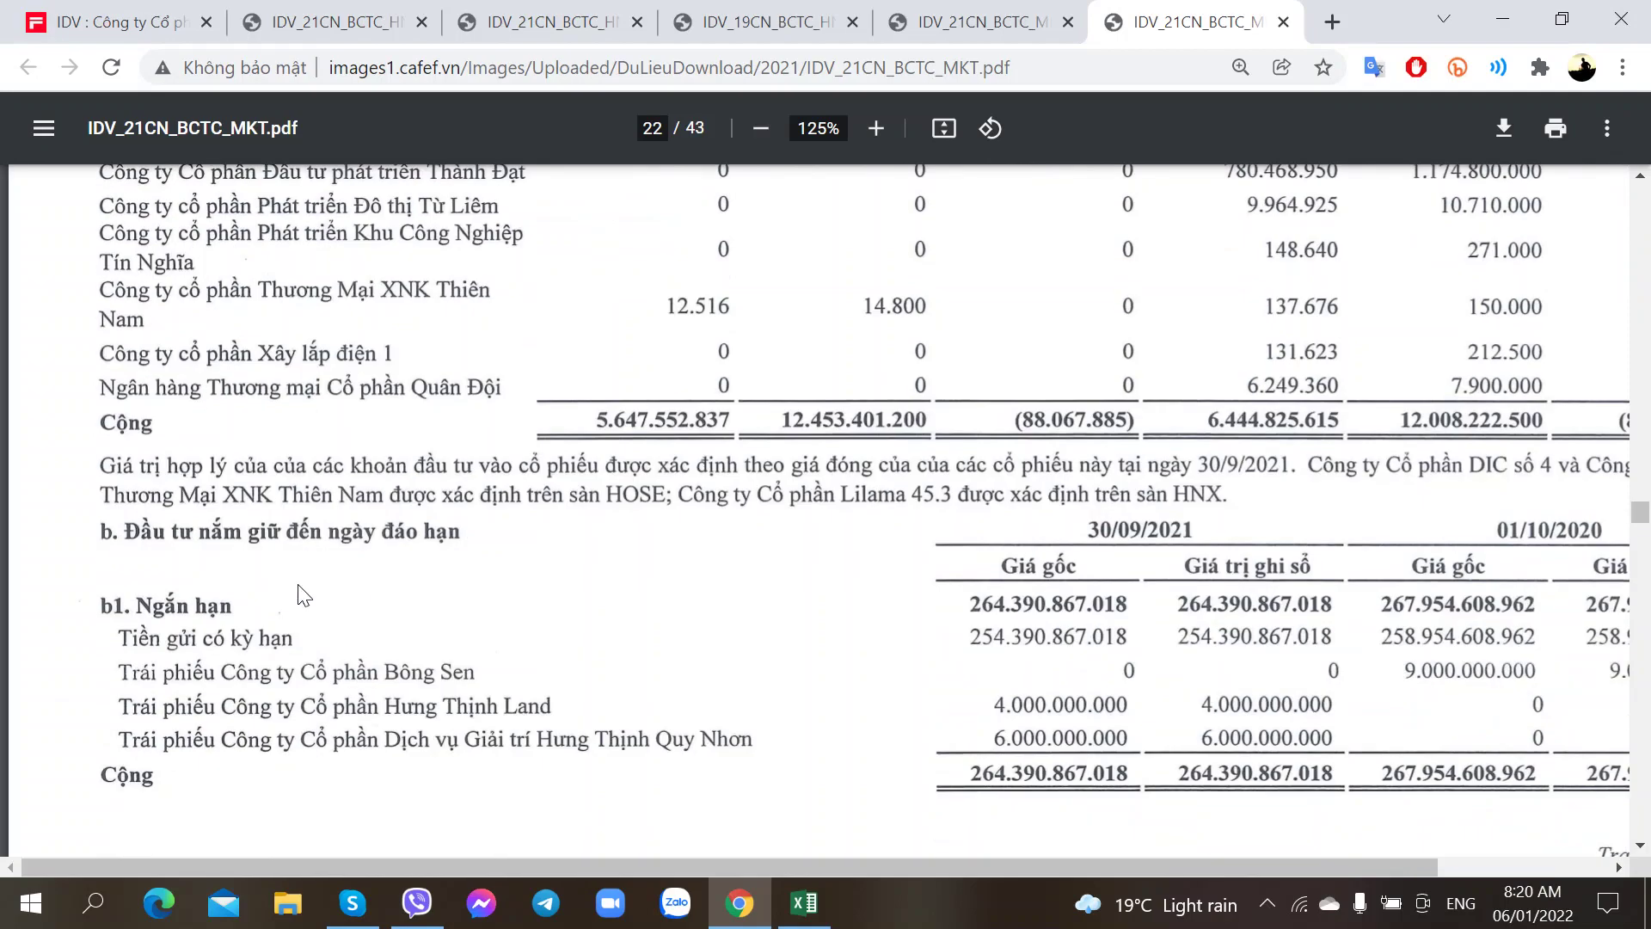
- Examine the short-term held-to-maturity investments and the capital contributions to subsidiaries, associates and other entities in the financial statement notes
{"action": "scroll", "coordinate": [344, 567], "scroll_direction": "down", "scroll_amount": 15}
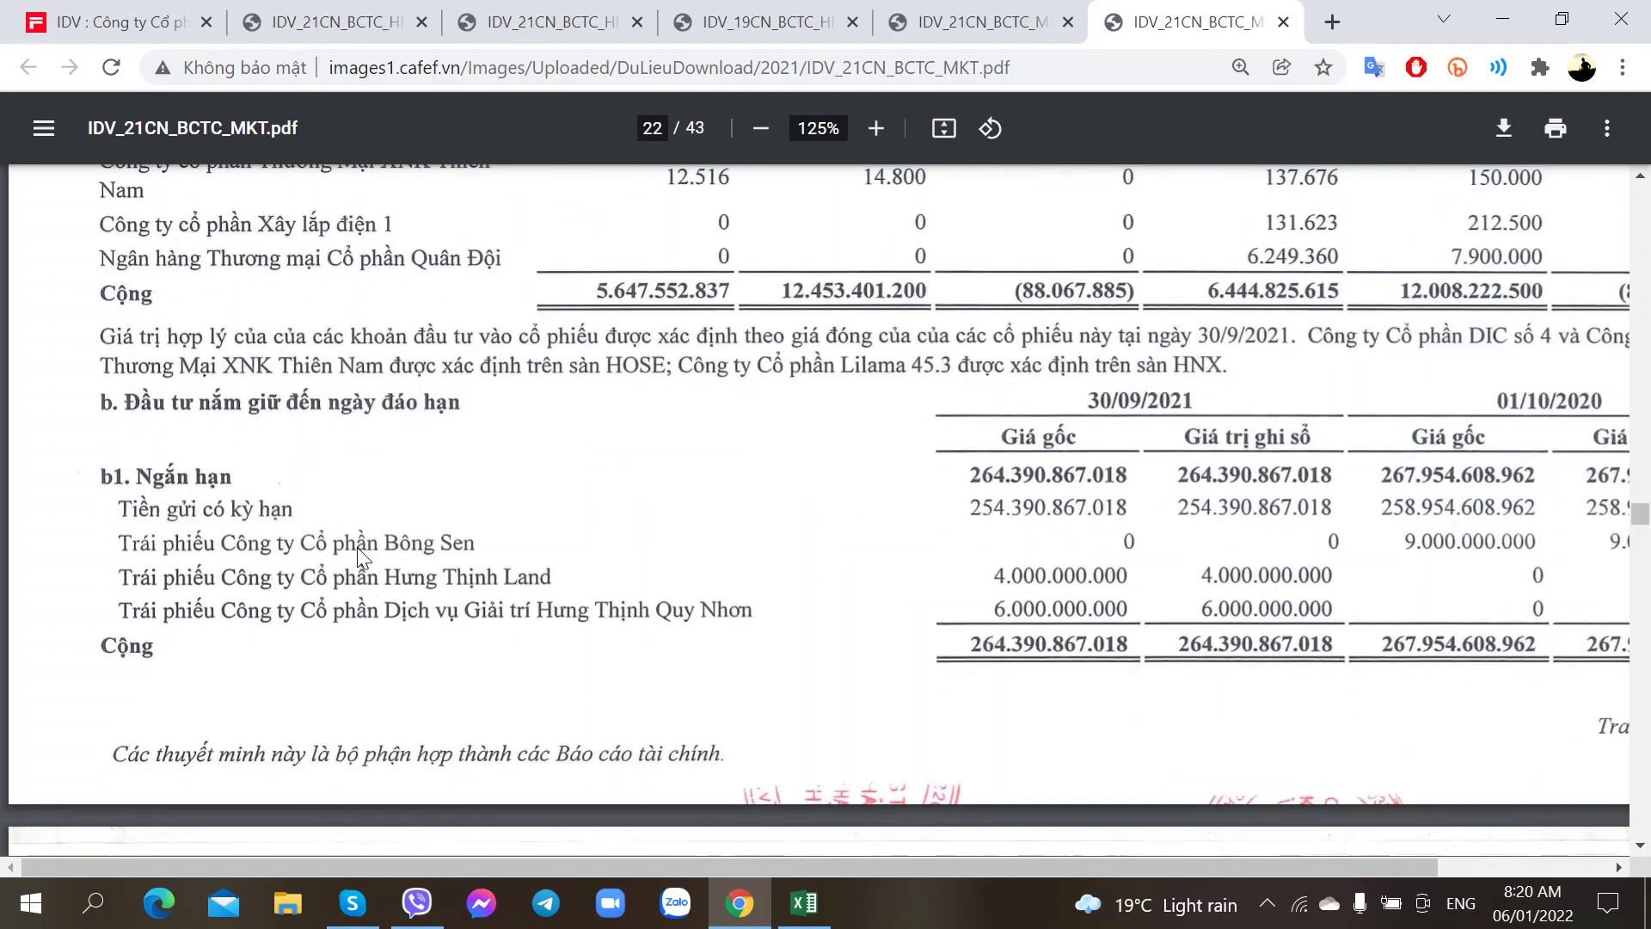
{"action": "scroll", "coordinate": [362, 545], "scroll_direction": "up", "scroll_amount": 3}
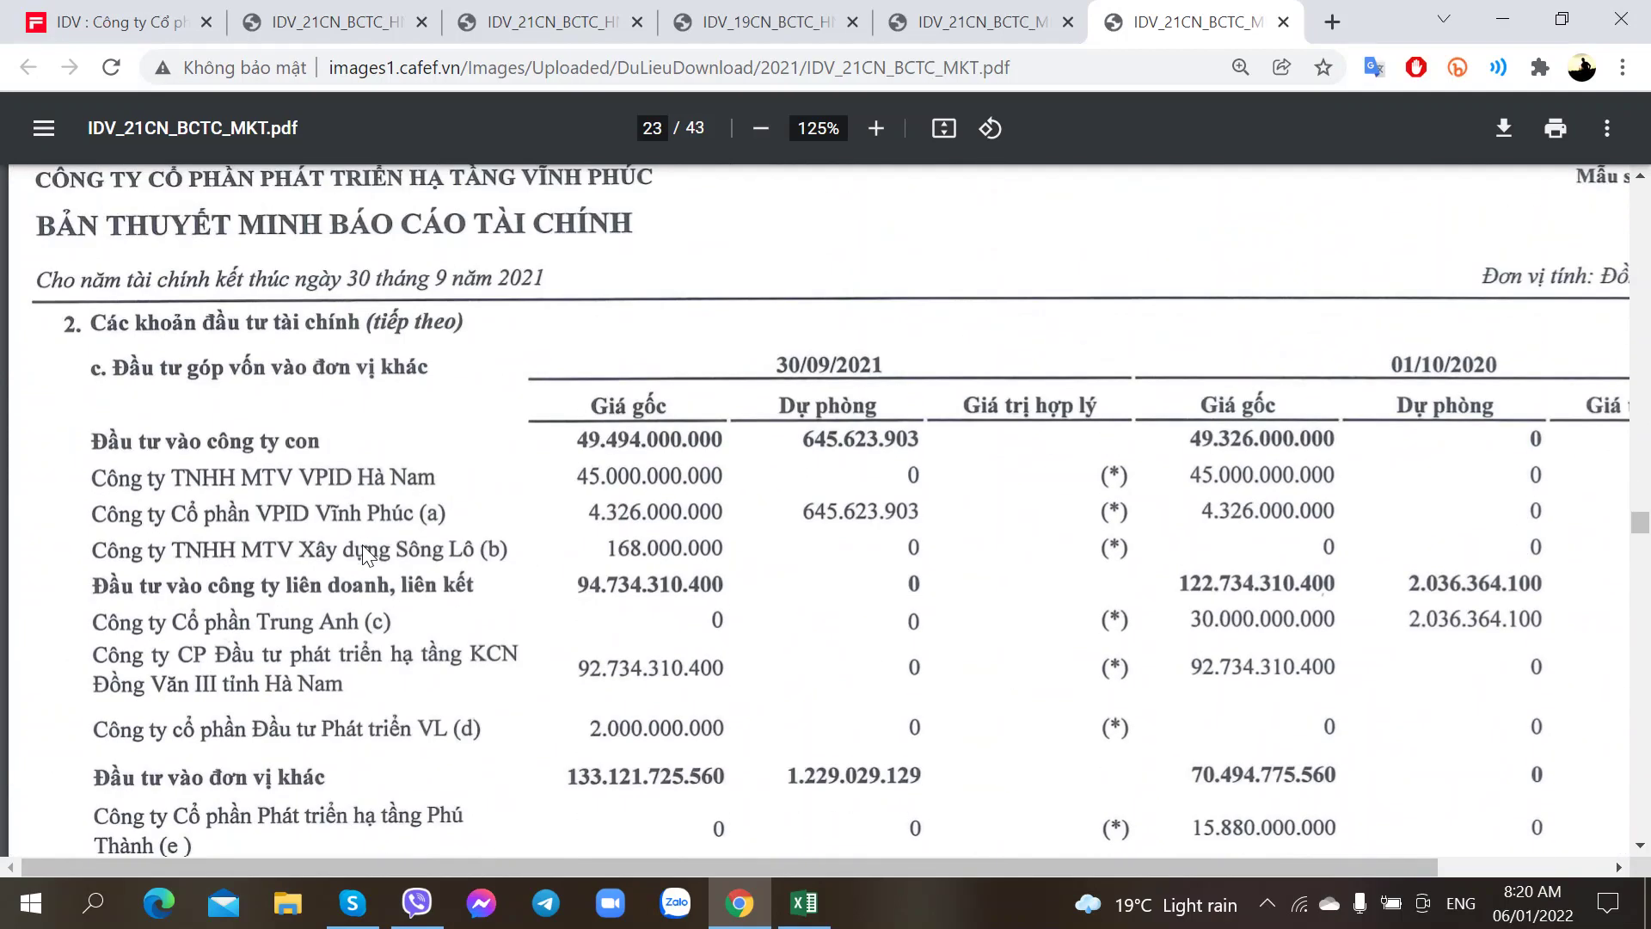
{"action": "scroll", "coordinate": [394, 545], "scroll_direction": "down", "scroll_amount": 1}
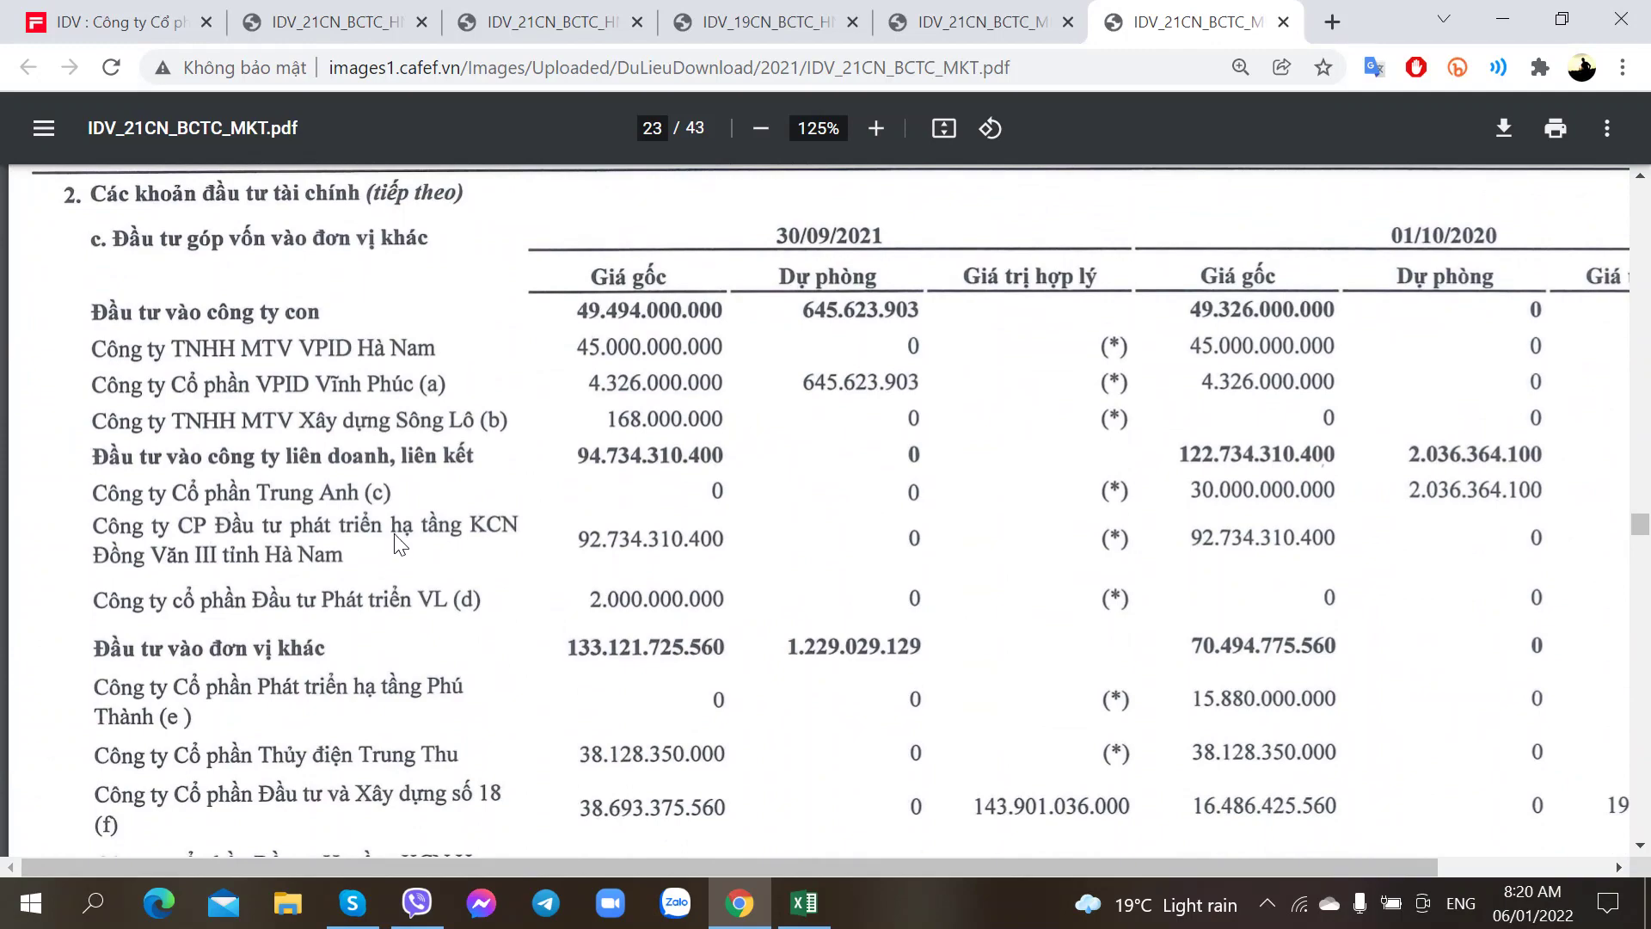
{"action": "scroll", "coordinate": [398, 541], "scroll_direction": "down", "scroll_amount": 6}
{"action": "scroll", "coordinate": [405, 525], "scroll_direction": "down", "scroll_amount": 2}
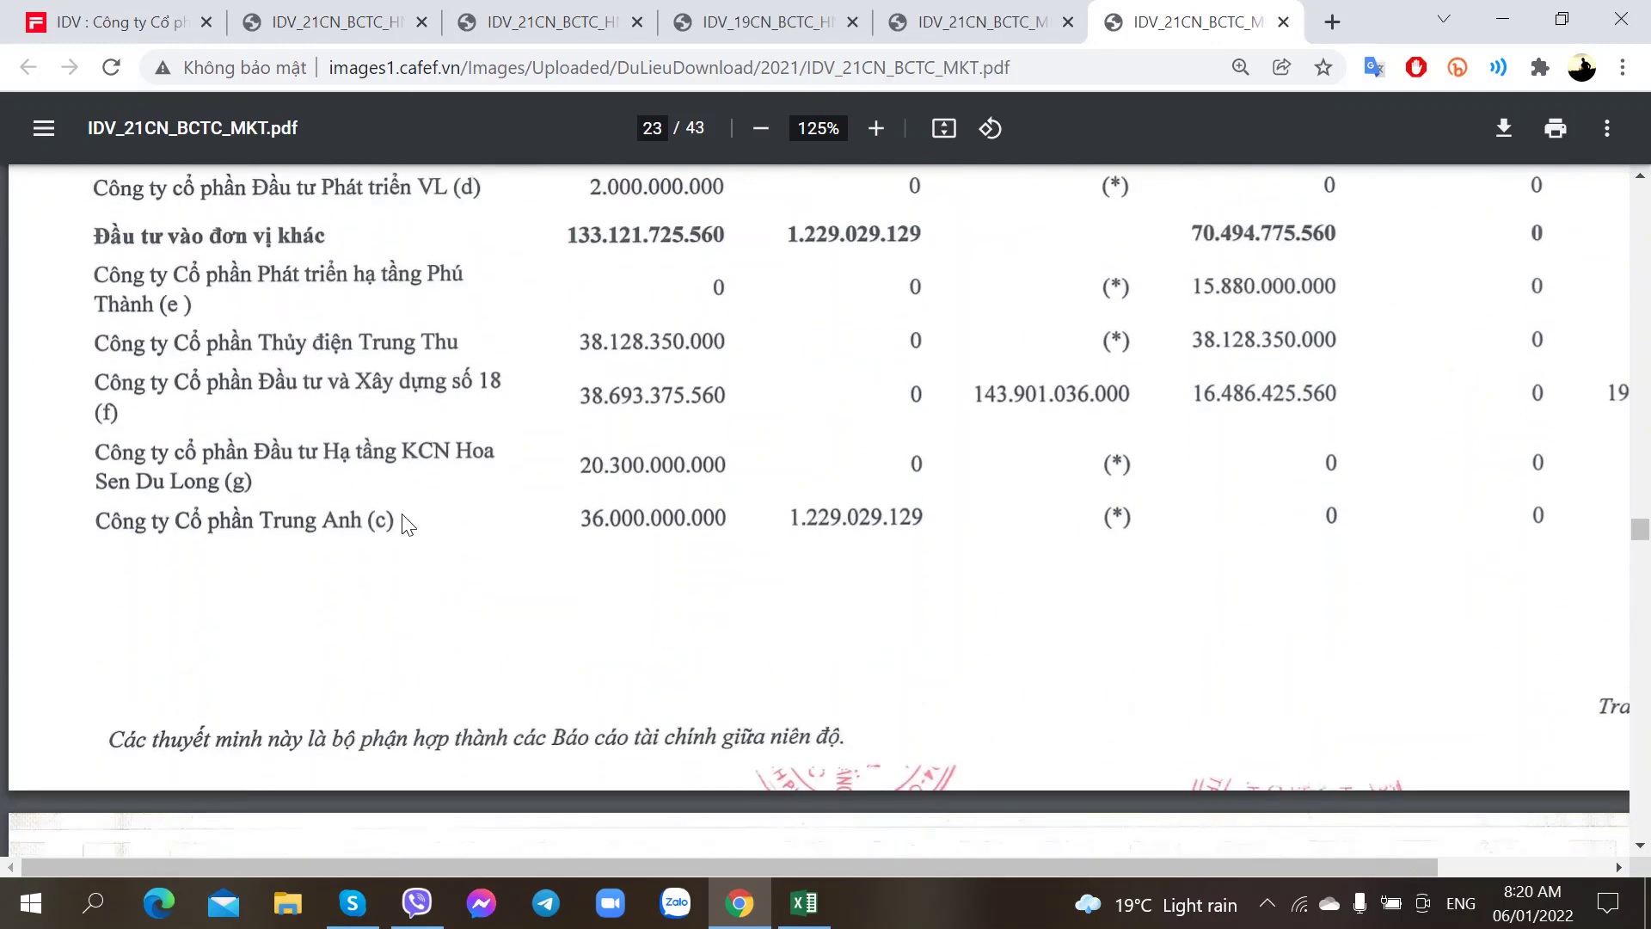
{"action": "scroll", "coordinate": [409, 513], "scroll_direction": "up", "scroll_amount": 11}
{"action": "scroll", "coordinate": [507, 330], "scroll_direction": "down", "scroll_amount": 3}
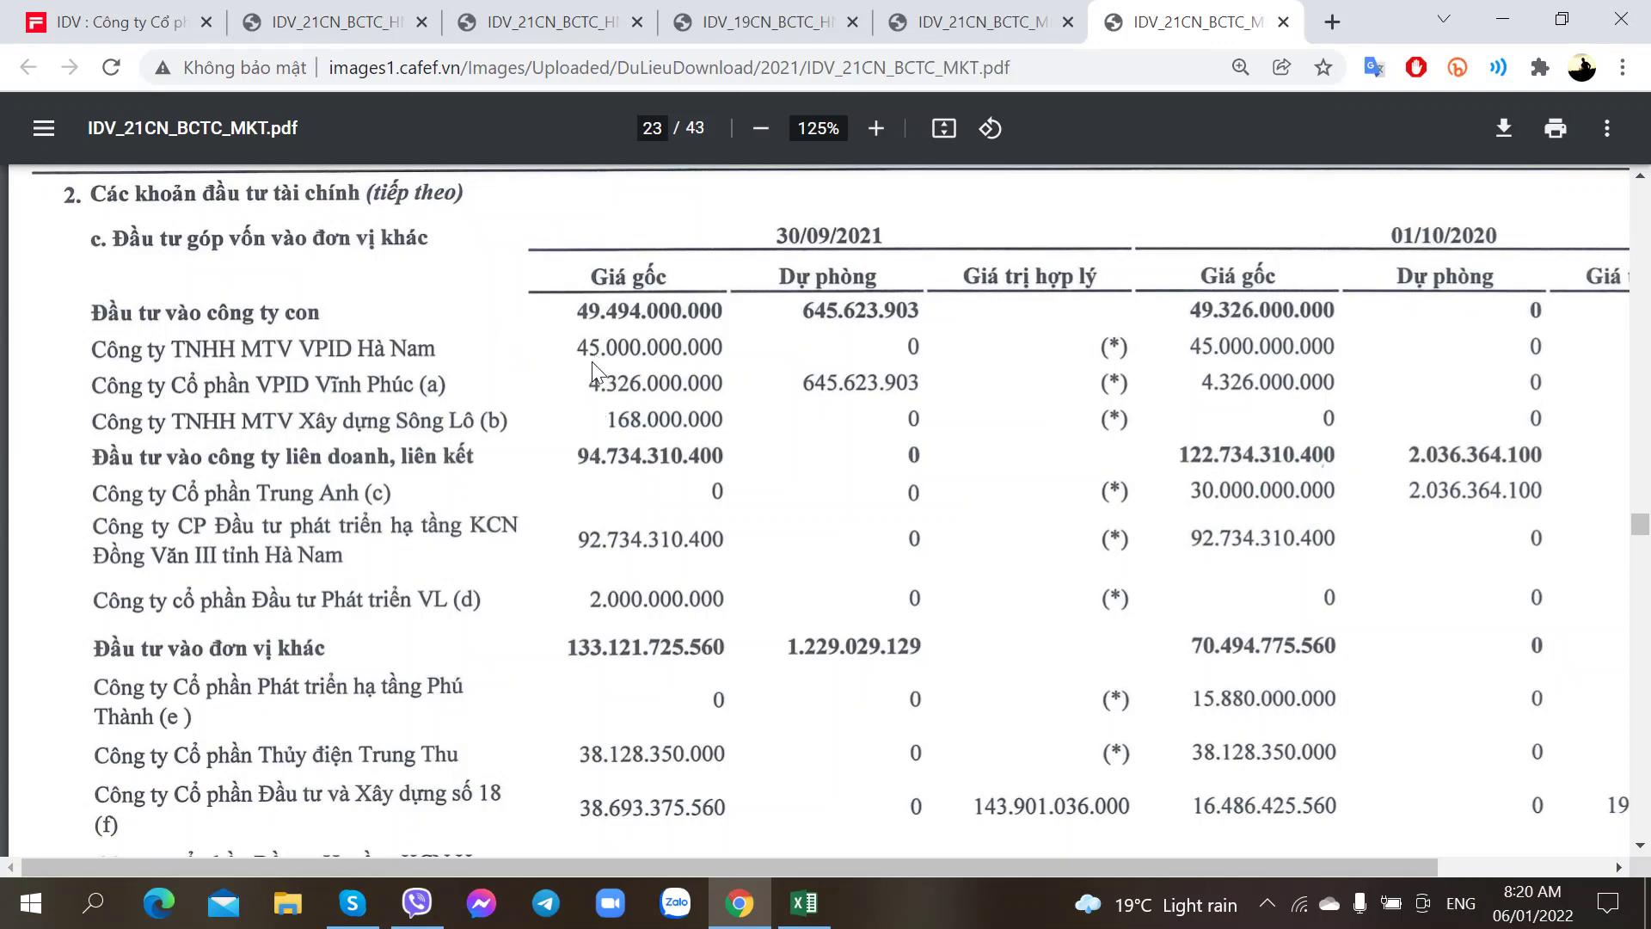
{"action": "scroll", "coordinate": [599, 368], "scroll_direction": "down", "scroll_amount": 3}
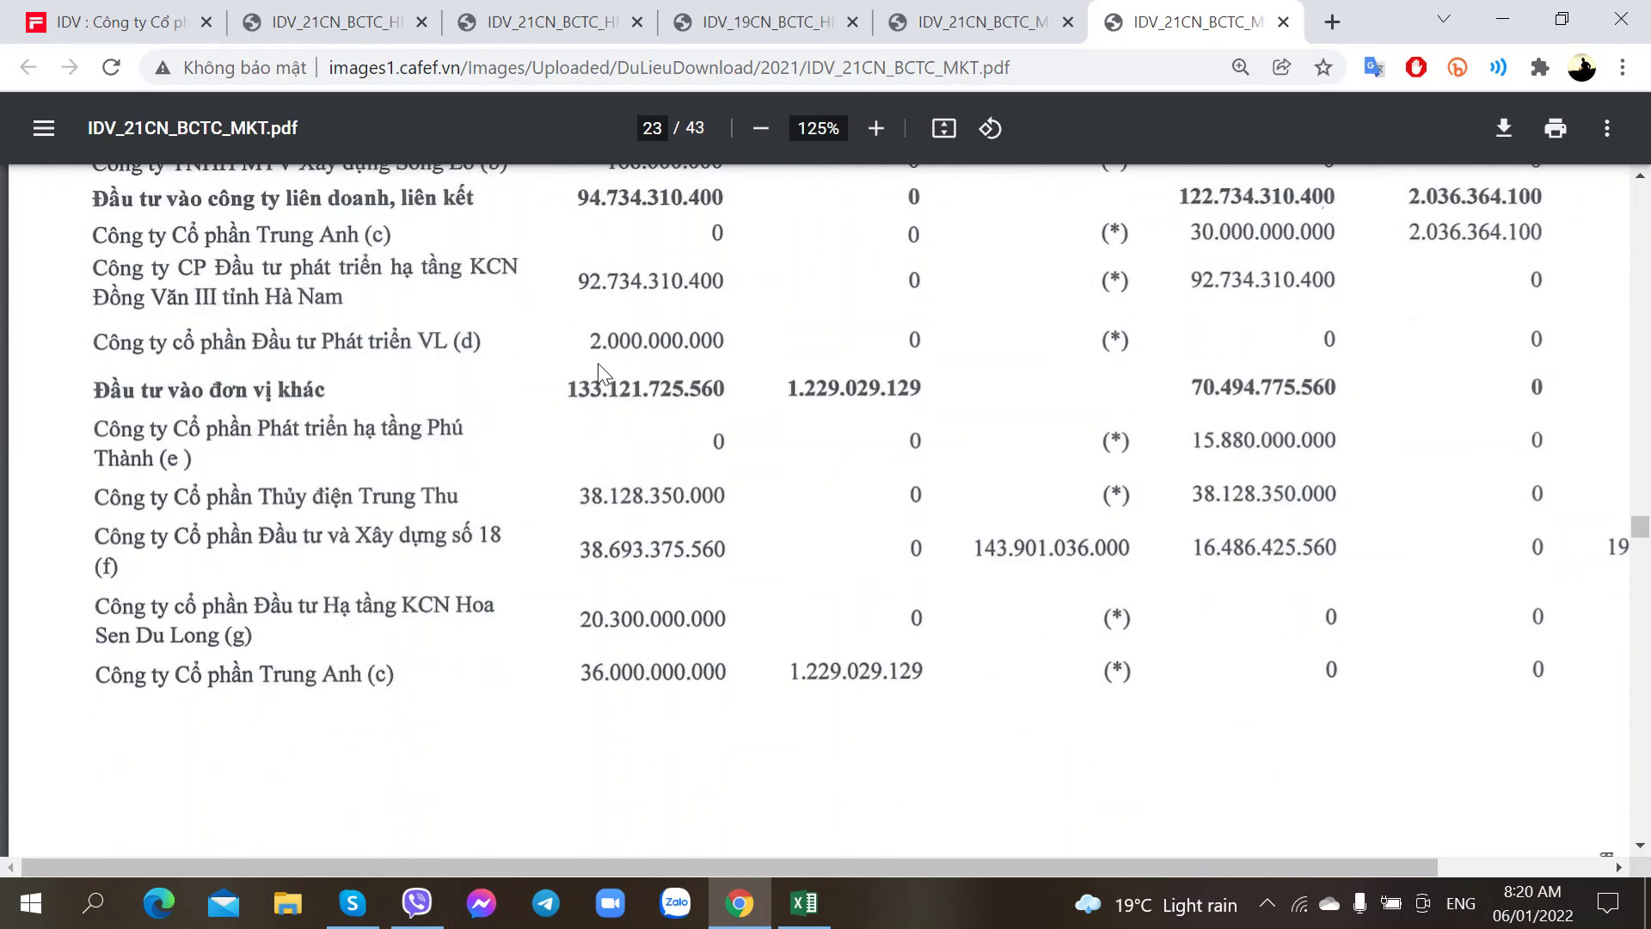
{"action": "scroll", "coordinate": [544, 395], "scroll_direction": "up", "scroll_amount": 2}
{"action": "scroll", "coordinate": [547, 400], "scroll_direction": "up", "scroll_amount": 2}
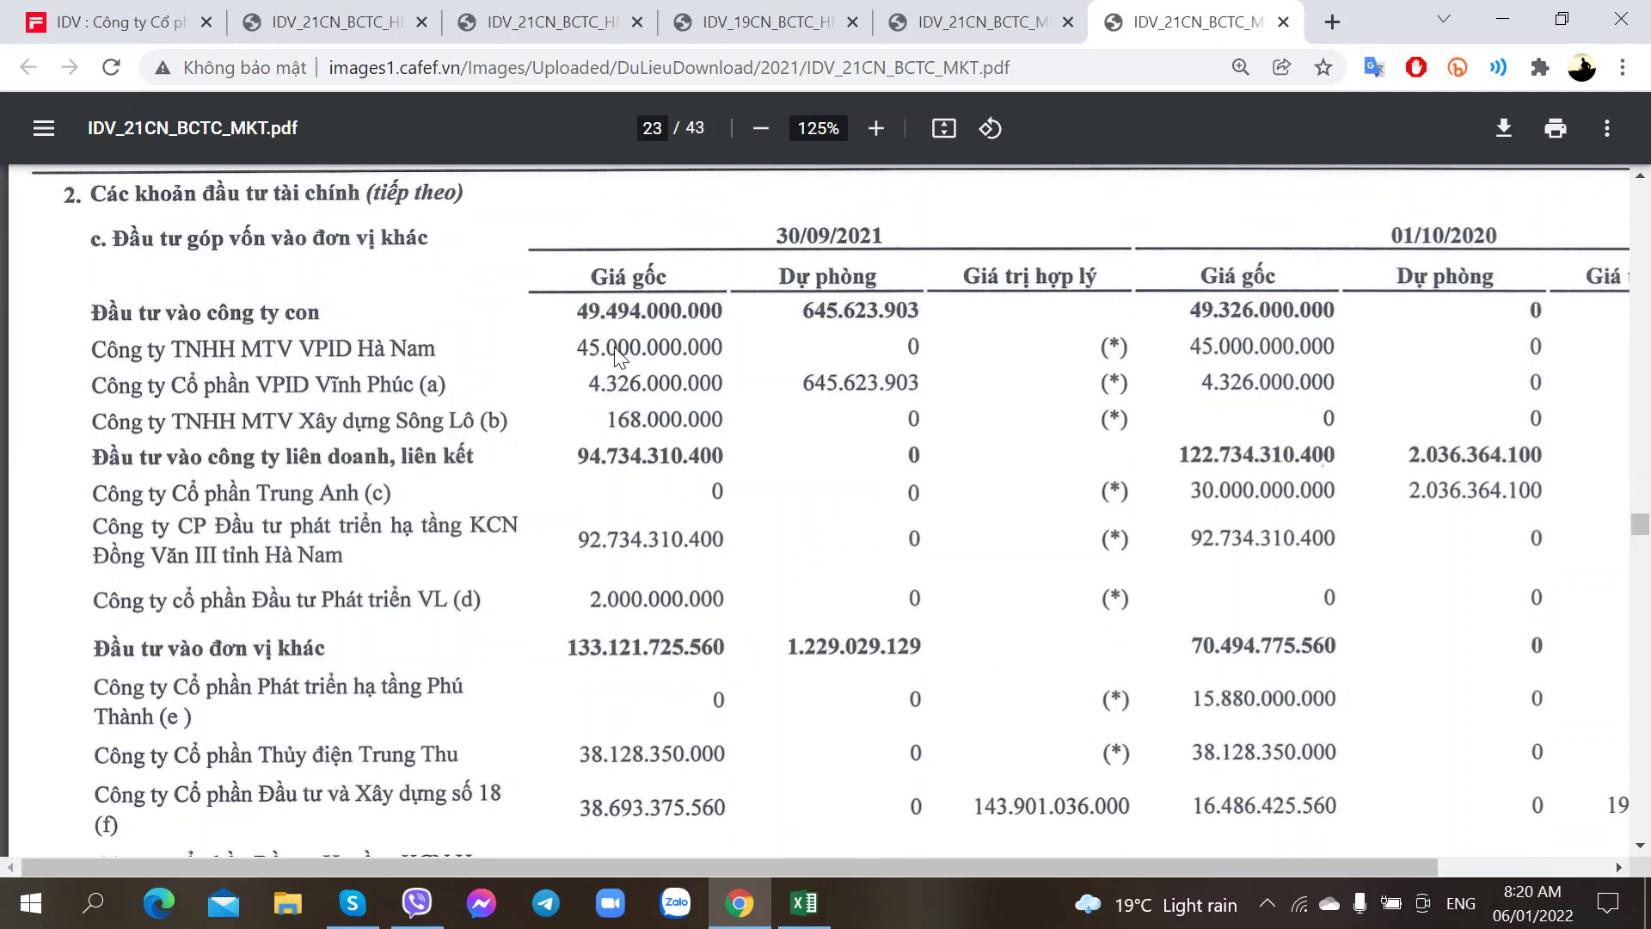
{"action": "scroll", "coordinate": [614, 348], "scroll_direction": "down", "scroll_amount": 2}
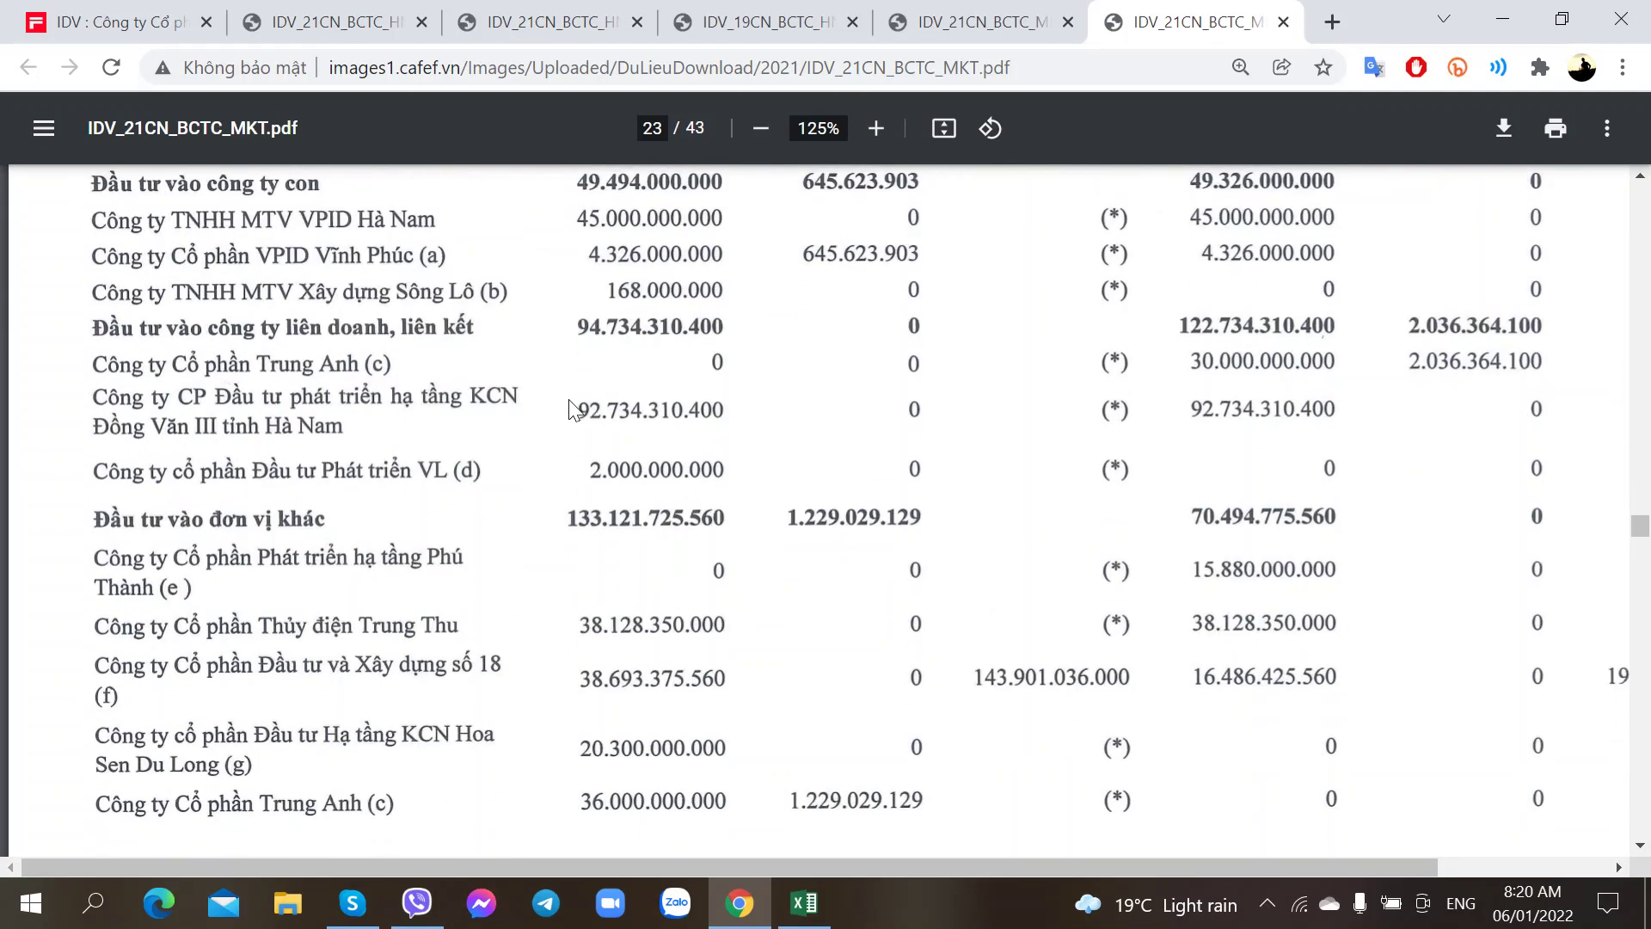
{"action": "scroll", "coordinate": [551, 540], "scroll_direction": "down", "scroll_amount": 1}
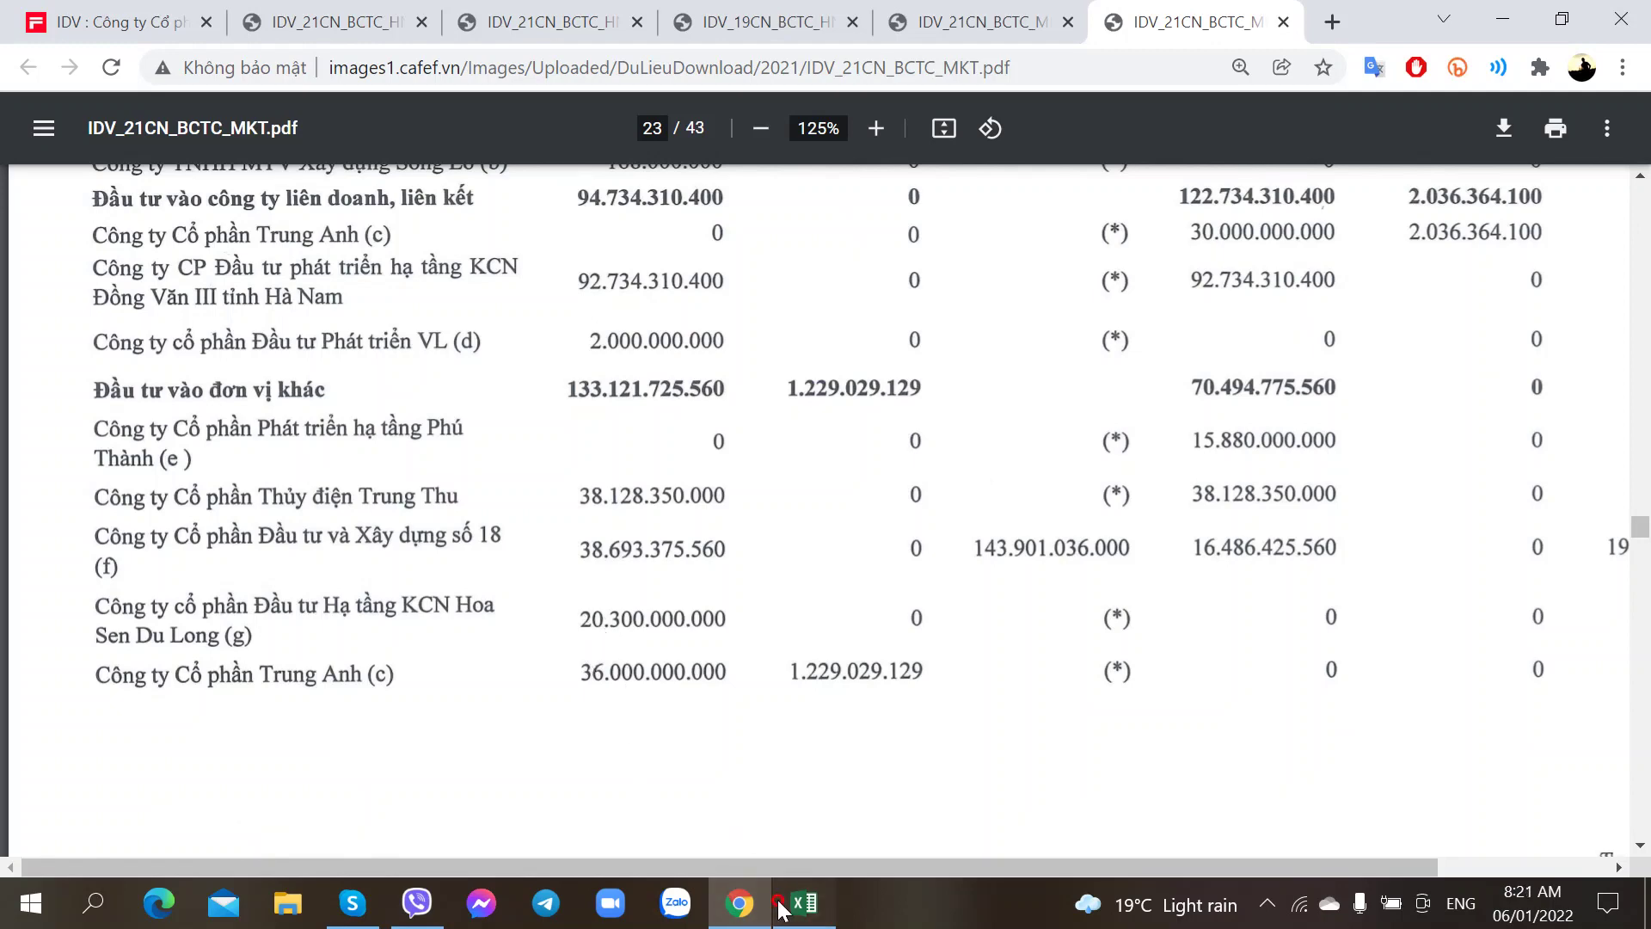
- Switch to the IDV workbook in Excel and inspect the KCN Sông Lô II funding sources and equity-to-total ratio formula
{"action": "left_click", "coordinate": [804, 903]}
{"action": "scroll", "coordinate": [821, 571], "scroll_direction": "up", "scroll_amount": 20}
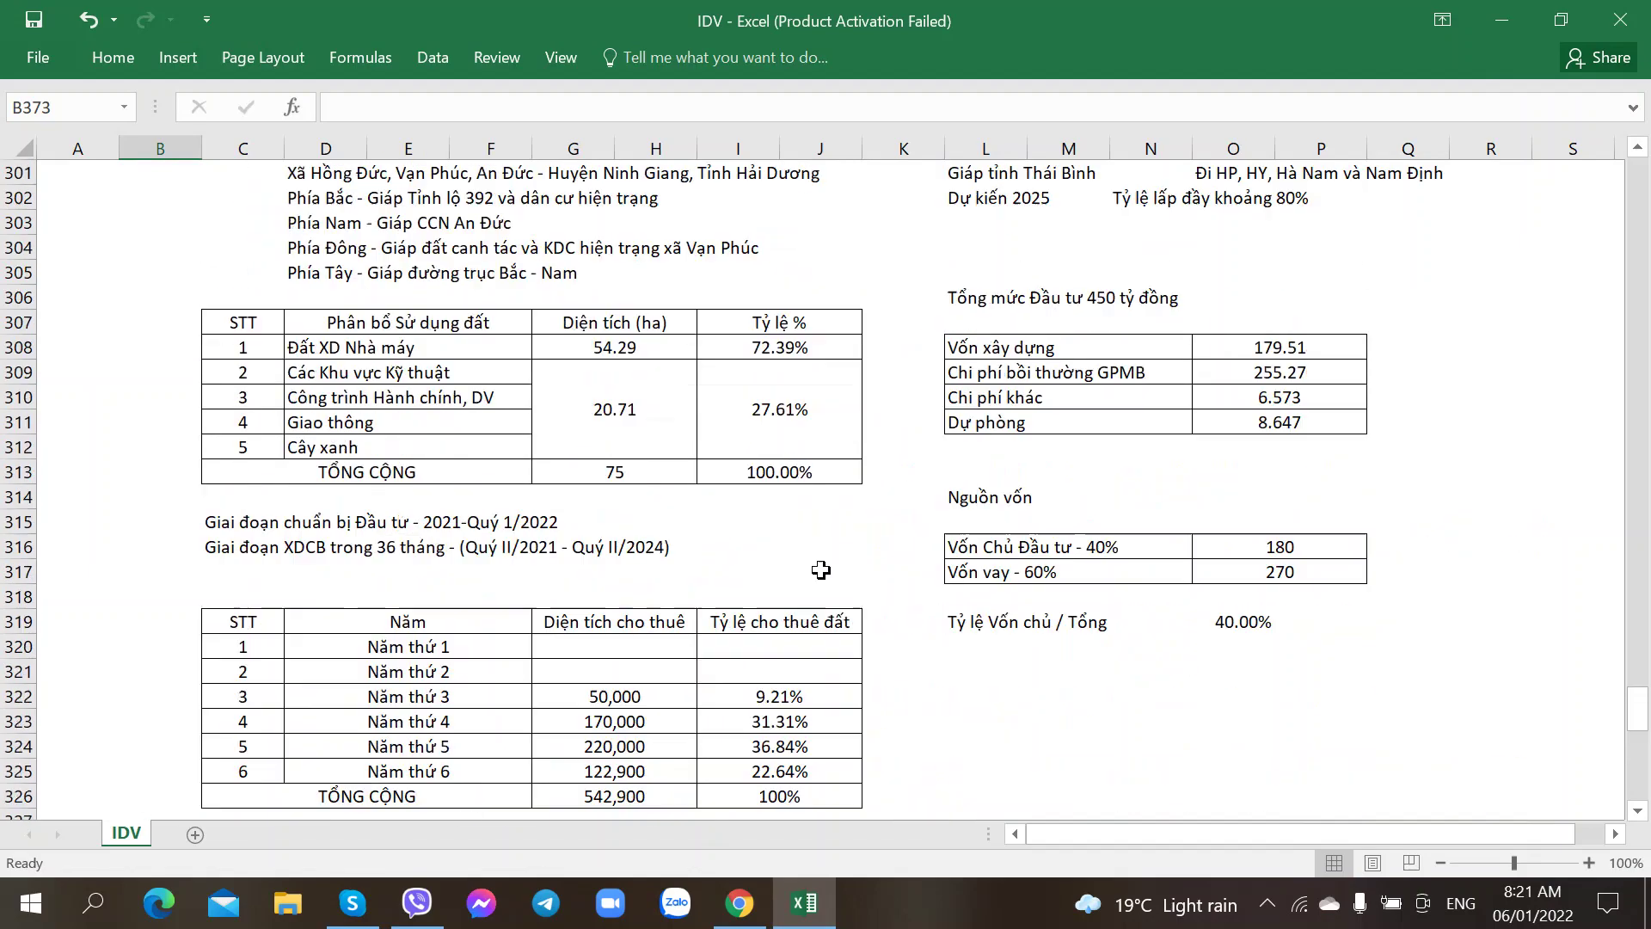
{"action": "scroll", "coordinate": [821, 571], "scroll_direction": "up", "scroll_amount": 10}
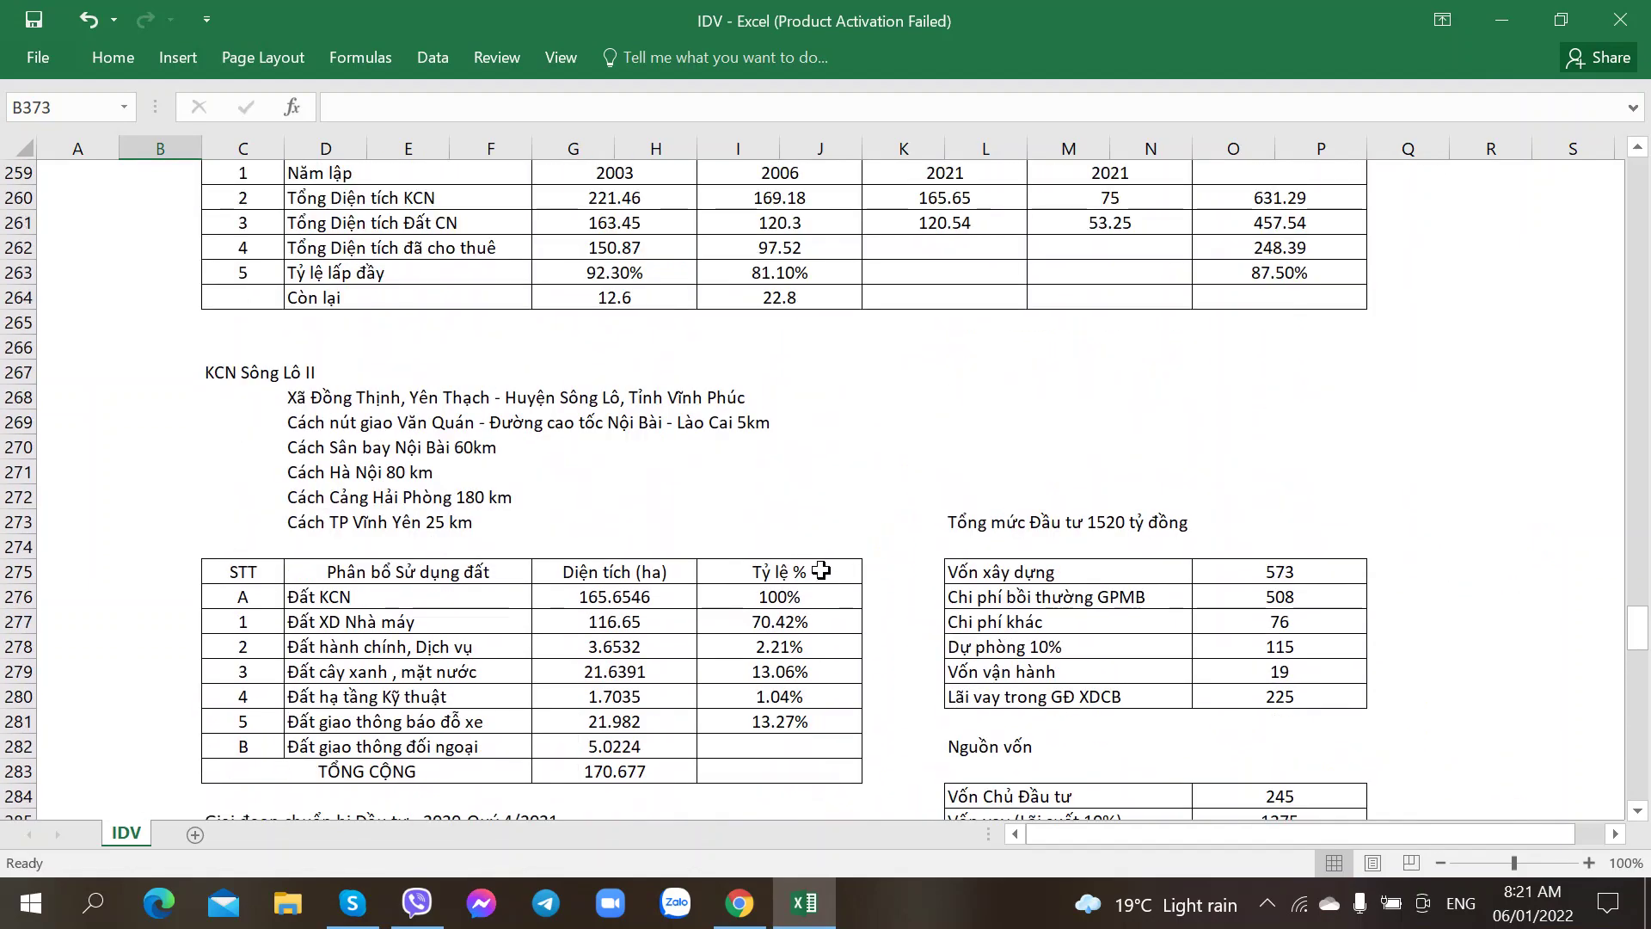
{"action": "scroll", "coordinate": [785, 578], "scroll_direction": "up", "scroll_amount": 5}
{"action": "scroll", "coordinate": [775, 576], "scroll_direction": "down", "scroll_amount": 4}
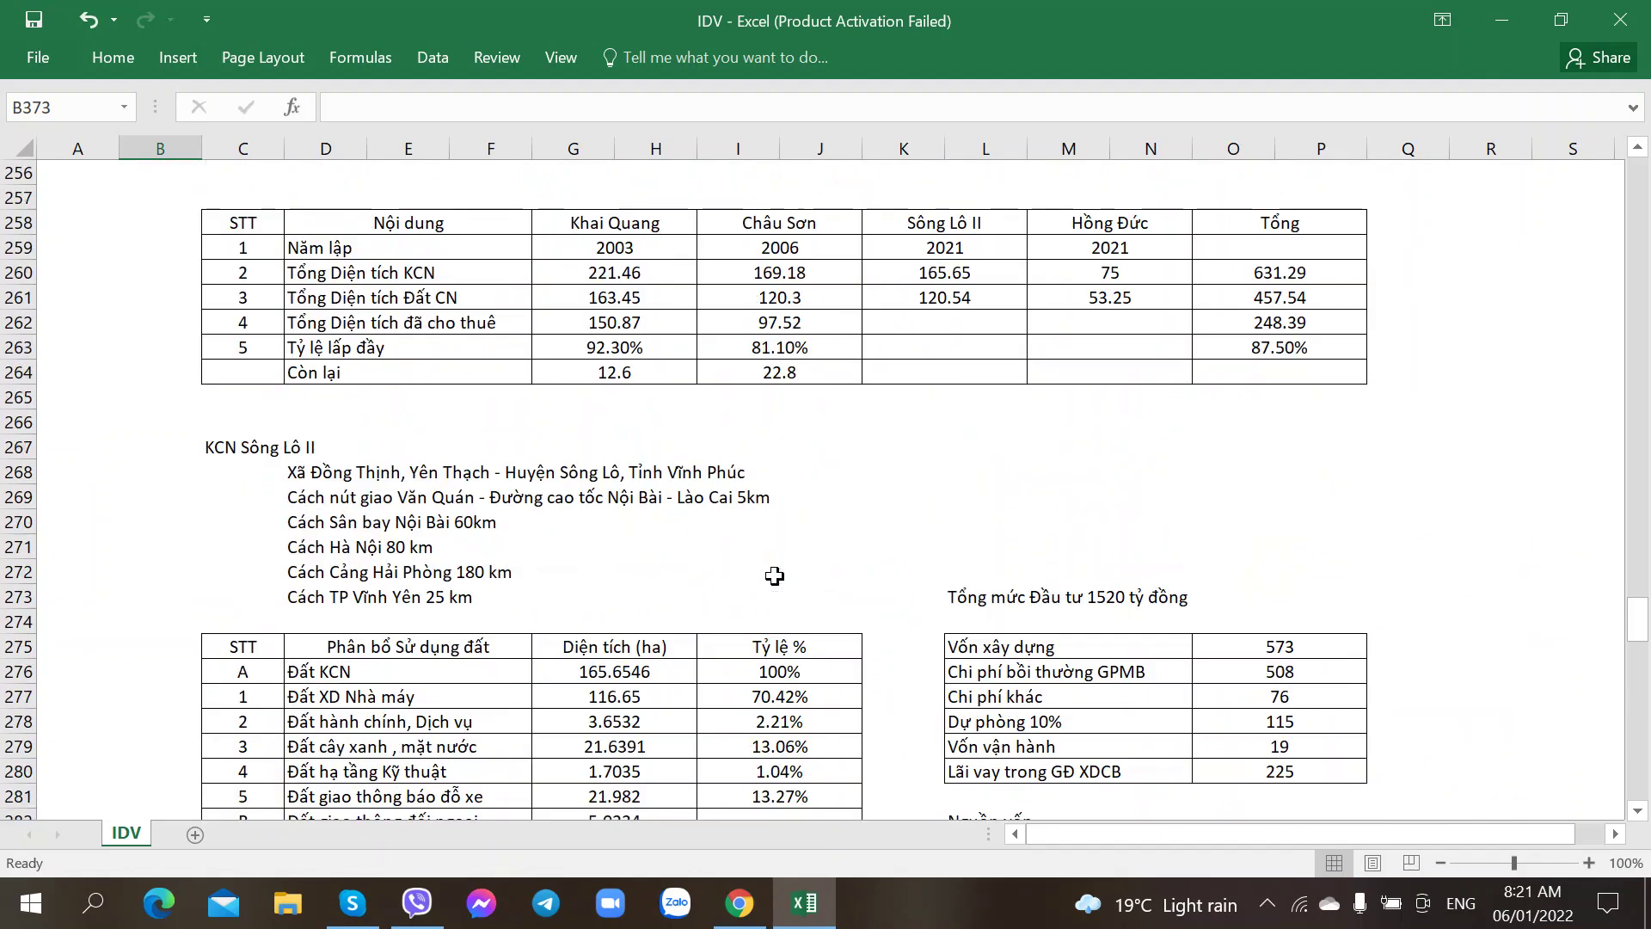
{"action": "scroll", "coordinate": [775, 575], "scroll_direction": "down", "scroll_amount": 2}
{"action": "scroll", "coordinate": [775, 577], "scroll_direction": "down", "scroll_amount": 1}
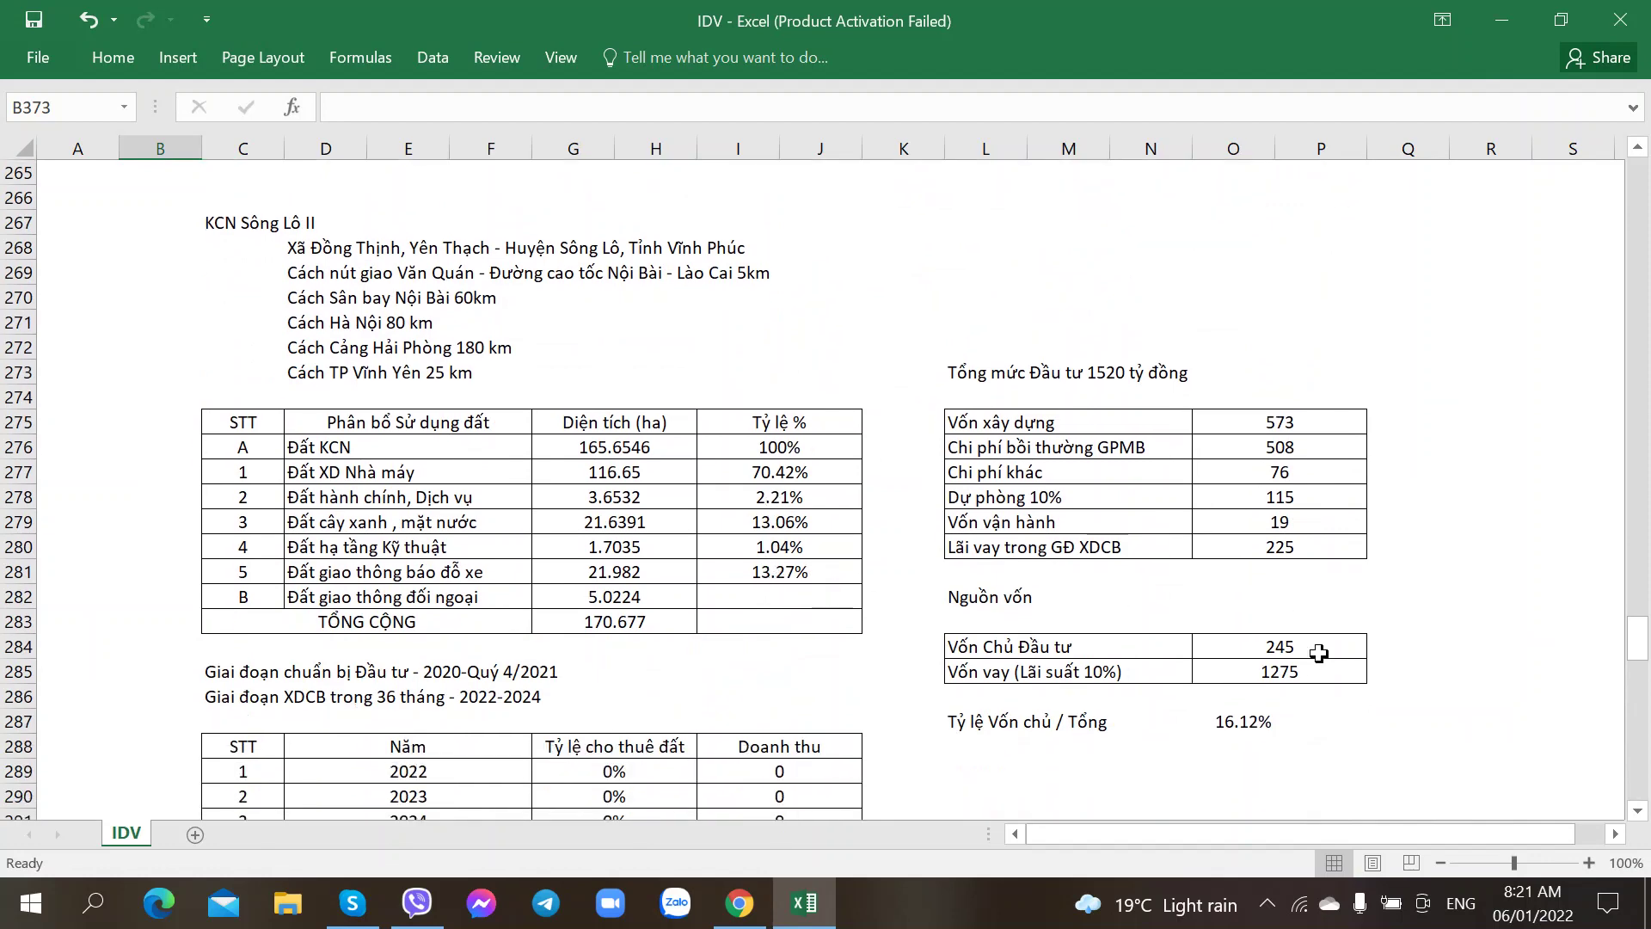
{"action": "left_click", "coordinate": [1306, 636]}
{"action": "left_click", "coordinate": [1208, 721]}
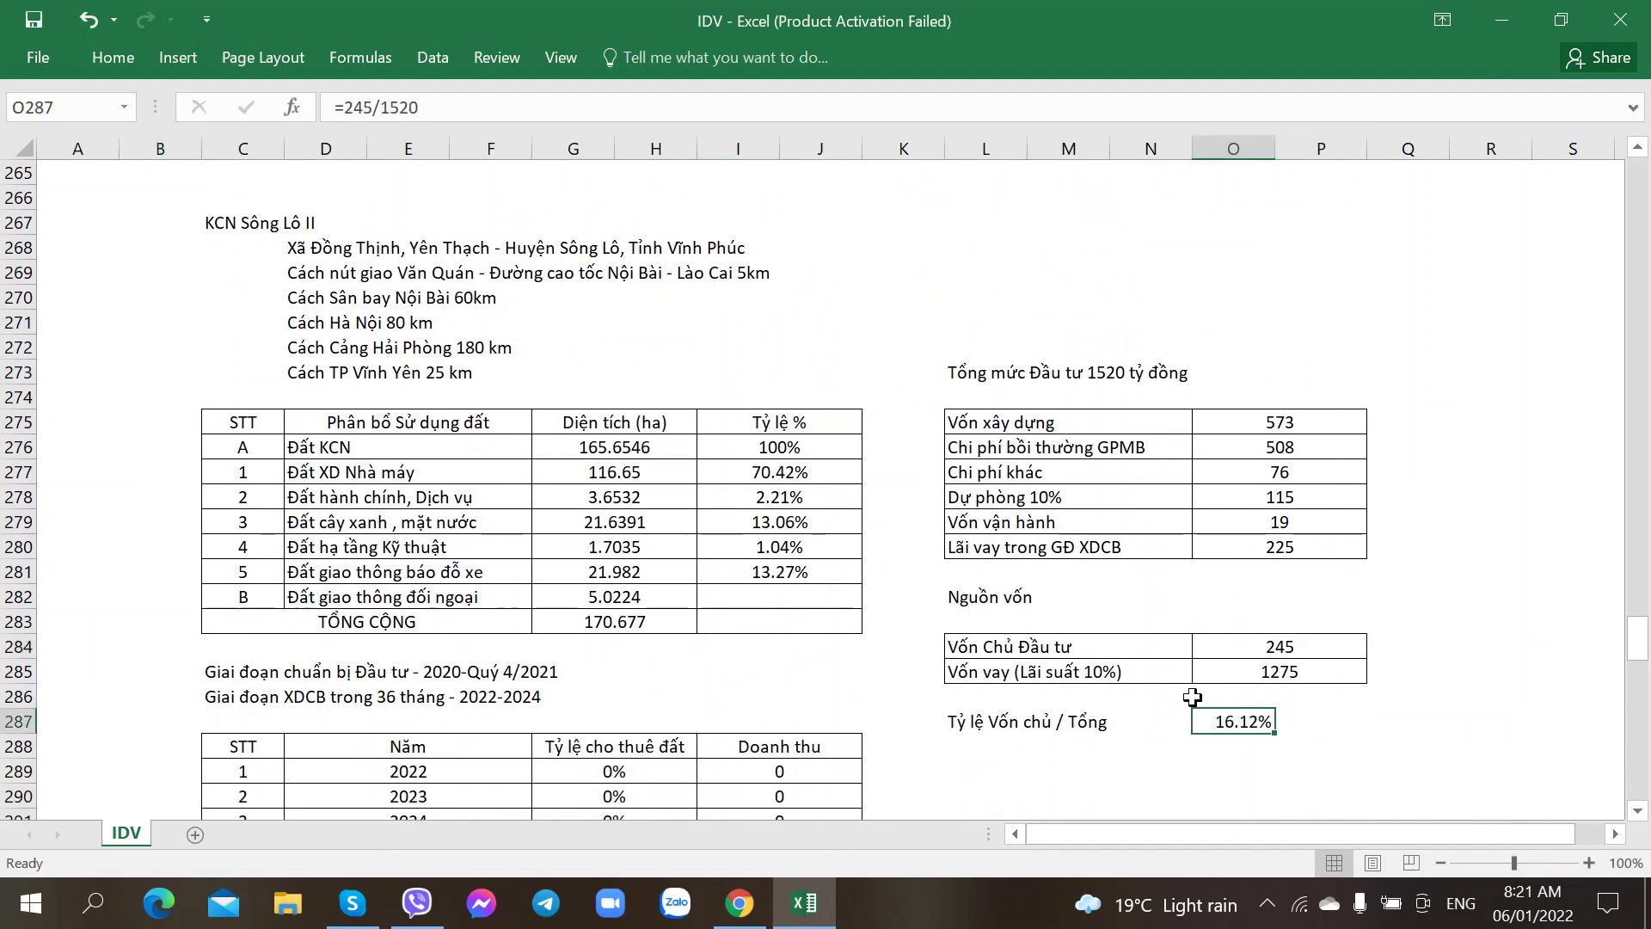
- Inspect the CCN Hồng Đức equity-to-total ratio formula and the yearly assets and funding summary further down the sheet
{"action": "scroll", "coordinate": [1191, 699], "scroll_direction": "down", "scroll_amount": 6}
{"action": "scroll", "coordinate": [1192, 698], "scroll_direction": "down", "scroll_amount": 5}
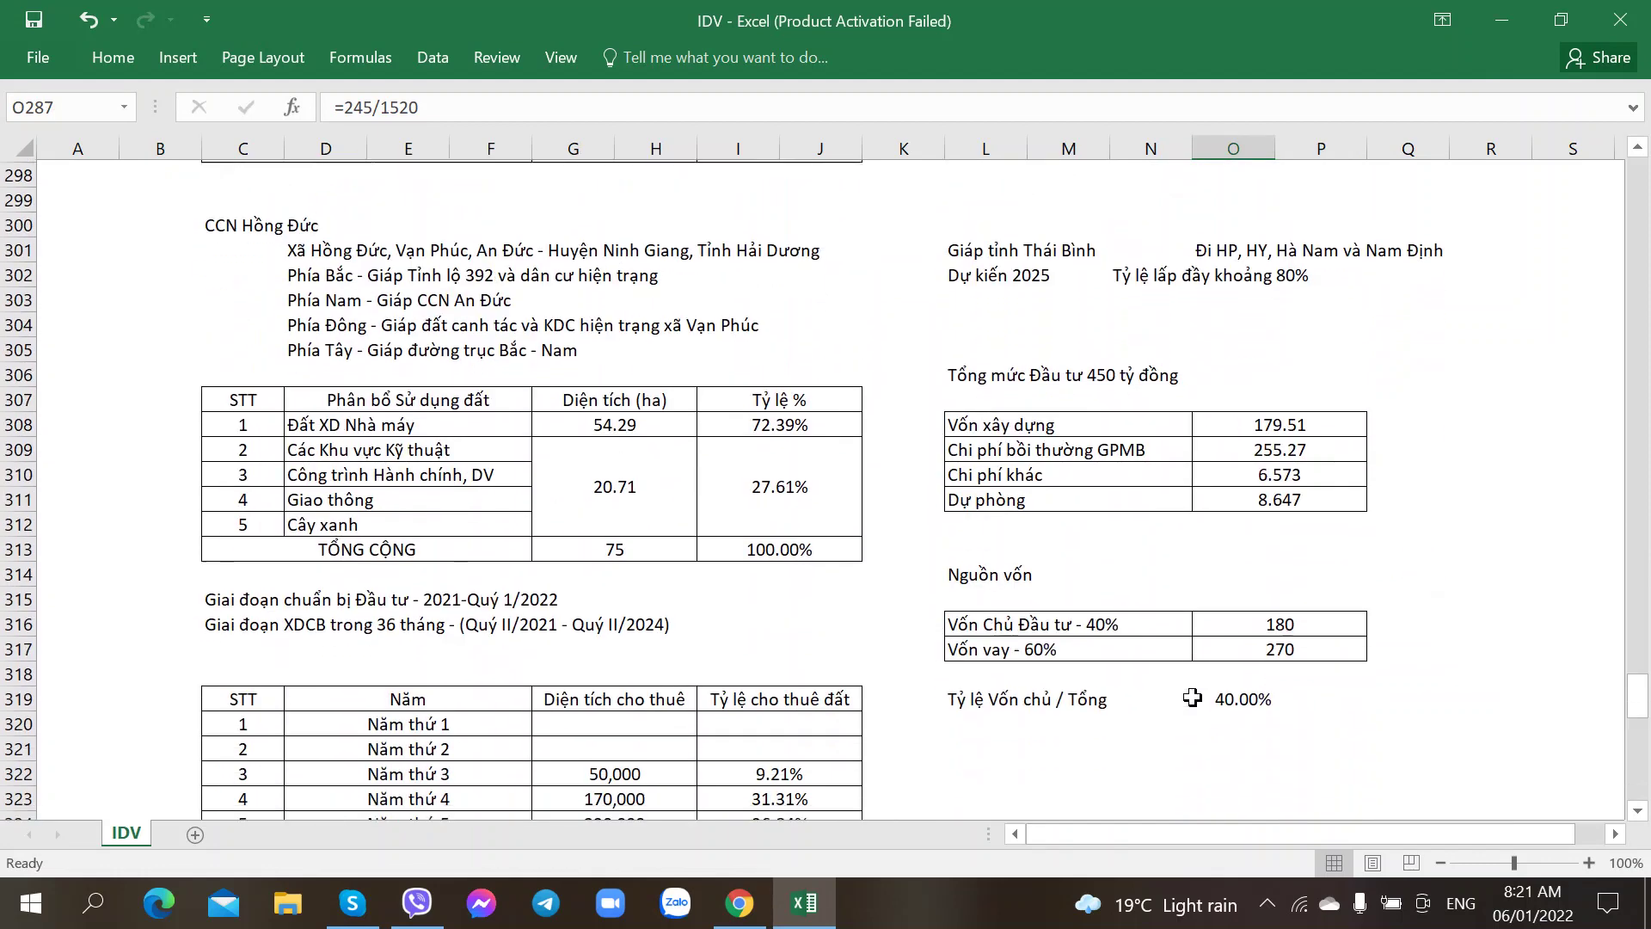
{"action": "left_click", "coordinate": [1235, 702]}
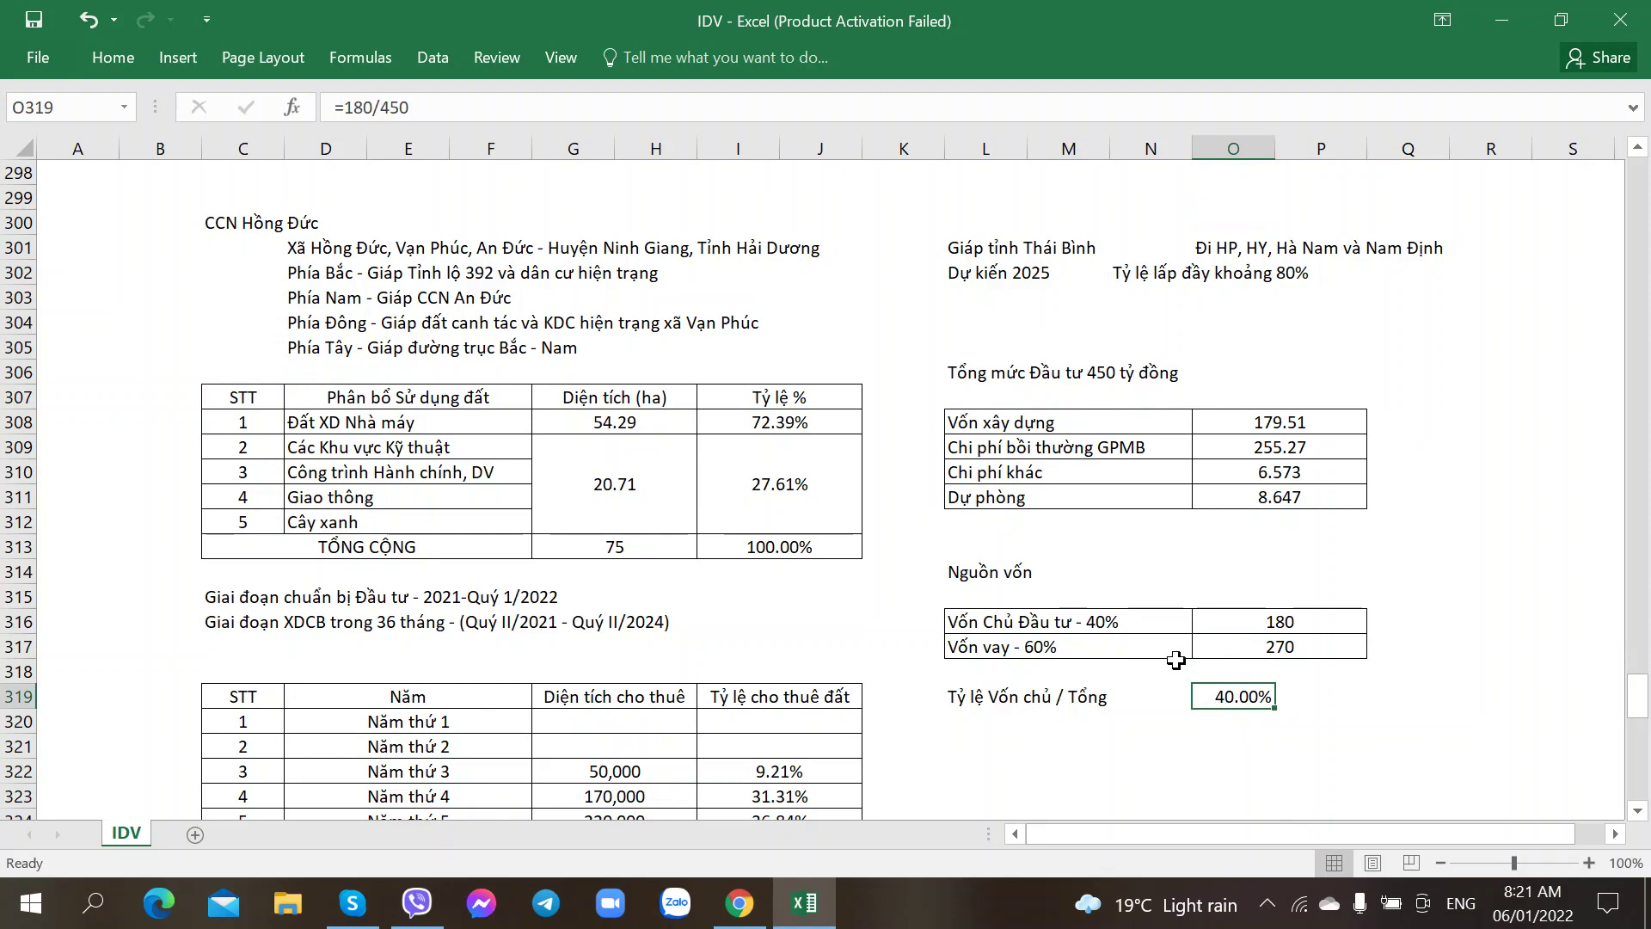
{"action": "scroll", "coordinate": [1175, 660], "scroll_direction": "down", "scroll_amount": 17}
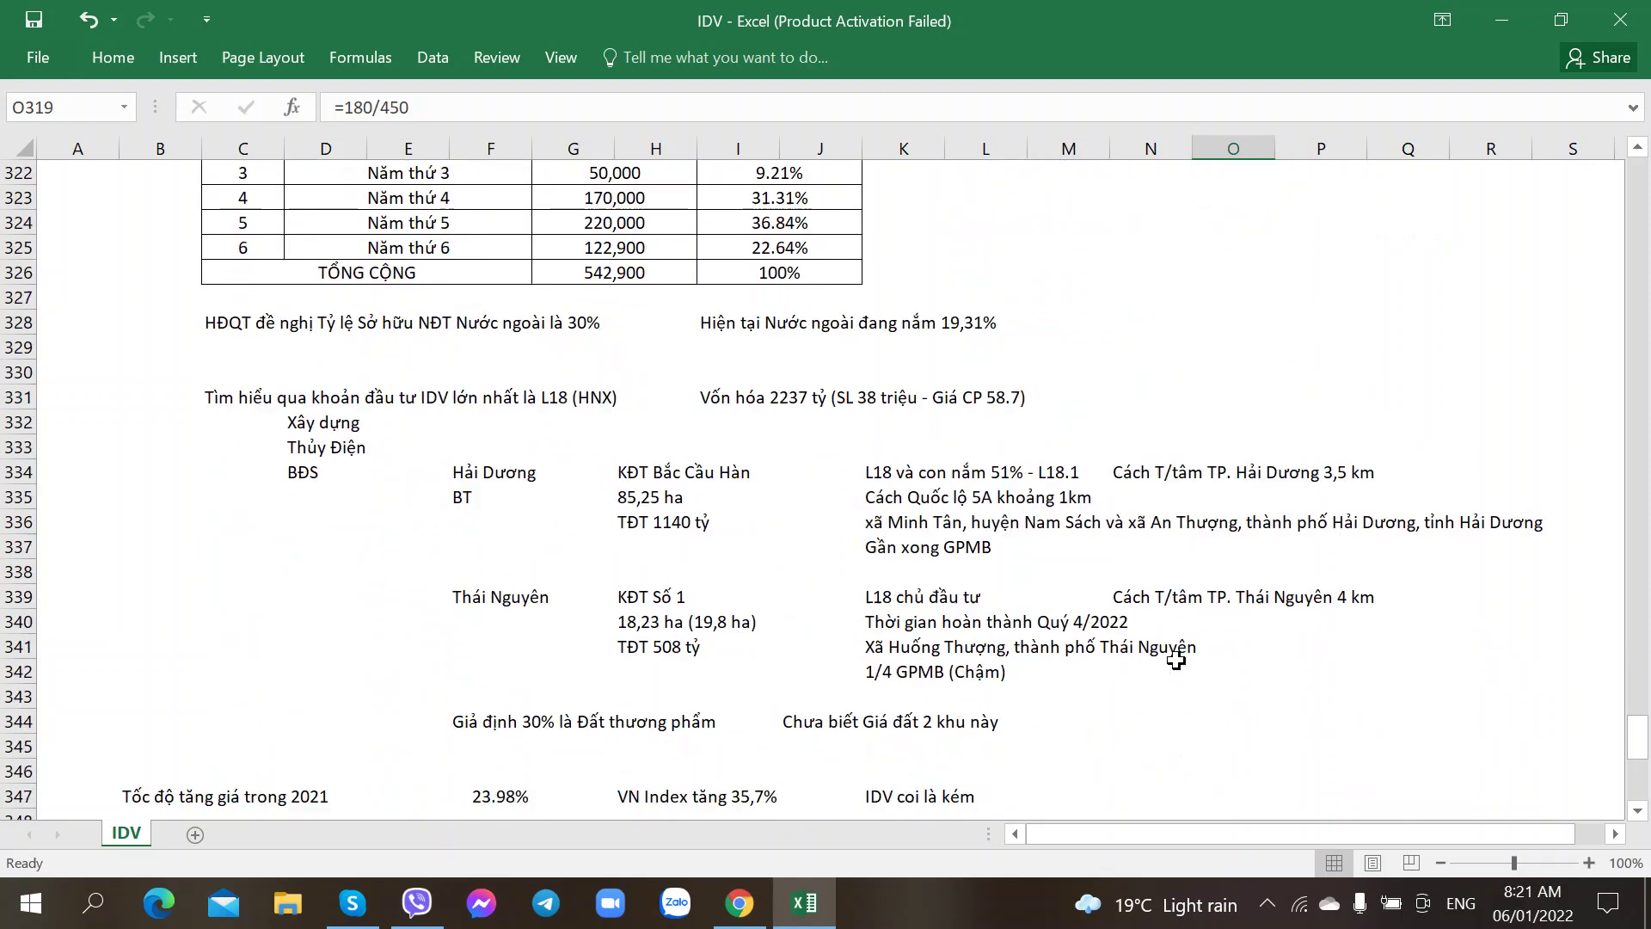
{"action": "scroll", "coordinate": [1175, 659], "scroll_direction": "down", "scroll_amount": 4}
{"action": "scroll", "coordinate": [1176, 660], "scroll_direction": "up", "scroll_amount": 2}
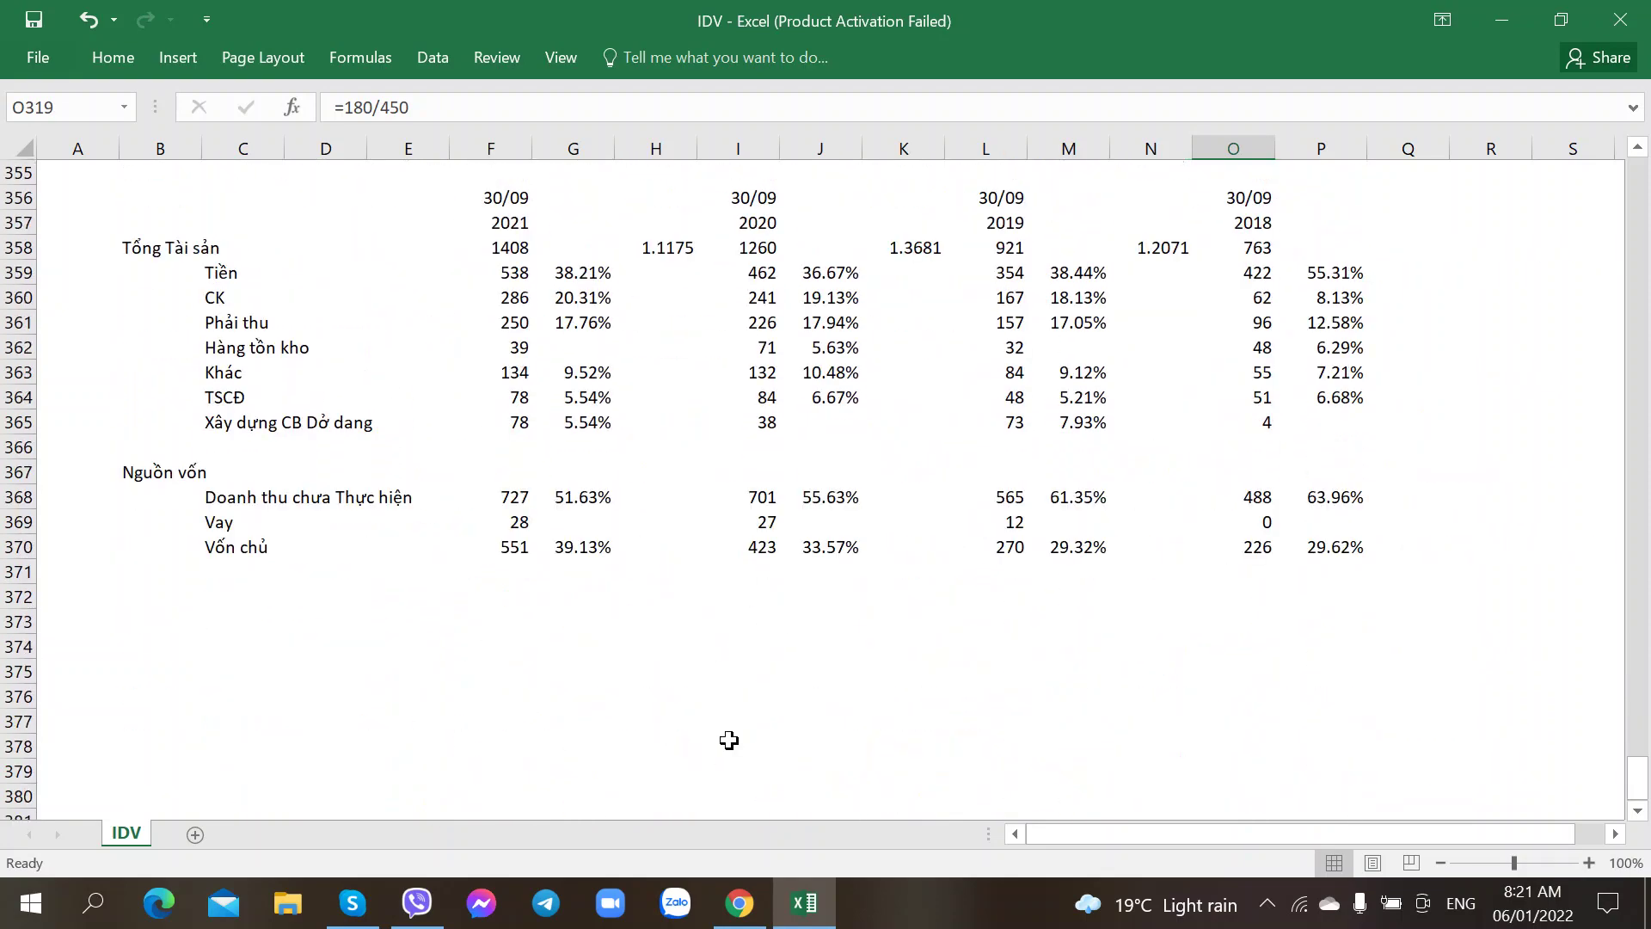
- Return to the IDV_21CN_BCTC_MKT.pdf report in Chrome and review the investments in subsidiaries, associates and other entities on page 23
{"action": "left_click", "coordinate": [739, 903]}
{"action": "scroll", "coordinate": [826, 642], "scroll_direction": "up", "scroll_amount": 4}
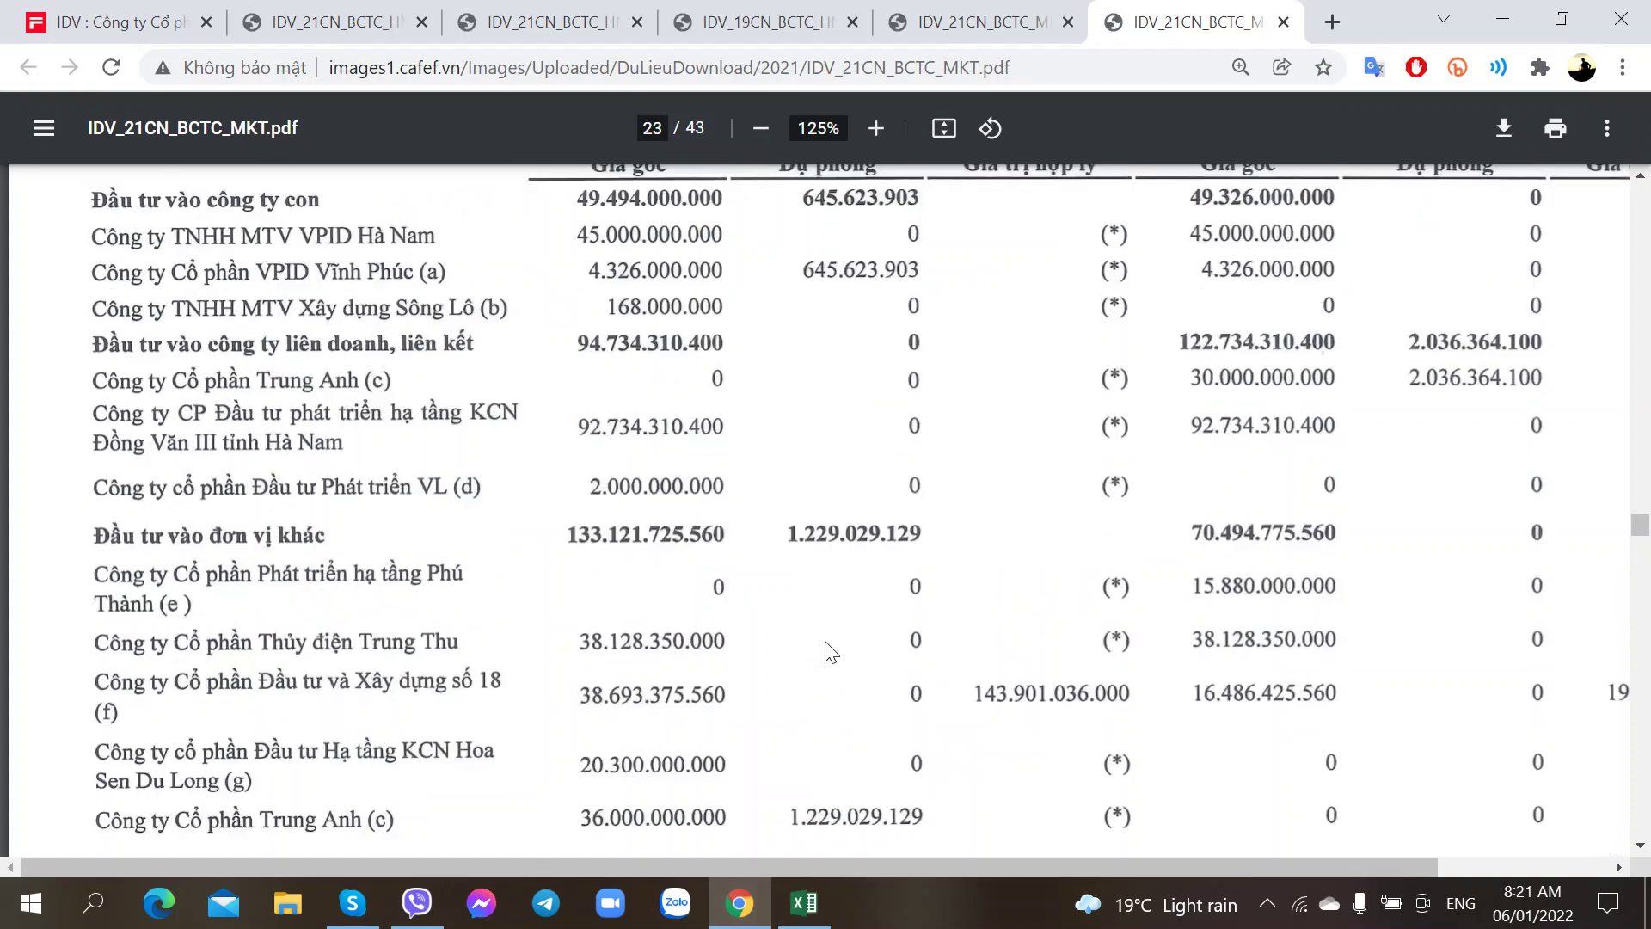
{"action": "scroll", "coordinate": [813, 720], "scroll_direction": "down", "scroll_amount": 2}
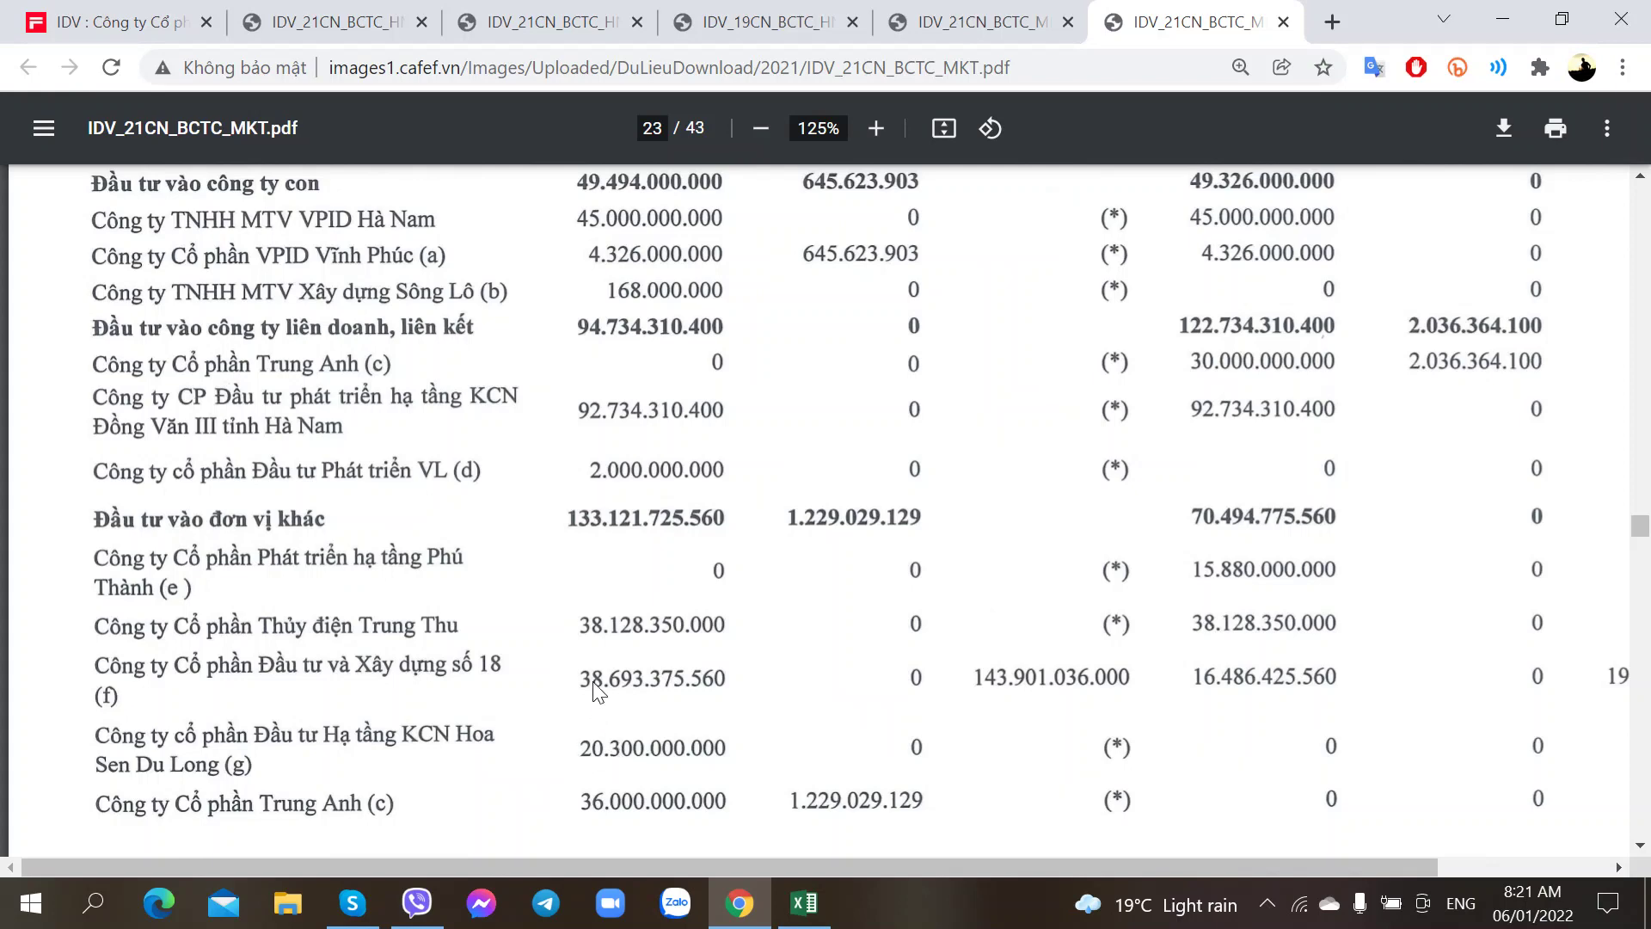
{"action": "scroll", "coordinate": [577, 787], "scroll_direction": "down", "scroll_amount": 3}
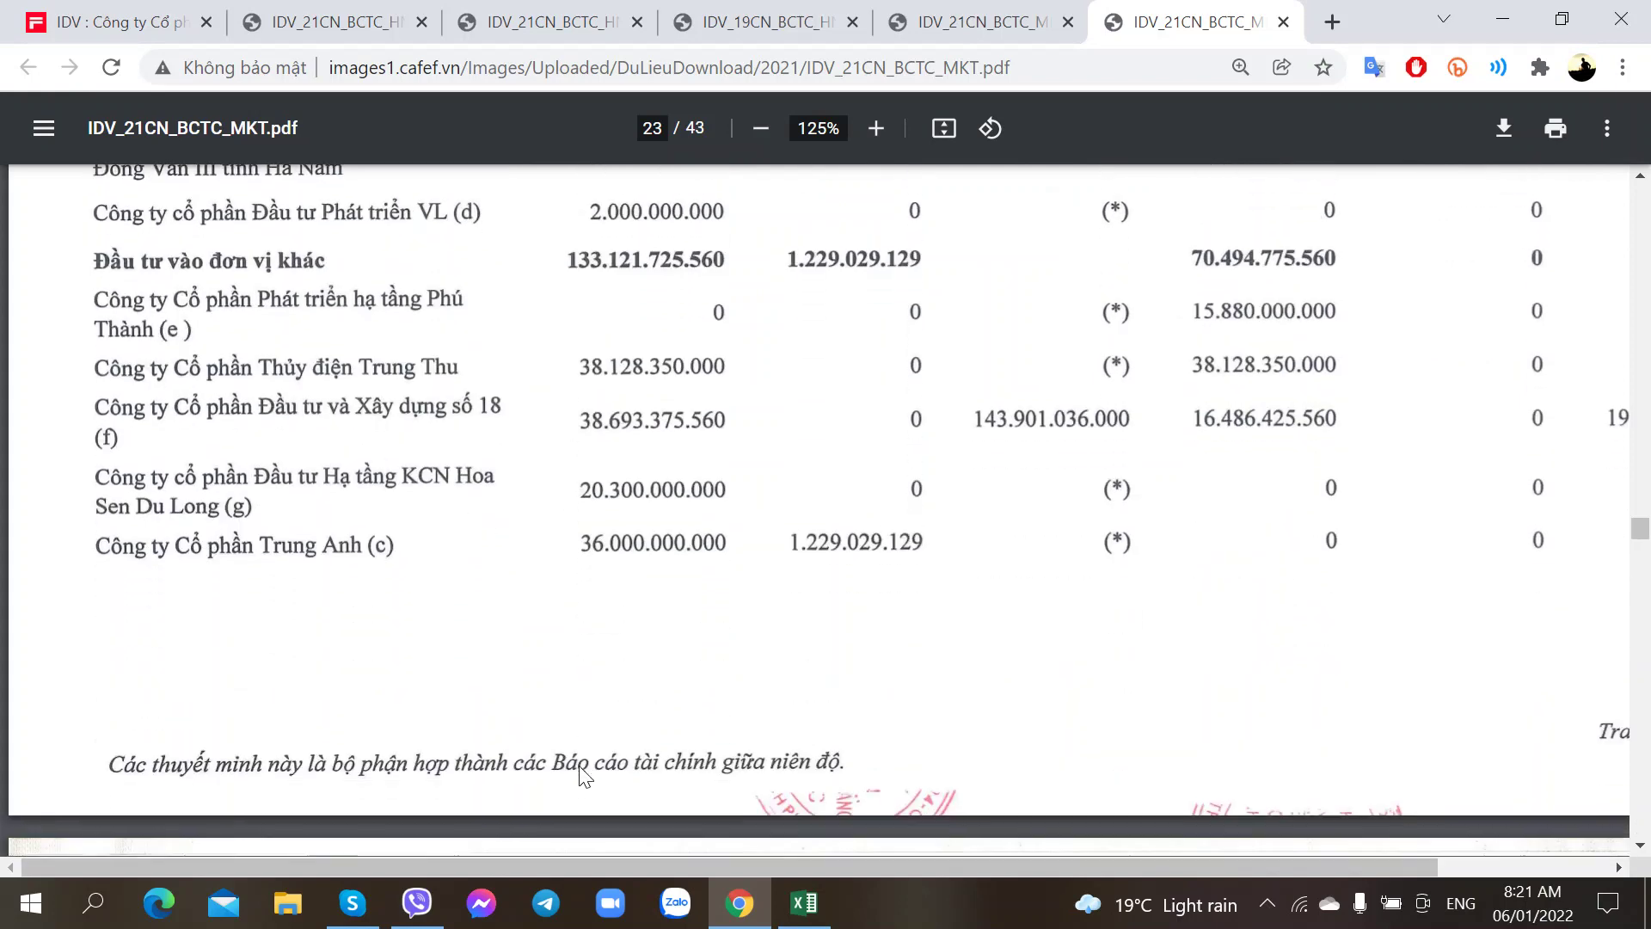
{"action": "scroll", "coordinate": [585, 778], "scroll_direction": "up", "scroll_amount": 3}
{"action": "scroll", "coordinate": [590, 720], "scroll_direction": "up", "scroll_amount": 3}
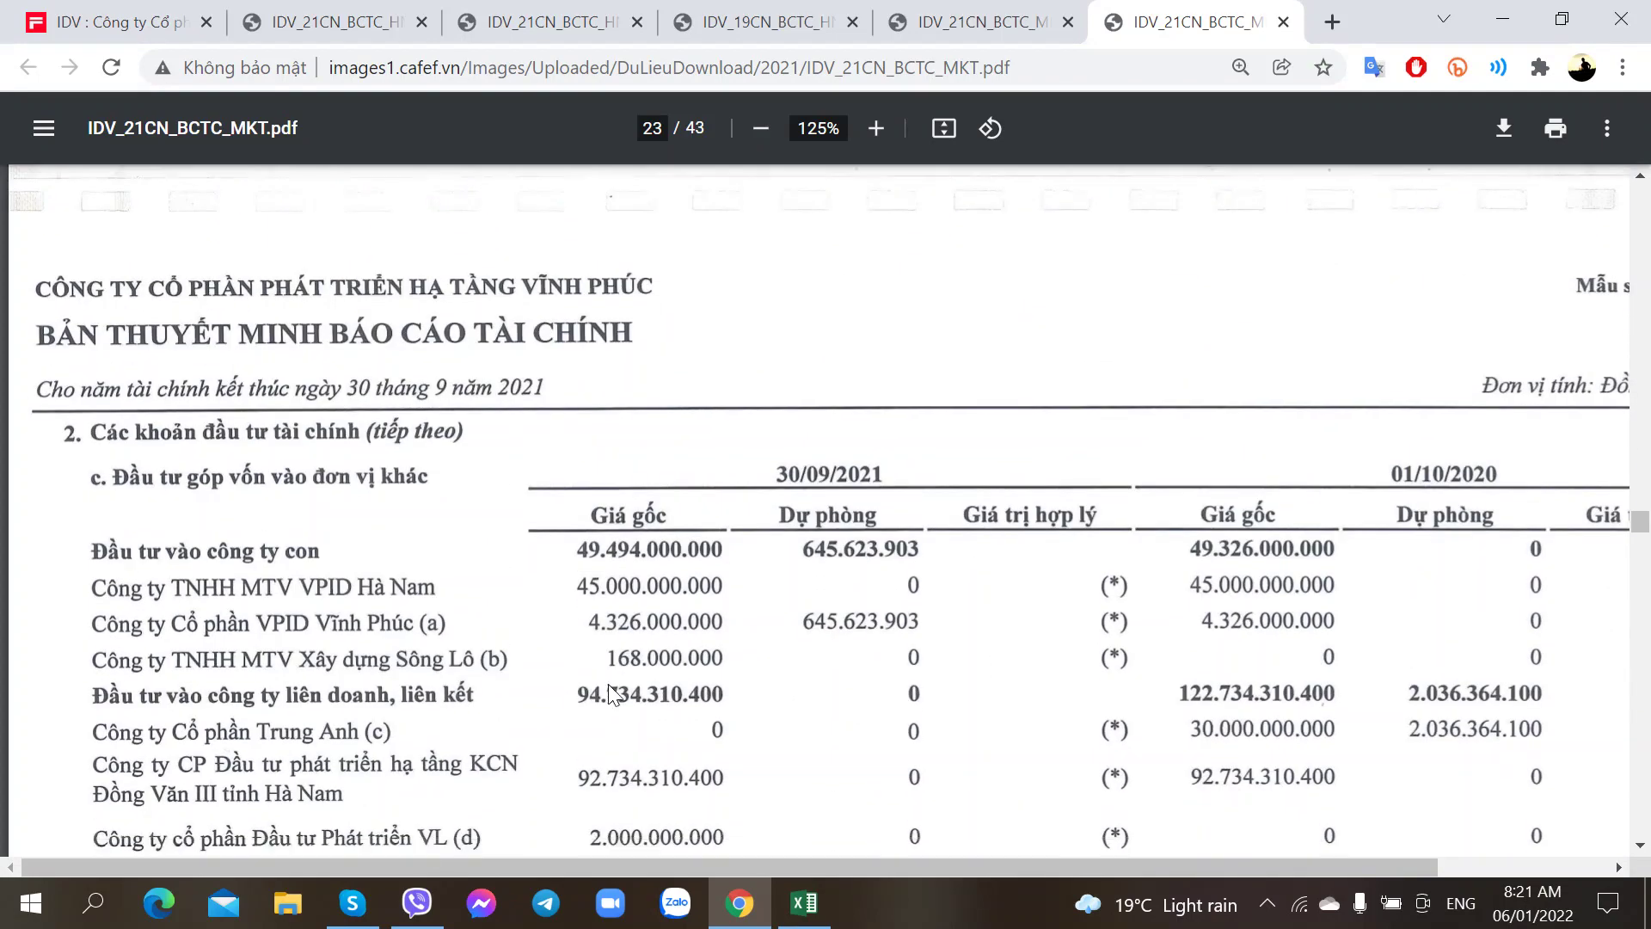
{"action": "scroll", "coordinate": [602, 748], "scroll_direction": "down", "scroll_amount": 6}
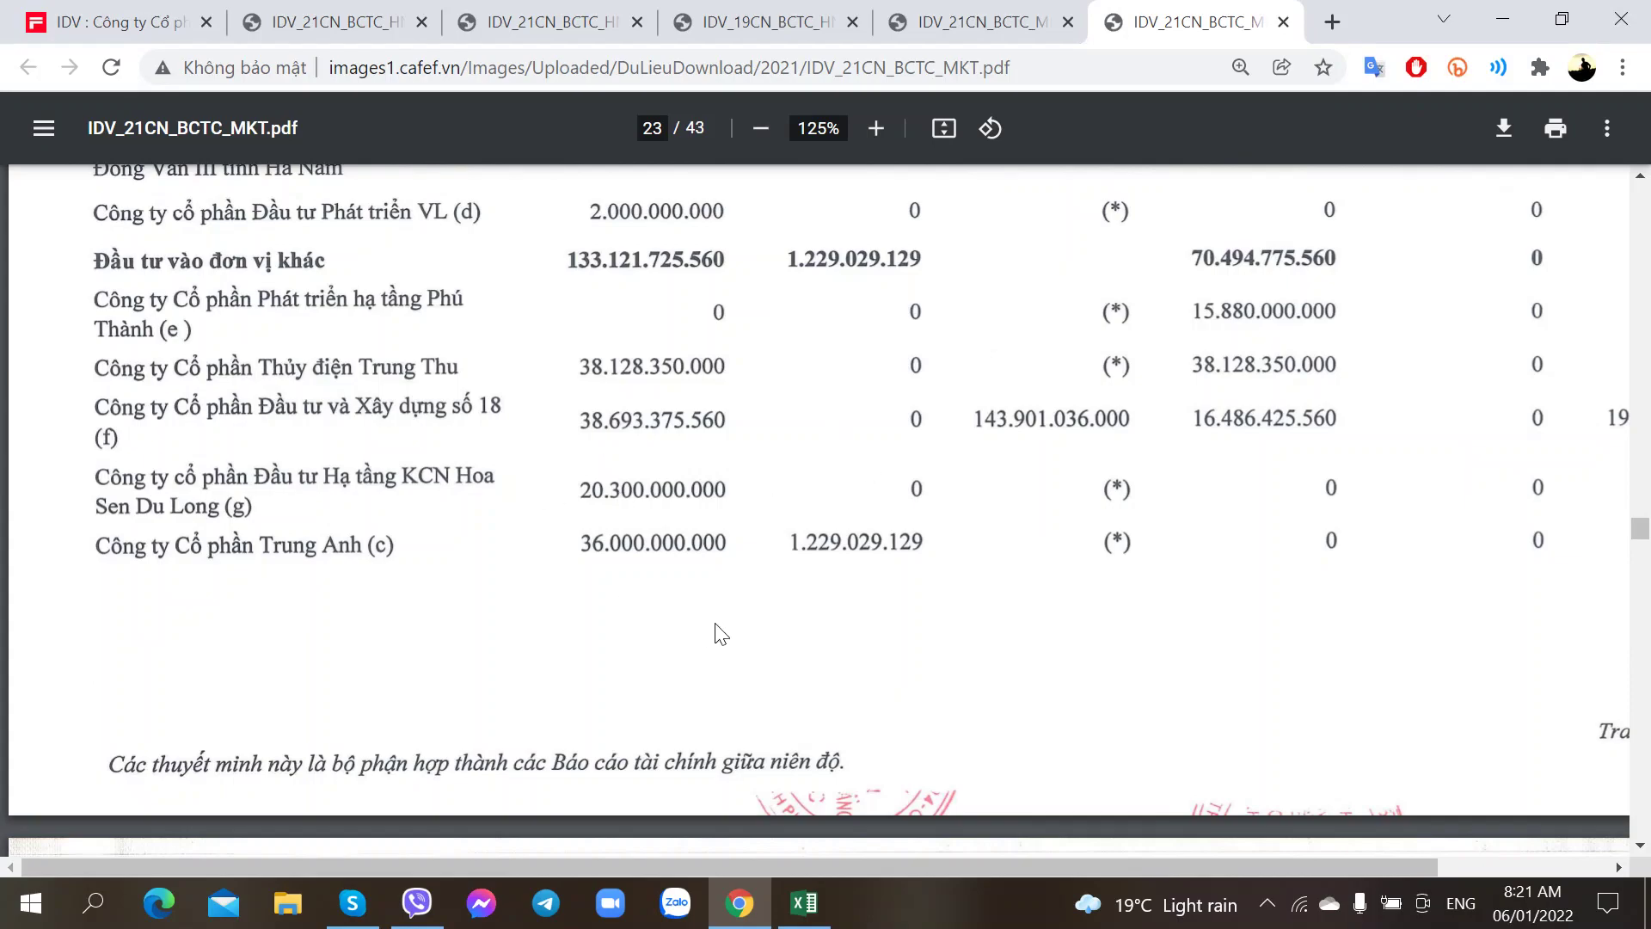
{"action": "scroll", "coordinate": [721, 634], "scroll_direction": "up", "scroll_amount": 4}
- Review the other investments, the overall investment total and the first explanatory notes on page 24 against the page 23 table
{"action": "scroll", "coordinate": [721, 634], "scroll_direction": "down", "scroll_amount": 8}
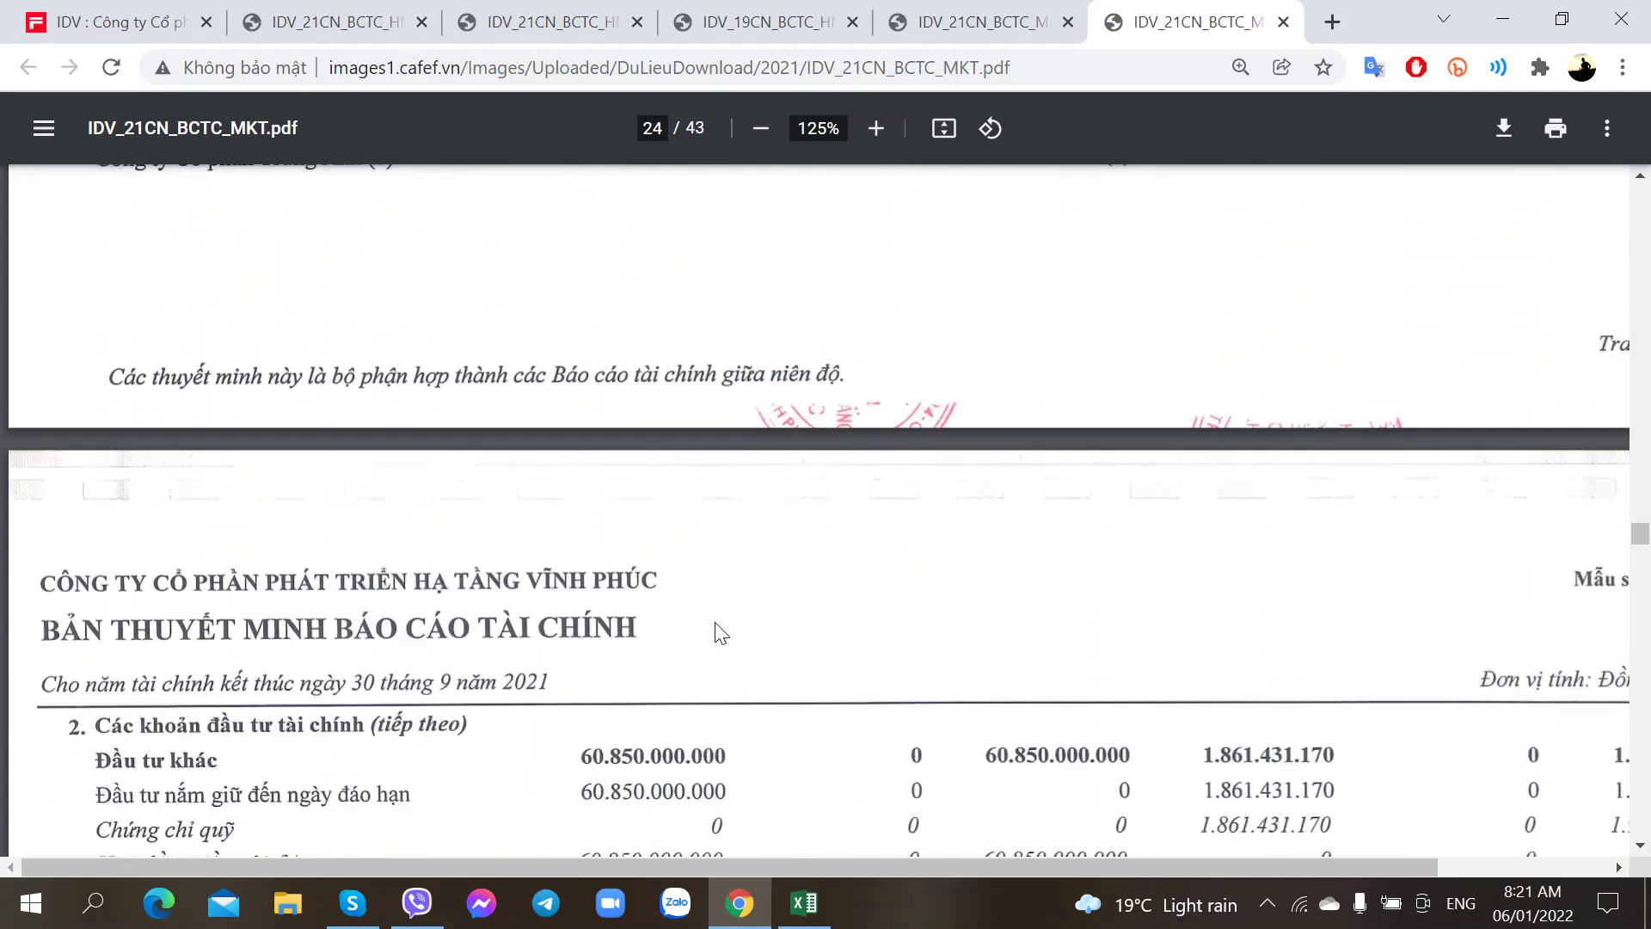
{"action": "scroll", "coordinate": [721, 633], "scroll_direction": "down", "scroll_amount": 6}
{"action": "scroll", "coordinate": [715, 621], "scroll_direction": "up", "scroll_amount": 2}
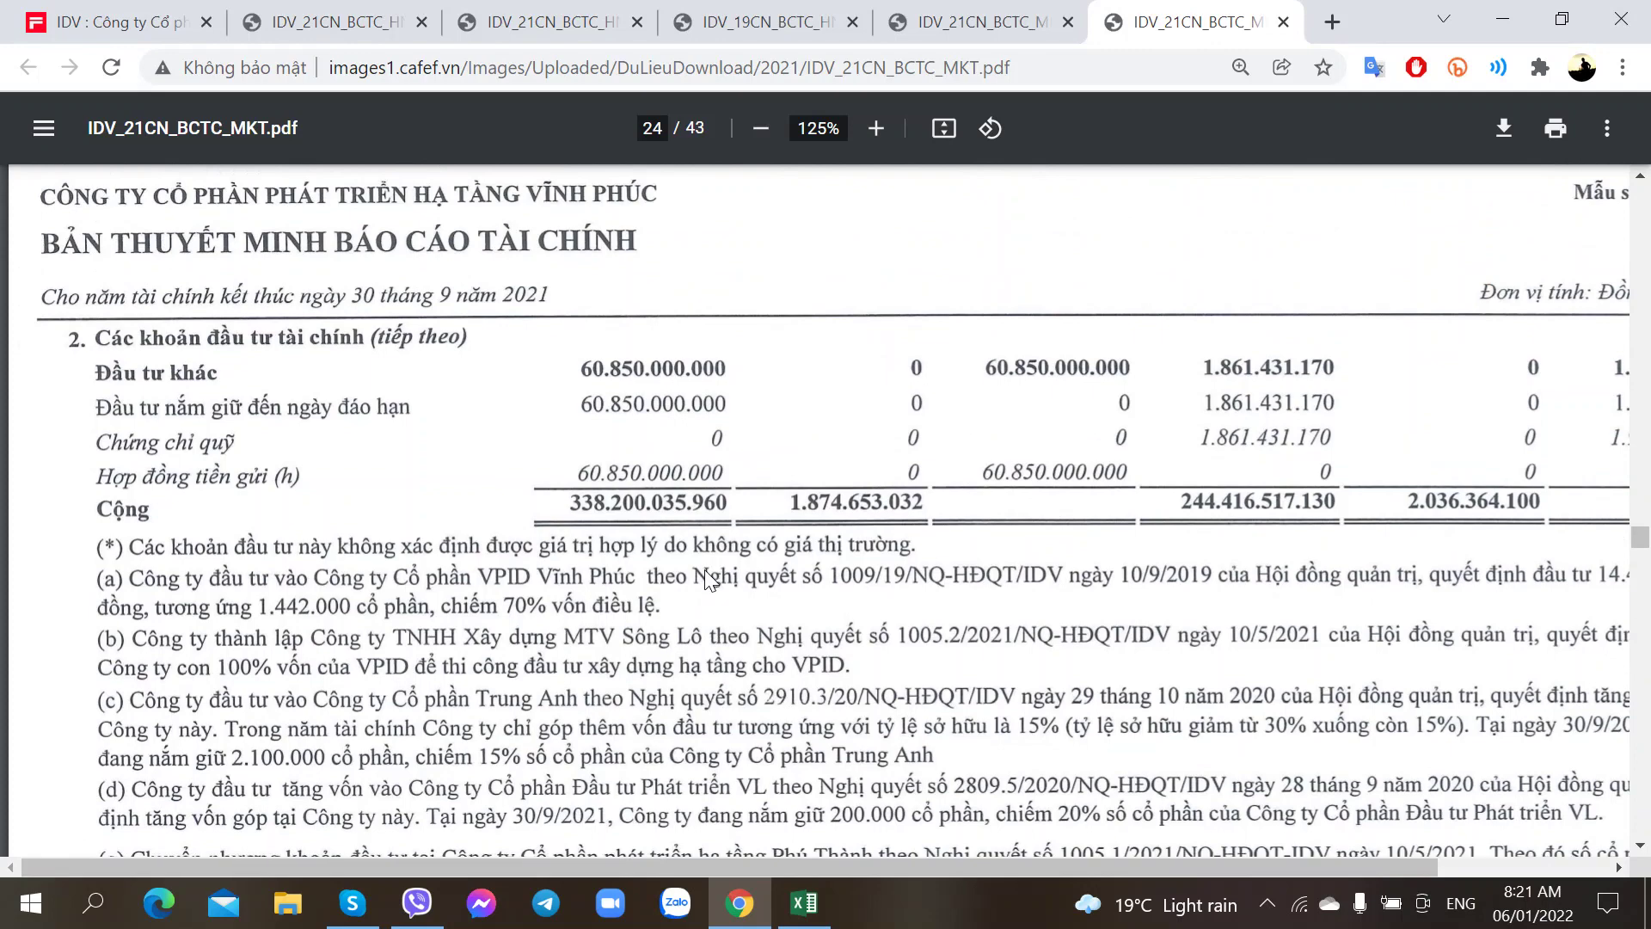
{"action": "scroll", "coordinate": [706, 571], "scroll_direction": "down", "scroll_amount": 3}
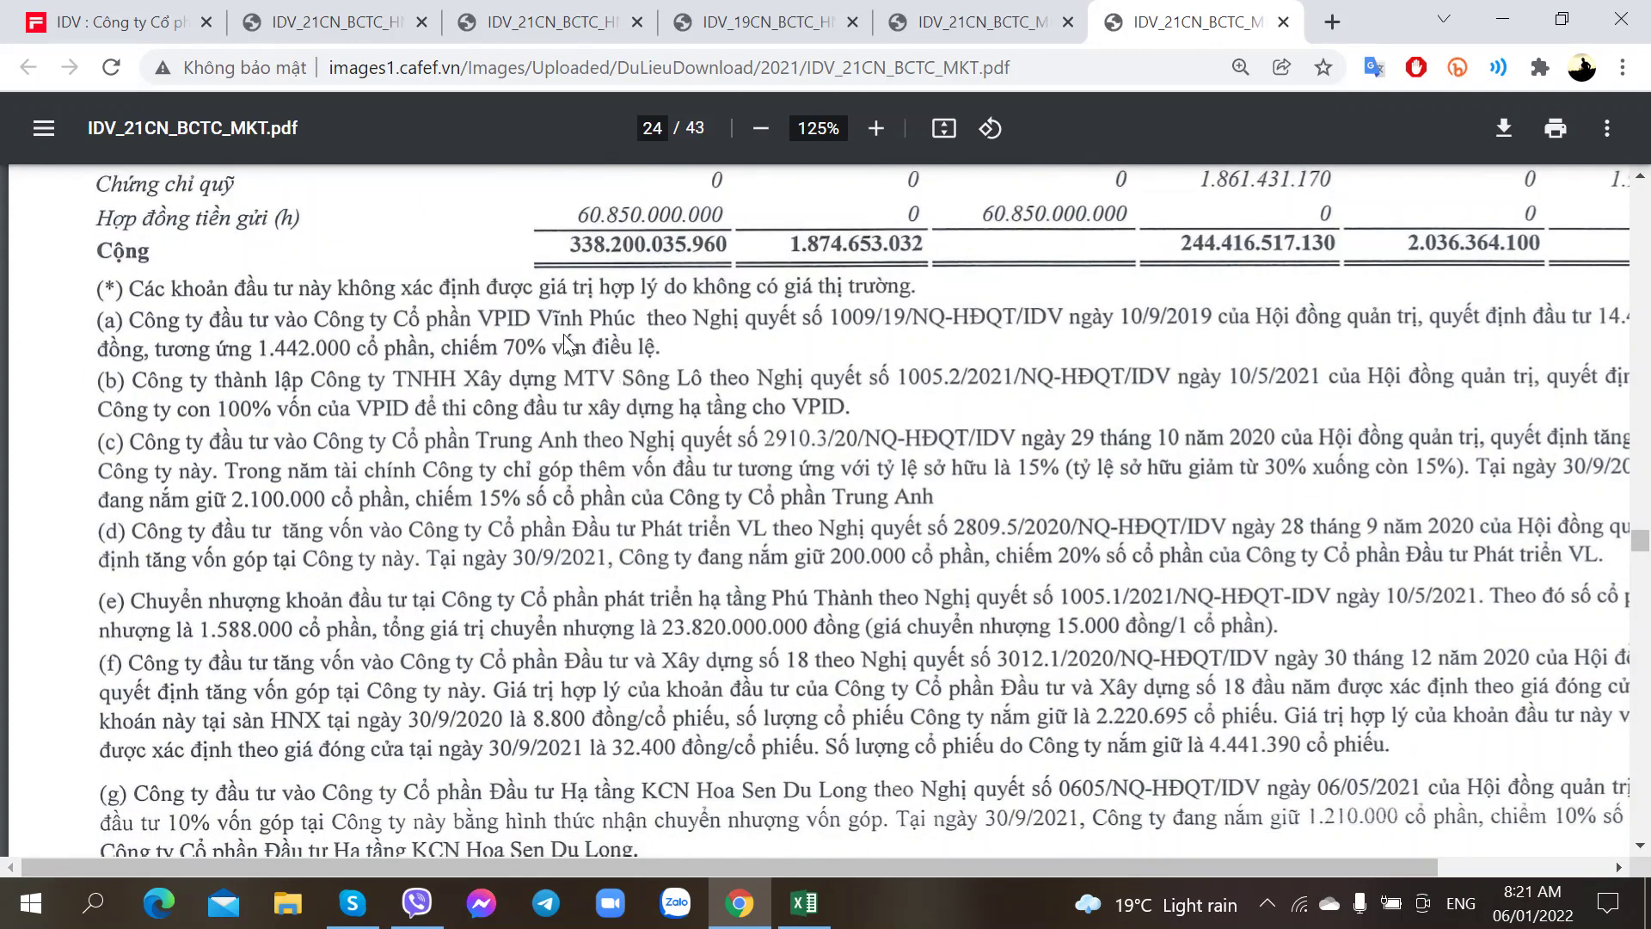
{"action": "scroll", "coordinate": [660, 641], "scroll_direction": "up", "scroll_amount": 2}
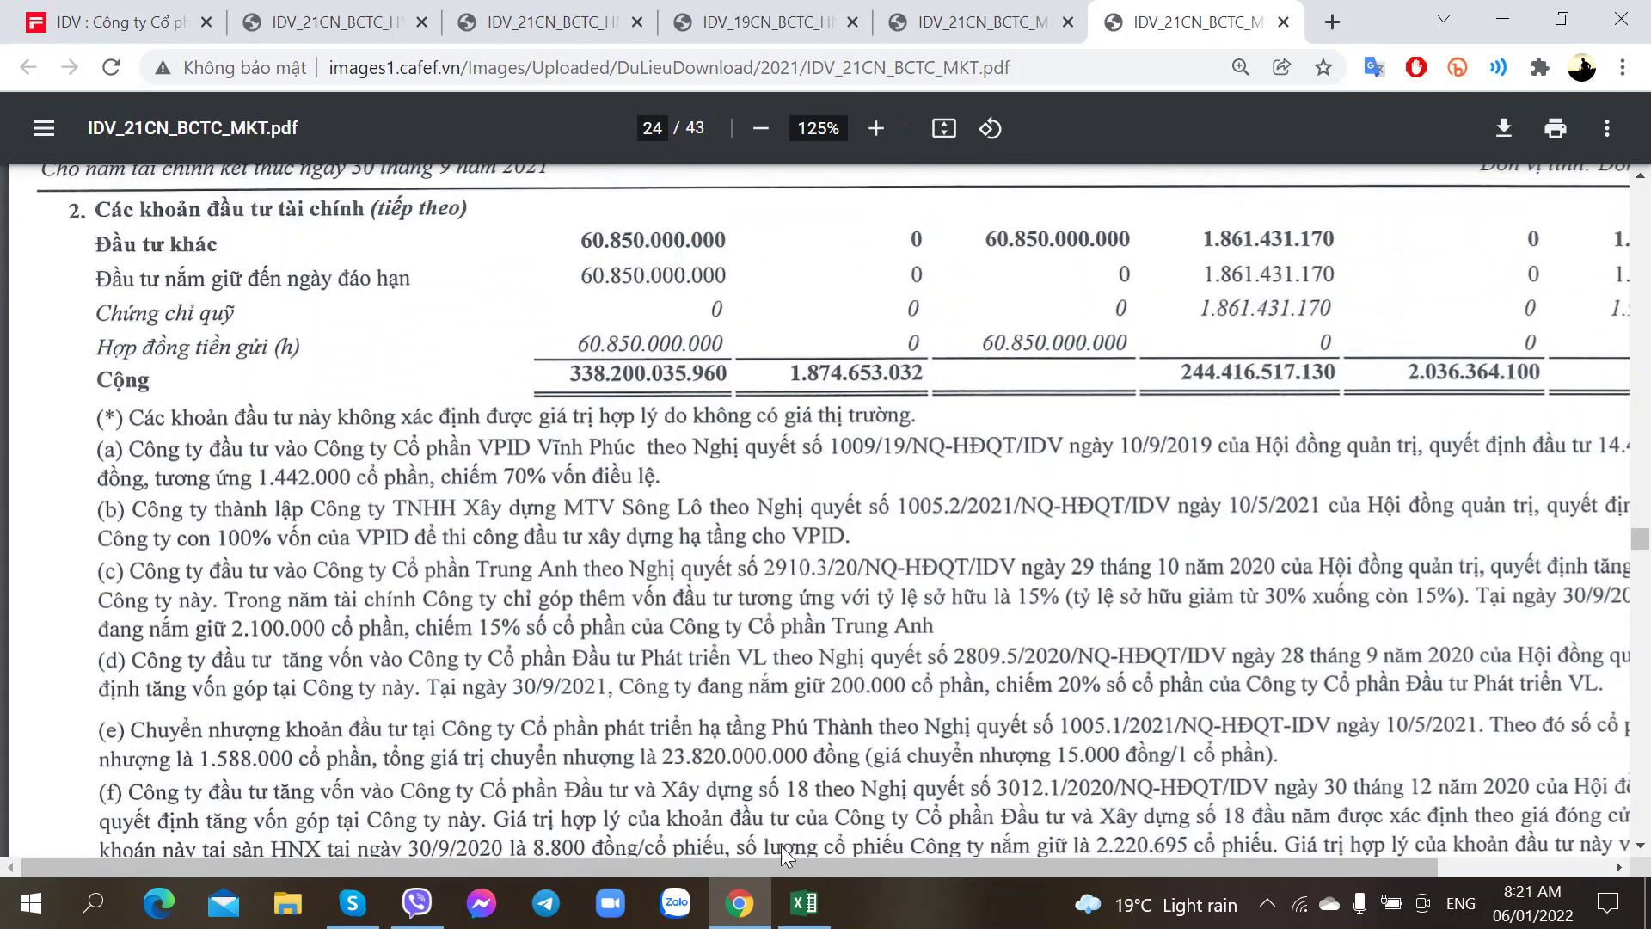
{"action": "scroll", "coordinate": [911, 796], "scroll_direction": "up", "scroll_amount": 6}
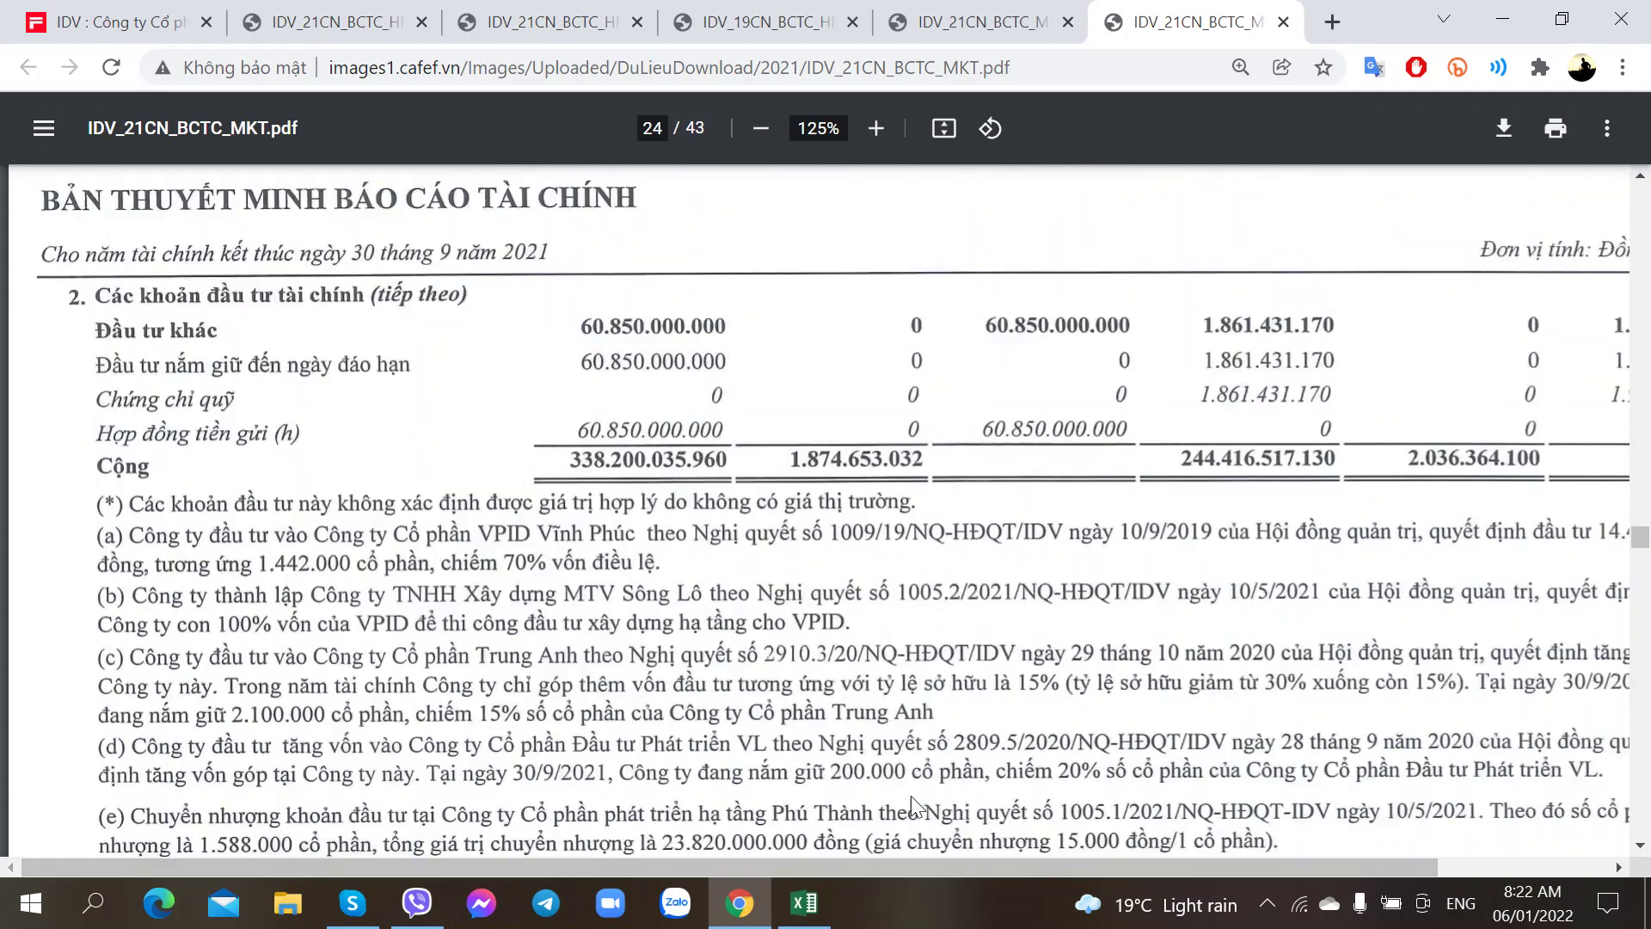
{"action": "scroll", "coordinate": [911, 797], "scroll_direction": "up", "scroll_amount": 3}
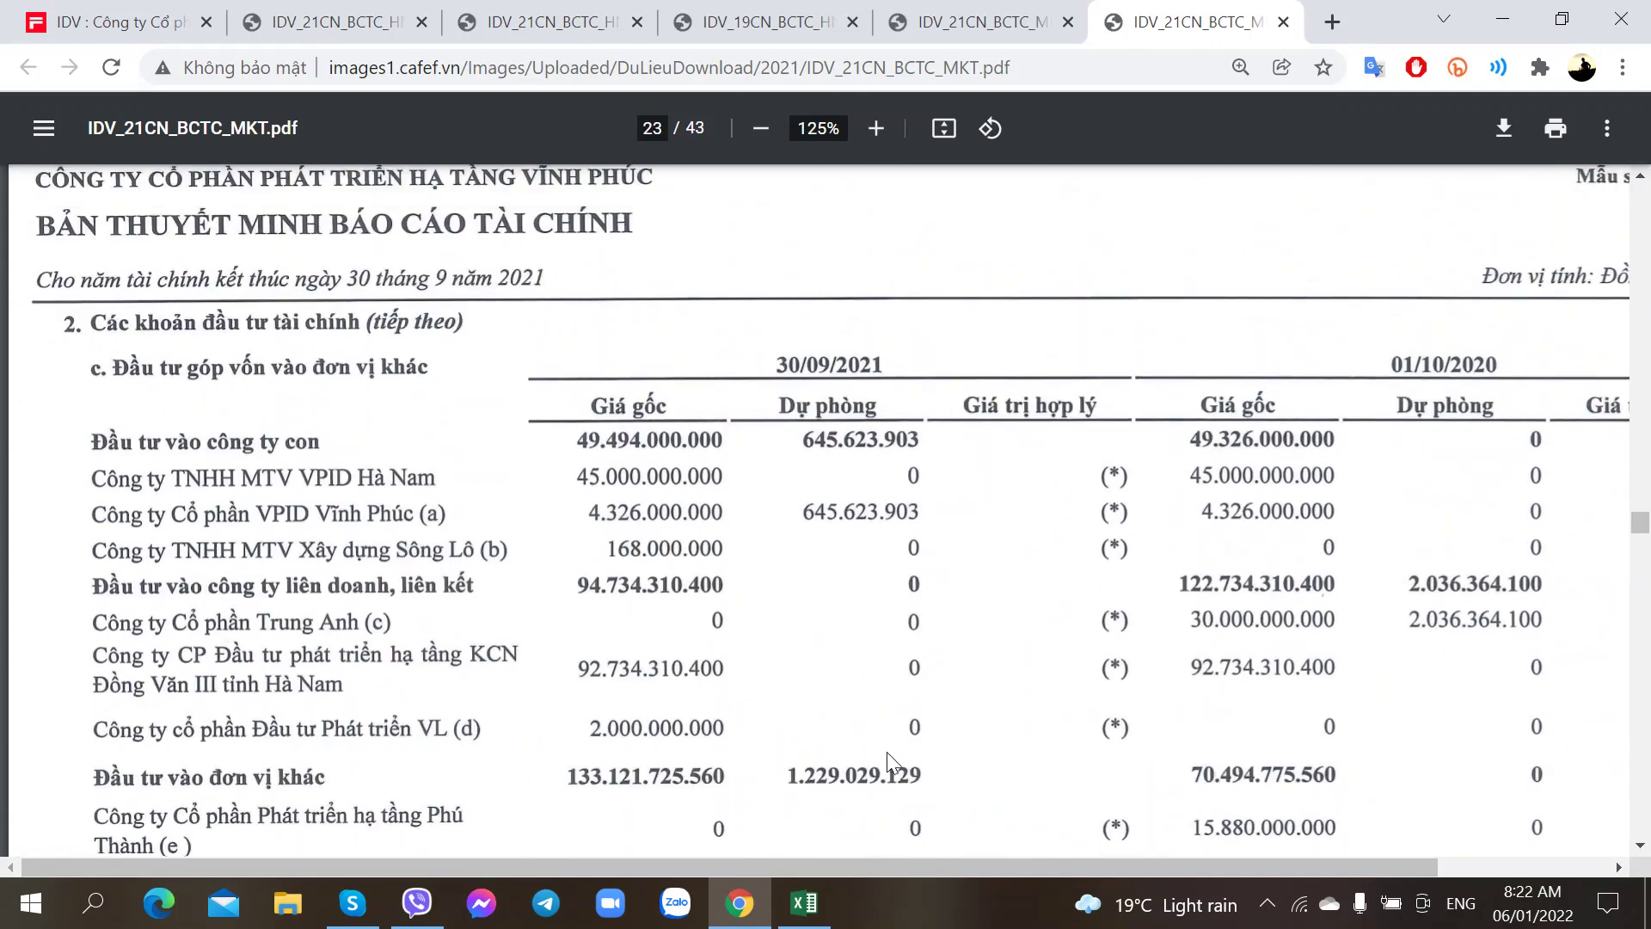
- Read explanatory notes (a) to (h) on the financial investments on page 24, including the cut-off ends of the lines
{"action": "scroll", "coordinate": [599, 550], "scroll_direction": "down", "scroll_amount": 14}
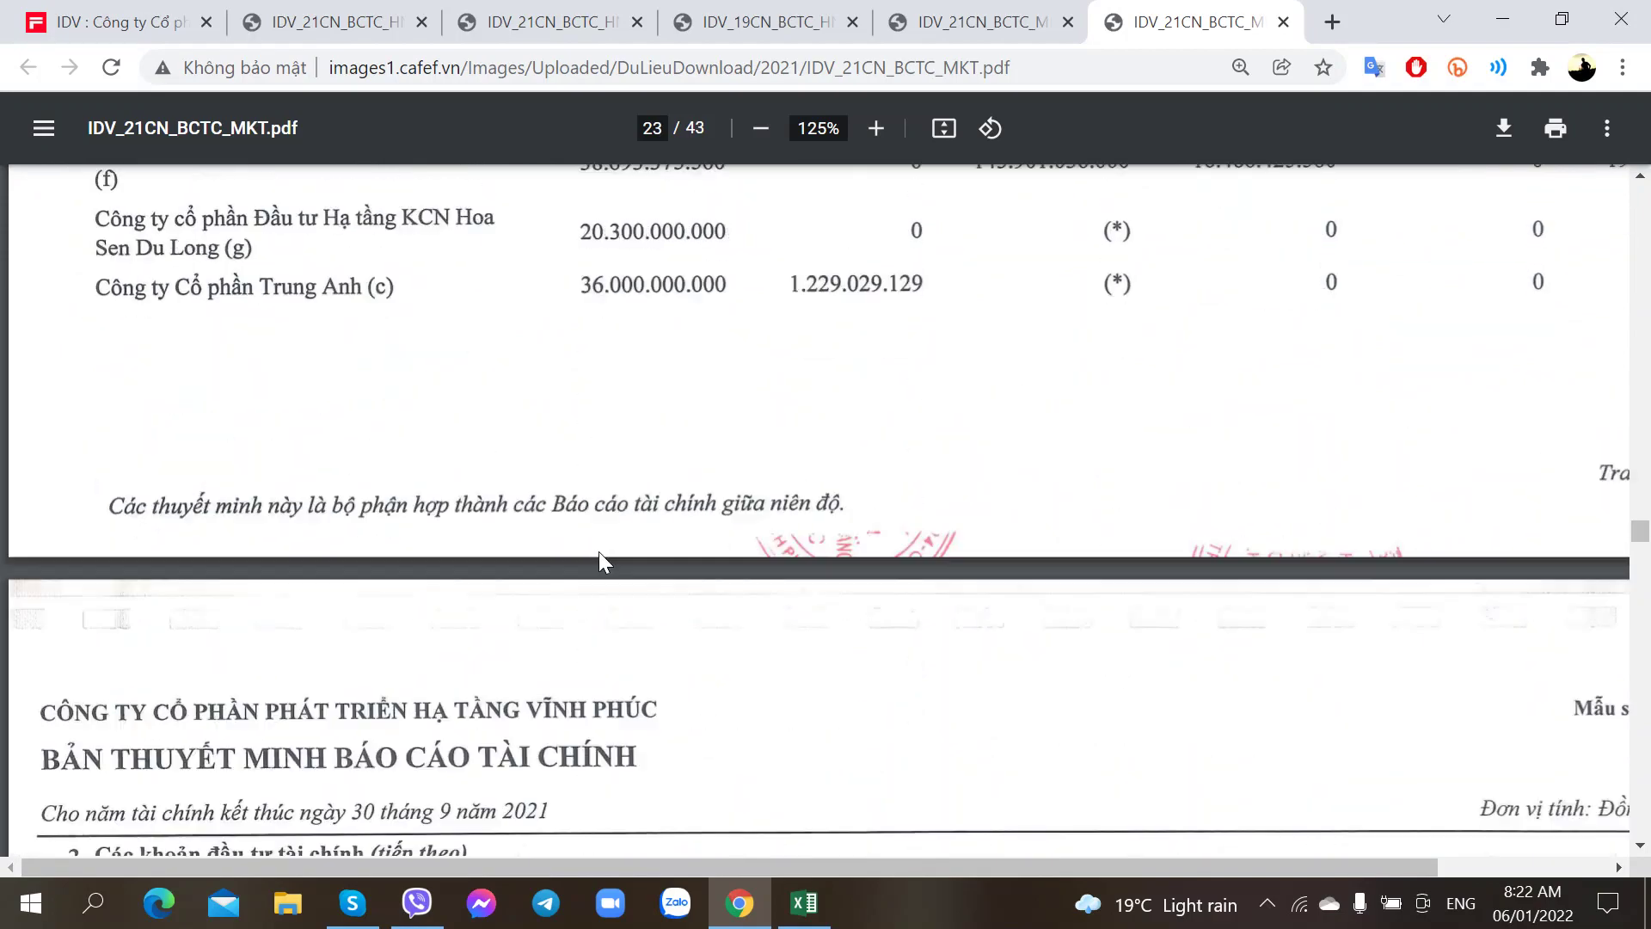
{"action": "scroll", "coordinate": [598, 550], "scroll_direction": "down", "scroll_amount": 2}
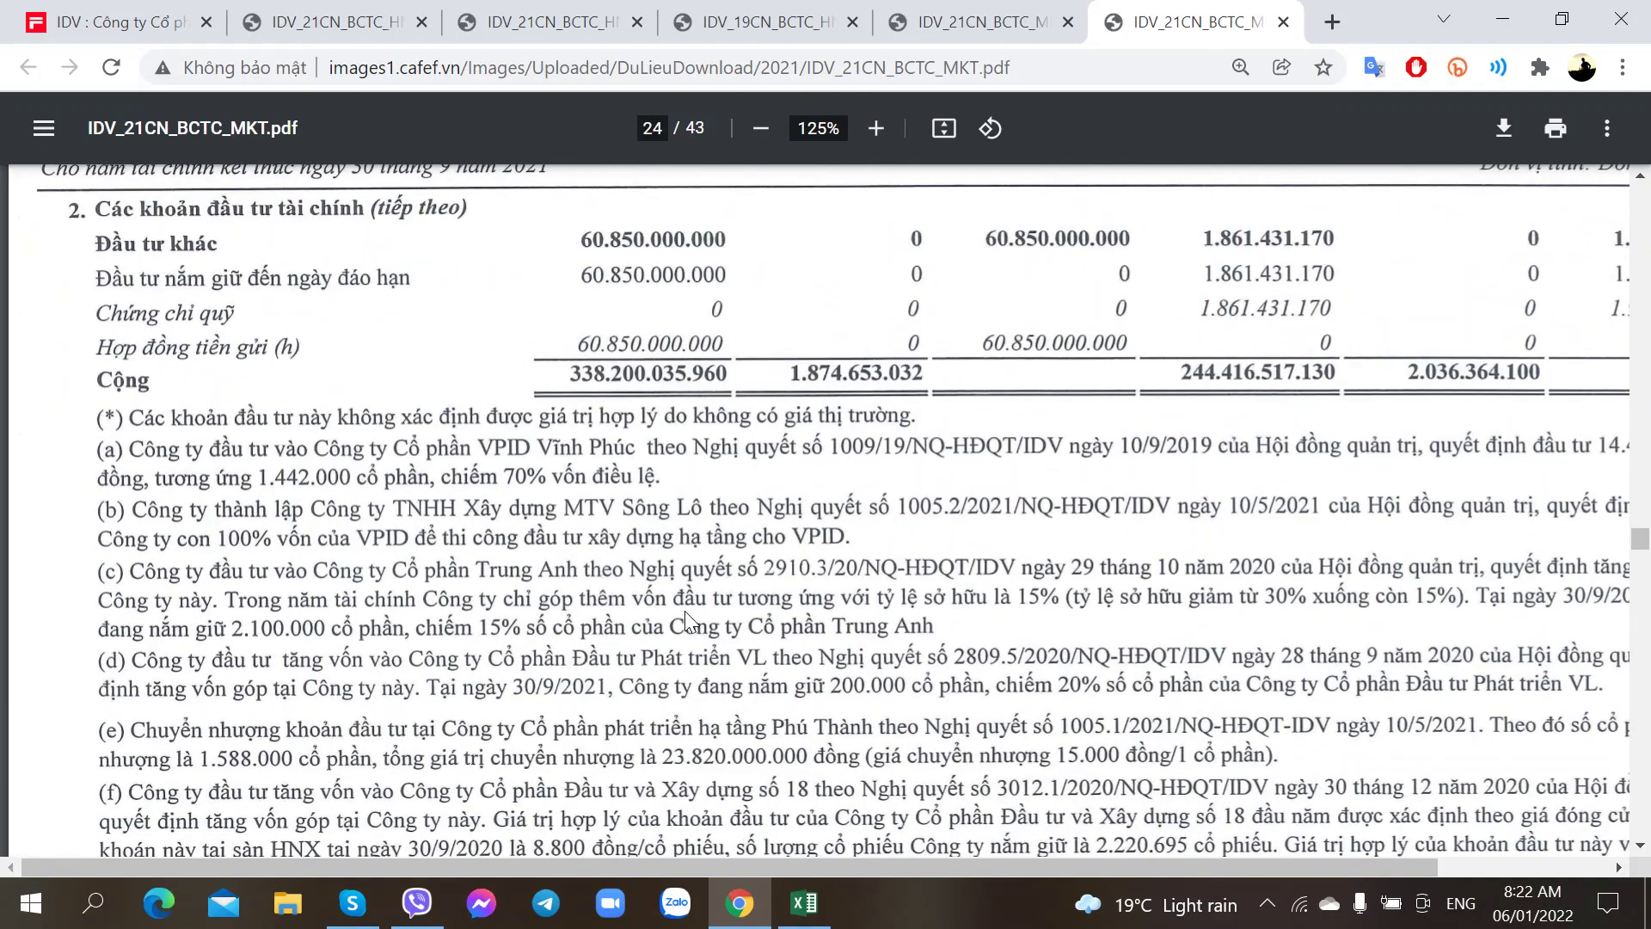
{"action": "scroll", "coordinate": [688, 619], "scroll_direction": "down", "scroll_amount": 3}
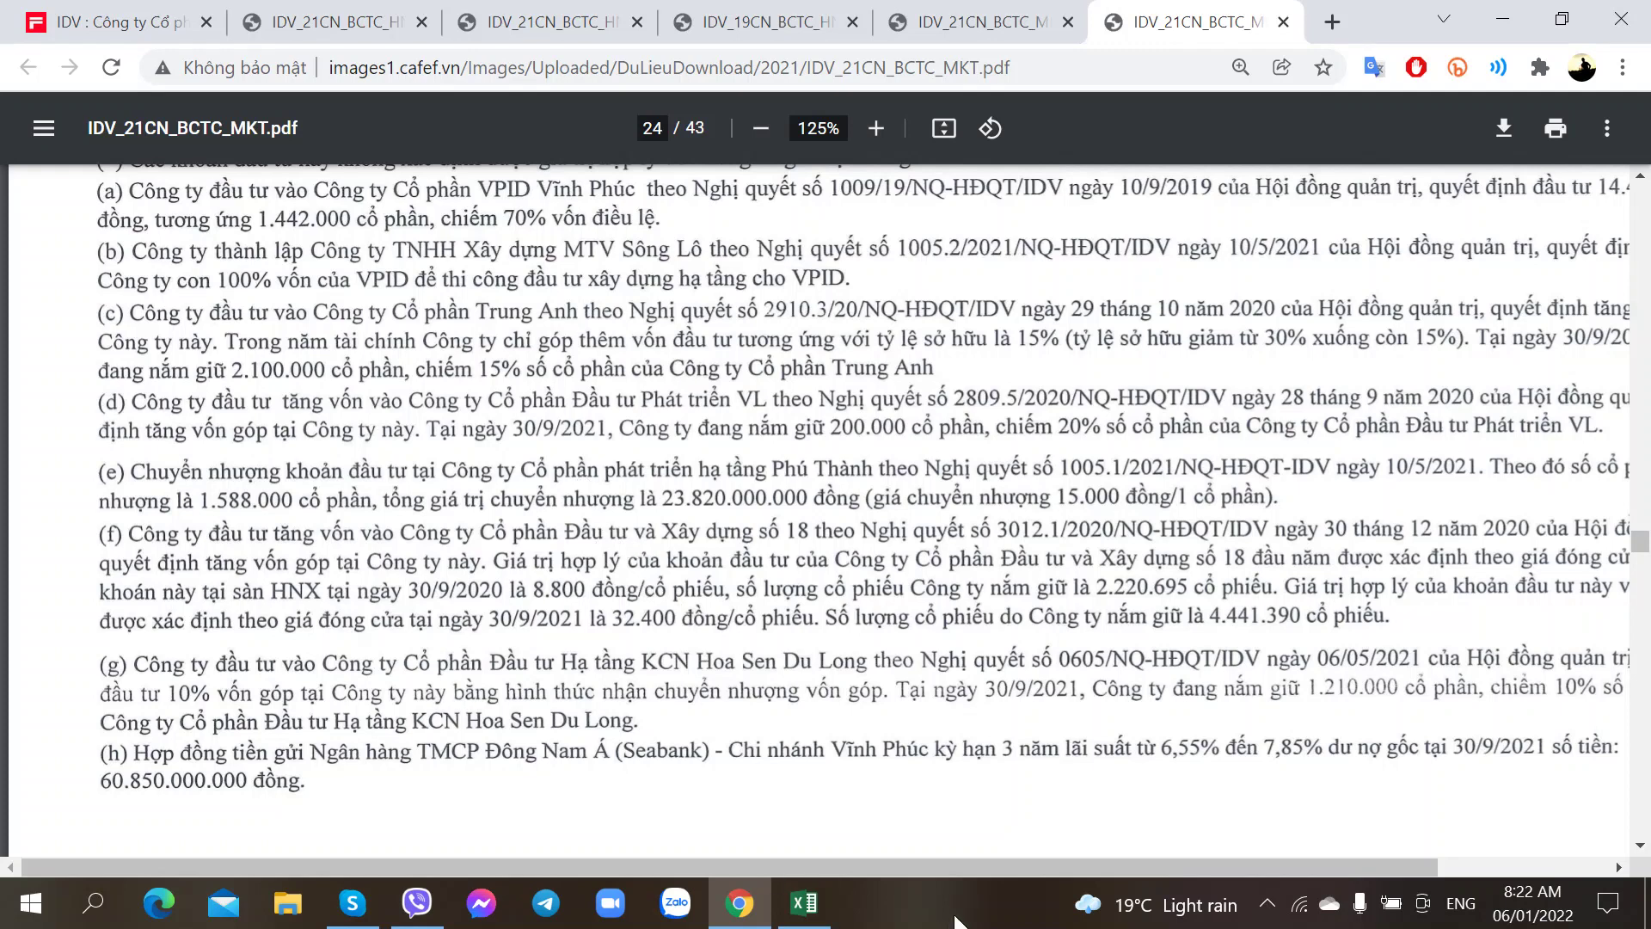
{"action": "left_click_drag", "start_coordinate": [964, 876], "coordinate": [1001, 888]}
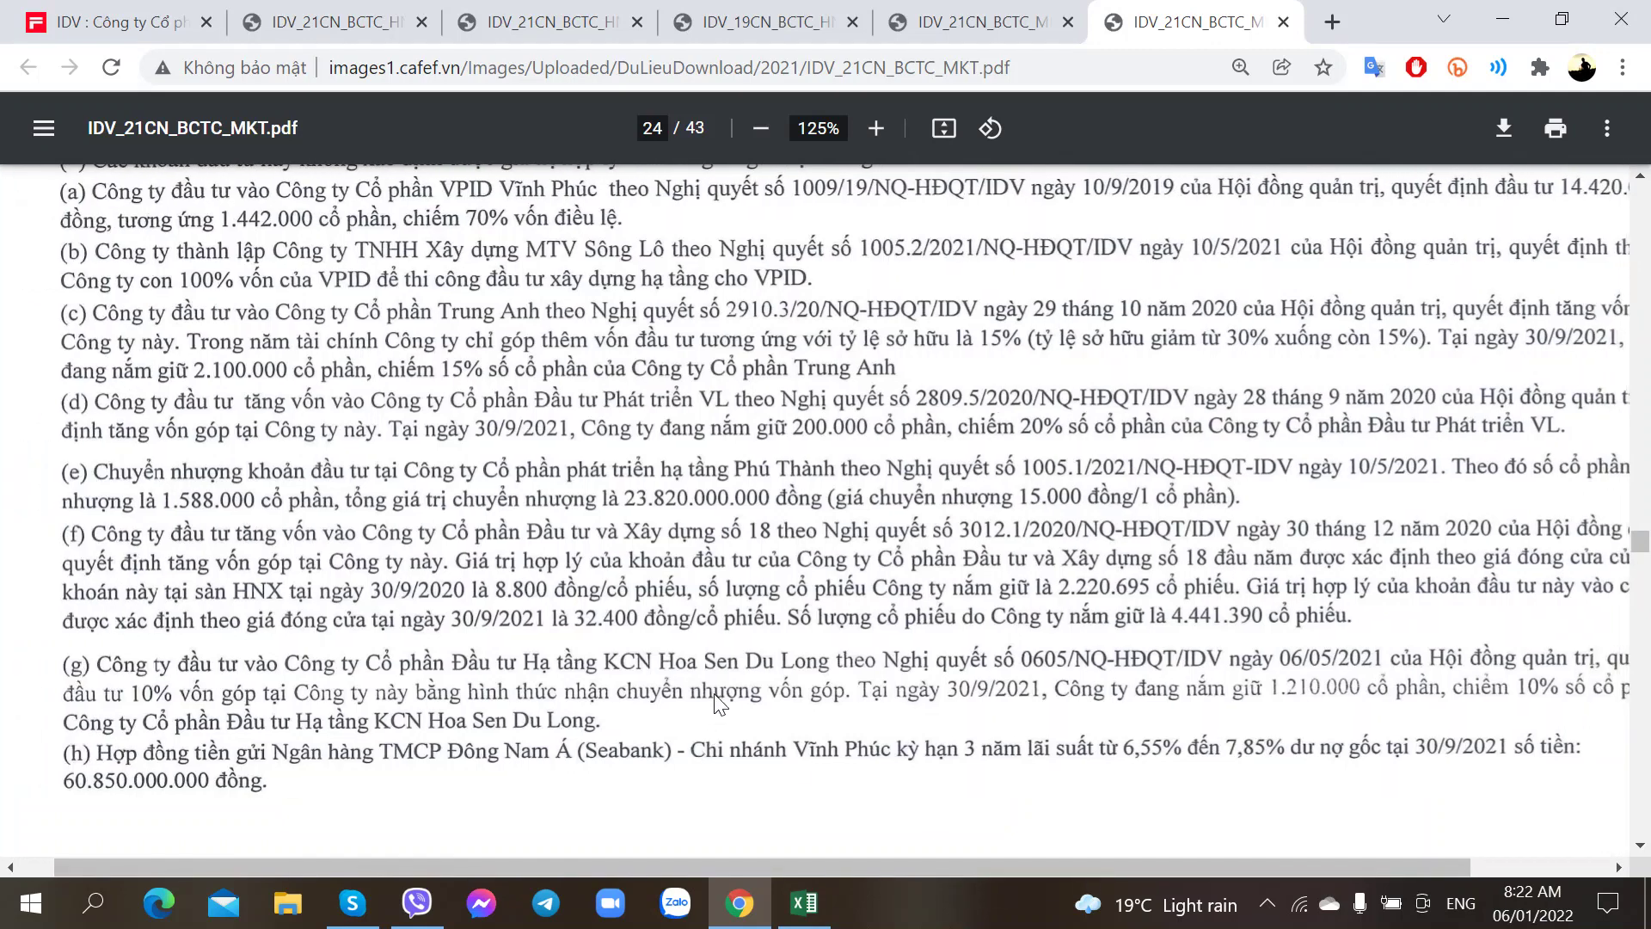
{"action": "scroll", "coordinate": [919, 761], "scroll_direction": "down", "scroll_amount": 3}
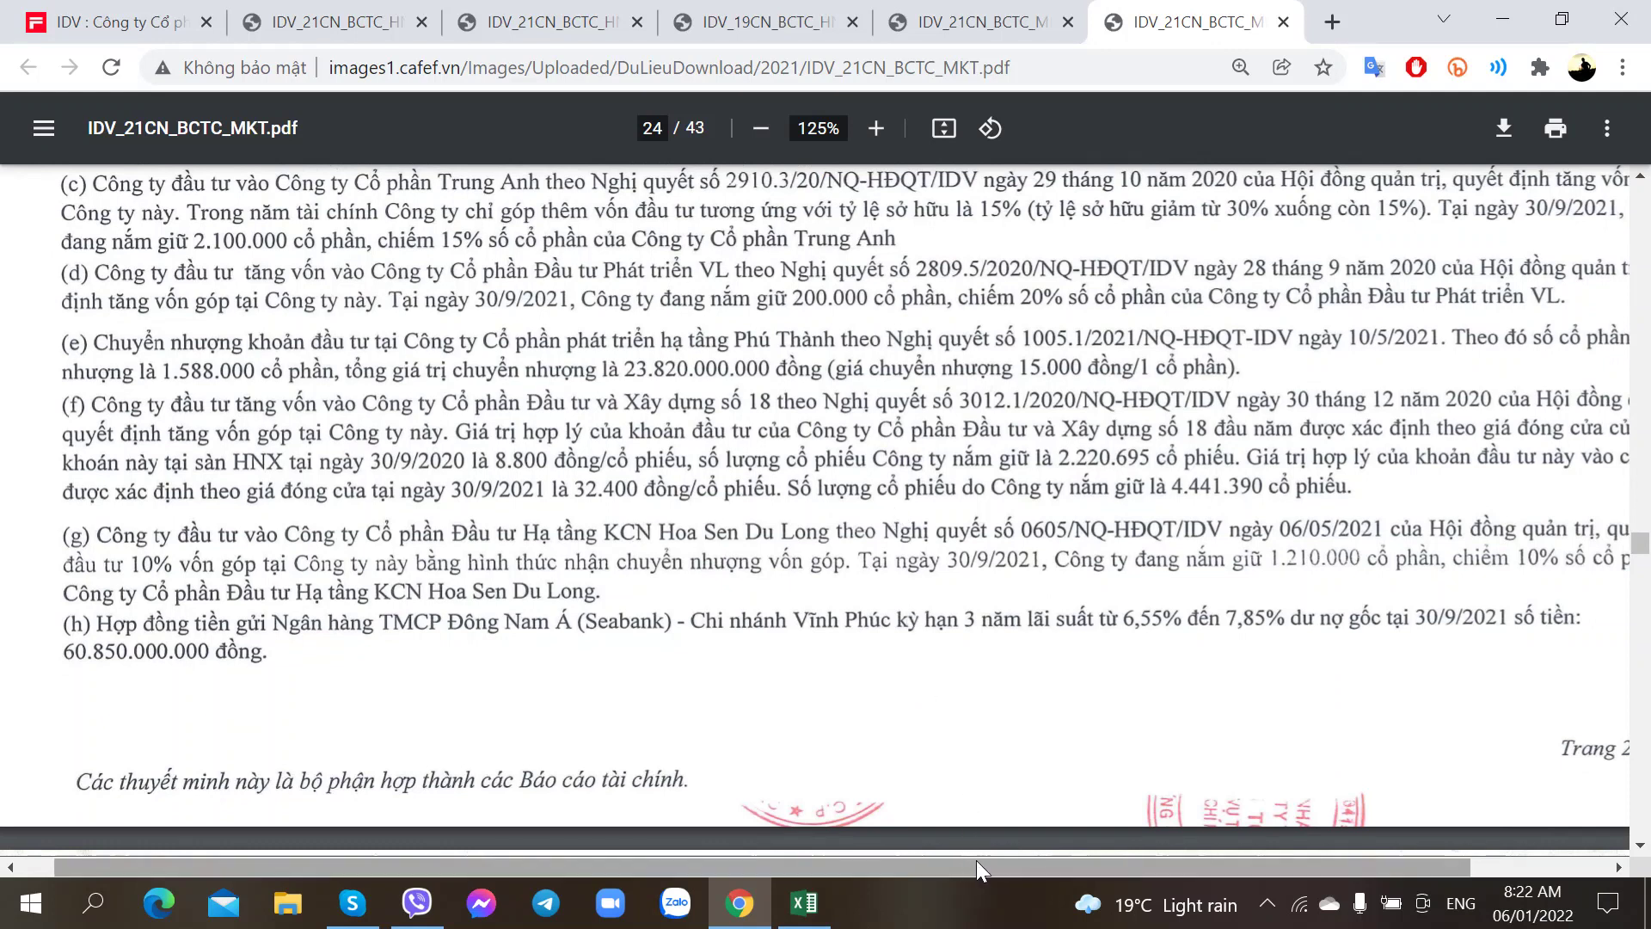
{"action": "left_click_drag", "start_coordinate": [976, 860], "coordinate": [1171, 860]}
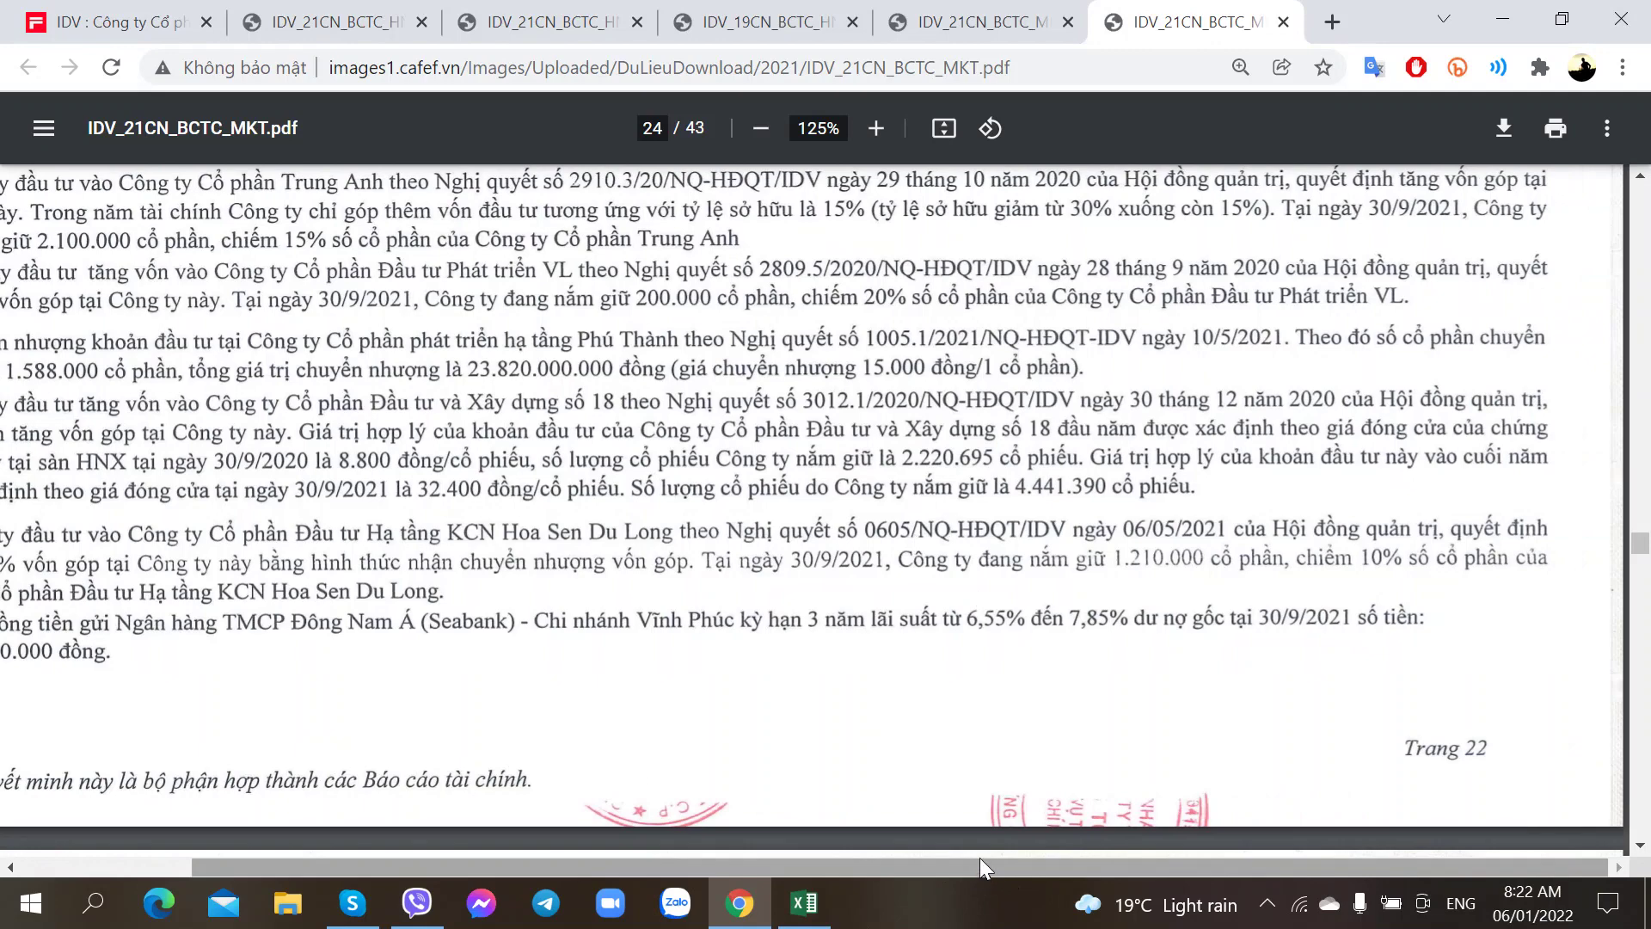
- Finish reading notes (c) to (h) on page 24 and review the investment cost and ownership table on page 25
{"action": "left_click_drag", "start_coordinate": [978, 858], "coordinate": [850, 875]}
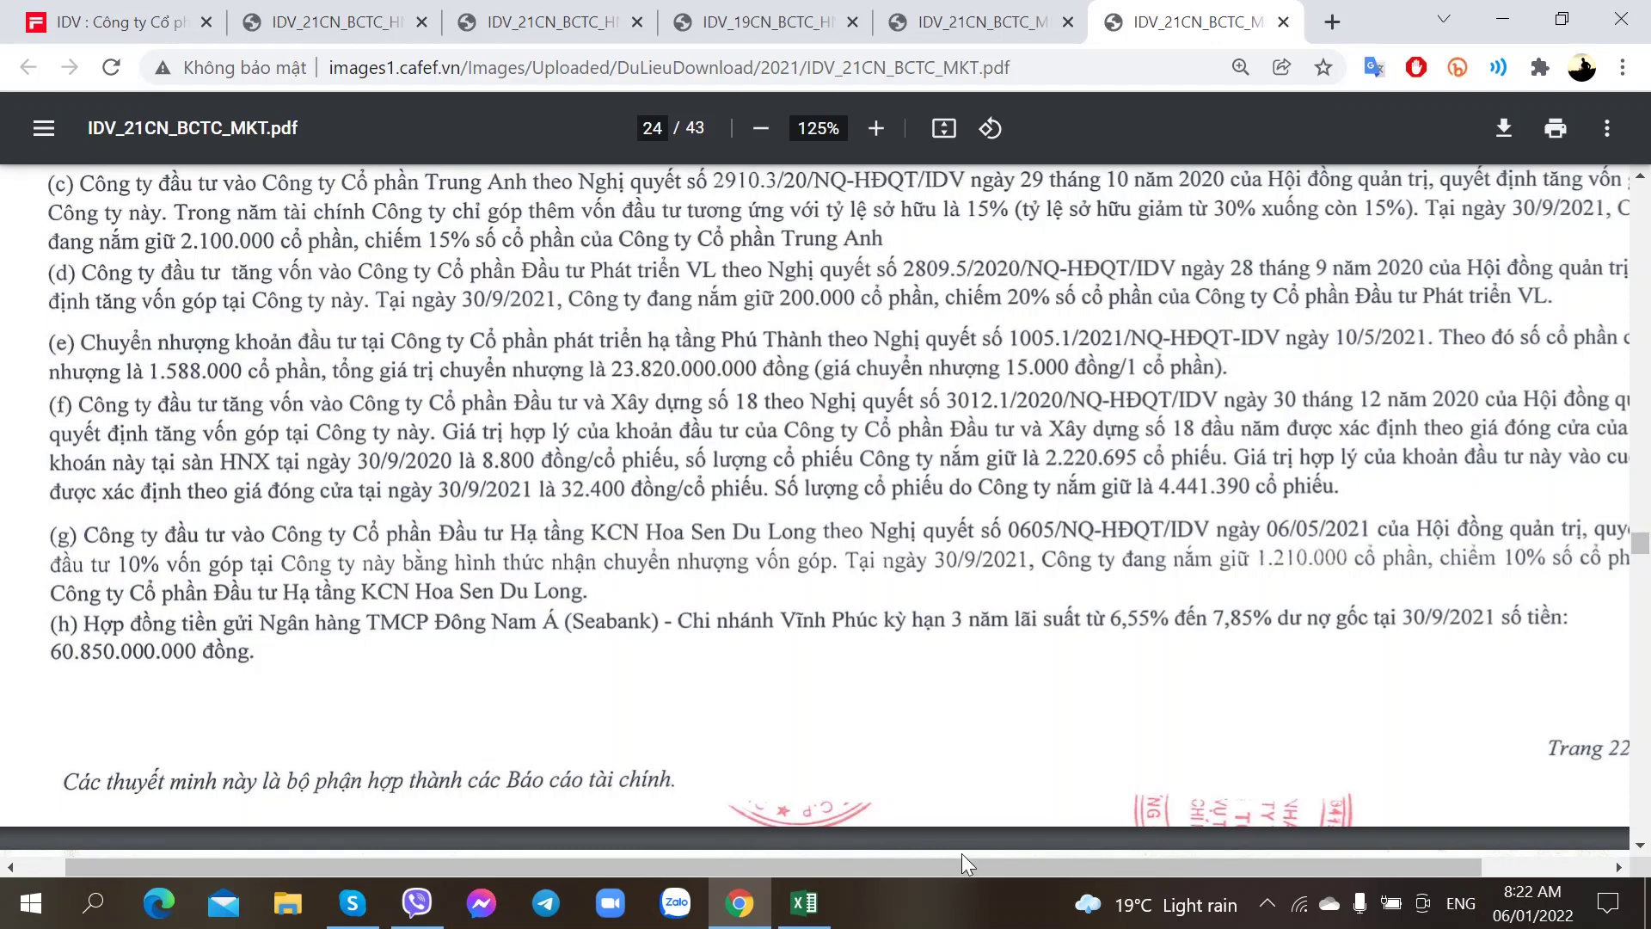
{"action": "left_click_drag", "start_coordinate": [957, 862], "coordinate": [985, 865]}
{"action": "scroll", "coordinate": [985, 860], "scroll_direction": "left", "scroll_amount": 3}
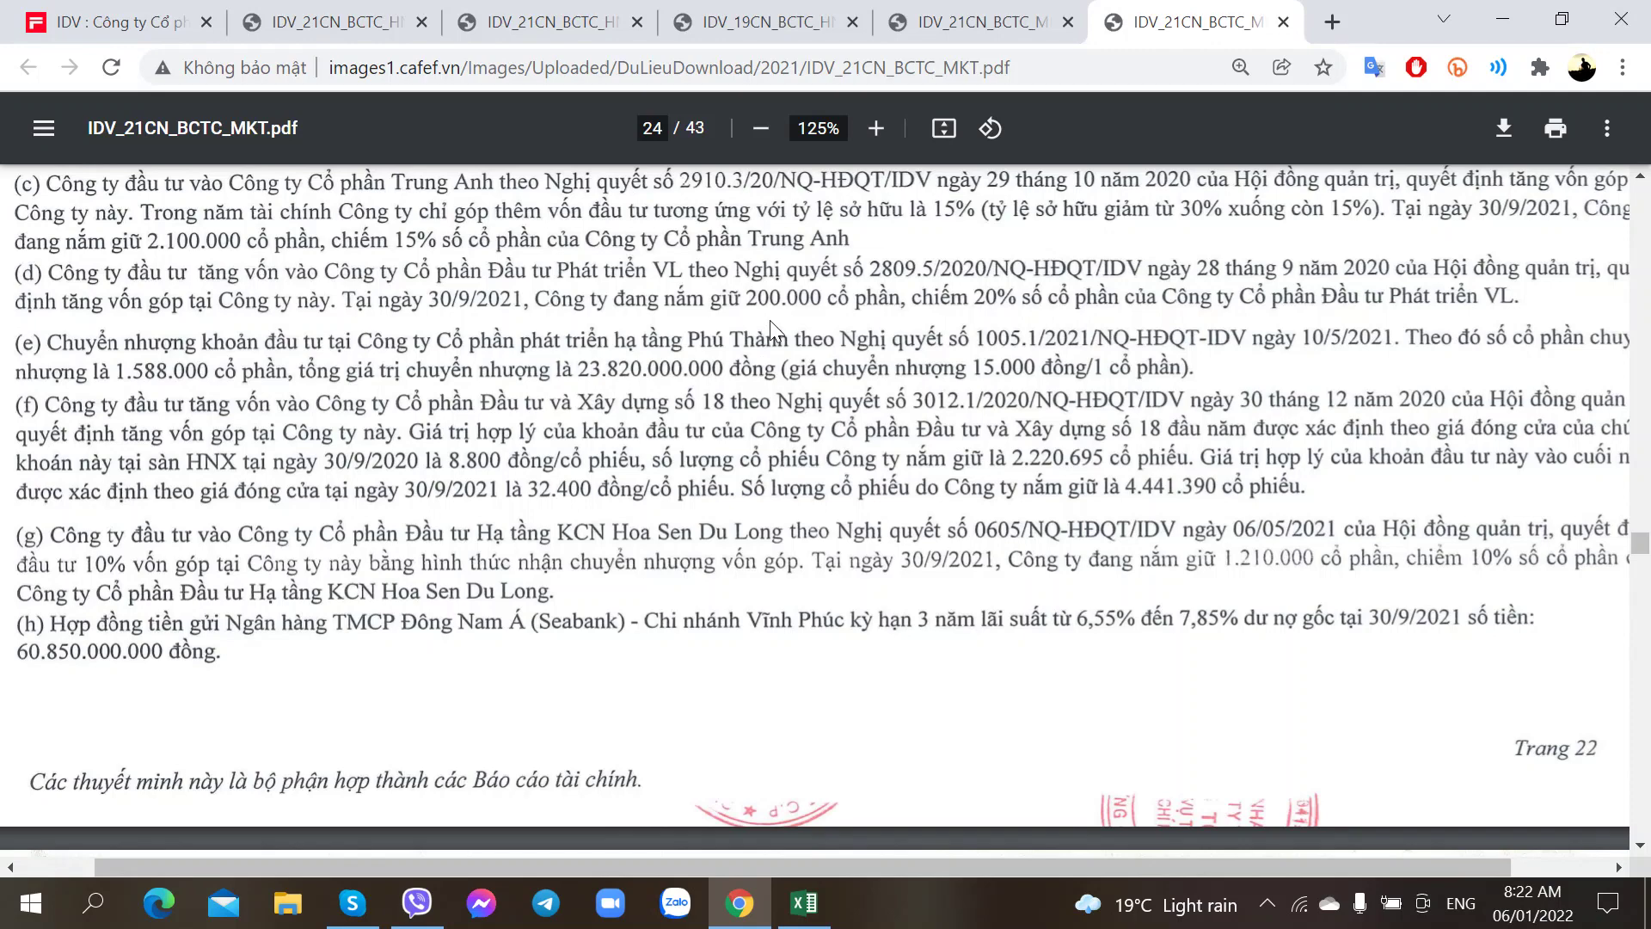
{"action": "scroll", "coordinate": [772, 329], "scroll_direction": "down", "scroll_amount": 8}
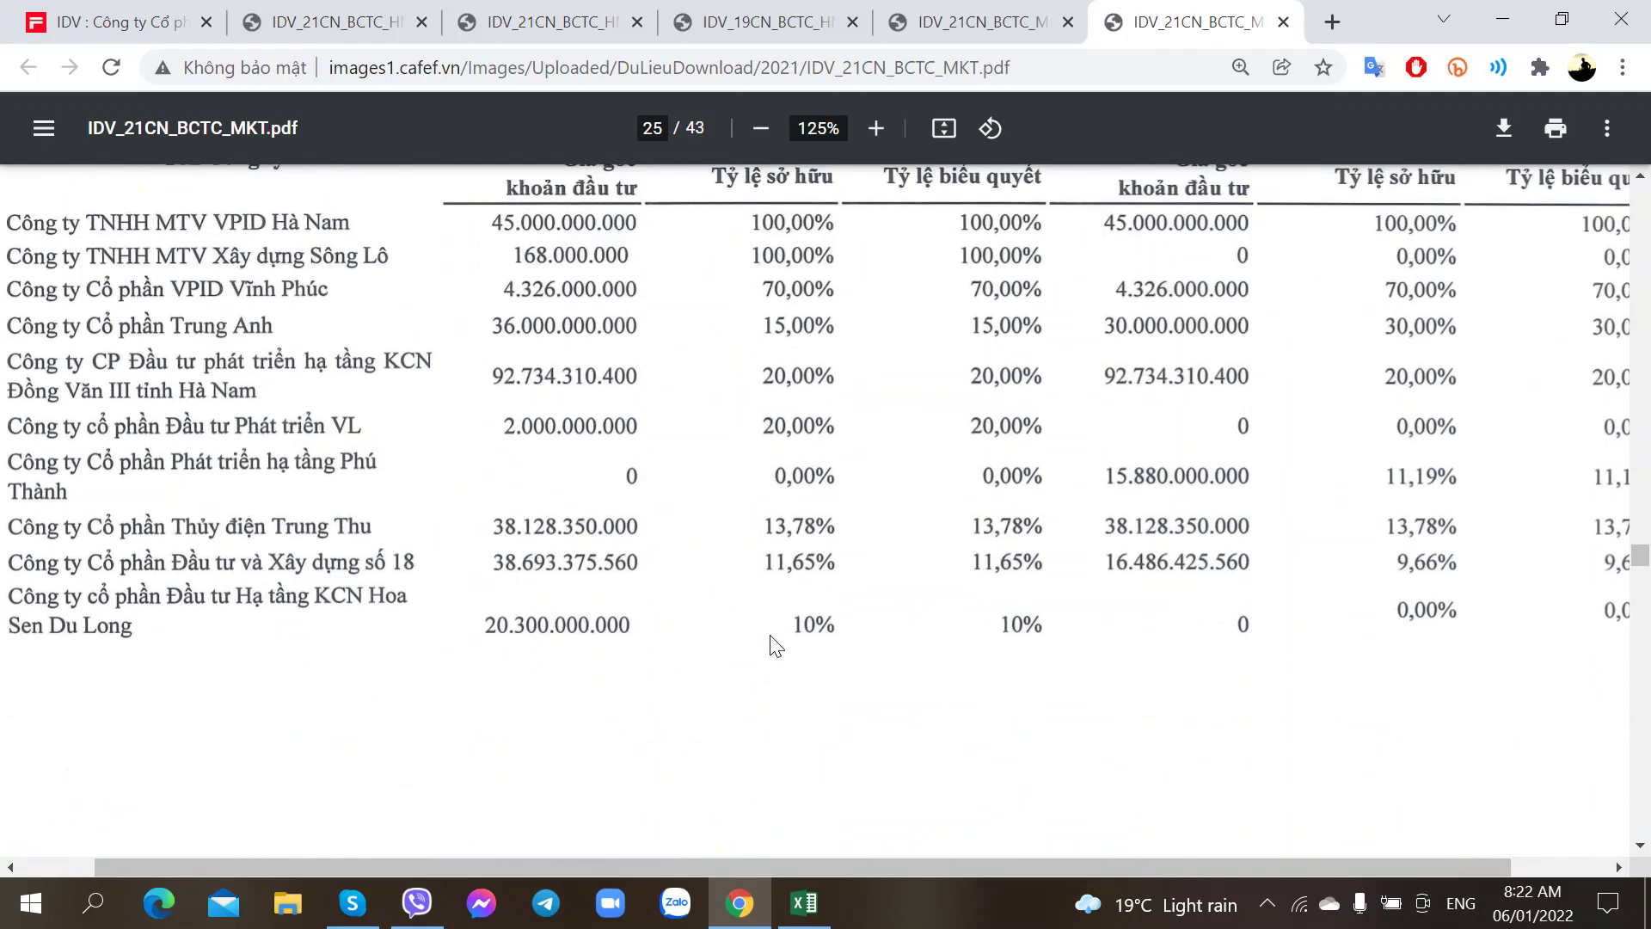
{"action": "scroll", "coordinate": [772, 641], "scroll_direction": "down", "scroll_amount": 2}
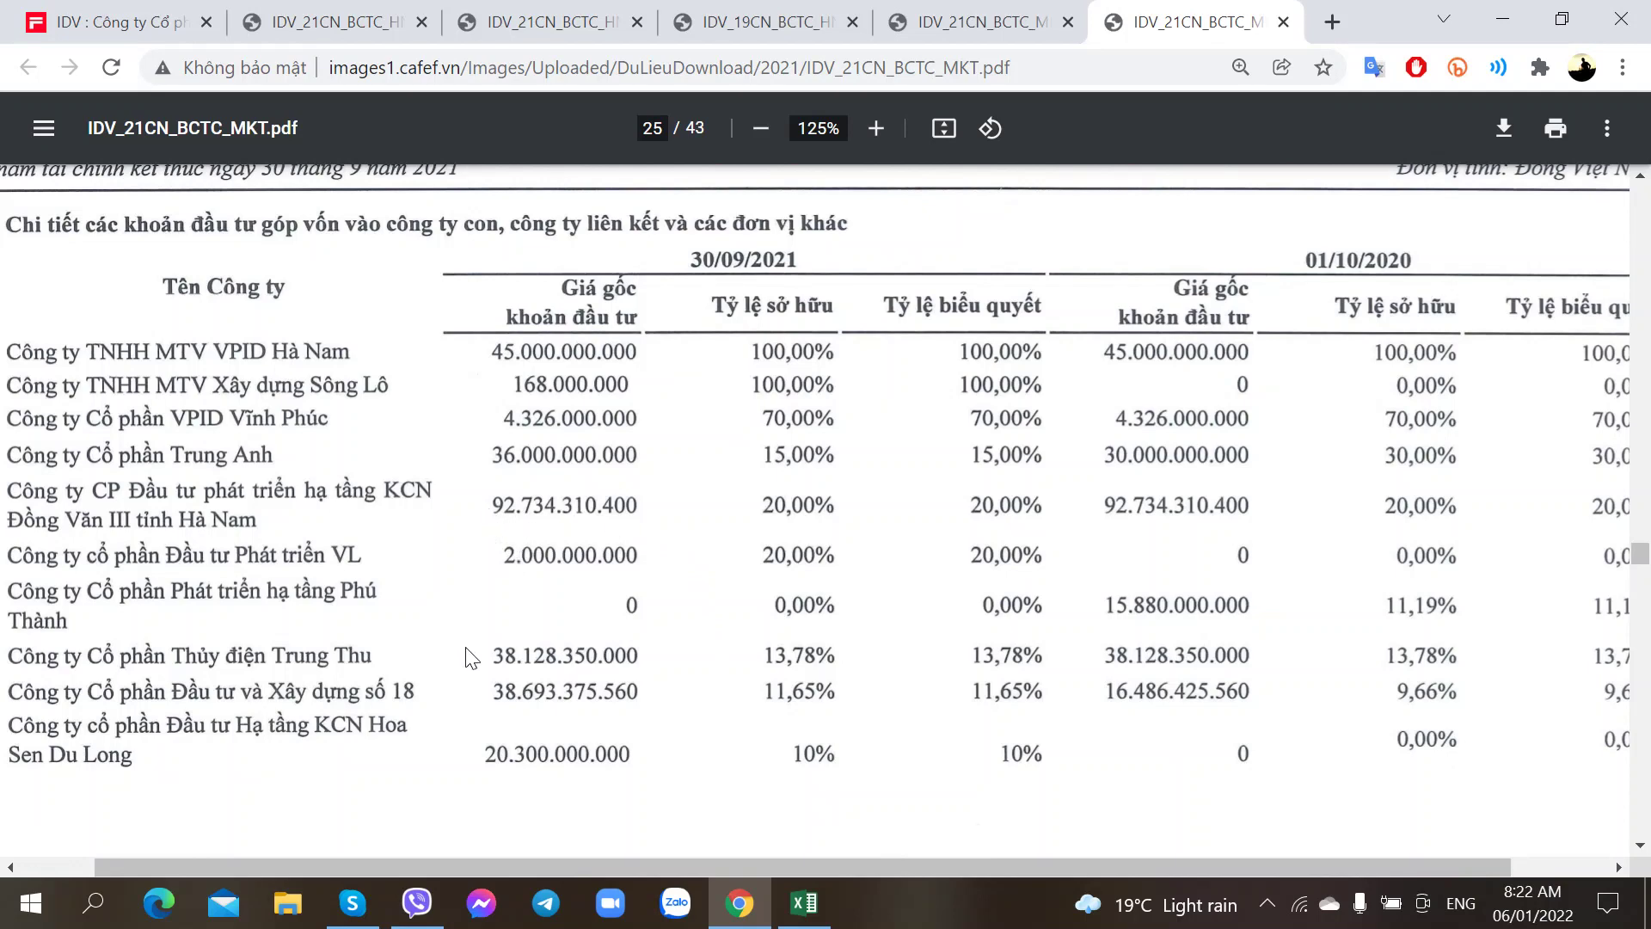
{"action": "scroll", "coordinate": [472, 658], "scroll_direction": "down", "scroll_amount": 4}
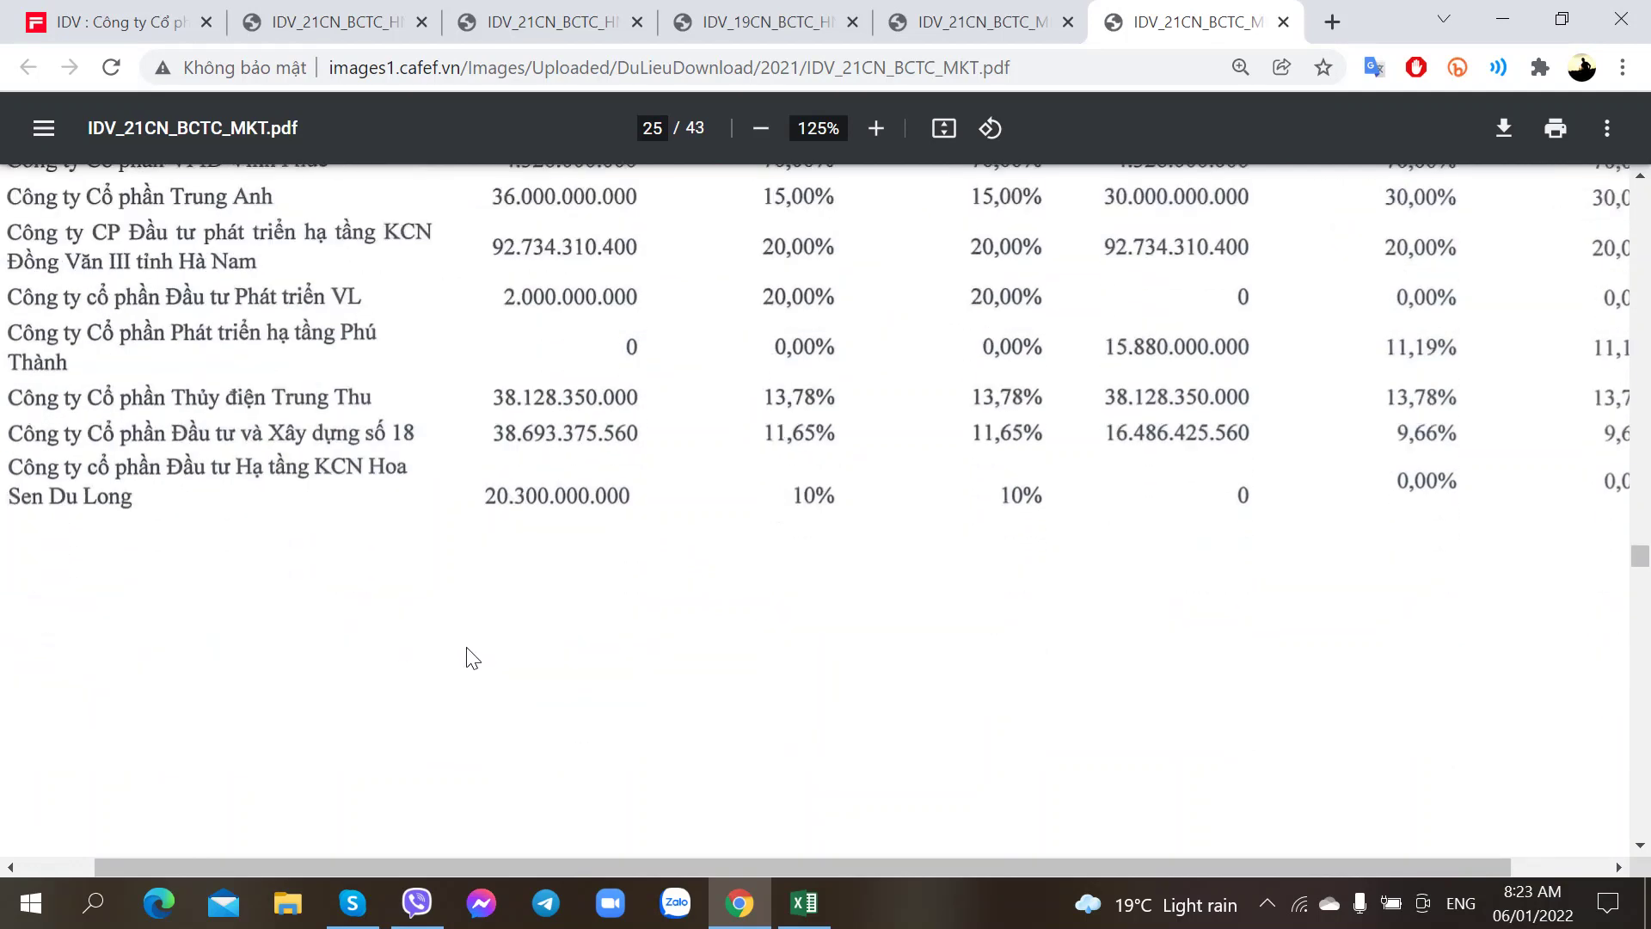
{"action": "scroll", "coordinate": [472, 656], "scroll_direction": "up", "scroll_amount": 2}
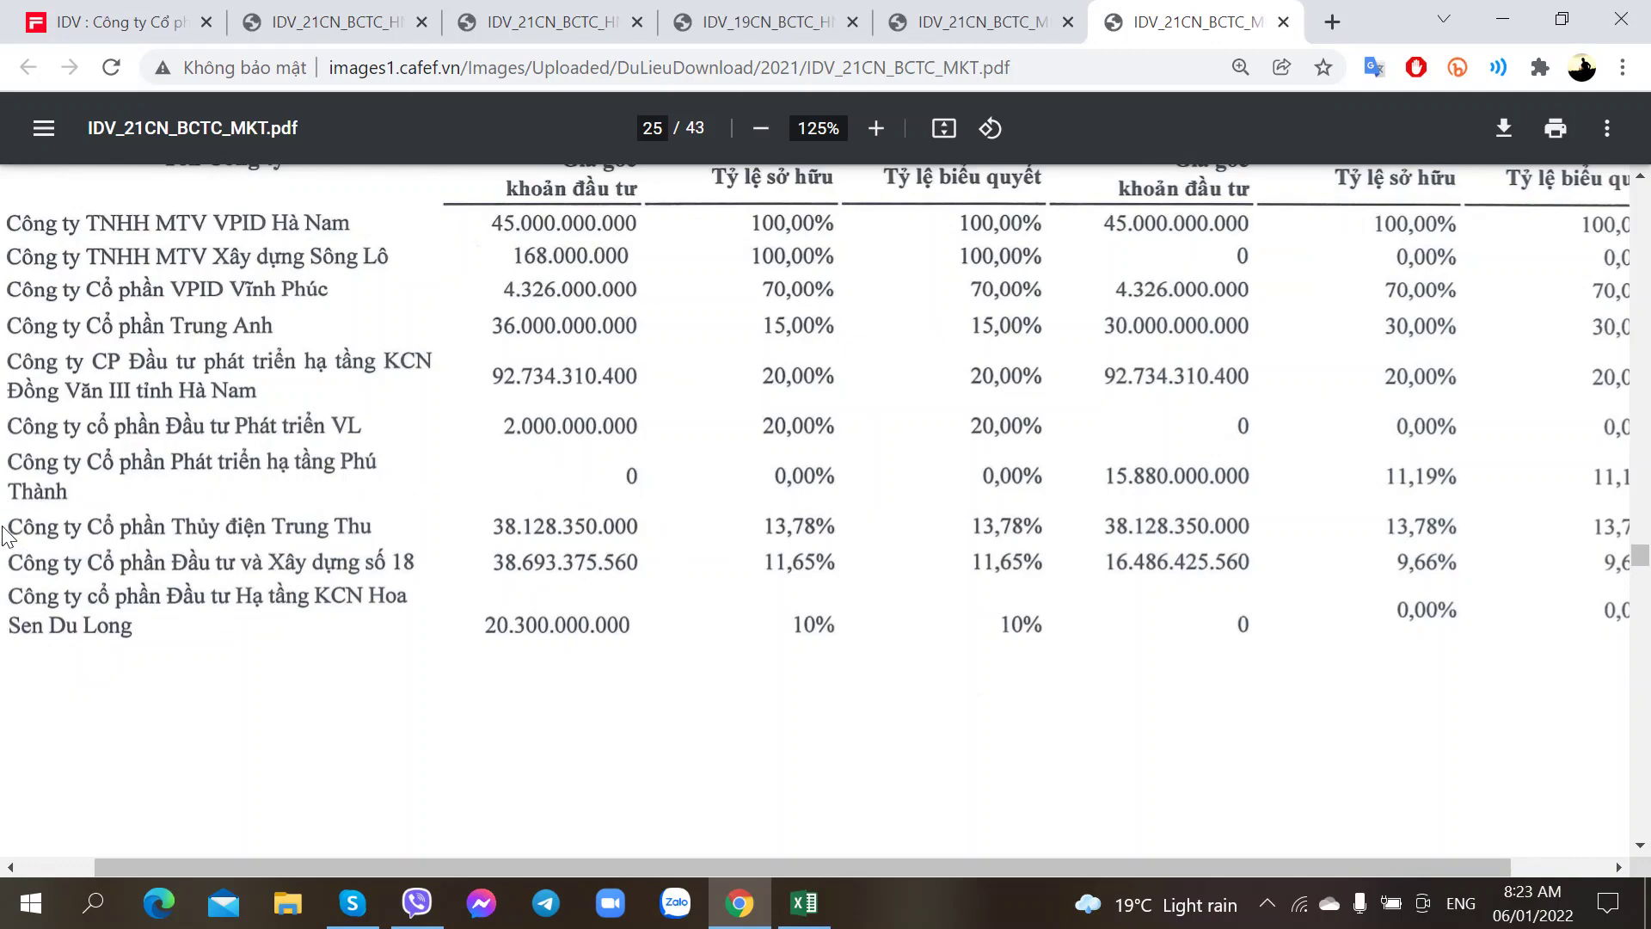
- Rotate the report counterclockwise so page 26 is upright and review note 3 on customer receivables
{"action": "scroll", "coordinate": [9, 525], "scroll_direction": "down", "scroll_amount": 8}
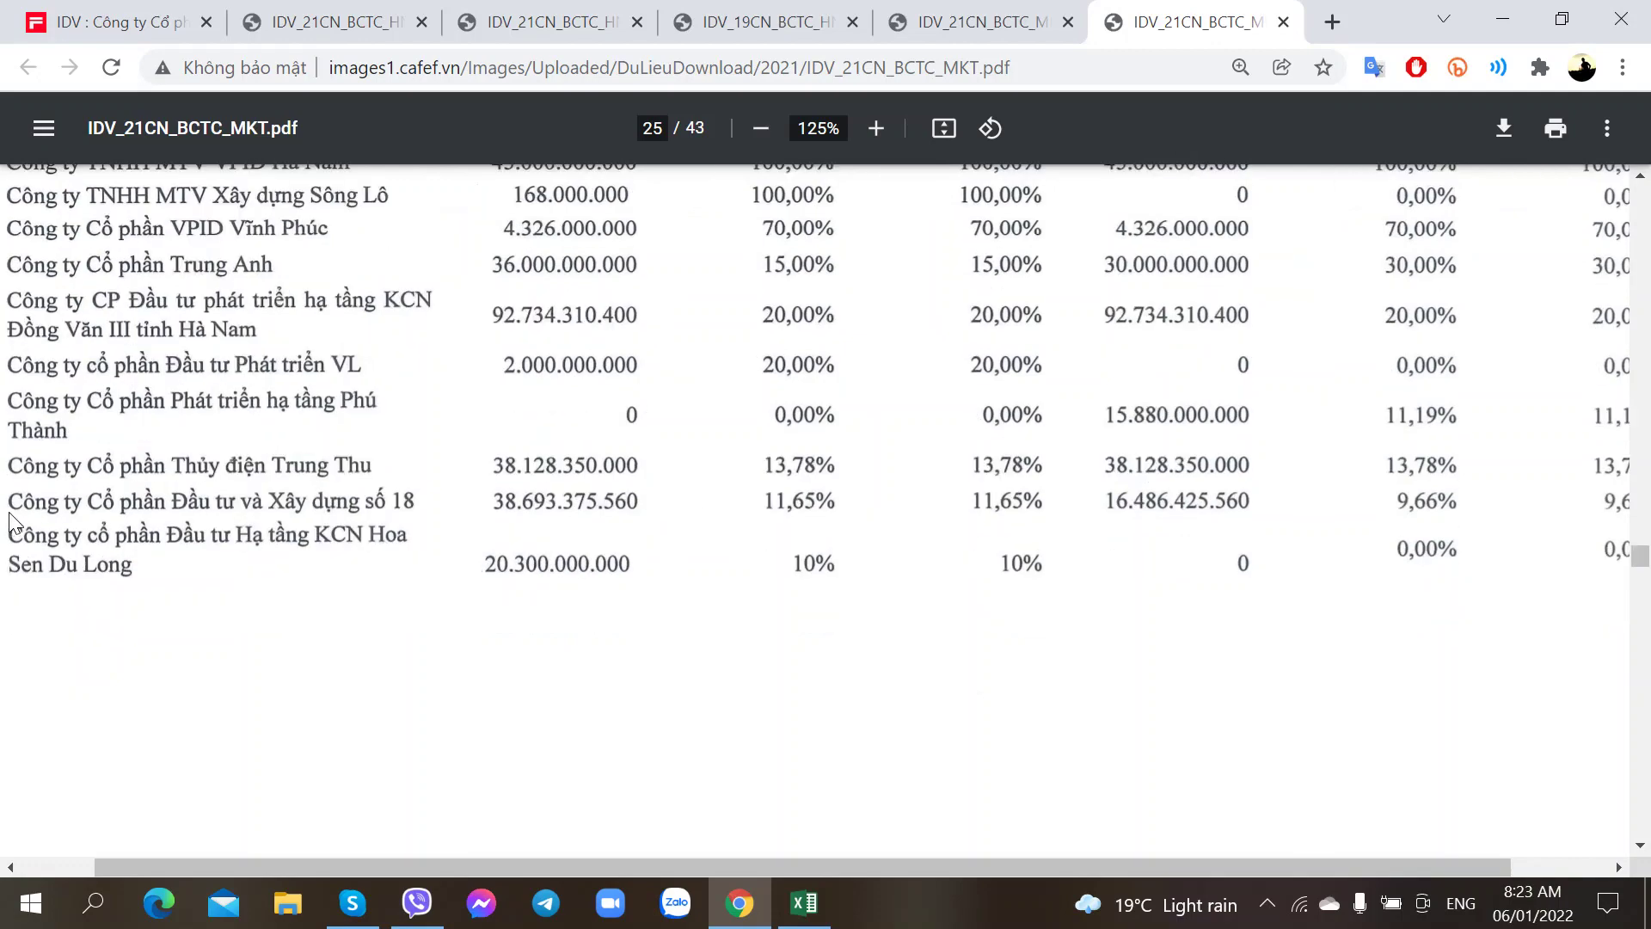
{"action": "right_click", "coordinate": [8, 508]}
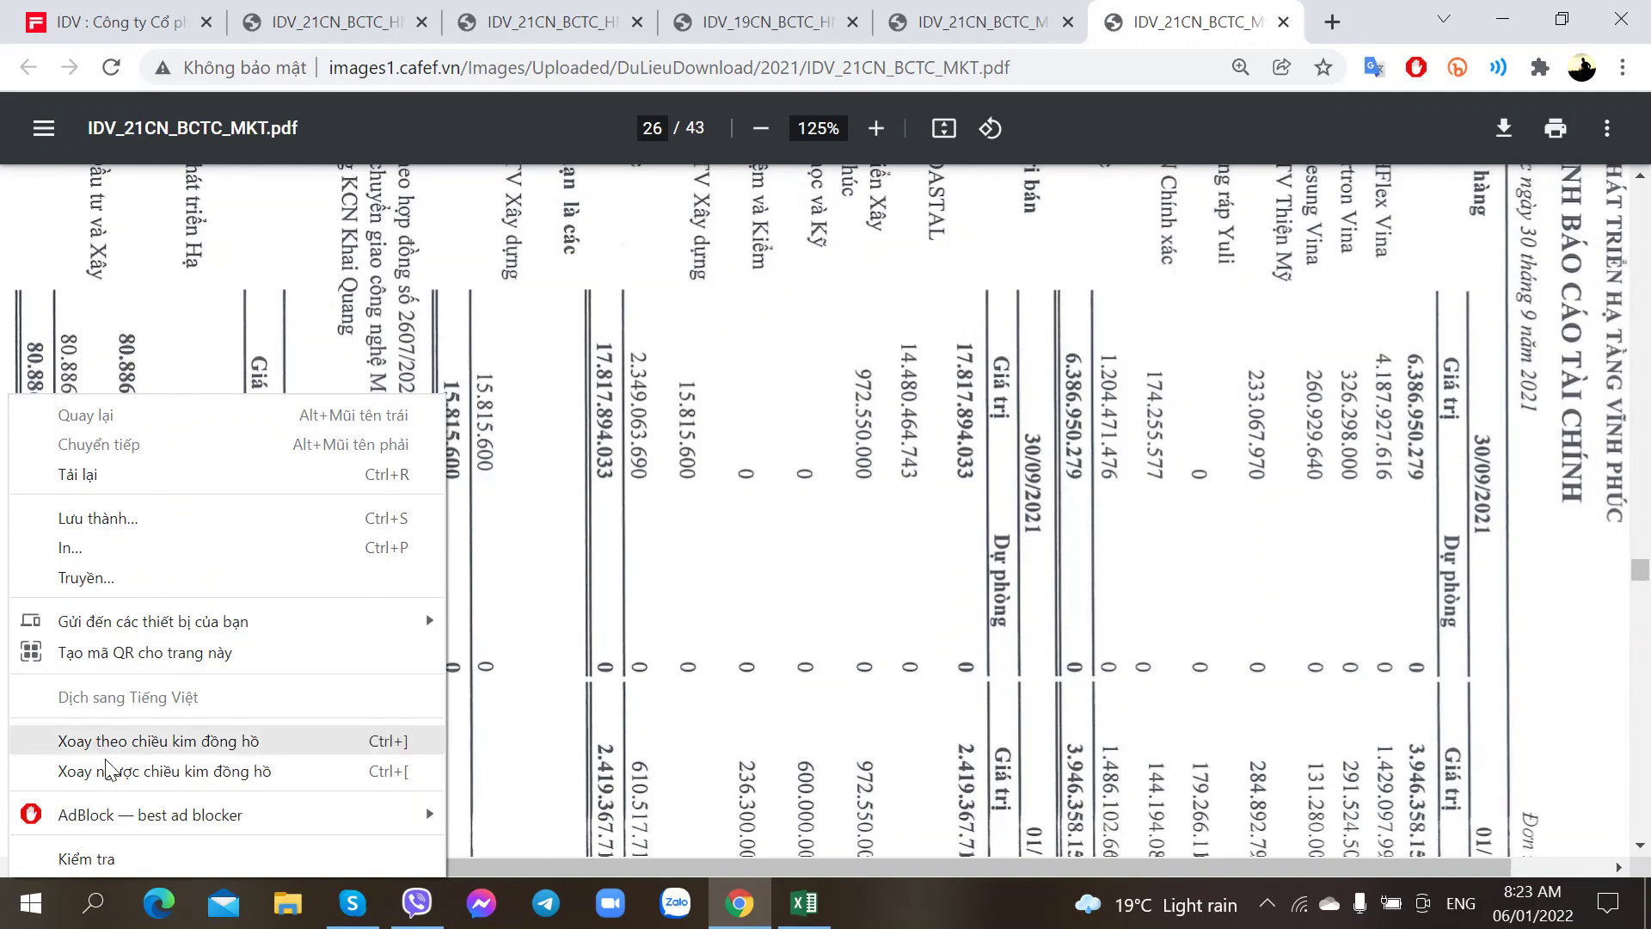
{"action": "left_click", "coordinate": [232, 774]}
{"action": "scroll", "coordinate": [557, 574], "scroll_direction": "down", "scroll_amount": 2}
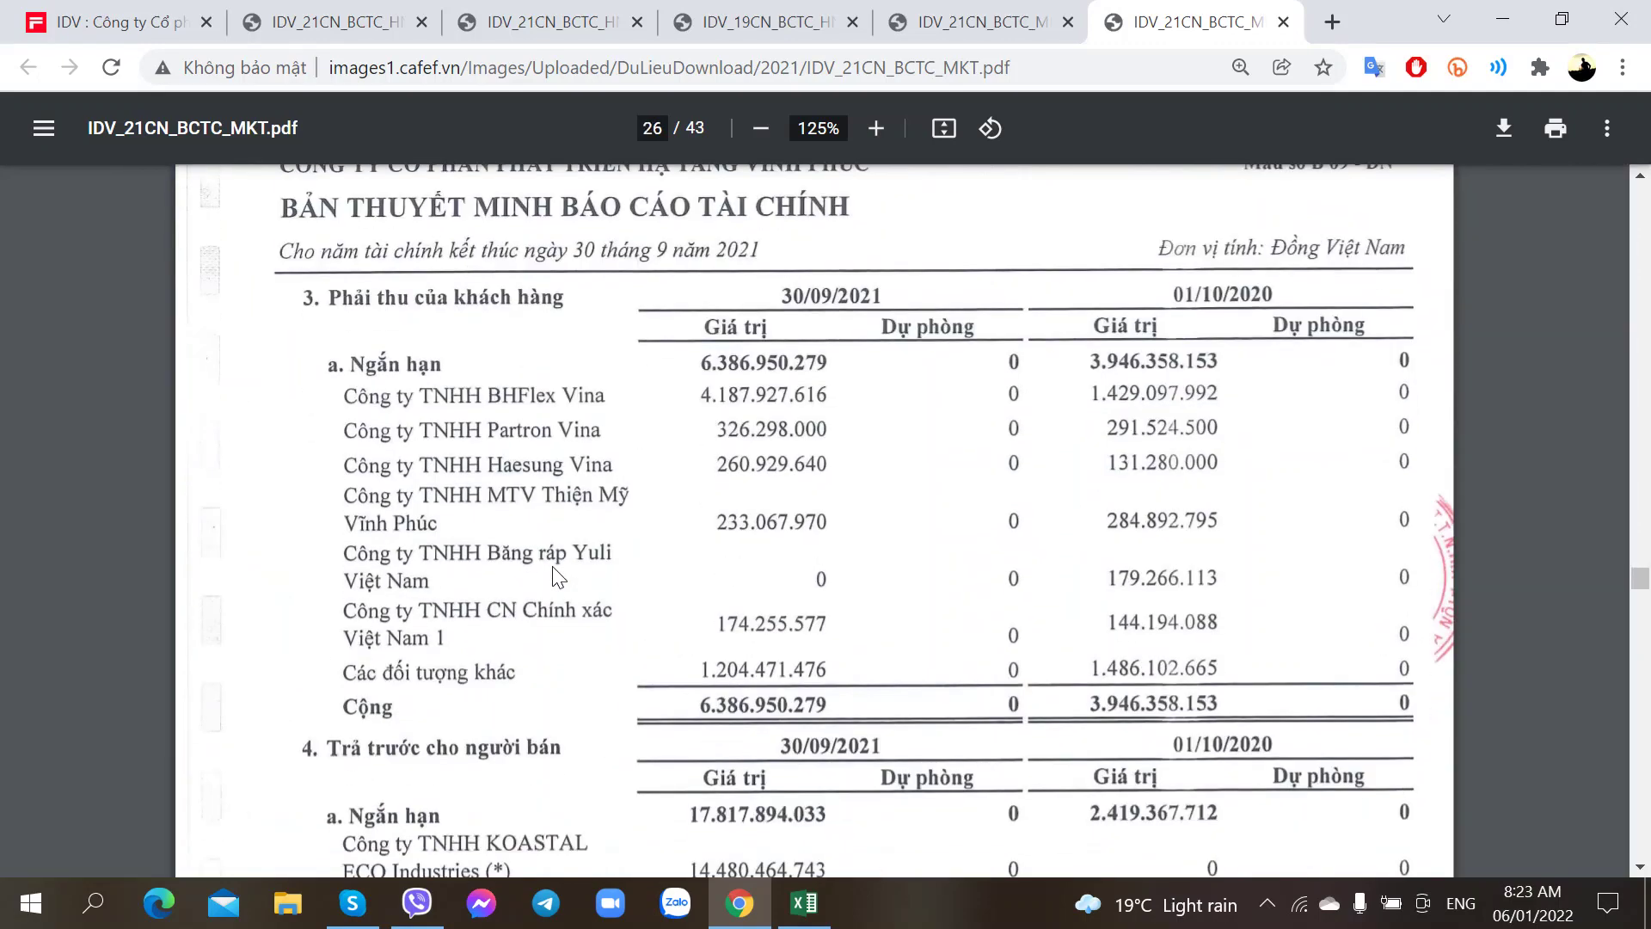
{"action": "scroll", "coordinate": [557, 574], "scroll_direction": "down", "scroll_amount": 5}
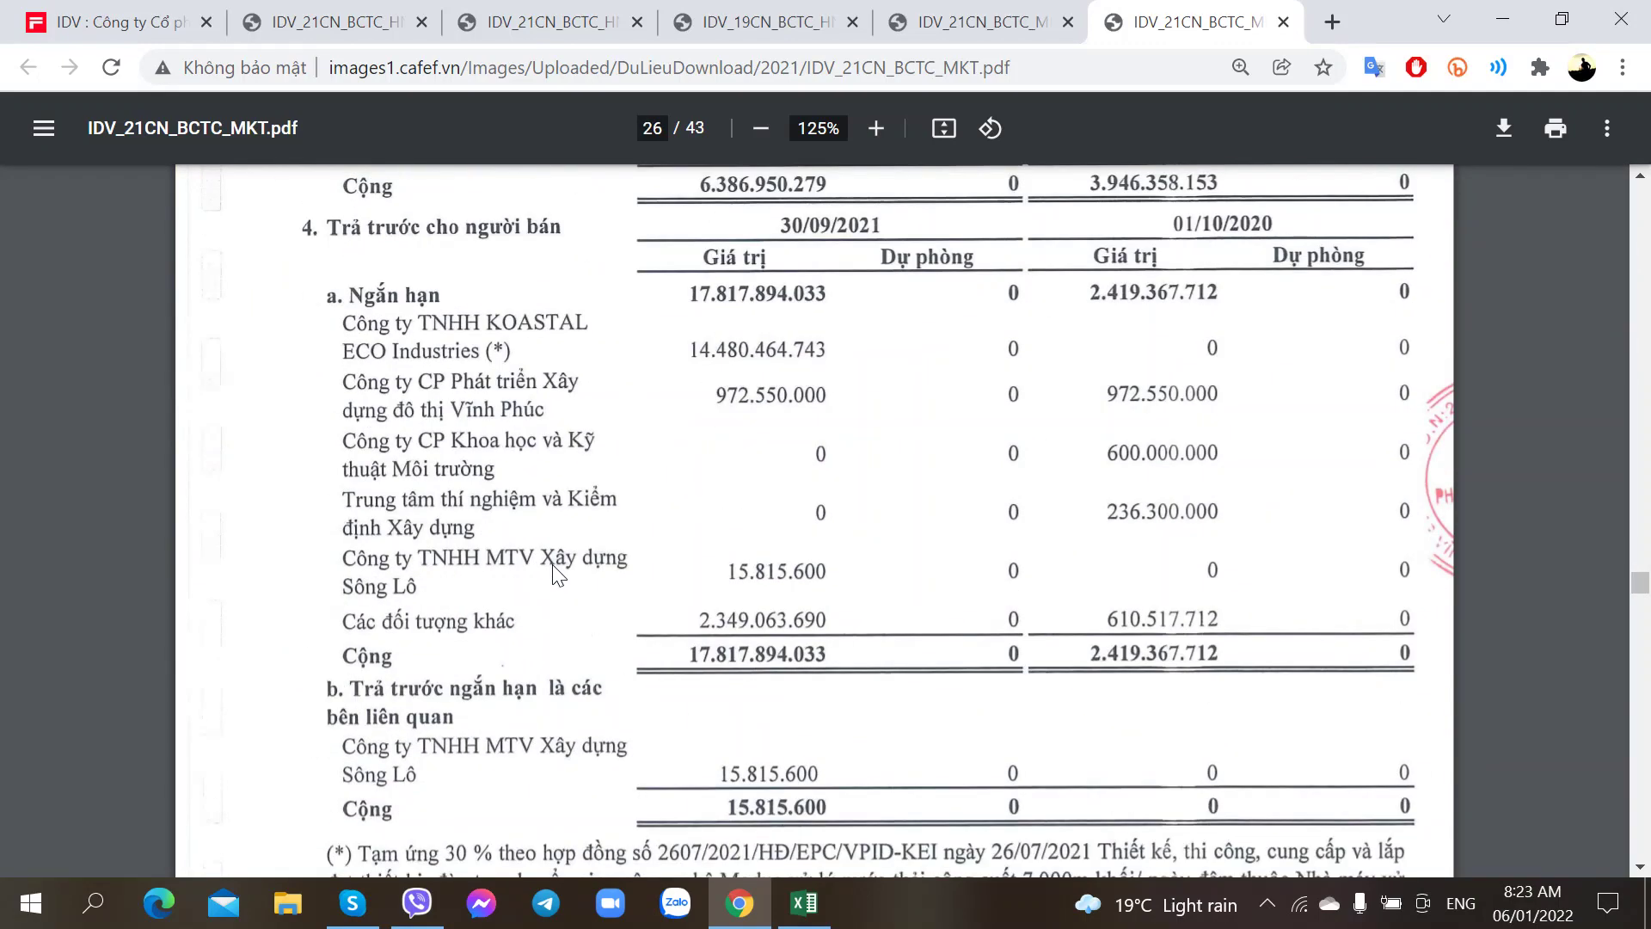
{"action": "scroll", "coordinate": [557, 574], "scroll_direction": "down", "scroll_amount": 1}
{"action": "scroll", "coordinate": [558, 574], "scroll_direction": "up", "scroll_amount": 7}
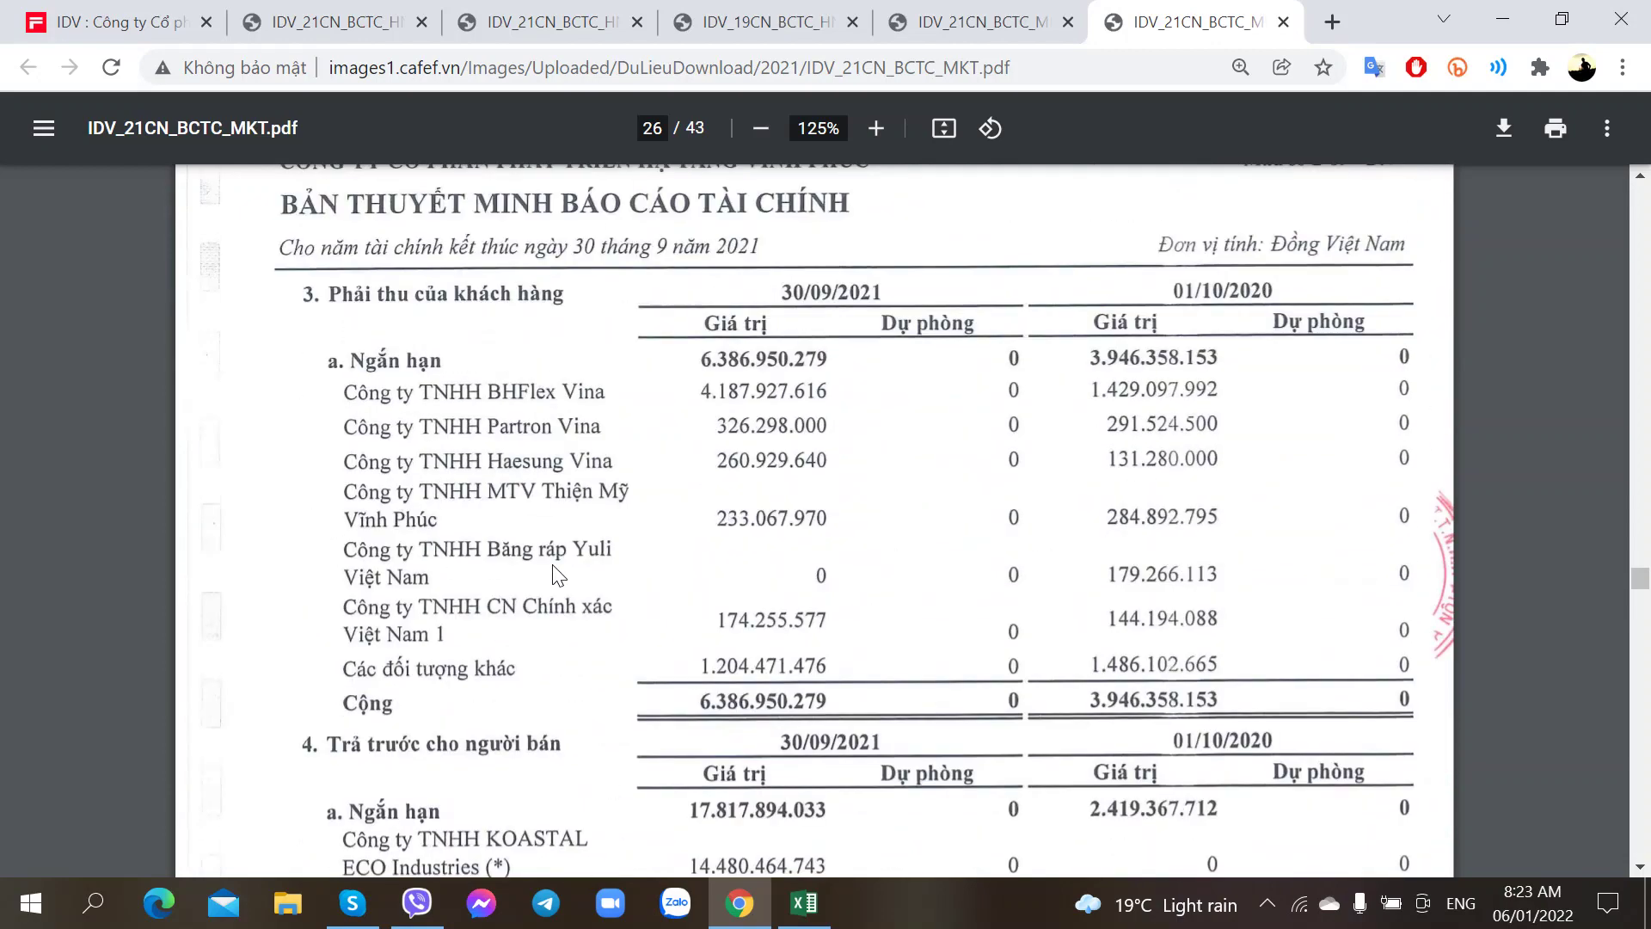
{"action": "scroll", "coordinate": [557, 575], "scroll_direction": "down", "scroll_amount": 2}
{"action": "scroll", "coordinate": [550, 430], "scroll_direction": "up", "scroll_amount": 2}
- Review note 4 on prepayments to suppliers, including the footnote on the KOASTAL ECO Industries advance
{"action": "scroll", "coordinate": [461, 662], "scroll_direction": "down", "scroll_amount": 4}
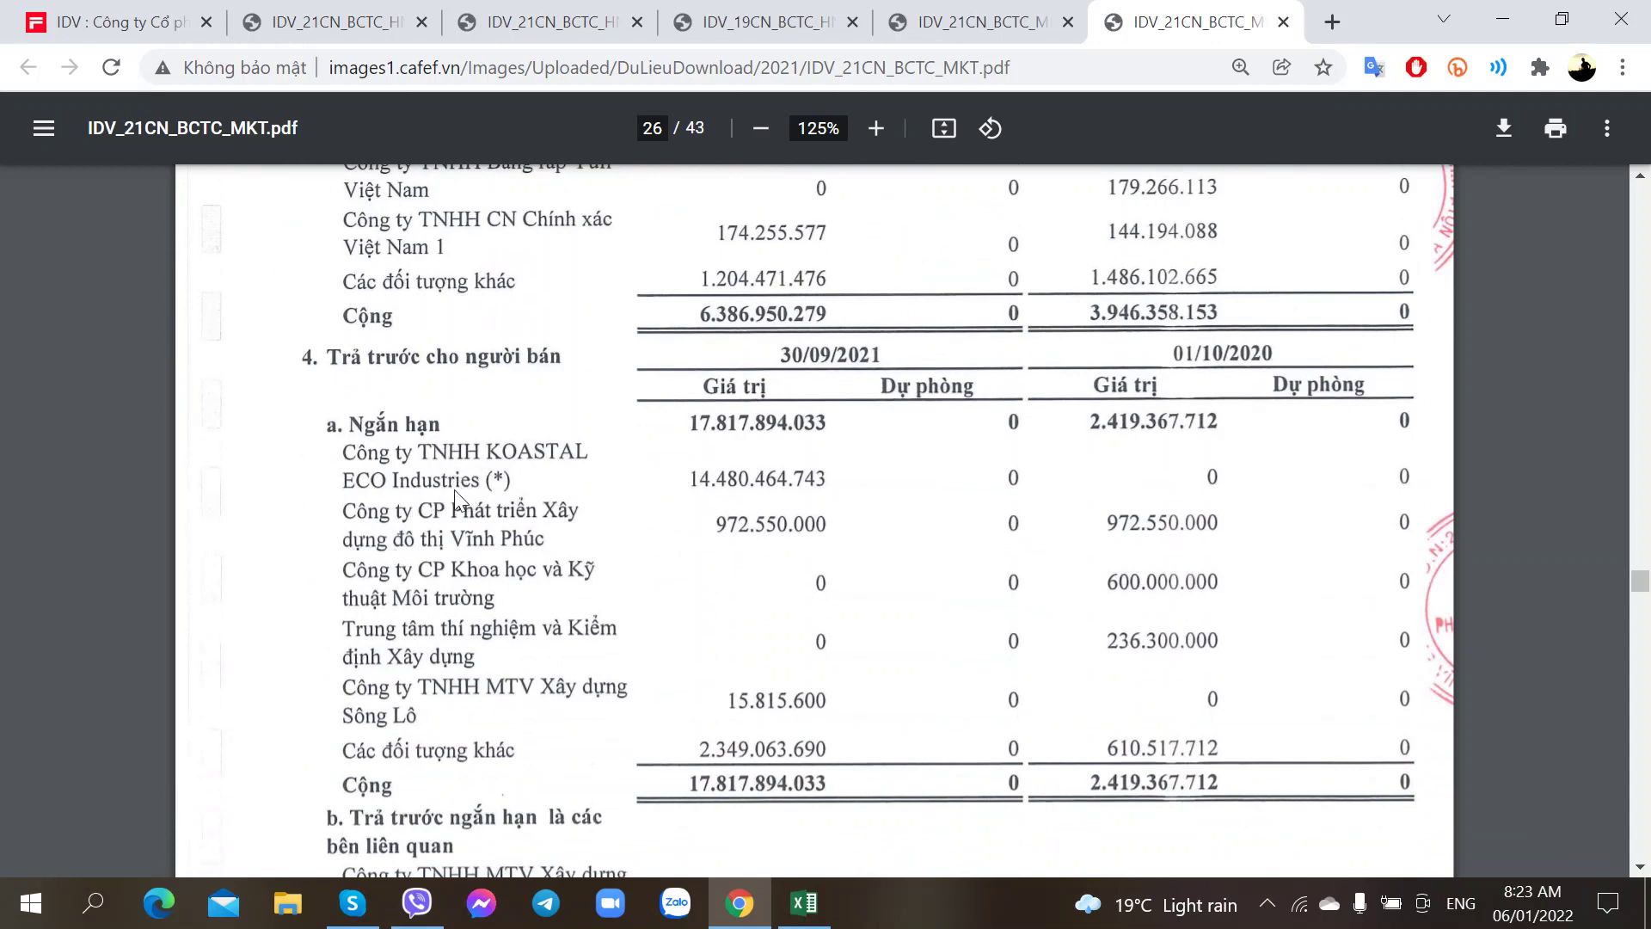
{"action": "scroll", "coordinate": [464, 422], "scroll_direction": "down", "scroll_amount": 6}
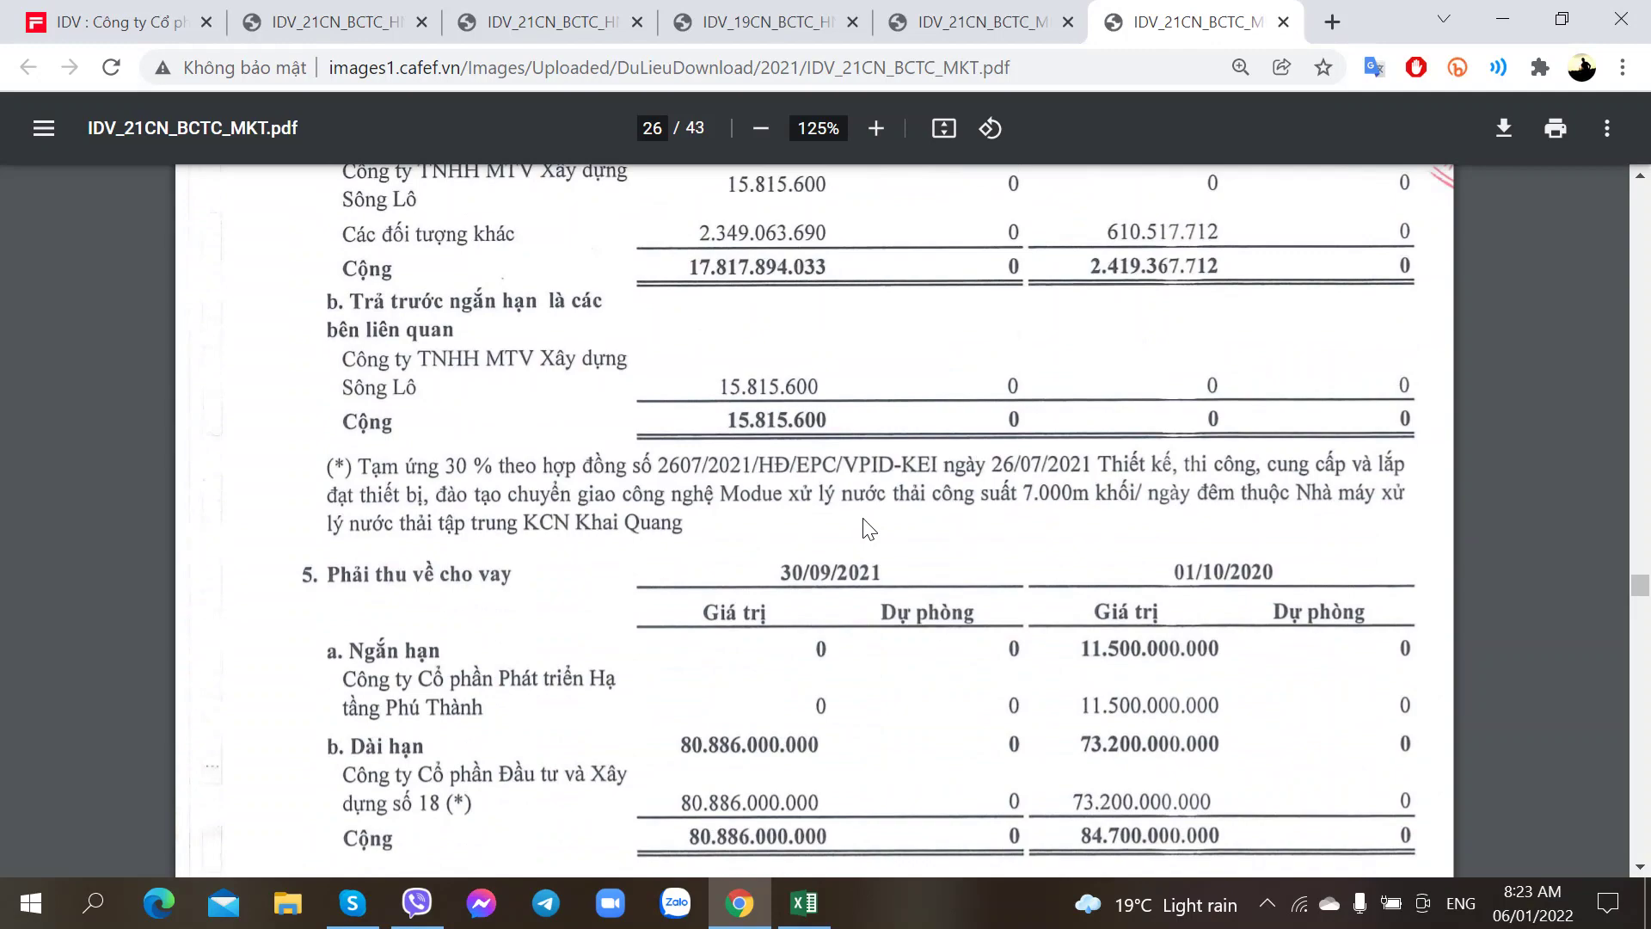
{"action": "scroll", "coordinate": [867, 527], "scroll_direction": "up", "scroll_amount": 1}
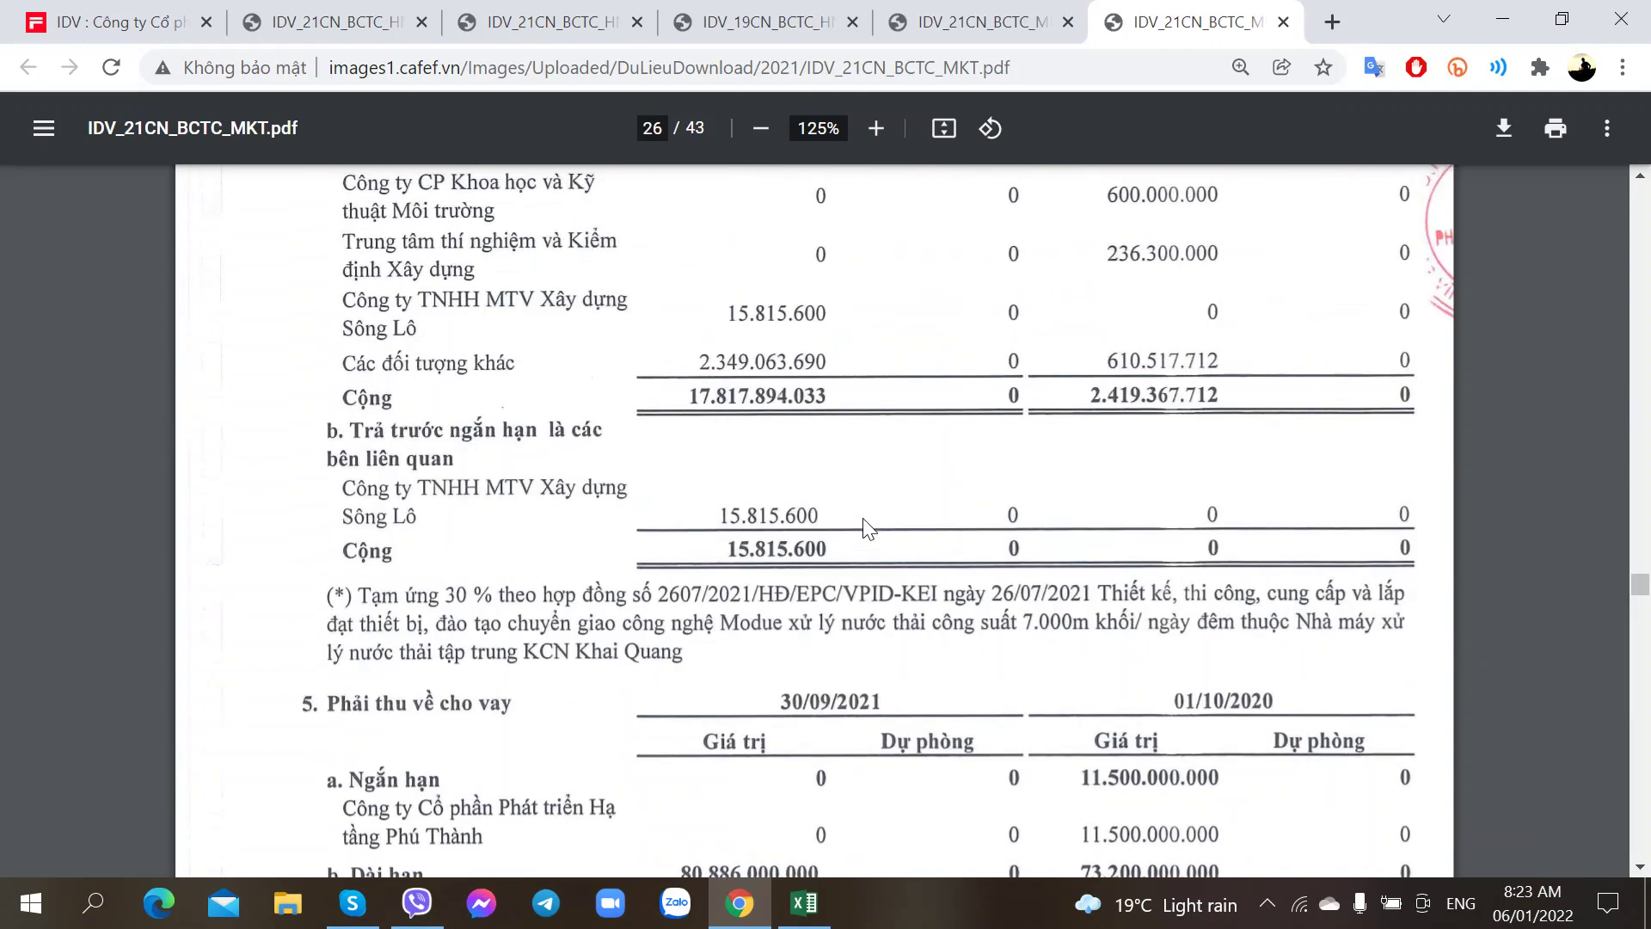
- Review note 5 on loan receivables across pages 26 and 27, including the terms of the loan to Công ty Cổ phần Đầu tư và Xây dựng số 18
{"action": "scroll", "coordinate": [864, 520], "scroll_direction": "down", "scroll_amount": 5}
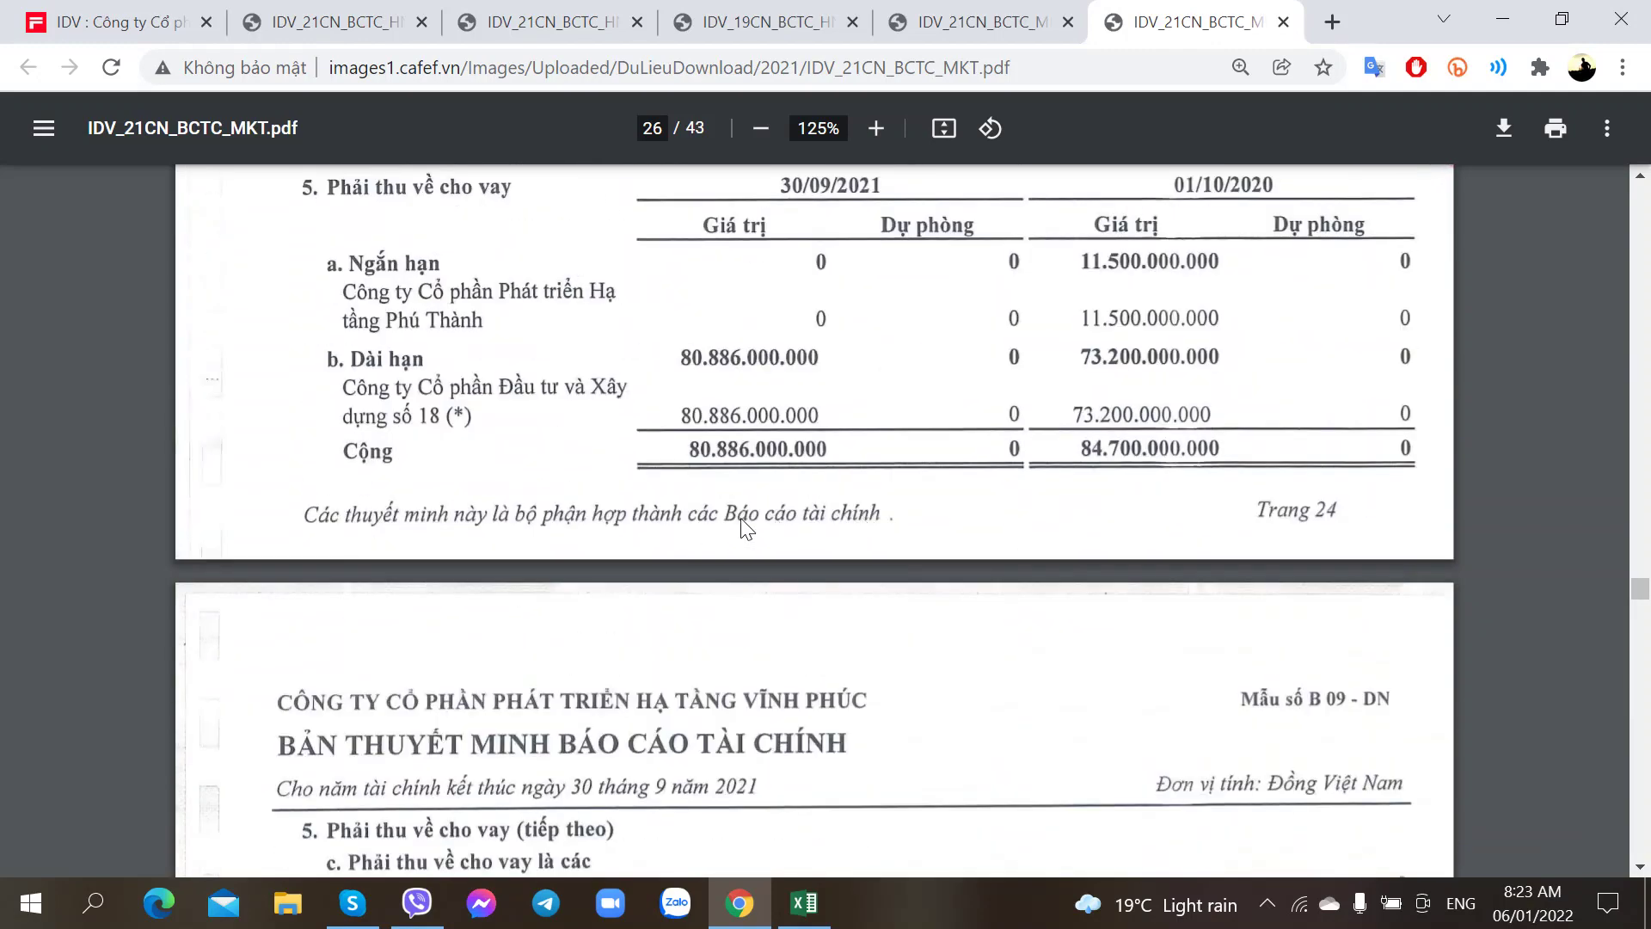
{"action": "scroll", "coordinate": [741, 526], "scroll_direction": "up", "scroll_amount": 2}
{"action": "scroll", "coordinate": [689, 537], "scroll_direction": "down", "scroll_amount": 2}
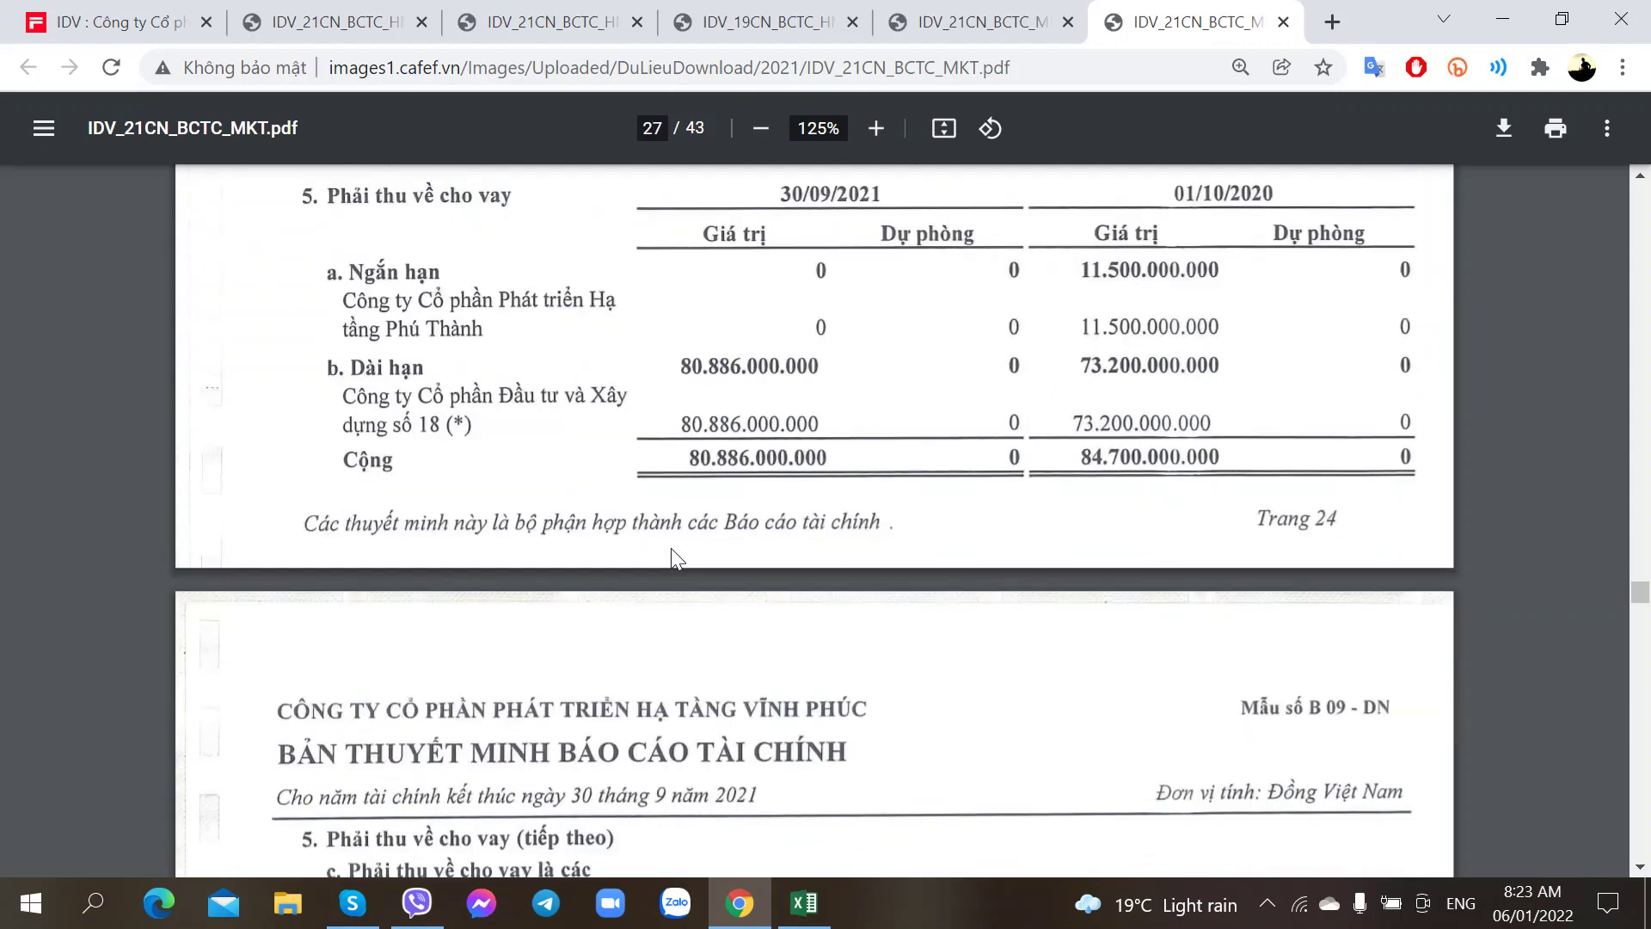
{"action": "scroll", "coordinate": [673, 557], "scroll_direction": "down", "scroll_amount": 8}
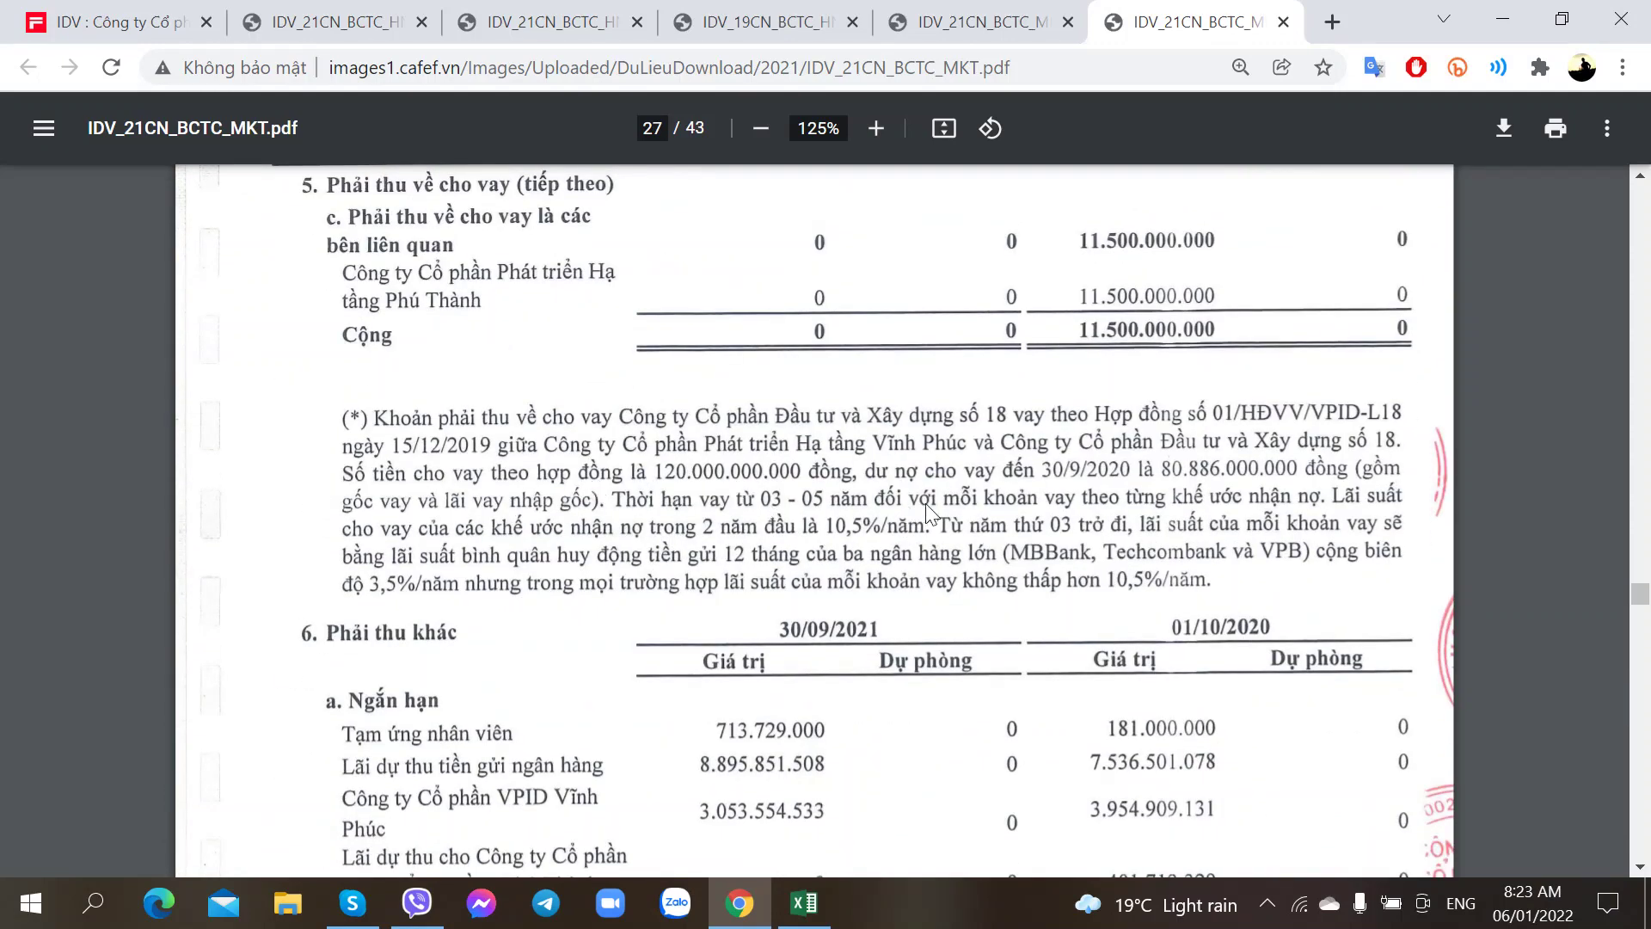
{"action": "scroll", "coordinate": [886, 516], "scroll_direction": "down", "scroll_amount": 2}
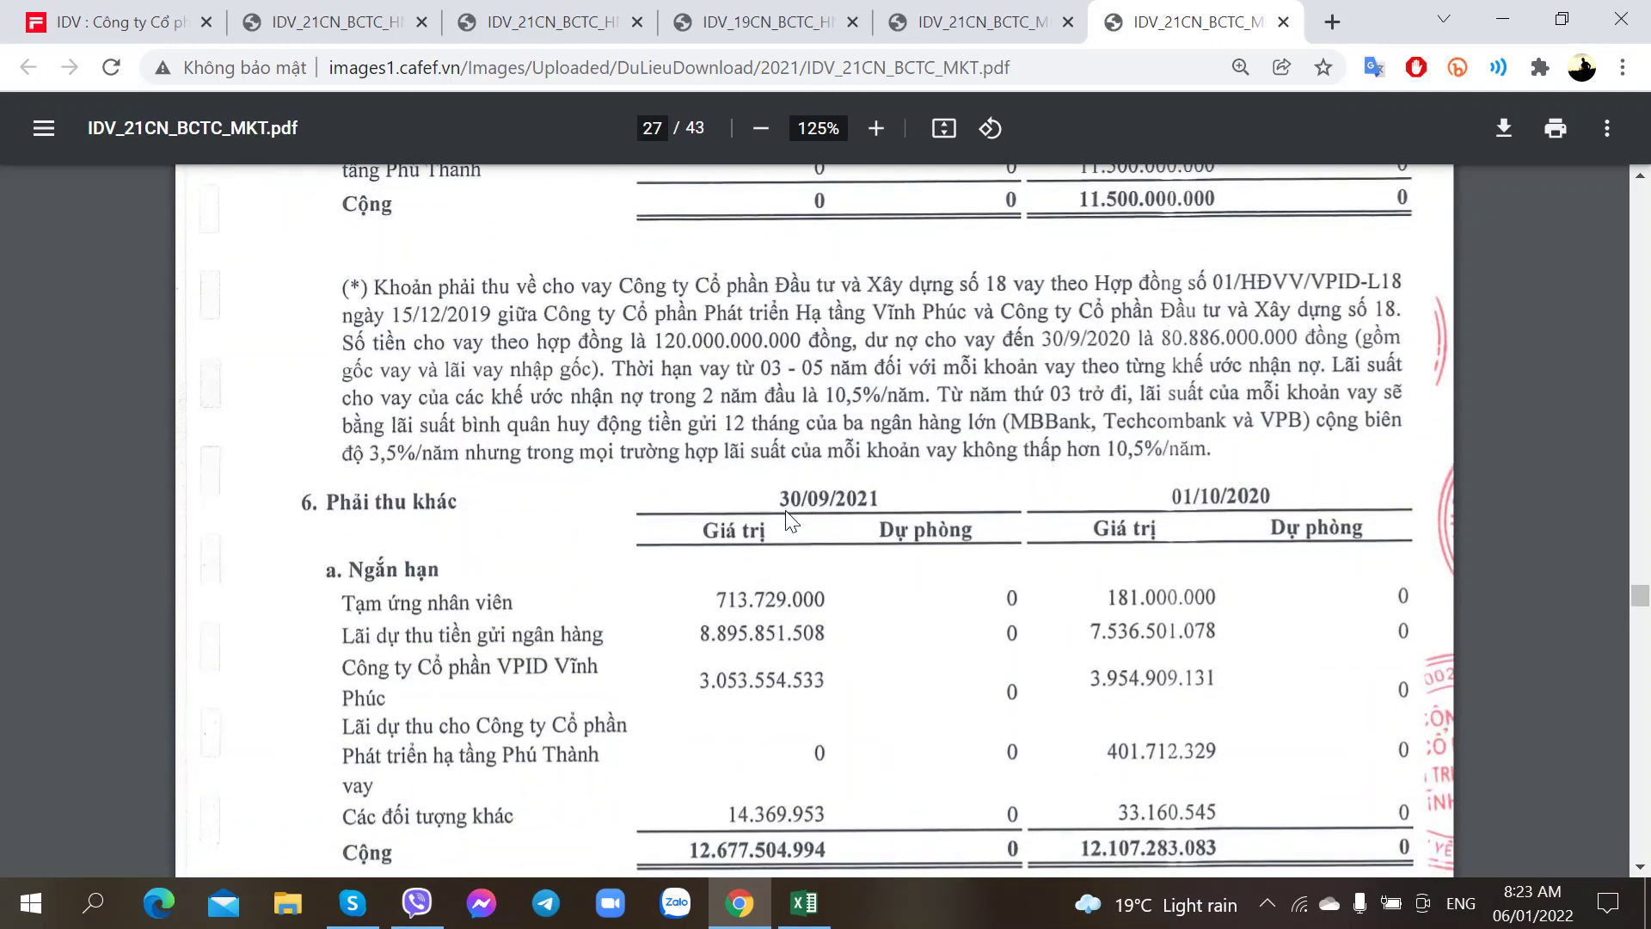
- Review the short-term, long-term and related-party receivables in note 6 on page 27 together with their footnotes
{"action": "scroll", "coordinate": [786, 514], "scroll_direction": "down", "scroll_amount": 5}
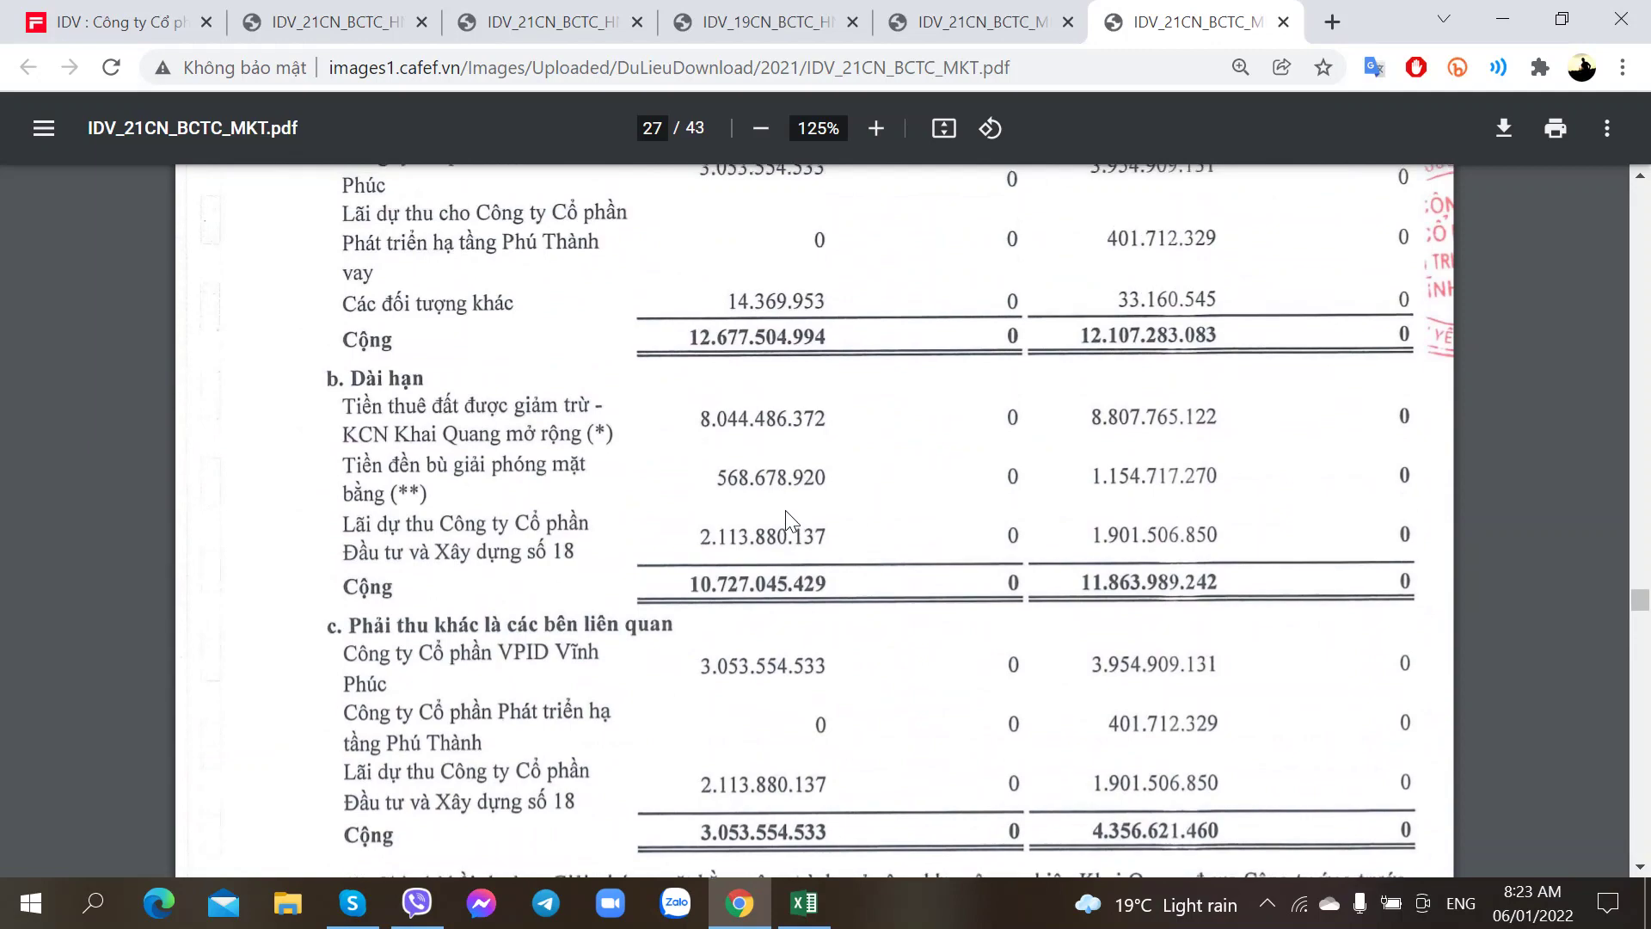
{"action": "scroll", "coordinate": [786, 509], "scroll_direction": "up", "scroll_amount": 2}
{"action": "scroll", "coordinate": [786, 516], "scroll_direction": "down", "scroll_amount": 4}
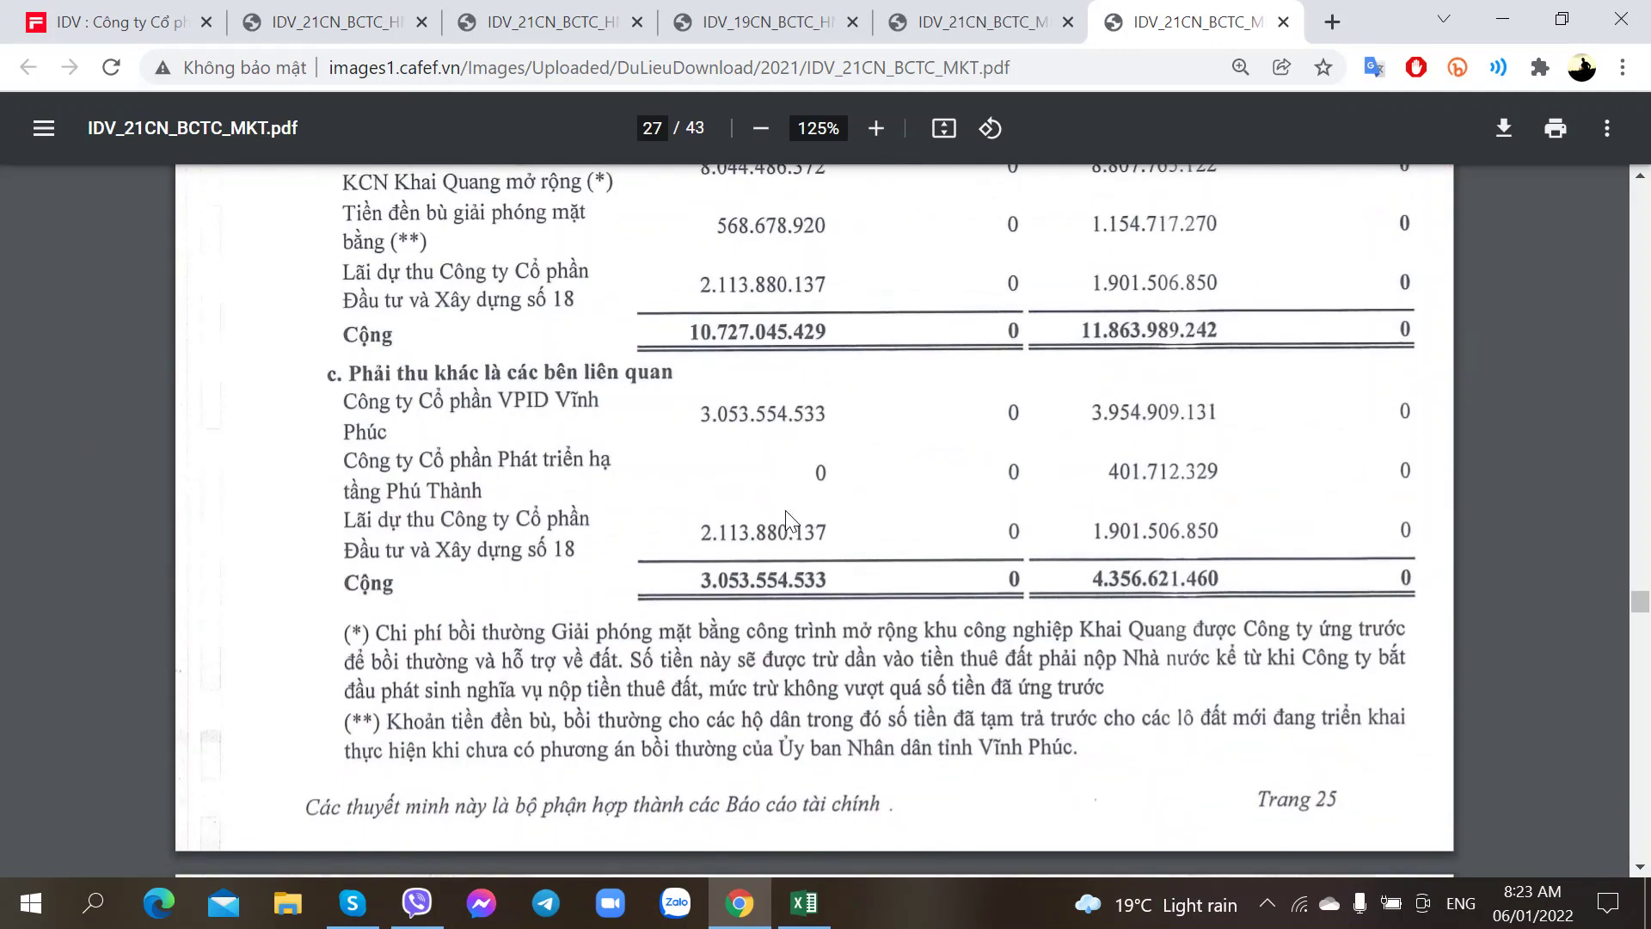
{"action": "scroll", "coordinate": [785, 516], "scroll_direction": "down", "scroll_amount": 5}
{"action": "scroll", "coordinate": [786, 509], "scroll_direction": "up", "scroll_amount": 1}
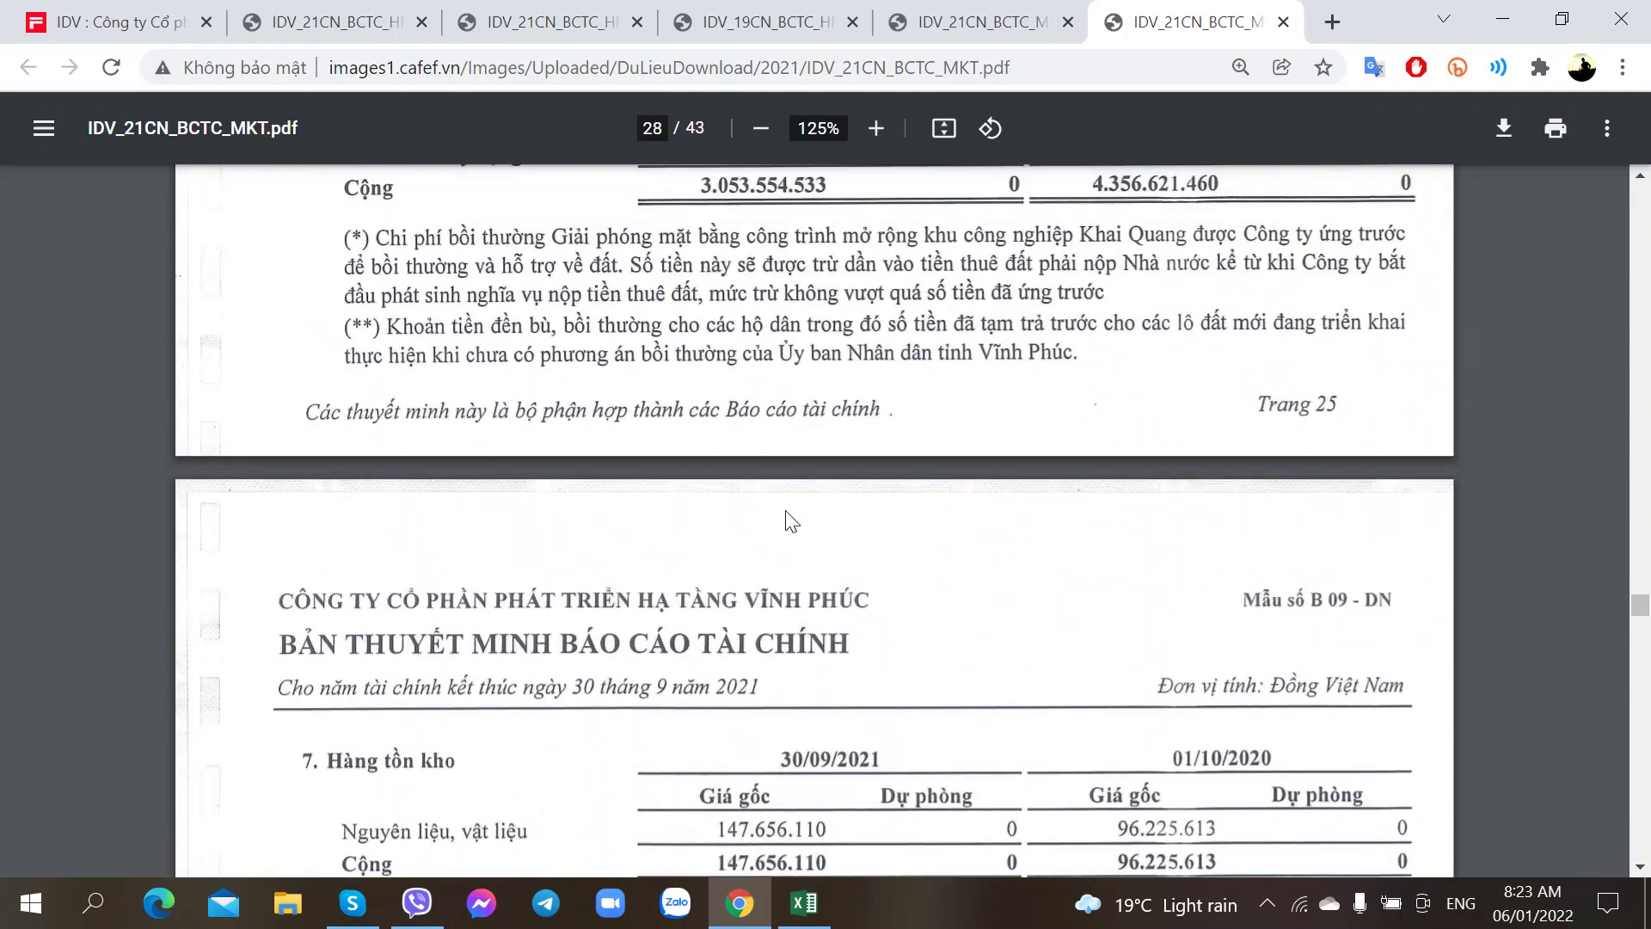
- Examine note 9 on page 28, covering long-term assets in progress such as the Sông Lô project and site clearance compensation
{"action": "scroll", "coordinate": [786, 509], "scroll_direction": "down", "scroll_amount": 4}
{"action": "scroll", "coordinate": [786, 509], "scroll_direction": "down", "scroll_amount": 4}
{"action": "scroll", "coordinate": [791, 520], "scroll_direction": "down", "scroll_amount": 6}
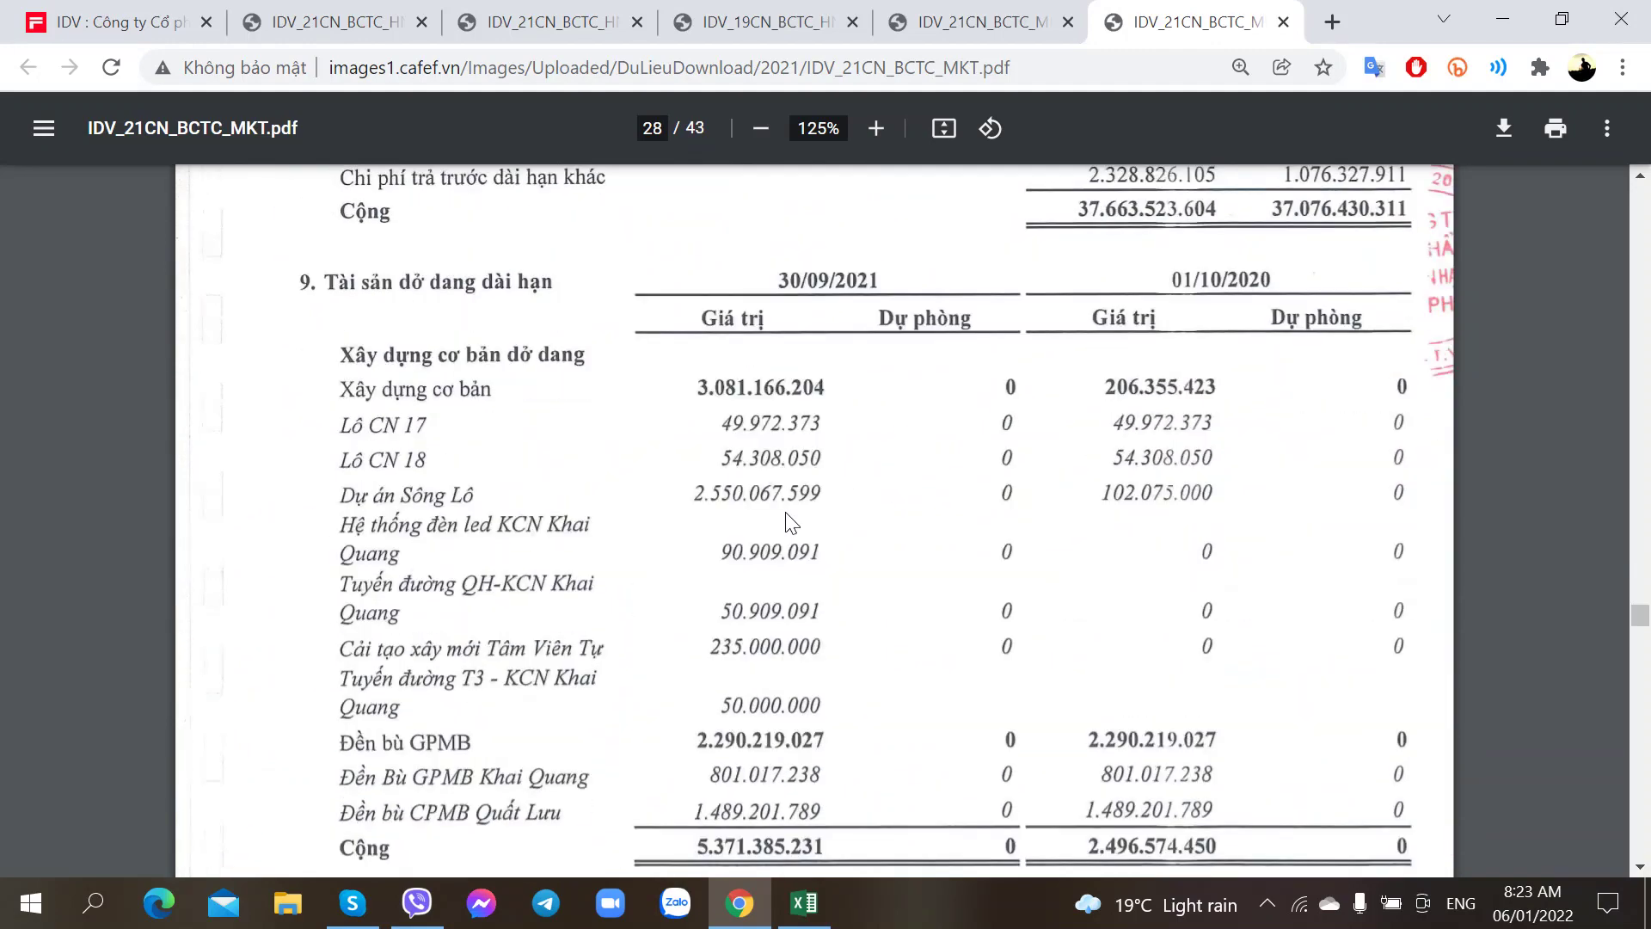
{"action": "scroll", "coordinate": [788, 520], "scroll_direction": "up", "scroll_amount": 2}
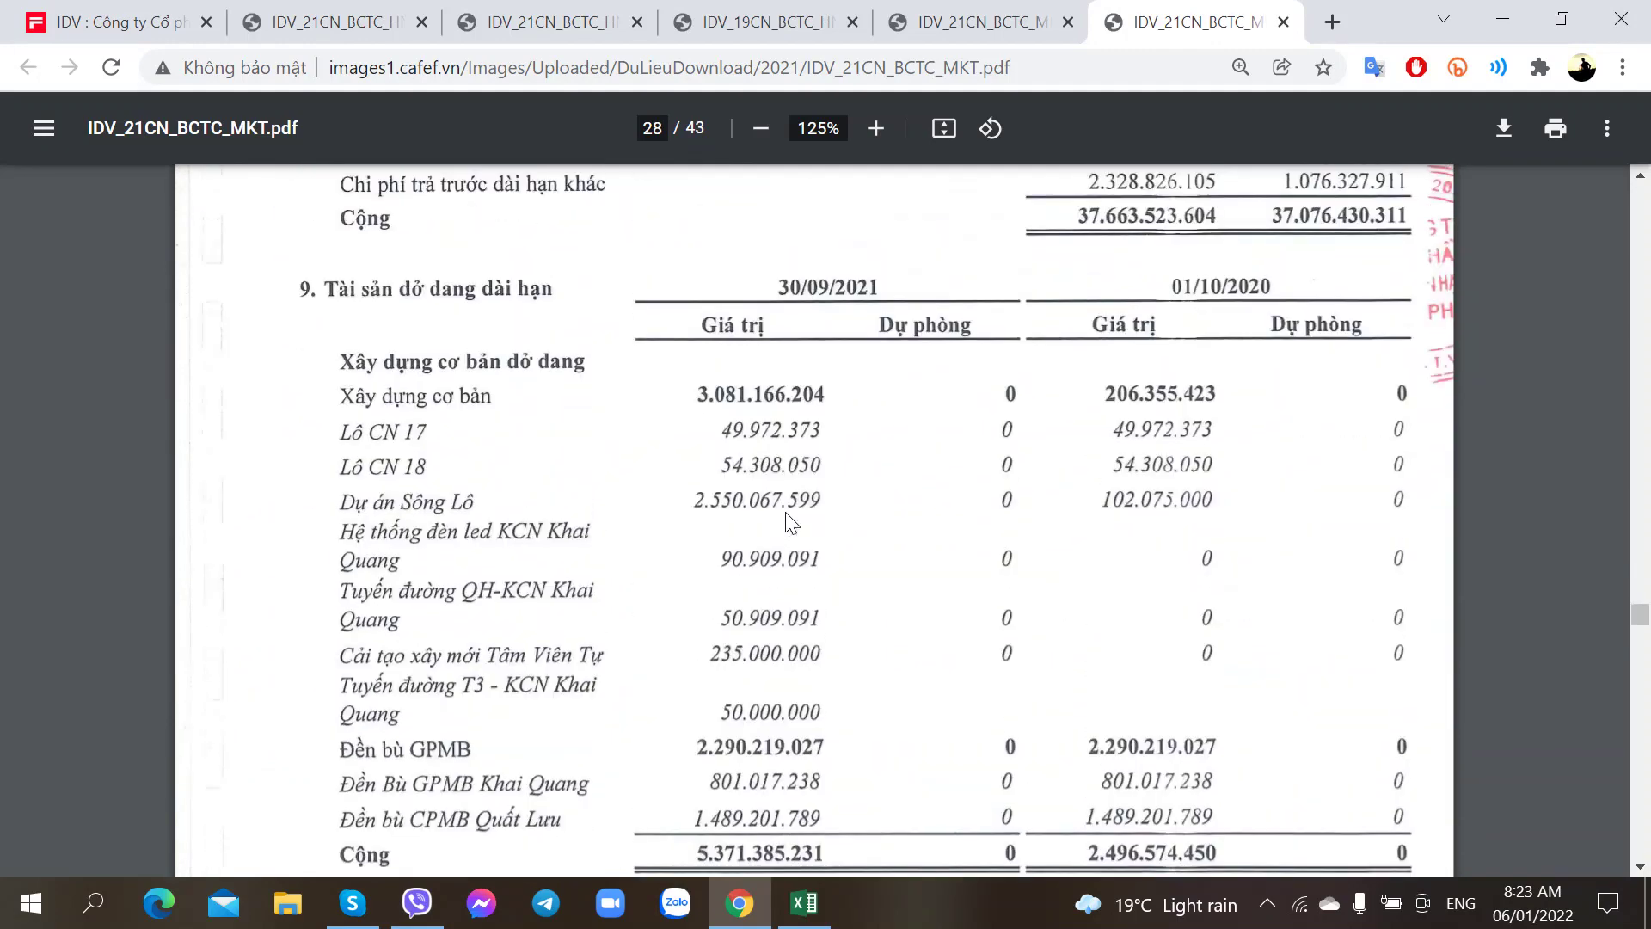
{"action": "scroll", "coordinate": [786, 512], "scroll_direction": "up", "scroll_amount": 1}
{"action": "scroll", "coordinate": [786, 513], "scroll_direction": "down", "scroll_amount": 3}
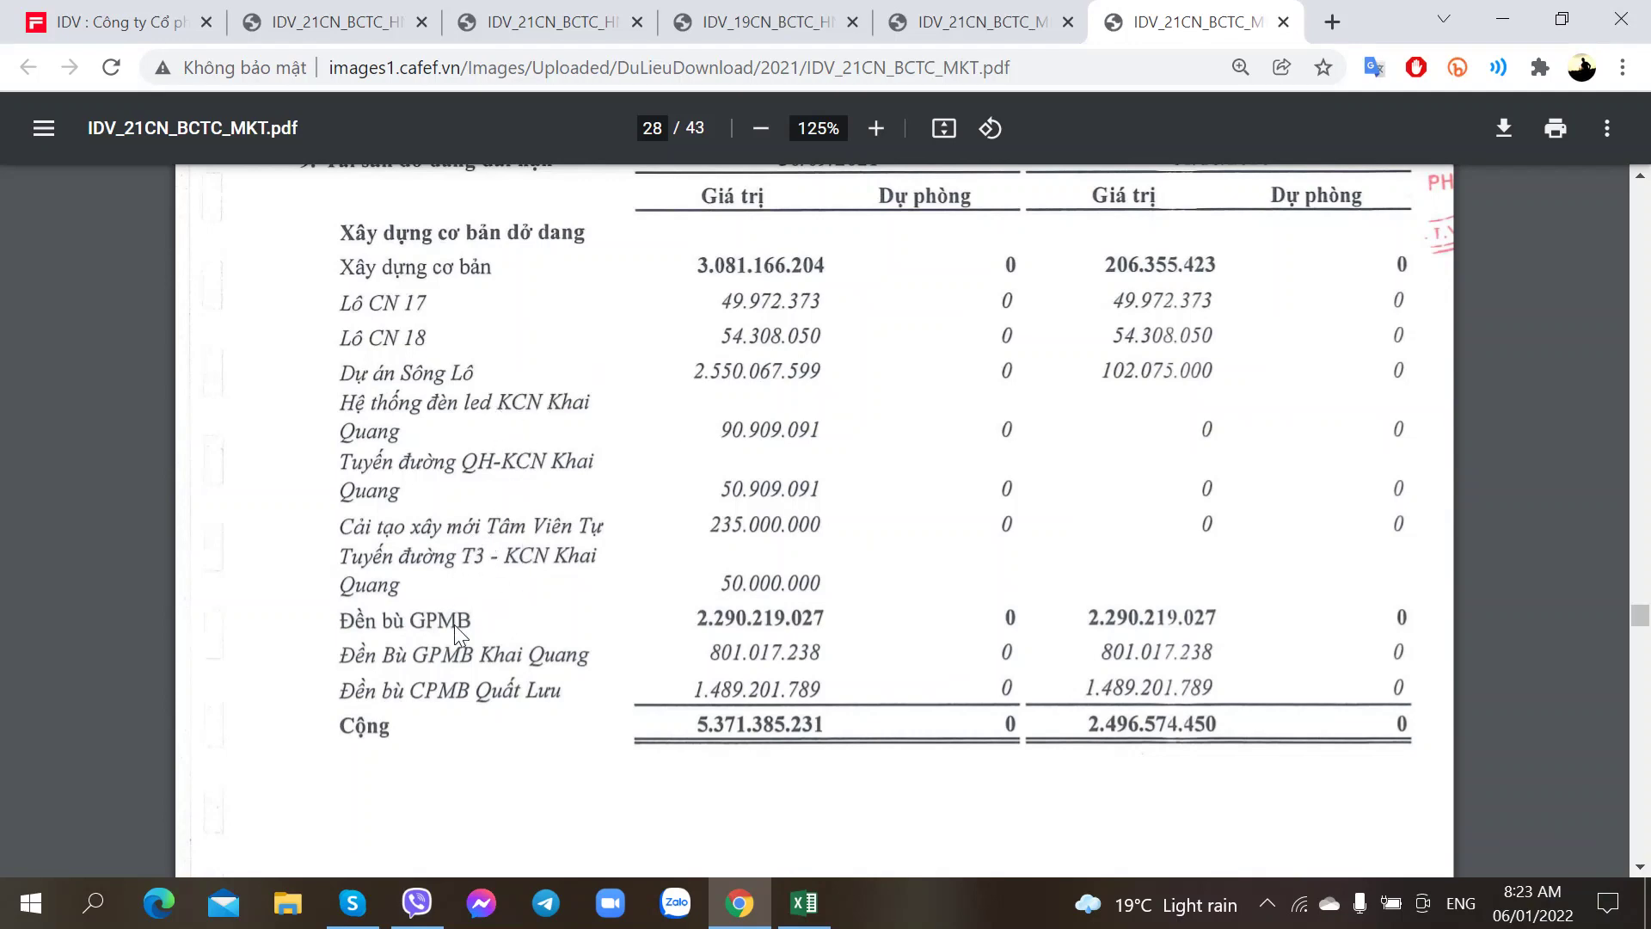
{"action": "scroll", "coordinate": [454, 625], "scroll_direction": "down", "scroll_amount": 1}
{"action": "scroll", "coordinate": [454, 497], "scroll_direction": "up", "scroll_amount": 1}
- Rotate the report clockwise so page 29 is upright and review cost, depreciation and remaining value in note 10 on tangible fixed assets
{"action": "scroll", "coordinate": [465, 714], "scroll_direction": "down", "scroll_amount": 5}
{"action": "scroll", "coordinate": [464, 714], "scroll_direction": "down", "scroll_amount": 2}
{"action": "right_click", "coordinate": [478, 578]}
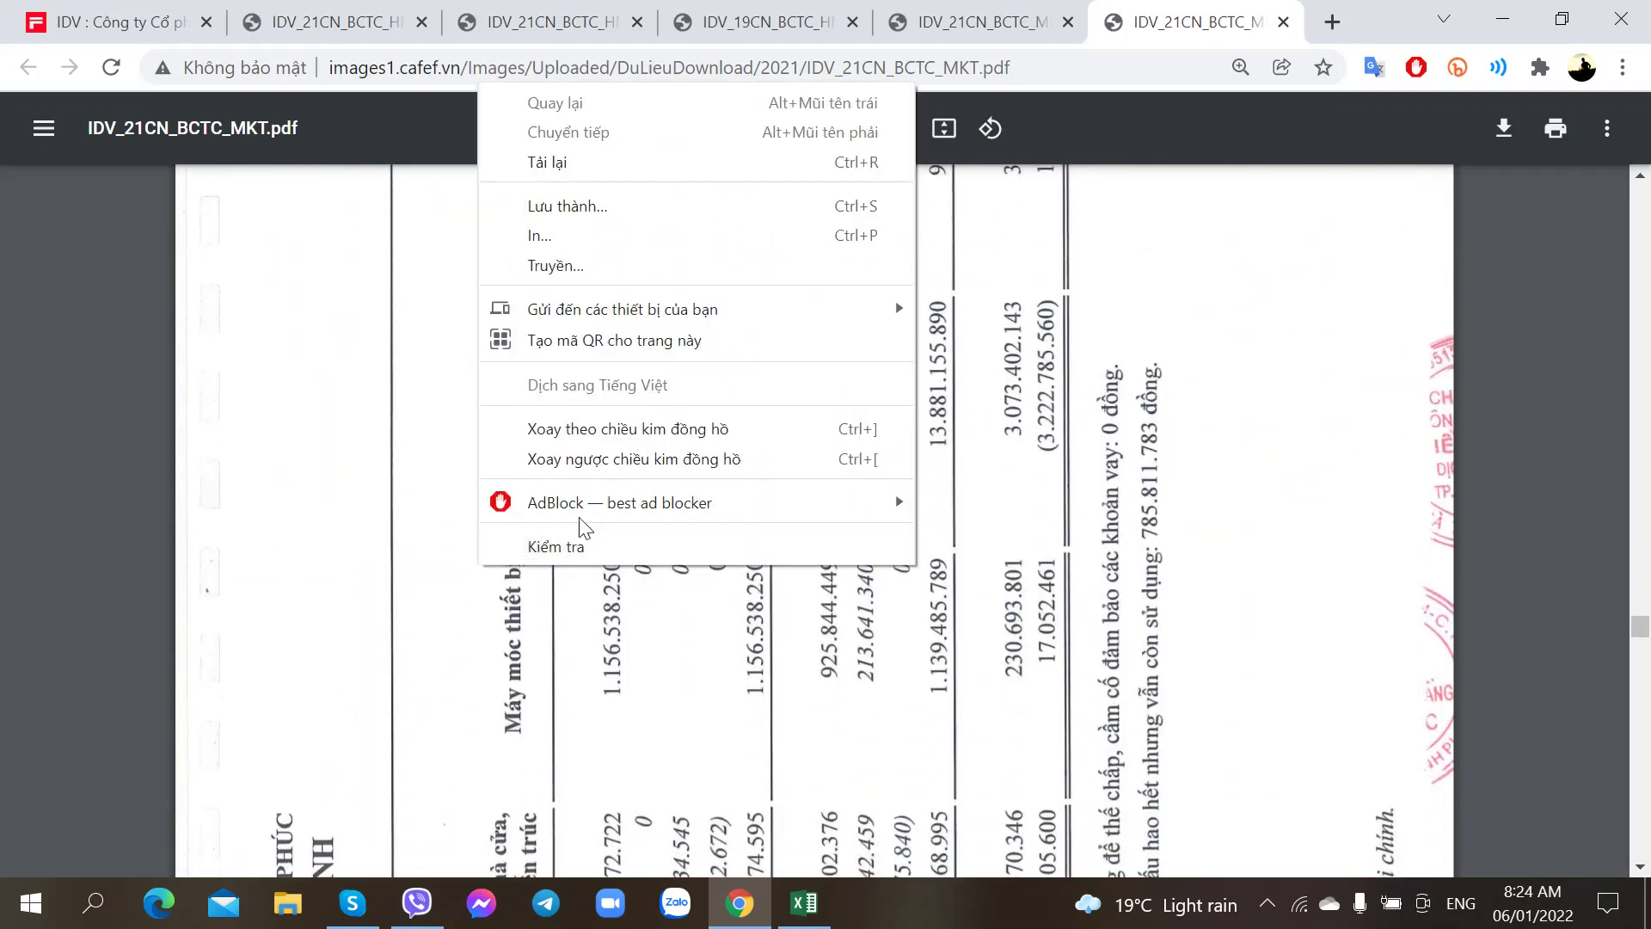
{"action": "left_click", "coordinate": [602, 441]}
{"action": "key", "text": "ctrl+["}
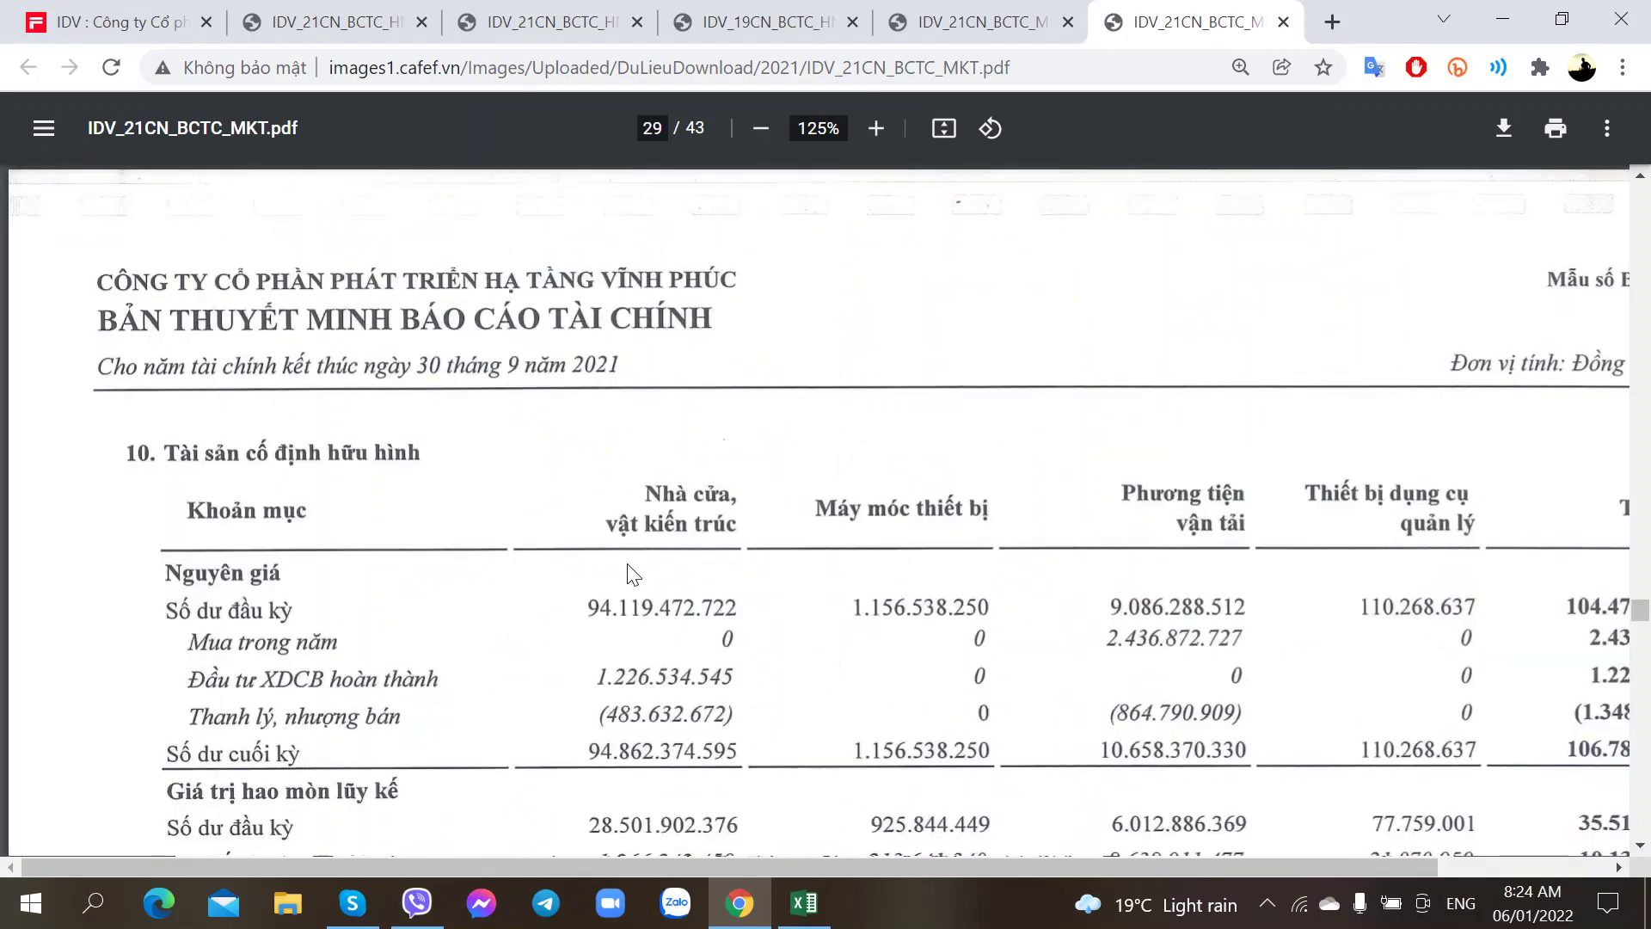
{"action": "scroll", "coordinate": [634, 574], "scroll_direction": "down", "scroll_amount": 10}
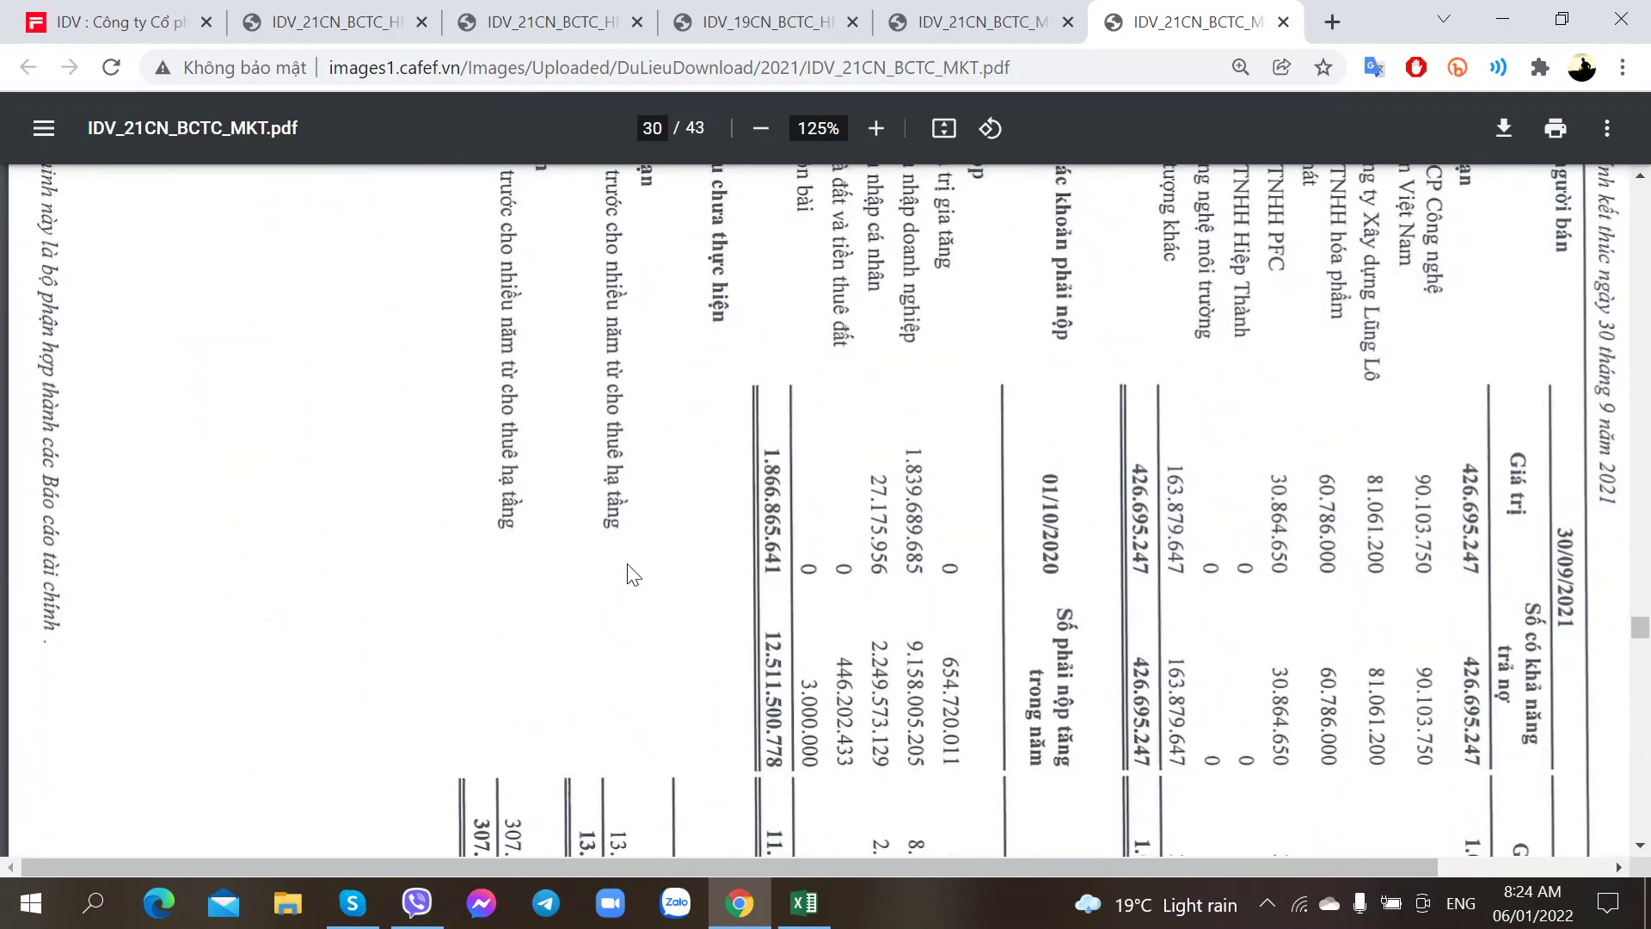
{"action": "scroll", "coordinate": [622, 548], "scroll_direction": "up", "scroll_amount": 10}
{"action": "scroll", "coordinate": [622, 547], "scroll_direction": "down", "scroll_amount": 5}
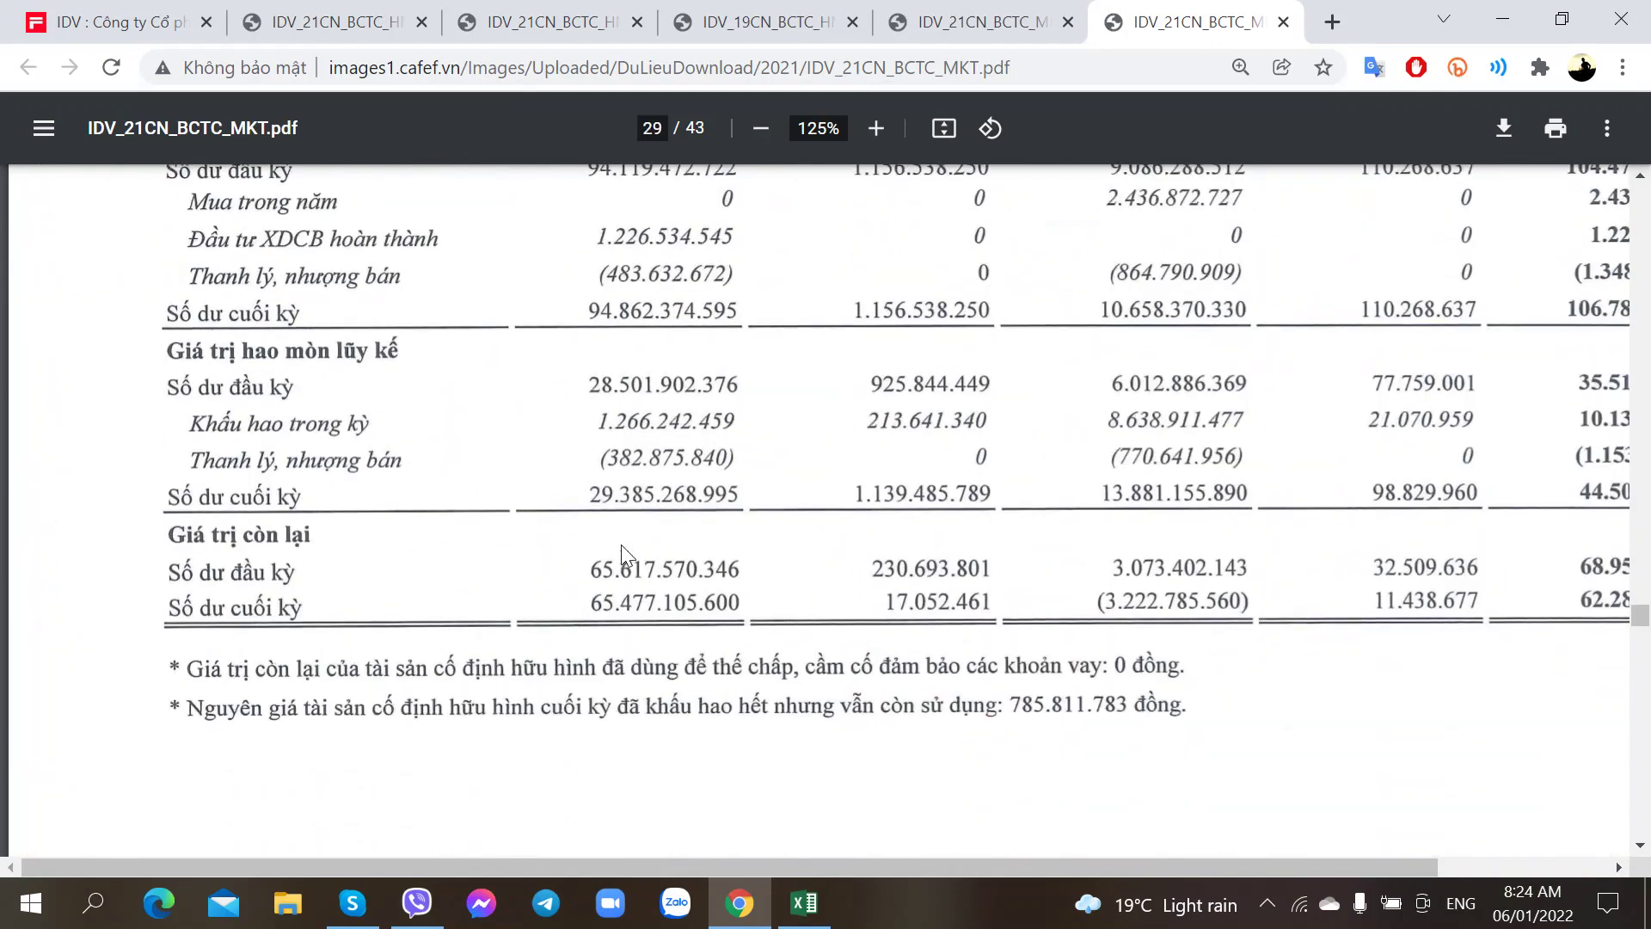
{"action": "scroll", "coordinate": [628, 554], "scroll_direction": "up", "scroll_amount": 4}
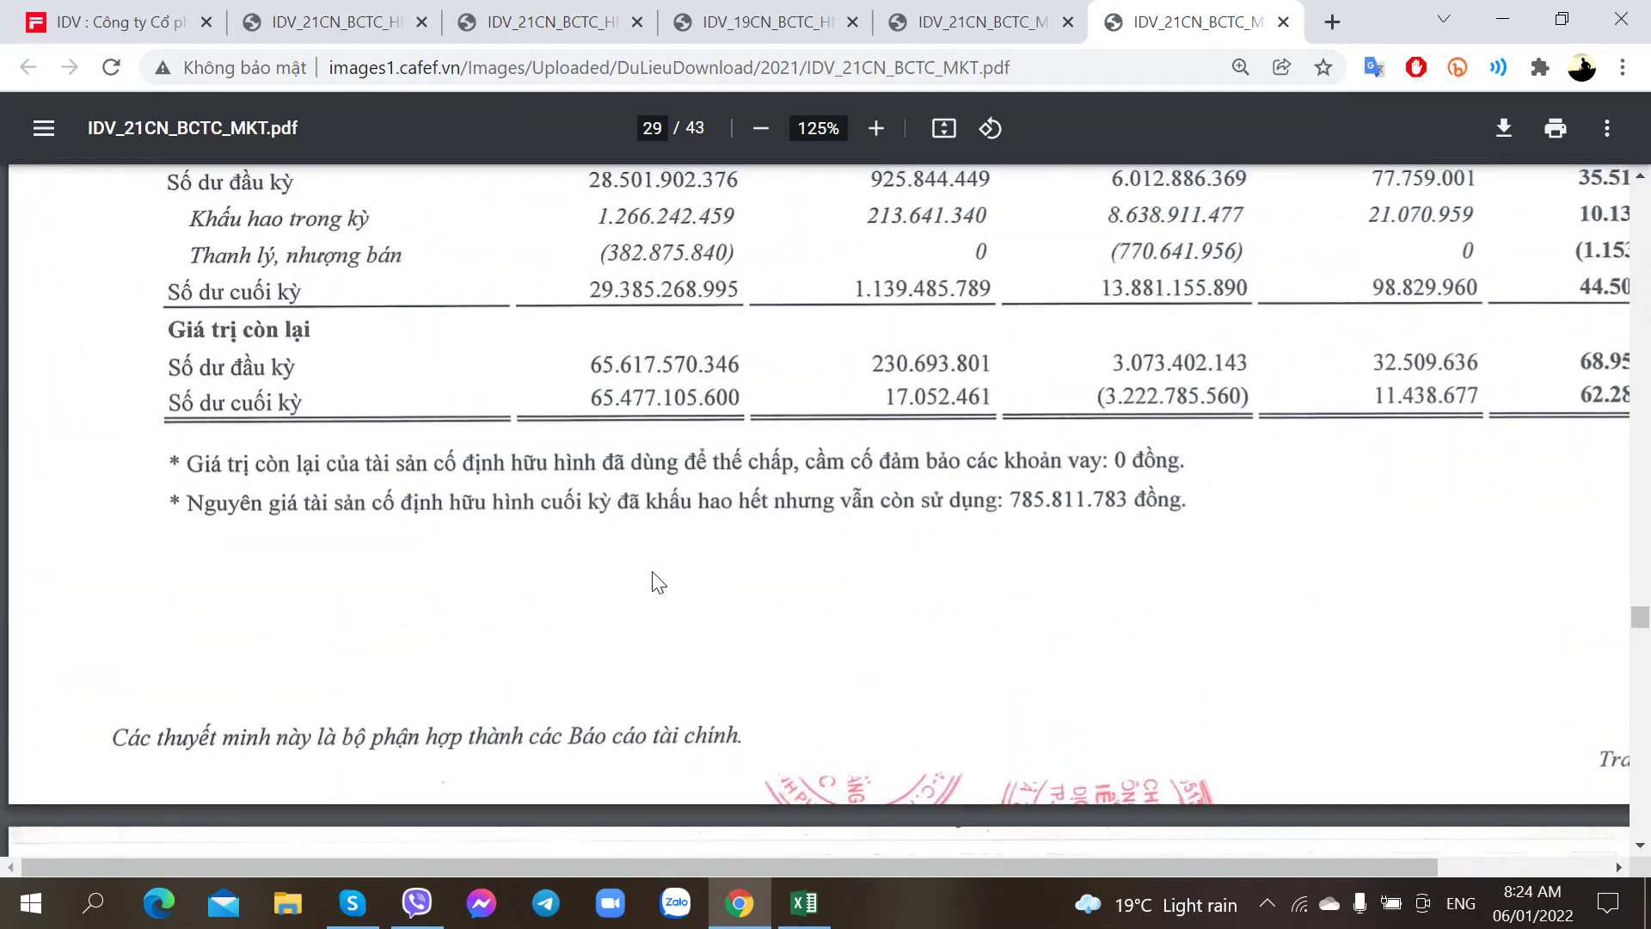
{"action": "scroll", "coordinate": [652, 582], "scroll_direction": "down", "scroll_amount": 1}
{"action": "scroll", "coordinate": [674, 627], "scroll_direction": "up", "scroll_amount": 4}
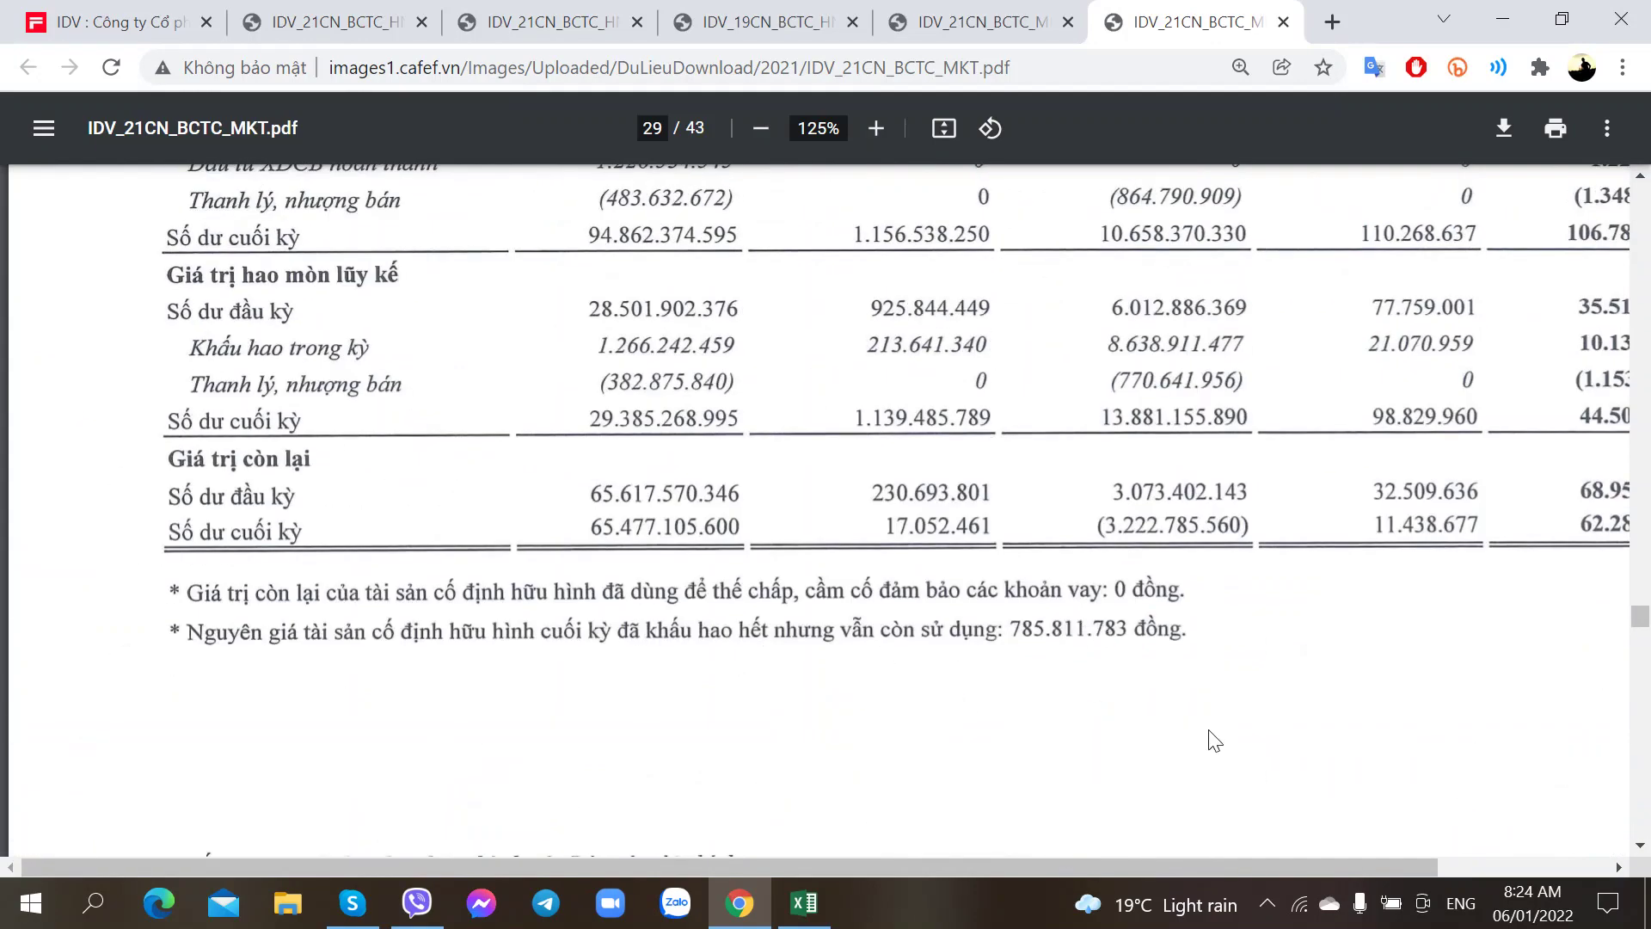
- Rotate the report counterclockwise so page 30 is upright and review note 11 on payables to suppliers
{"action": "scroll", "coordinate": [1214, 739], "scroll_direction": "down", "scroll_amount": 8}
{"action": "right_click", "coordinate": [863, 395]}
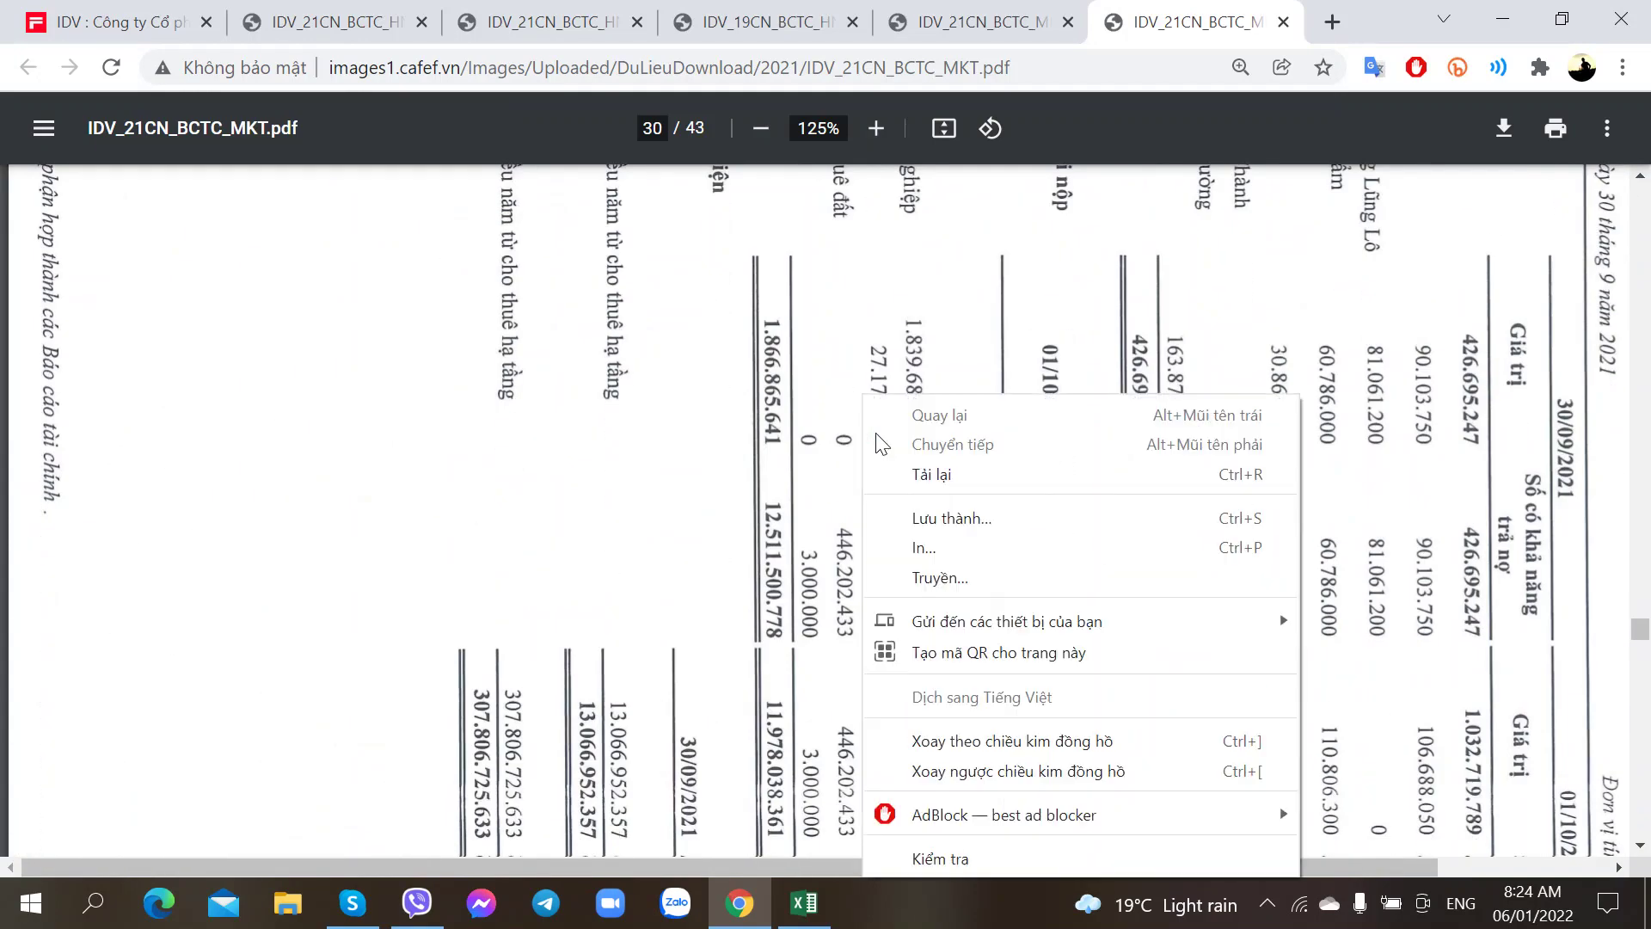
{"action": "left_click", "coordinate": [1071, 774]}
{"action": "scroll", "coordinate": [839, 700], "scroll_direction": "down", "scroll_amount": 3}
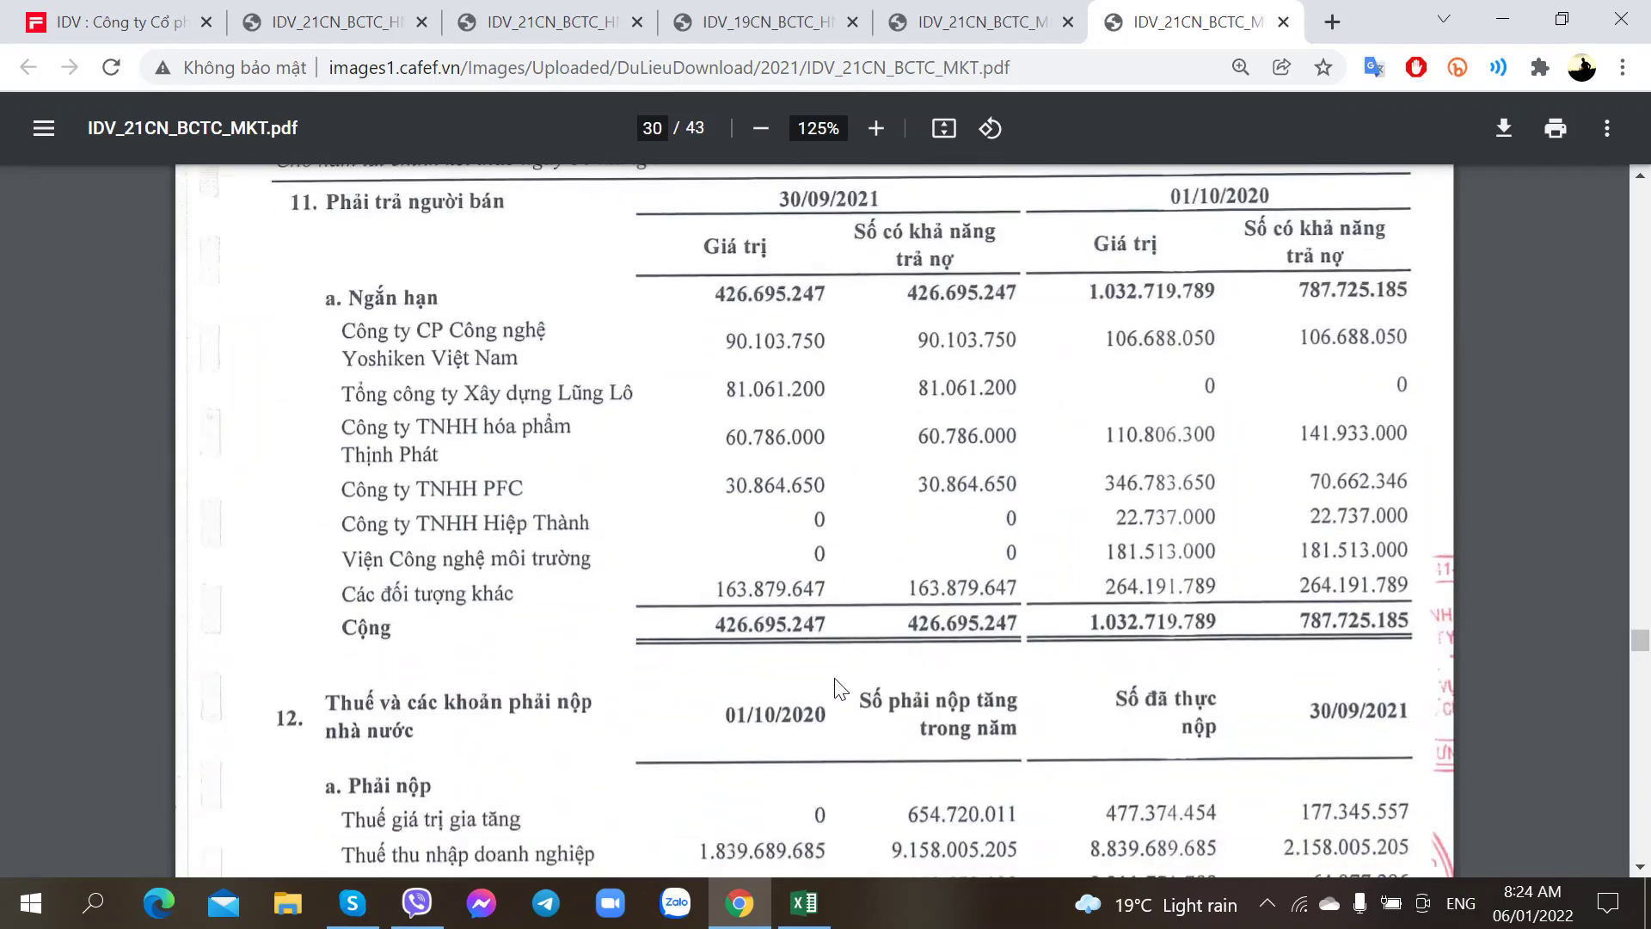
- Review notes 12 to 14 on taxes payable, unearned revenue and other payables across pages 30 and 31
{"action": "scroll", "coordinate": [718, 619], "scroll_direction": "down", "scroll_amount": 5}
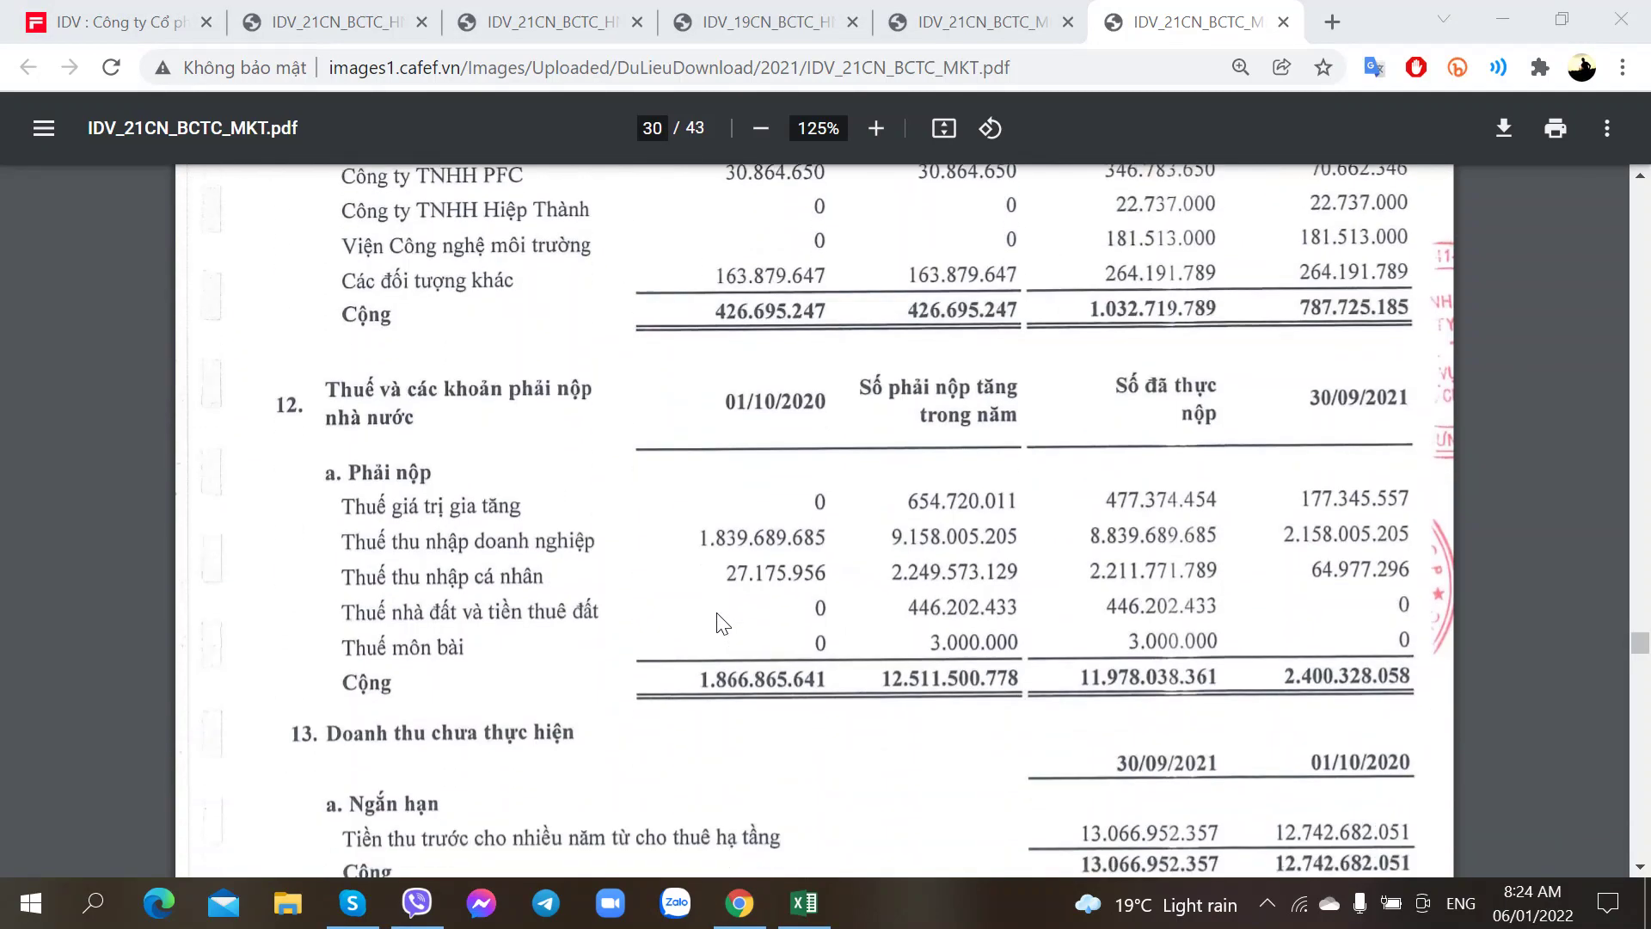
{"action": "scroll", "coordinate": [719, 621], "scroll_direction": "down", "scroll_amount": 12}
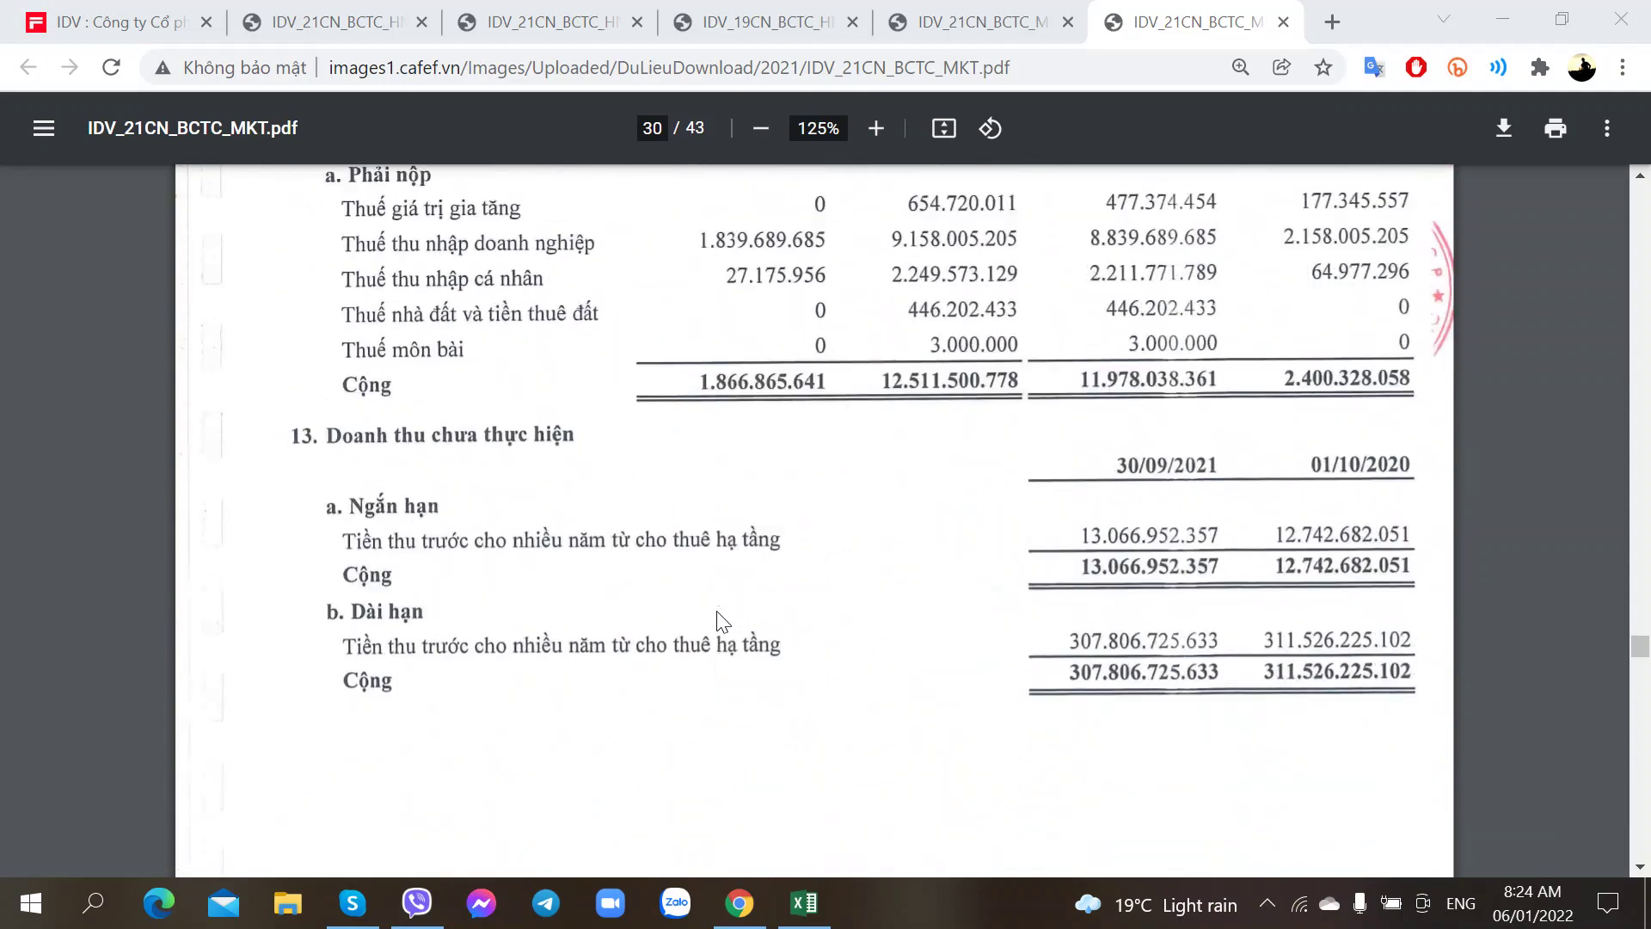
{"action": "scroll", "coordinate": [722, 621], "scroll_direction": "down", "scroll_amount": 3}
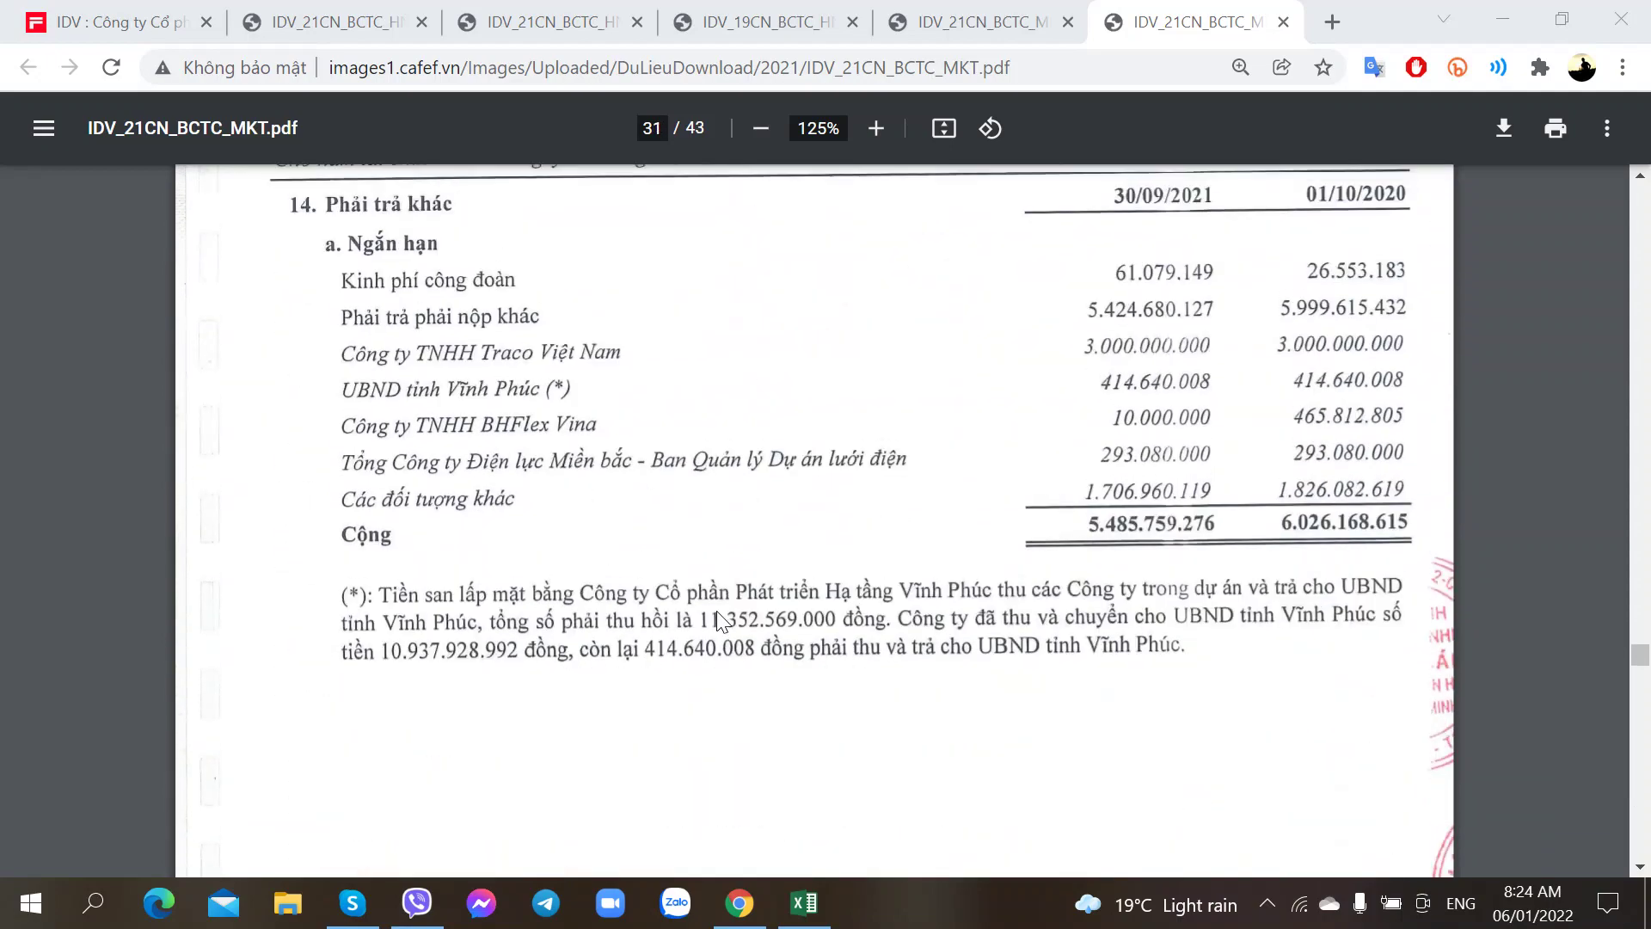
- Rotate the report clockwise so the note 15 loans table on page 32 is upright
{"action": "scroll", "coordinate": [722, 621], "scroll_direction": "up", "scroll_amount": 2}
{"action": "scroll", "coordinate": [722, 620], "scroll_direction": "down", "scroll_amount": 20}
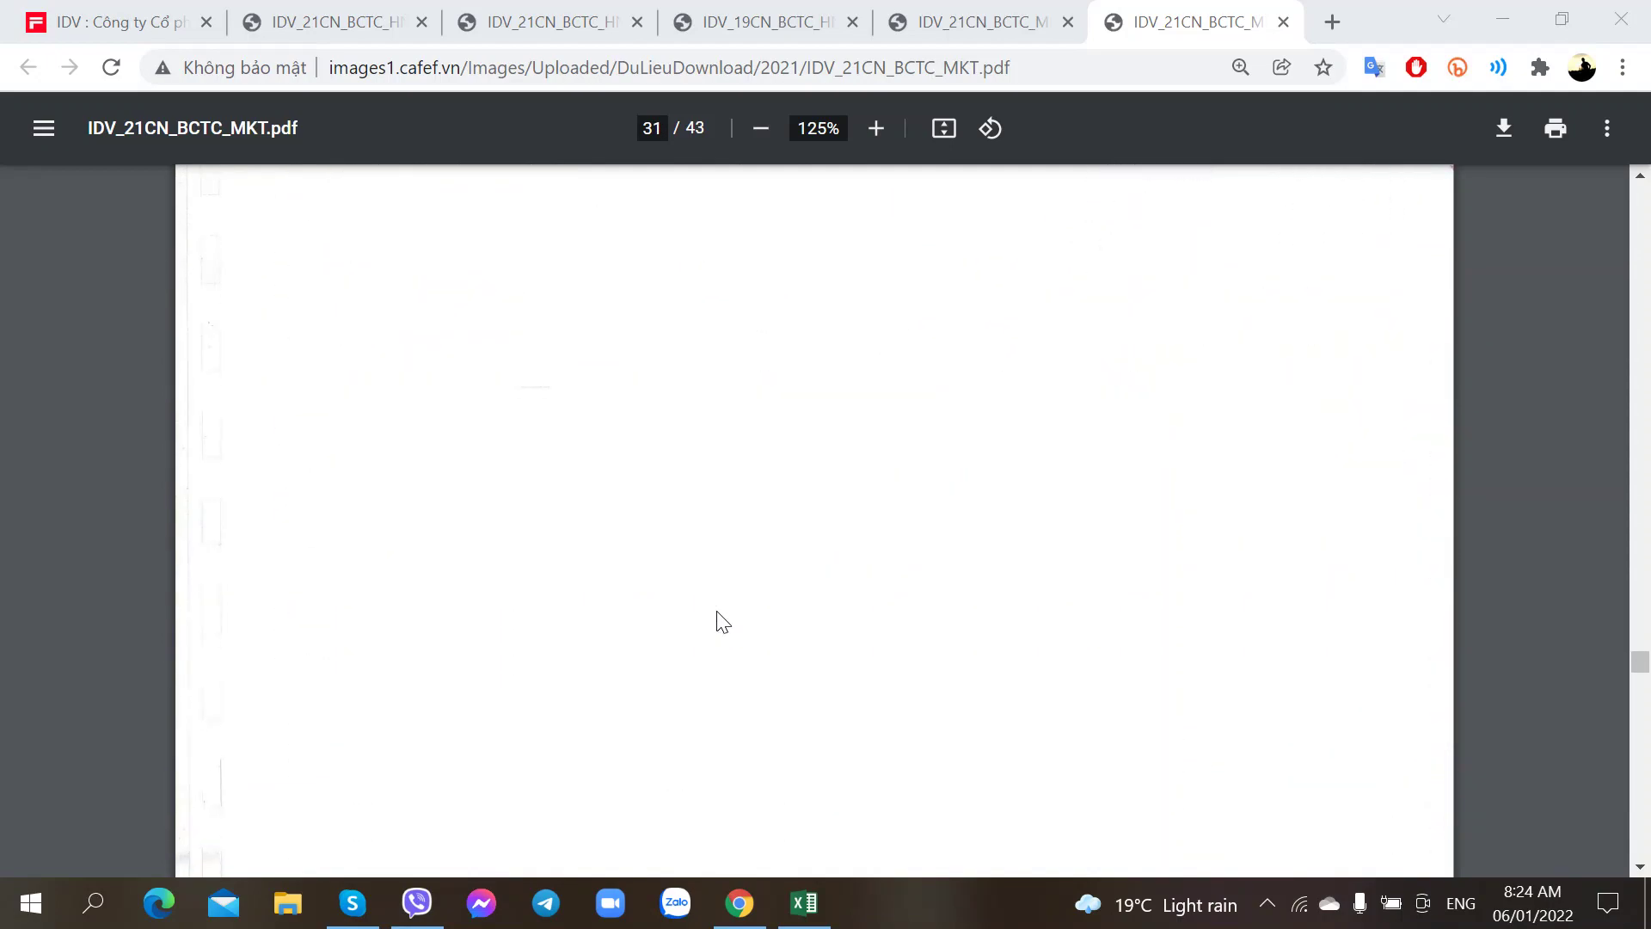
{"action": "scroll", "coordinate": [722, 621], "scroll_direction": "down", "scroll_amount": 15}
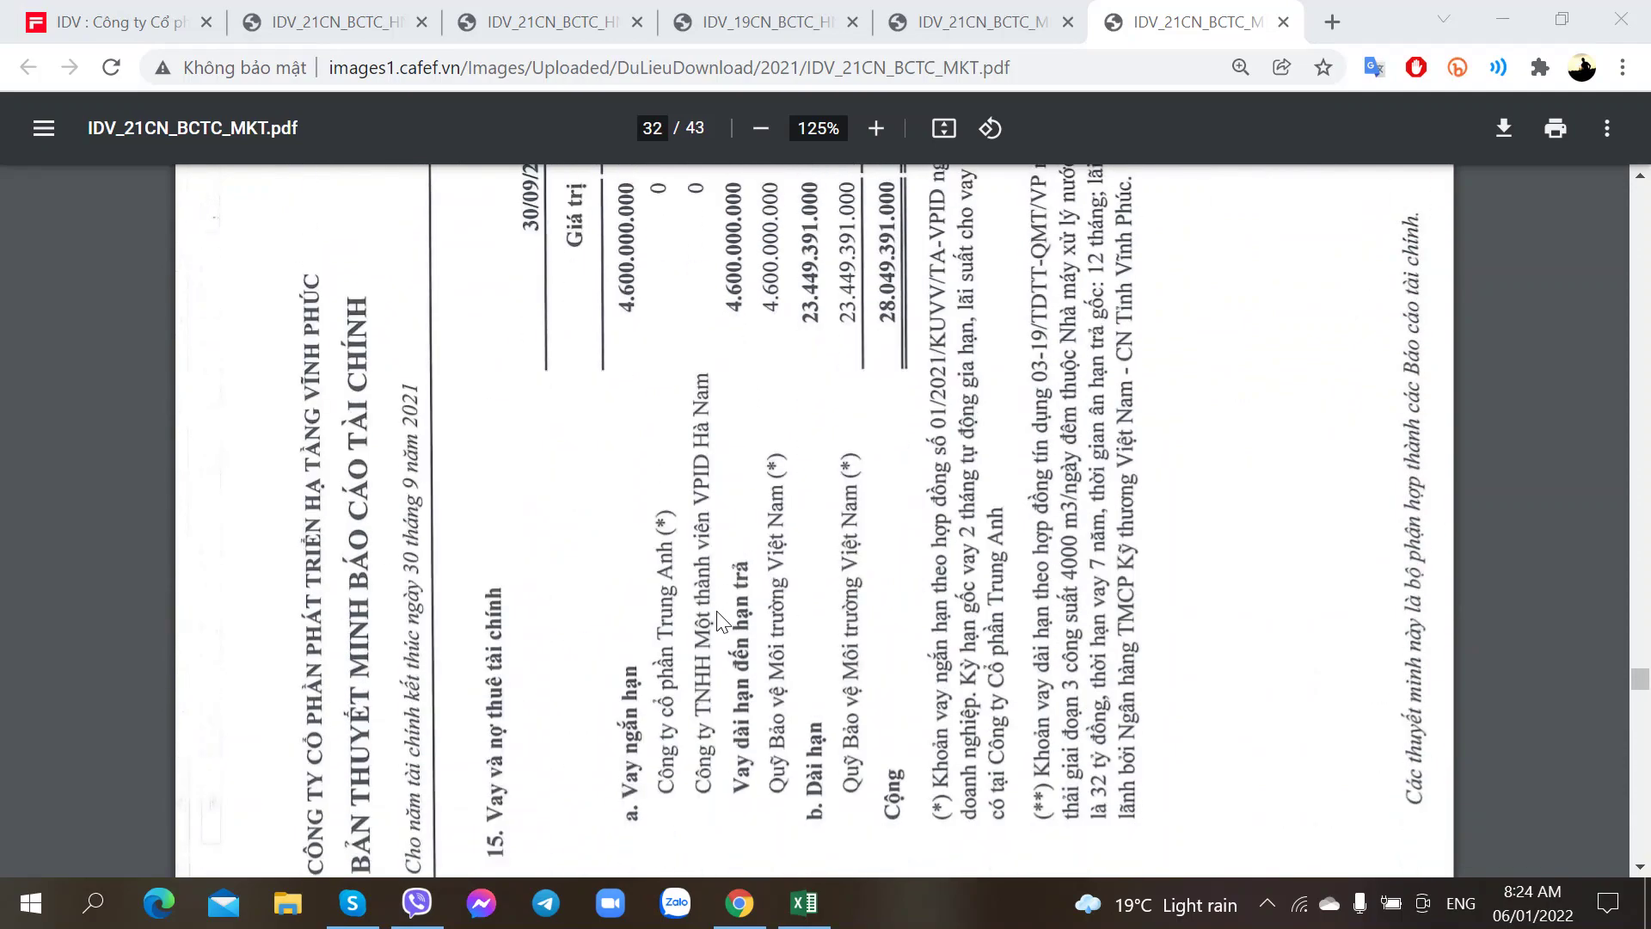
{"action": "scroll", "coordinate": [722, 620], "scroll_direction": "up", "scroll_amount": 5}
{"action": "scroll", "coordinate": [693, 586], "scroll_direction": "down", "scroll_amount": 20}
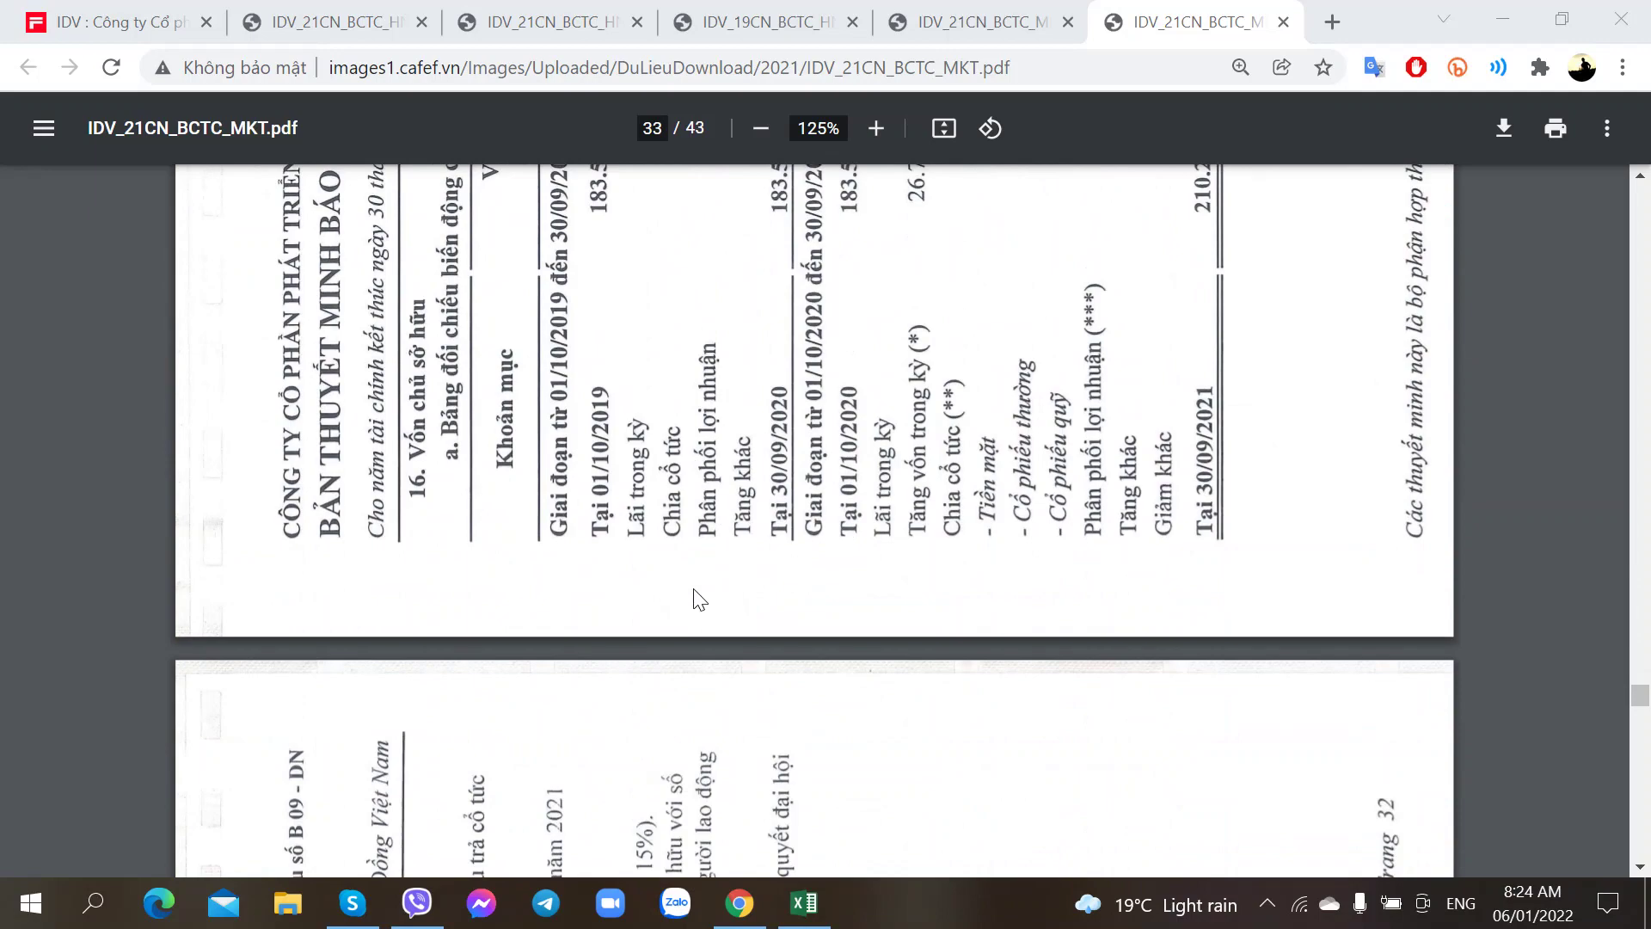
{"action": "scroll", "coordinate": [700, 599], "scroll_direction": "up", "scroll_amount": 6}
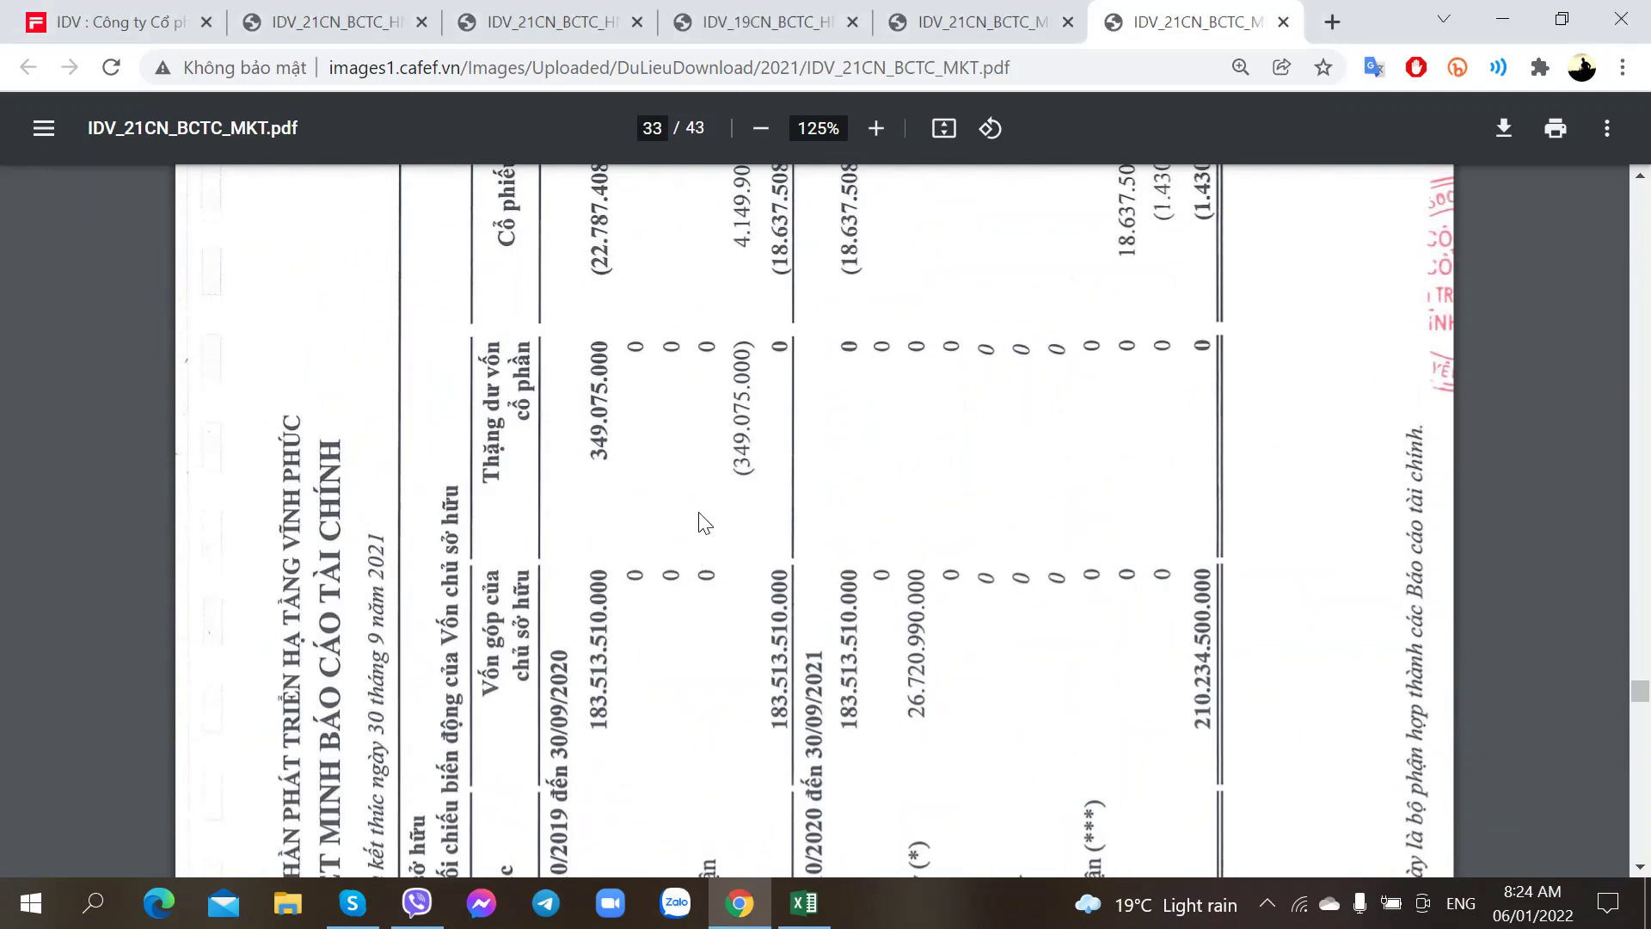
{"action": "key", "text": "ctrl+bracketright"}
{"action": "scroll", "coordinate": [700, 509], "scroll_direction": "up", "scroll_amount": 5}
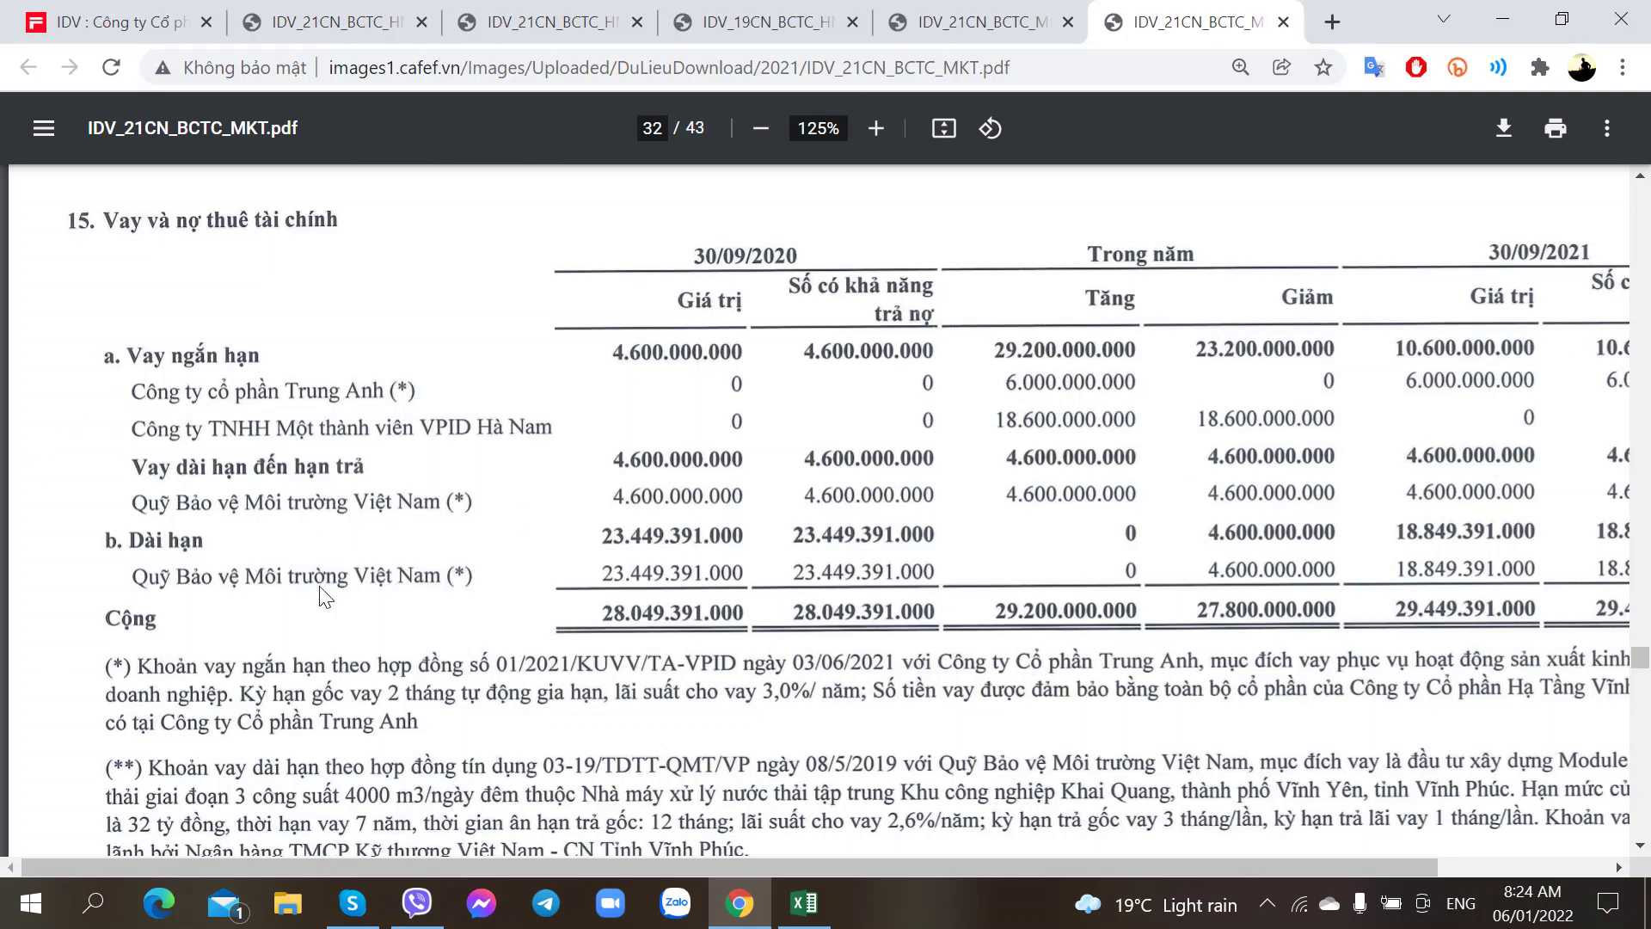
- Review note 15's short-term and long-term loans across all year columns, along with the footnotes on lenders, terms and interest rates
{"action": "scroll", "coordinate": [327, 565], "scroll_direction": "down", "scroll_amount": 3}
{"action": "scroll", "coordinate": [327, 565], "scroll_direction": "up", "scroll_amount": 3}
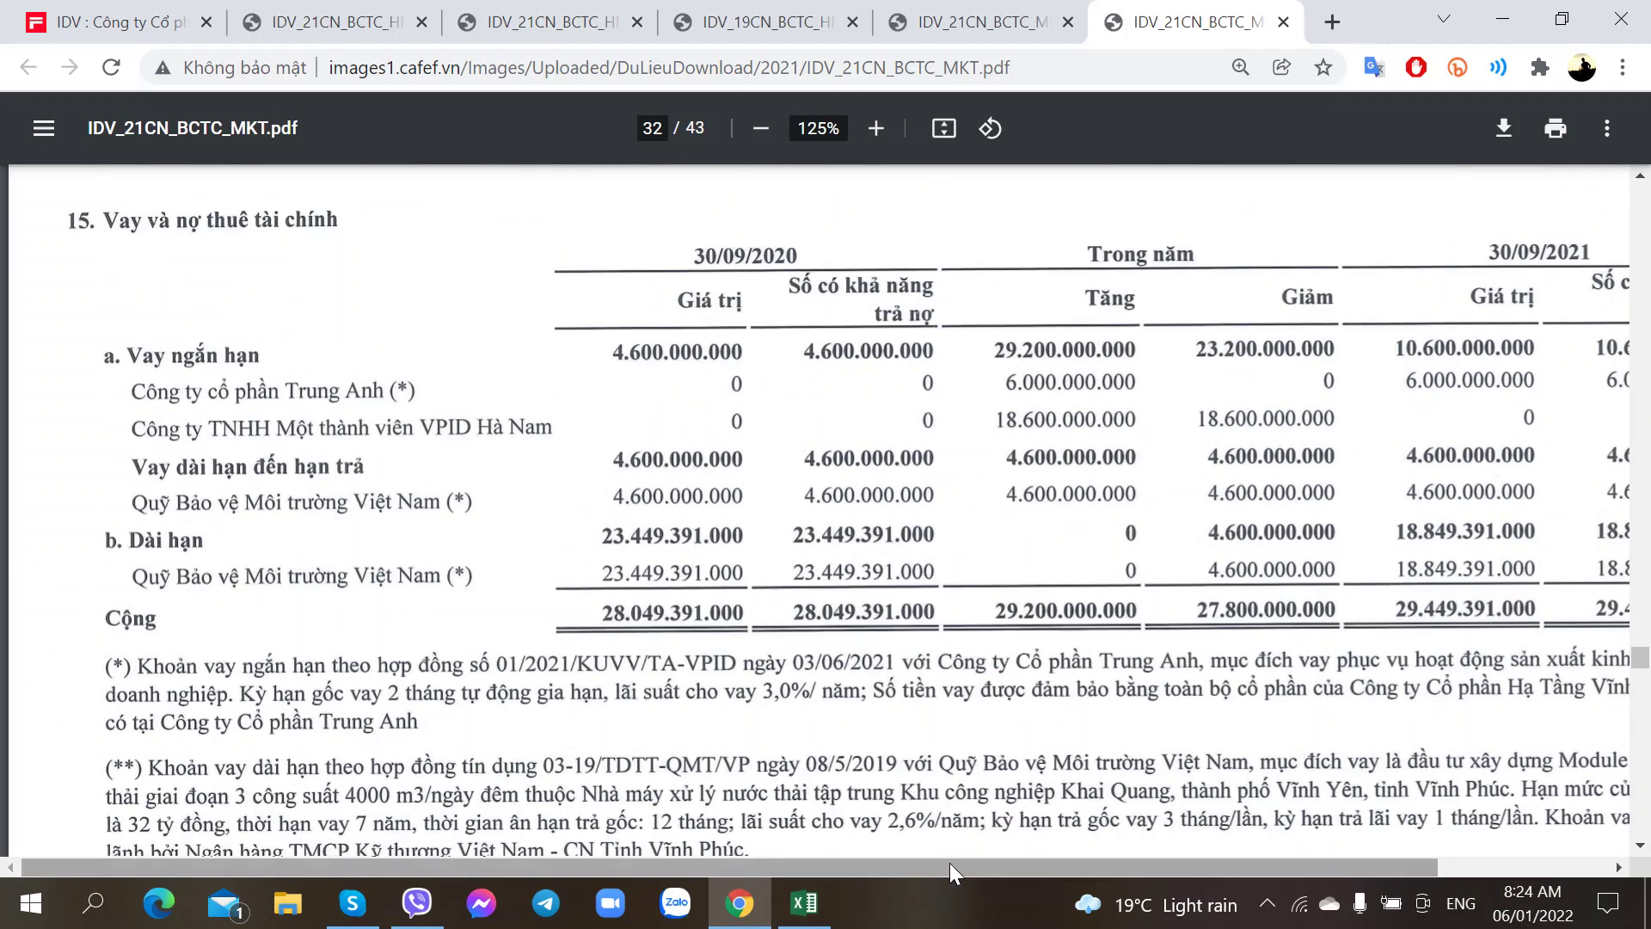
{"action": "scroll", "coordinate": [970, 860], "scroll_direction": "right", "scroll_amount": 1}
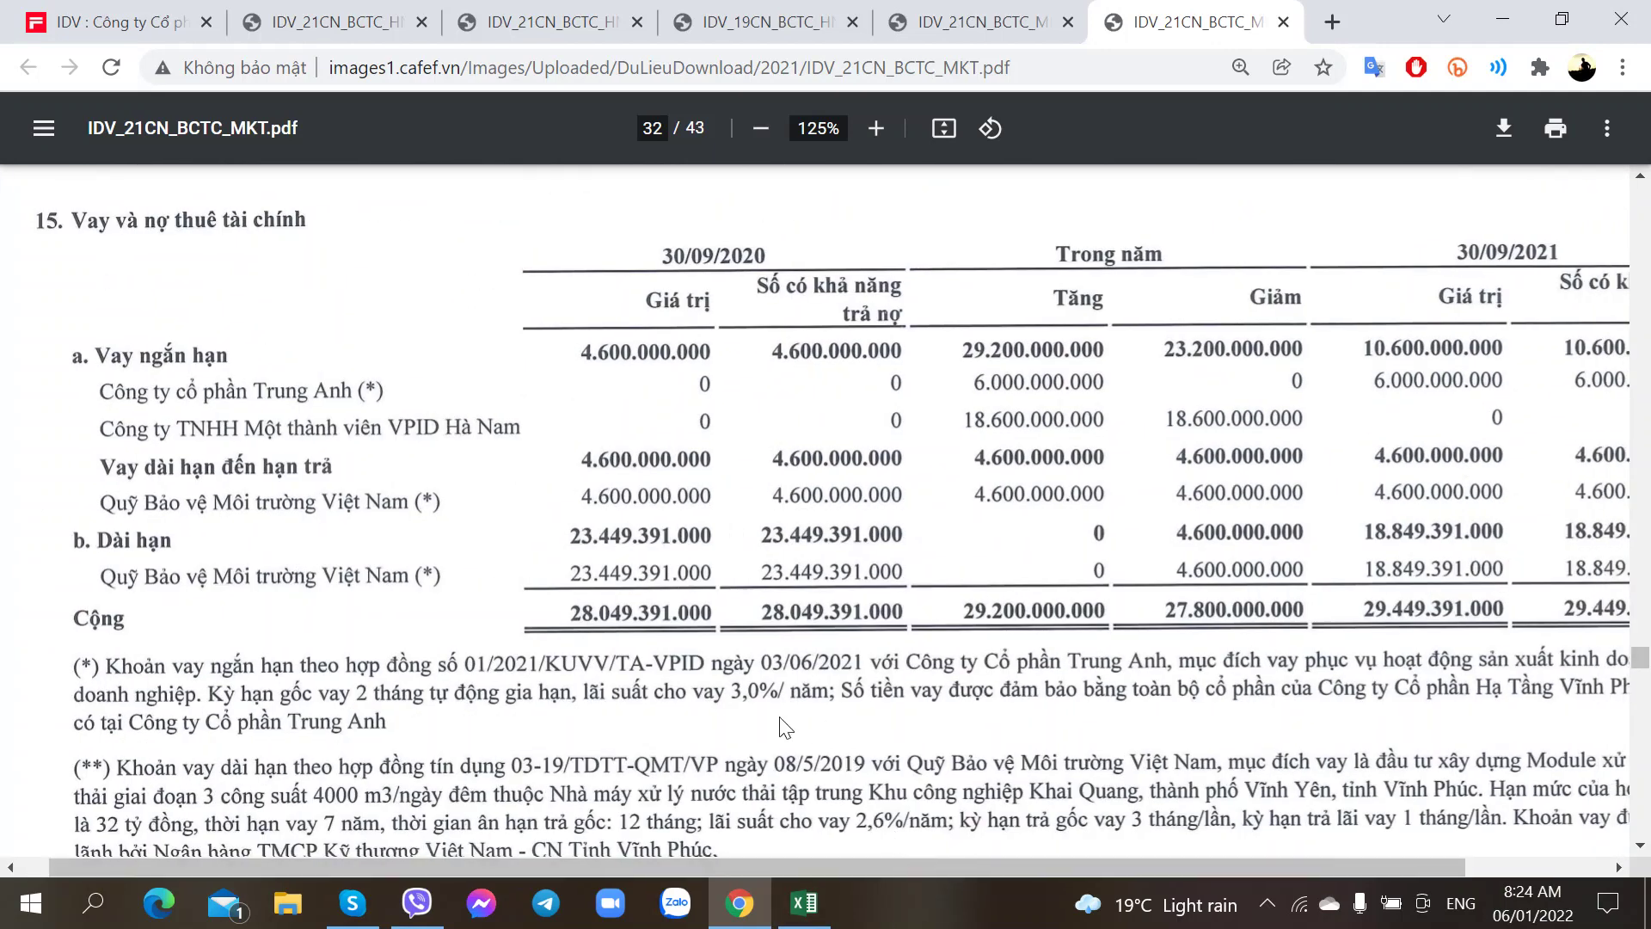
{"action": "scroll", "coordinate": [735, 705], "scroll_direction": "down", "scroll_amount": 1}
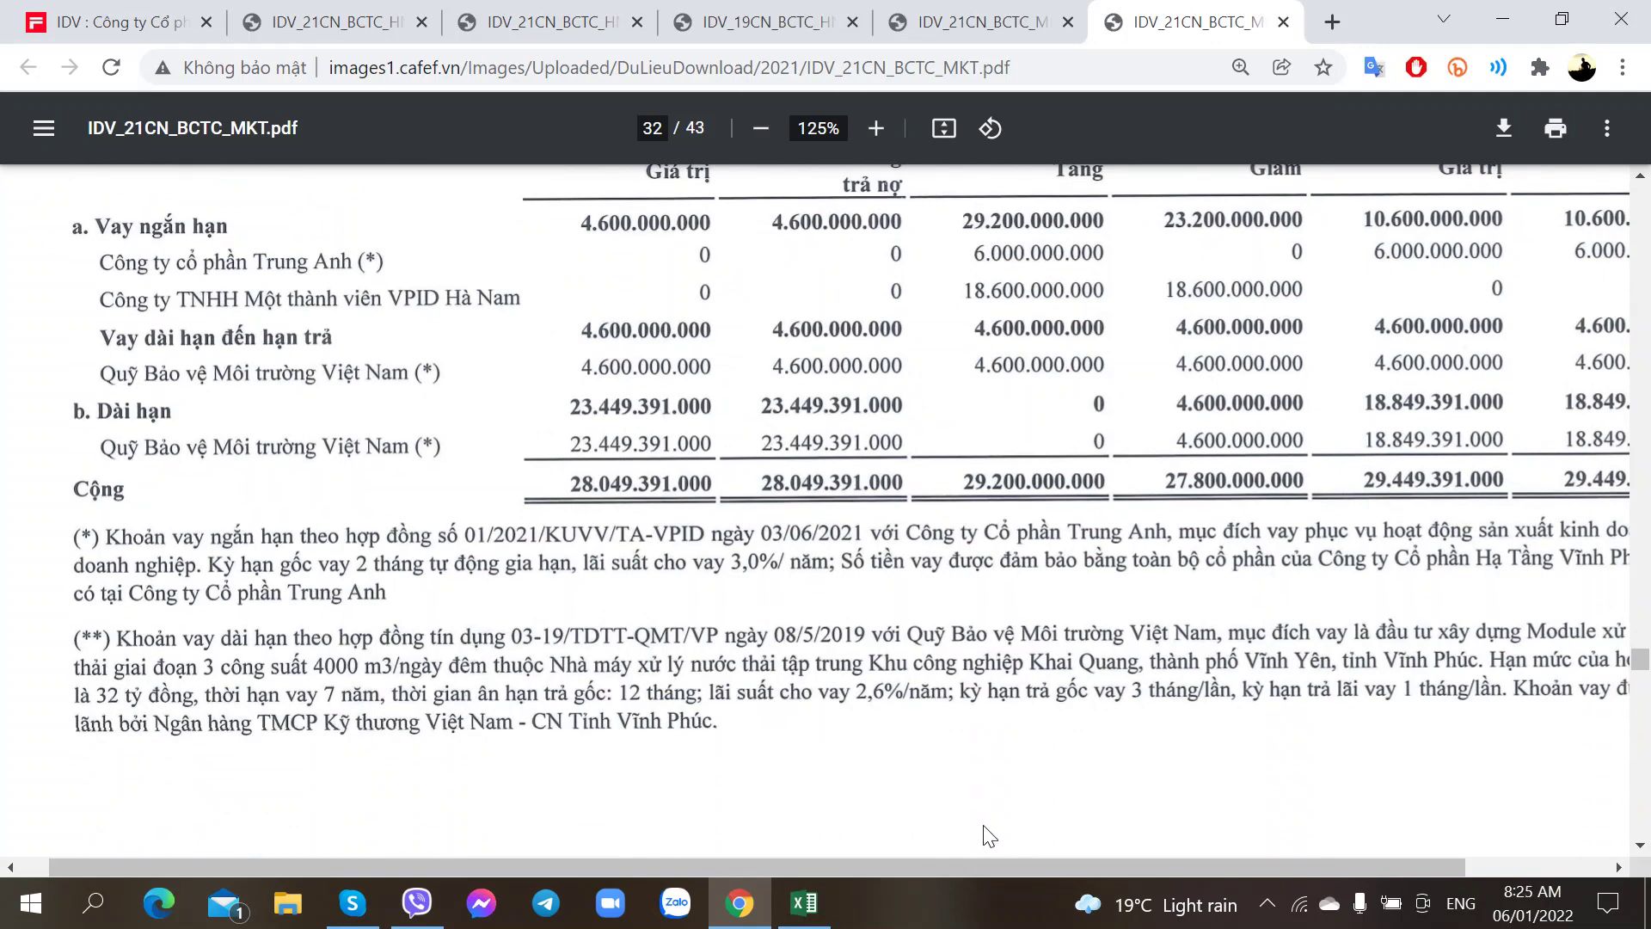
{"action": "scroll", "coordinate": [974, 860], "scroll_direction": "right", "scroll_amount": 2}
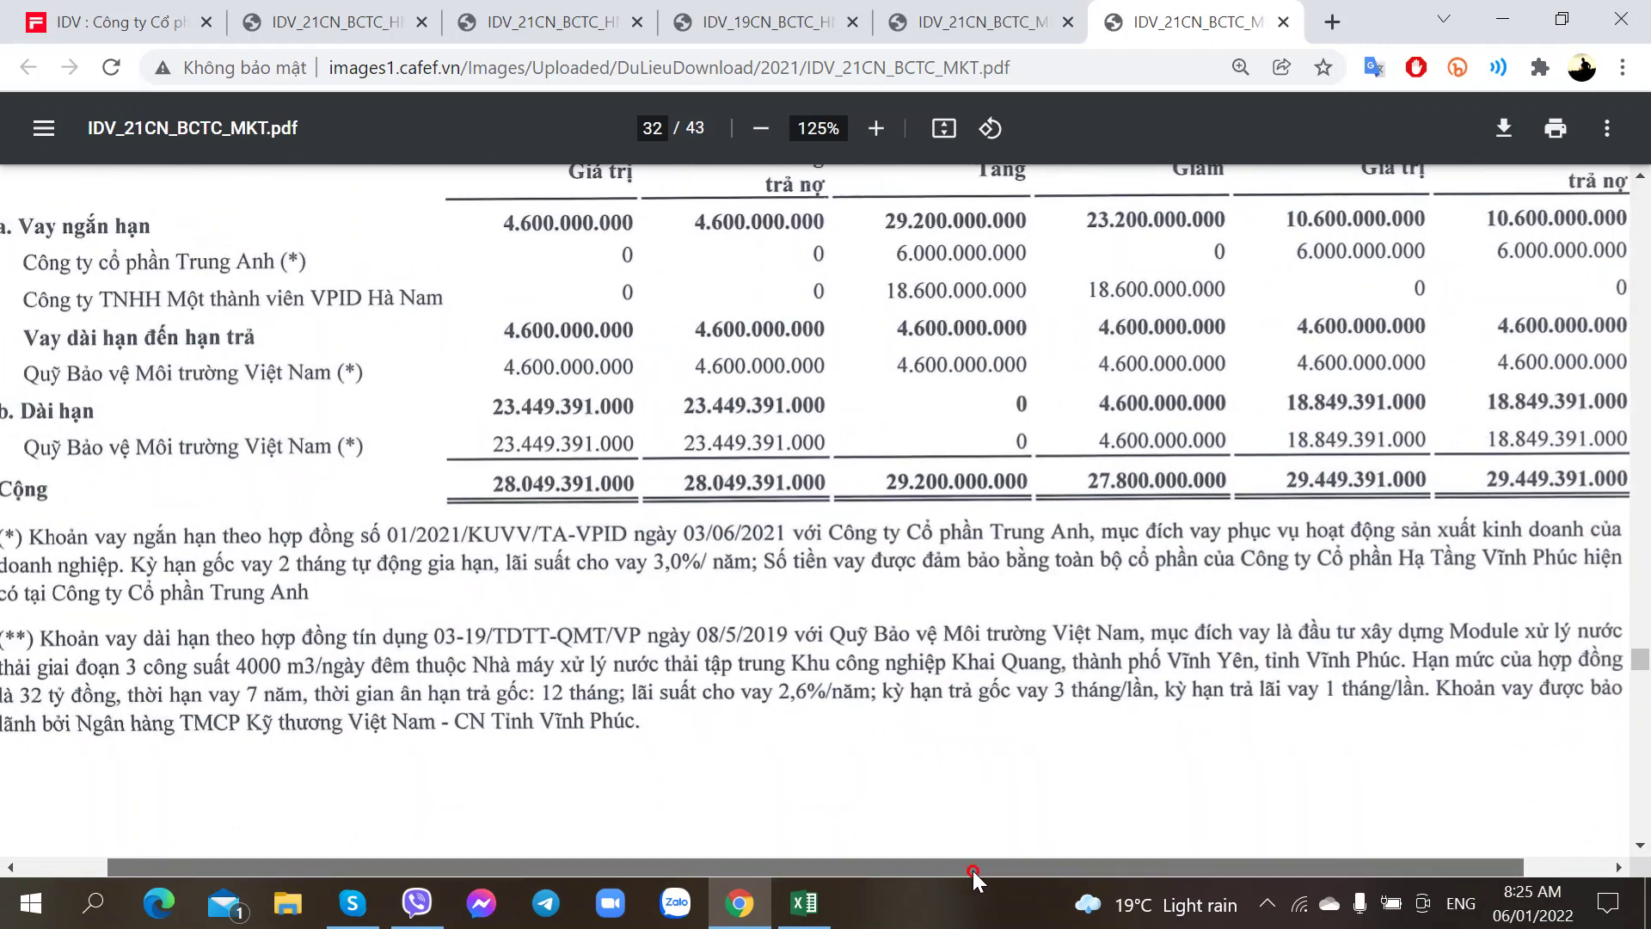
{"action": "left_click_drag", "start_coordinate": [973, 871], "coordinate": [924, 870]}
- Review note 16 on owners' equity across pages 33 and 34, including the equity movement table and the dividend and bonus share resolutions
{"action": "scroll", "coordinate": [754, 602], "scroll_direction": "down", "scroll_amount": 5}
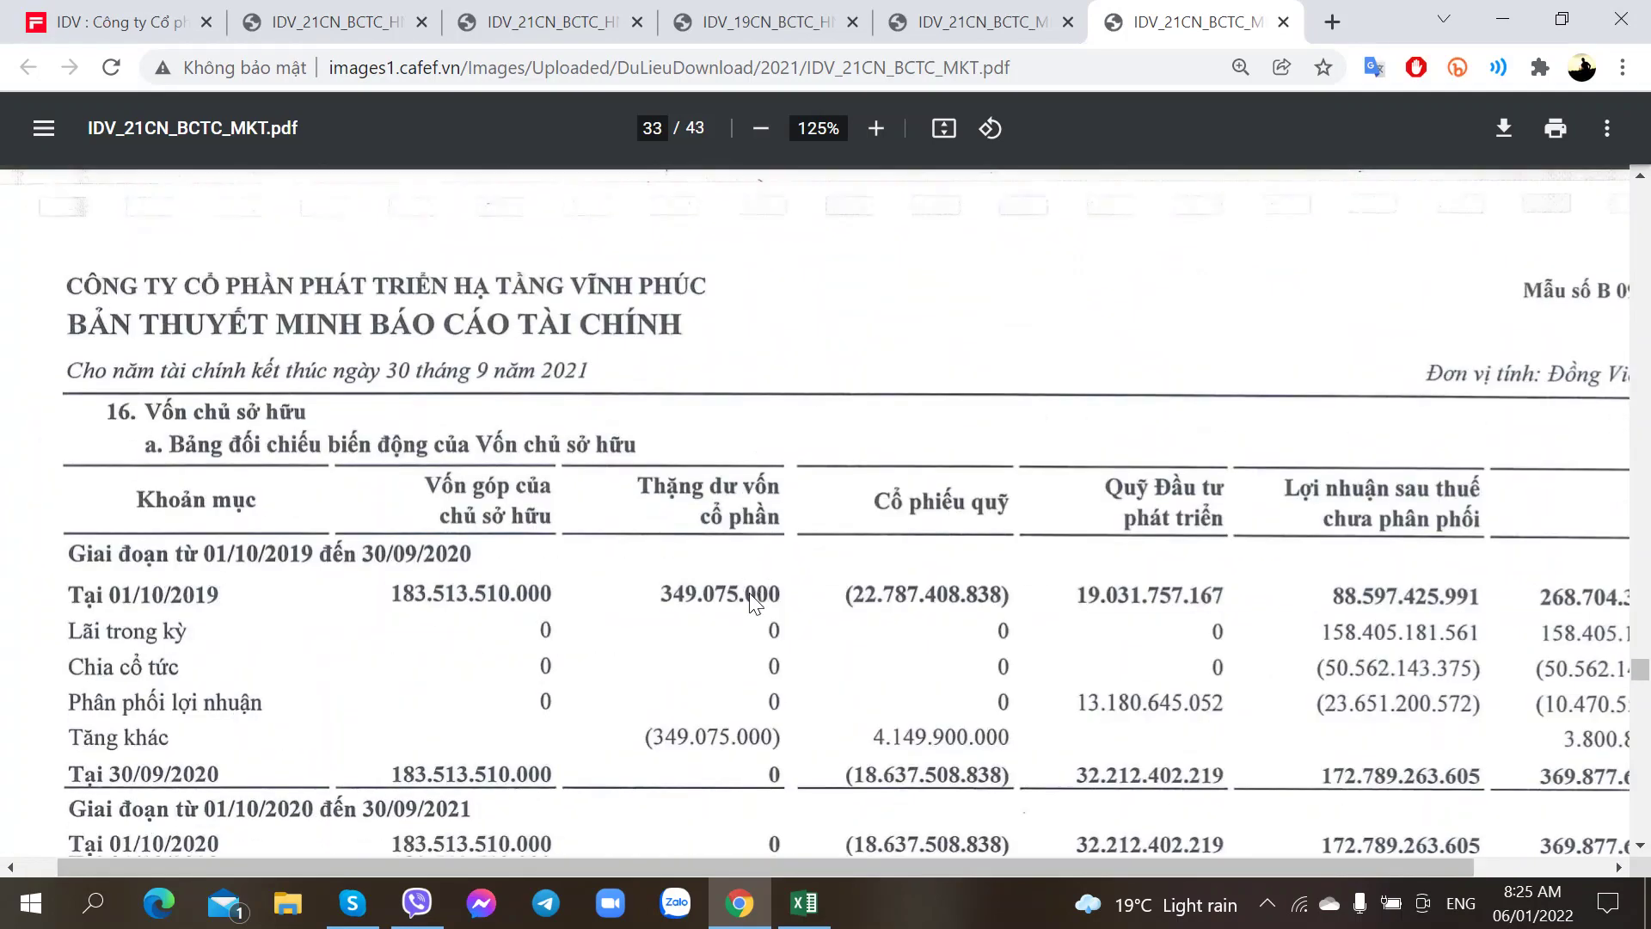
{"action": "scroll", "coordinate": [754, 602], "scroll_direction": "down", "scroll_amount": 4}
{"action": "scroll", "coordinate": [754, 602], "scroll_direction": "up", "scroll_amount": 3}
{"action": "scroll", "coordinate": [754, 607], "scroll_direction": "down", "scroll_amount": 10}
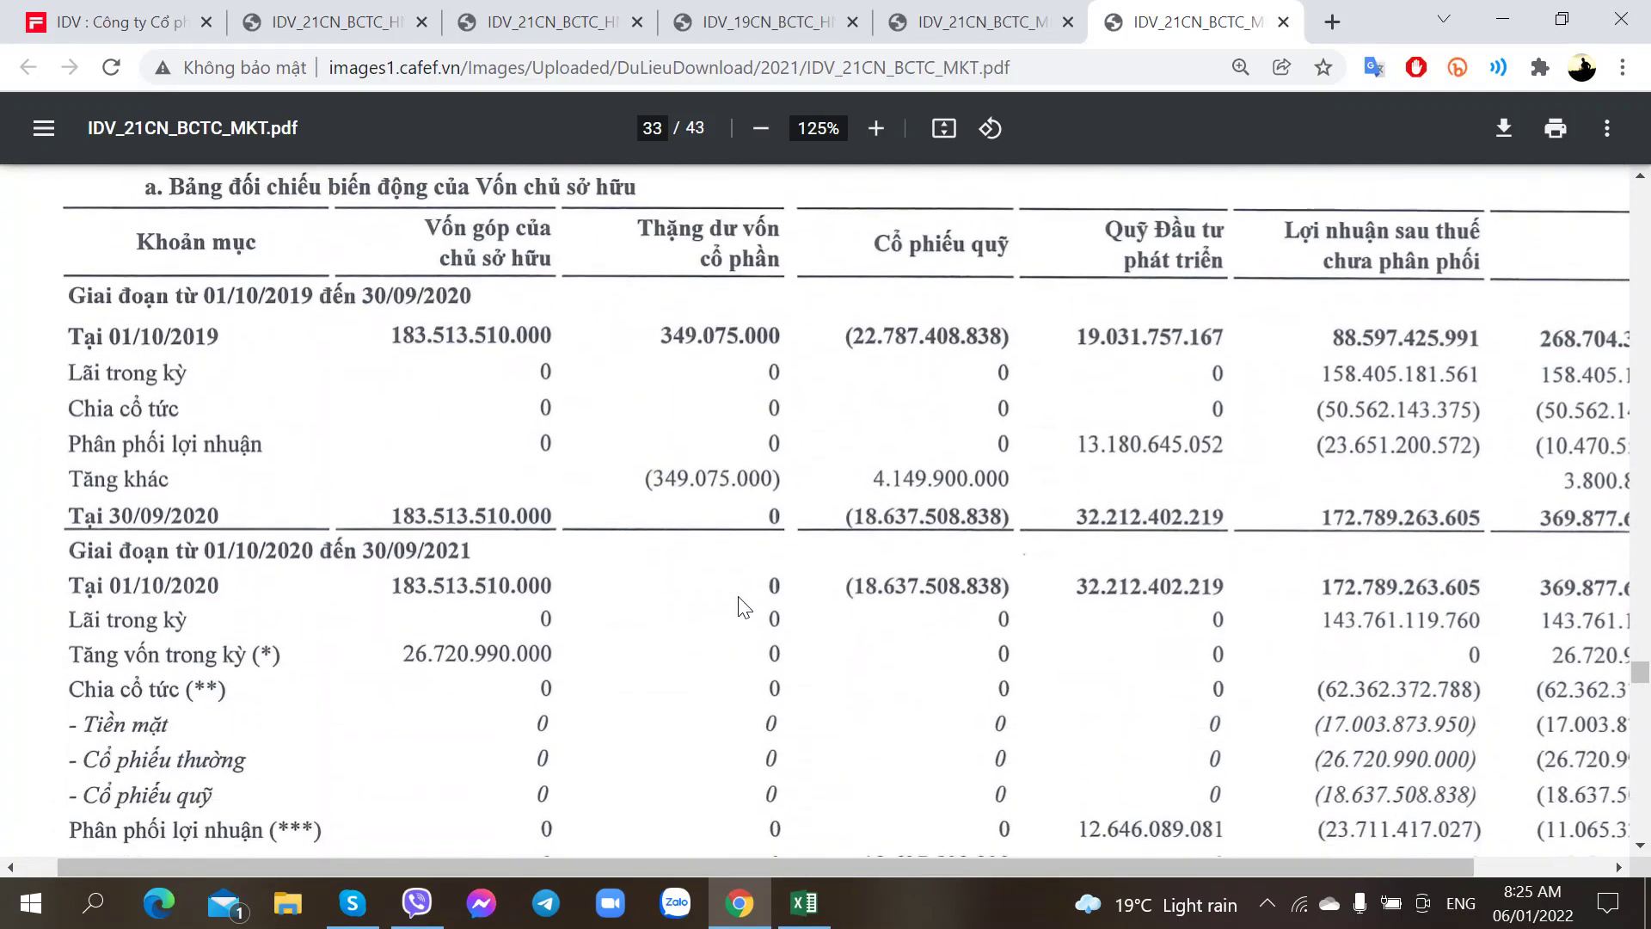
{"action": "scroll", "coordinate": [739, 600], "scroll_direction": "up", "scroll_amount": 10}
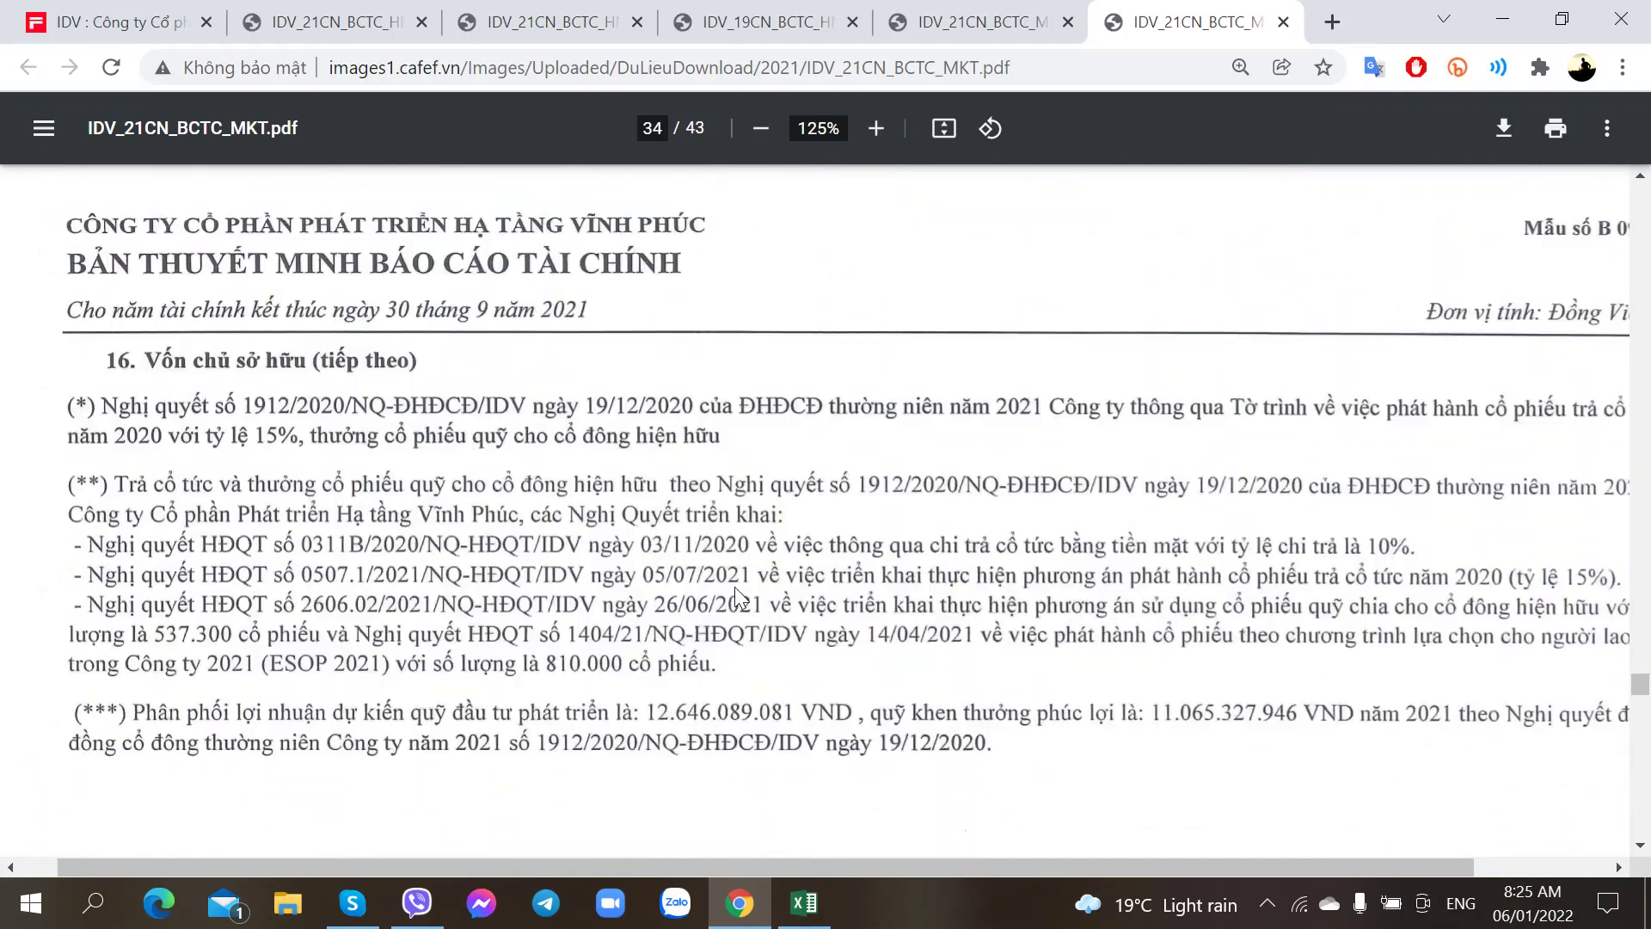
{"action": "scroll", "coordinate": [738, 593], "scroll_direction": "down", "scroll_amount": 9}
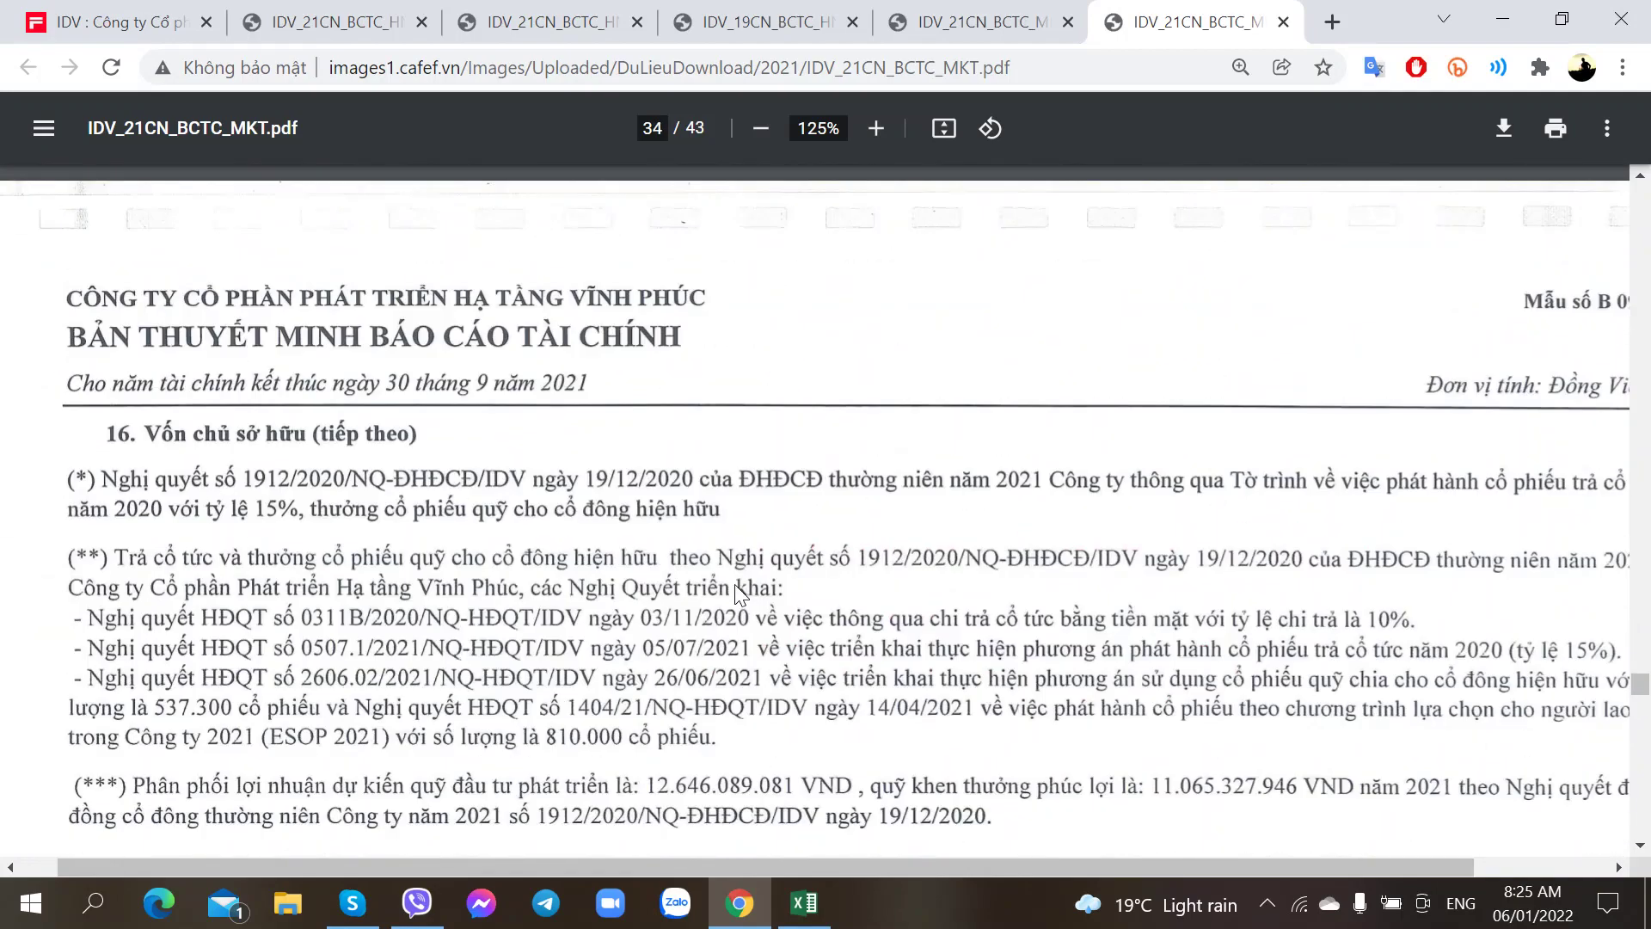
- Rotate the report counterclockwise so page 35 is upright and review the share counts and company funds in note 16
{"action": "scroll", "coordinate": [735, 592], "scroll_direction": "down", "scroll_amount": 10}
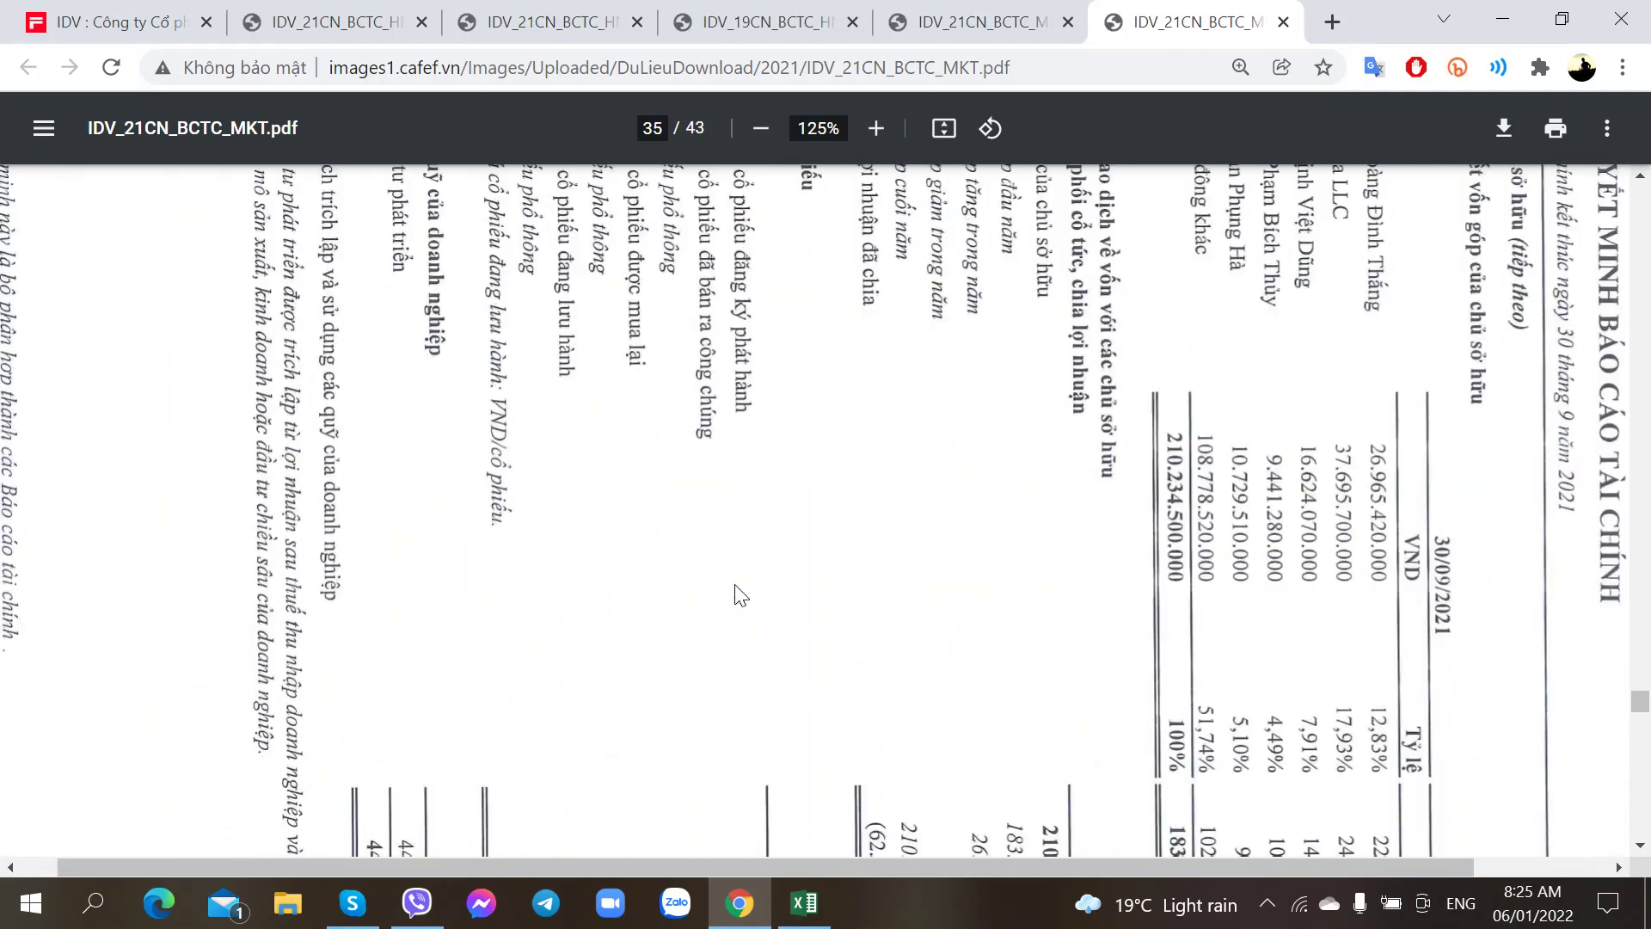
{"action": "scroll", "coordinate": [738, 593], "scroll_direction": "up", "scroll_amount": 2}
{"action": "right_click", "coordinate": [738, 592]}
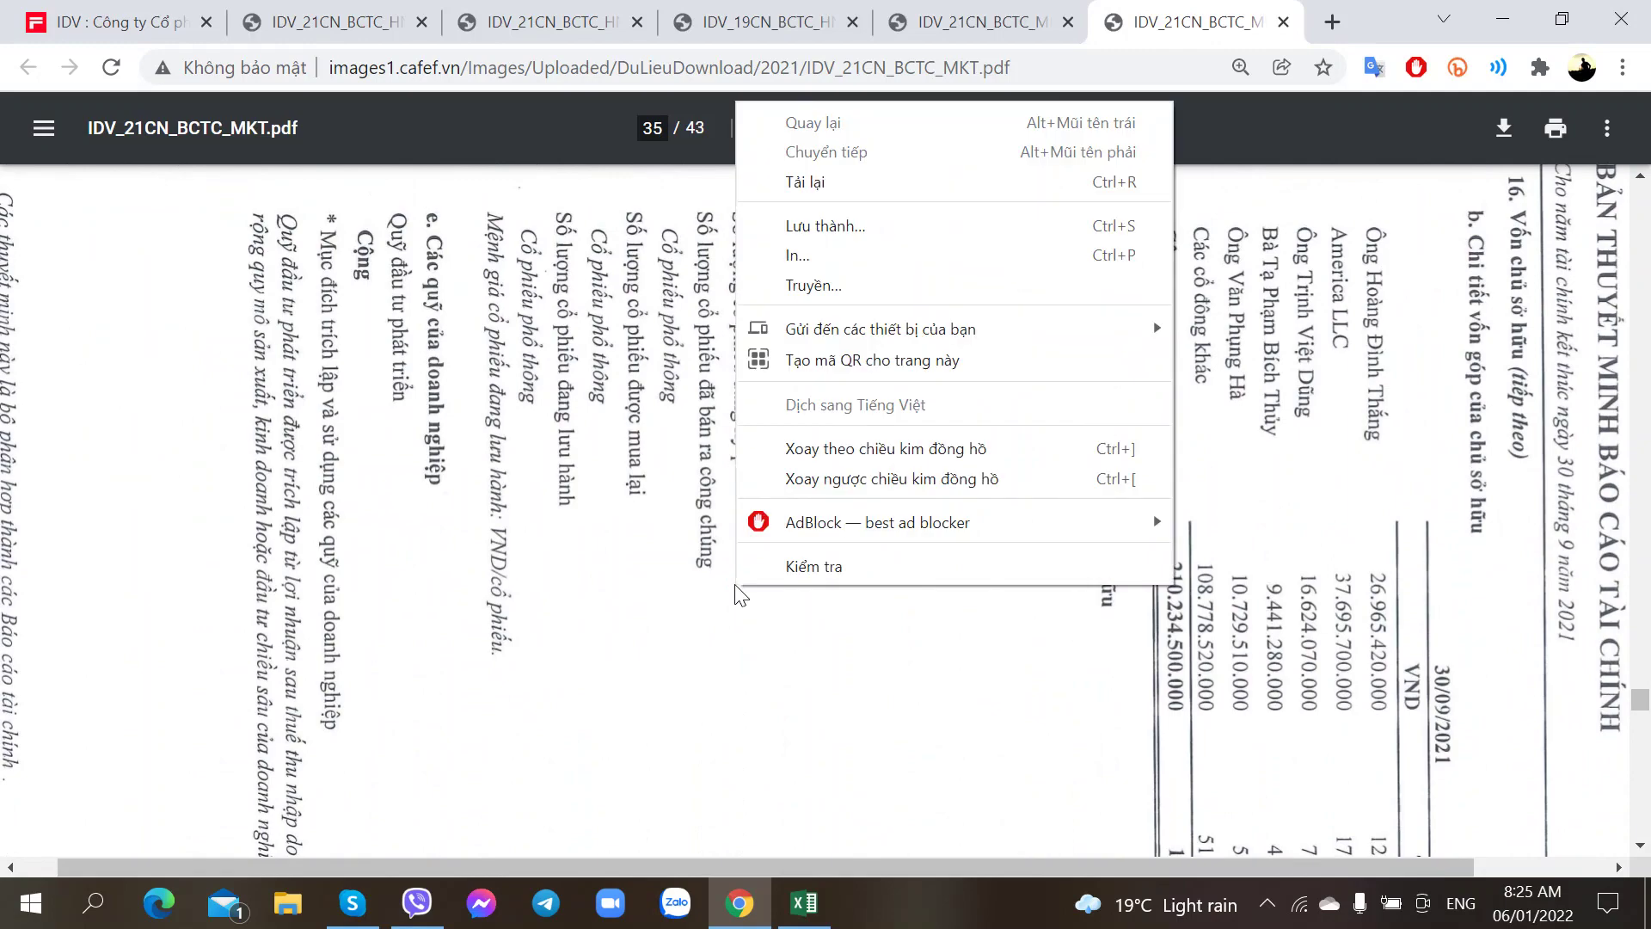
{"action": "left_click", "coordinate": [817, 479]}
{"action": "scroll", "coordinate": [744, 540], "scroll_direction": "down", "scroll_amount": 9}
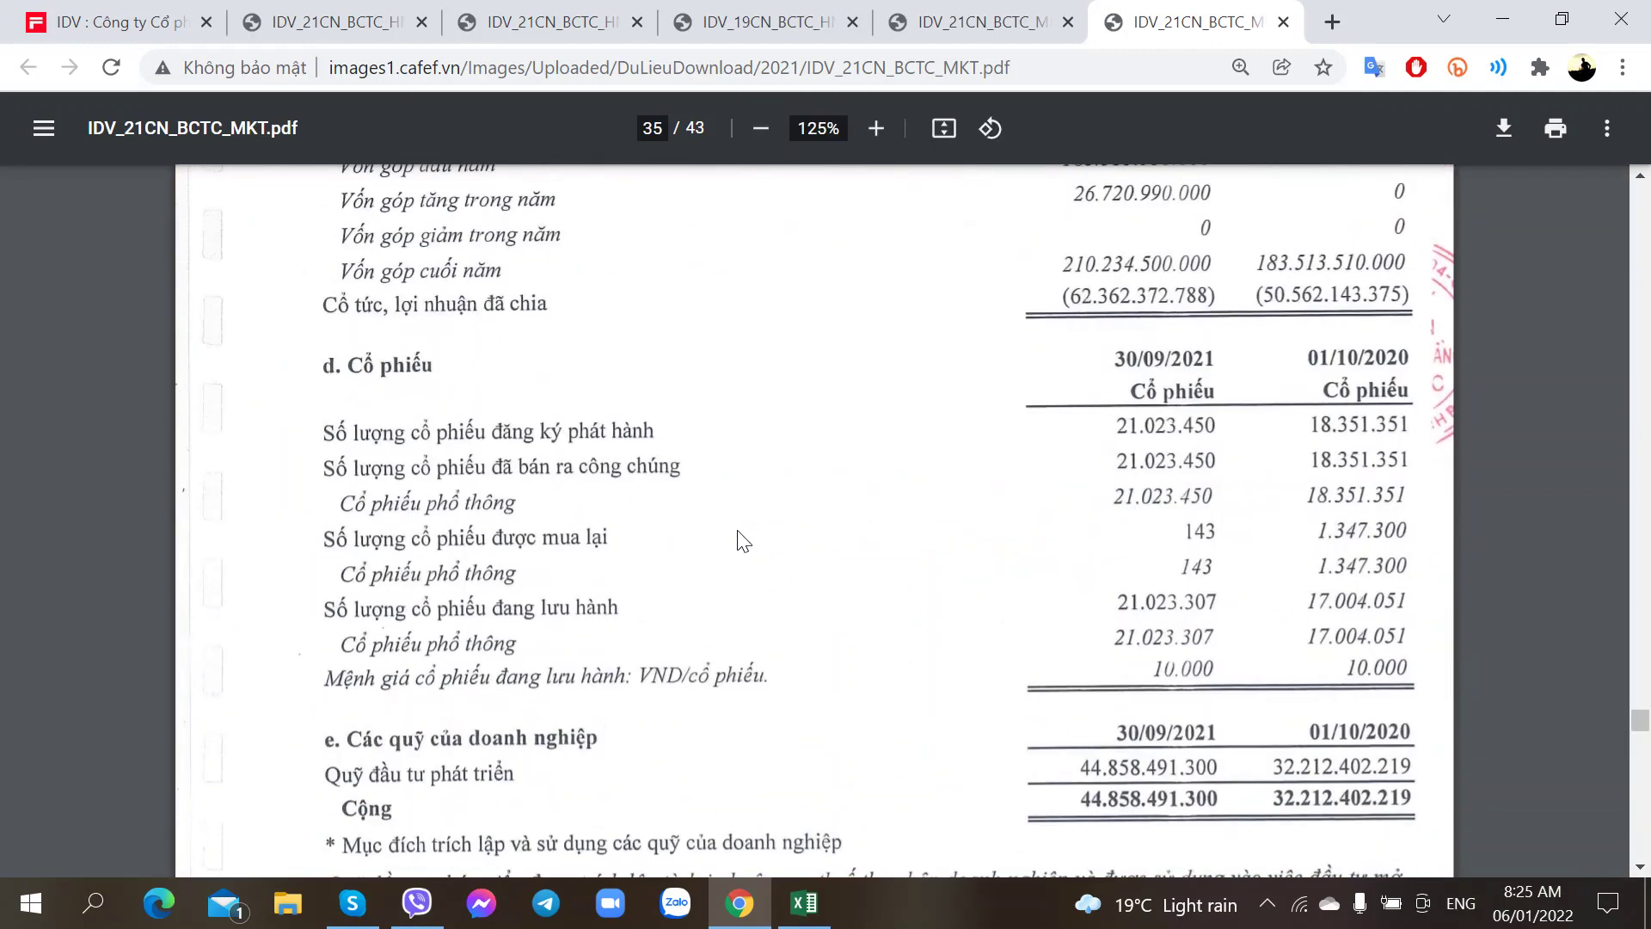
{"action": "scroll", "coordinate": [744, 540], "scroll_direction": "down", "scroll_amount": 7}
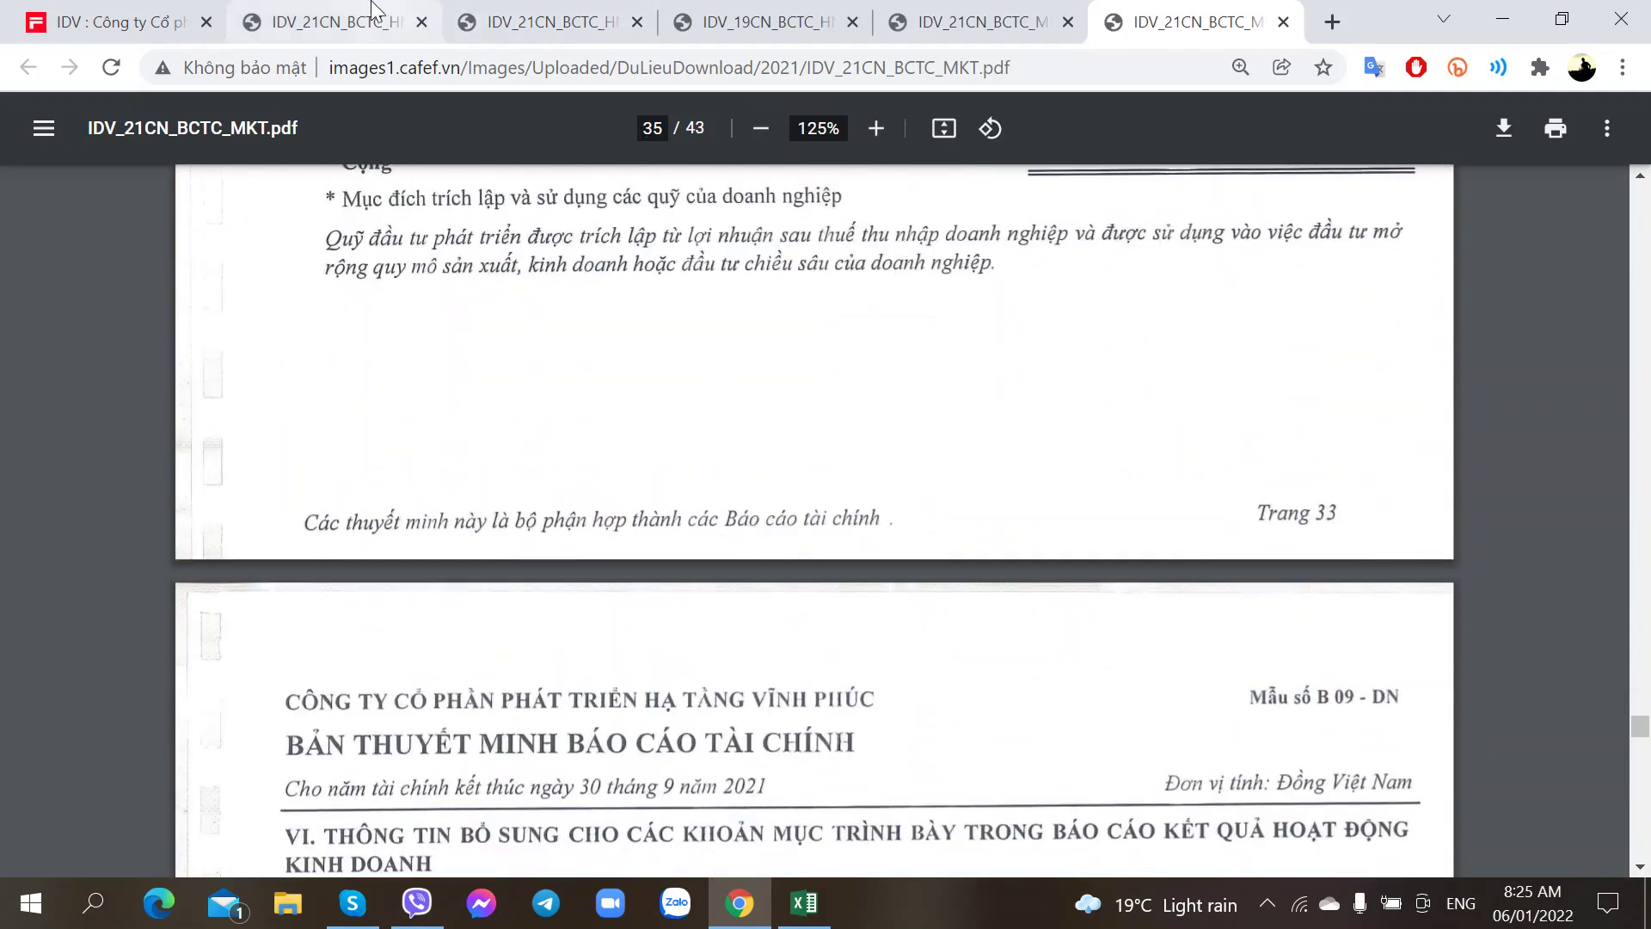
- Switch to the consolidated report IDV_21CN_BCTC_HNKT.pdf and view the income statement on page 10
{"action": "left_click", "coordinate": [361, 22]}
{"action": "scroll", "coordinate": [747, 514], "scroll_direction": "down", "scroll_amount": 12}
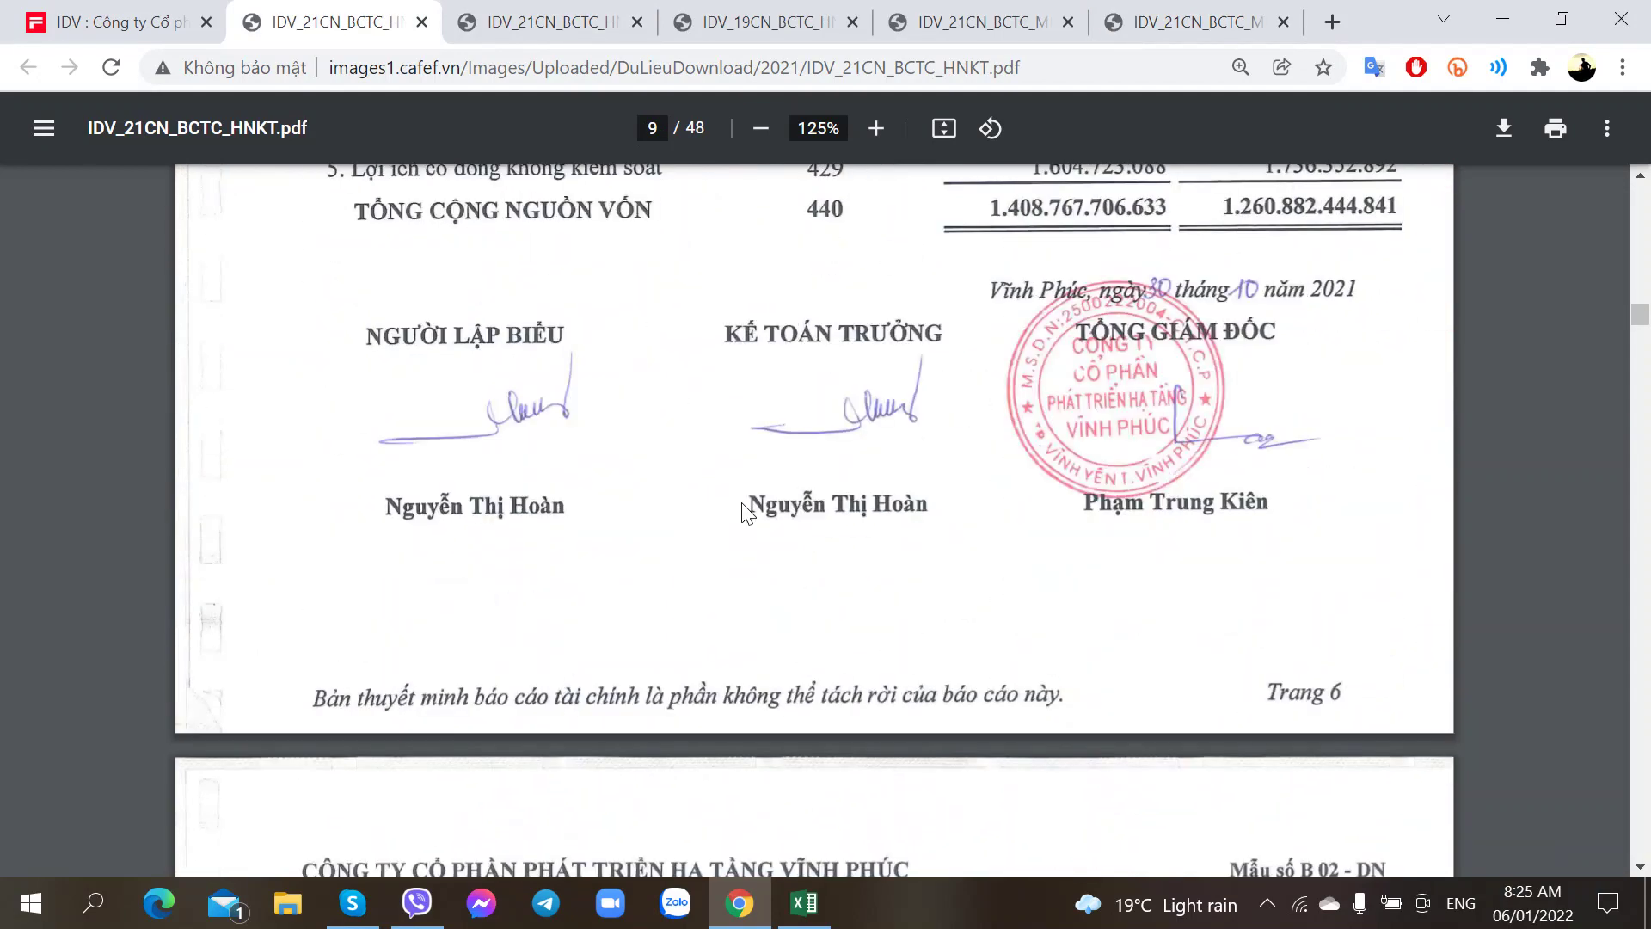
{"action": "scroll", "coordinate": [742, 502], "scroll_direction": "down", "scroll_amount": 8}
{"action": "scroll", "coordinate": [741, 502], "scroll_direction": "down", "scroll_amount": 2}
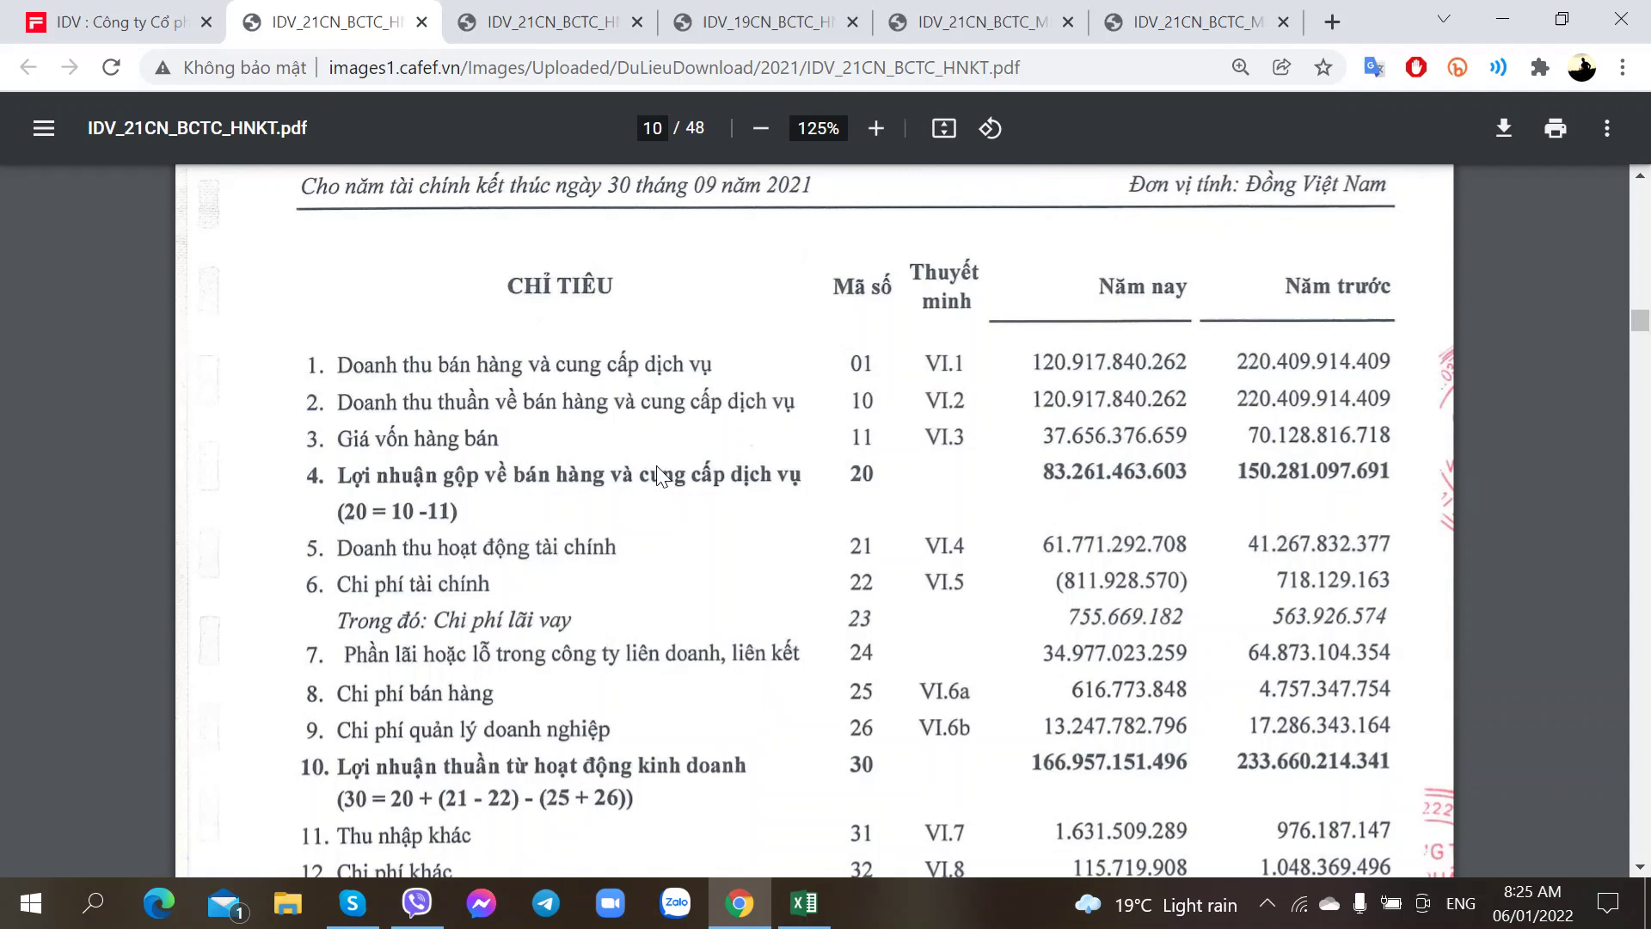
- Switch to the IDV workbook in Excel and enter the heading "Báo cáo Kết quả Kinh doanh" in B373
{"action": "left_click", "coordinate": [804, 903]}
{"action": "left_click", "coordinate": [166, 602]}
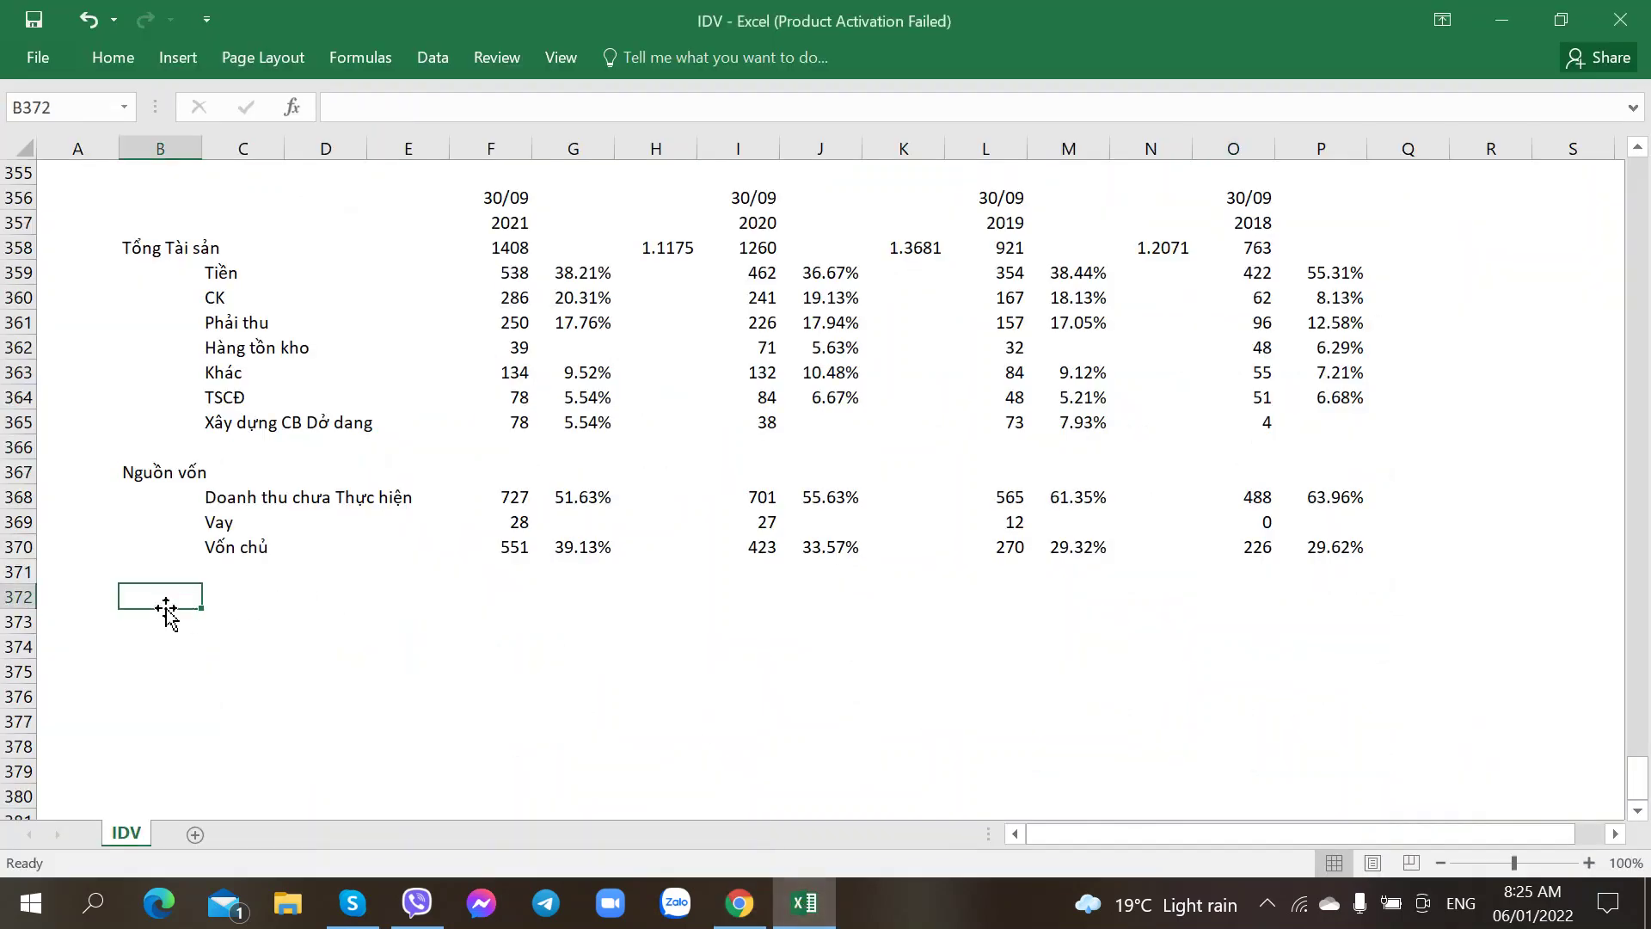
{"action": "left_click", "coordinate": [170, 621]}
{"action": "scroll", "coordinate": [172, 619], "scroll_direction": "up", "scroll_amount": 2}
{"action": "scroll", "coordinate": [172, 619], "scroll_direction": "down", "scroll_amount": 2}
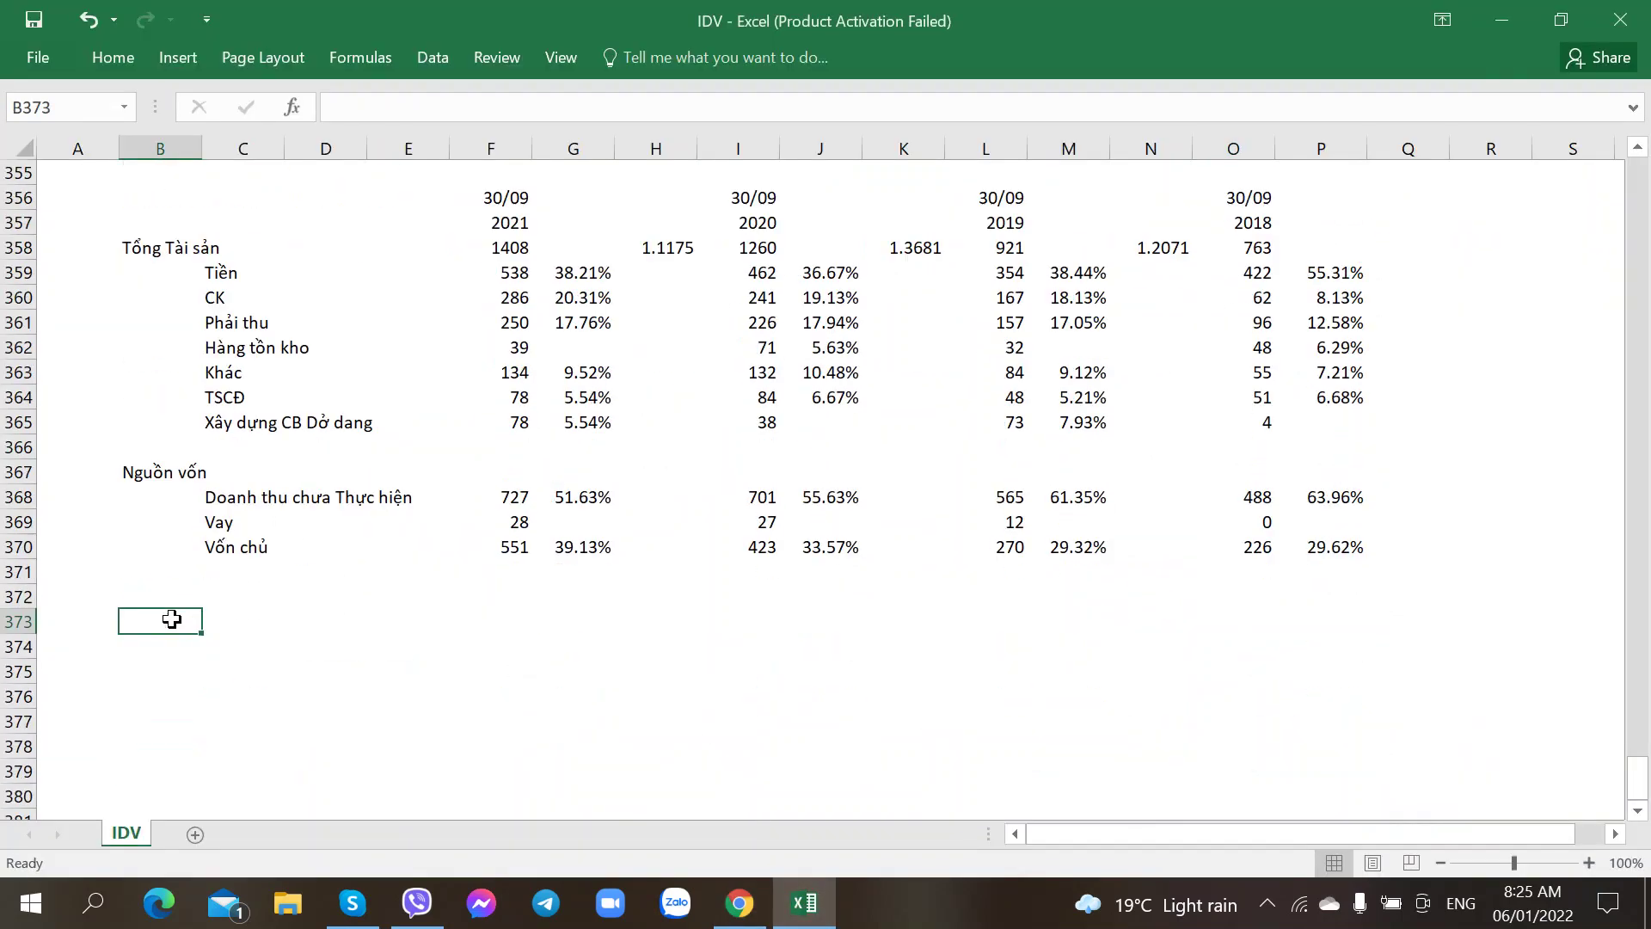
{"action": "scroll", "coordinate": [172, 619], "scroll_direction": "down", "scroll_amount": 1}
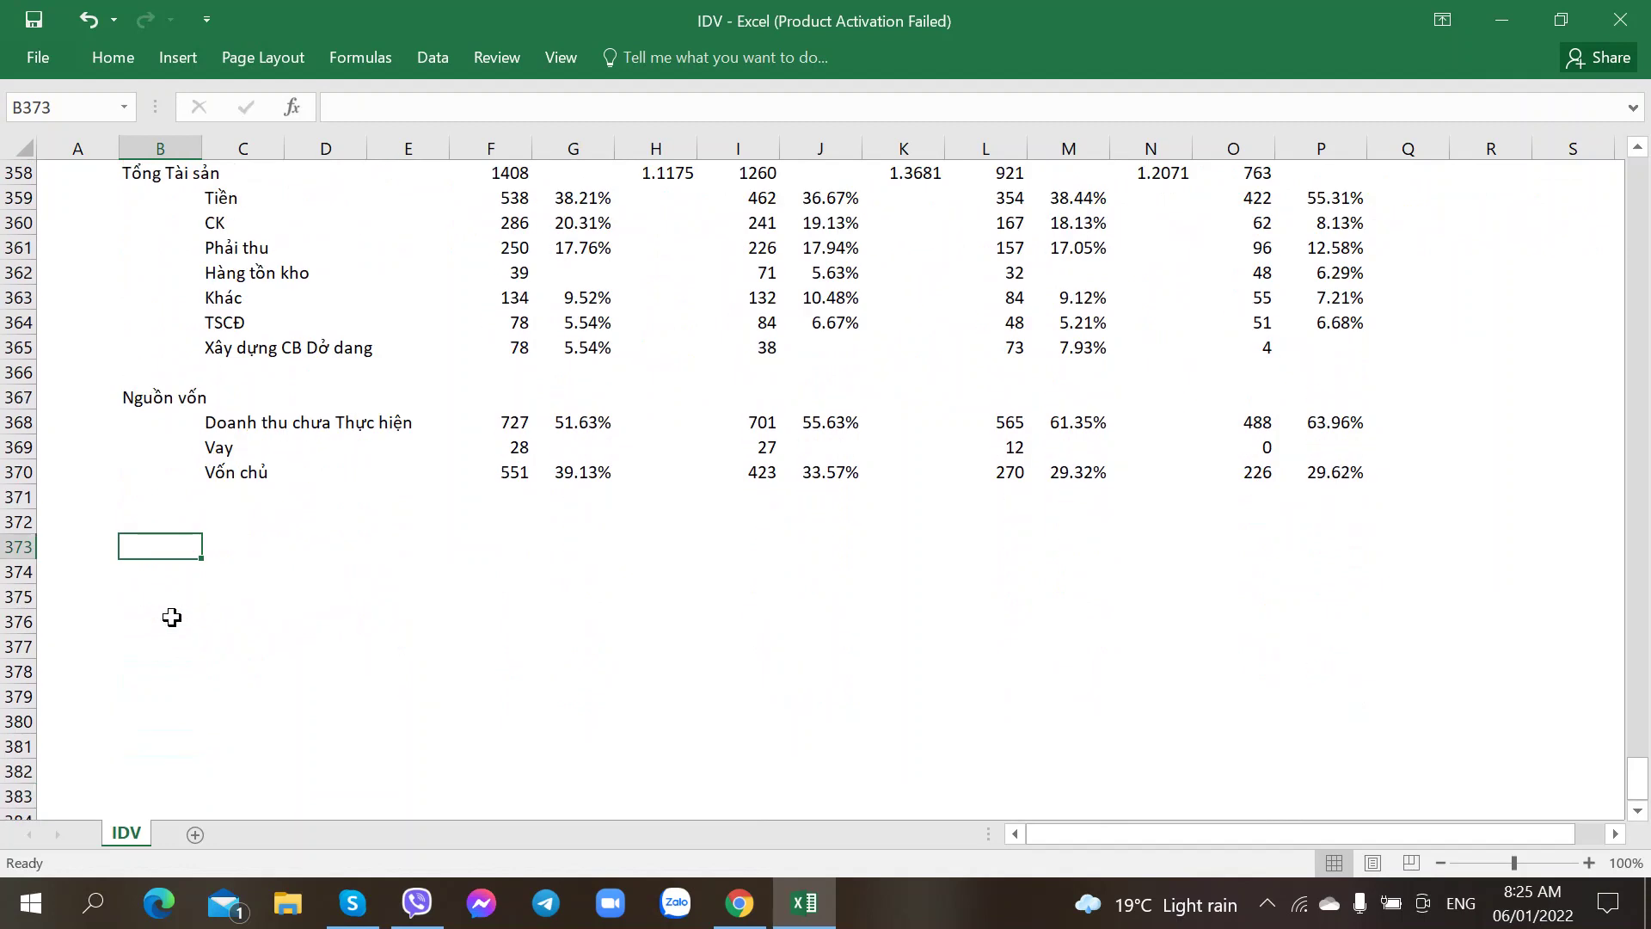
{"action": "type", "text": "Nguồ"}
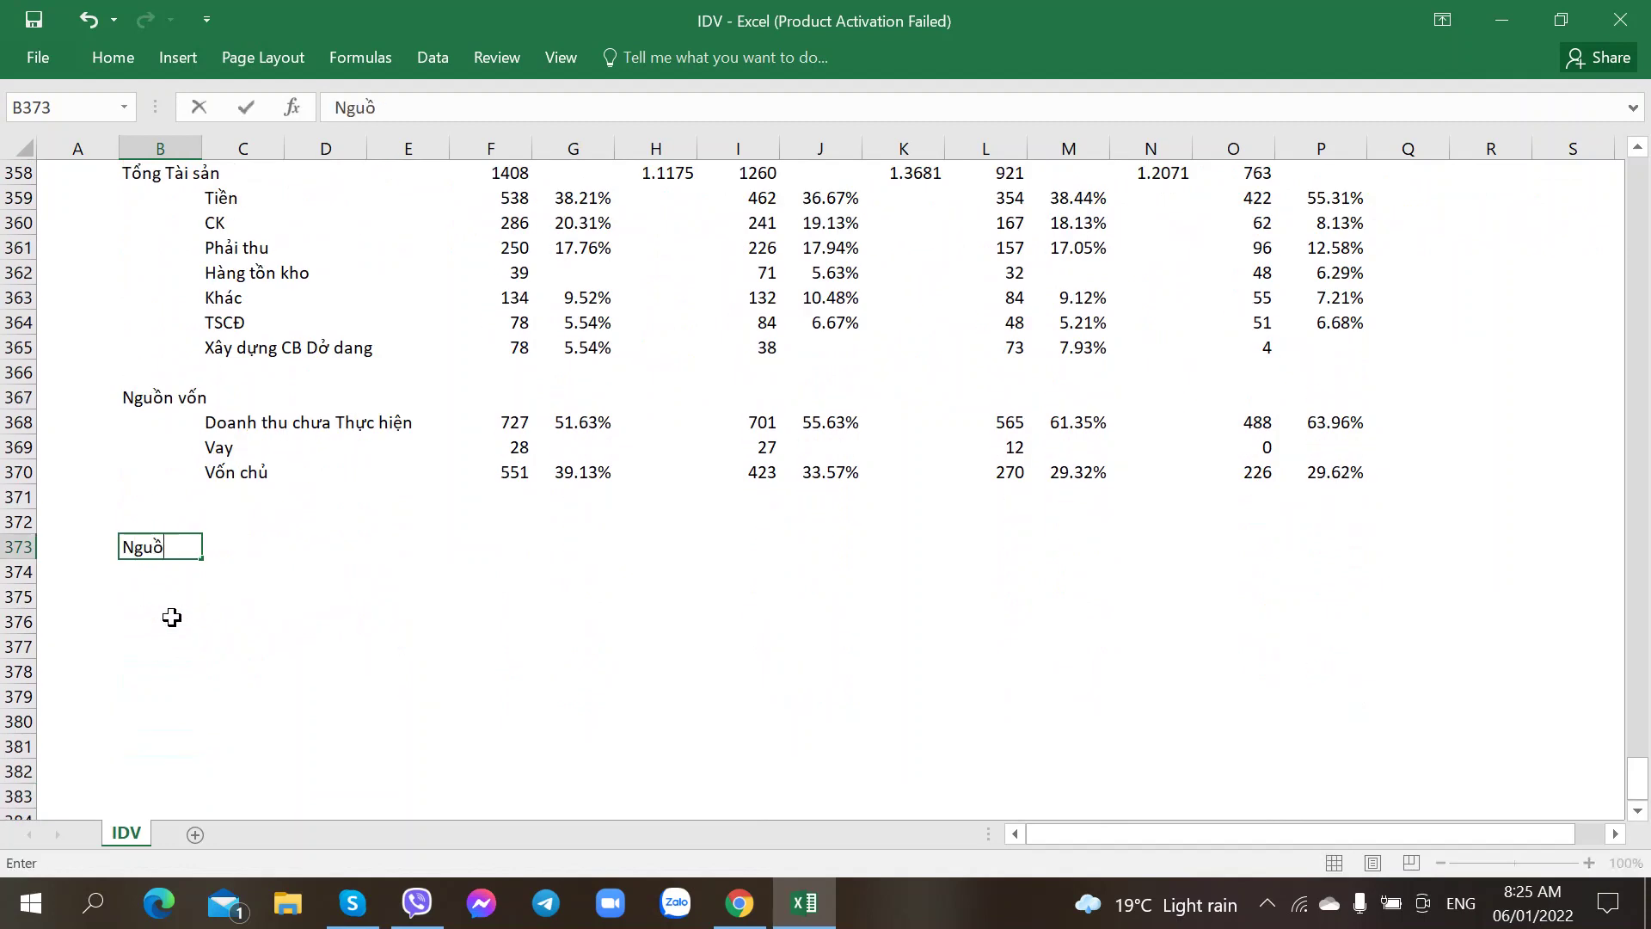
{"action": "key", "text": "BackSpace"}
{"action": "key", "text": "BackSpace"}
{"action": "key", "text": "BackSpace"}
{"action": "key", "text": "BackSpace"}
{"action": "type", "text": "Báo ca"}
{"action": "type", "text": "o K"}
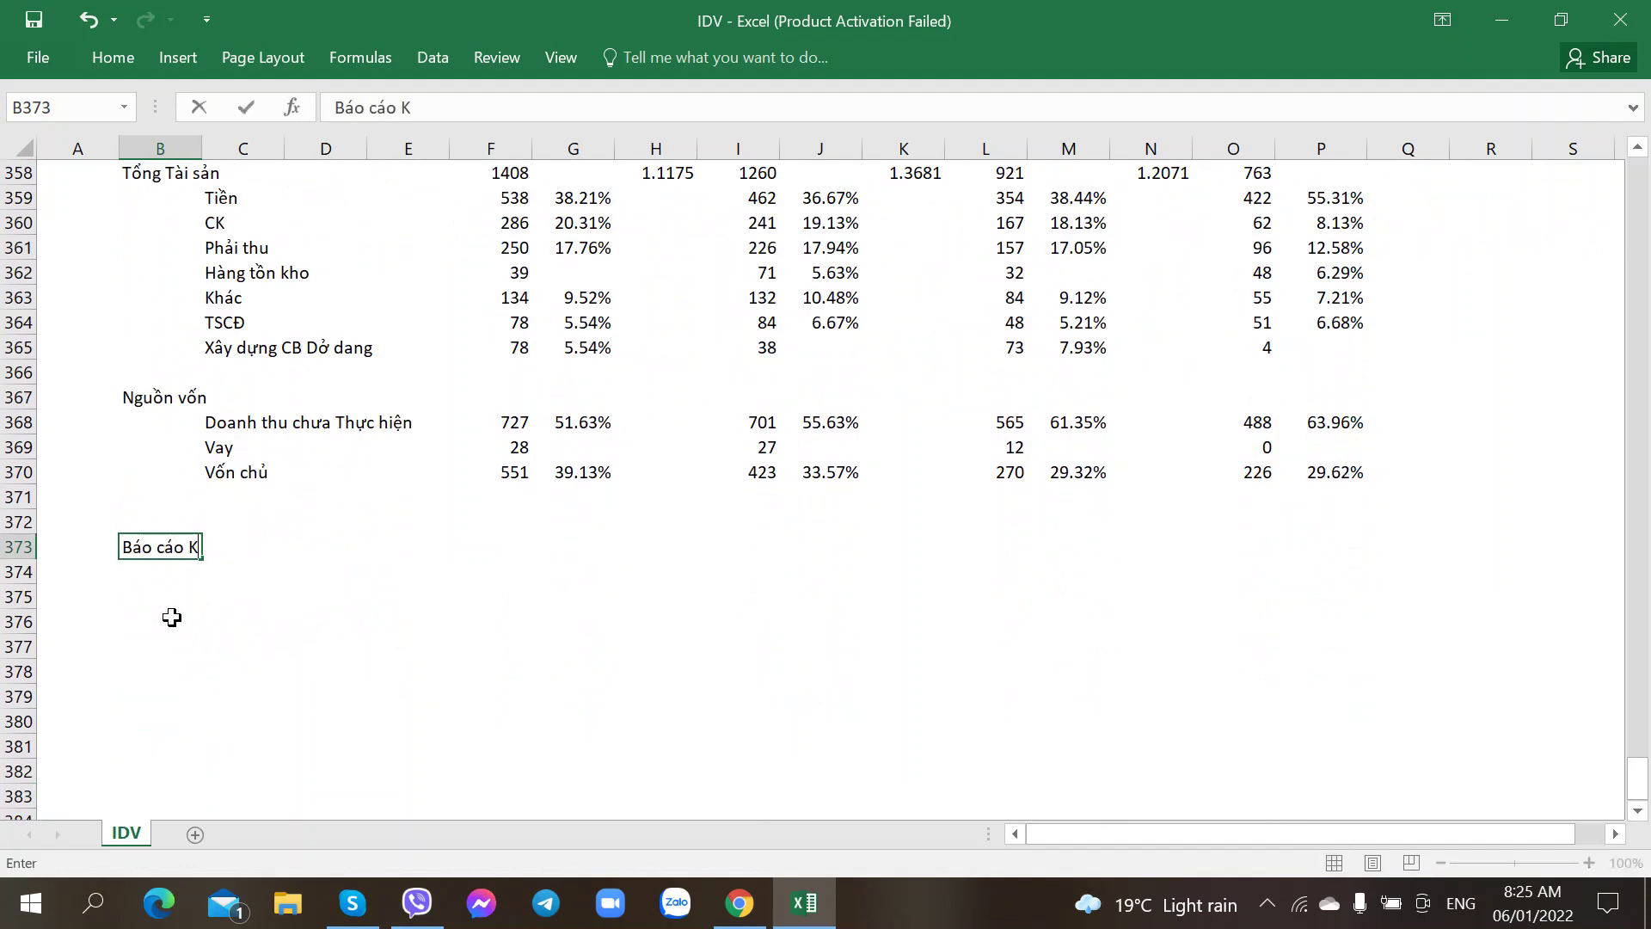
{"action": "type", "text": "ết quả Doa"}
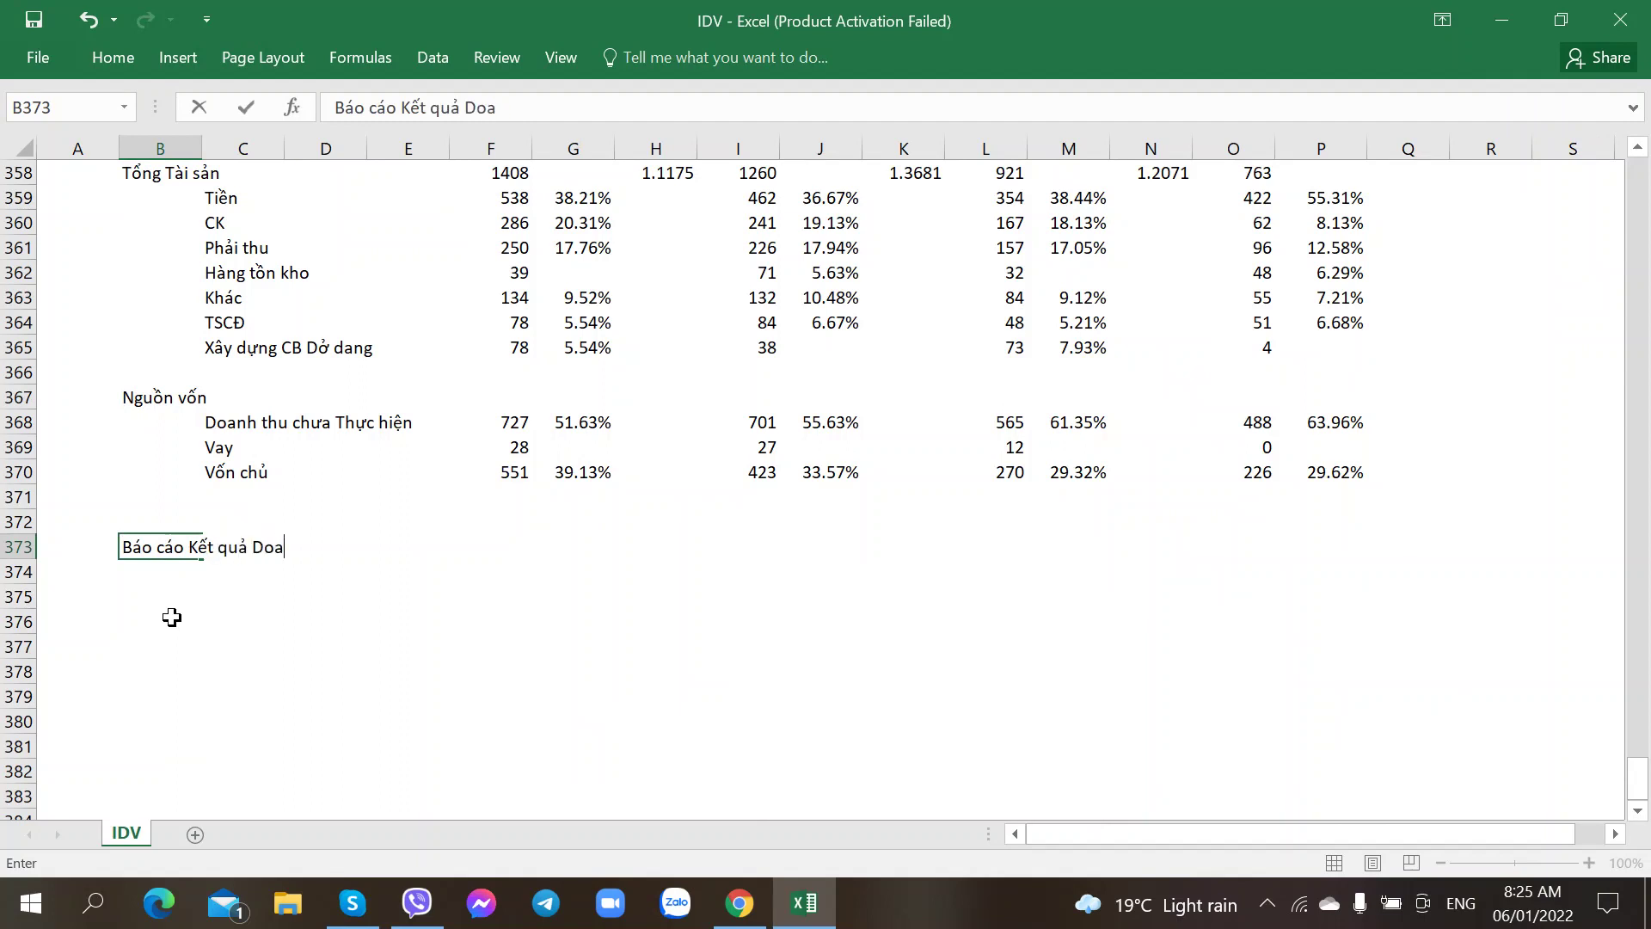
{"action": "key", "text": "BackSpace"}
{"action": "key", "text": "BackSpace"}
{"action": "key", "text": "BackSpace"}
{"action": "type", "text": "Kinh daonh"}
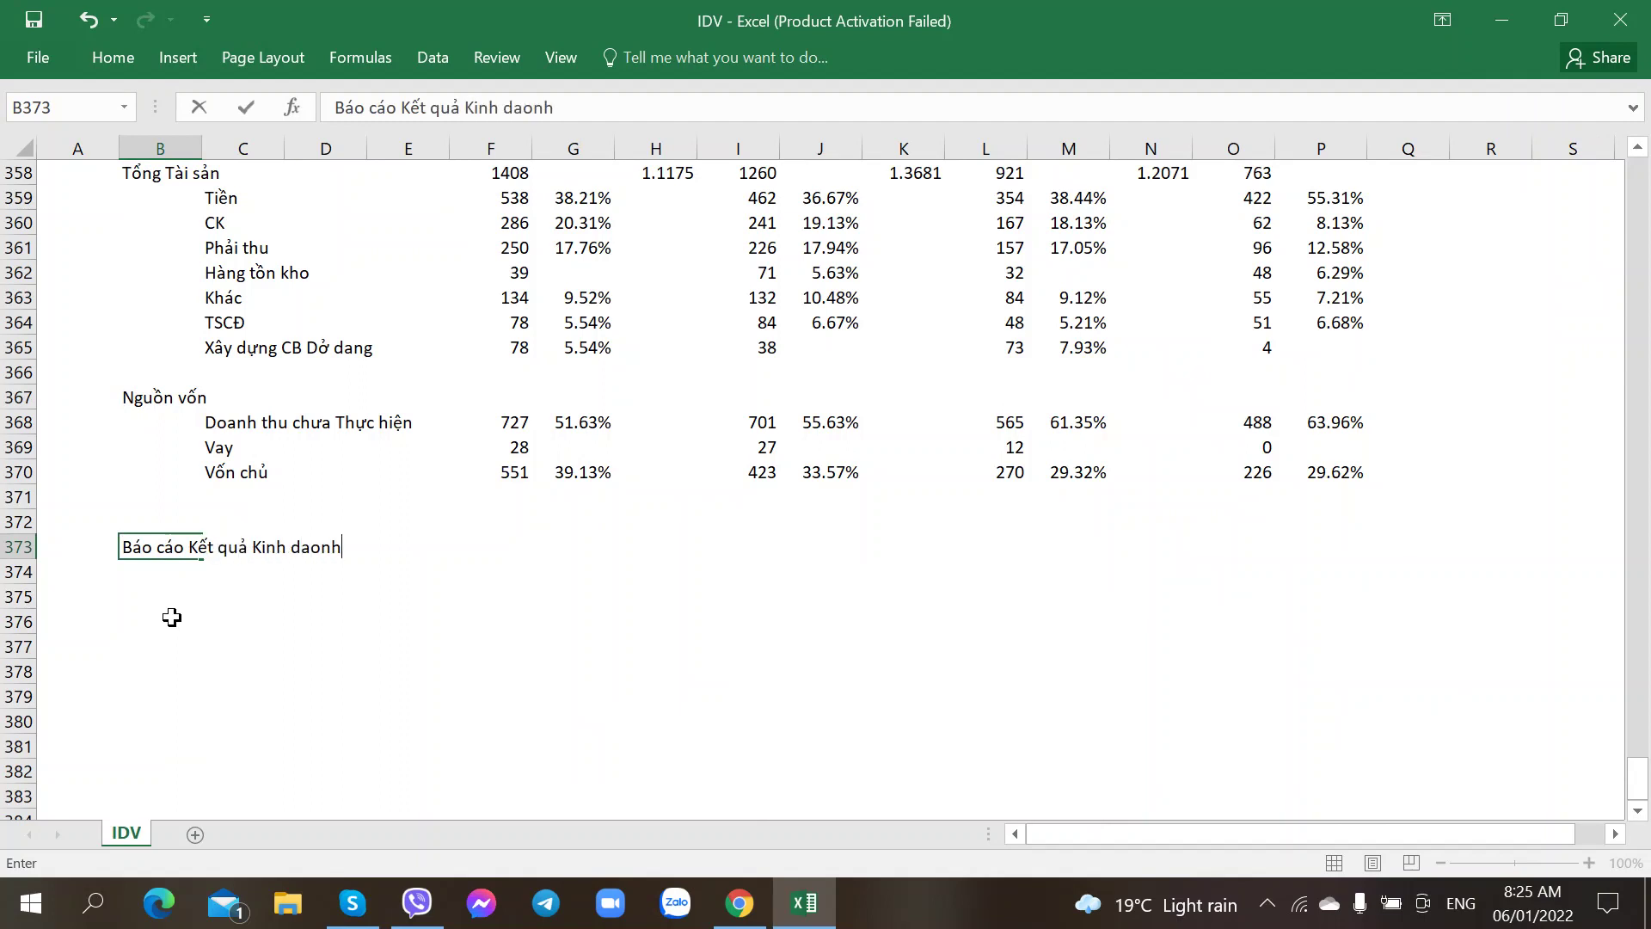
{"action": "key", "text": "BackSpace"}
{"action": "key", "text": "BackSpace"}
{"action": "key", "text": "BackSpace"}
{"action": "key", "text": "BackSpace"}
{"action": "type", "text": "oanh"}
{"action": "key", "text": "Return"}
- Enter the year headers 2021 in F373 and 2020 in I373 beside the income statement heading
{"action": "key", "text": "Right"}
{"action": "key", "text": "Right"}
{"action": "key", "text": "Right"}
{"action": "key", "text": "Right"}
{"action": "key", "text": "Up"}
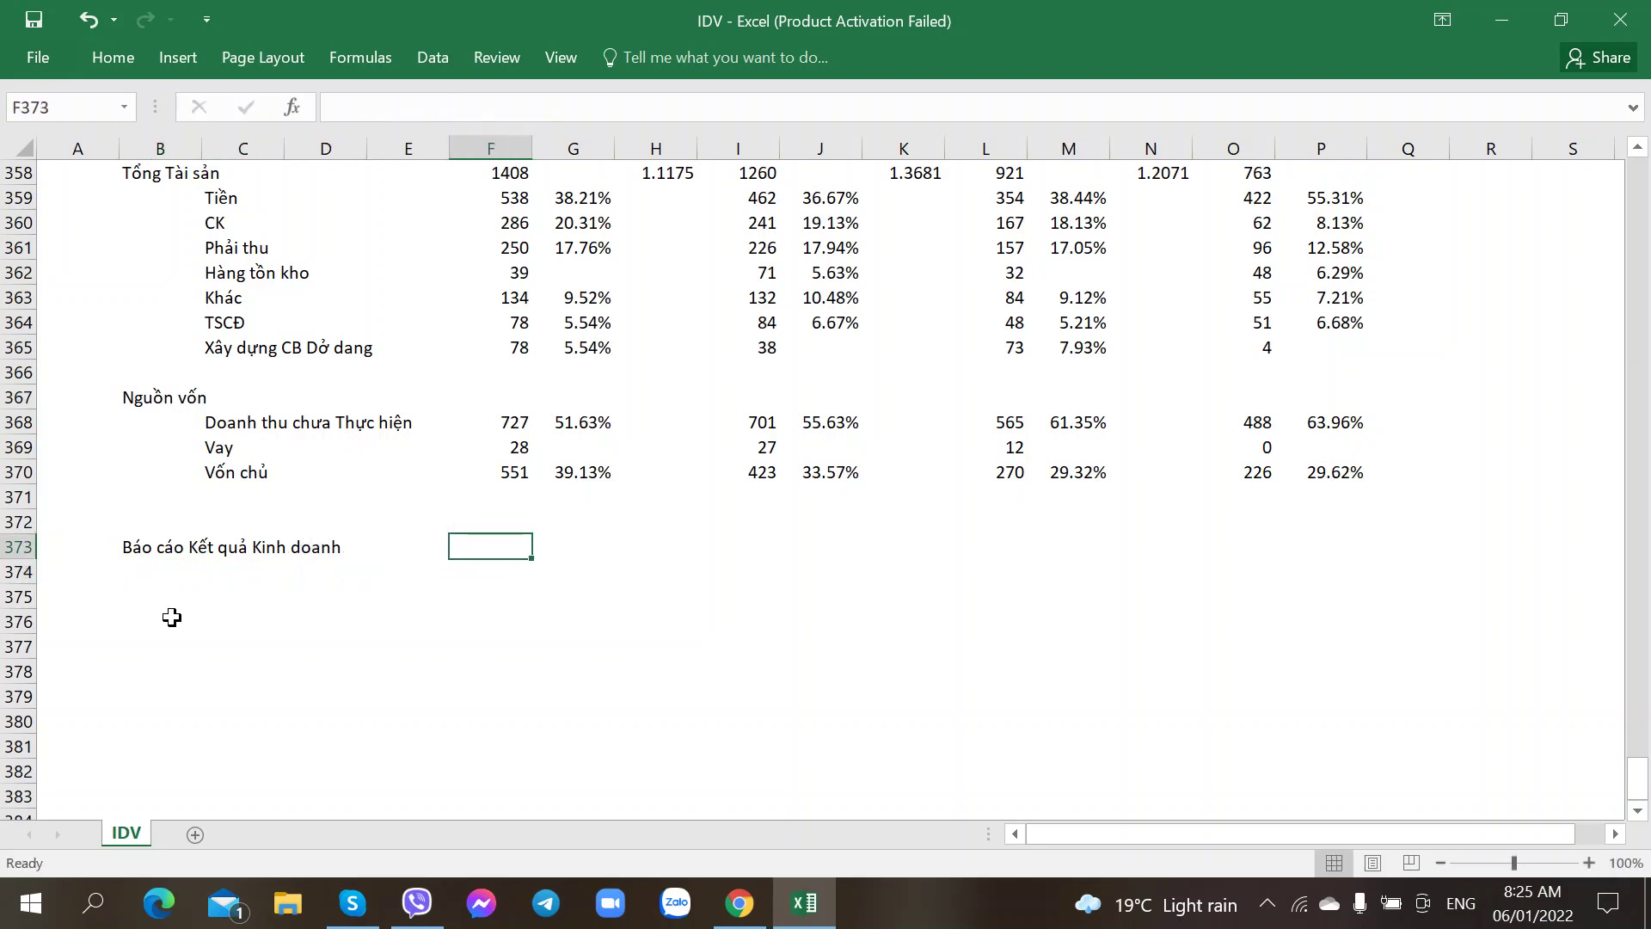
{"action": "type", "text": "2021"}
{"action": "key", "text": "Return"}
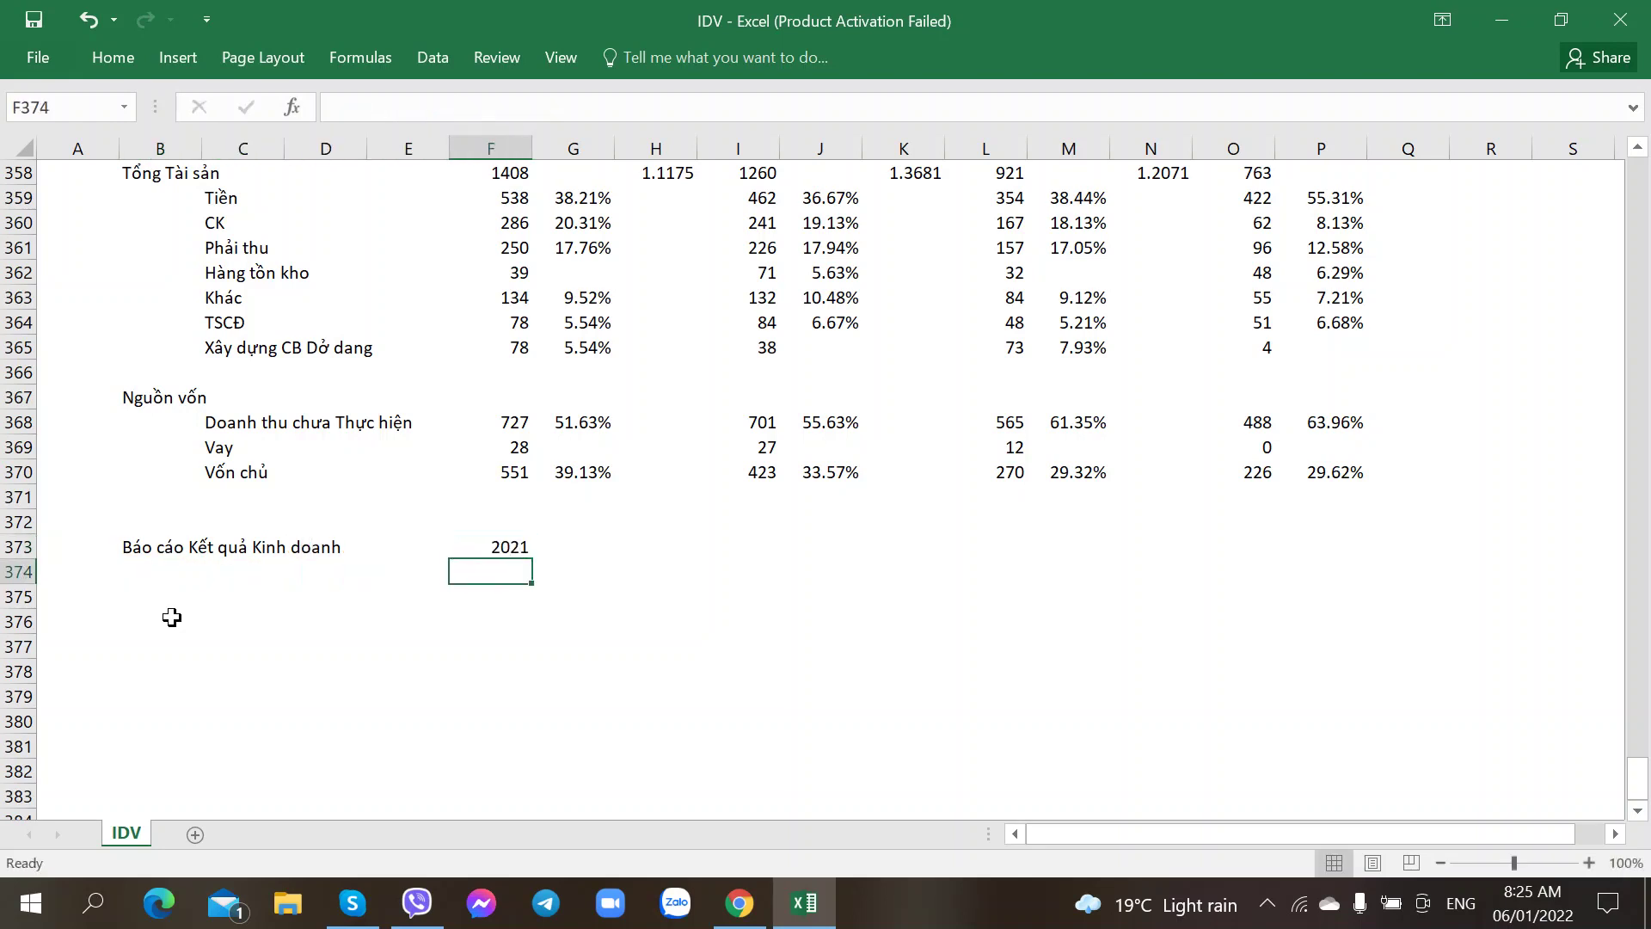
{"action": "key", "text": "Right"}
{"action": "key", "text": "Right"}
{"action": "key", "text": "Right"}
{"action": "key", "text": "Right"}
{"action": "key", "text": "Up"}
{"action": "key", "text": "Left"}
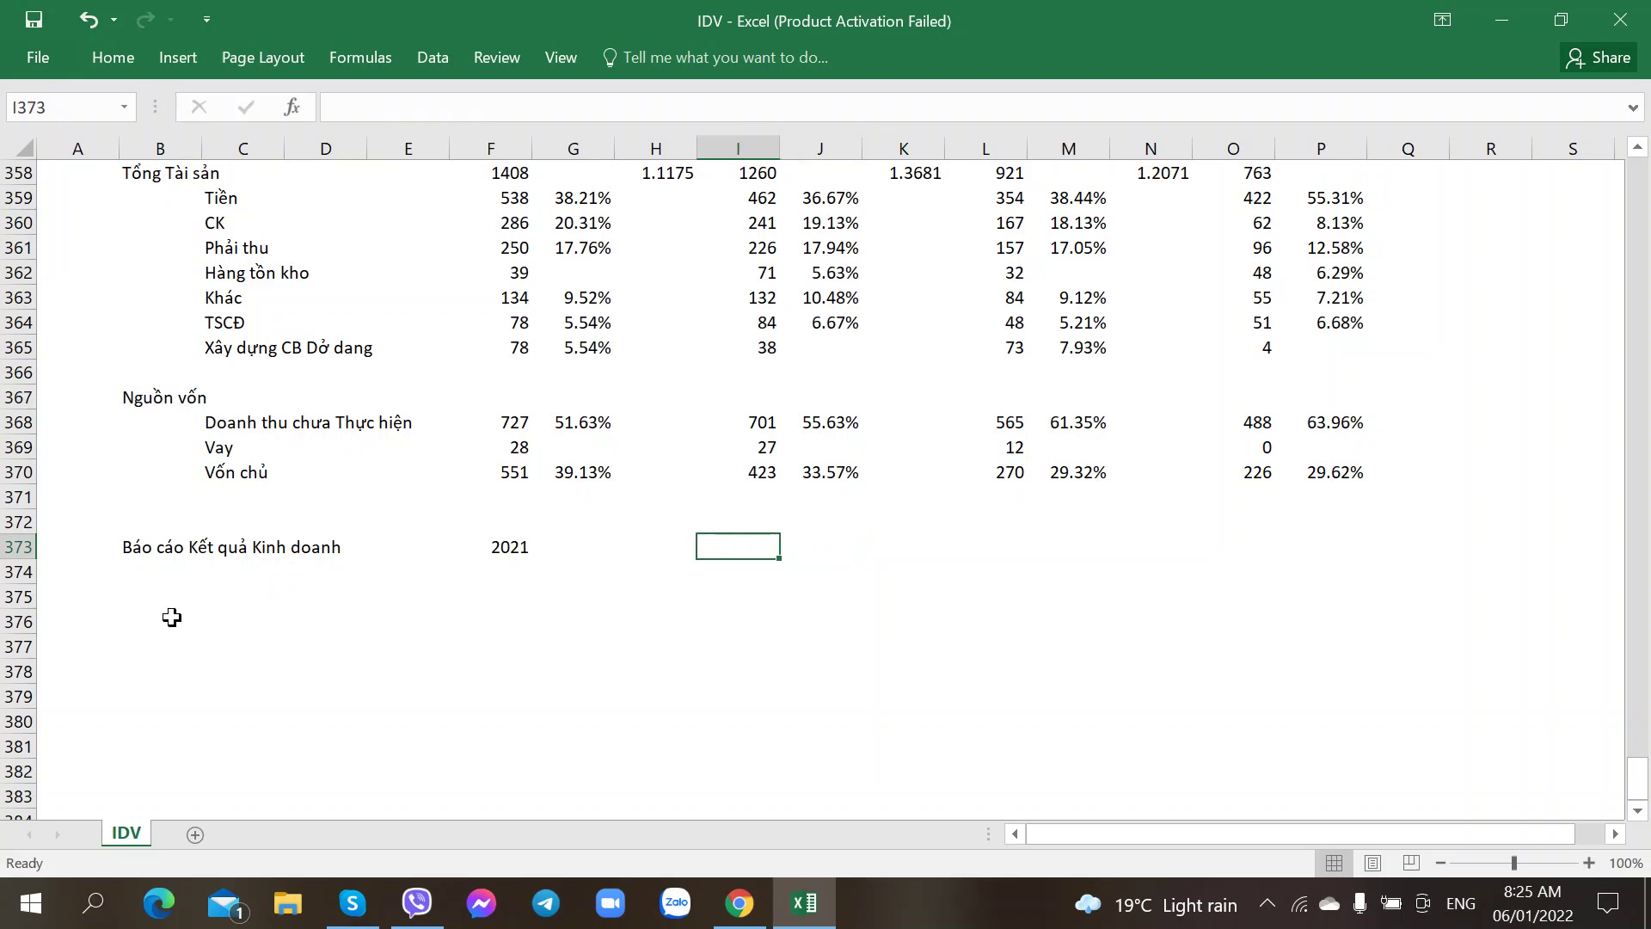
{"action": "type", "text": "20"}
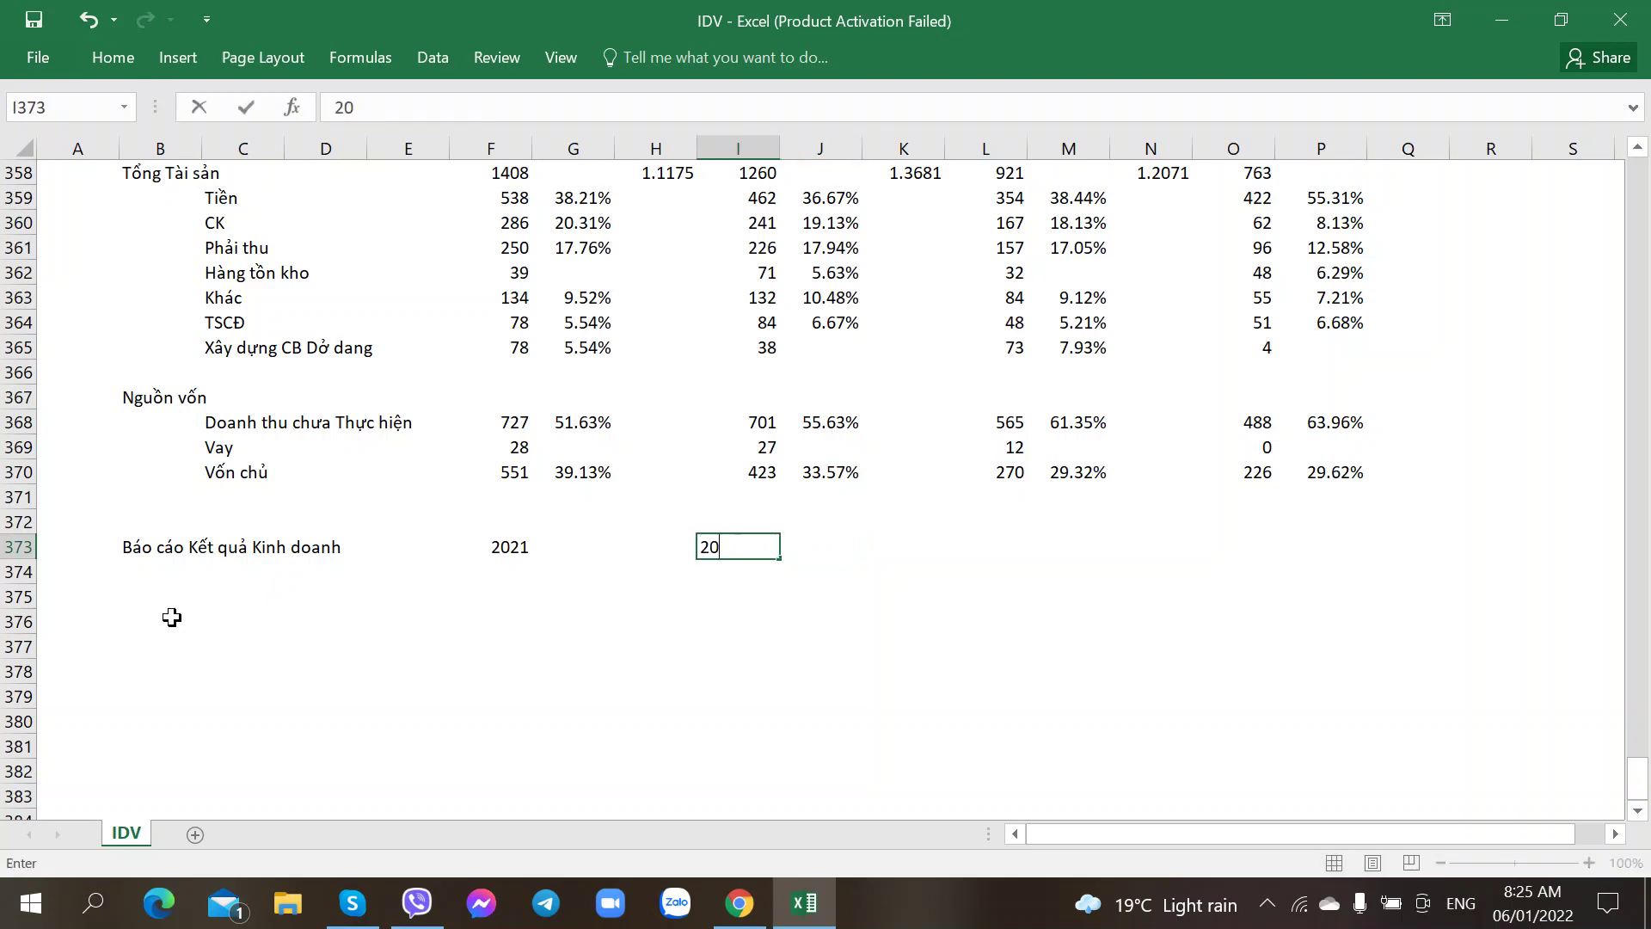
{"action": "type", "text": "20"}
{"action": "key", "text": "Right"}
- Add the year headers 2019 in L373 and 2018 in O373
{"action": "key", "text": "Right"}
{"action": "key", "text": "Right"}
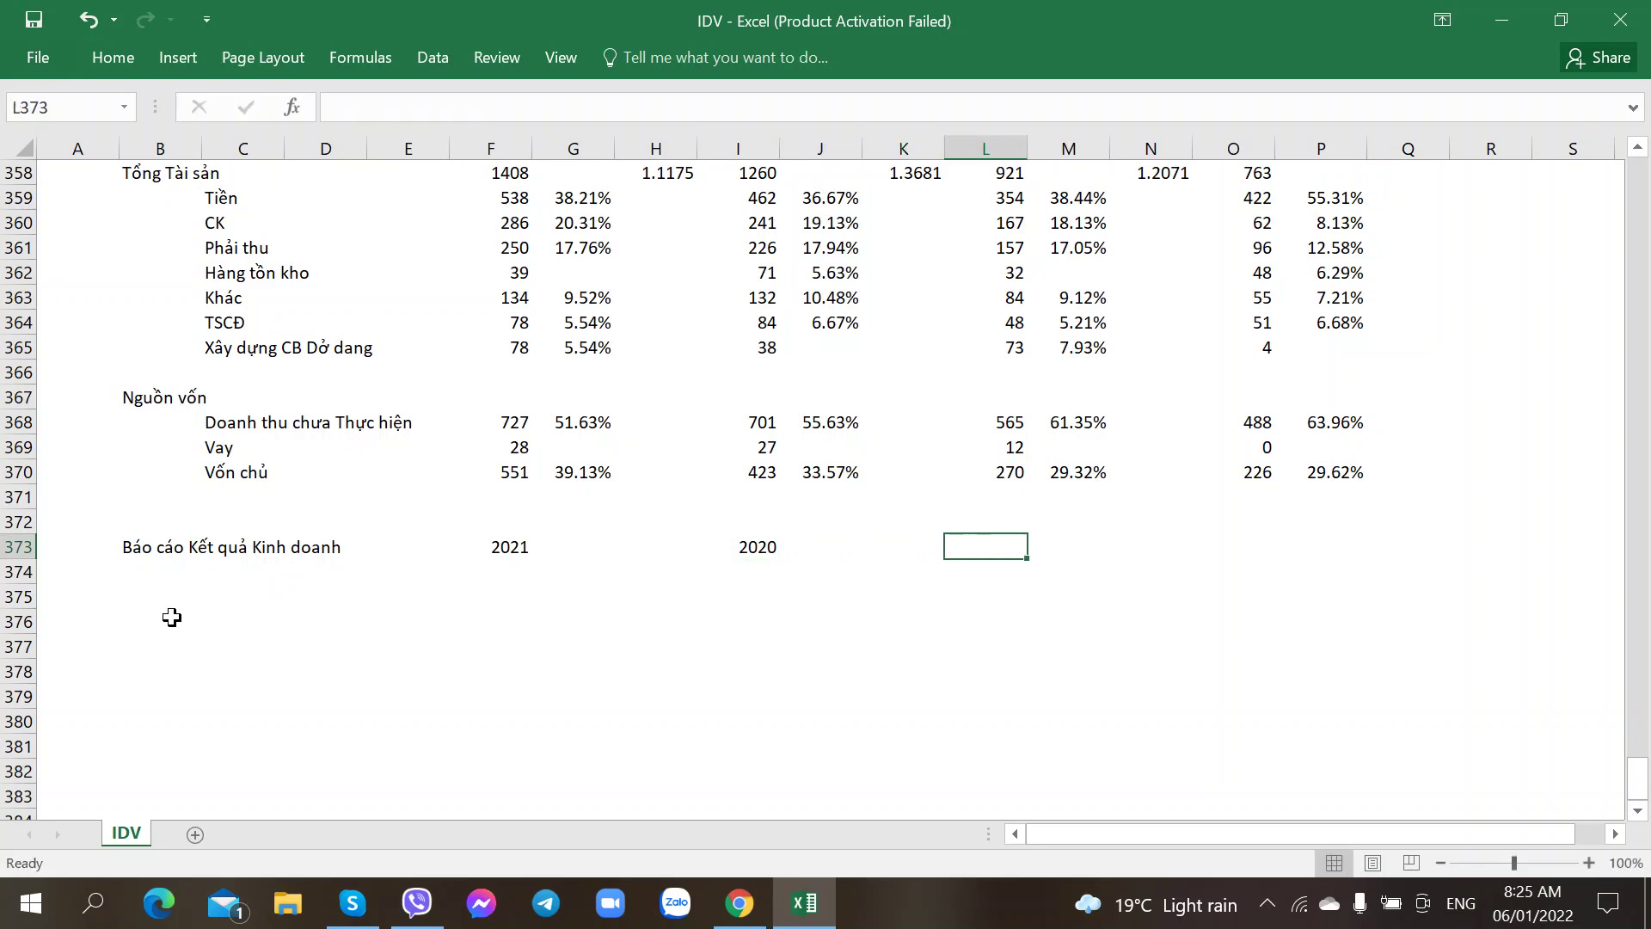
{"action": "type", "text": "2019"}
{"action": "key", "text": "ctrl+Return"}
{"action": "key", "text": "Right"}
{"action": "key", "text": "Right"}
{"action": "key", "text": "Right"}
{"action": "type", "text": "20"}
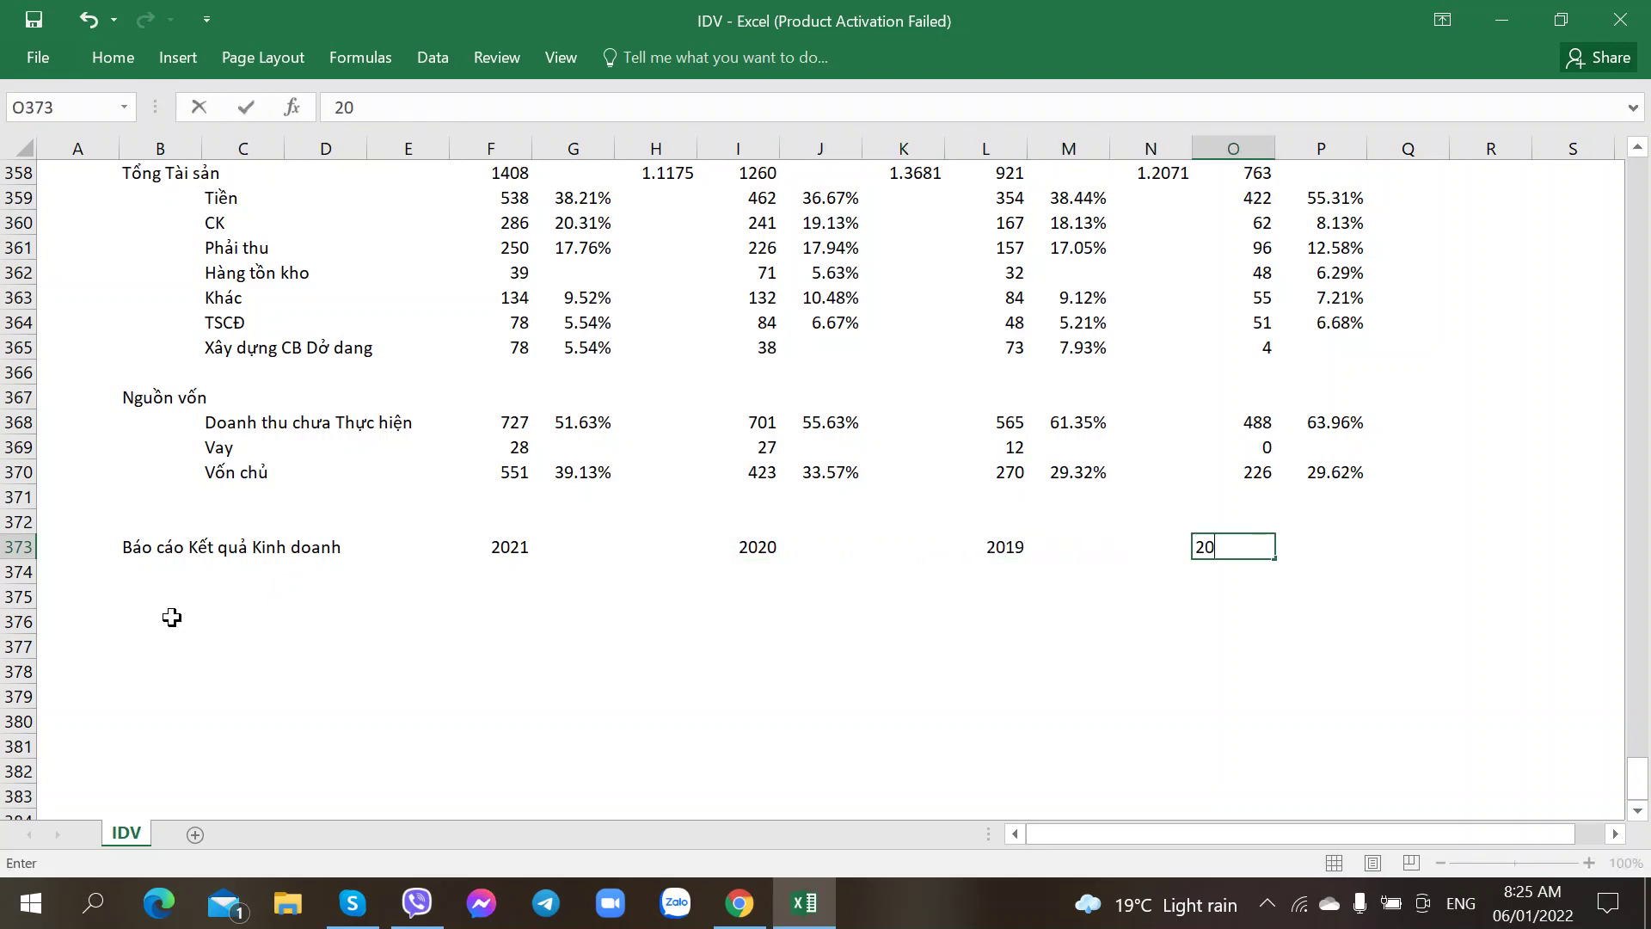
{"action": "type", "text": "18"}
{"action": "key", "text": "Right"}
- Enter the row labels "Doanh thu Thuần", "Giá vốn" and "Lãi Gộp" in C374 to C376 below the income statement heading
{"action": "left_click", "coordinate": [217, 563]}
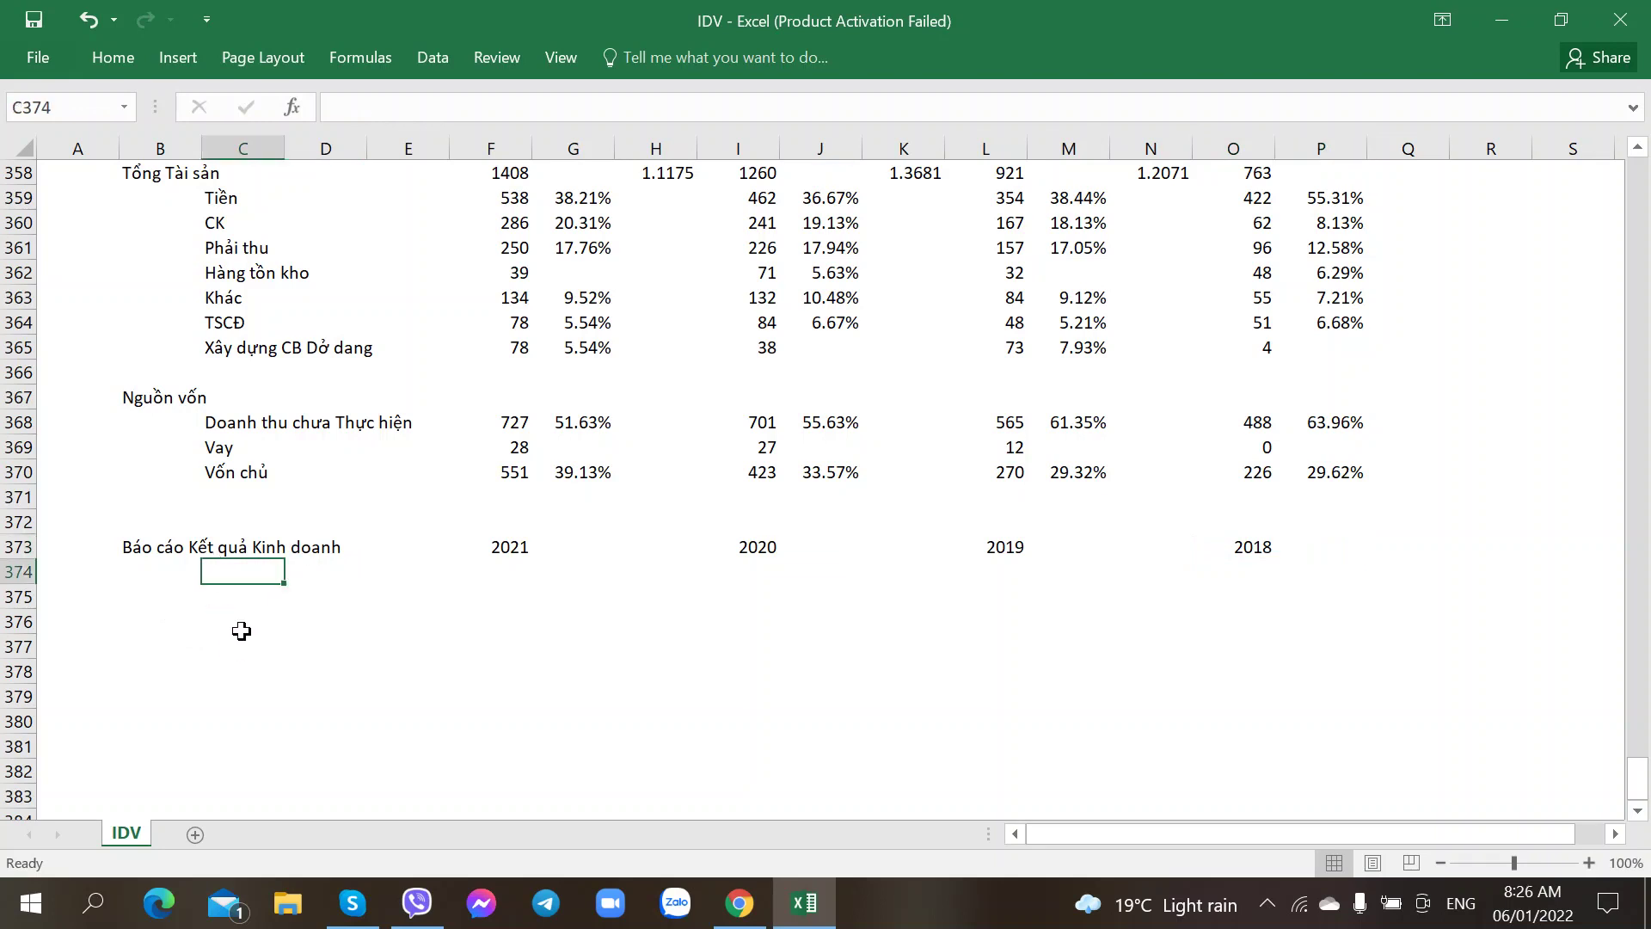
{"action": "type", "text": "Doanh thu Thuần"}
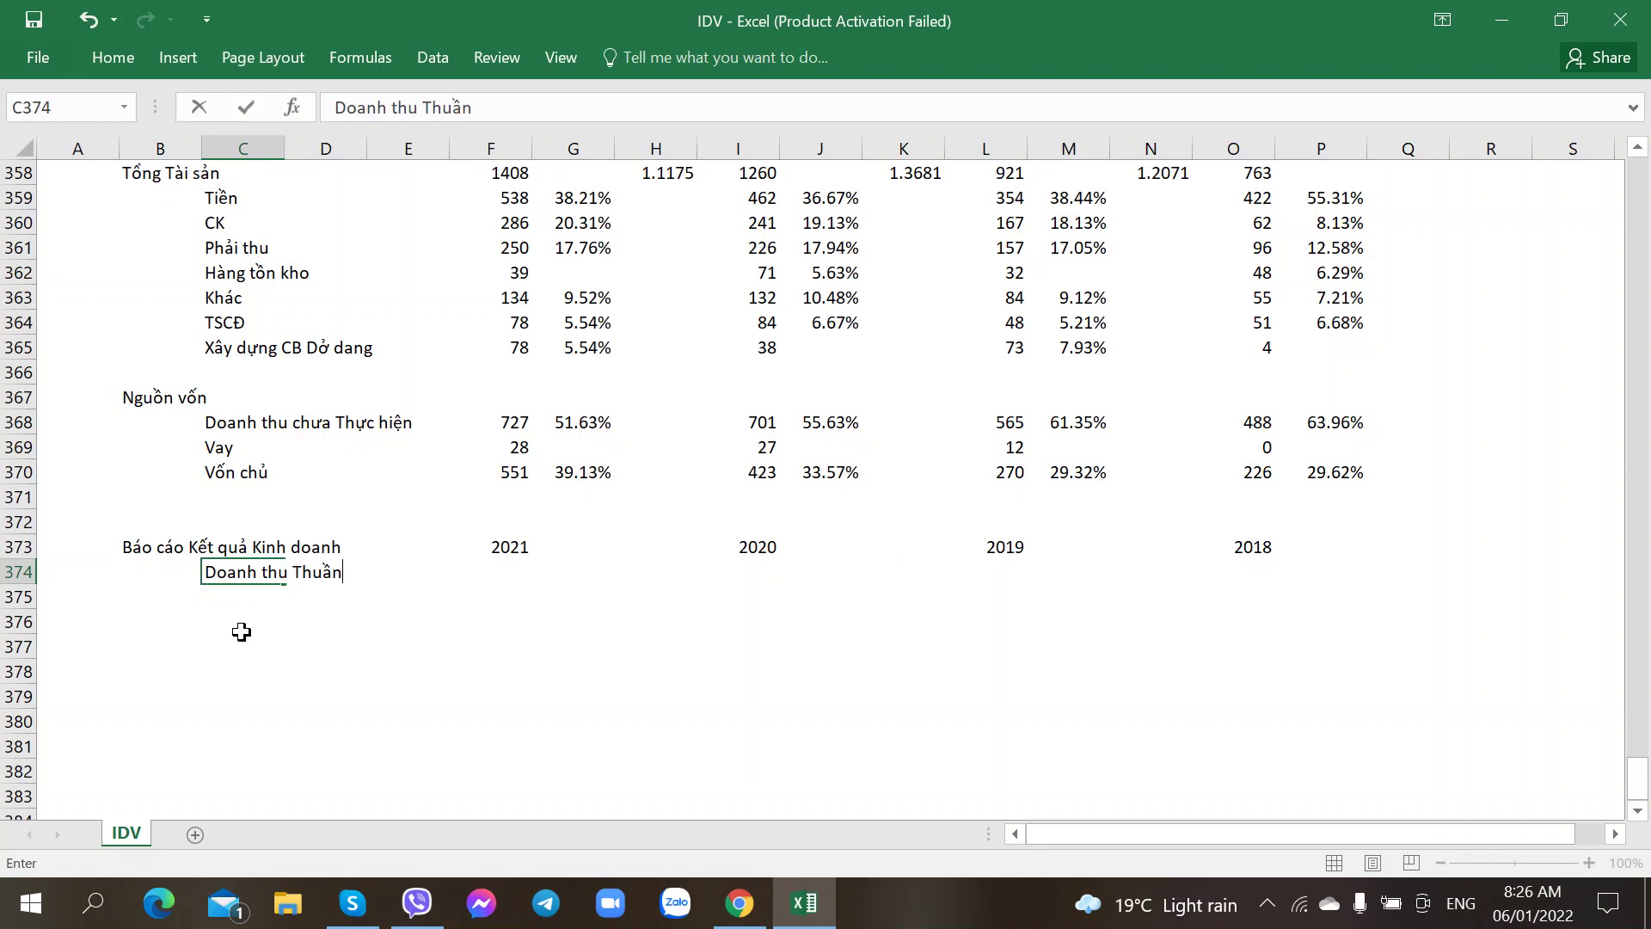
{"action": "key", "text": "Return"}
{"action": "type", "text": "Giá"}
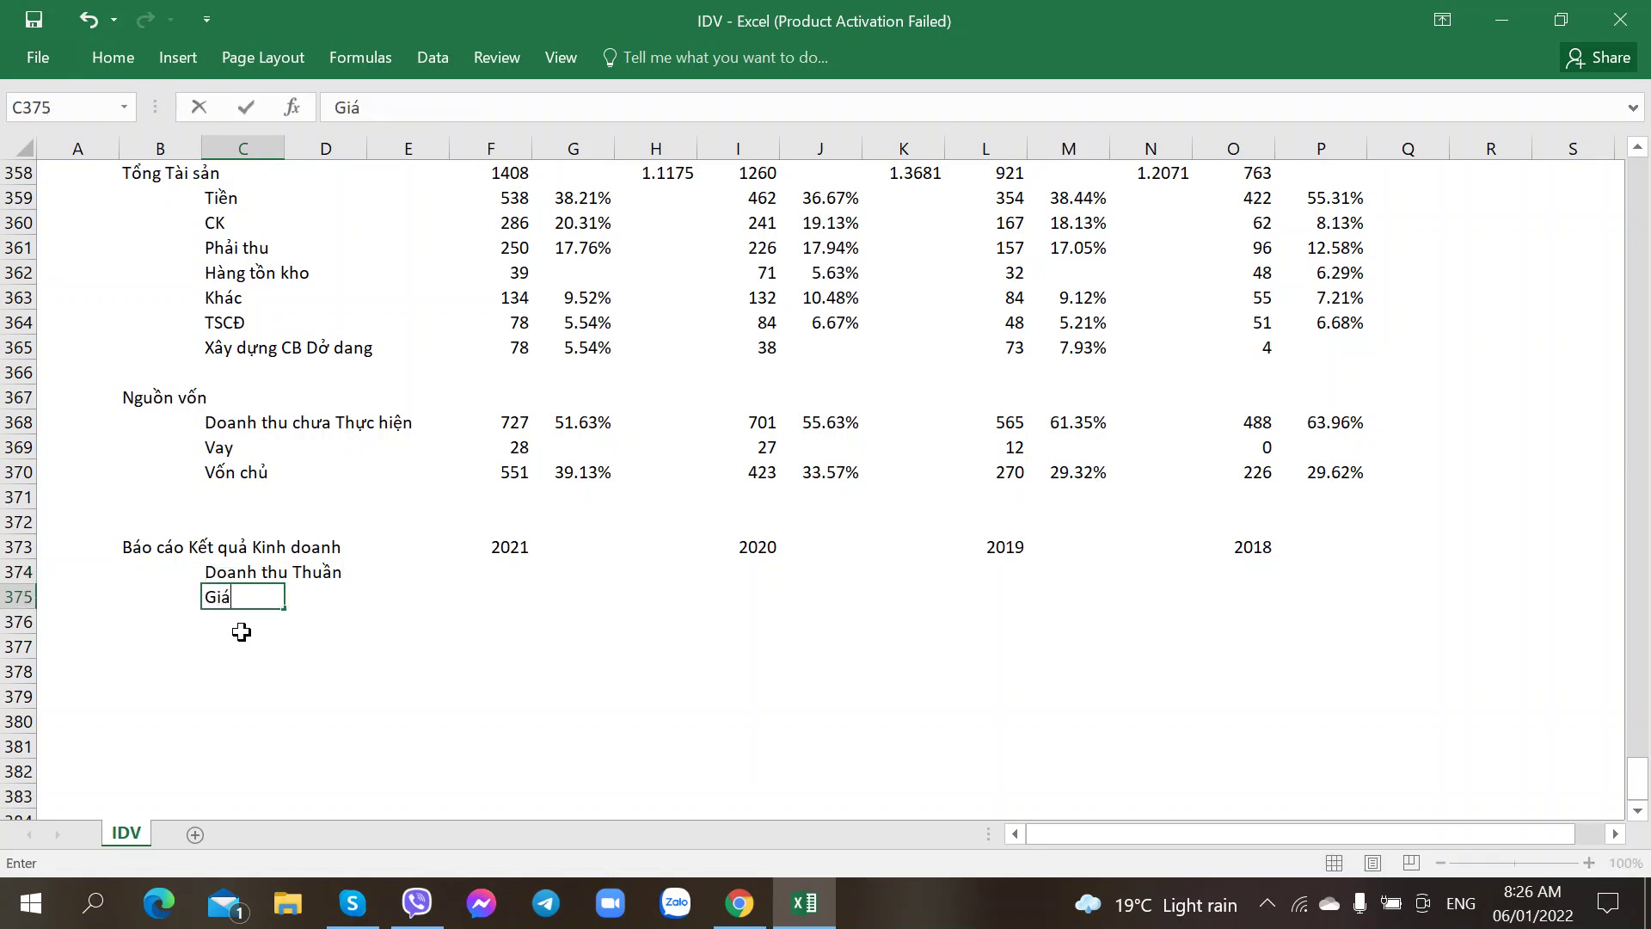
{"action": "type", "text": " vốn"}
{"action": "key", "text": "Return"}
{"action": "type", "text": "Lãi Gộ"}
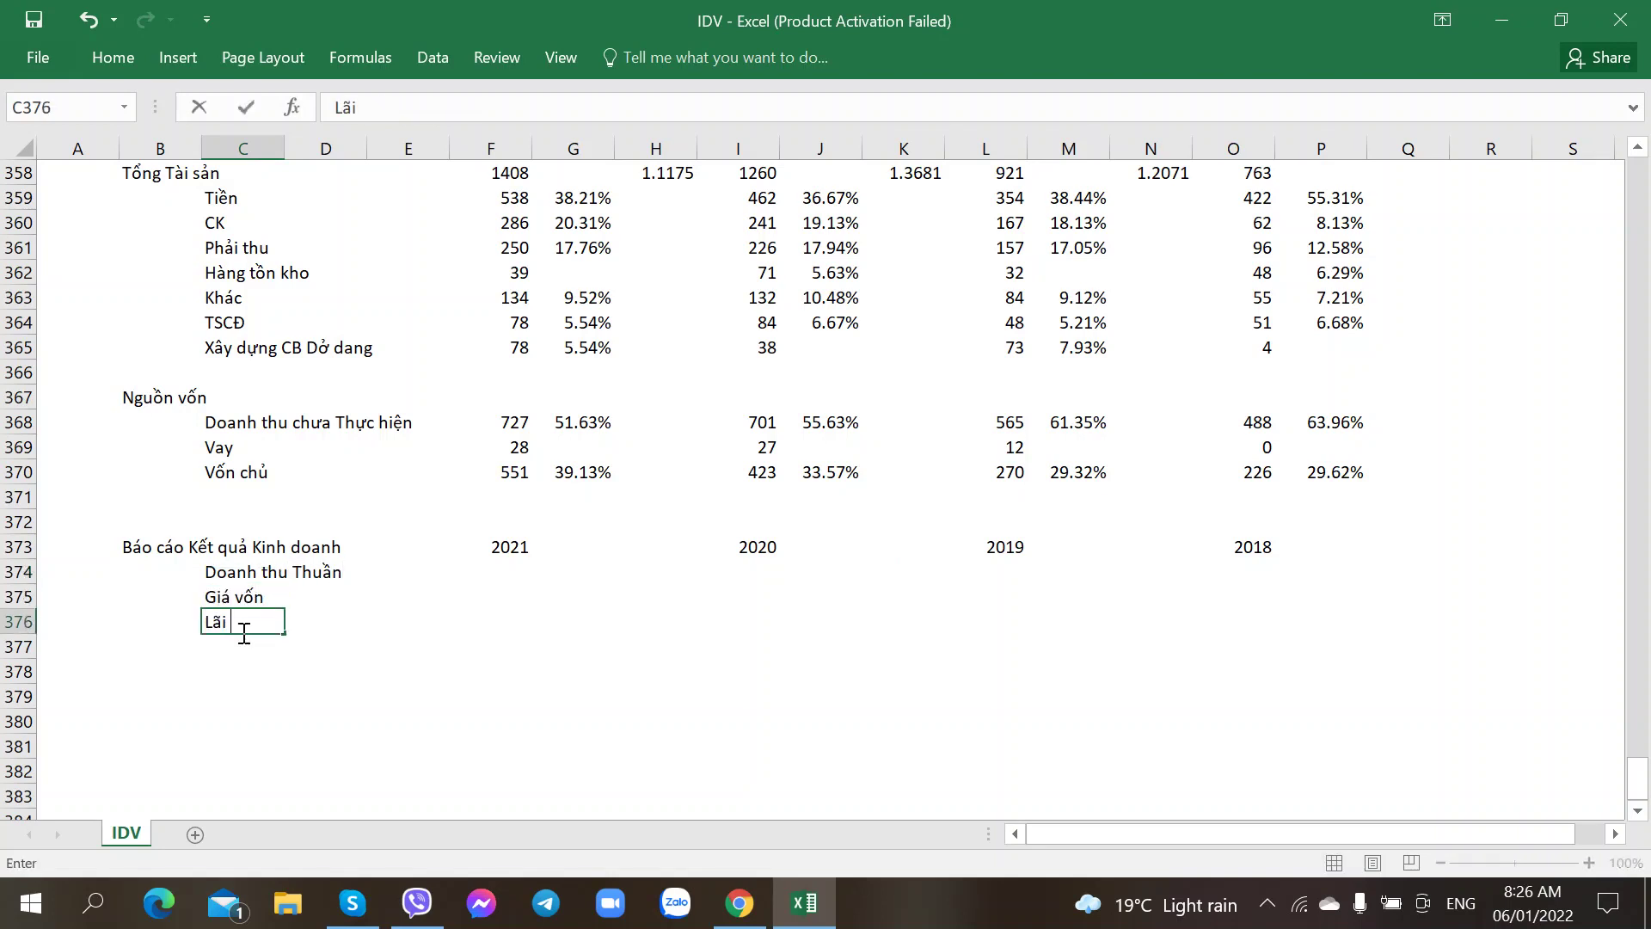
{"action": "key", "text": "Right"}
{"action": "key", "text": "Right"}
{"action": "key", "text": "Right"}
{"action": "key", "text": "Up"}
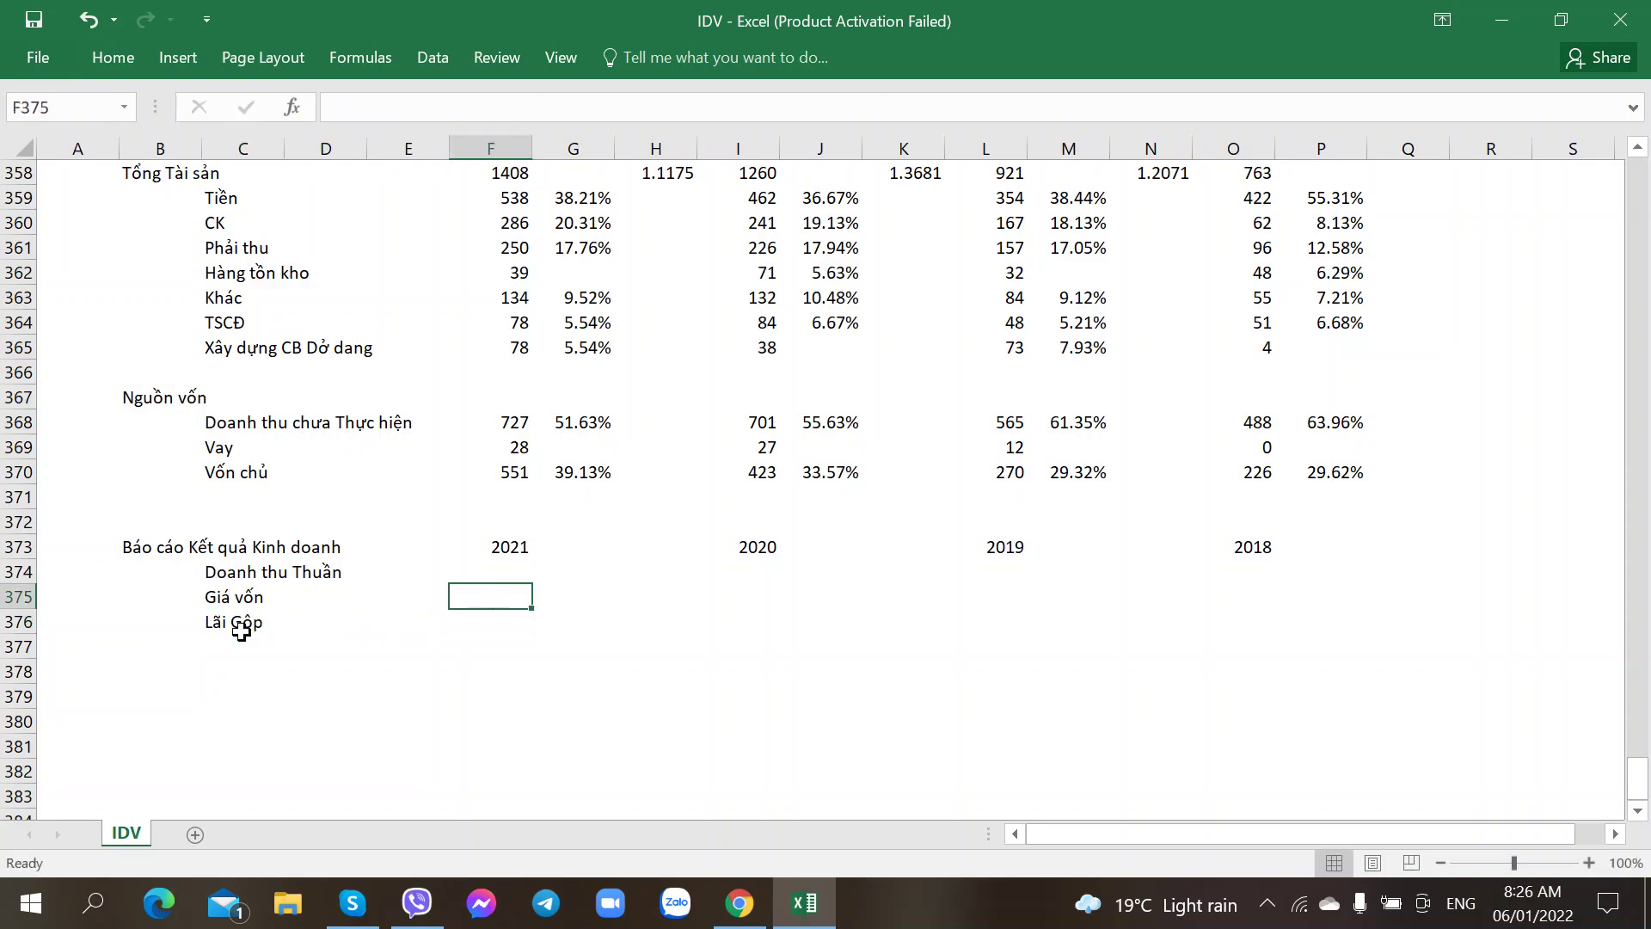
- Switch to the consolidated report in Chrome and examine the revenue, cost of goods sold and financial income notes on page 39
{"action": "key", "text": "alt+Tab"}
{"action": "key", "text": "alt+Tab"}
{"action": "key", "text": "Up"}
{"action": "key", "text": "alt+Tab"}
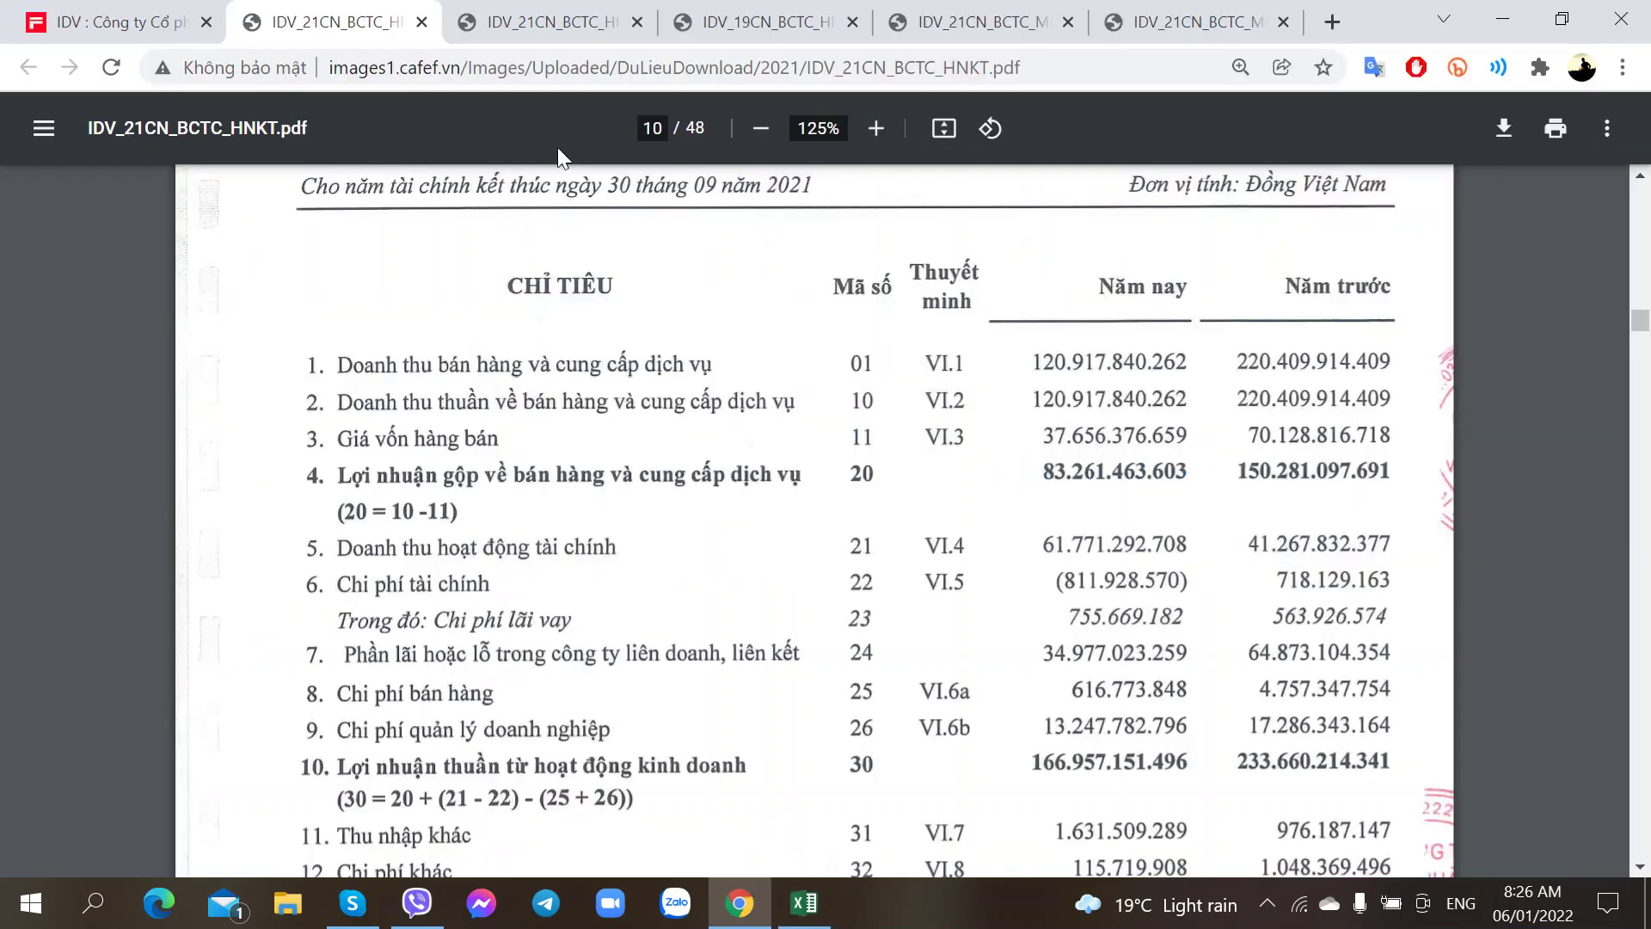
{"action": "left_click", "coordinate": [541, 17]}
{"action": "scroll", "coordinate": [795, 677], "scroll_direction": "down", "scroll_amount": 10}
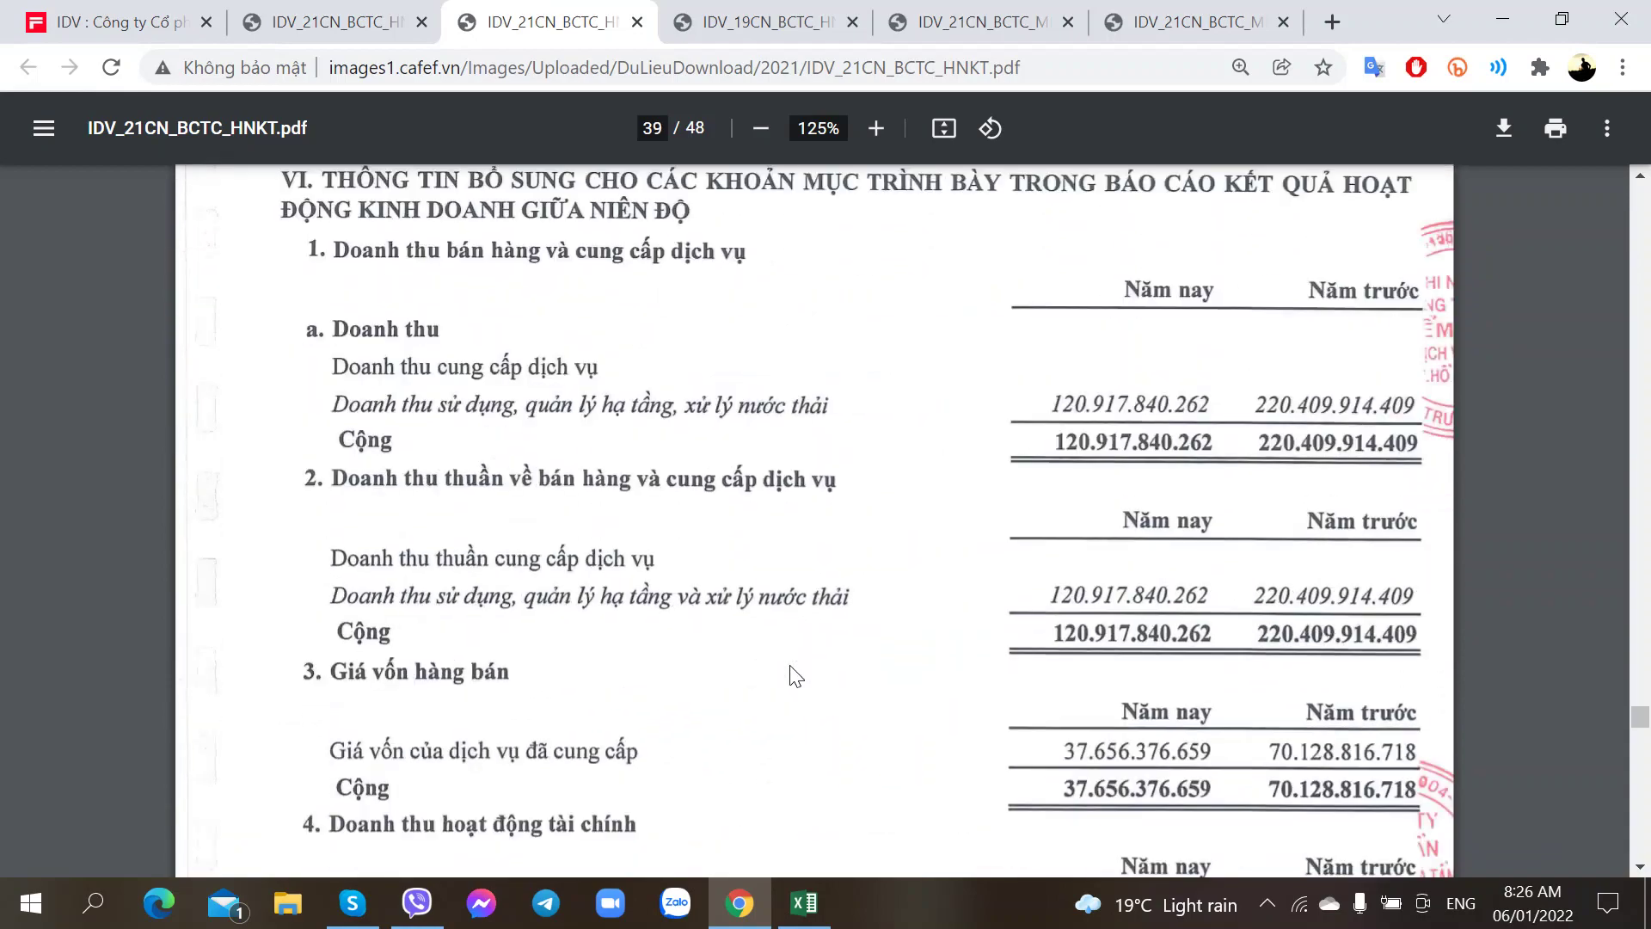
{"action": "scroll", "coordinate": [795, 676], "scroll_direction": "down", "scroll_amount": 5}
{"action": "scroll", "coordinate": [795, 677], "scroll_direction": "up", "scroll_amount": 7}
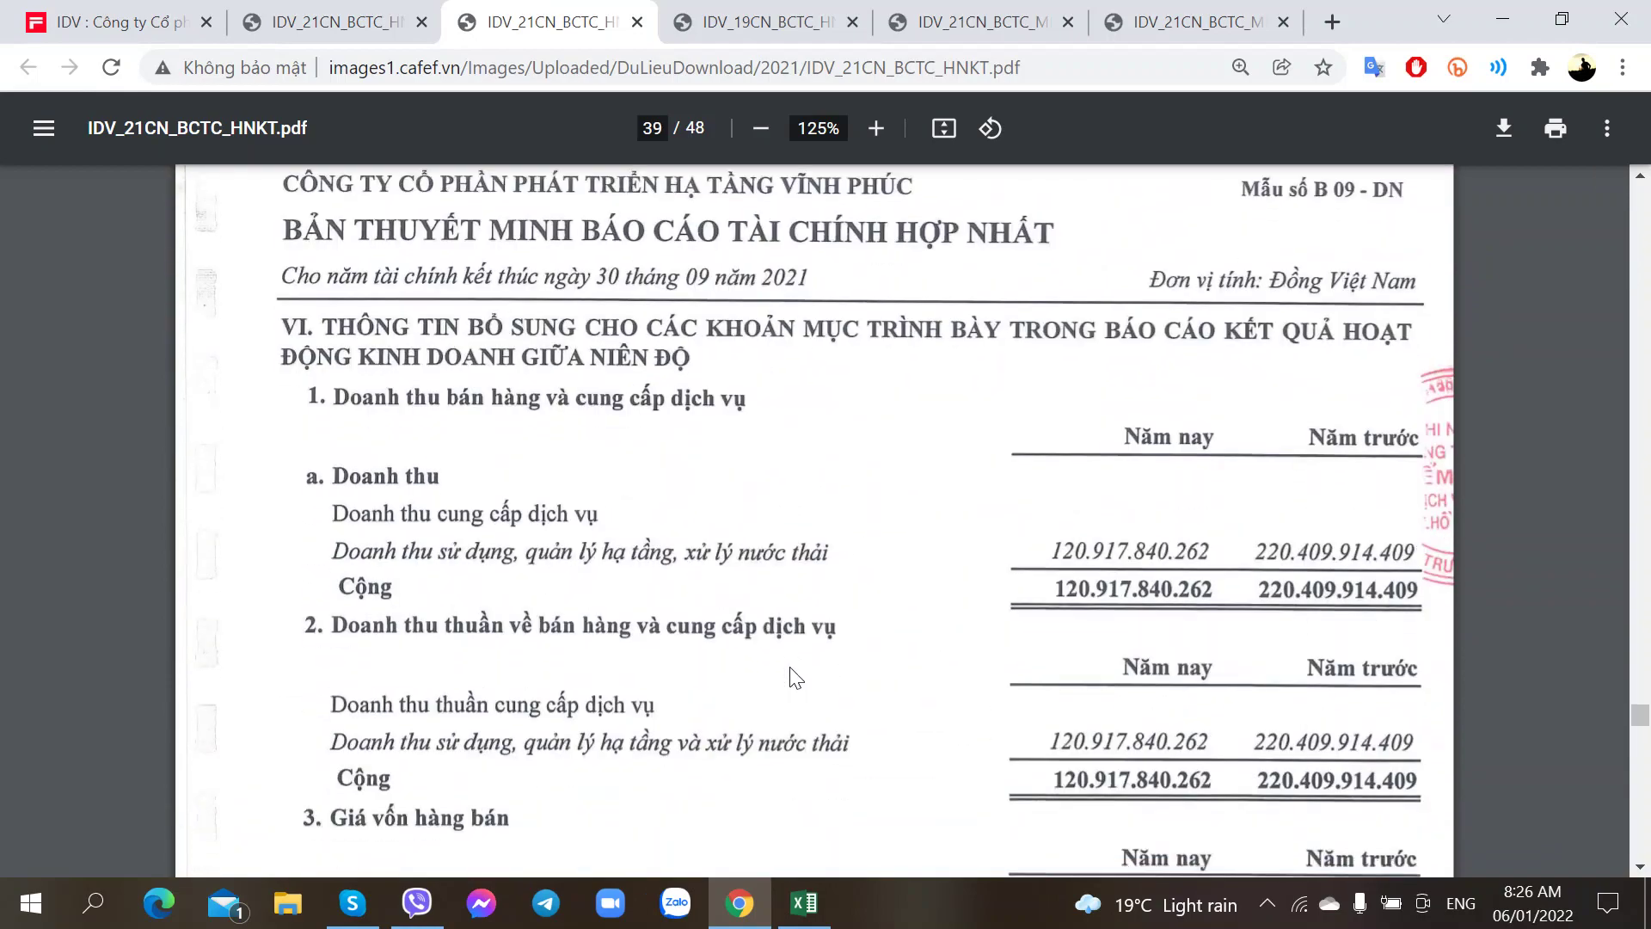
{"action": "scroll", "coordinate": [796, 677], "scroll_direction": "down", "scroll_amount": 10}
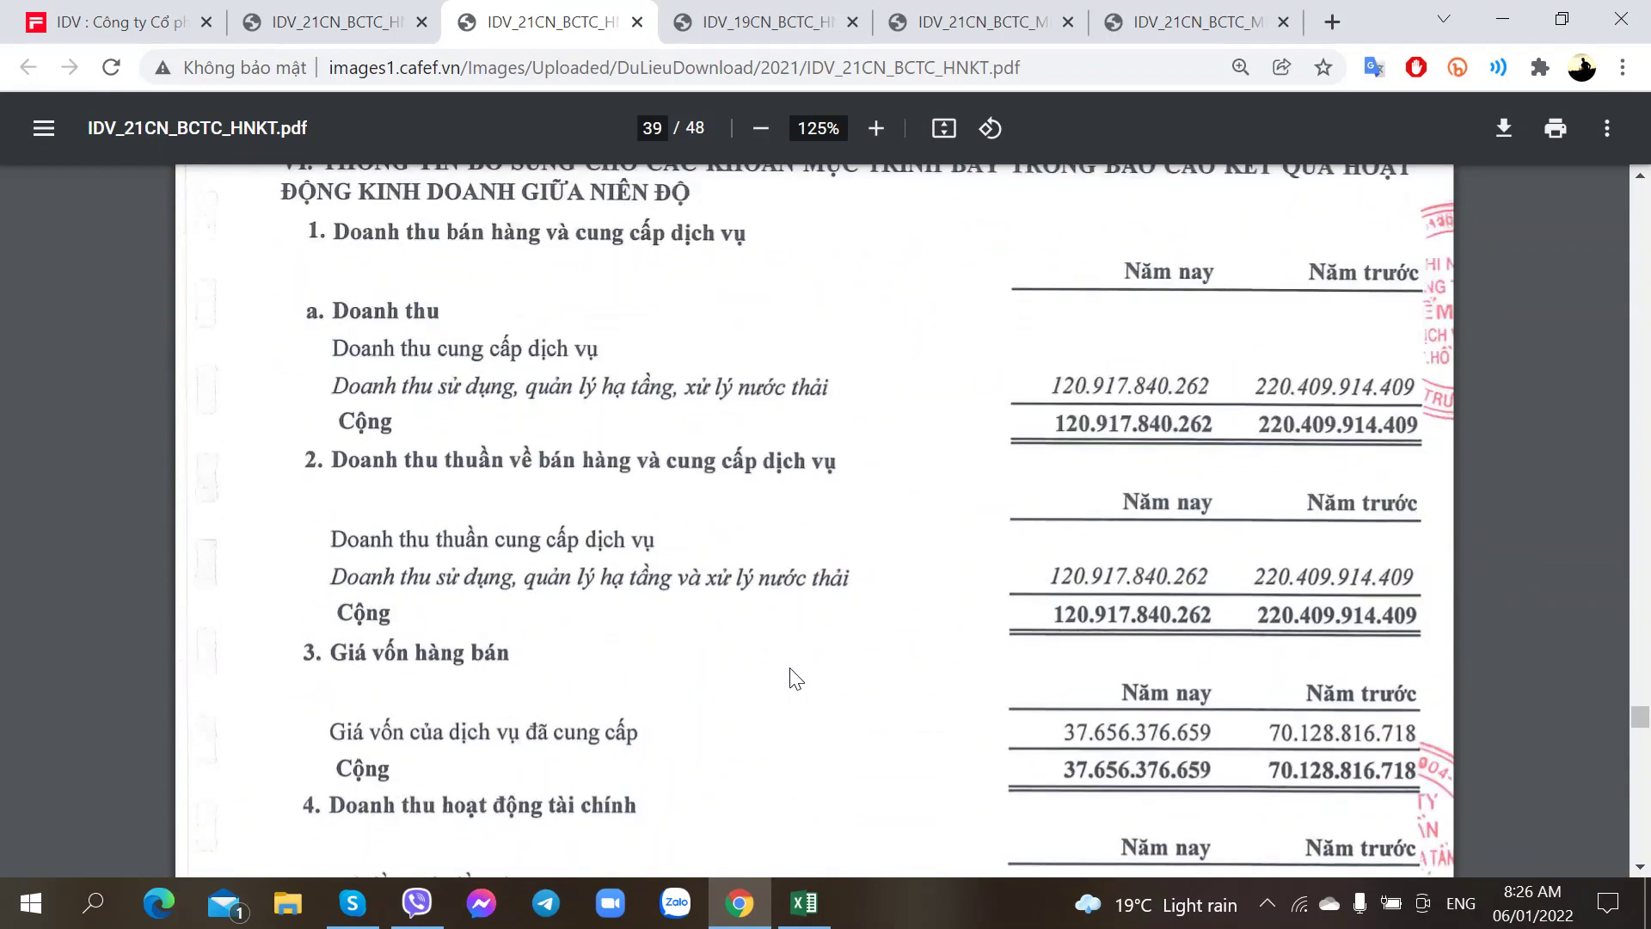
{"action": "scroll", "coordinate": [795, 677], "scroll_direction": "up", "scroll_amount": 6}
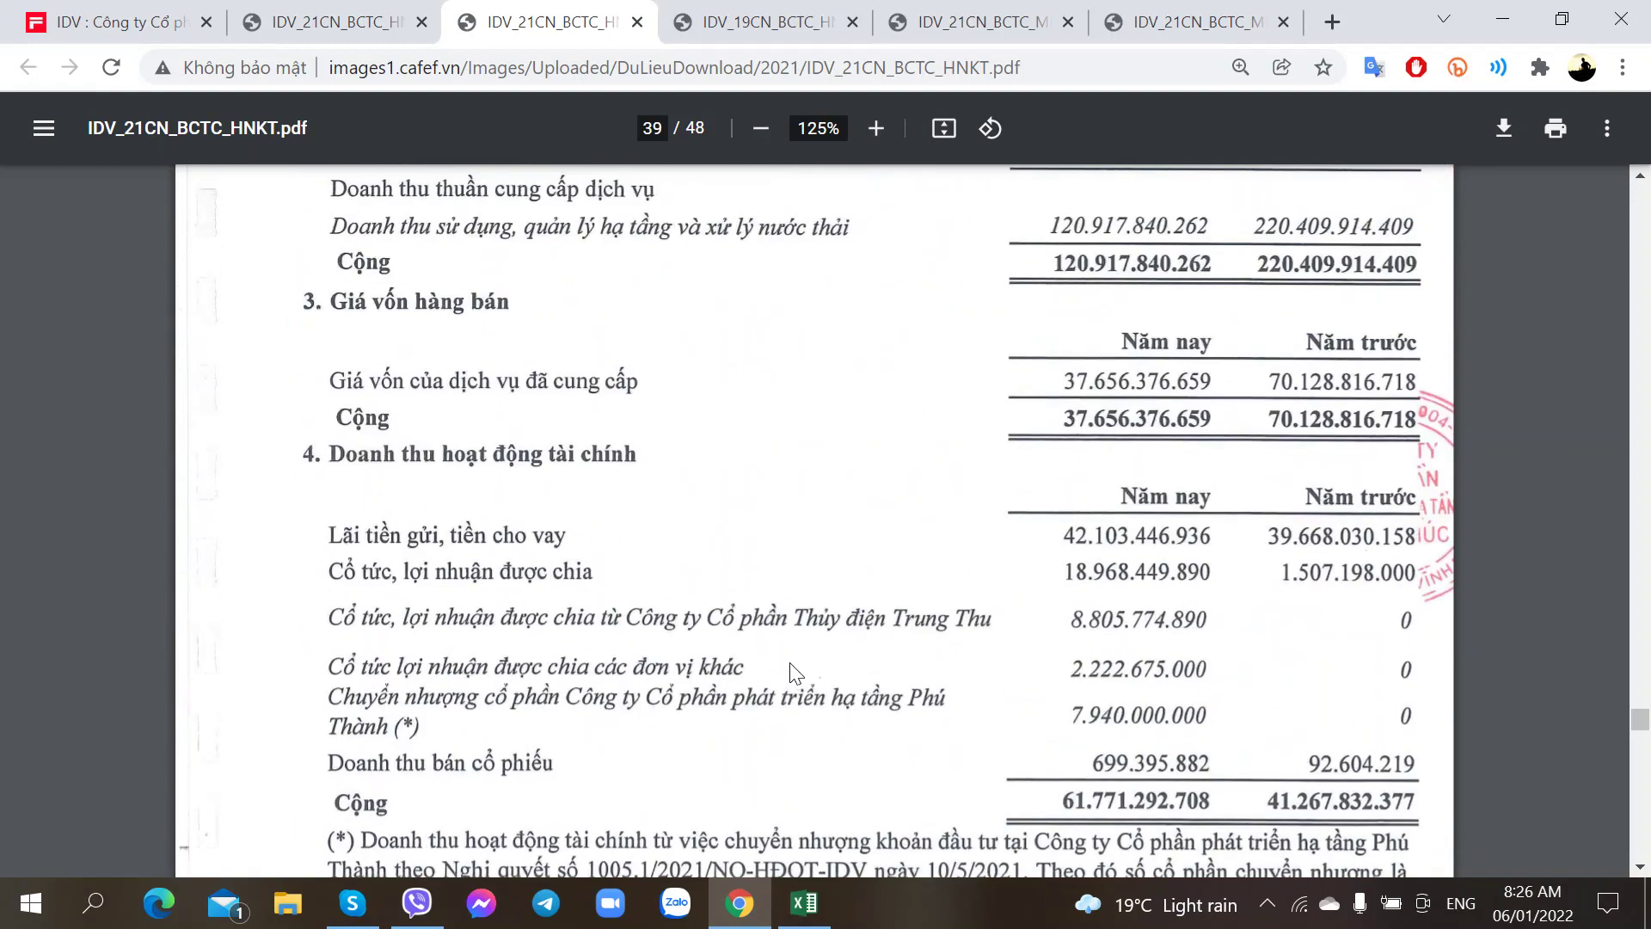
{"action": "scroll", "coordinate": [793, 649], "scroll_direction": "up", "scroll_amount": 6}
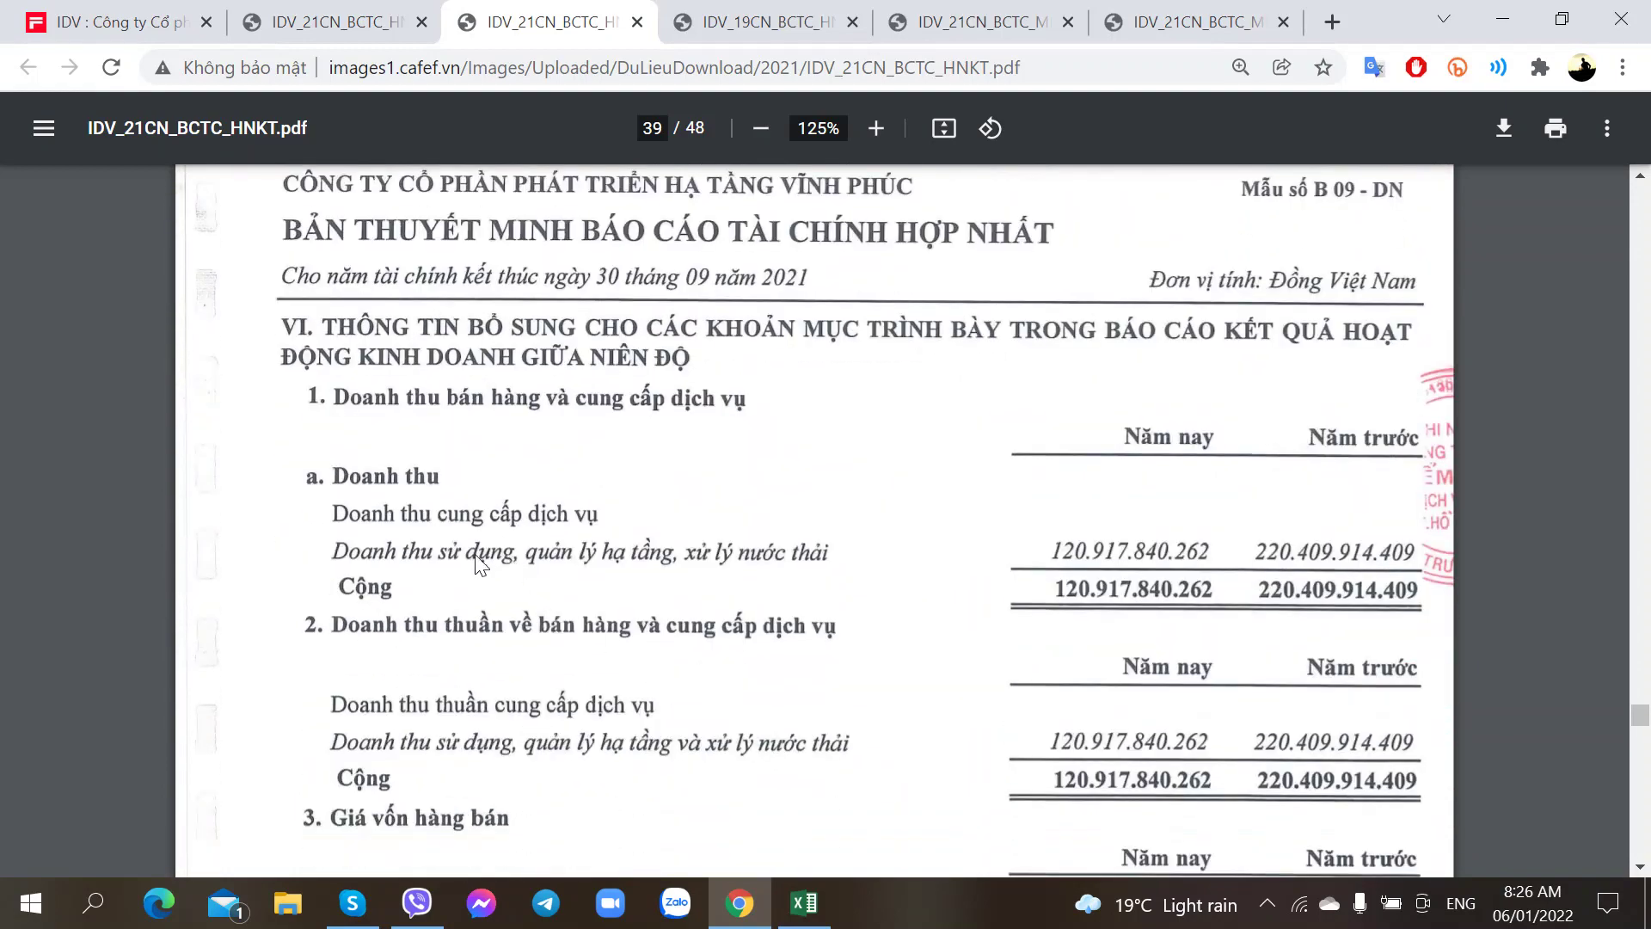
- Open the parent-company report IDV_21CN_BCTC_MKT.pdf and examine its revenue, cost and financial income notes on page 36
{"action": "left_click", "coordinate": [977, 25]}
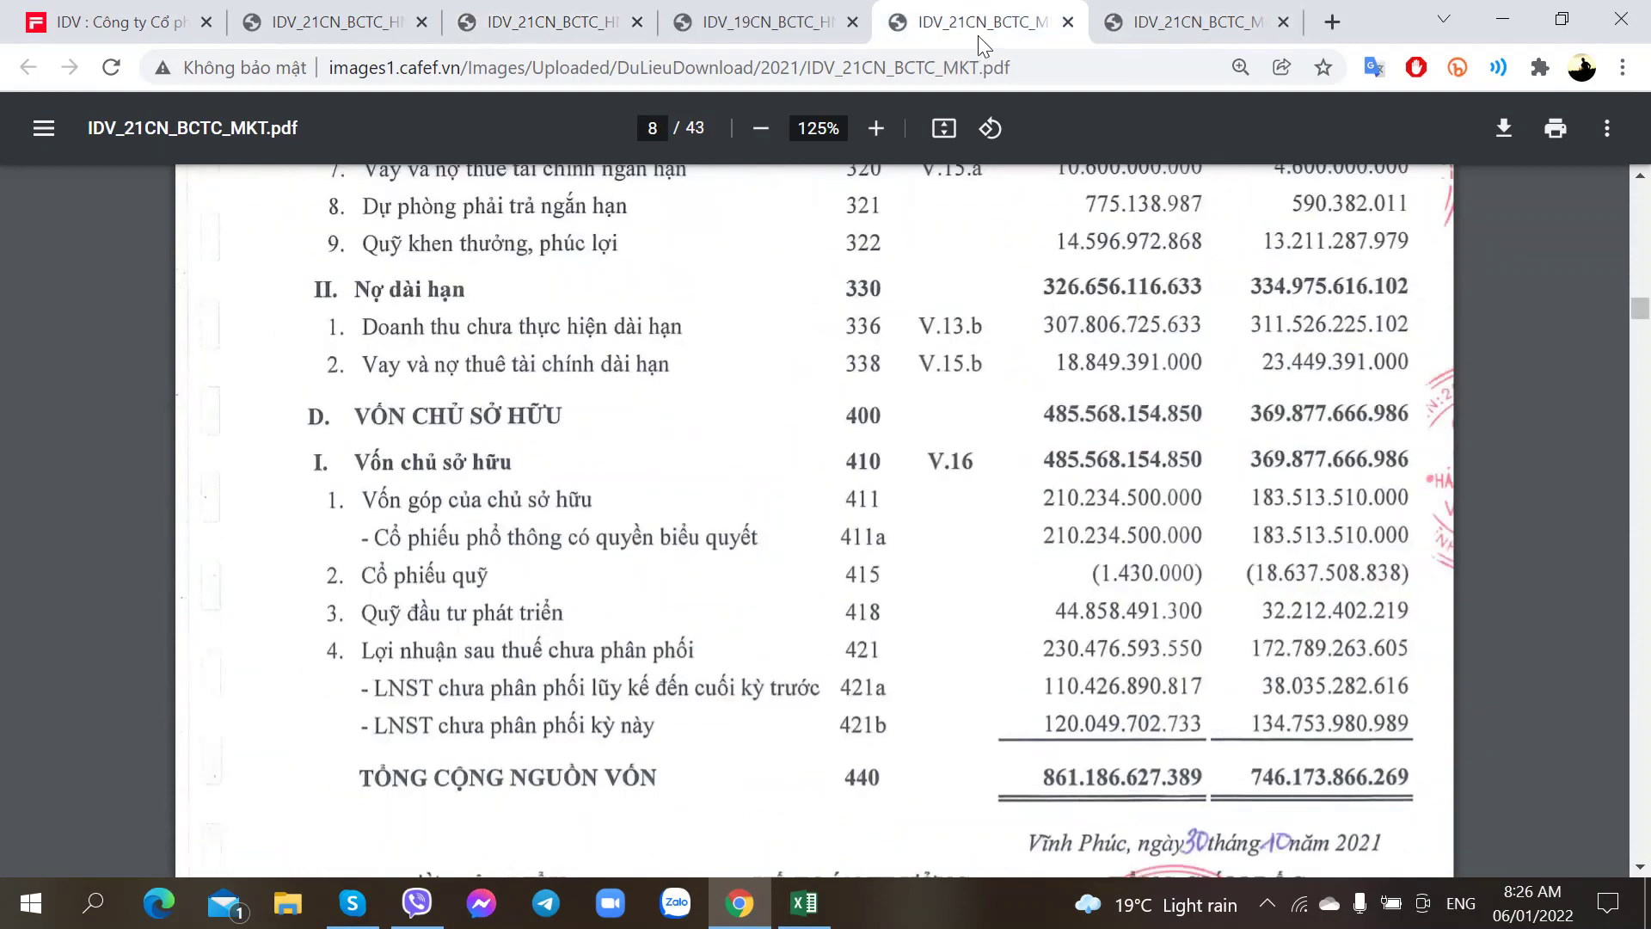
{"action": "left_click", "coordinate": [1117, 23]}
{"action": "scroll", "coordinate": [903, 452], "scroll_direction": "down", "scroll_amount": 15}
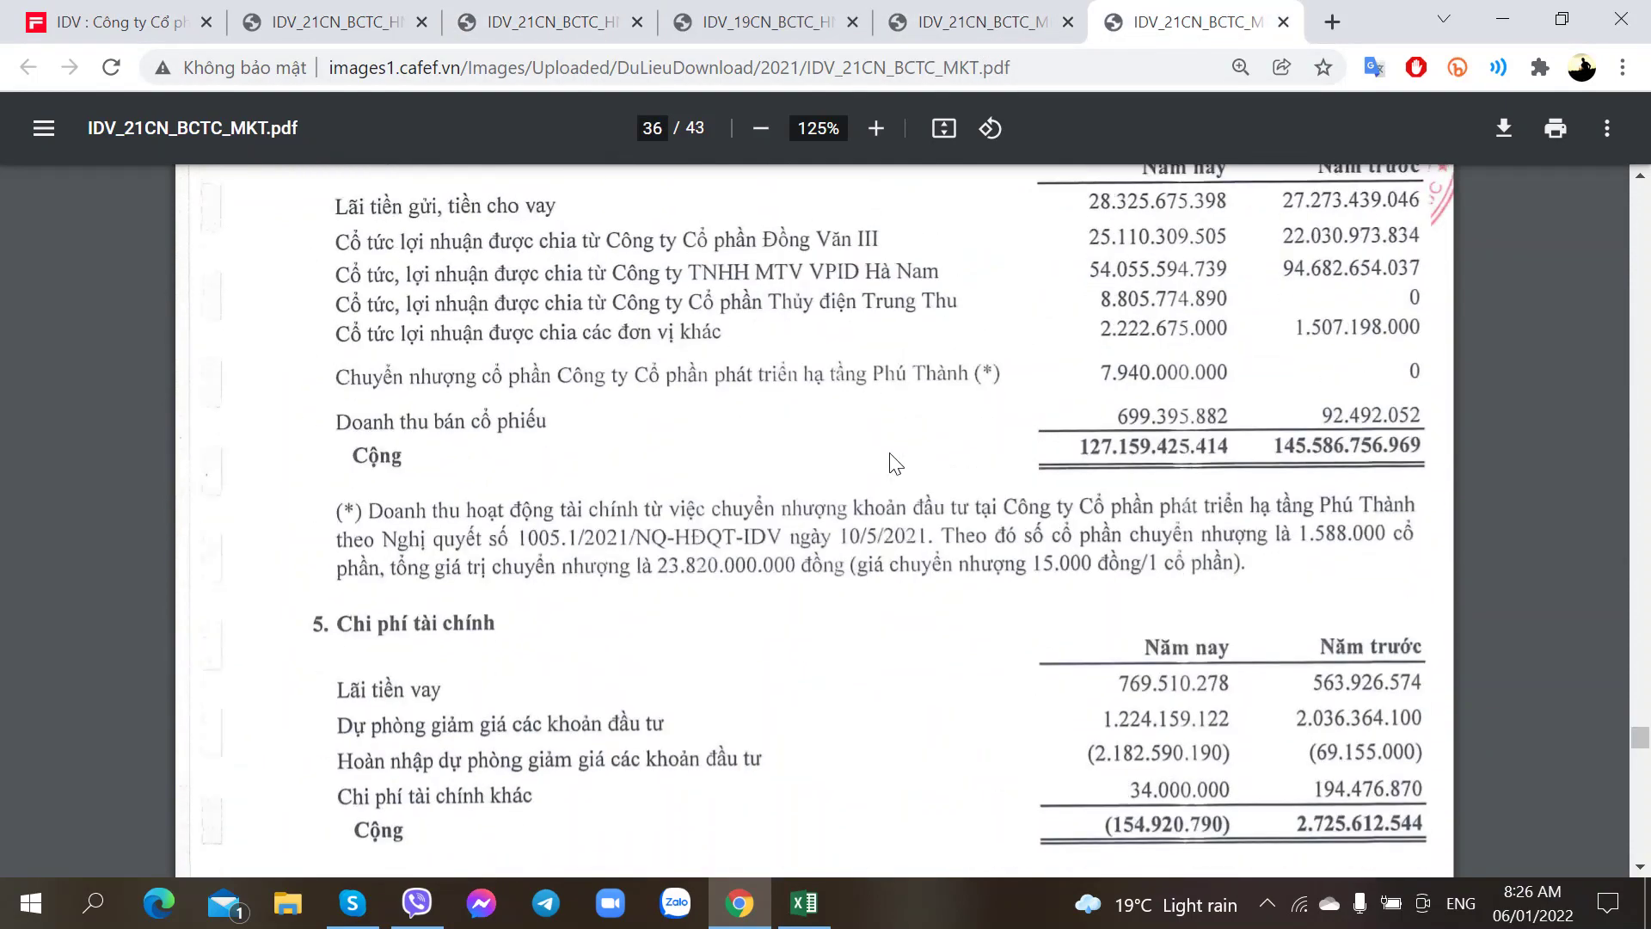
{"action": "scroll", "coordinate": [894, 463], "scroll_direction": "up", "scroll_amount": 12}
{"action": "scroll", "coordinate": [896, 464], "scroll_direction": "down", "scroll_amount": 1}
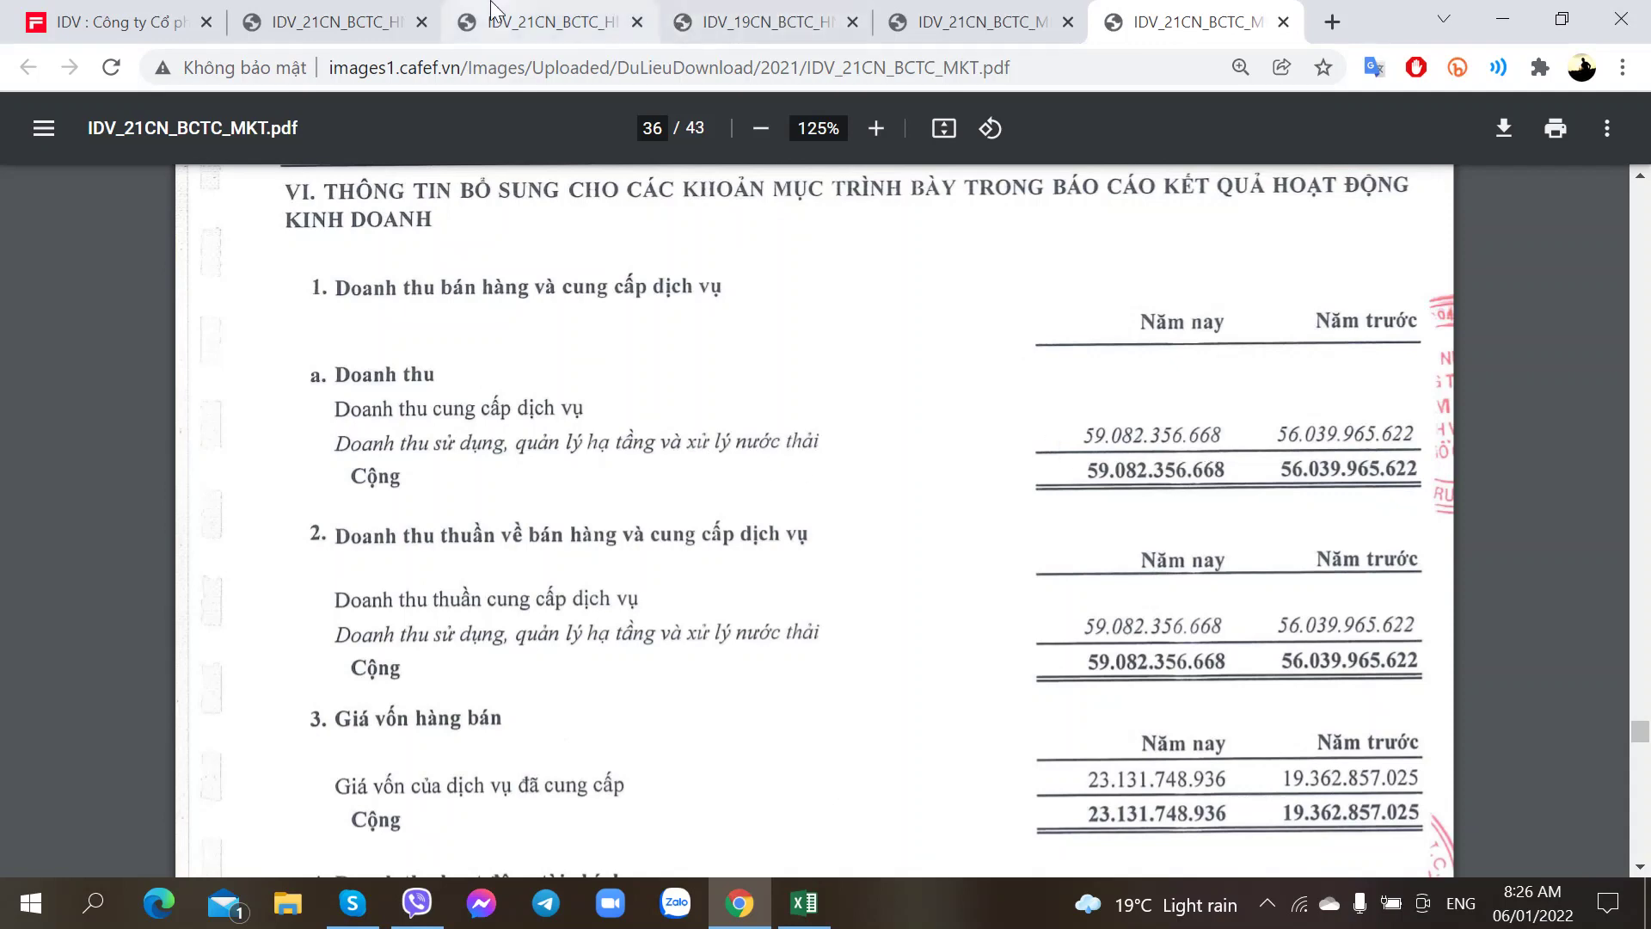
- Return to the consolidated report and look through the notes from page 39 to the financial assets and liabilities table on page 45
{"action": "left_click", "coordinate": [327, 10]}
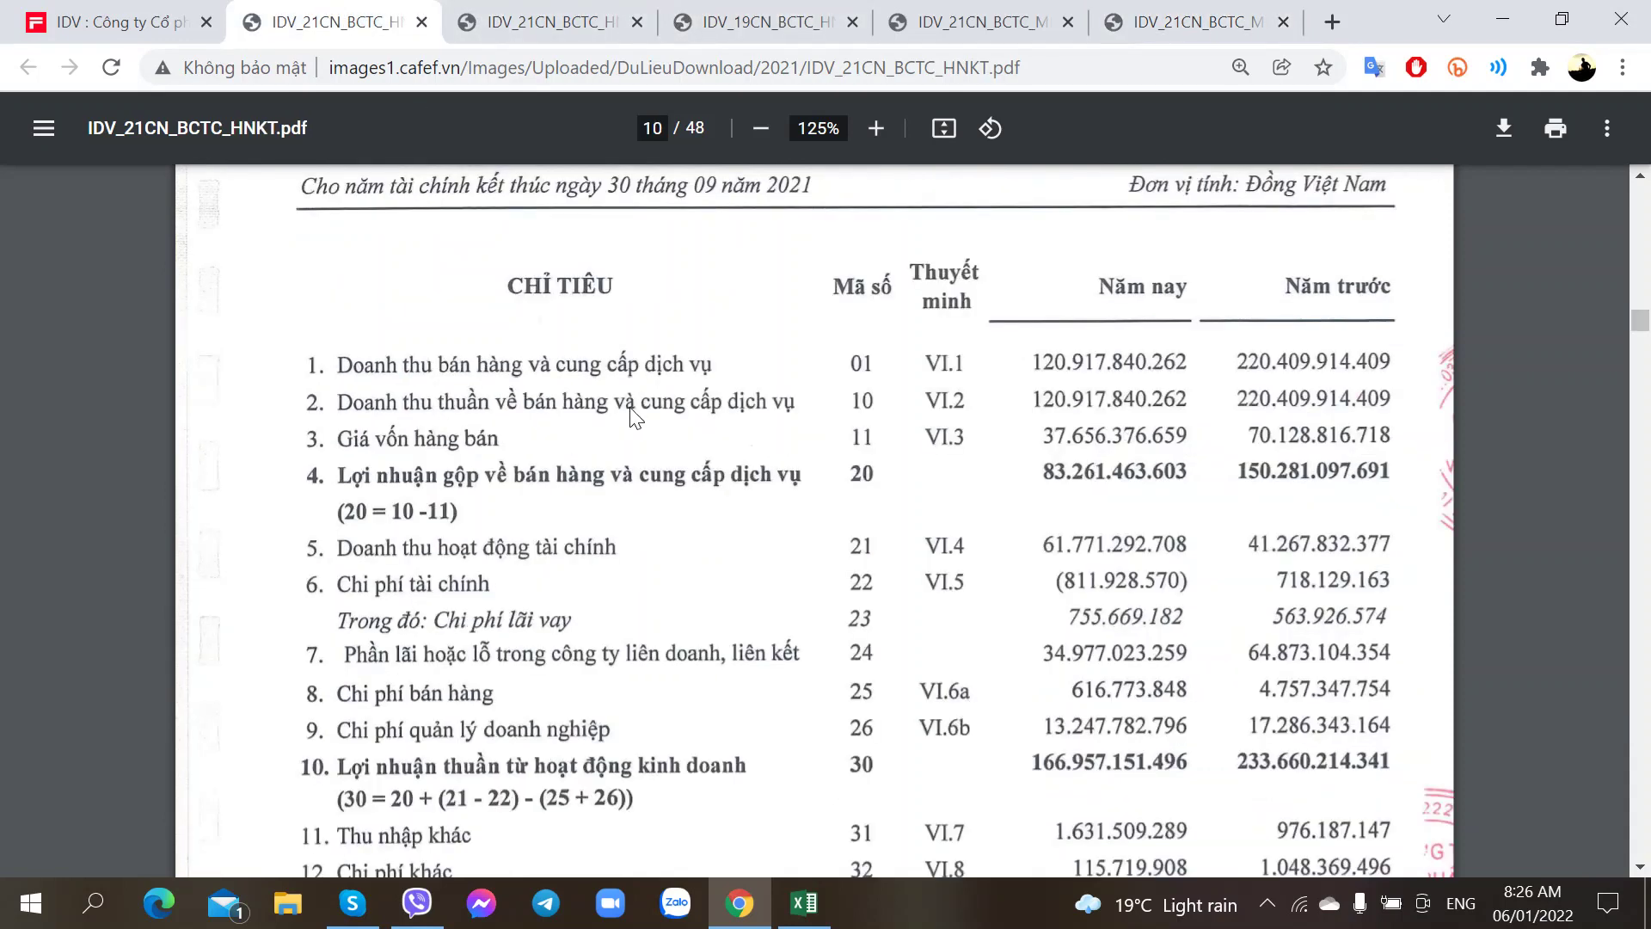
{"action": "left_click", "coordinate": [614, 16]}
{"action": "scroll", "coordinate": [746, 598], "scroll_direction": "down", "scroll_amount": 10}
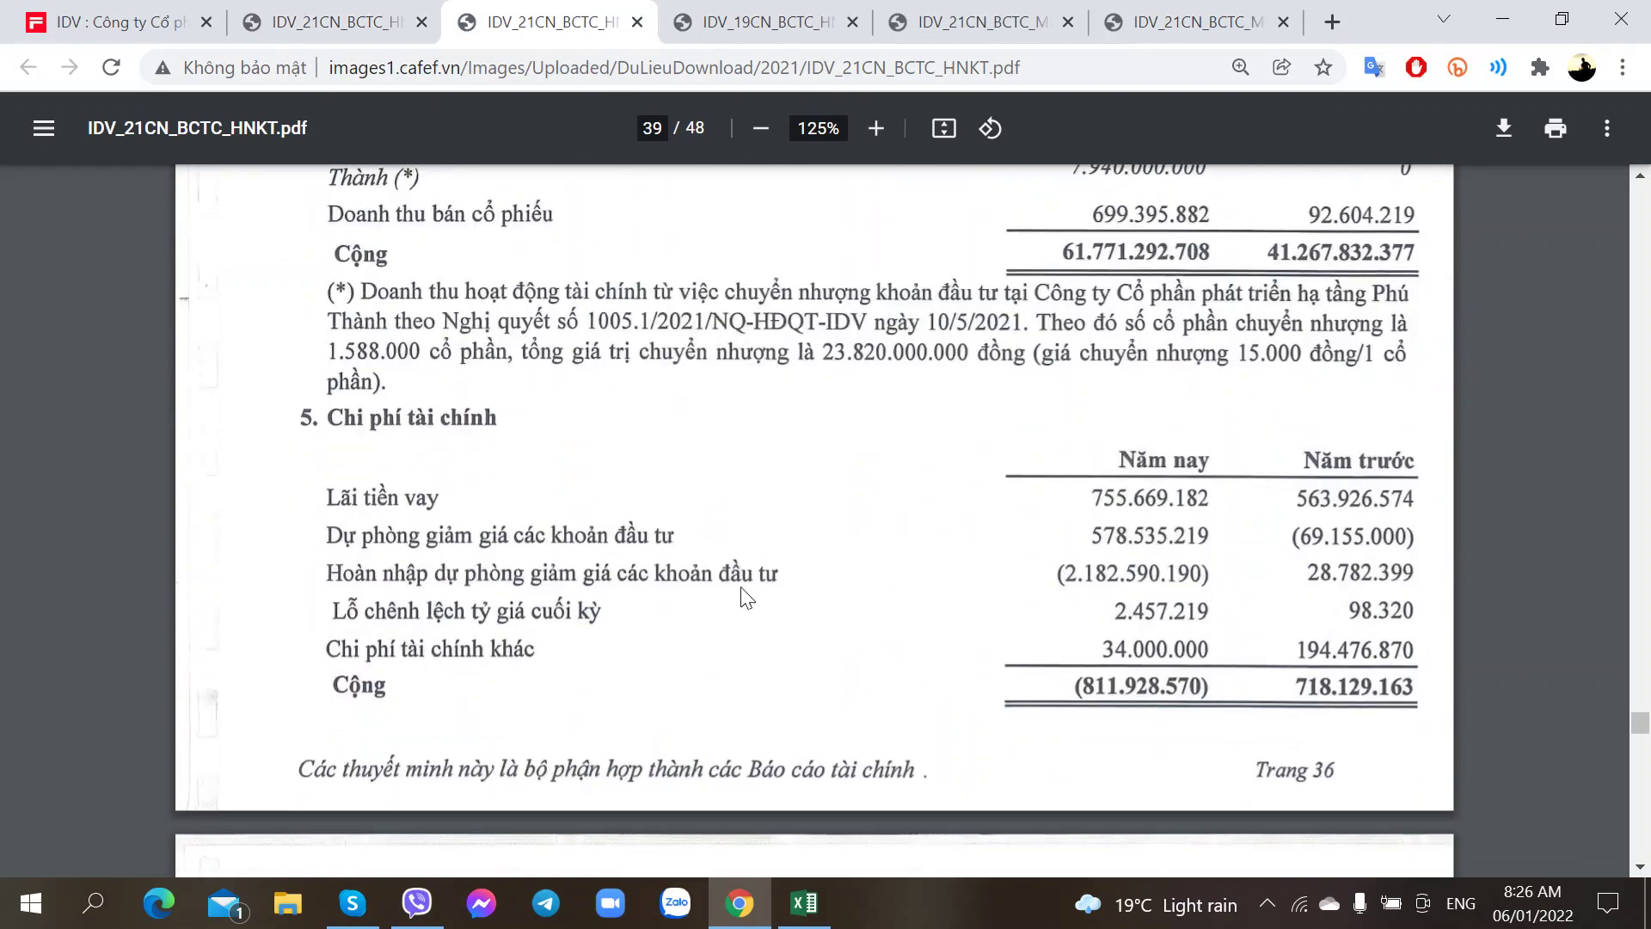
{"action": "scroll", "coordinate": [746, 598], "scroll_direction": "down", "scroll_amount": 20}
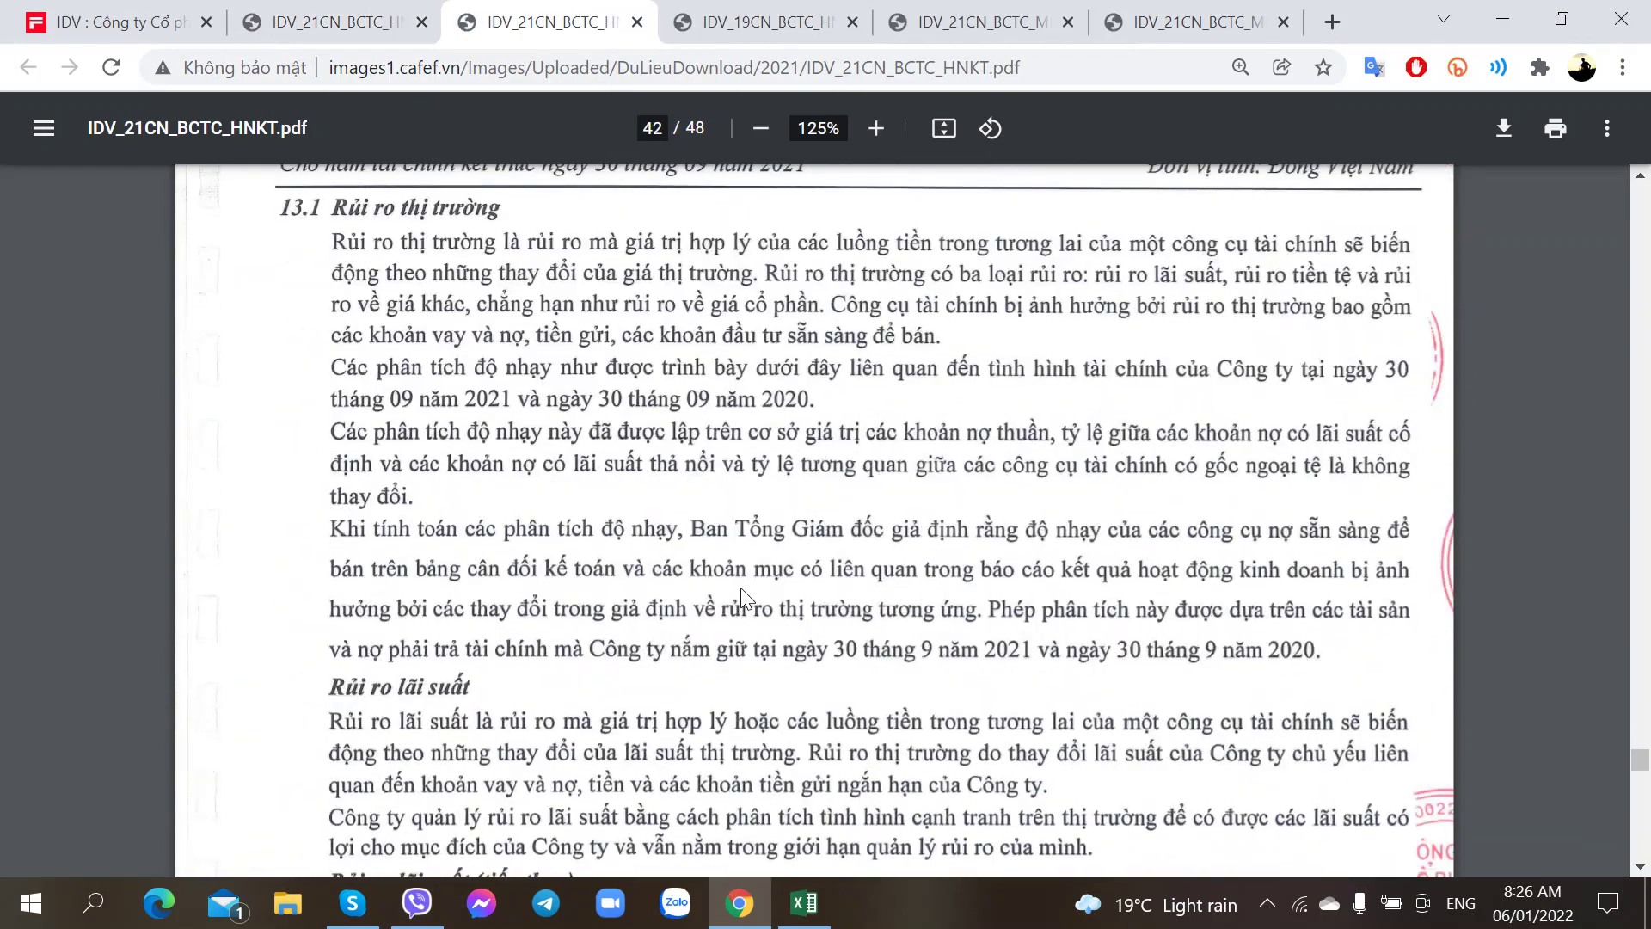
{"action": "scroll", "coordinate": [742, 596], "scroll_direction": "down", "scroll_amount": 20}
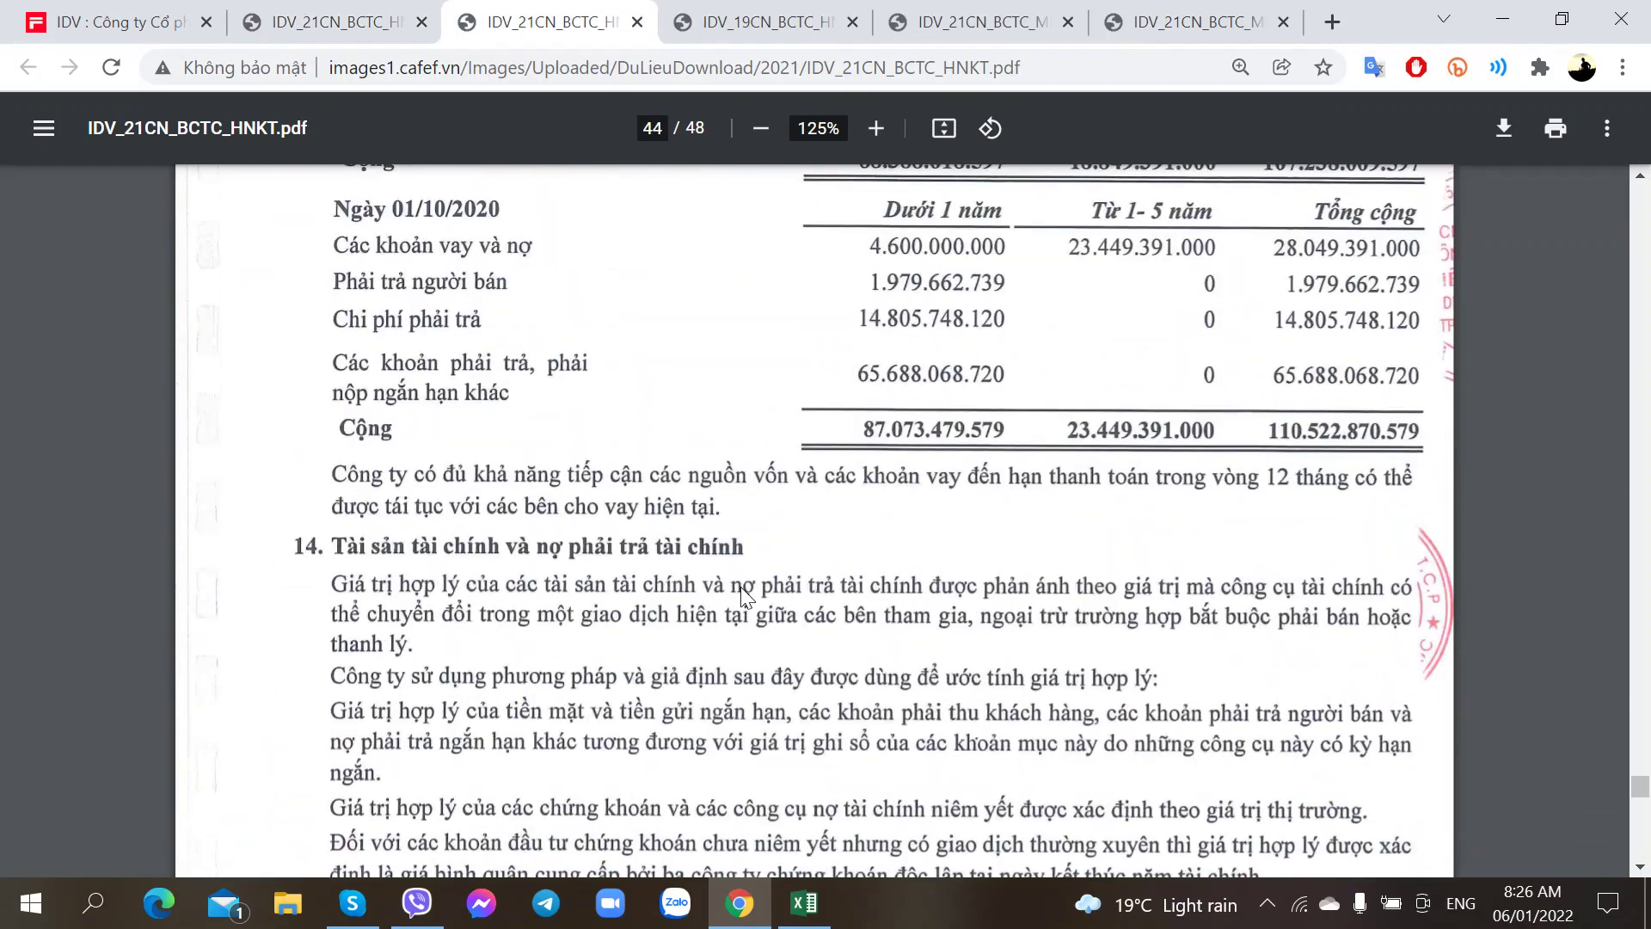
{"action": "scroll", "coordinate": [745, 595], "scroll_direction": "down", "scroll_amount": 10}
{"action": "scroll", "coordinate": [746, 595], "scroll_direction": "down", "scroll_amount": 5}
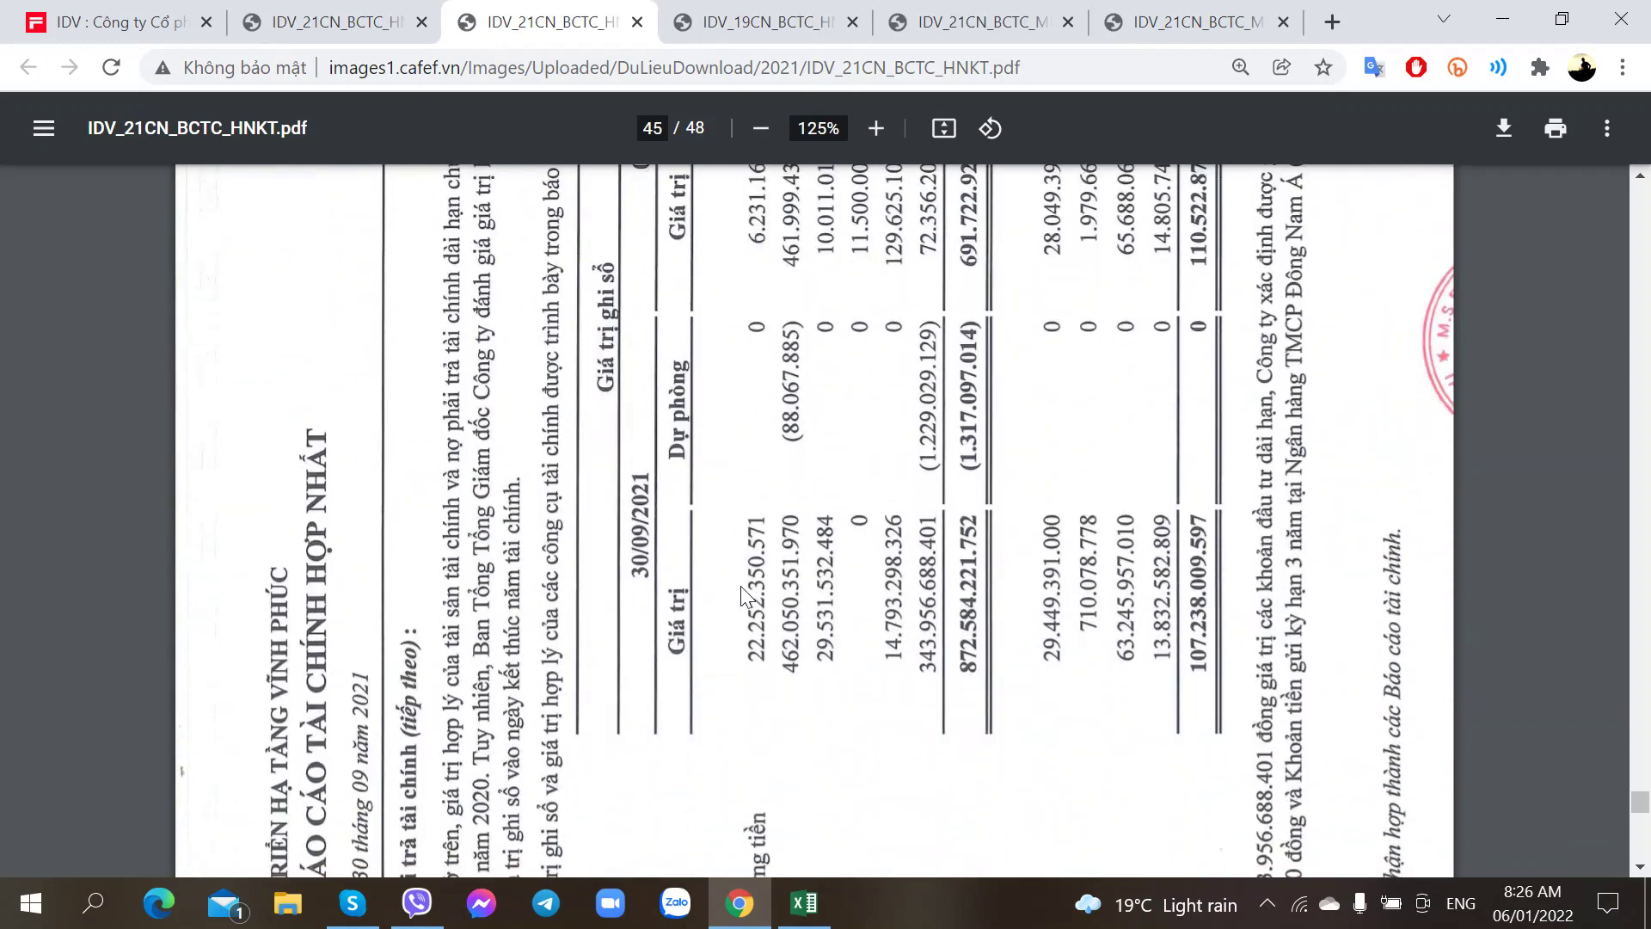
{"action": "scroll", "coordinate": [740, 586], "scroll_direction": "down", "scroll_amount": 2}
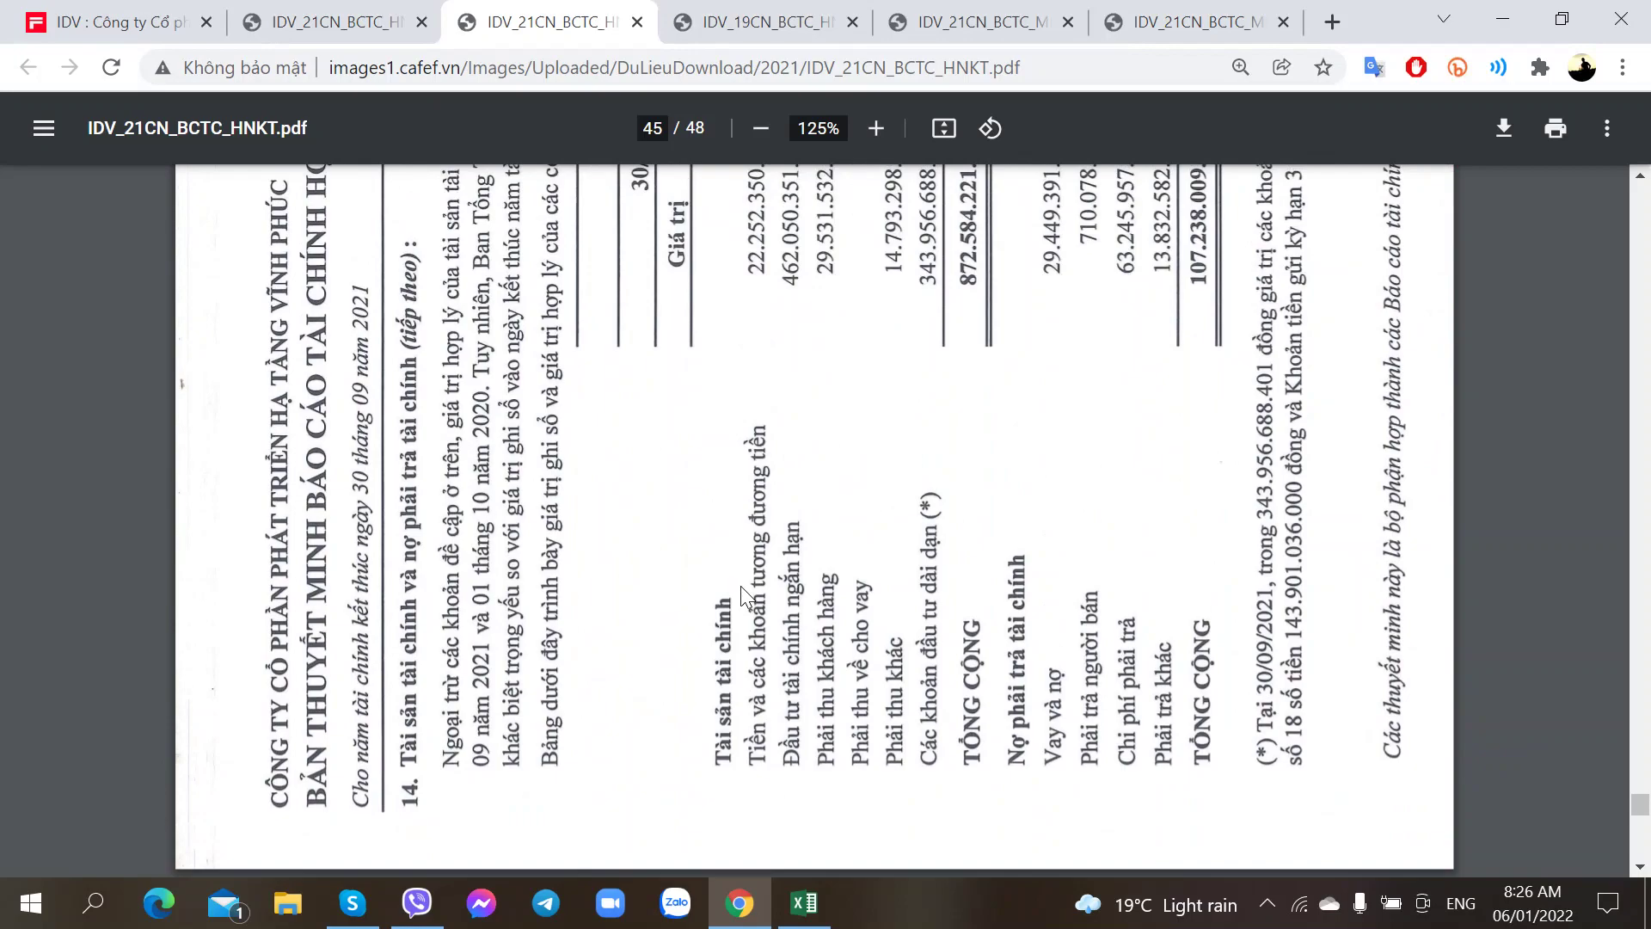
- Examine the related-party transactions on page 46 and locate the segment report VIII.3 on page 47
{"action": "scroll", "coordinate": [741, 585], "scroll_direction": "down", "scroll_amount": 10}
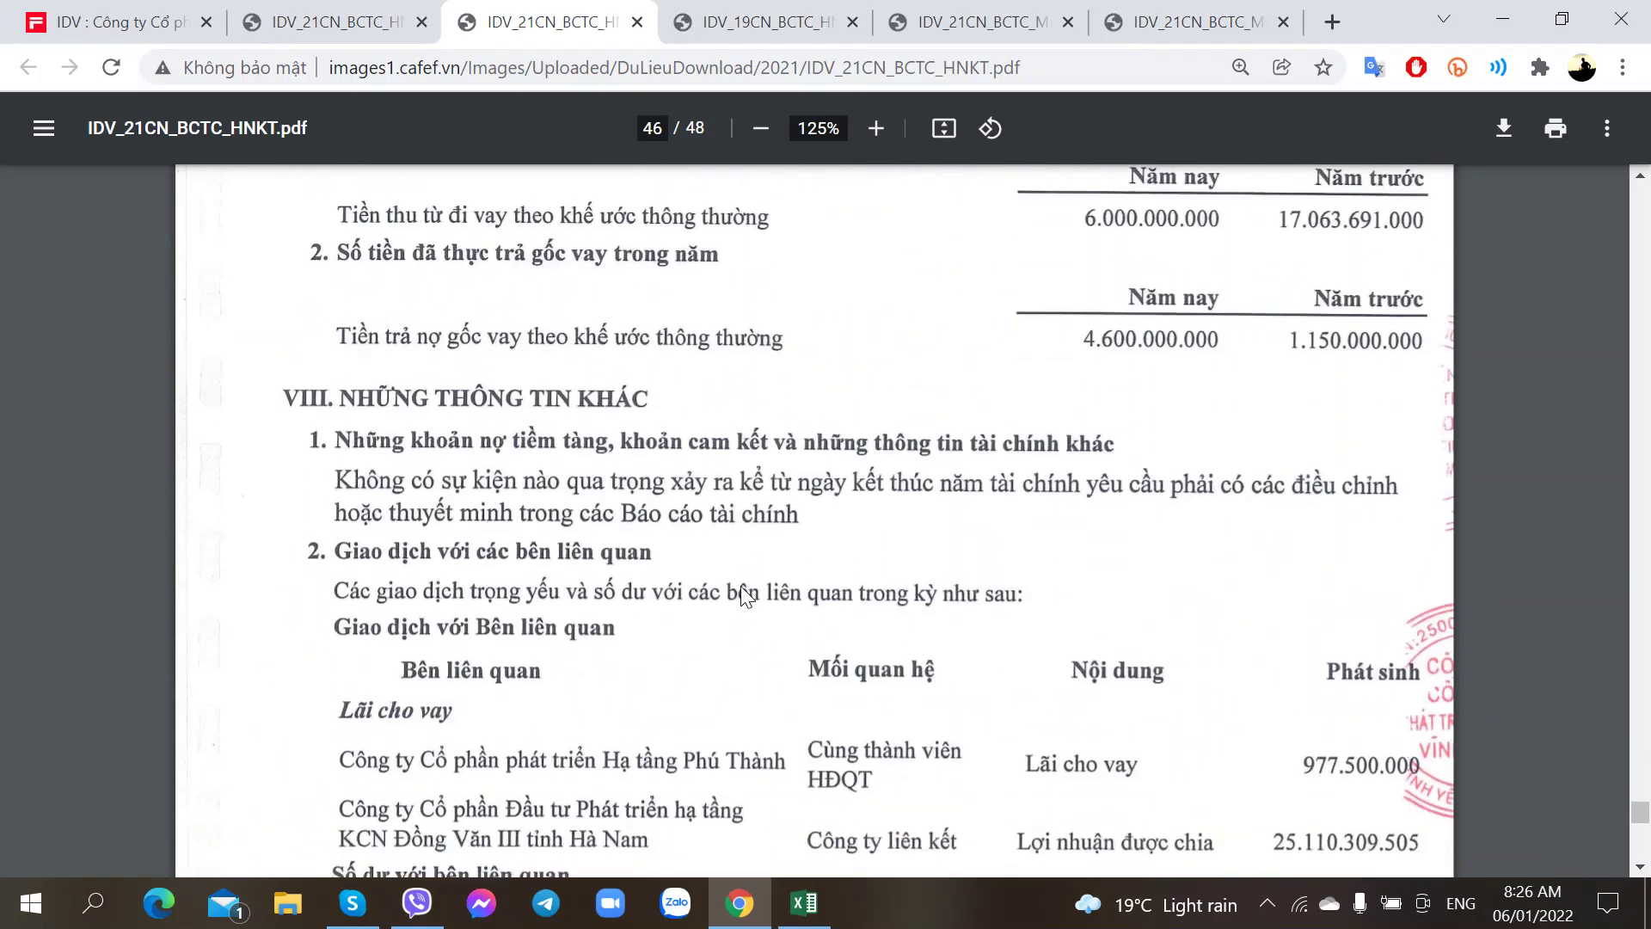
{"action": "scroll", "coordinate": [746, 595], "scroll_direction": "down", "scroll_amount": 2}
{"action": "scroll", "coordinate": [745, 593], "scroll_direction": "up", "scroll_amount": 3}
{"action": "scroll", "coordinate": [745, 594], "scroll_direction": "down", "scroll_amount": 8}
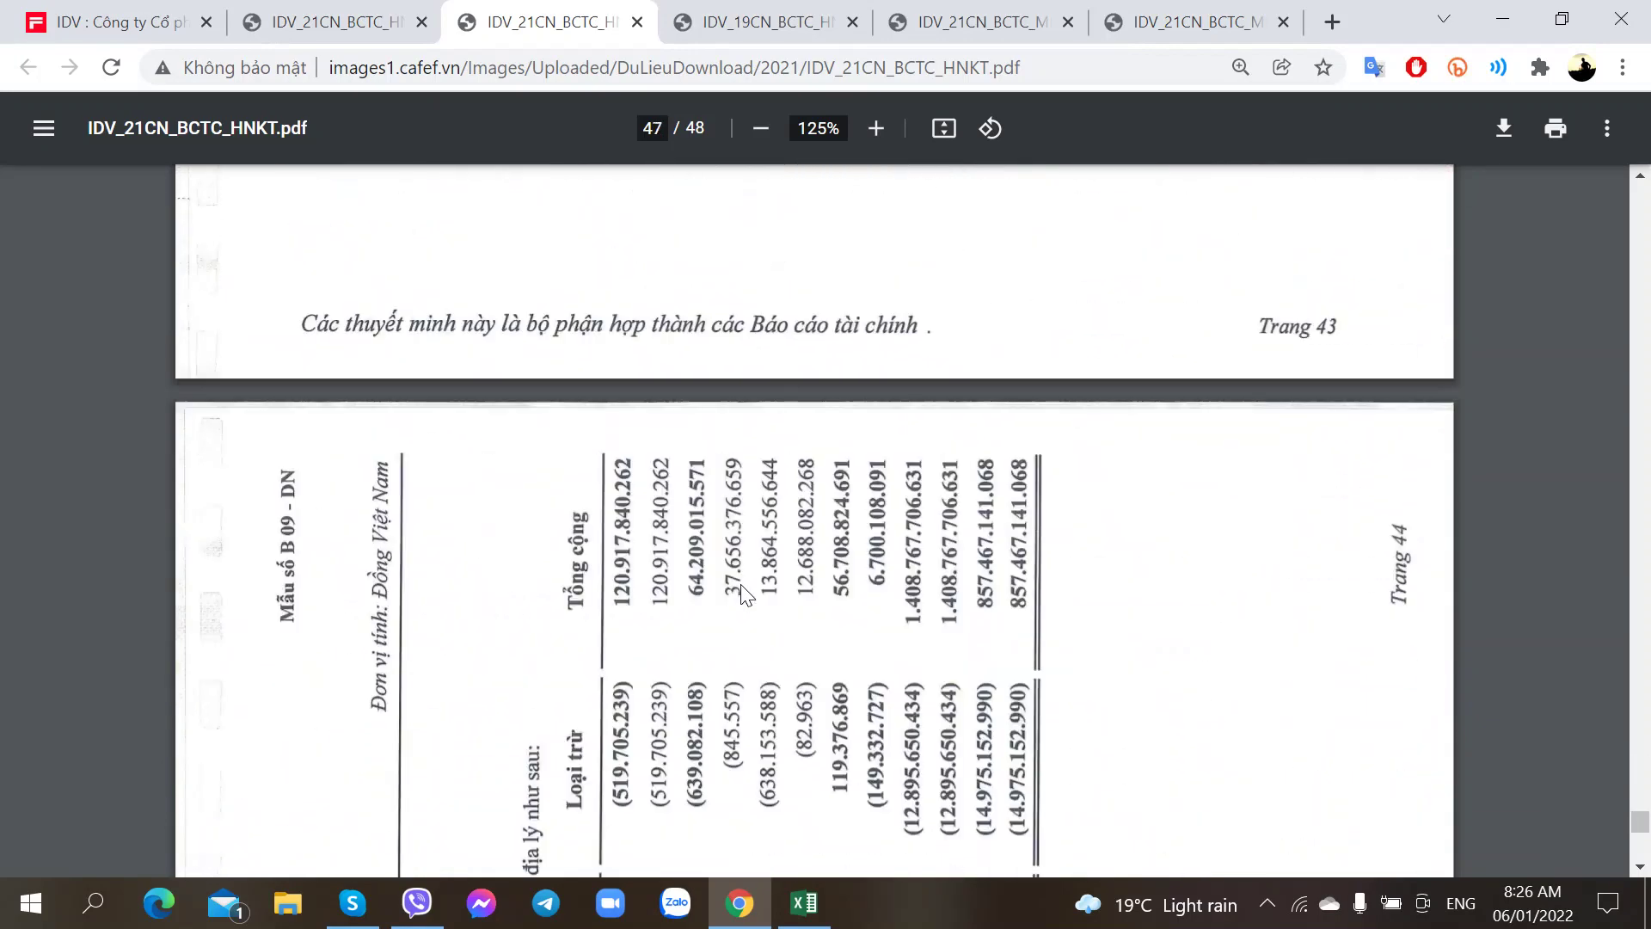
{"action": "scroll", "coordinate": [744, 594], "scroll_direction": "up", "scroll_amount": 6}
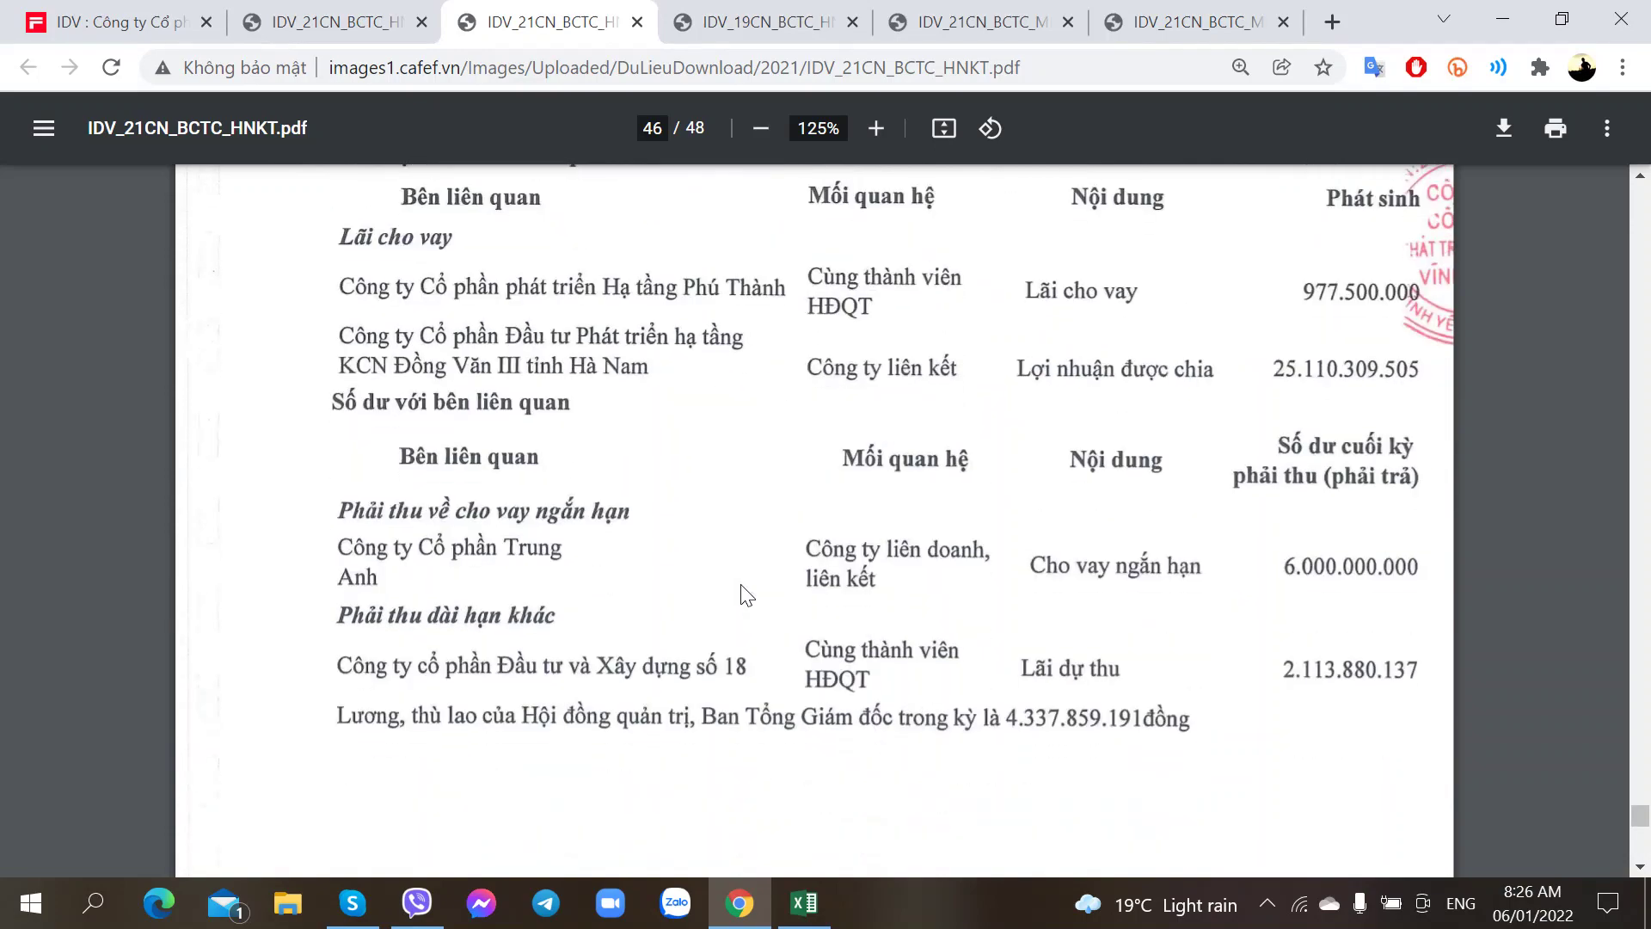
{"action": "scroll", "coordinate": [727, 589], "scroll_direction": "down", "scroll_amount": 15}
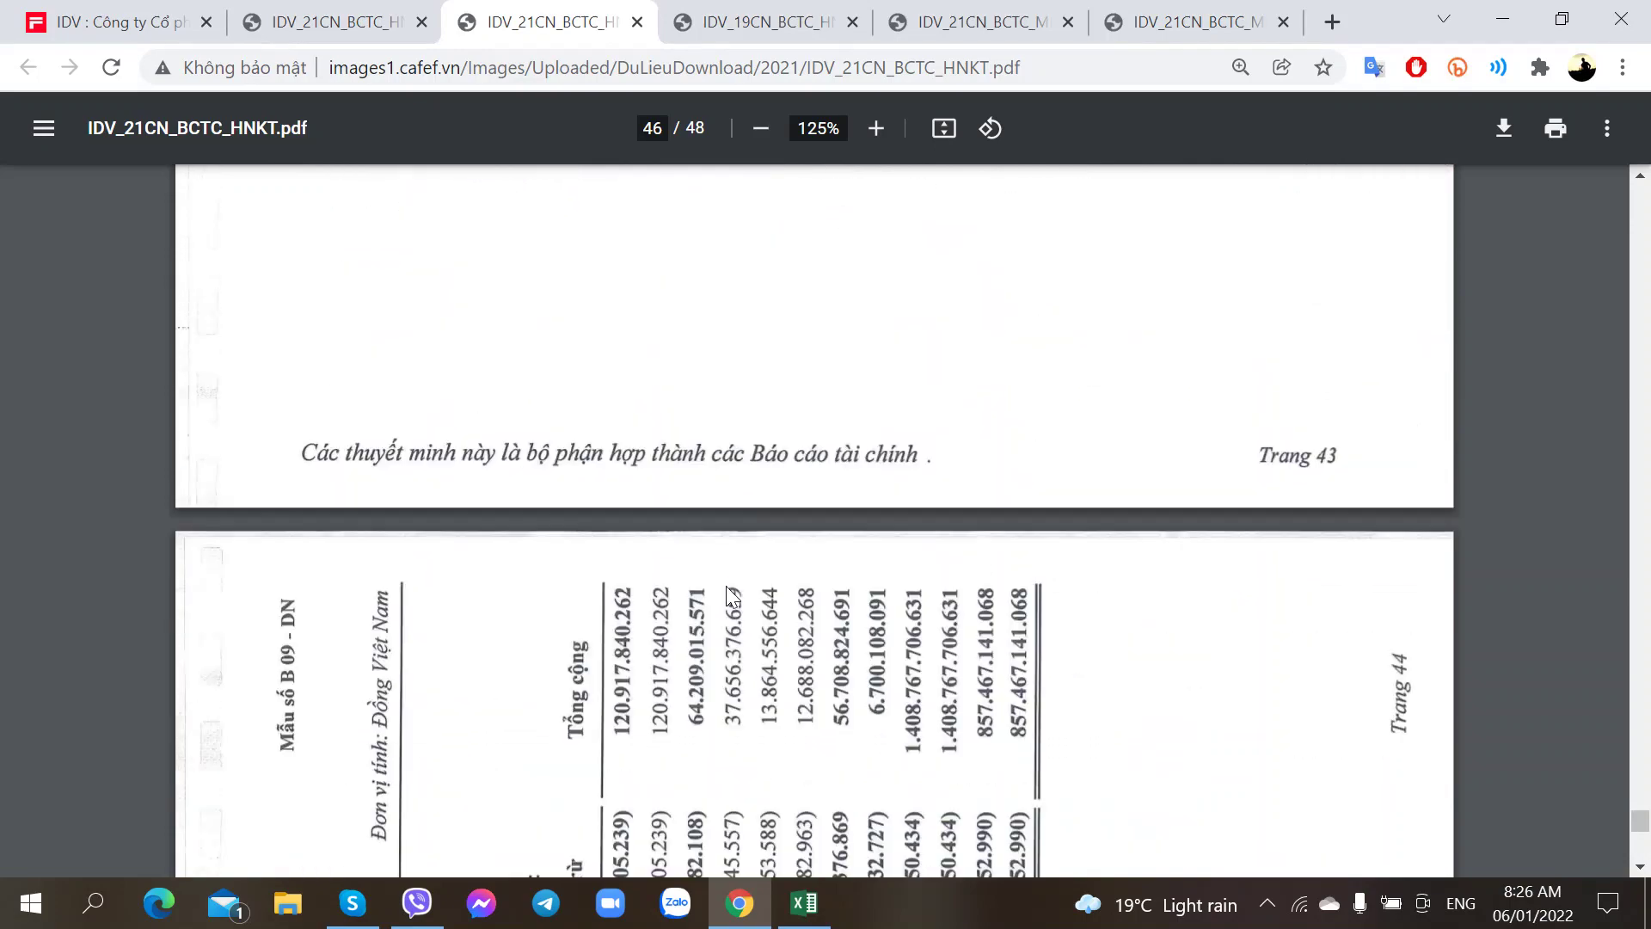
{"action": "scroll", "coordinate": [727, 594], "scroll_direction": "up", "scroll_amount": 6}
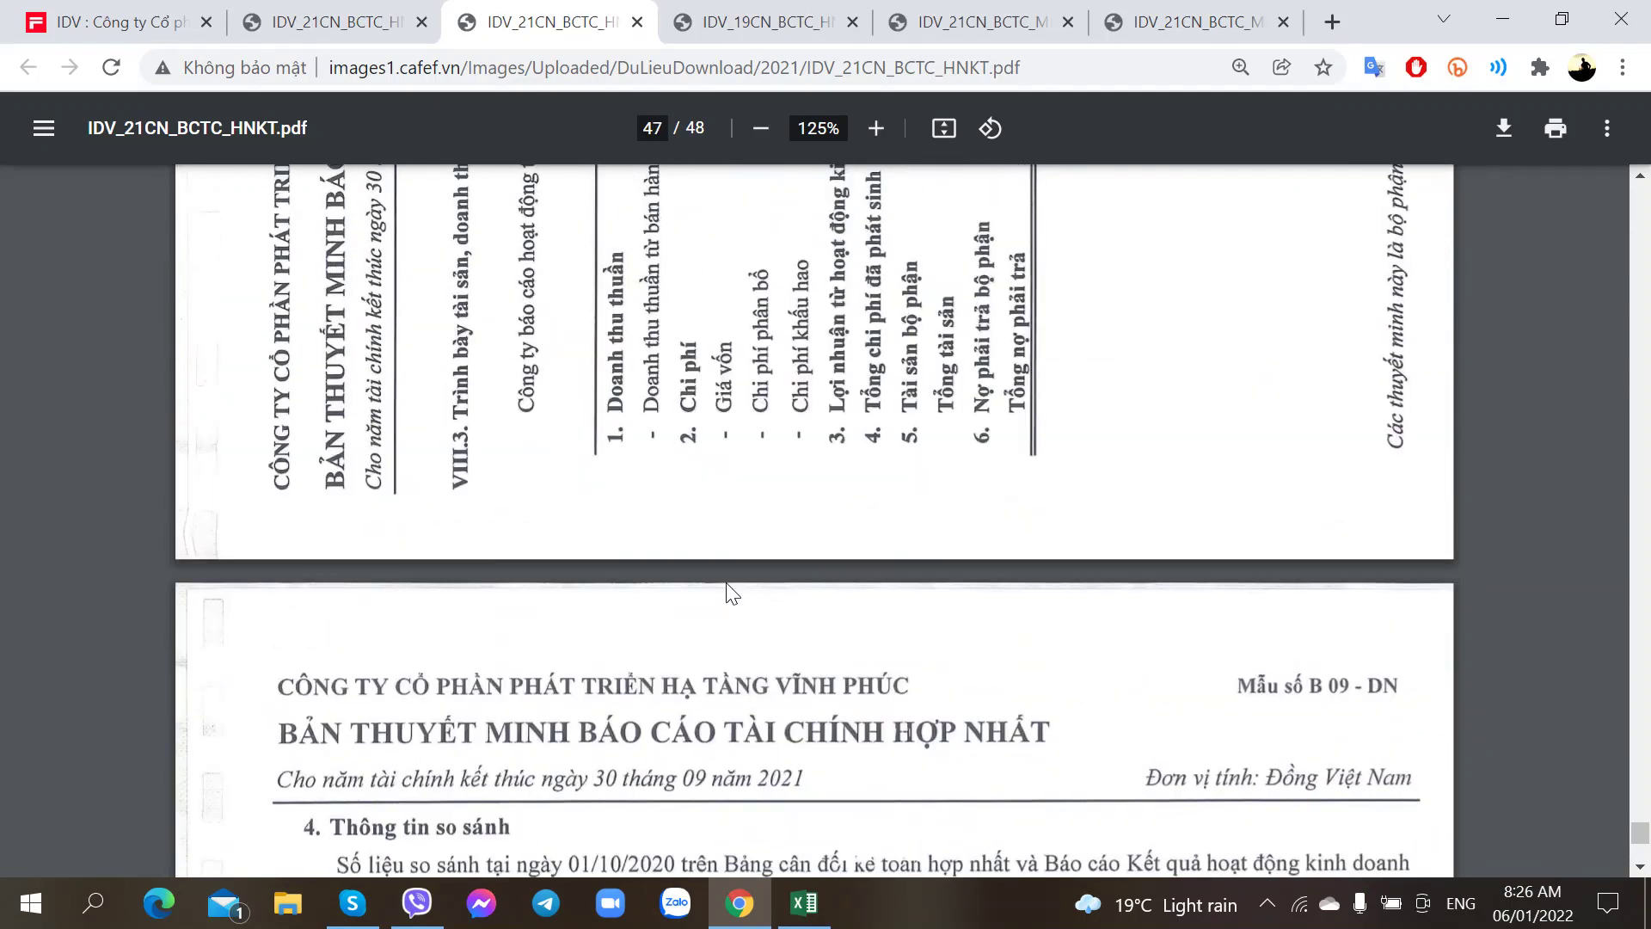
{"action": "scroll", "coordinate": [731, 593], "scroll_direction": "down", "scroll_amount": 2}
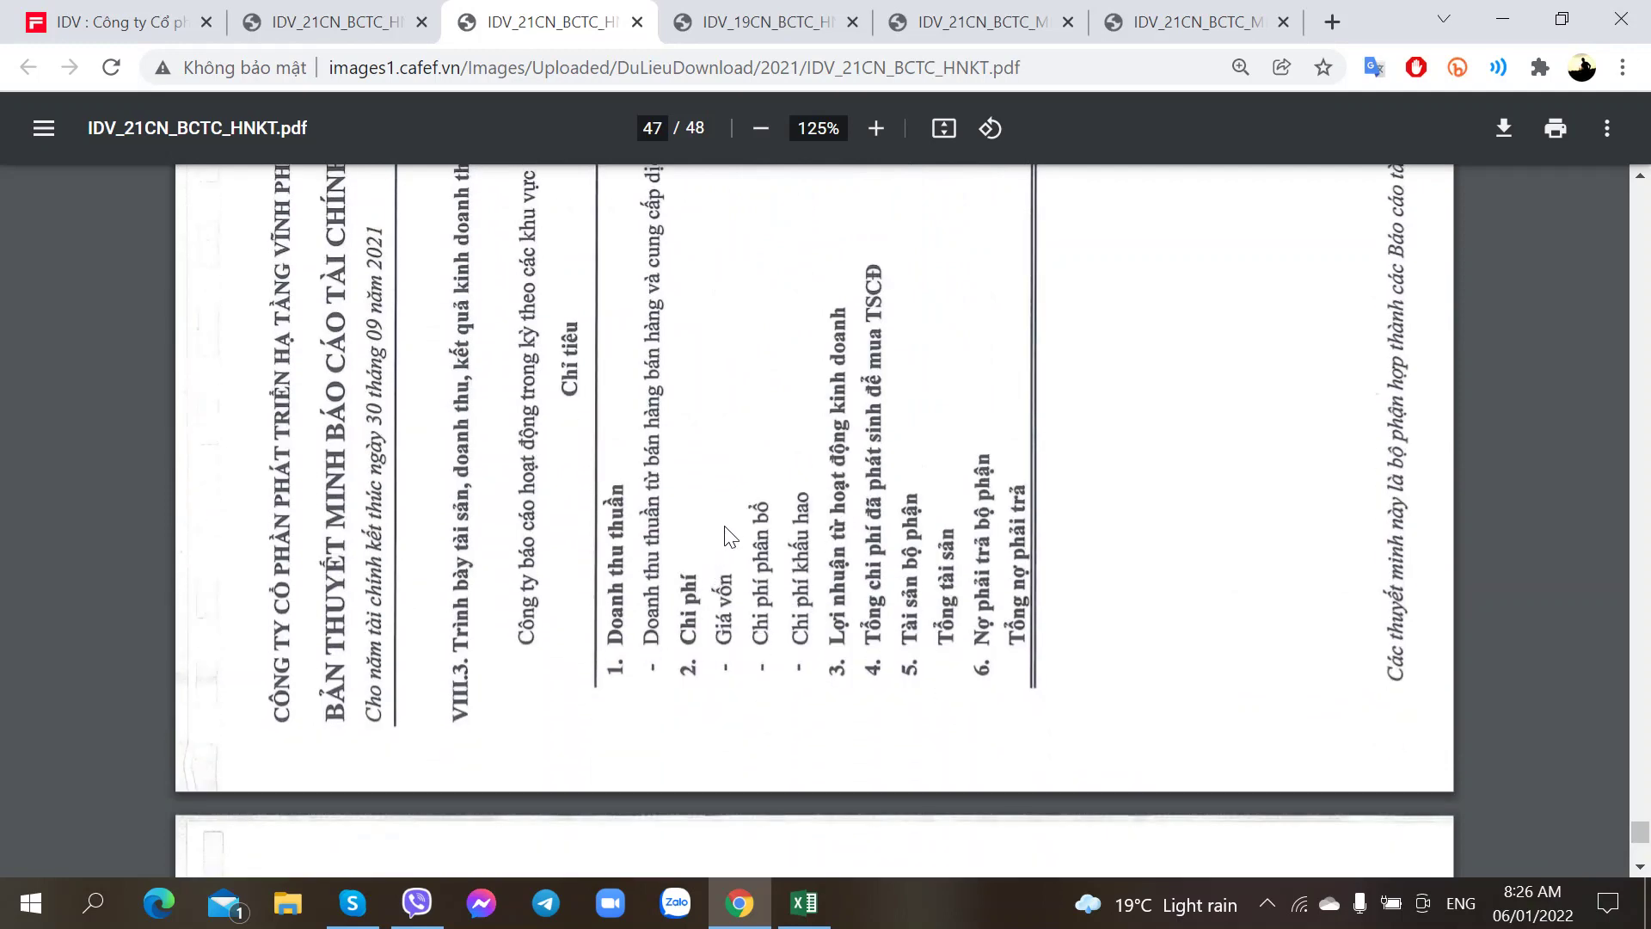
- Rotate the report clockwise and examine the Vĩnh Phúc and Hà Nam figures in the VIII.3 segment table on page 47
{"action": "right_click", "coordinate": [735, 511]}
{"action": "left_click", "coordinate": [847, 369]}
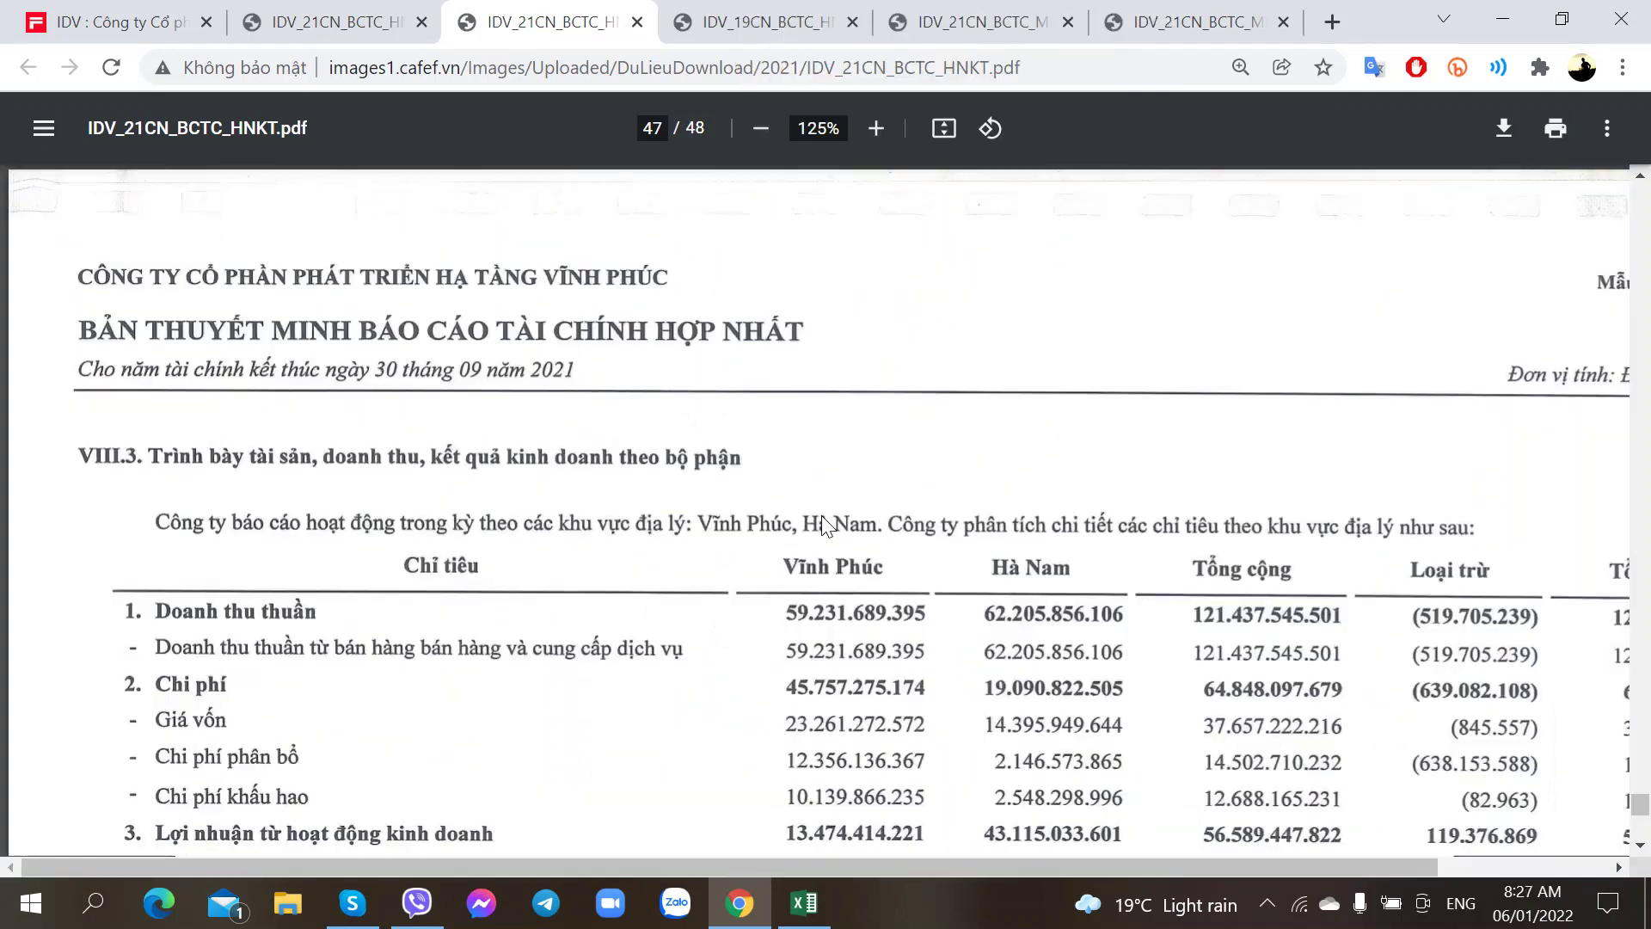
{"action": "scroll", "coordinate": [952, 741], "scroll_direction": "down", "scroll_amount": 2}
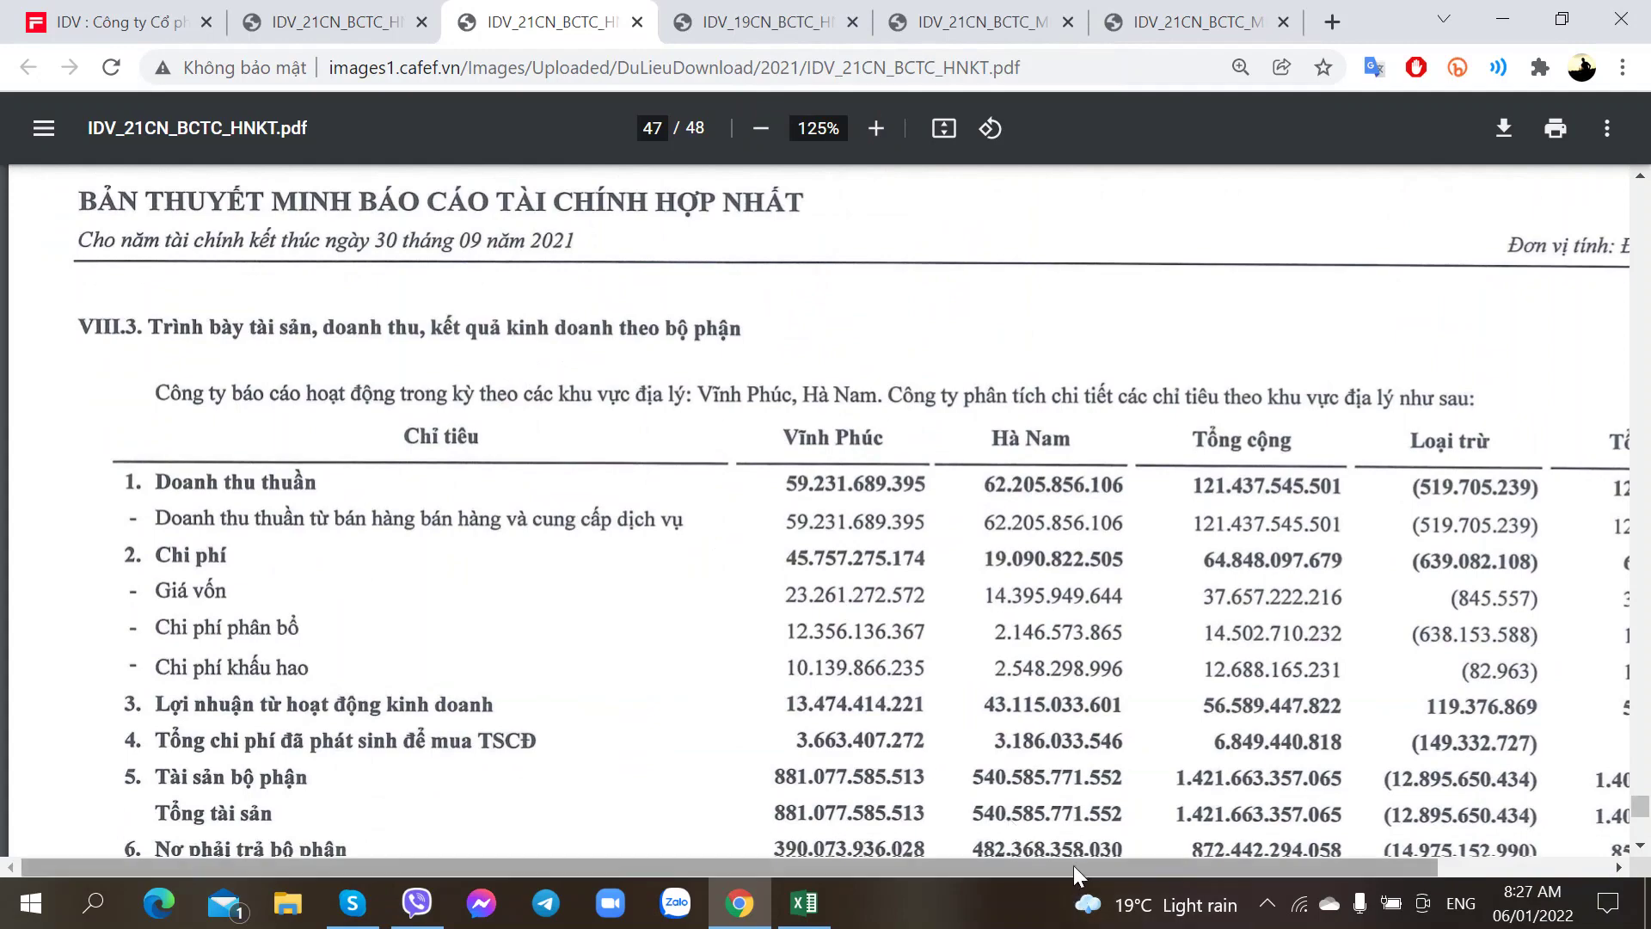
{"action": "left_click_drag", "start_coordinate": [1076, 859], "coordinate": [1167, 860]}
{"action": "scroll", "coordinate": [946, 652], "scroll_direction": "down", "scroll_amount": 3}
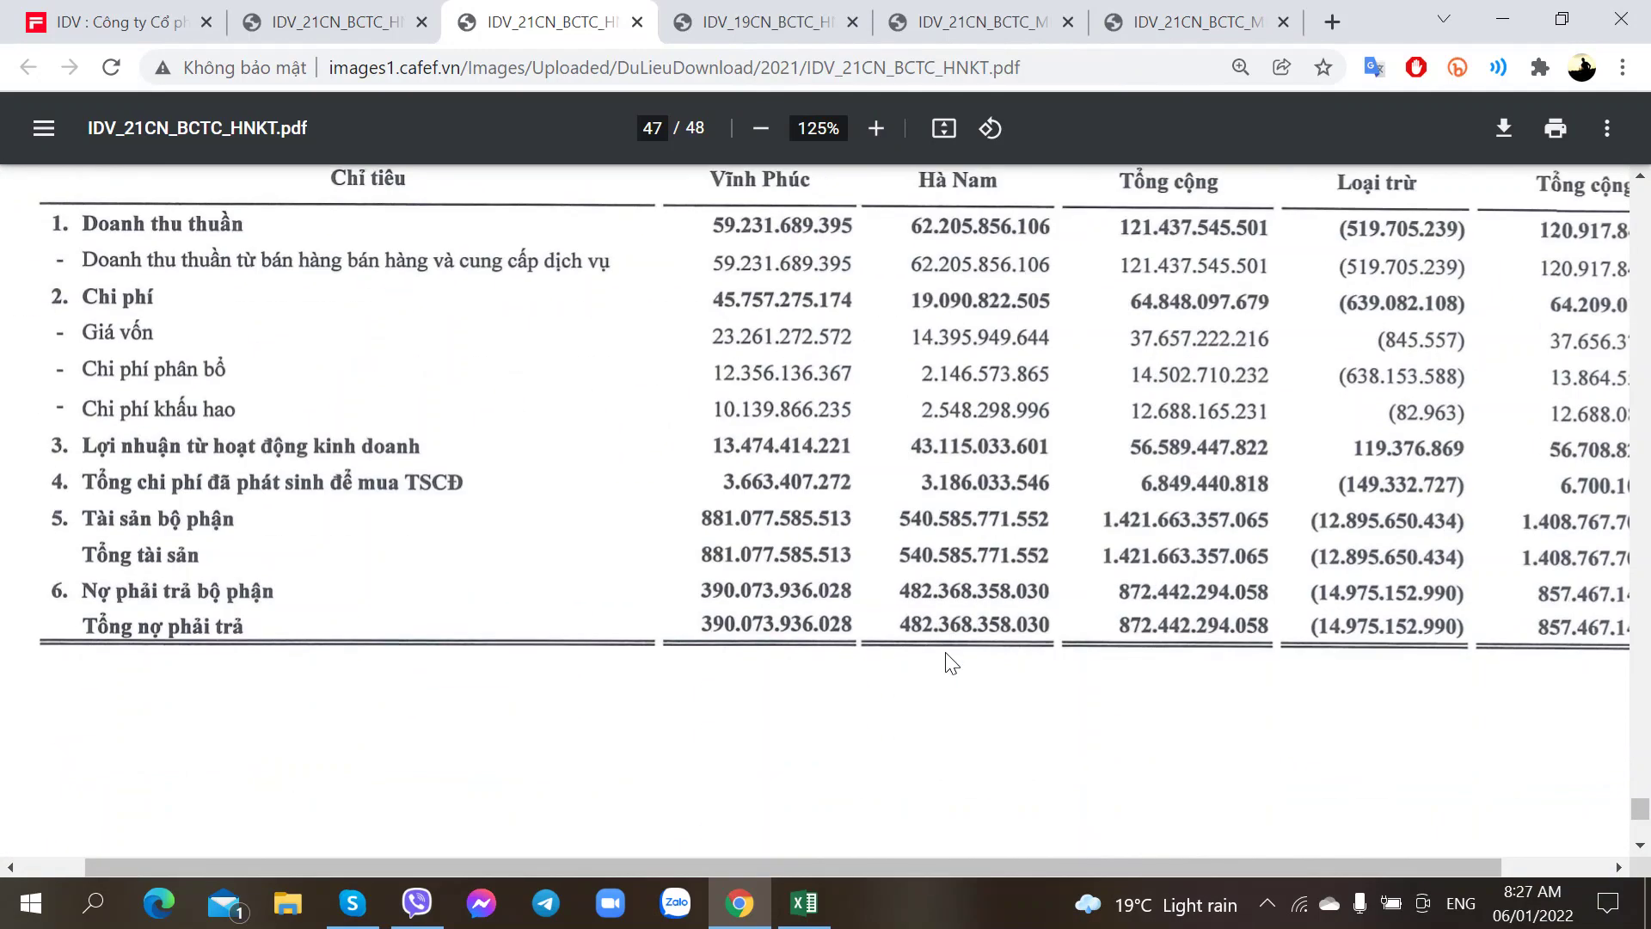
{"action": "scroll", "coordinate": [946, 652], "scroll_direction": "up", "scroll_amount": 1}
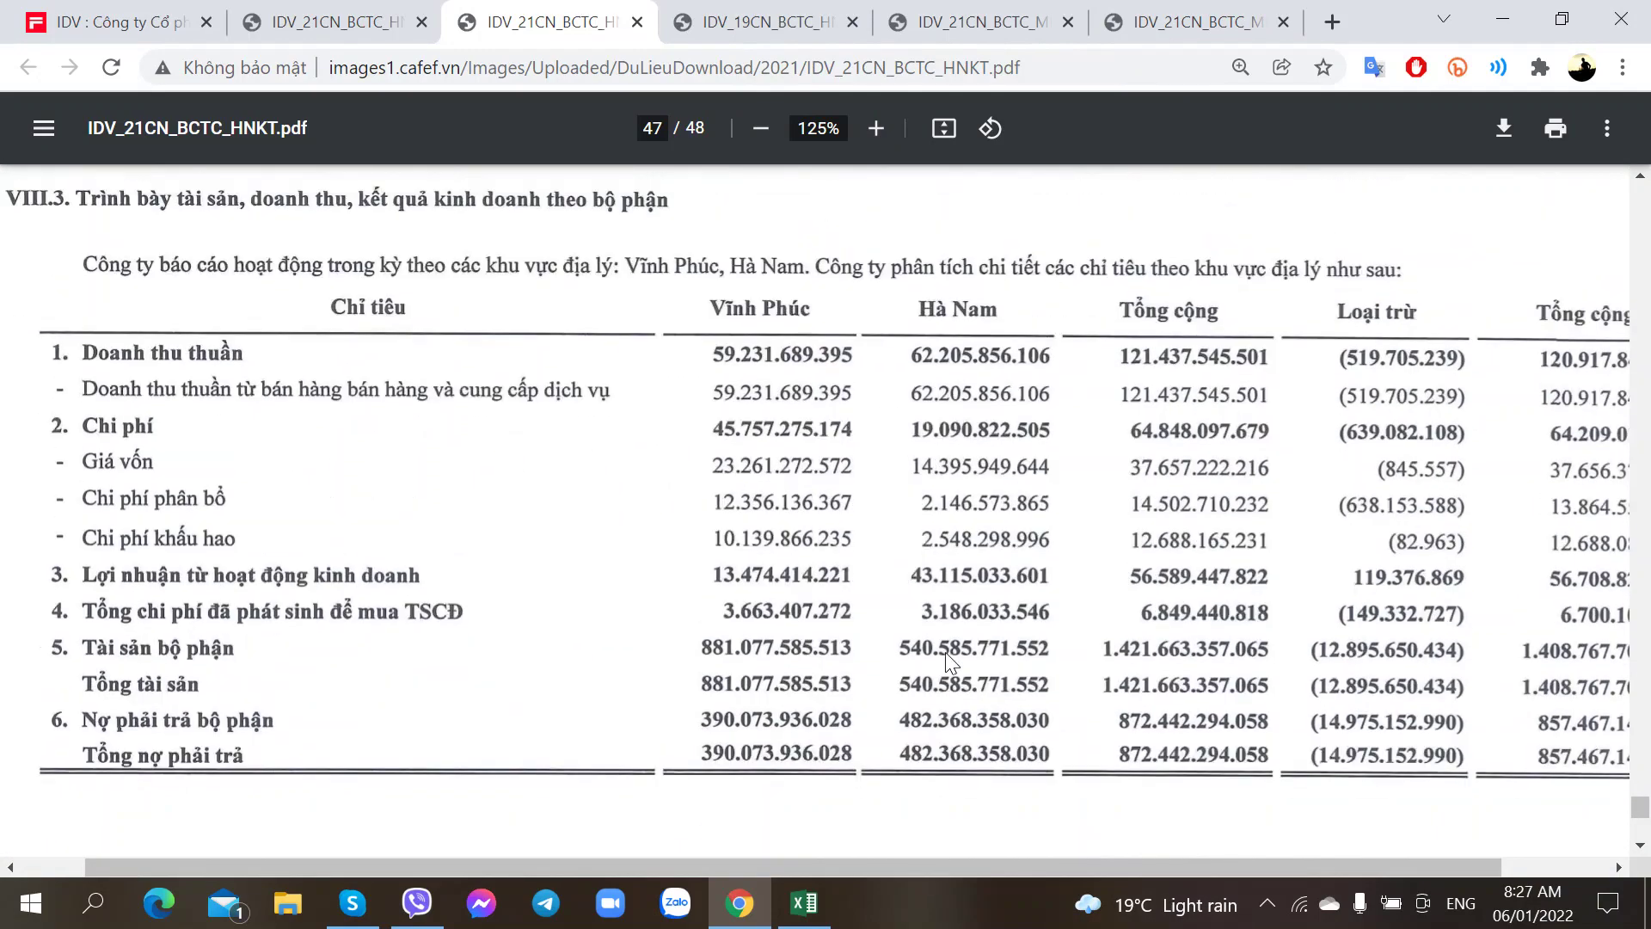
{"action": "scroll", "coordinate": [945, 655], "scroll_direction": "up", "scroll_amount": 2}
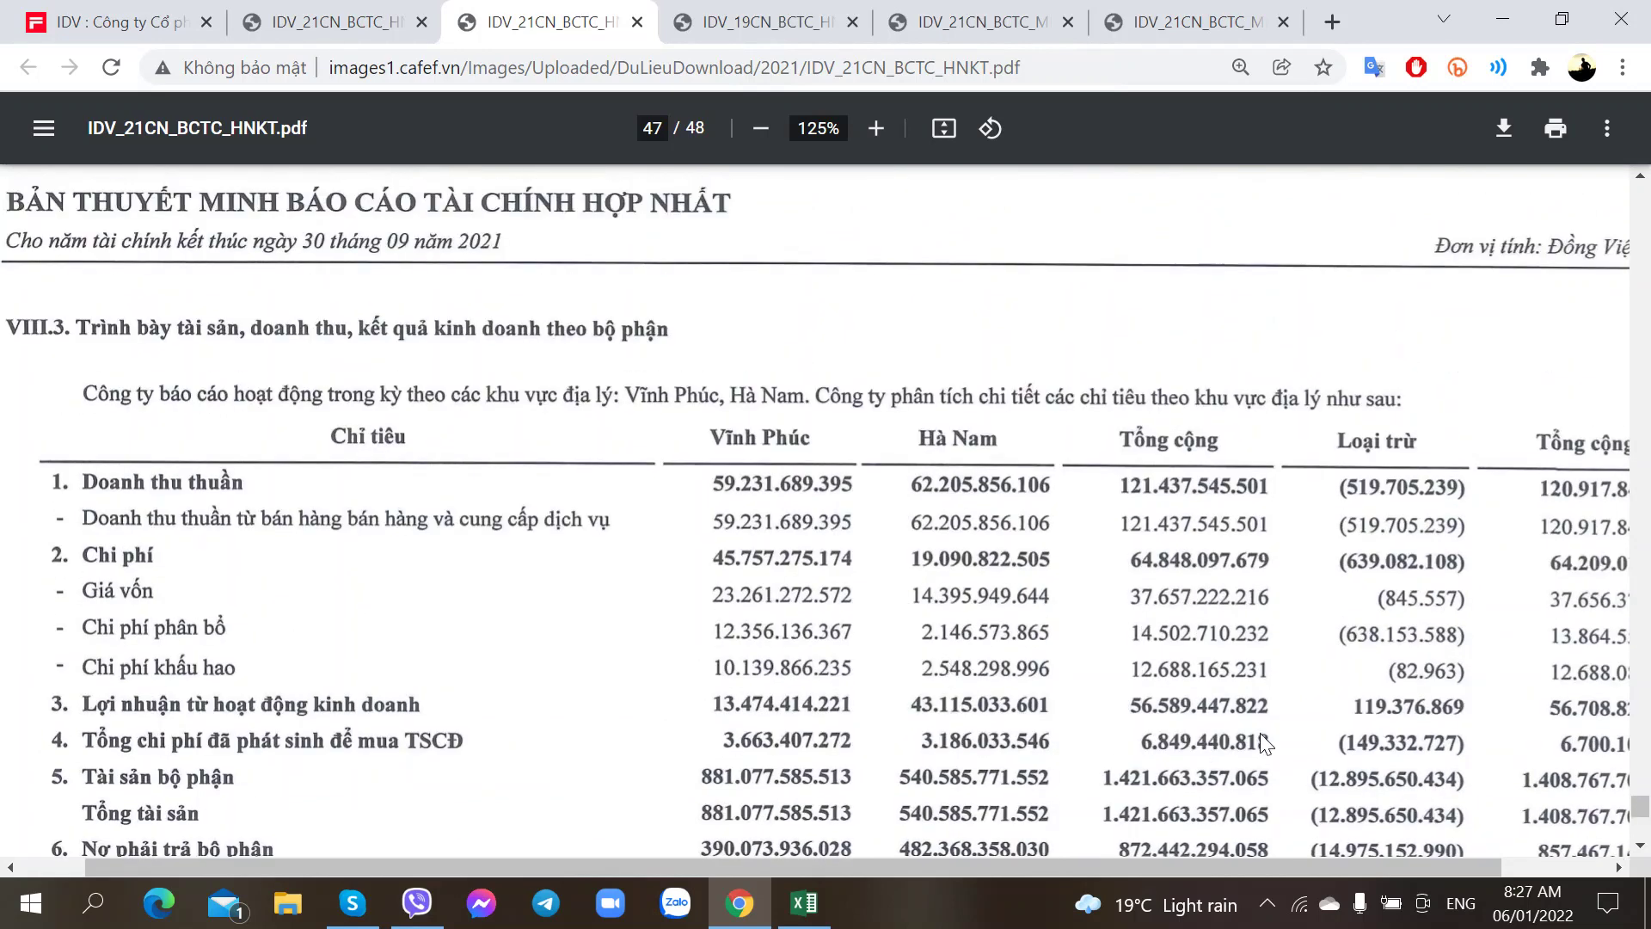
{"action": "scroll", "coordinate": [1260, 734], "scroll_direction": "down", "scroll_amount": 3}
{"action": "scroll", "coordinate": [1261, 734], "scroll_direction": "up", "scroll_amount": 1}
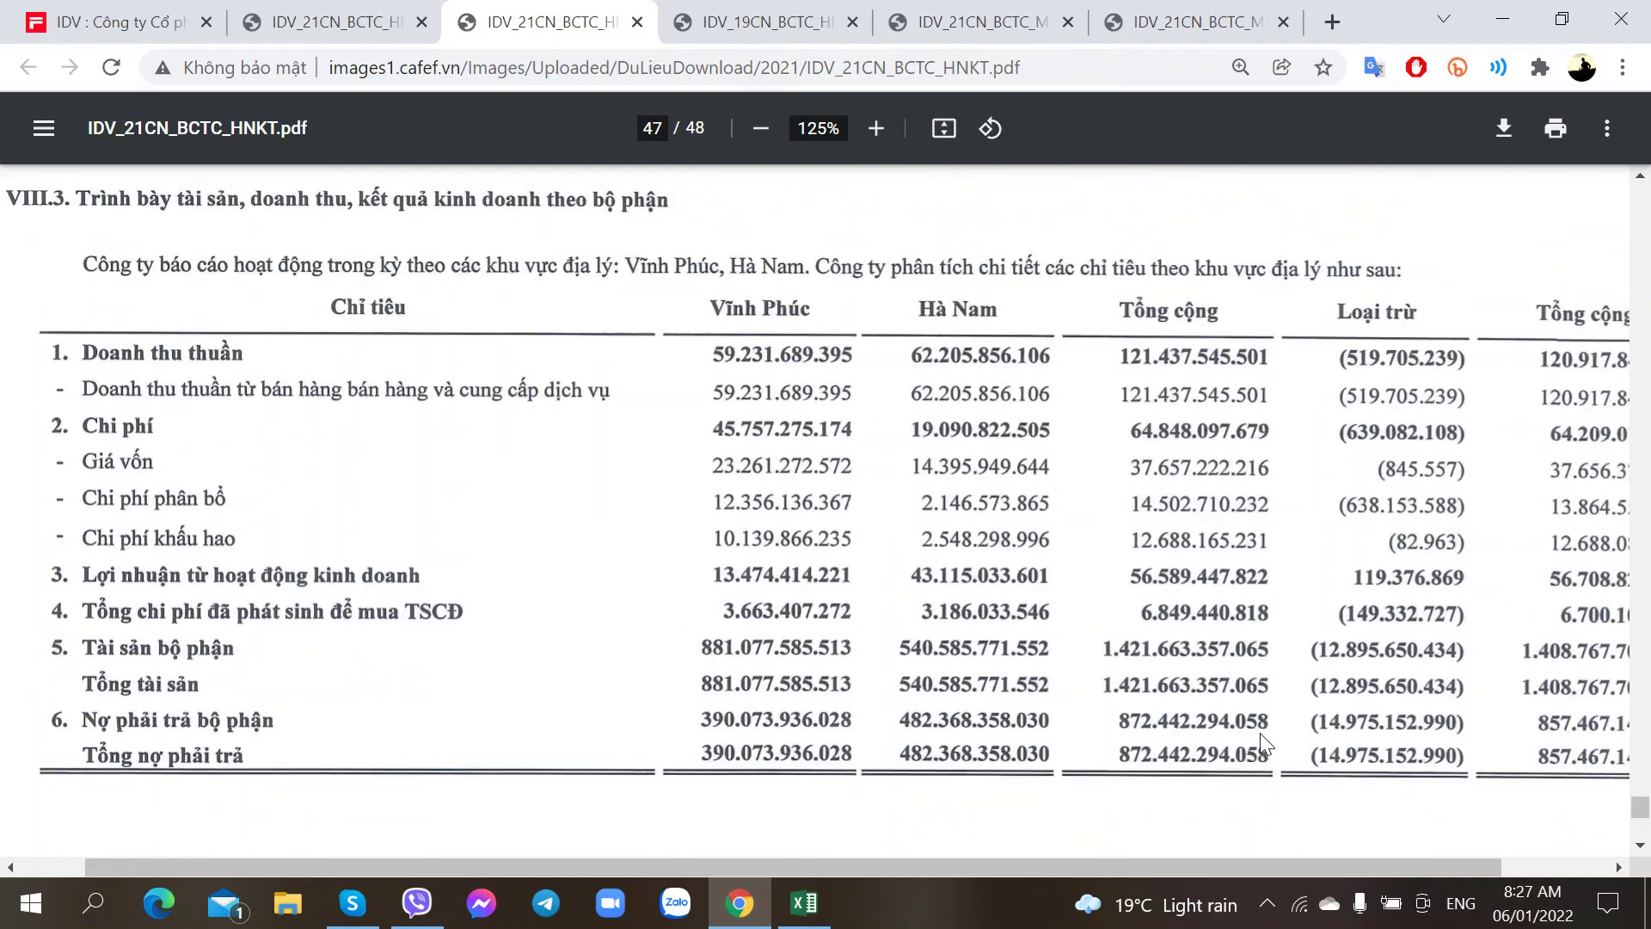
{"action": "scroll", "coordinate": [1260, 733], "scroll_direction": "down", "scroll_amount": 5}
{"action": "scroll", "coordinate": [1264, 714], "scroll_direction": "down", "scroll_amount": 5}
- Go back from the segment table on page 47 to the revenue and cost-of-sales notes on page 39
{"action": "scroll", "coordinate": [1264, 714], "scroll_direction": "up", "scroll_amount": 15}
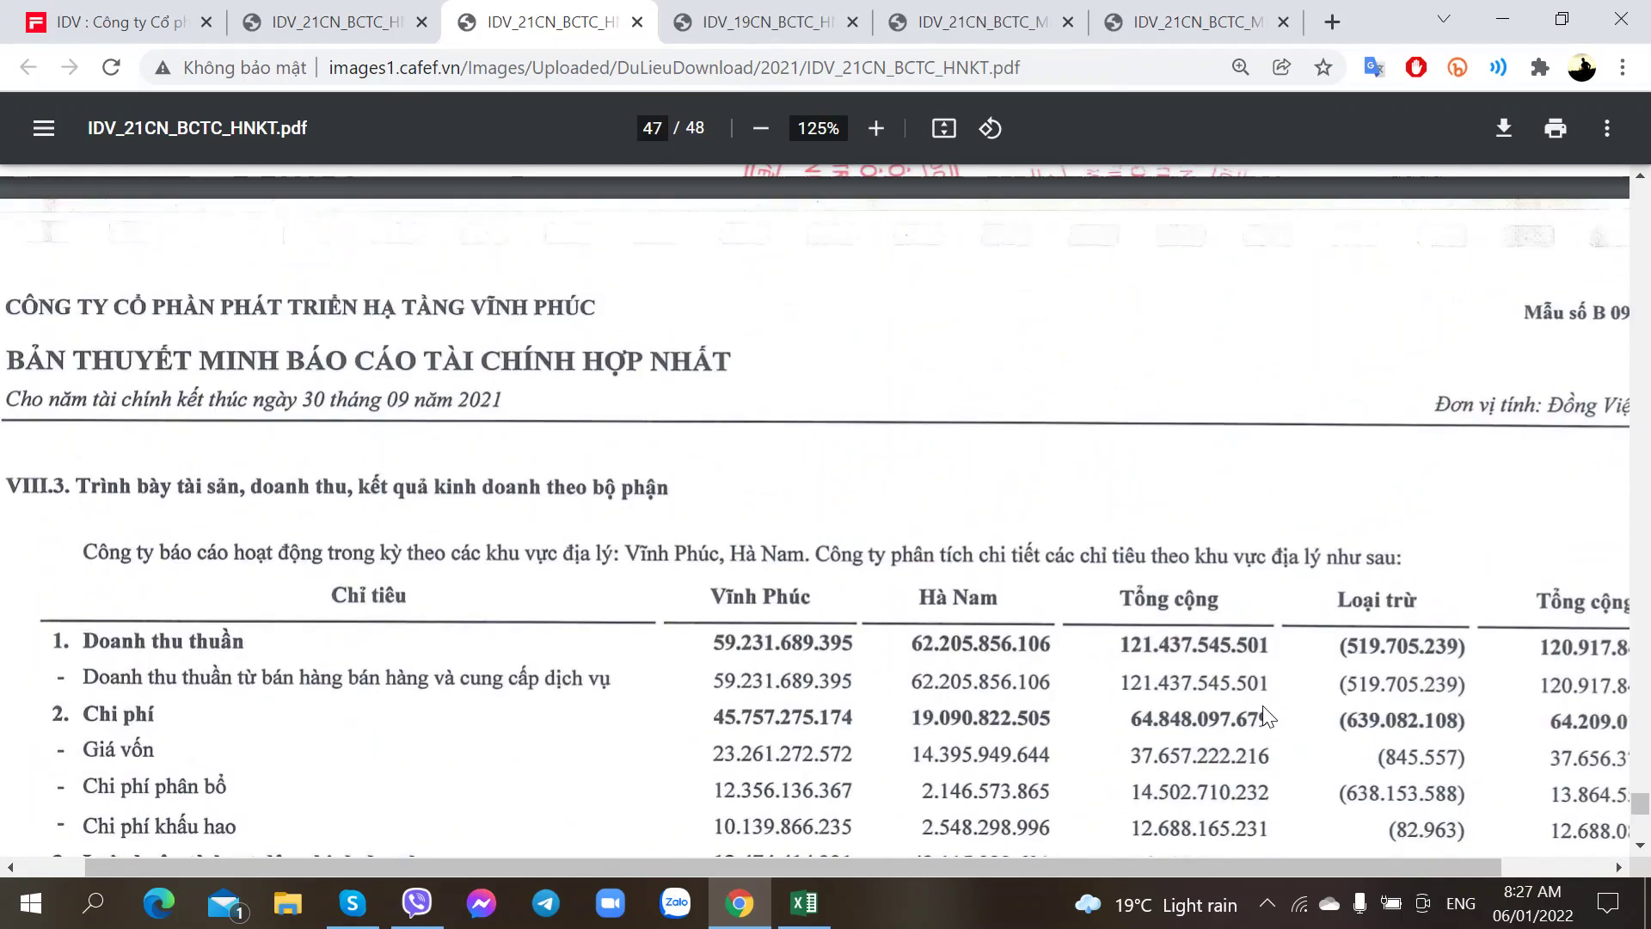
{"action": "scroll", "coordinate": [1262, 705], "scroll_direction": "up", "scroll_amount": 10}
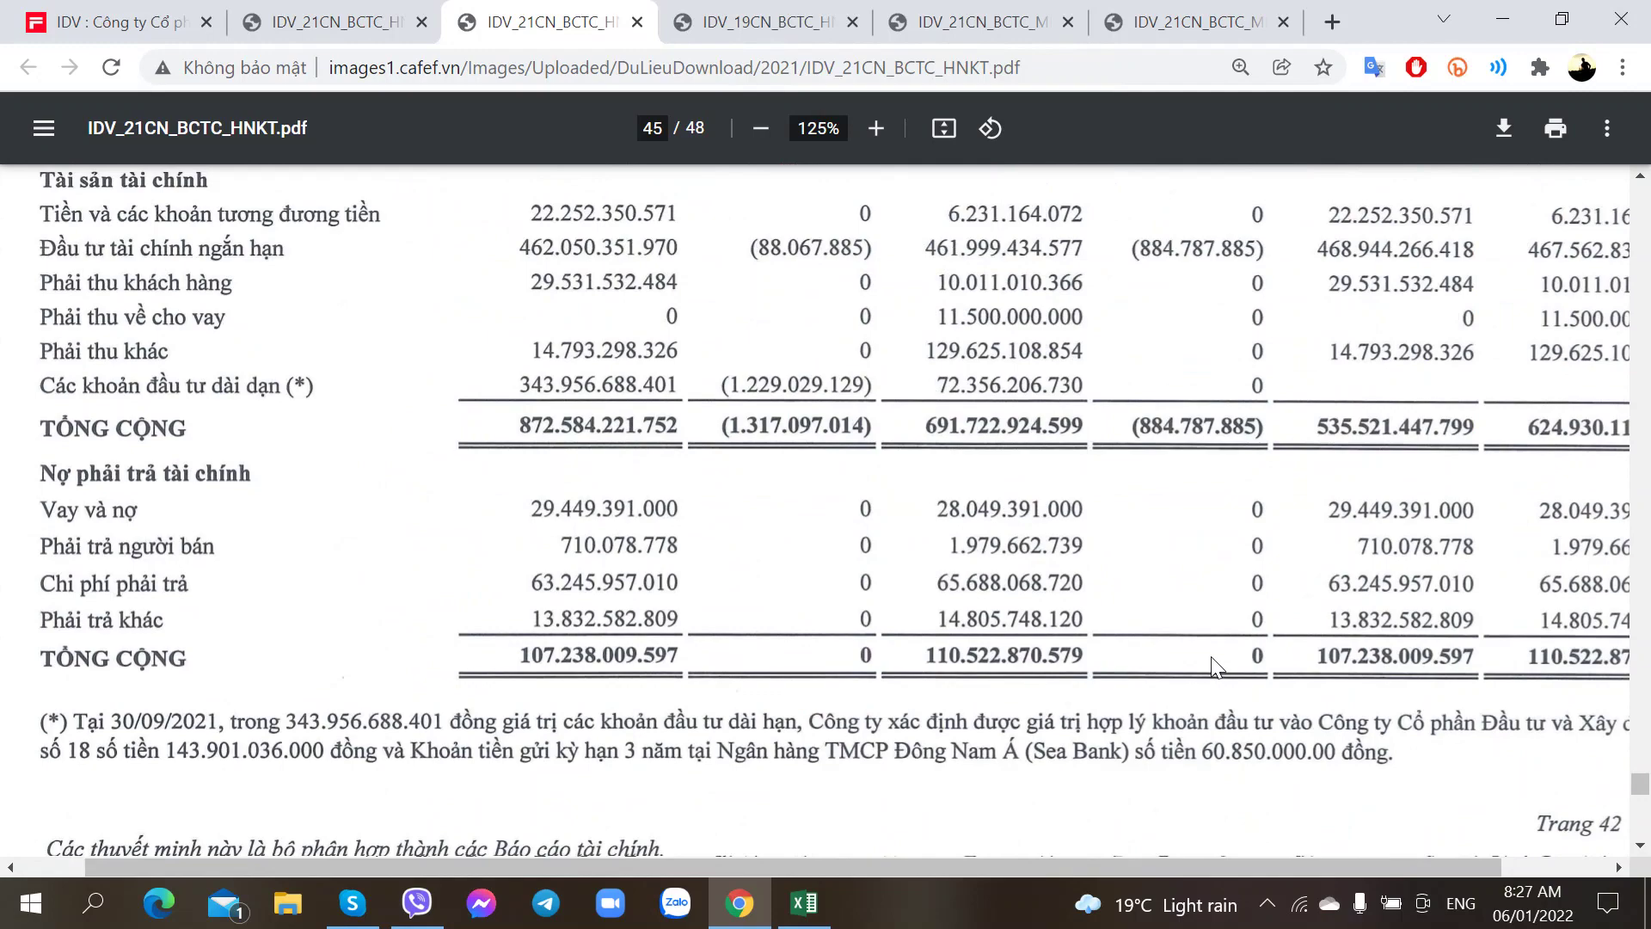
{"action": "scroll", "coordinate": [1212, 666], "scroll_direction": "up", "scroll_amount": 10}
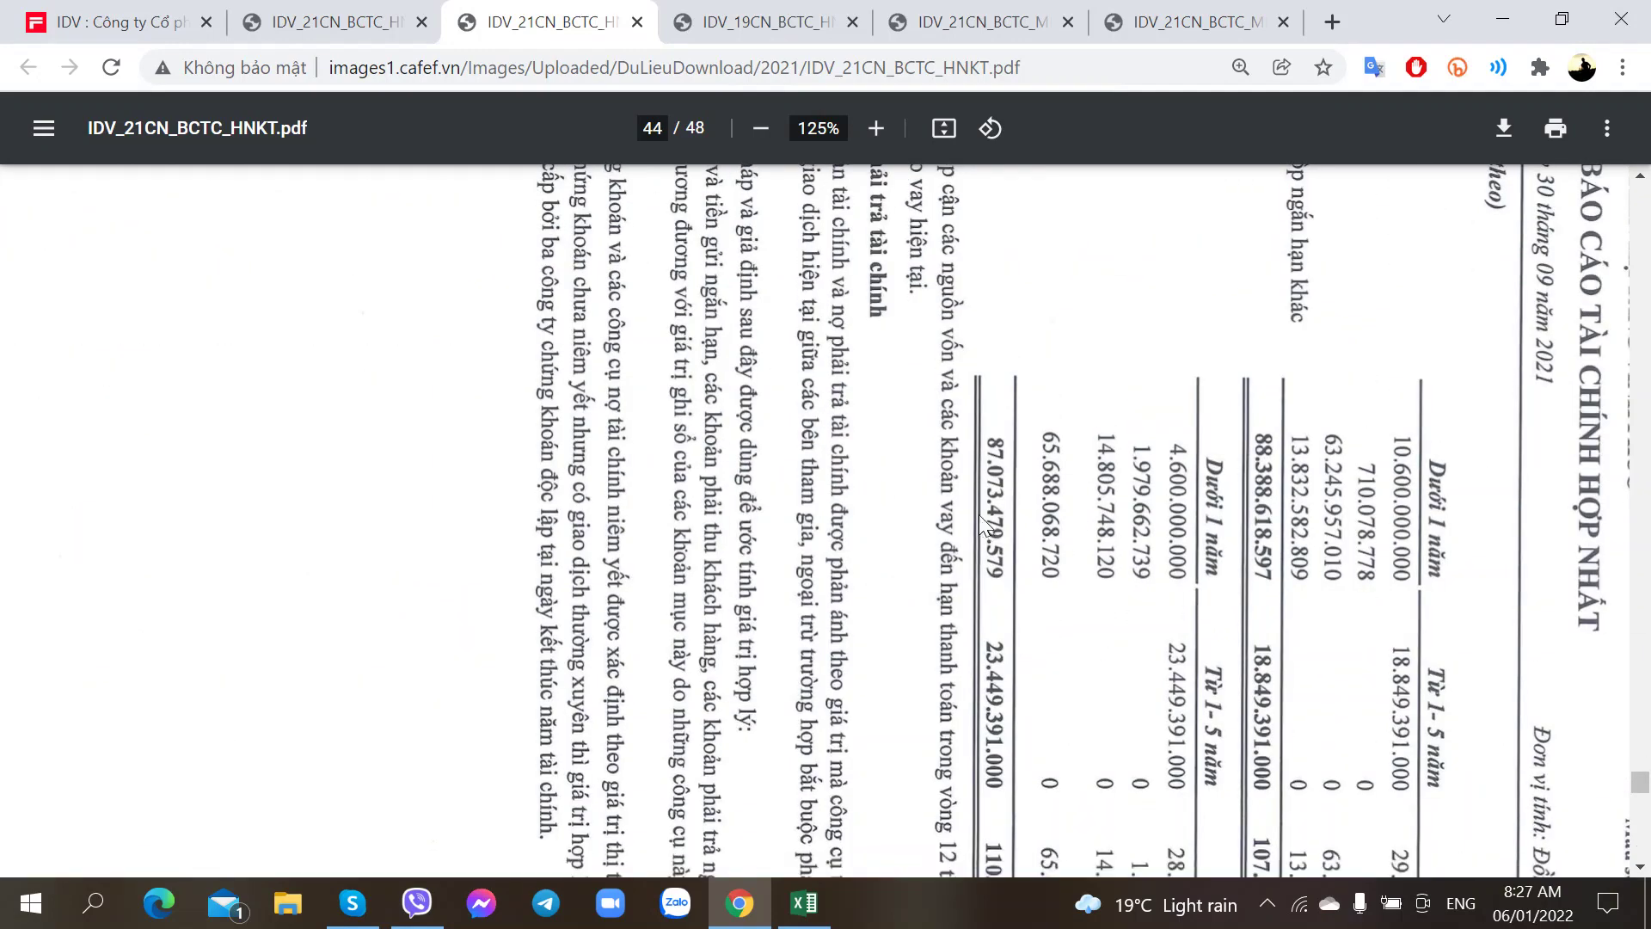
{"action": "scroll", "coordinate": [954, 508], "scroll_direction": "up", "scroll_amount": 20}
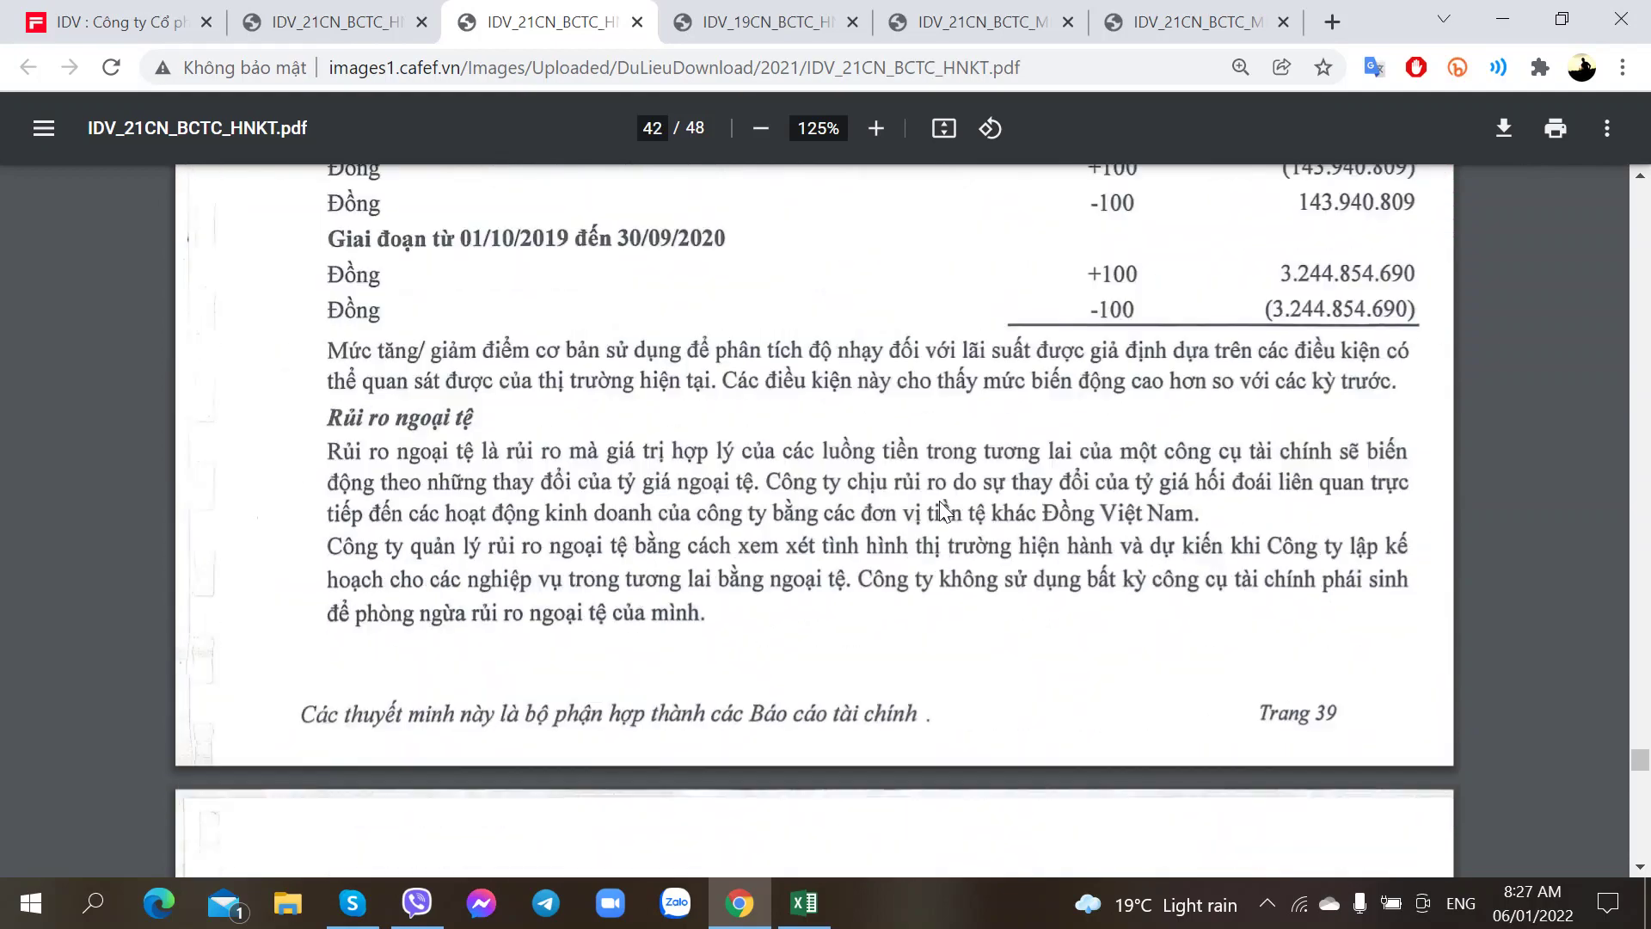
{"action": "scroll", "coordinate": [946, 511], "scroll_direction": "up", "scroll_amount": 20}
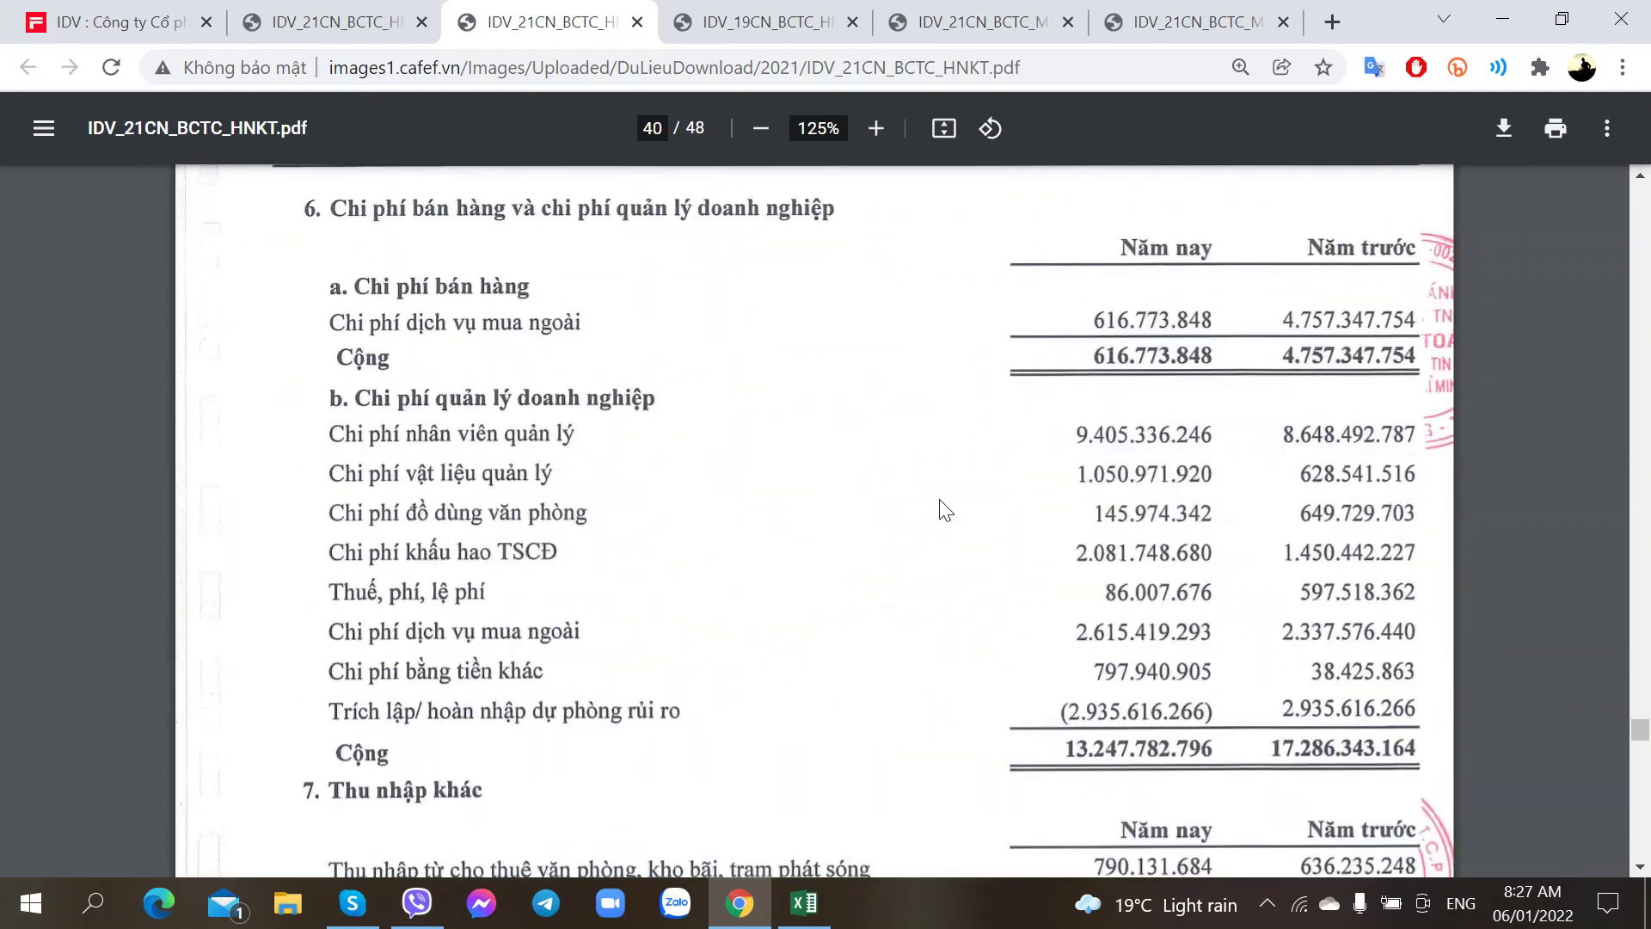
{"action": "scroll", "coordinate": [945, 511], "scroll_direction": "up", "scroll_amount": 7}
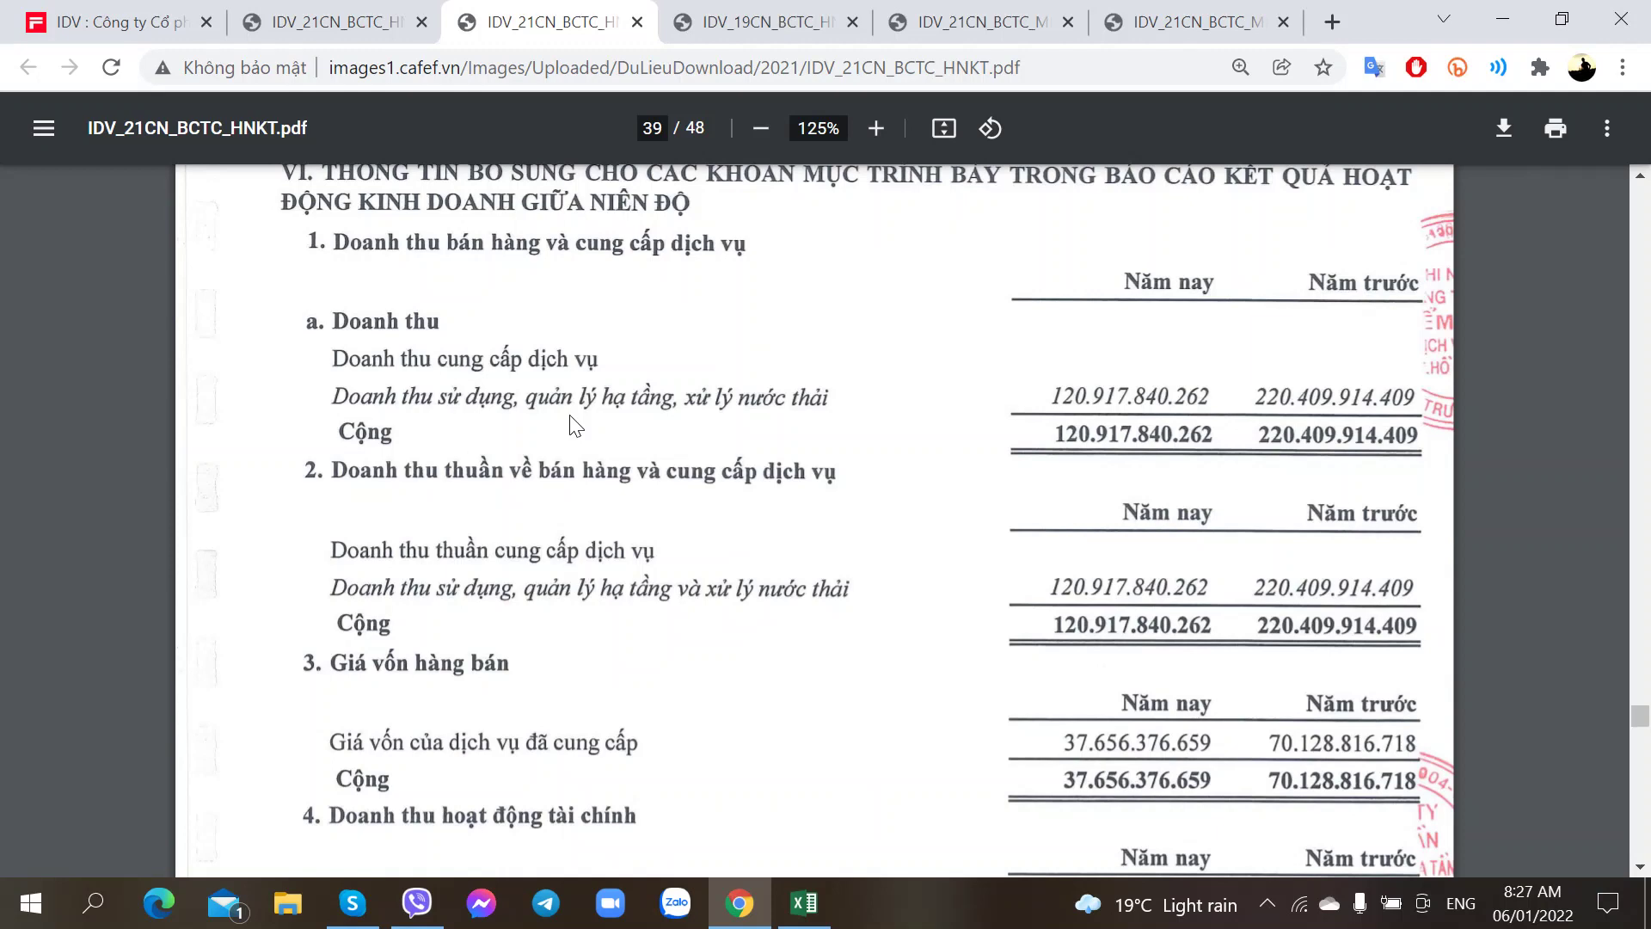
- Consult the consolidated income statement on page 10 and enter 120 as the 2021 Doanh thu Thuần in F374 of the Excel workbook
{"action": "left_click", "coordinate": [373, 13]}
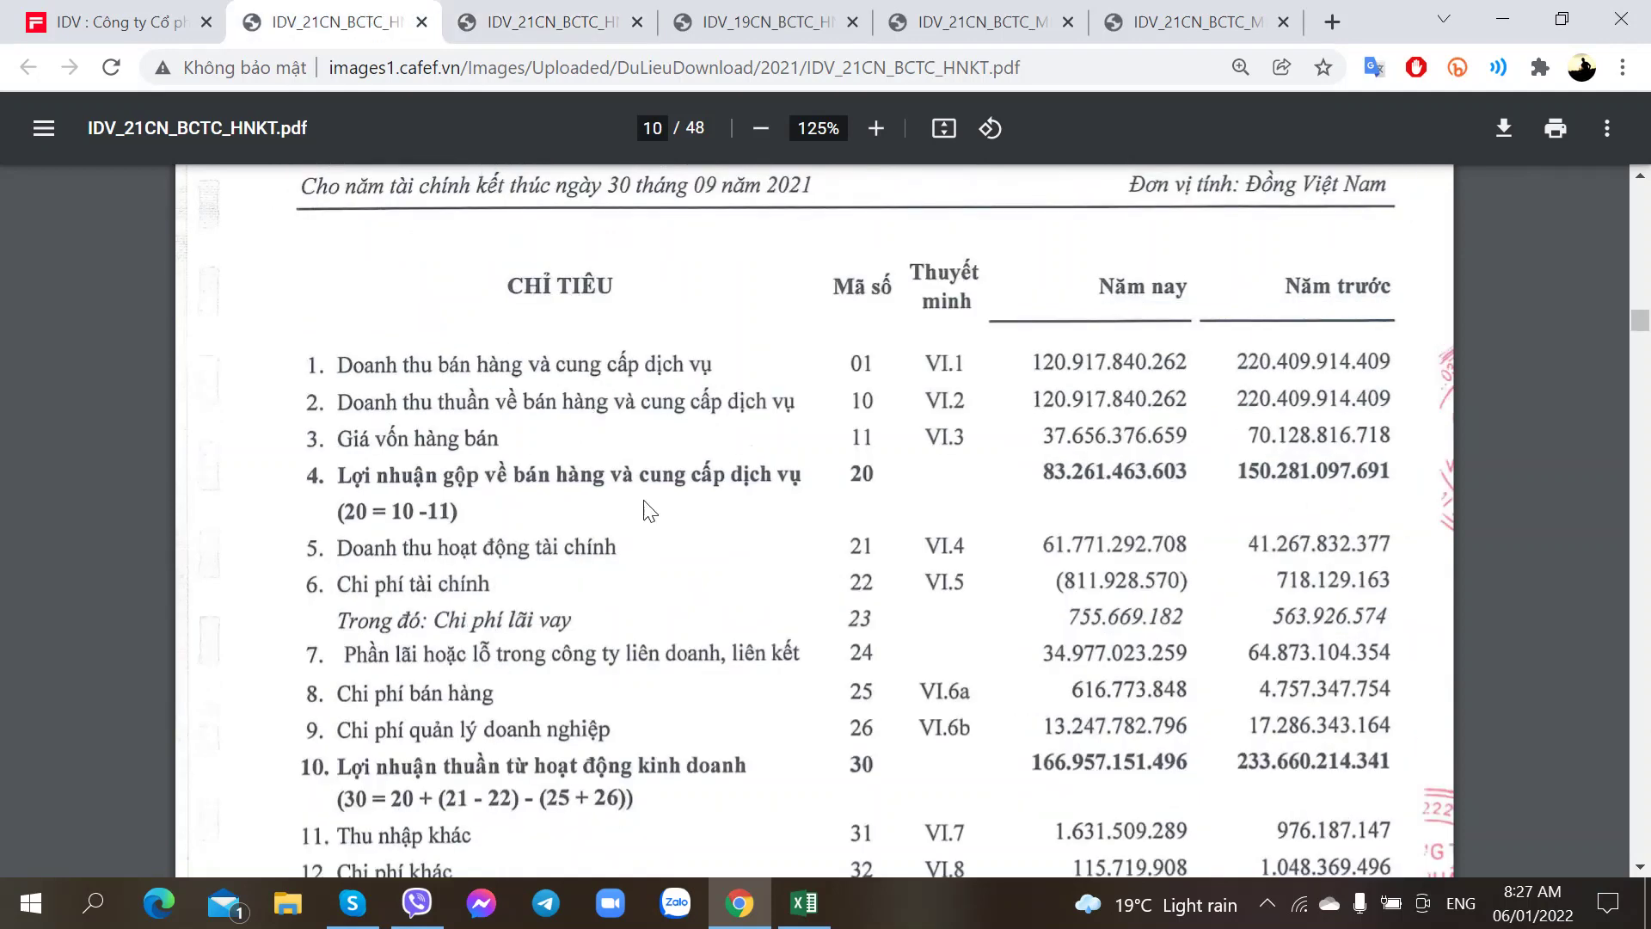
{"action": "left_click", "coordinate": [804, 903]}
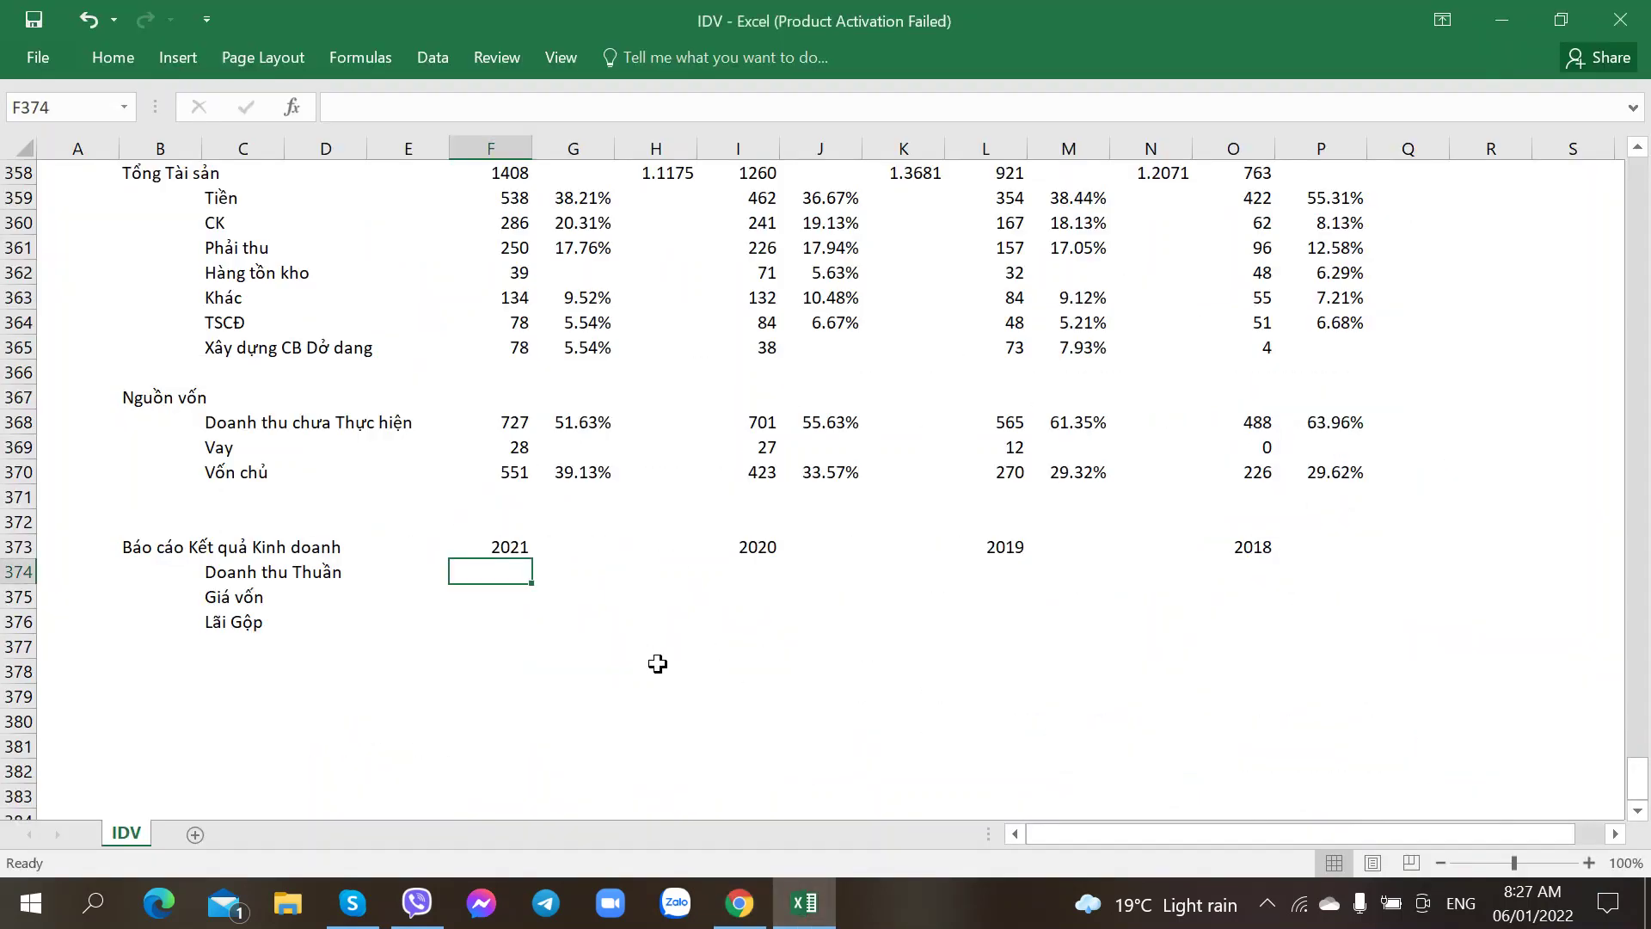
{"action": "key", "text": "alt+Tab"}
{"action": "key", "text": "alt+Tab"}
{"action": "type", "text": "120"}
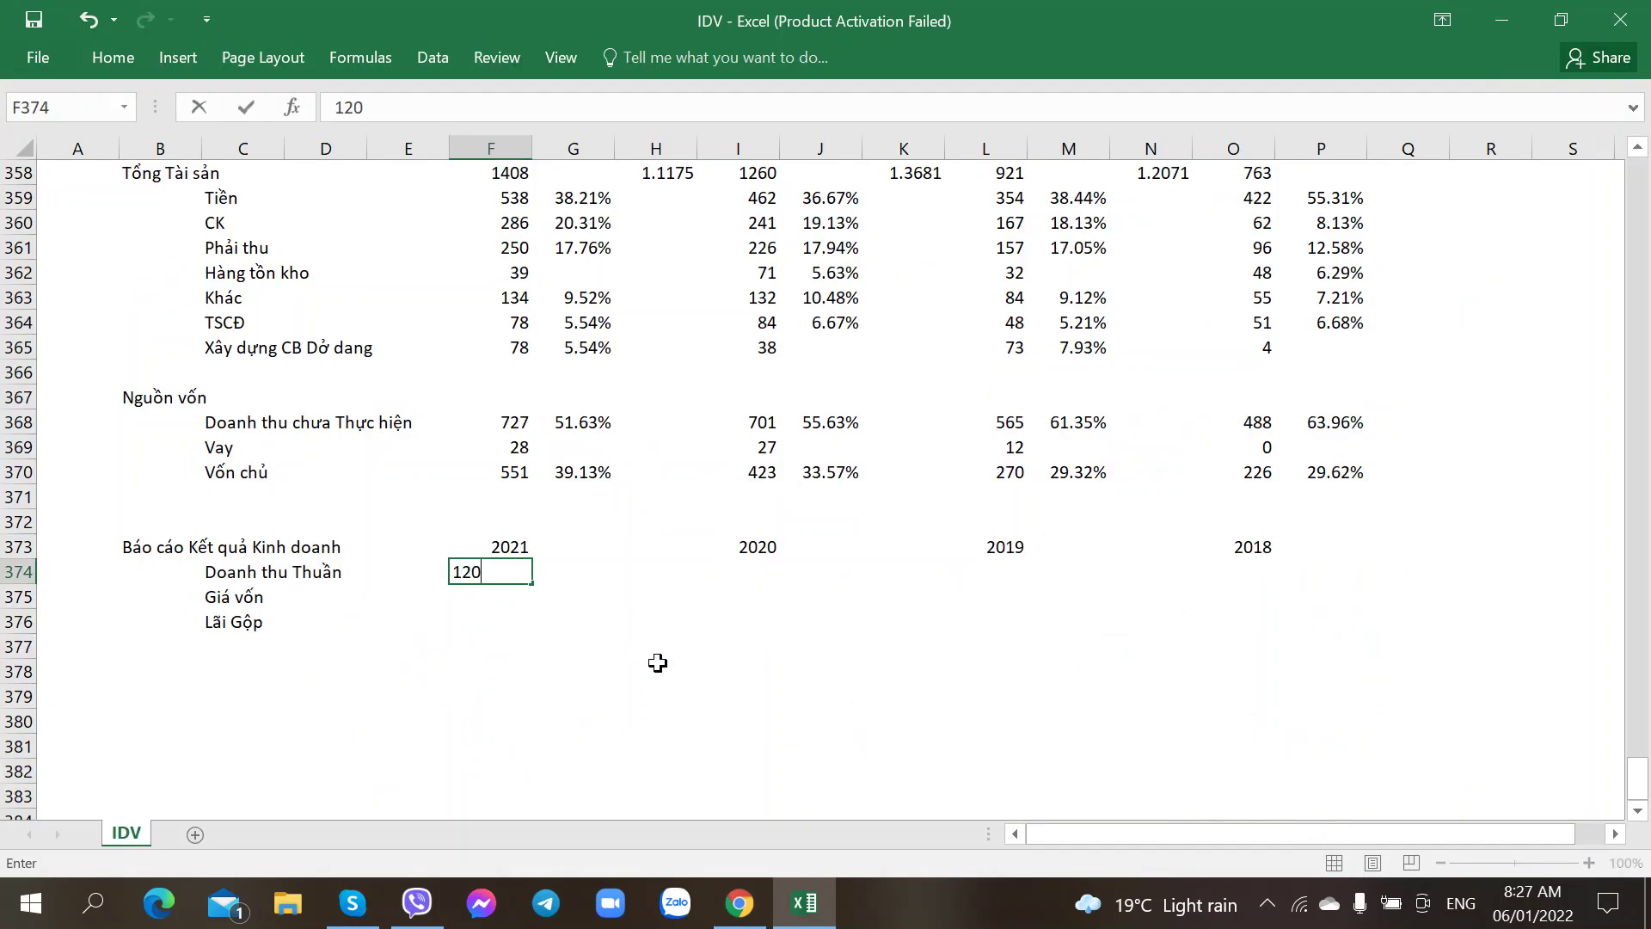
{"action": "key", "text": "alt+Tab"}
{"action": "key", "text": "alt+Tab"}
{"action": "key", "text": "alt+Tab"}
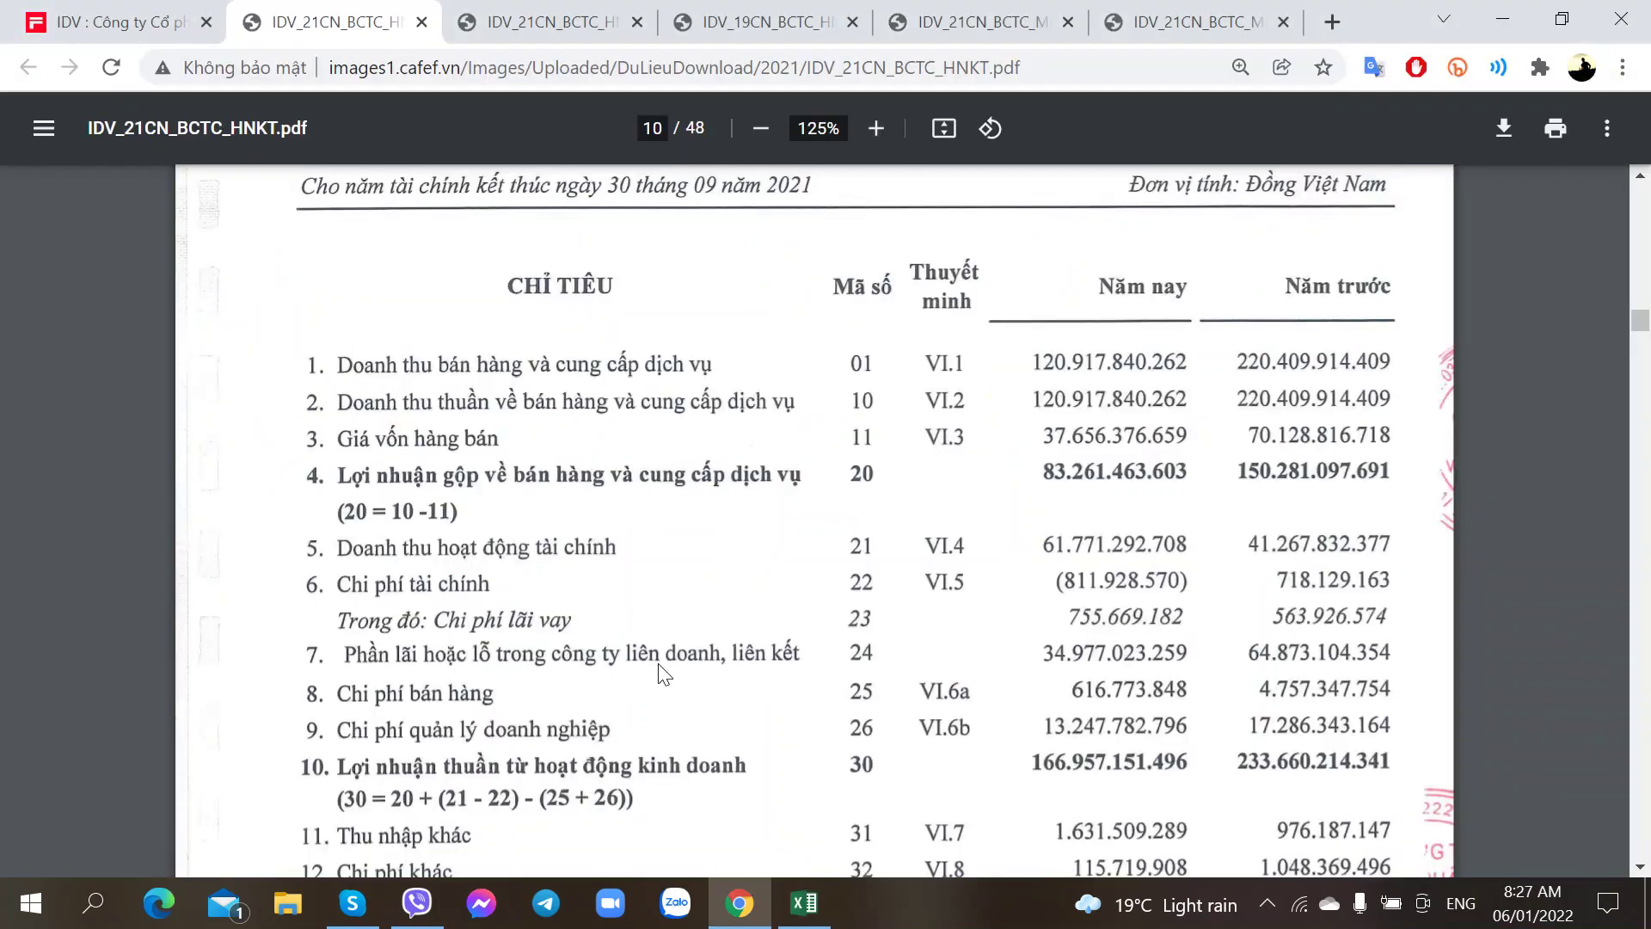
{"action": "key", "text": "alt+Tab"}
{"action": "key", "text": "Tab"}
{"action": "key", "text": "Return"}
- Enter the other 2021 figures from the income statement: 37 for Giá vốn in F375 and 83 for Lãi Gộp in F376
{"action": "key", "text": "alt+Tab"}
{"action": "key", "text": "alt+Tab"}
{"action": "type", "text": "37"}
{"action": "key", "text": "Tab"}
{"action": "key", "text": "alt+Tab"}
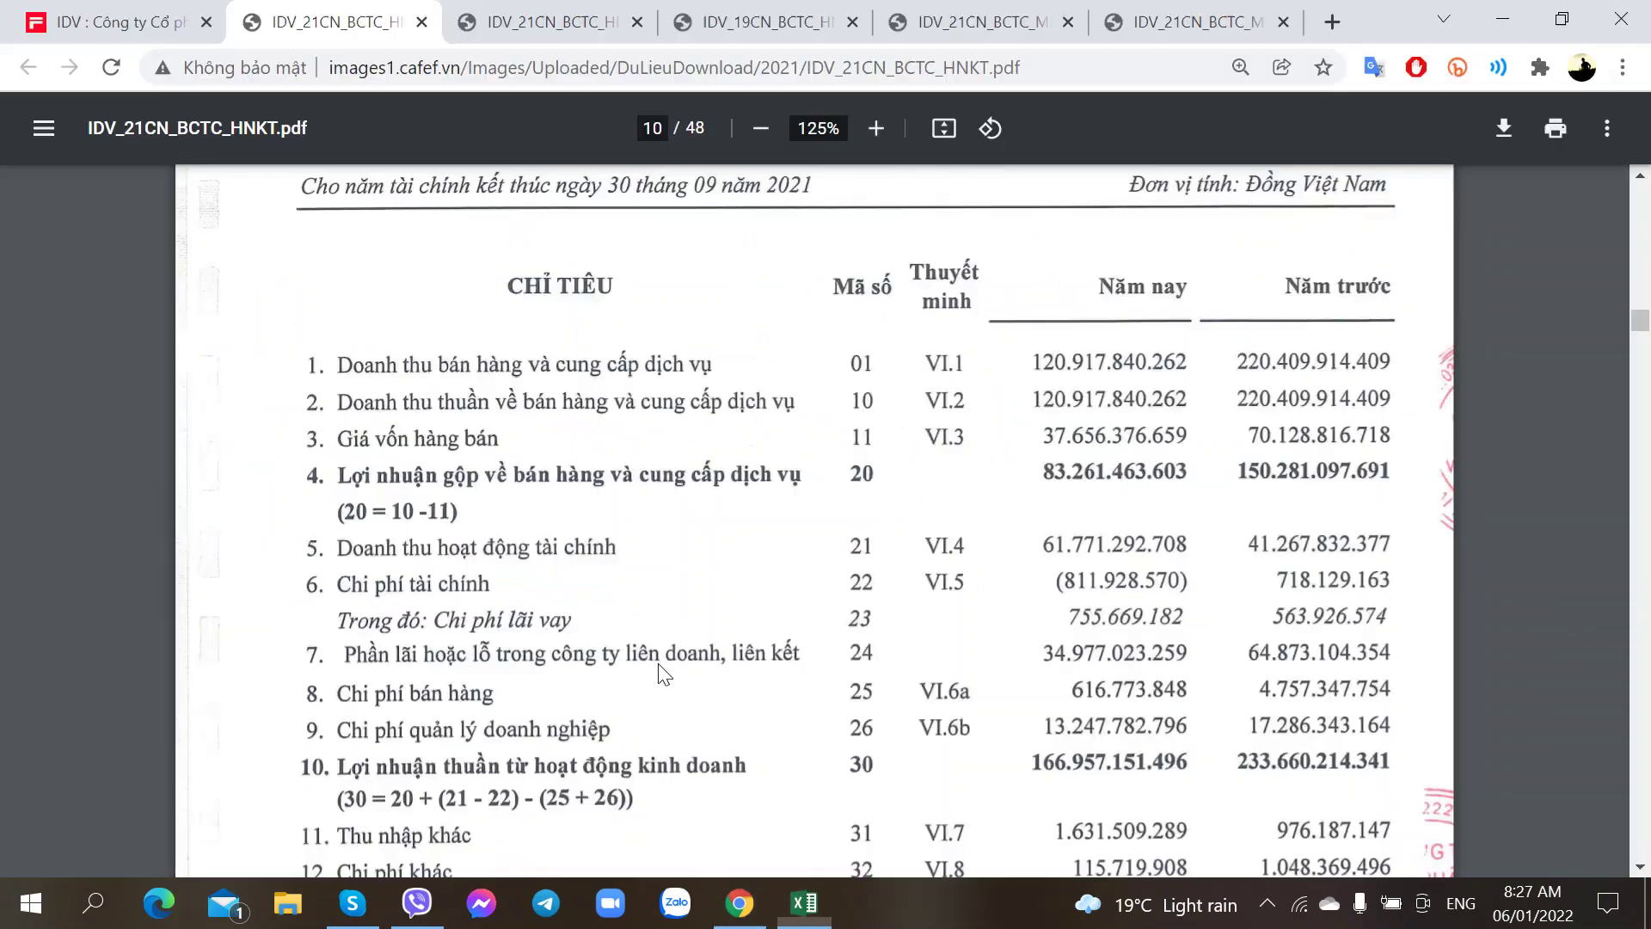
{"action": "key", "text": "alt+Tab"}
{"action": "key", "text": "Return"}
{"action": "type", "text": "83"}
{"action": "key", "text": "Tab"}
{"action": "key", "text": "alt+Tab"}
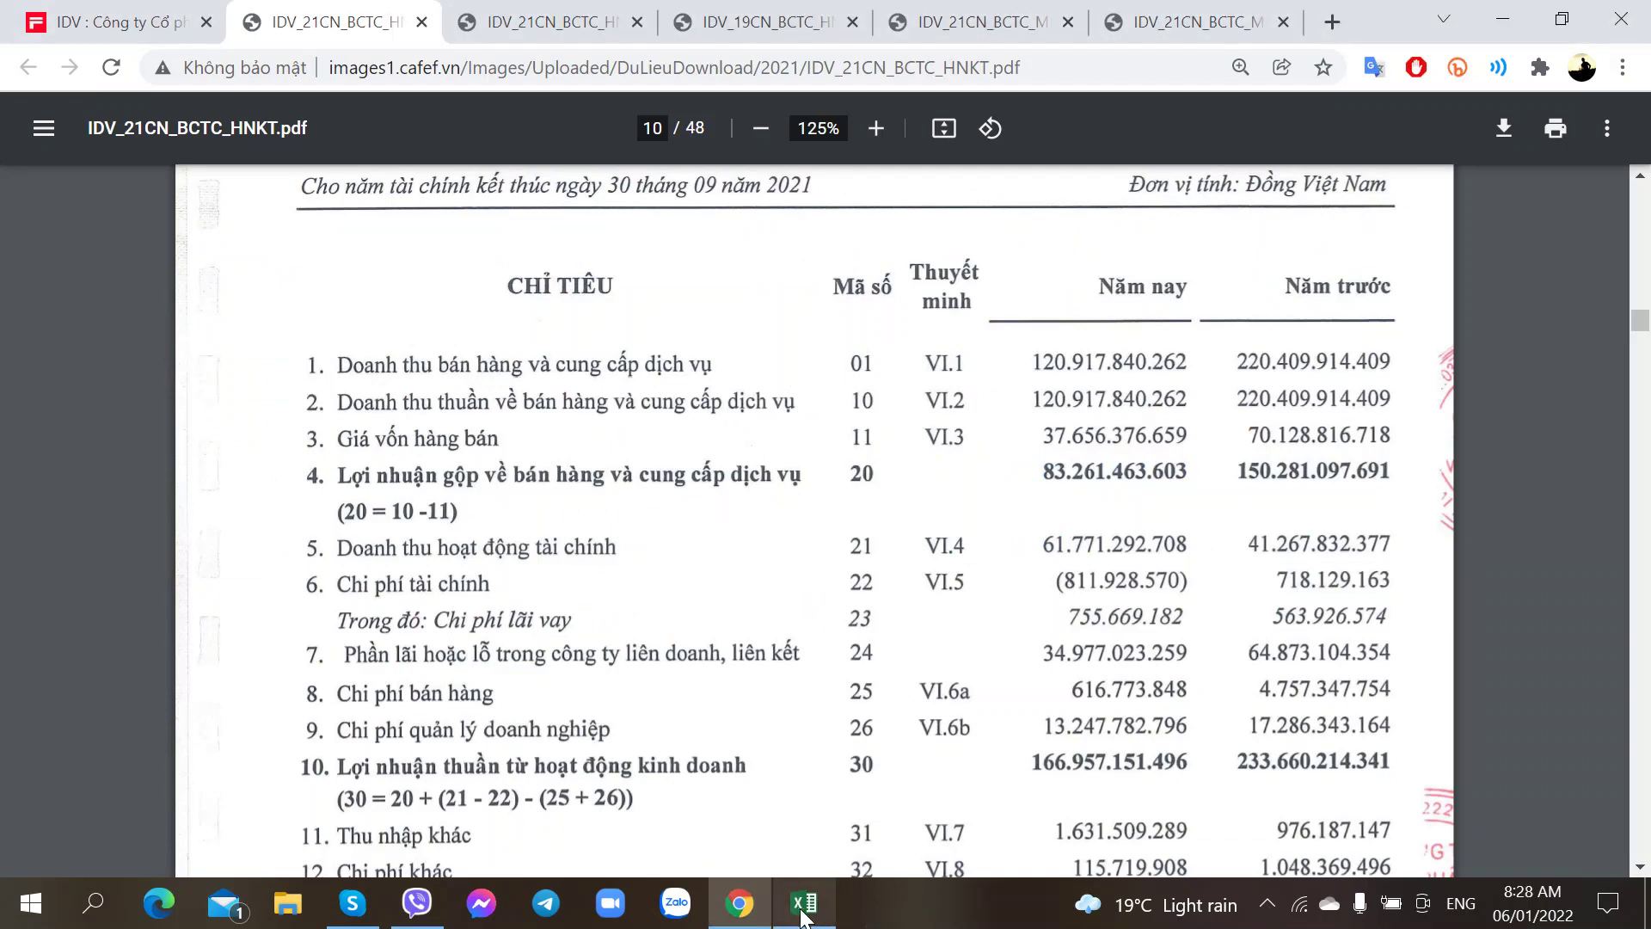
- Calculate the 2021 cost-to-revenue ratio in G375 with the formula =F375/F374
{"action": "key", "text": "alt+Tab"}
{"action": "key", "text": "Up"}
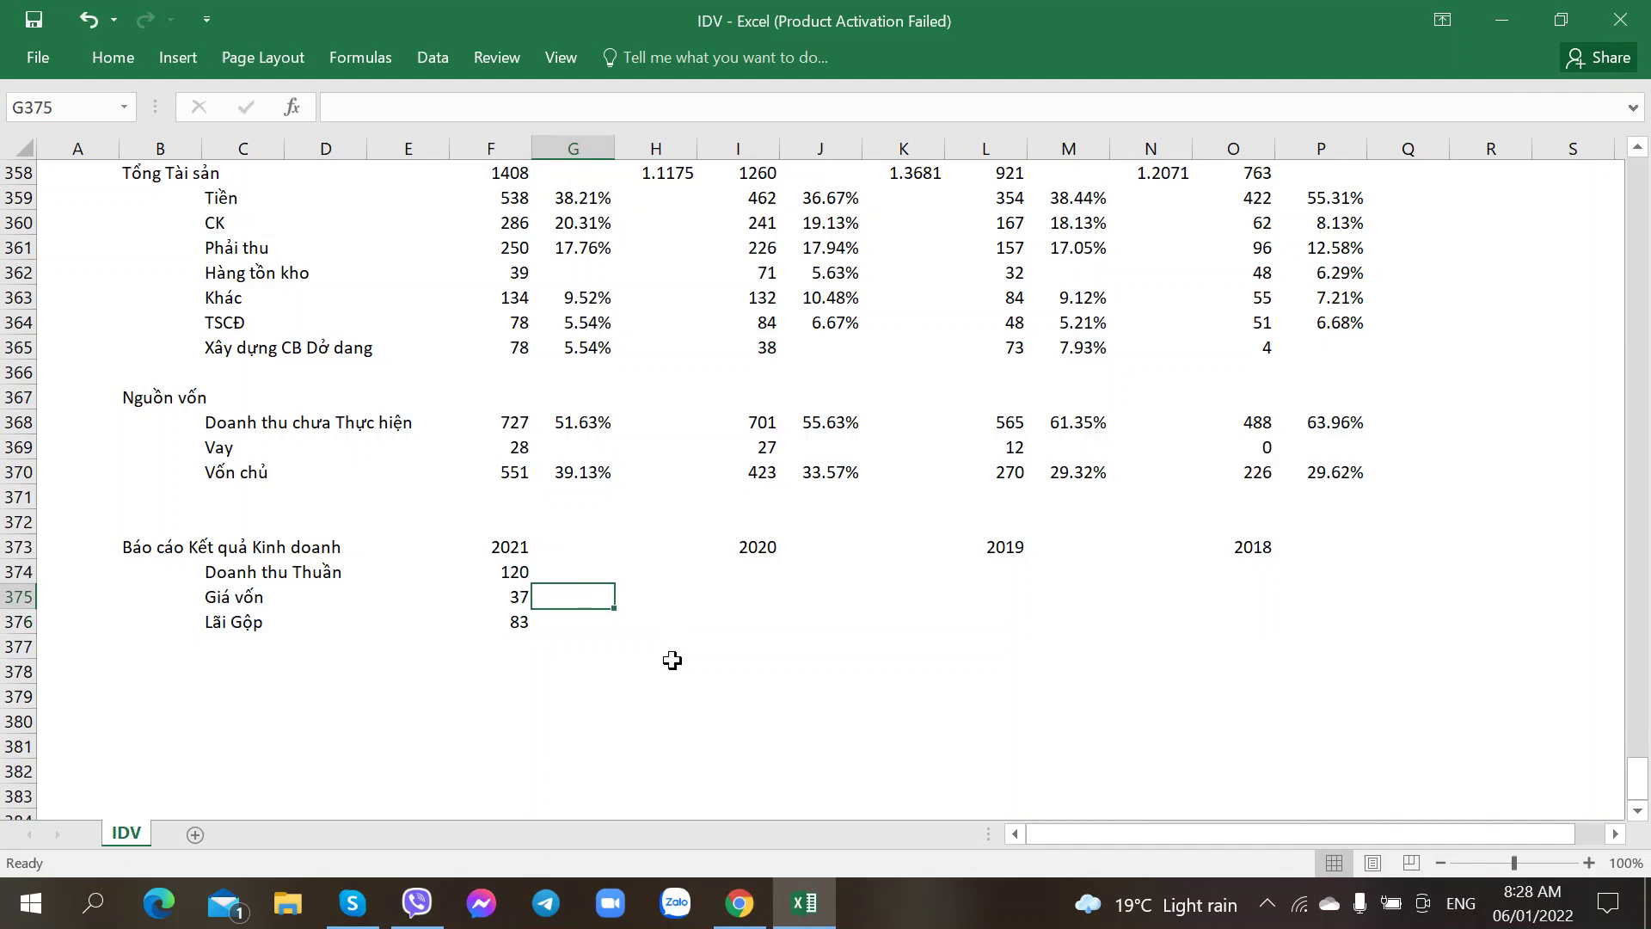
{"action": "type", "text": "="}
{"action": "key", "text": "Left"}
{"action": "type", "text": "/"}
{"action": "key", "text": "Left"}
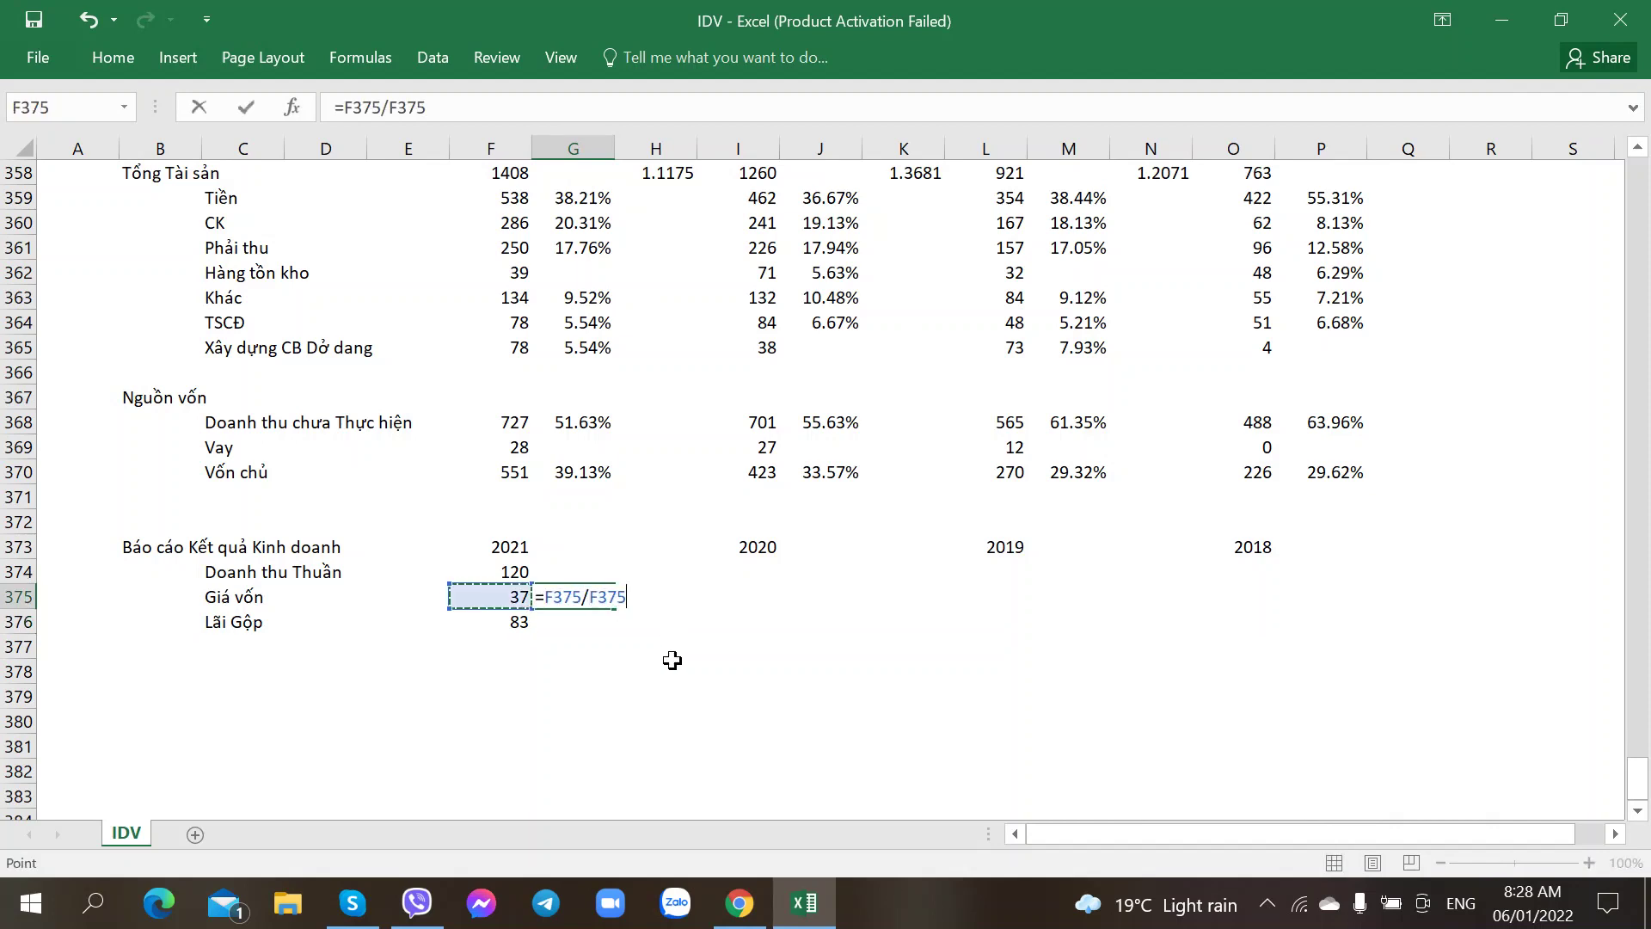
{"action": "key", "text": "Up"}
{"action": "key", "text": "Return"}
{"action": "key", "text": "Up"}
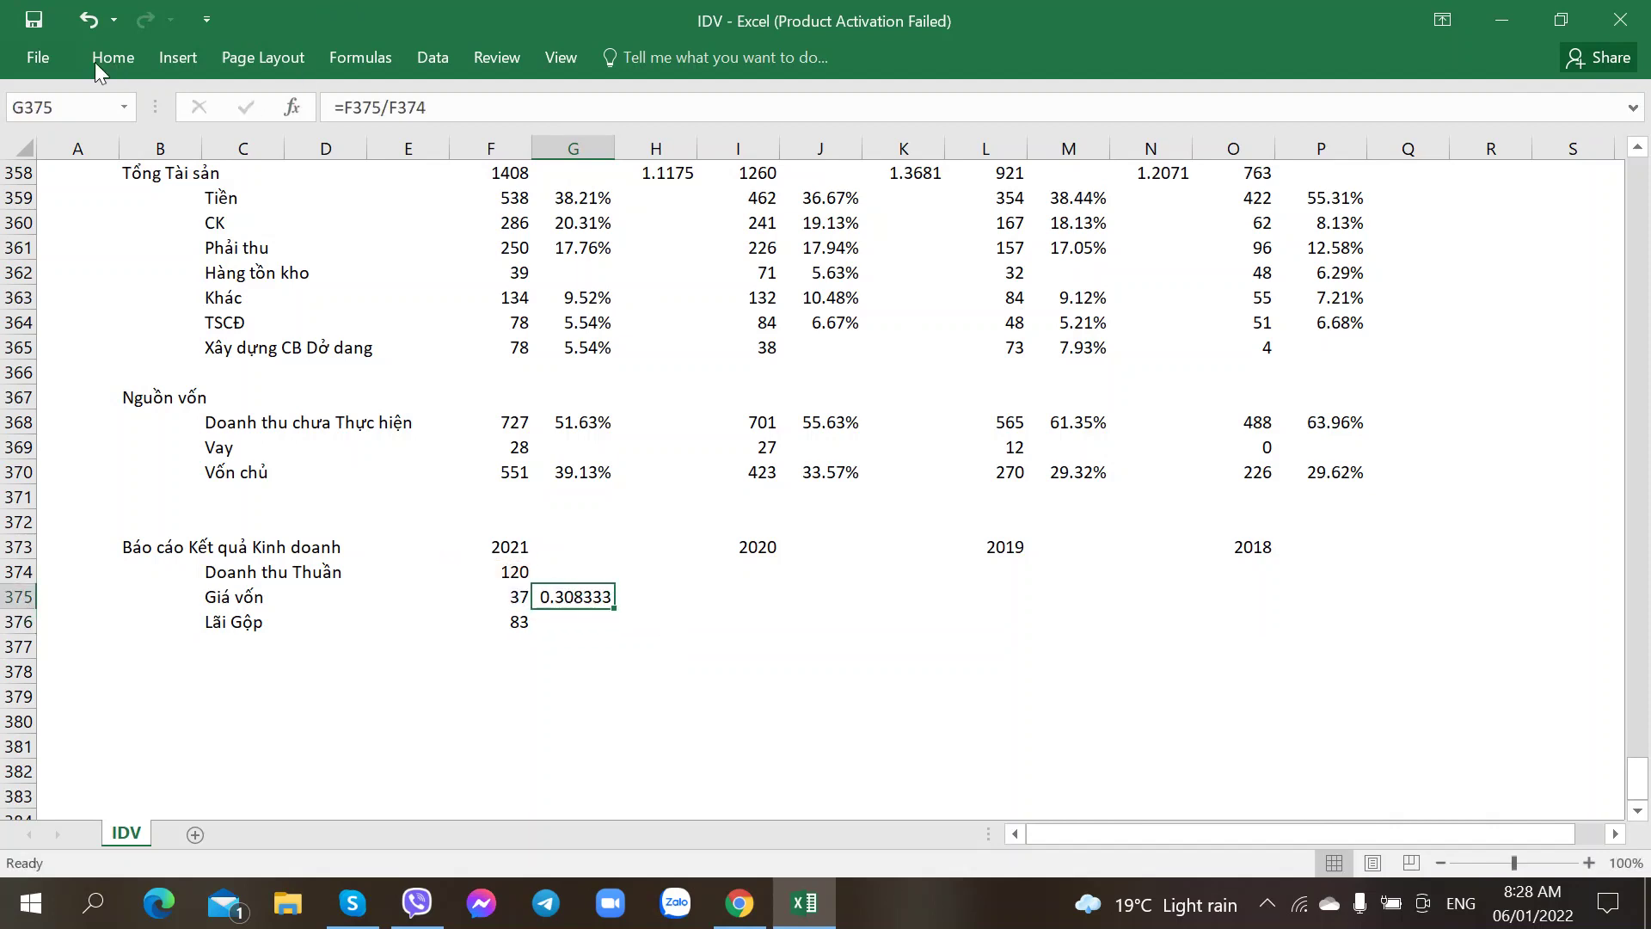
- Format the ratio in G375 as a percentage with two decimal places
{"action": "left_click", "coordinate": [118, 65]}
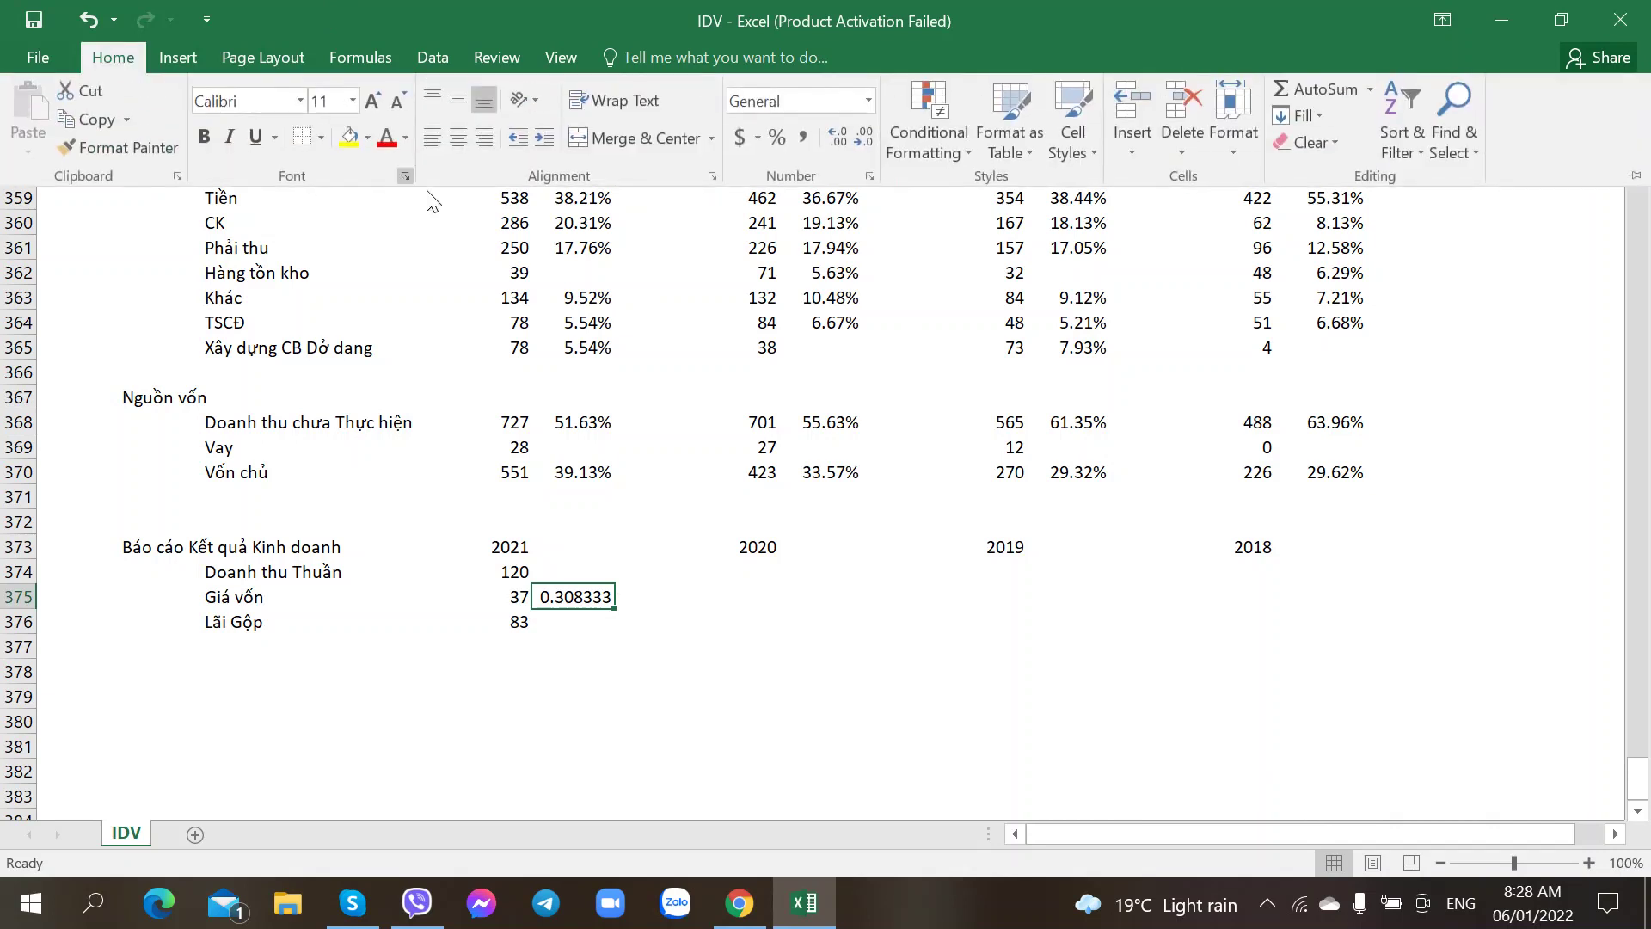
{"action": "left_click", "coordinate": [774, 140]}
{"action": "left_click", "coordinate": [832, 141]}
{"action": "left_click", "coordinate": [832, 141]}
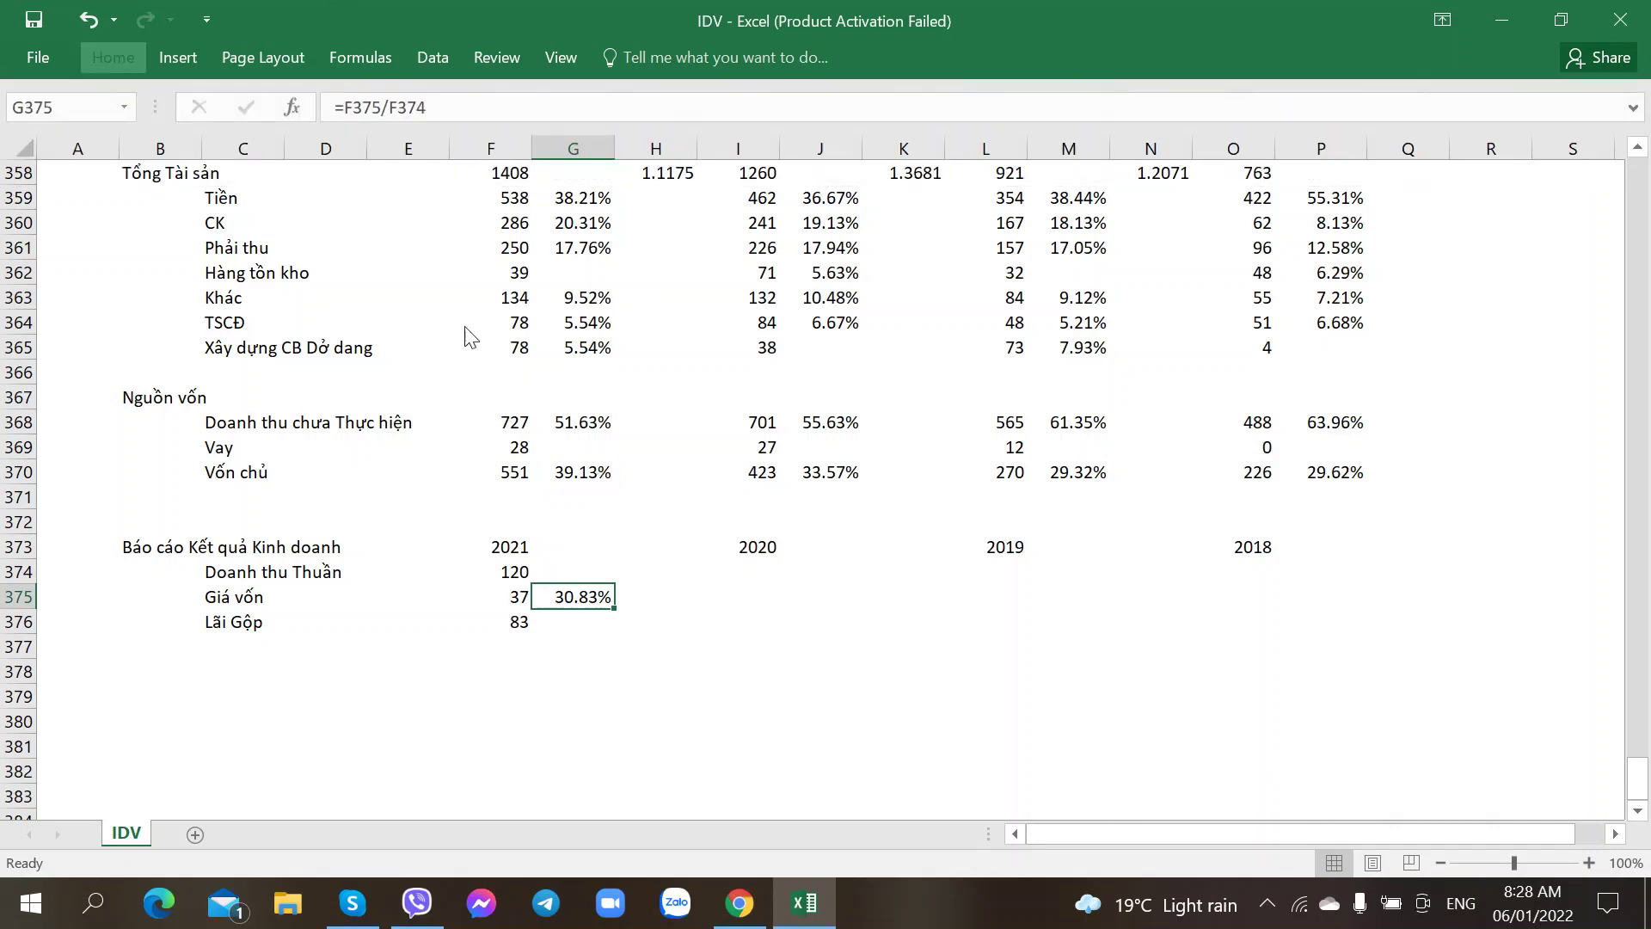
- Anchor the revenue row in G375 as =F375/F$374 and fill the formula down to G376 for Lãi Gộp
{"action": "left_click", "coordinate": [402, 109]}
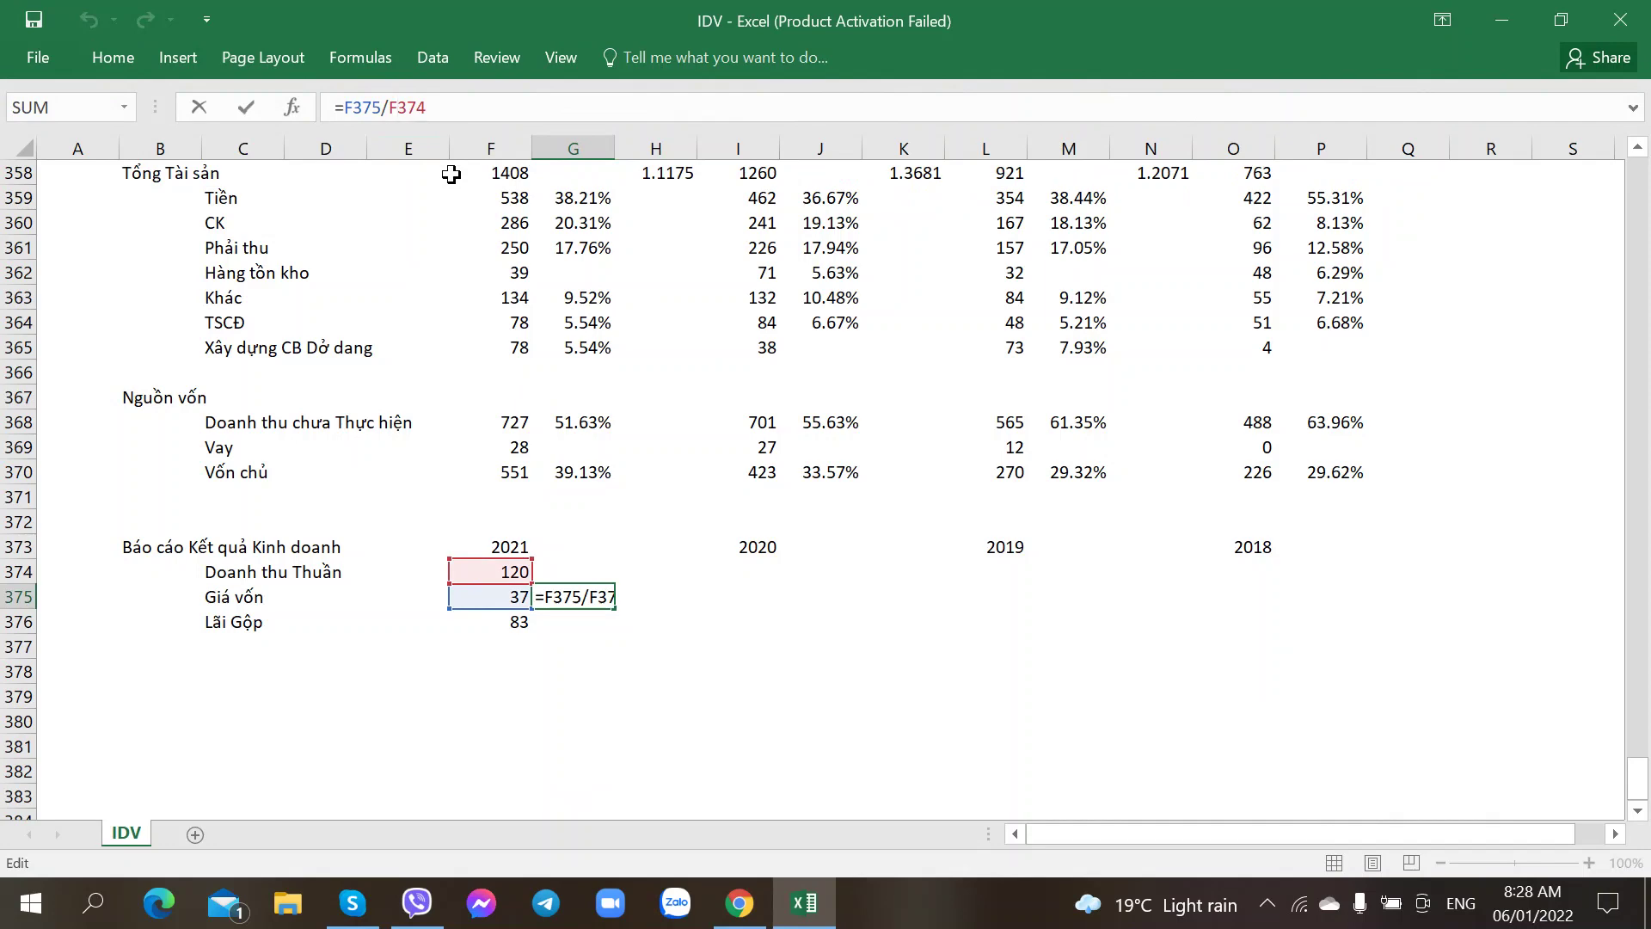
{"action": "type", "text": "$"}
{"action": "key", "text": "ctrl+Return"}
{"action": "key", "text": "shift+Down"}
{"action": "key", "text": "ctrl+d"}
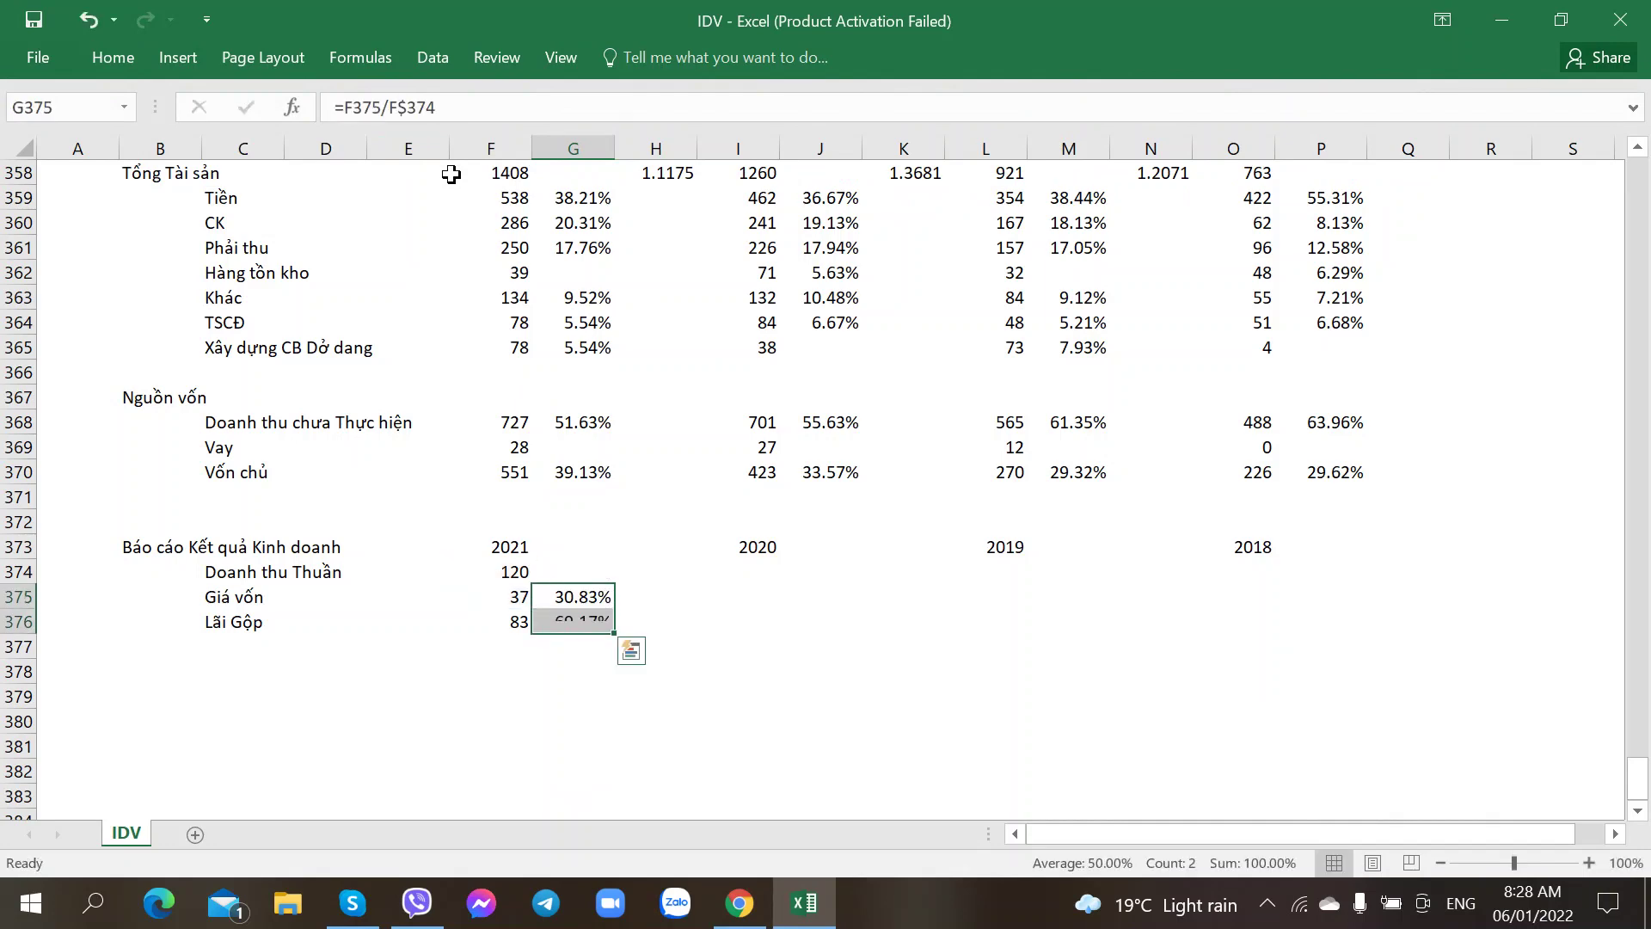
- Check the prior-year column of the income statement and enter 220 as the 2020 Doanh thu Thuần in I374
{"action": "key", "text": "Down"}
{"action": "key", "text": "Right"}
{"action": "key", "text": "Right"}
{"action": "key", "text": "Up"}
{"action": "key", "text": "Up"}
{"action": "key", "text": "alt+Tab"}
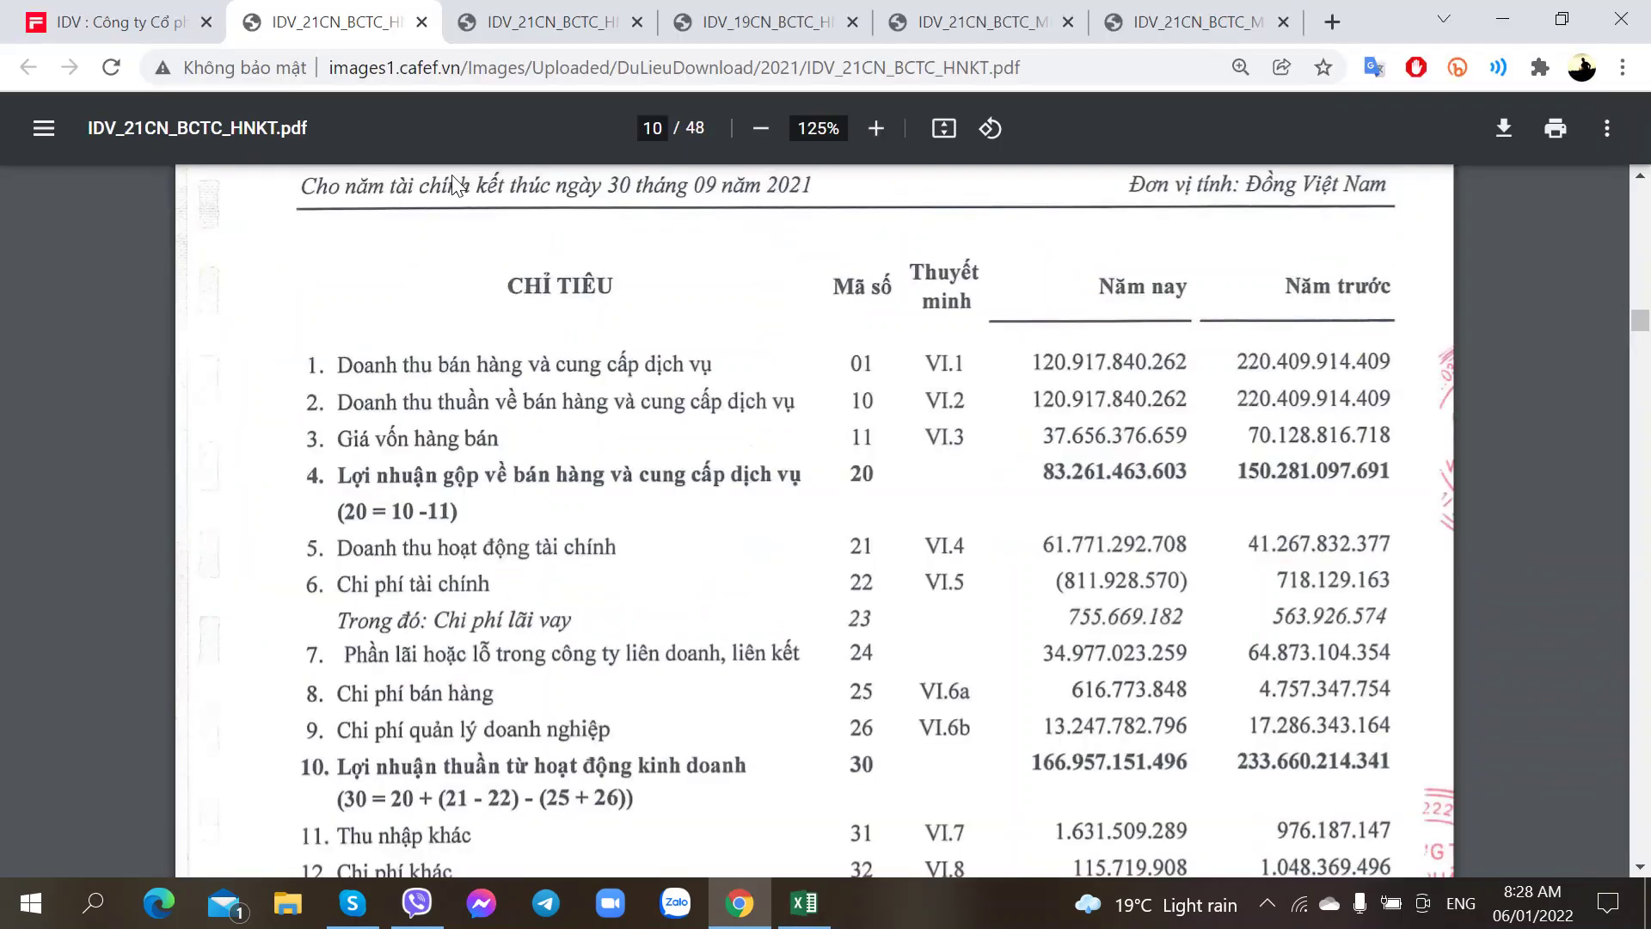
{"action": "key", "text": "alt+Tab"}
{"action": "type", "text": "220"}
{"action": "key", "text": "Return"}
- Enter the remaining 2020 figures from the report: 70 for Giá vốn in I375 and 150 for Lãi Gộp in I376
{"action": "key", "text": "alt+Tab"}
{"action": "key", "text": "alt+Tab"}
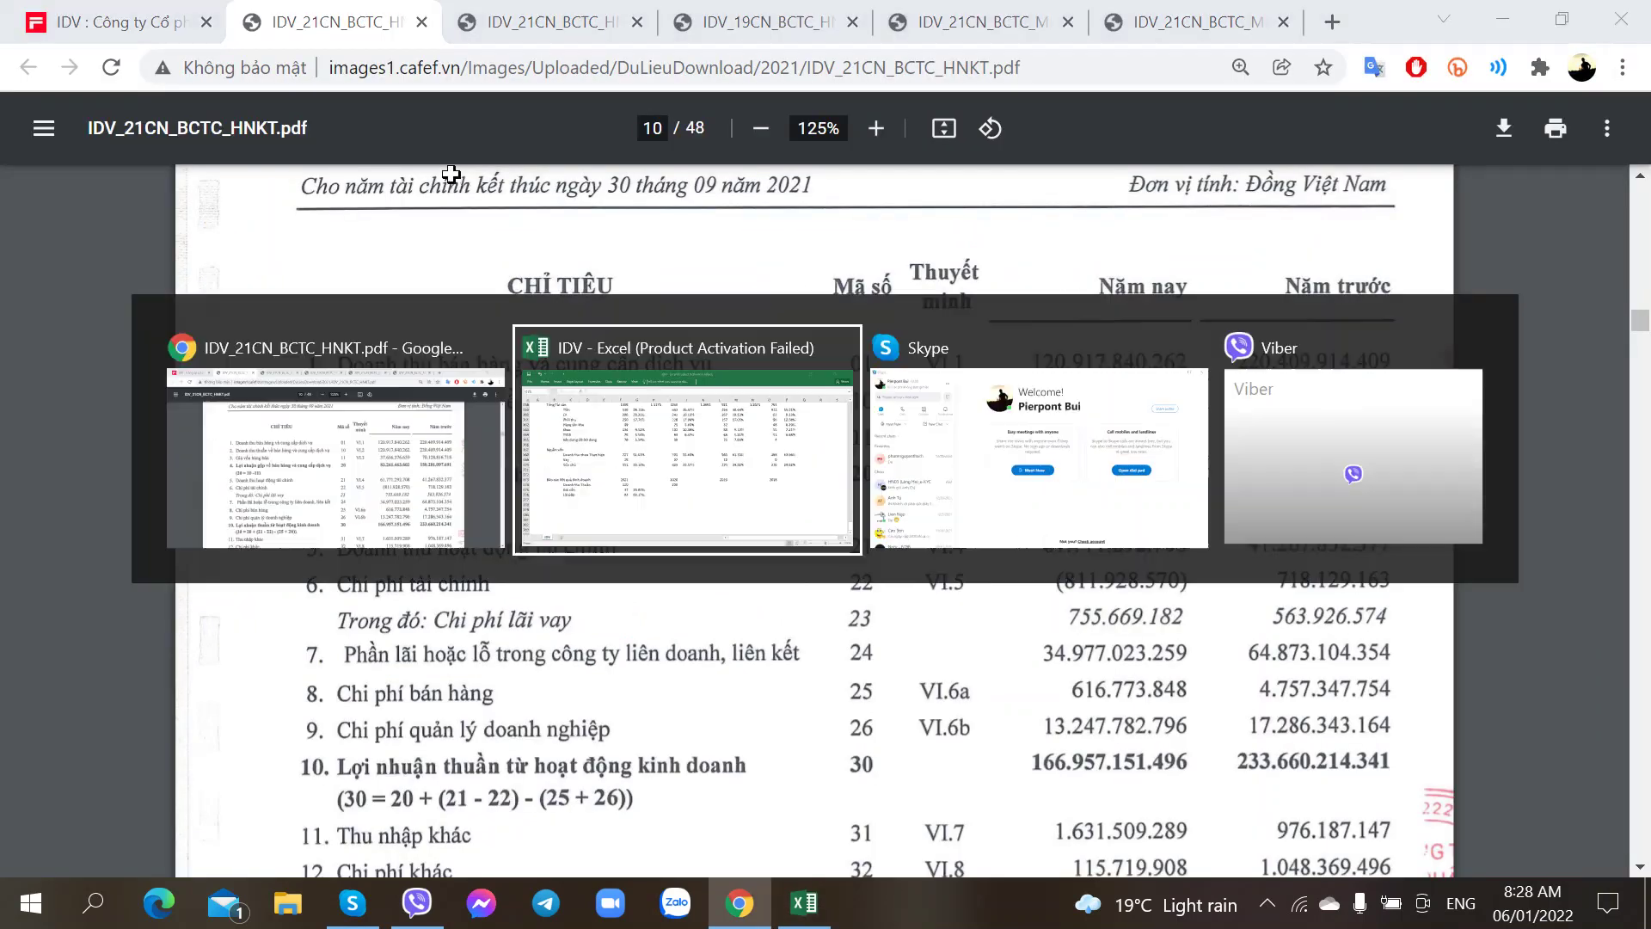
{"action": "type", "text": "70"}
{"action": "key", "text": "Return"}
{"action": "key", "text": "alt+Tab"}
{"action": "key", "text": "alt+Tab"}
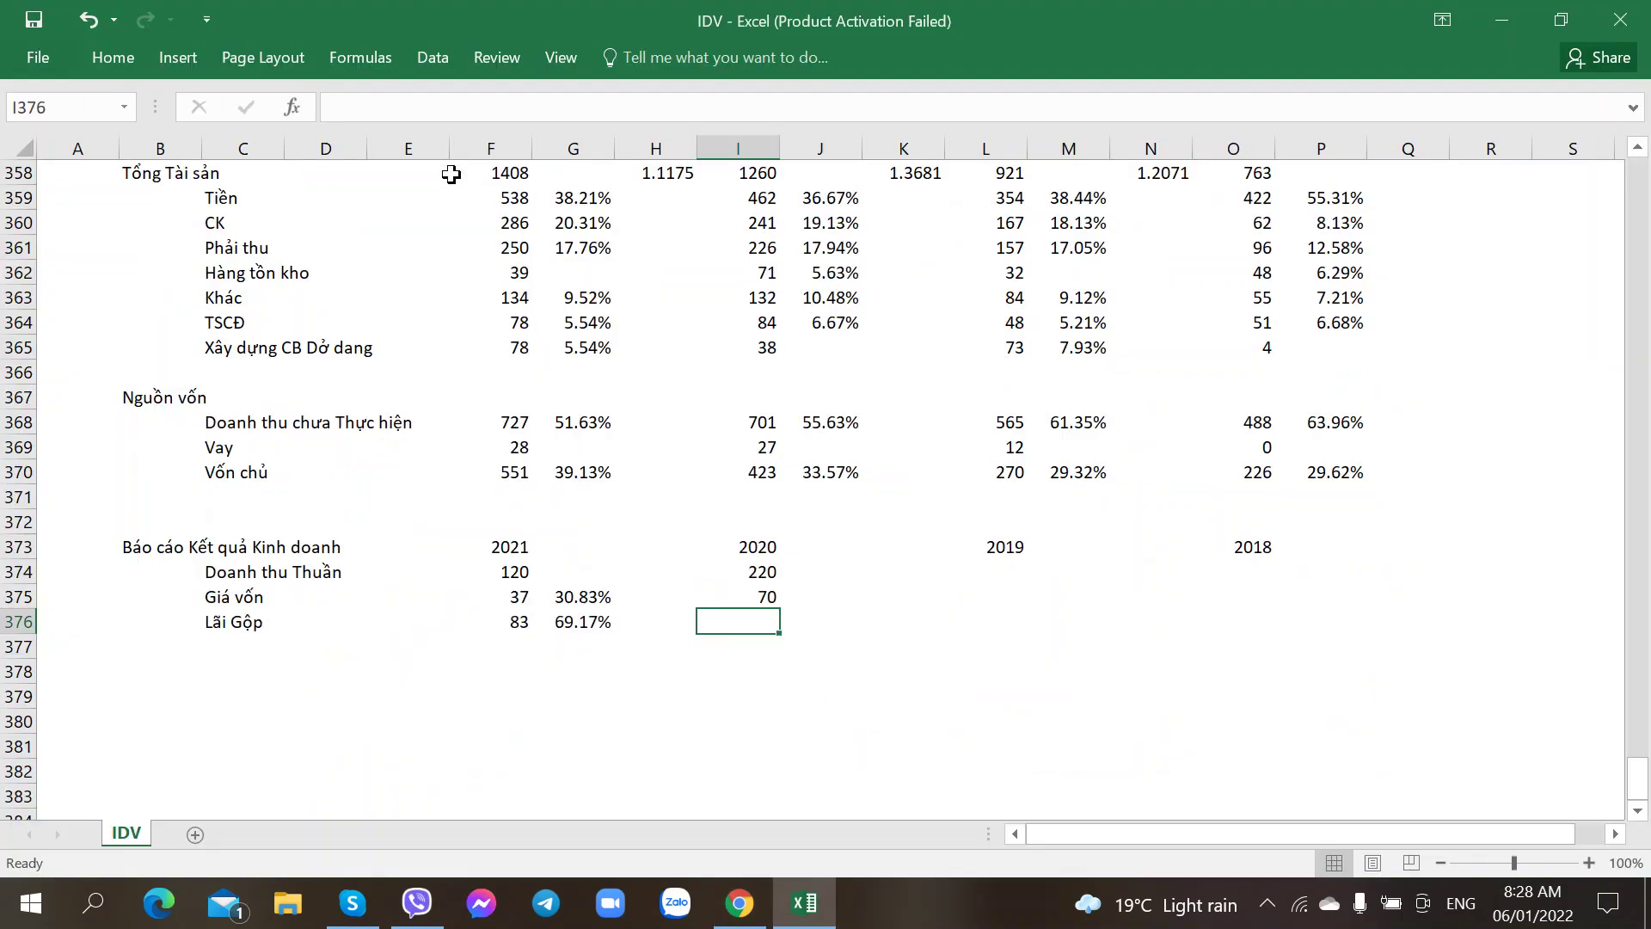
{"action": "type", "text": "150"}
{"action": "key", "text": "Tab"}
- Copy the percentage formula from G375 into J375 and J376 for the 2020 Giá vốn and Lãi Gộp
{"action": "key", "text": "Left"}
{"action": "key", "text": "Left"}
{"action": "key", "text": "Left"}
{"action": "key", "text": "Up"}
{"action": "key", "text": "ctrl+c"}
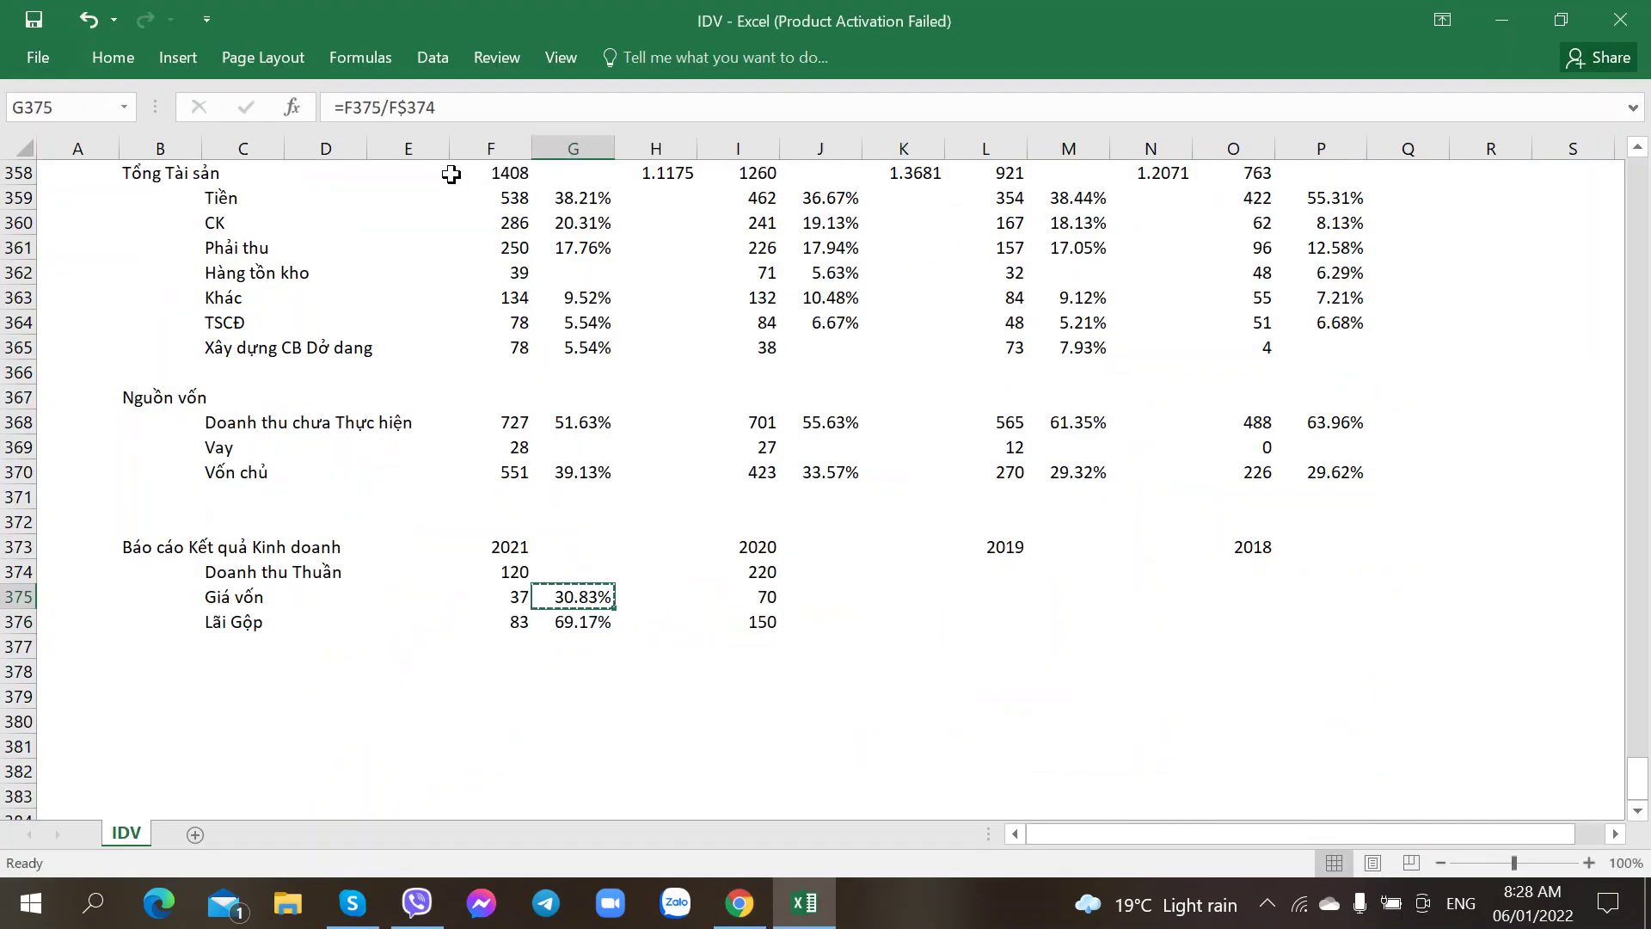
{"action": "key", "text": "Right"}
{"action": "key", "text": "Right"}
{"action": "key", "text": "Right"}
{"action": "key", "text": "ctrl+v"}
{"action": "key", "text": "Down"}
{"action": "key", "text": "ctrl+v"}
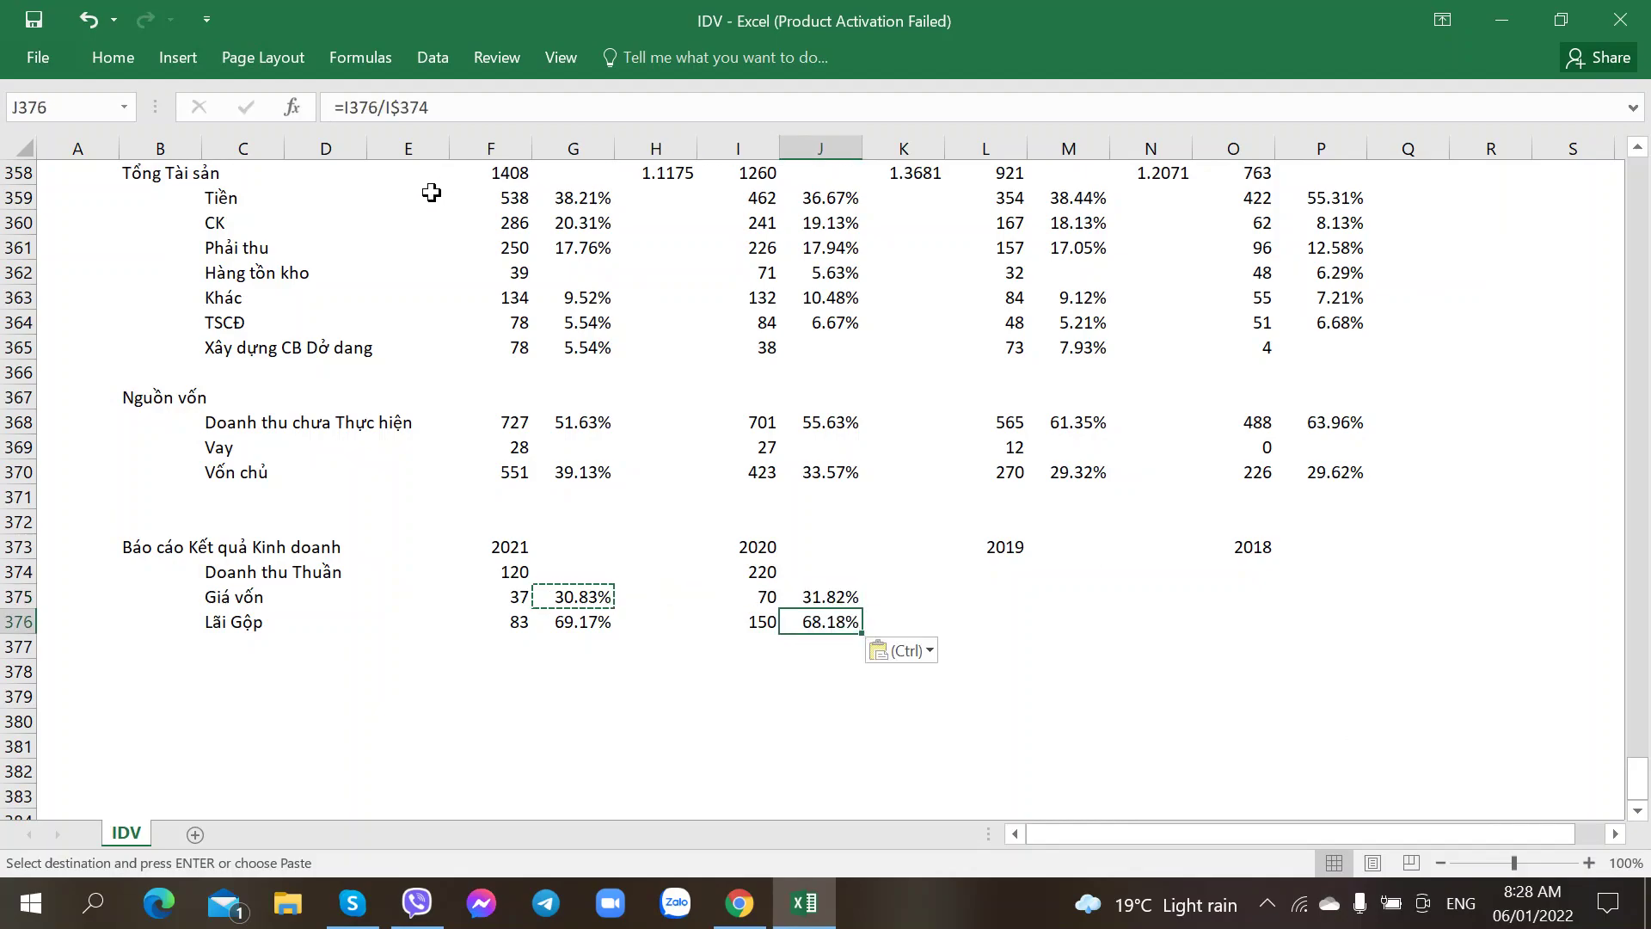
- Switch to the consolidated report in Chrome and locate the profit explanation letter on page 1
{"action": "key", "text": "alt+Tab"}
{"action": "scroll", "coordinate": [633, 388], "scroll_direction": "up", "scroll_amount": 20}
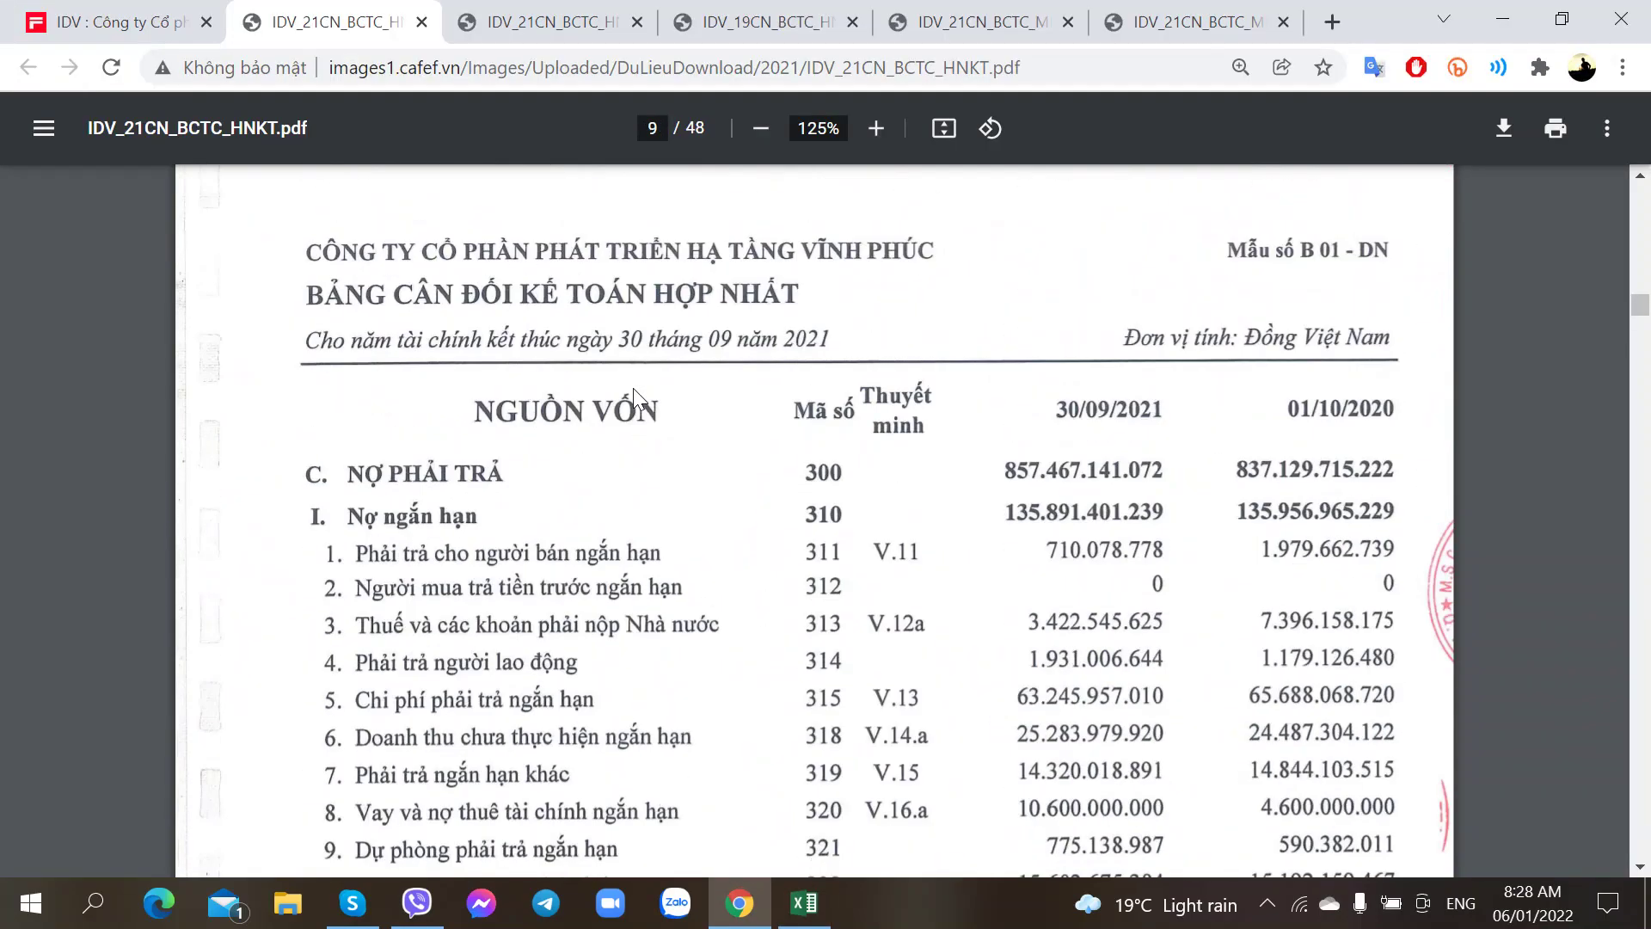
{"action": "scroll", "coordinate": [634, 389], "scroll_direction": "up", "scroll_amount": 20}
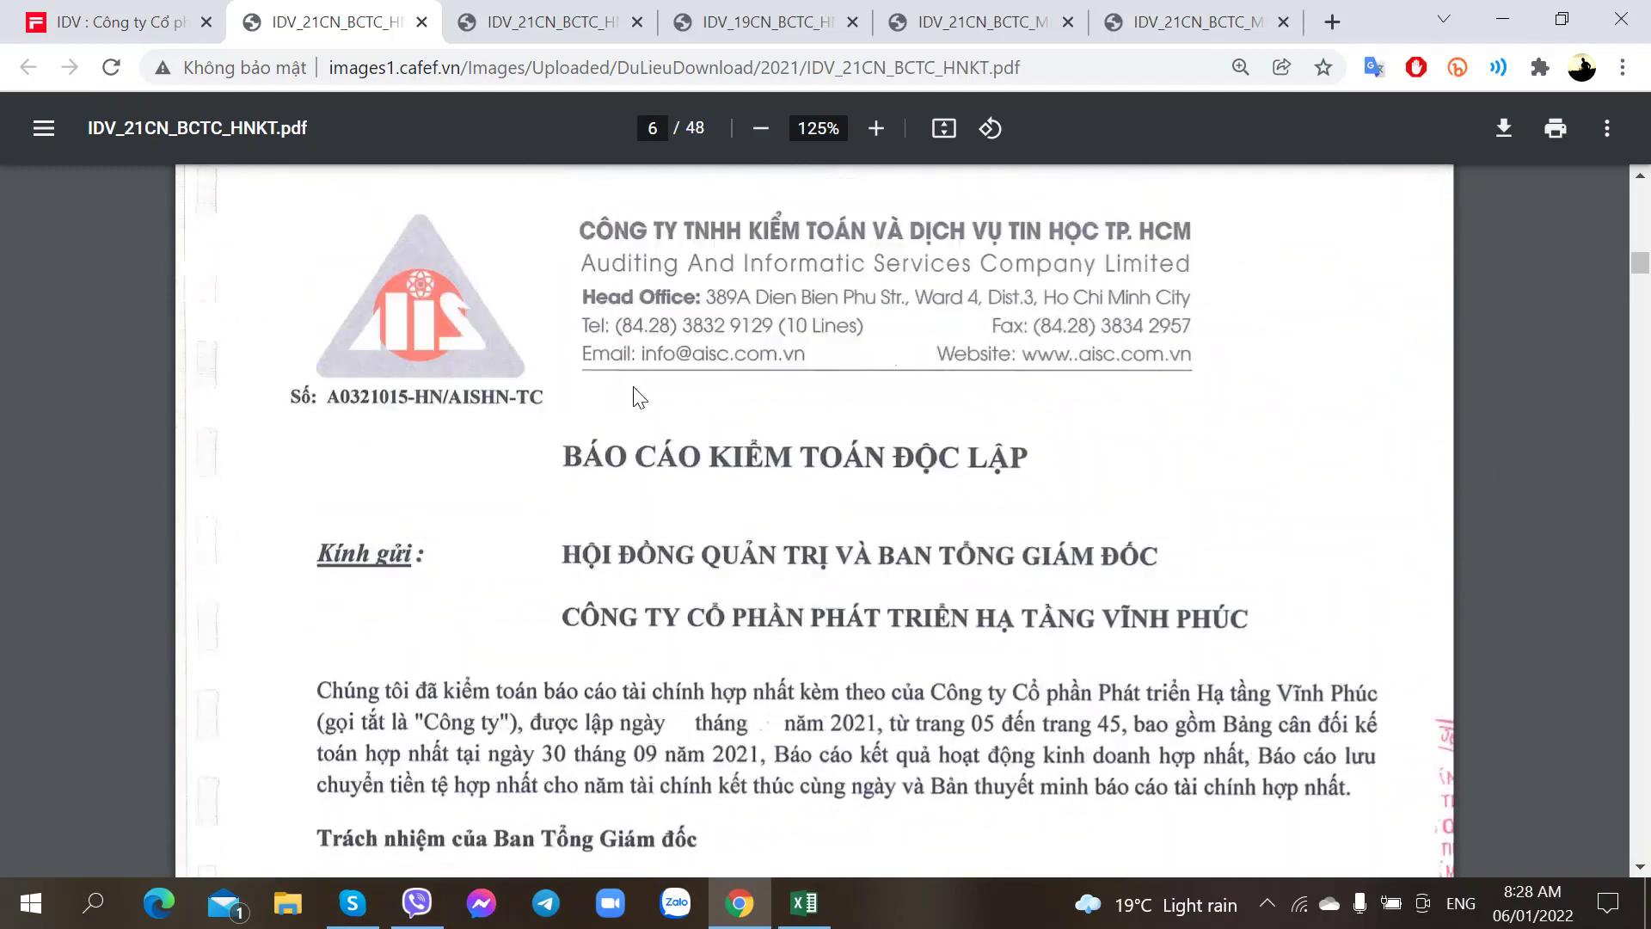
{"action": "scroll", "coordinate": [633, 385], "scroll_direction": "up", "scroll_amount": 20}
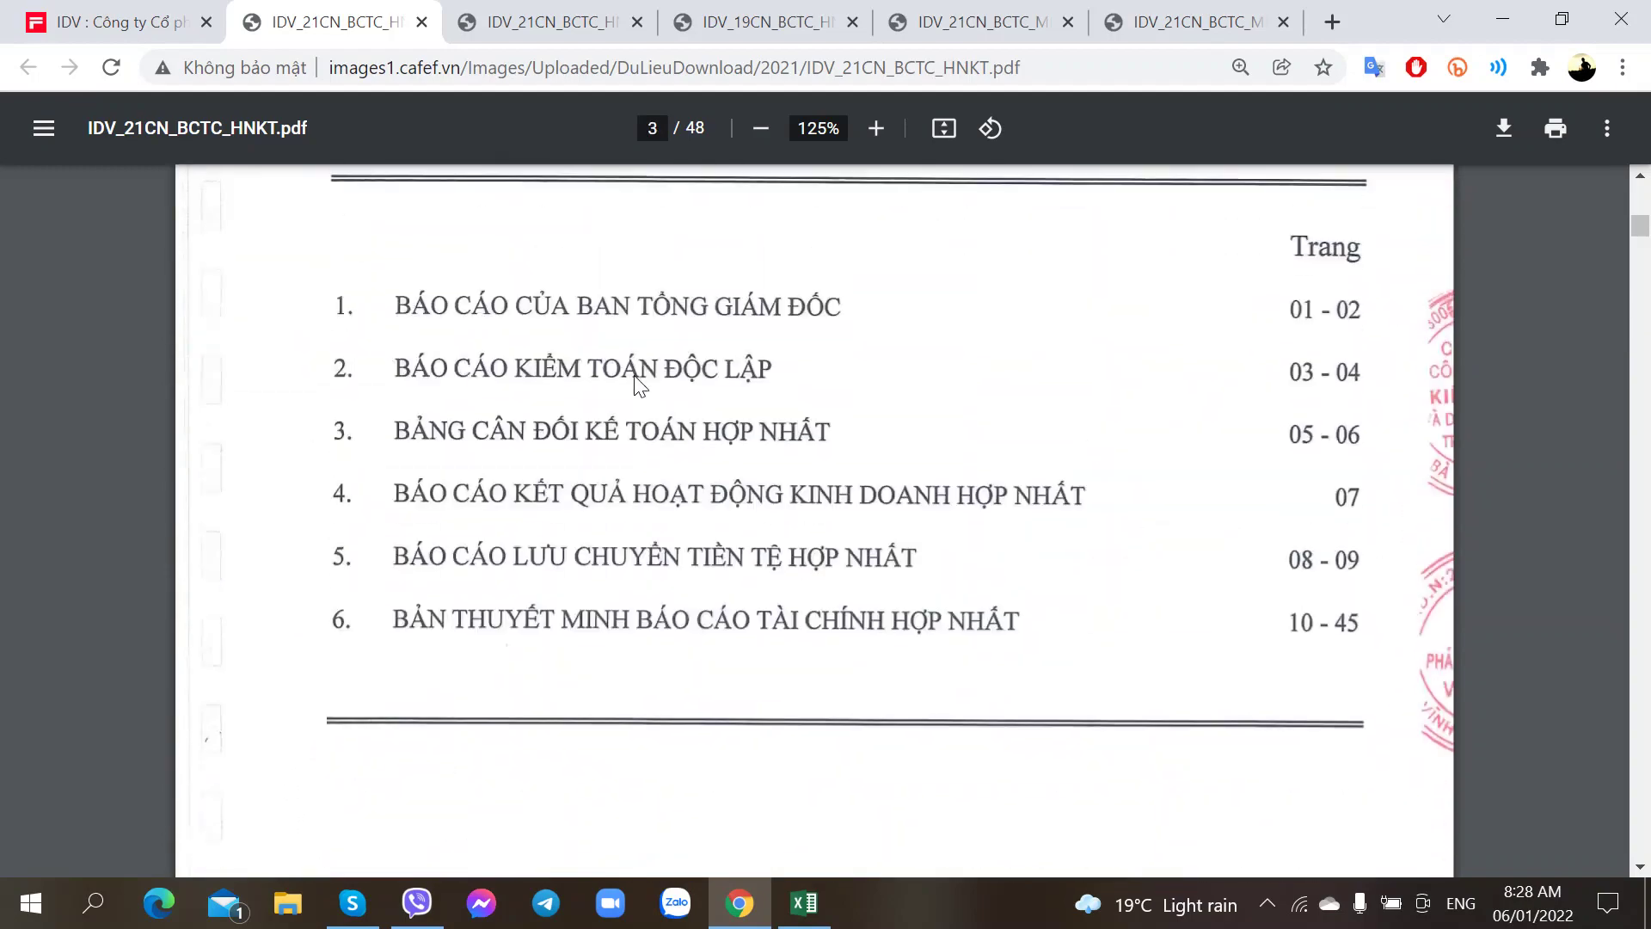
{"action": "scroll", "coordinate": [636, 384], "scroll_direction": "up", "scroll_amount": 15}
{"action": "scroll", "coordinate": [635, 380], "scroll_direction": "down", "scroll_amount": 5}
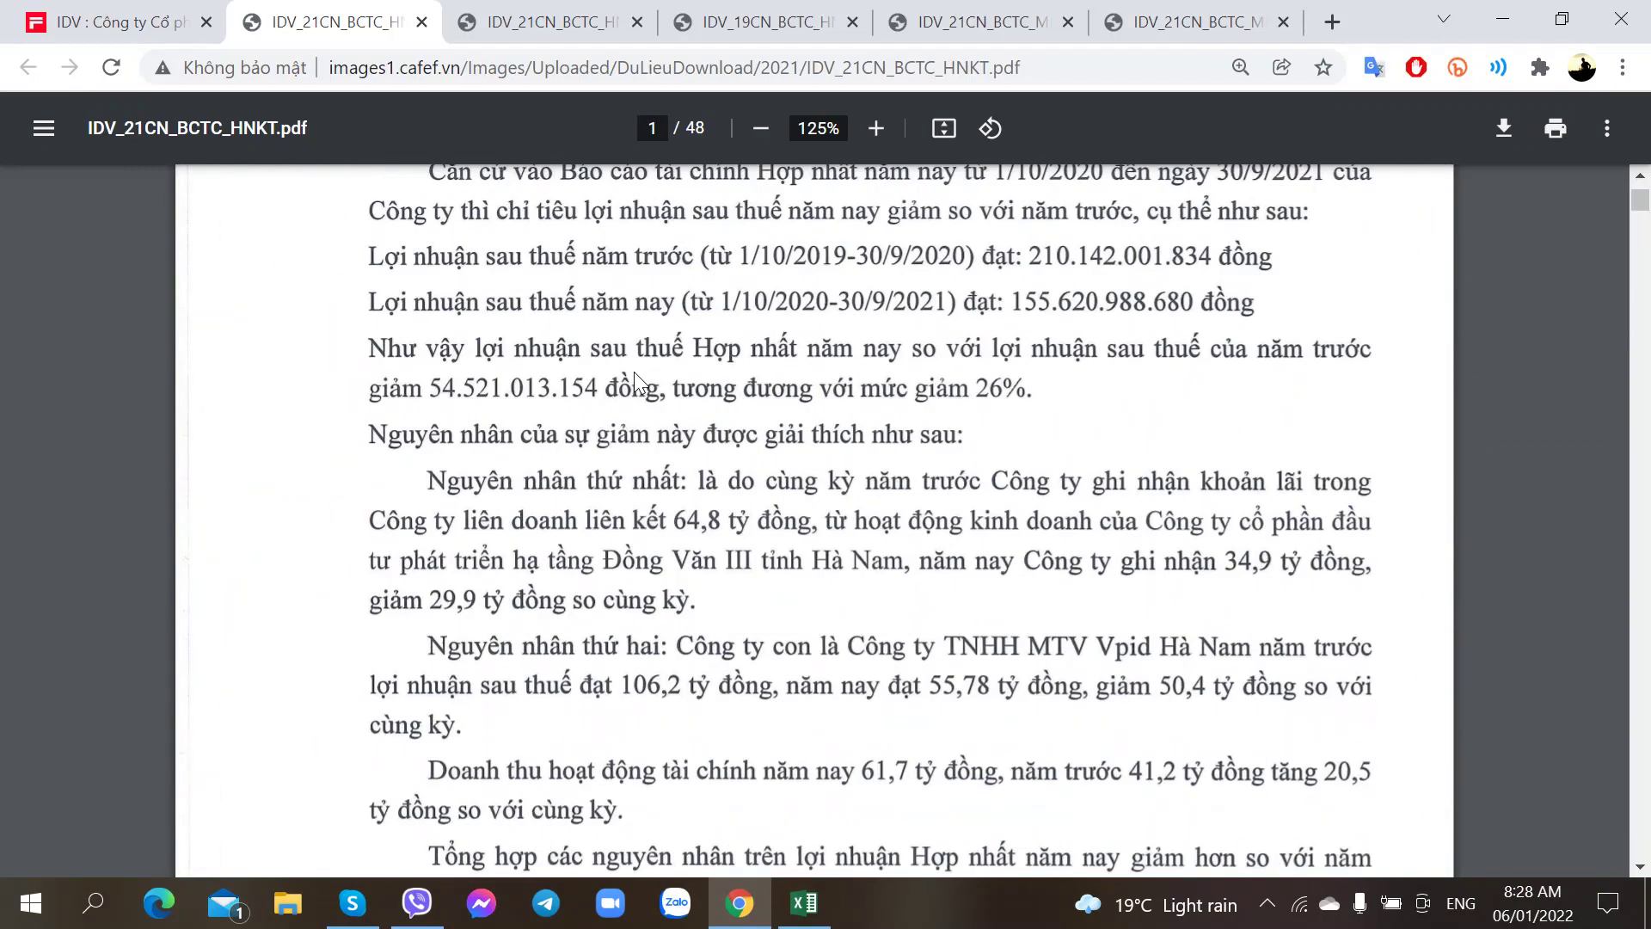
- Examine the after-tax profit comparison and the reasons given for the decline in the page 1 explanation letter
{"action": "scroll", "coordinate": [613, 378], "scroll_direction": "up", "scroll_amount": 3}
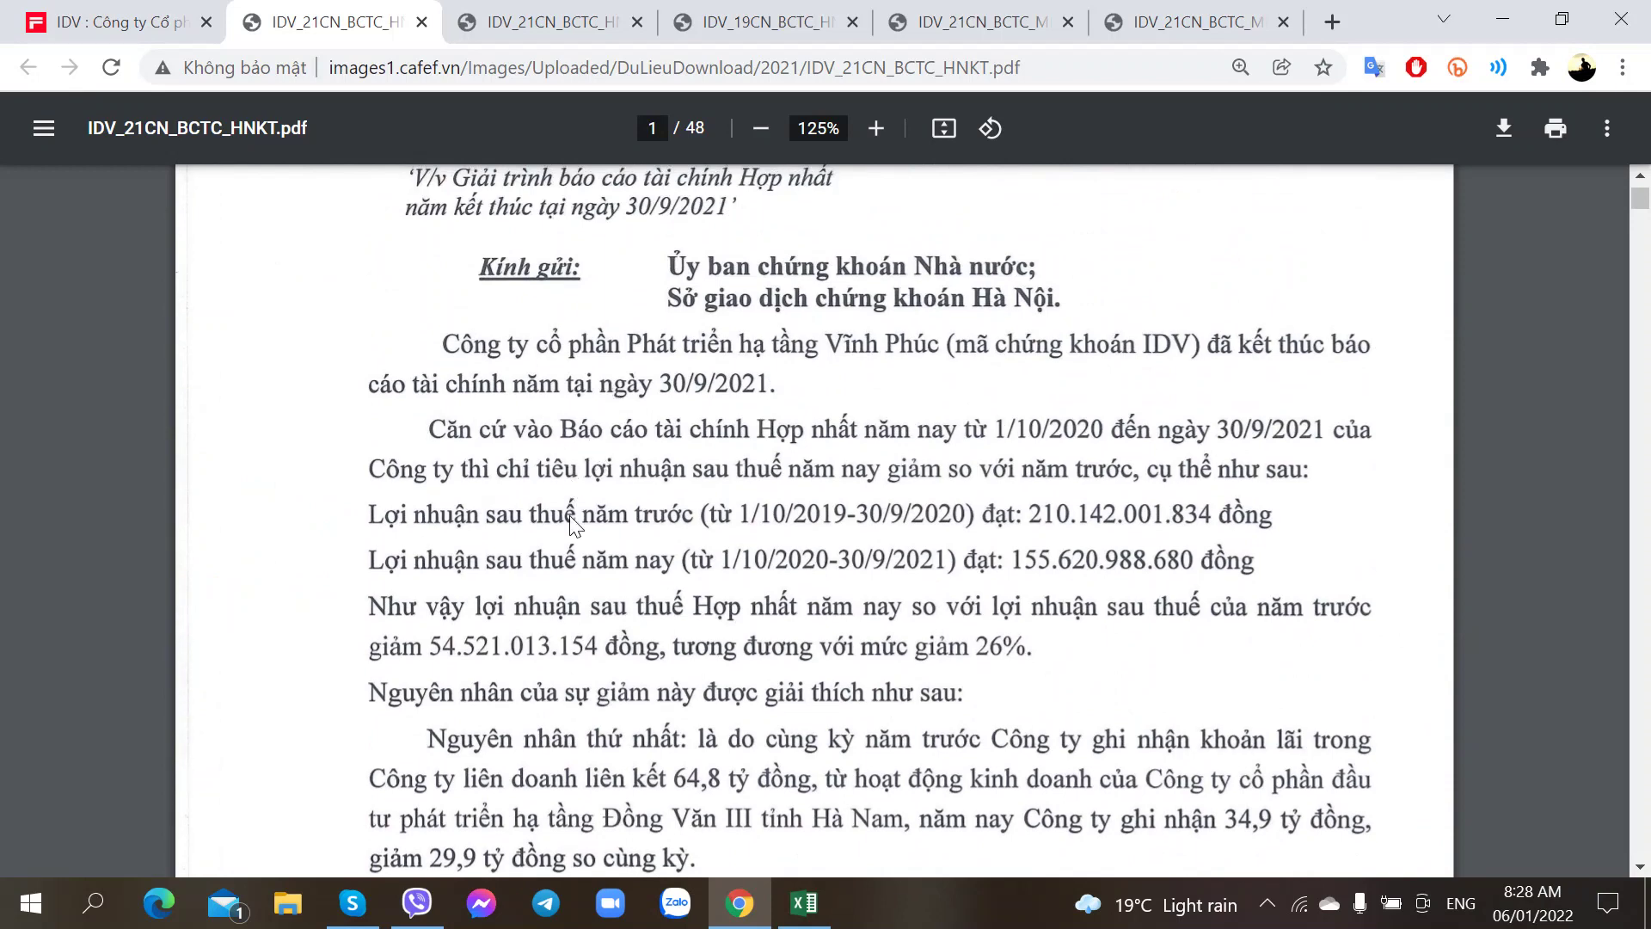
{"action": "scroll", "coordinate": [573, 527], "scroll_direction": "down", "scroll_amount": 1}
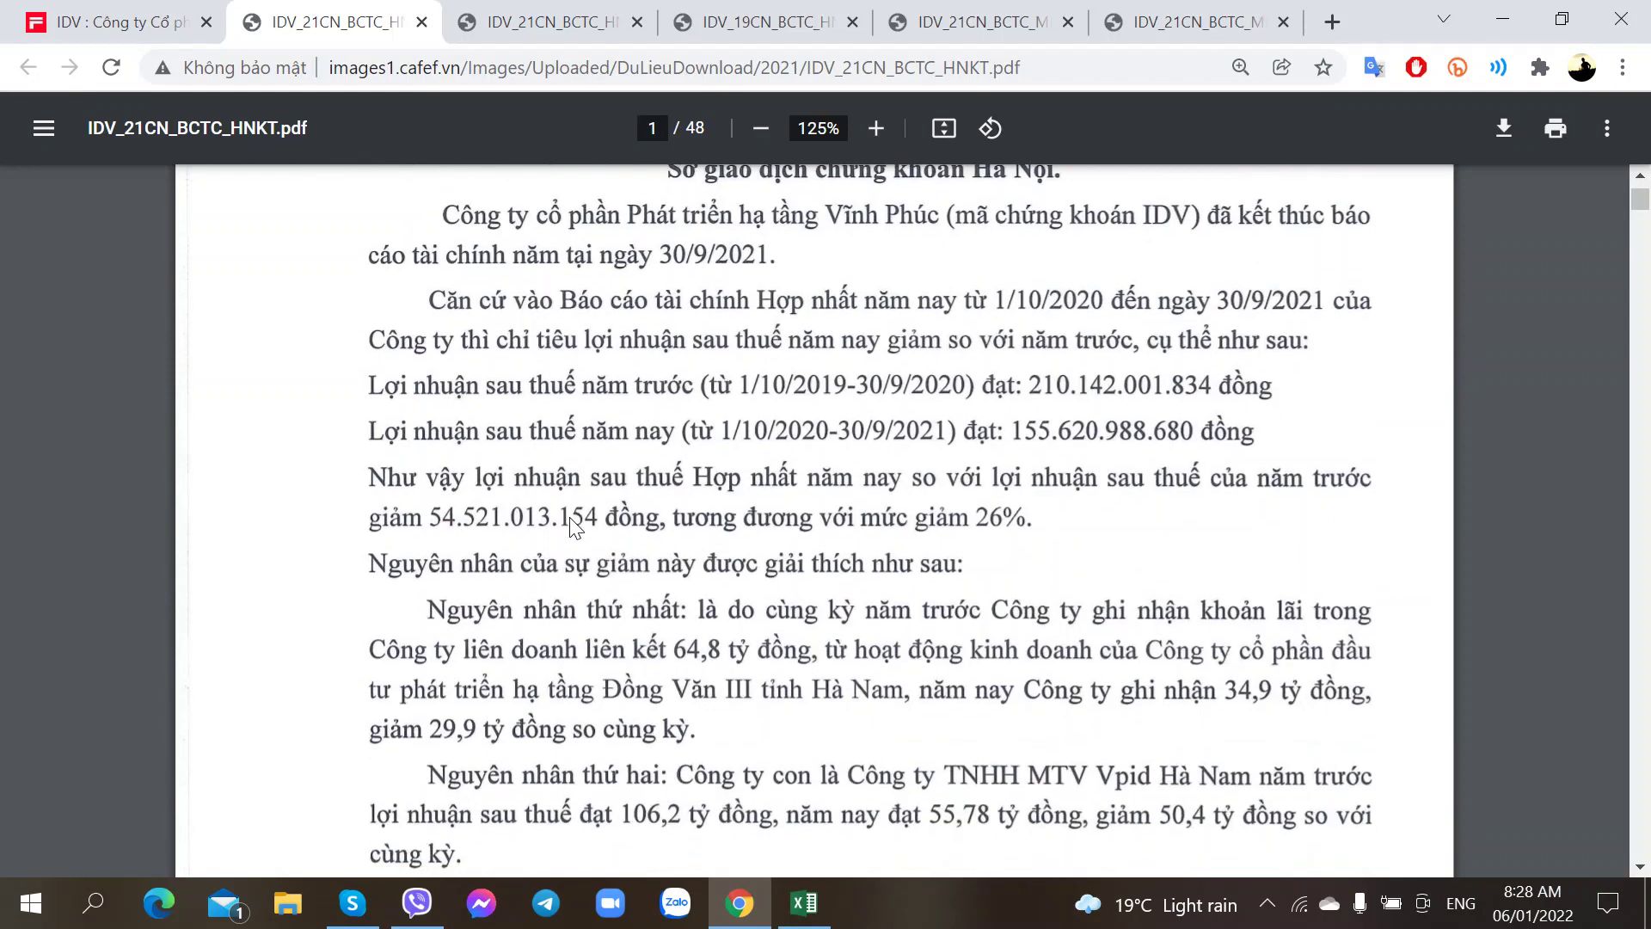
{"action": "scroll", "coordinate": [572, 523], "scroll_direction": "down", "scroll_amount": 1}
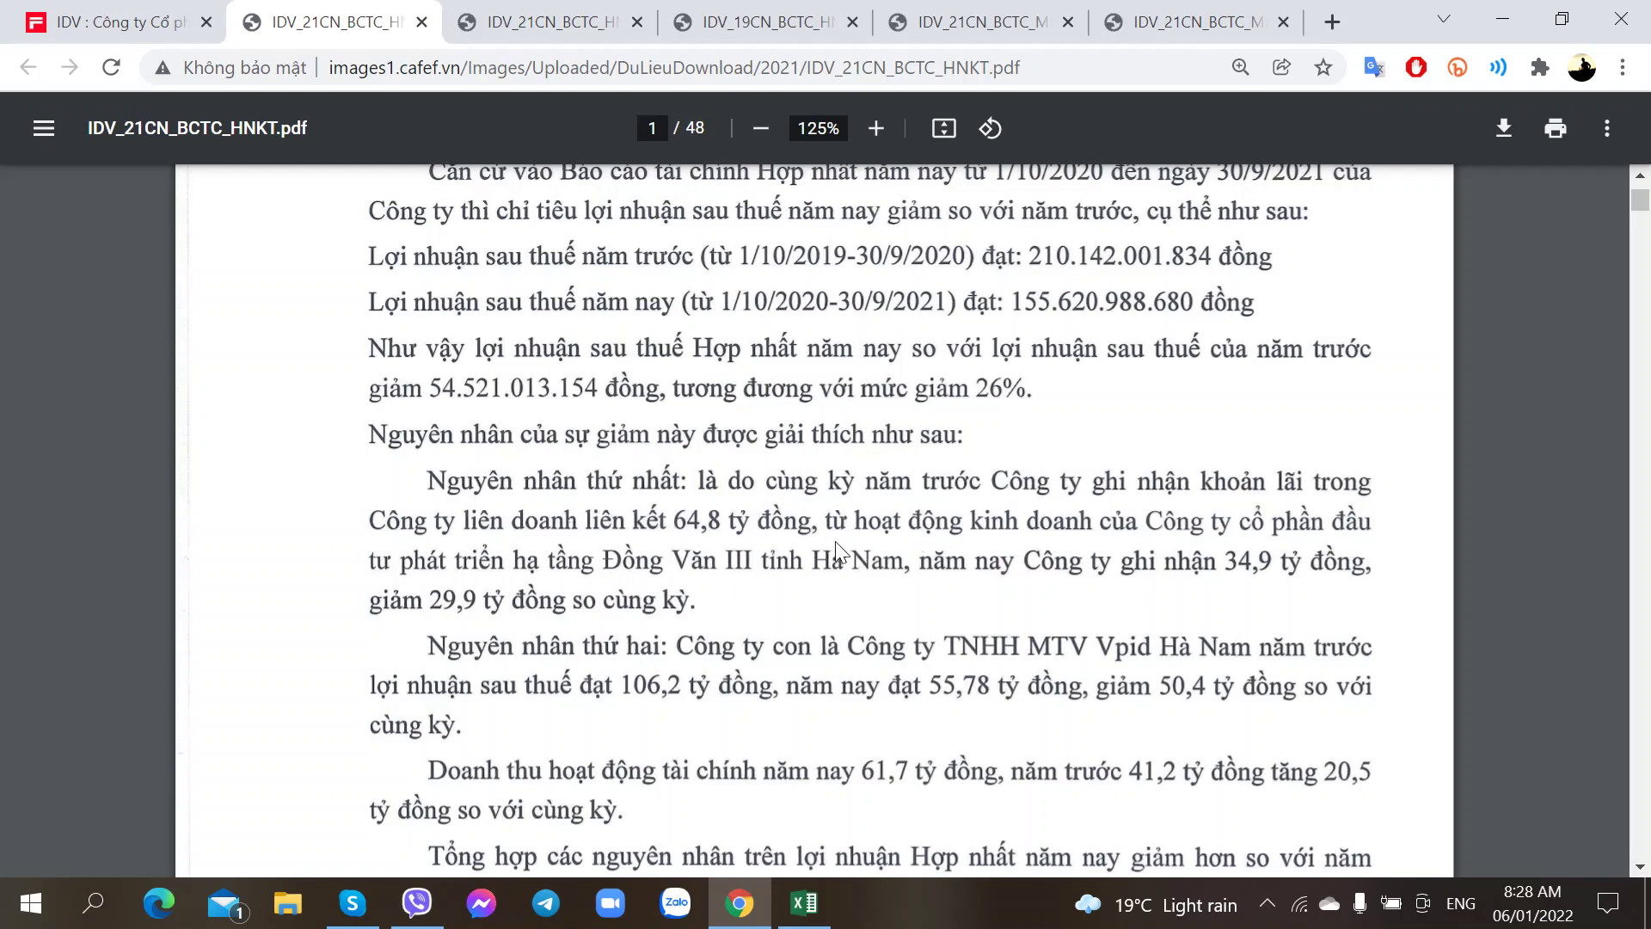
{"action": "scroll", "coordinate": [913, 568], "scroll_direction": "up", "scroll_amount": 2}
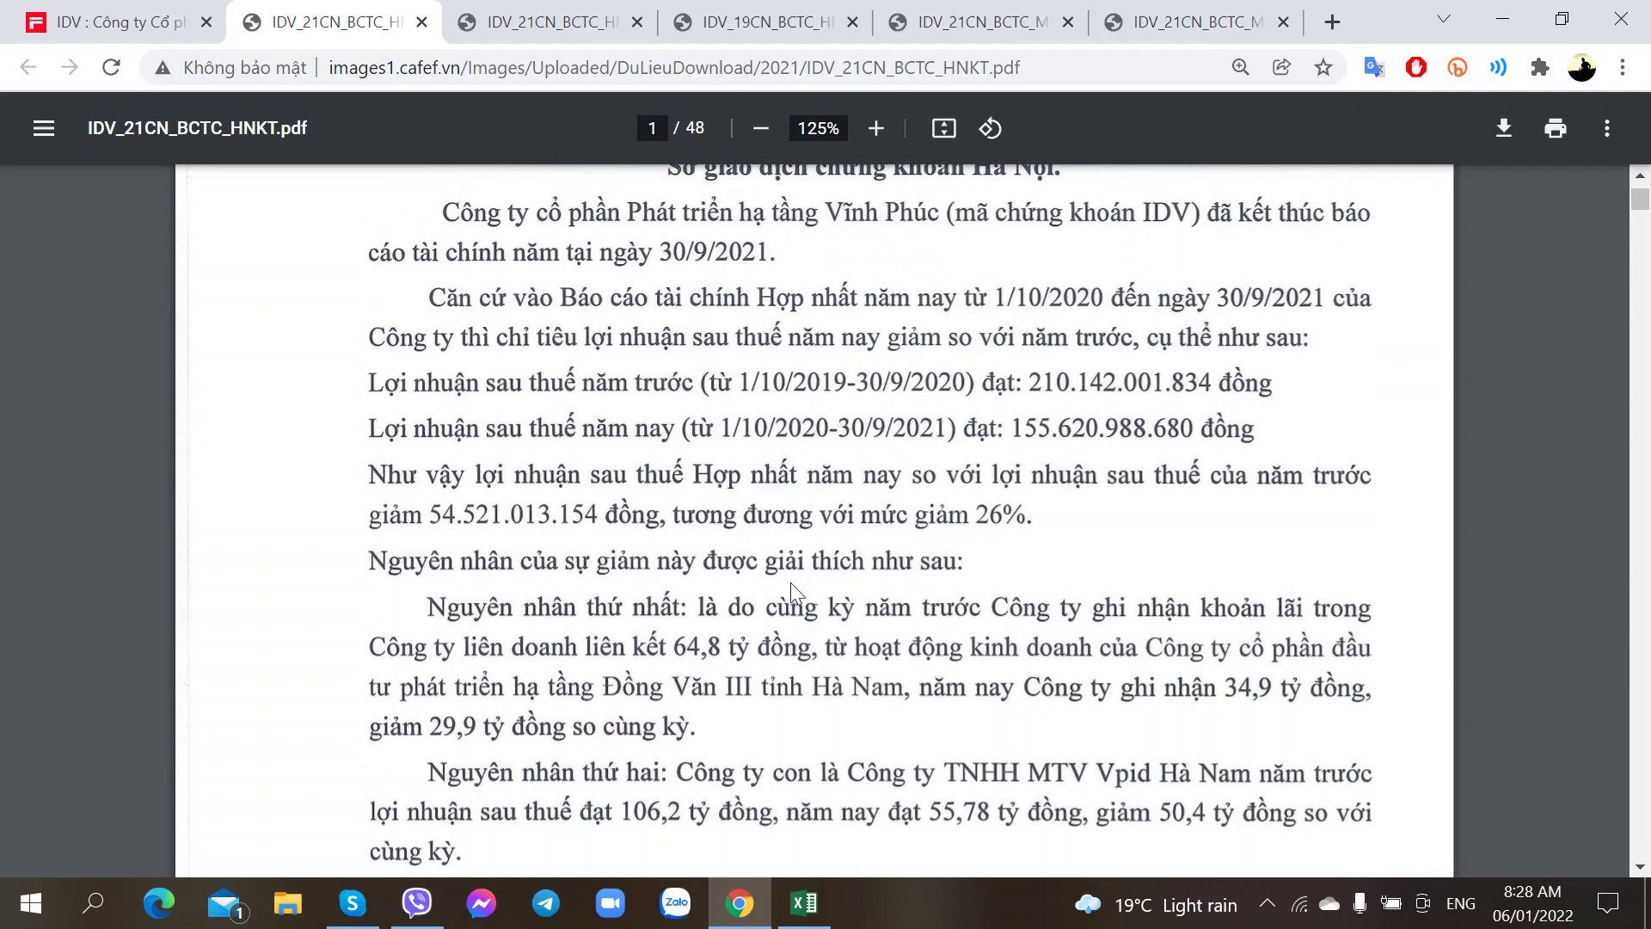
{"action": "scroll", "coordinate": [797, 593], "scroll_direction": "down", "scroll_amount": 3}
{"action": "scroll", "coordinate": [797, 593], "scroll_direction": "down", "scroll_amount": 2}
{"action": "scroll", "coordinate": [797, 594], "scroll_direction": "up", "scroll_amount": 3}
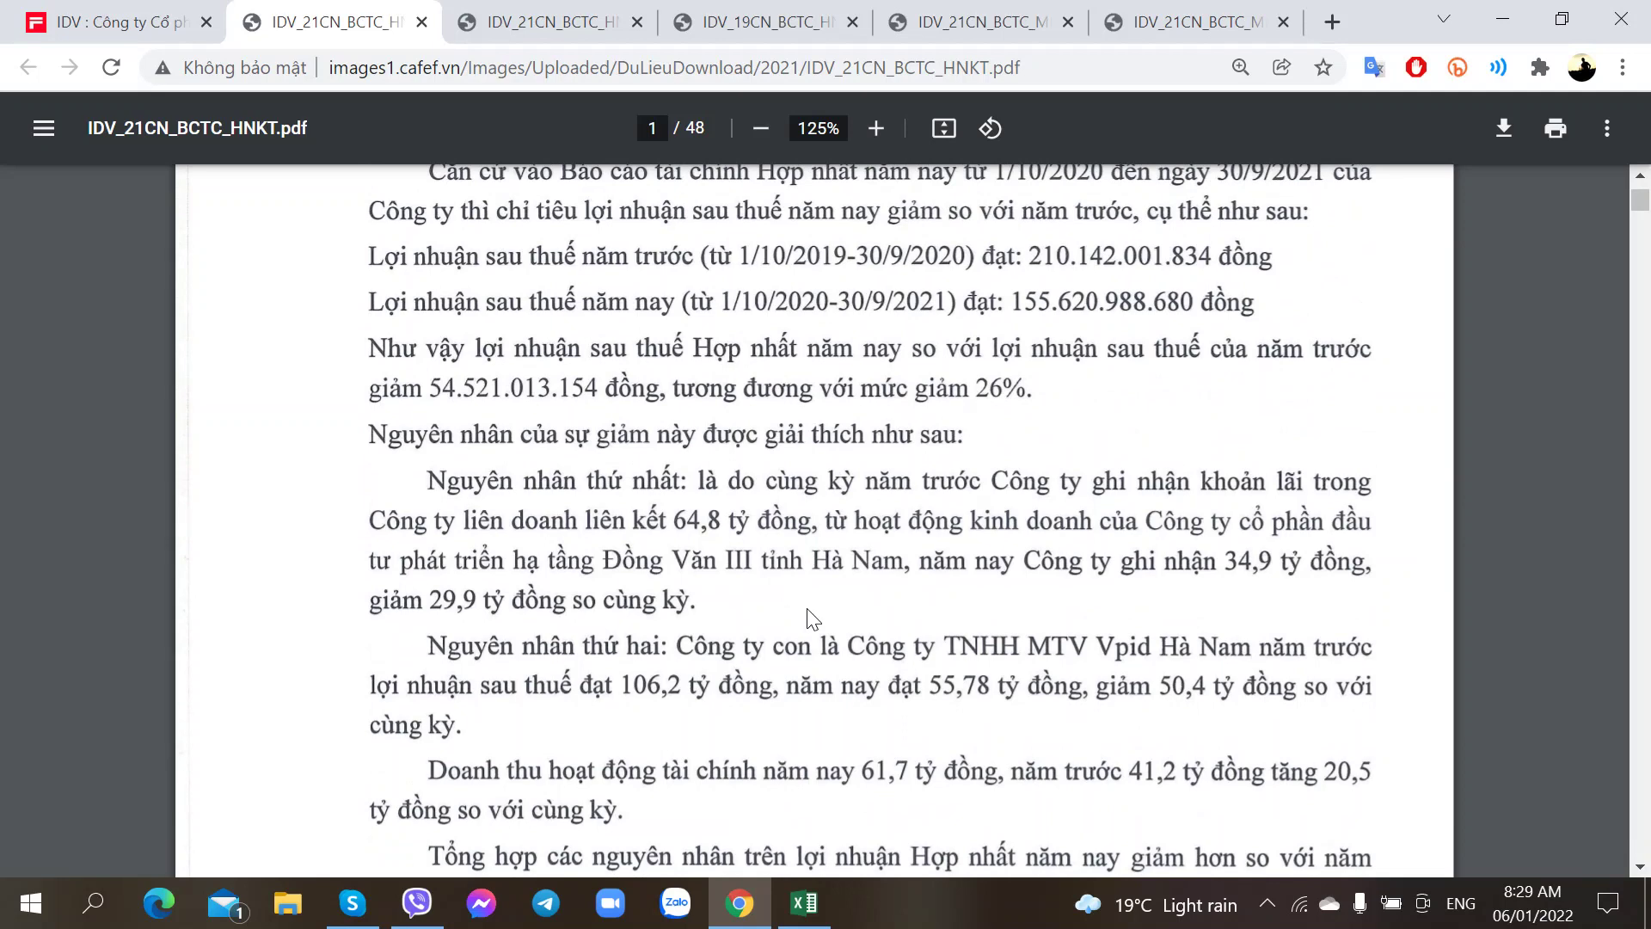
{"action": "scroll", "coordinate": [813, 617], "scroll_direction": "down", "scroll_amount": 1}
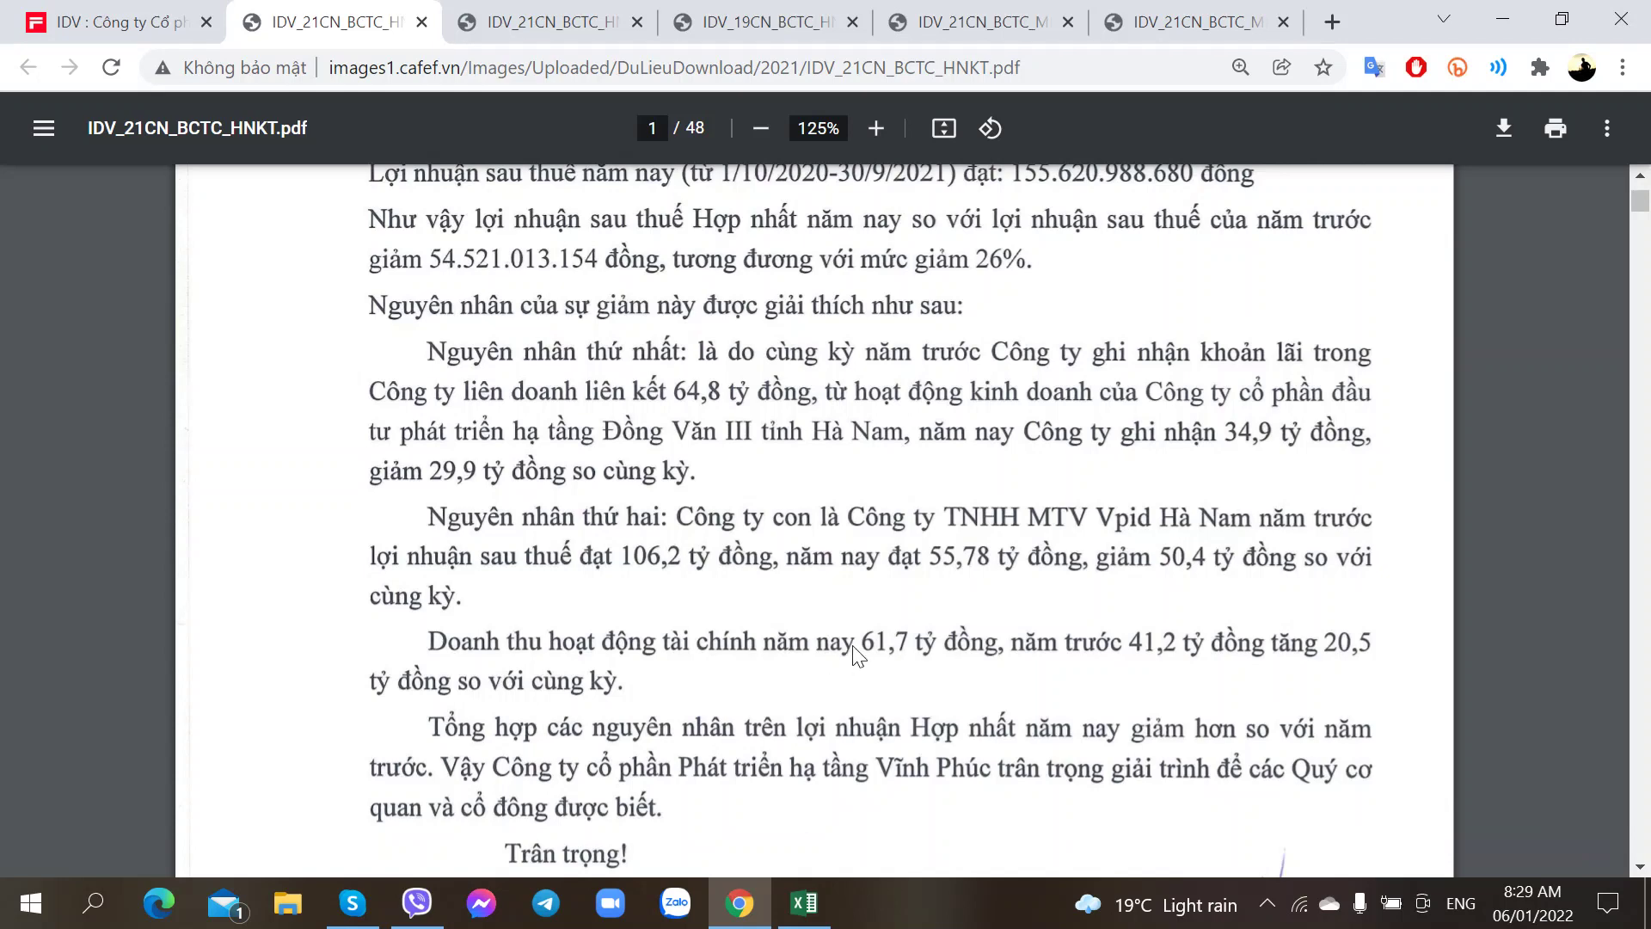
{"action": "scroll", "coordinate": [854, 654], "scroll_direction": "down", "scroll_amount": 10}
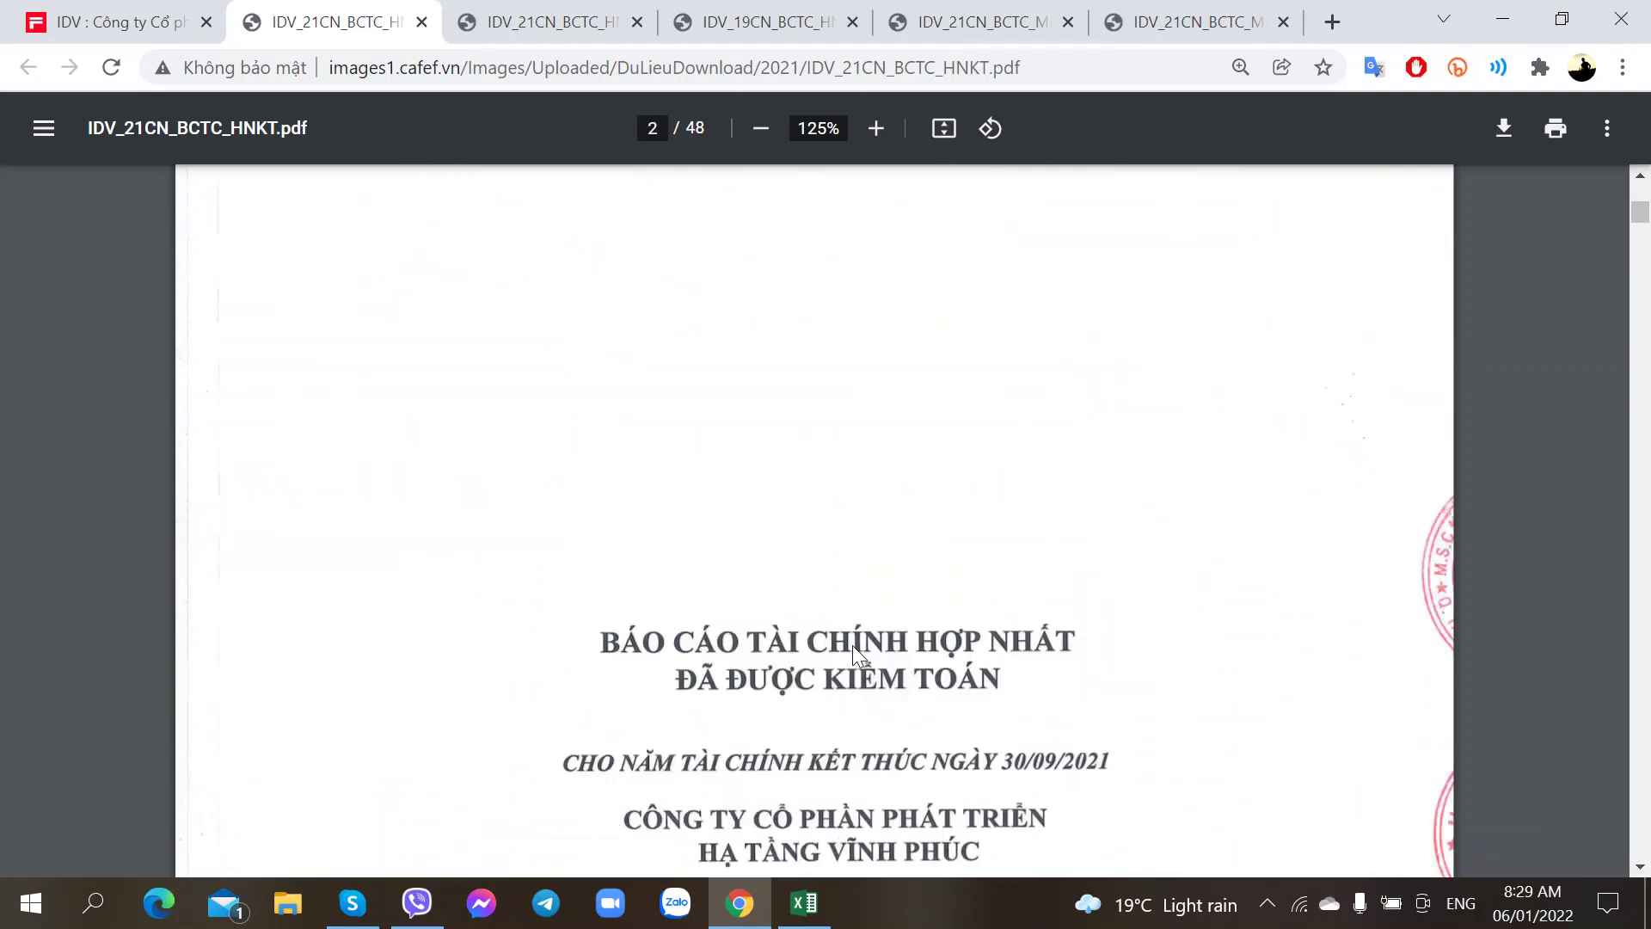
- Open the parent-company report IDV_21CN_BCTC_MKT.pdf and examine its income statement on page 9, comparing this year's and last year's revenue and gross profit
{"action": "scroll", "coordinate": [853, 645], "scroll_direction": "up", "scroll_amount": 5}
{"action": "scroll", "coordinate": [856, 602], "scroll_direction": "up", "scroll_amount": 2}
{"action": "left_click", "coordinate": [946, 21]}
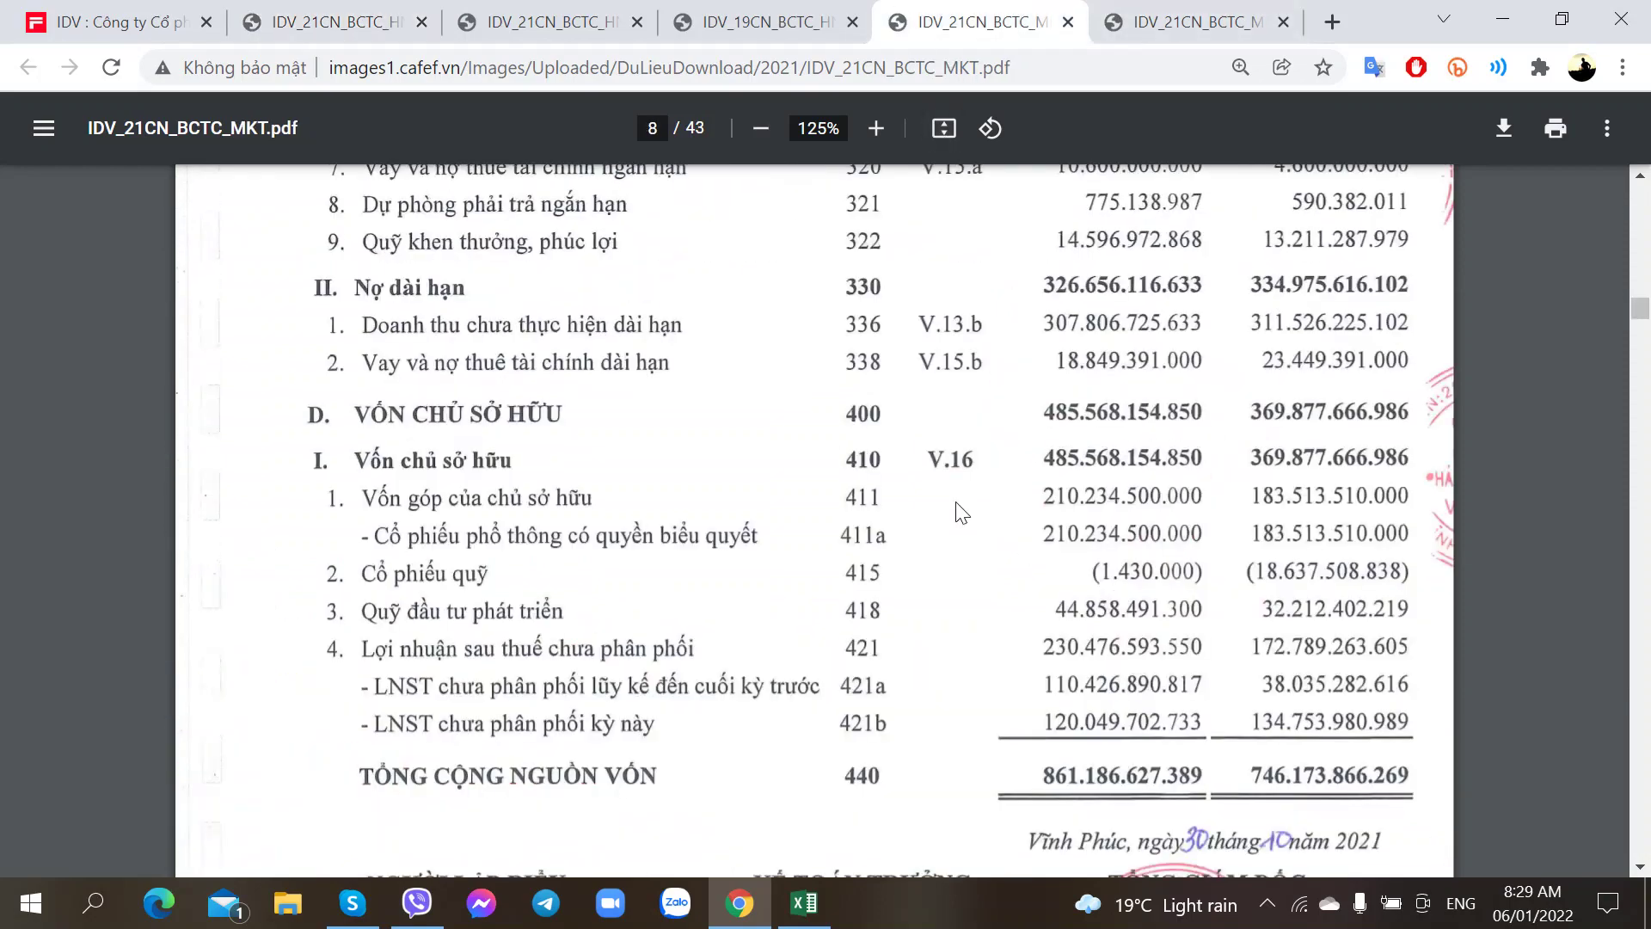
{"action": "scroll", "coordinate": [928, 449], "scroll_direction": "down", "scroll_amount": 3}
{"action": "scroll", "coordinate": [928, 449], "scroll_direction": "down", "scroll_amount": 10}
{"action": "scroll", "coordinate": [924, 449], "scroll_direction": "up", "scroll_amount": 4}
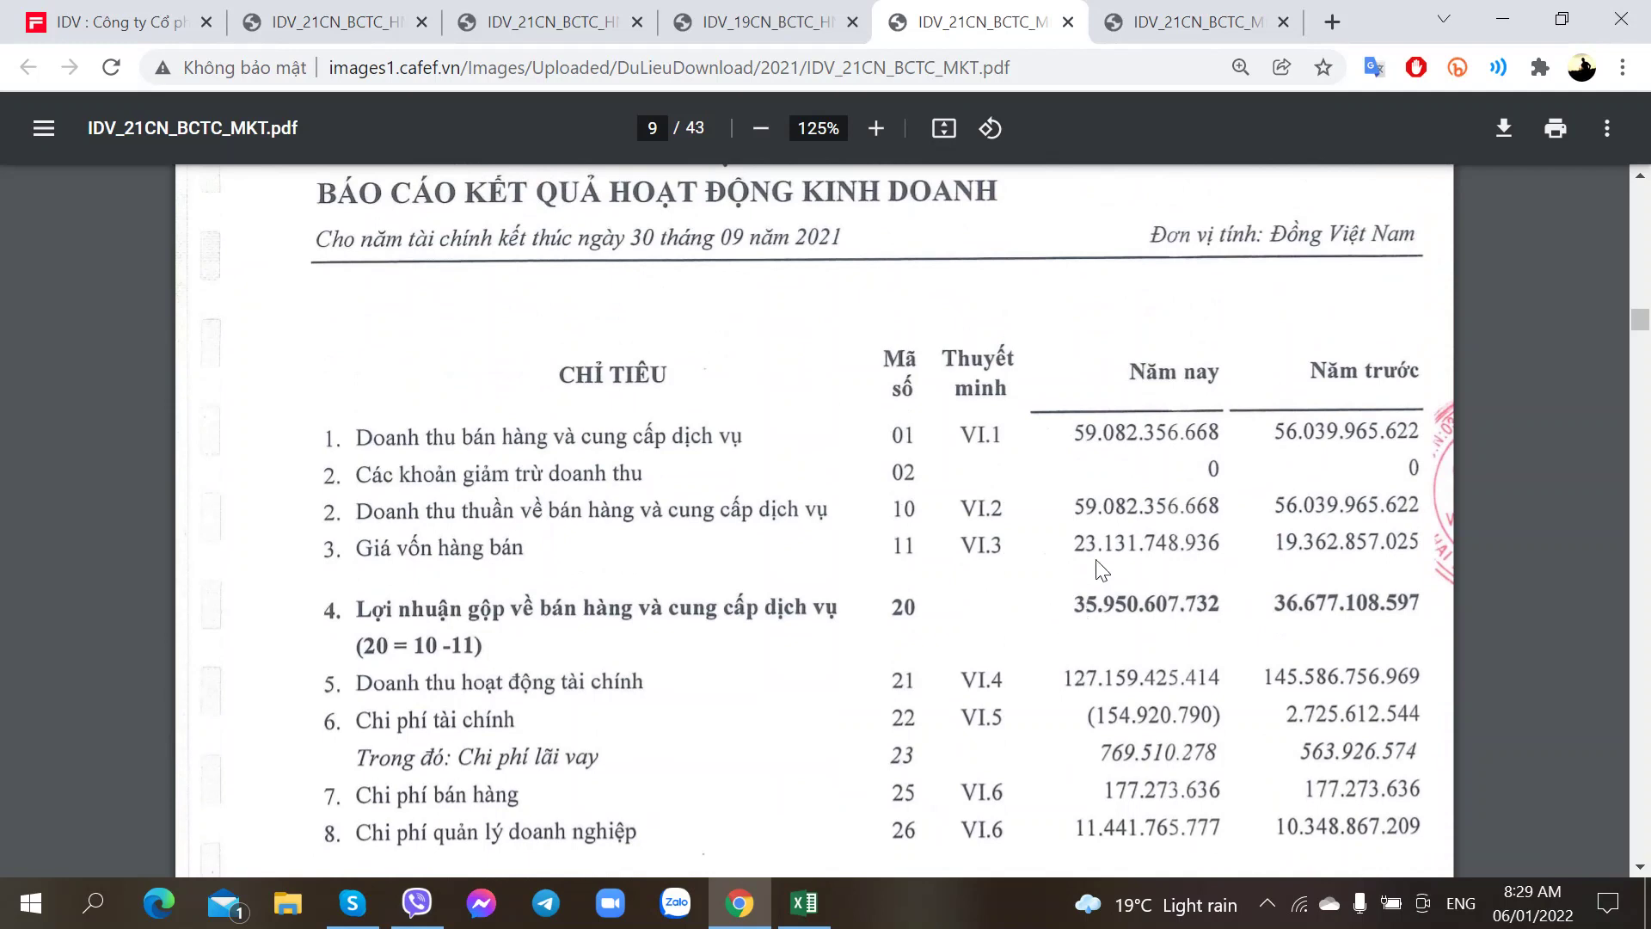
{"action": "scroll", "coordinate": [1103, 526], "scroll_direction": "up", "scroll_amount": 1}
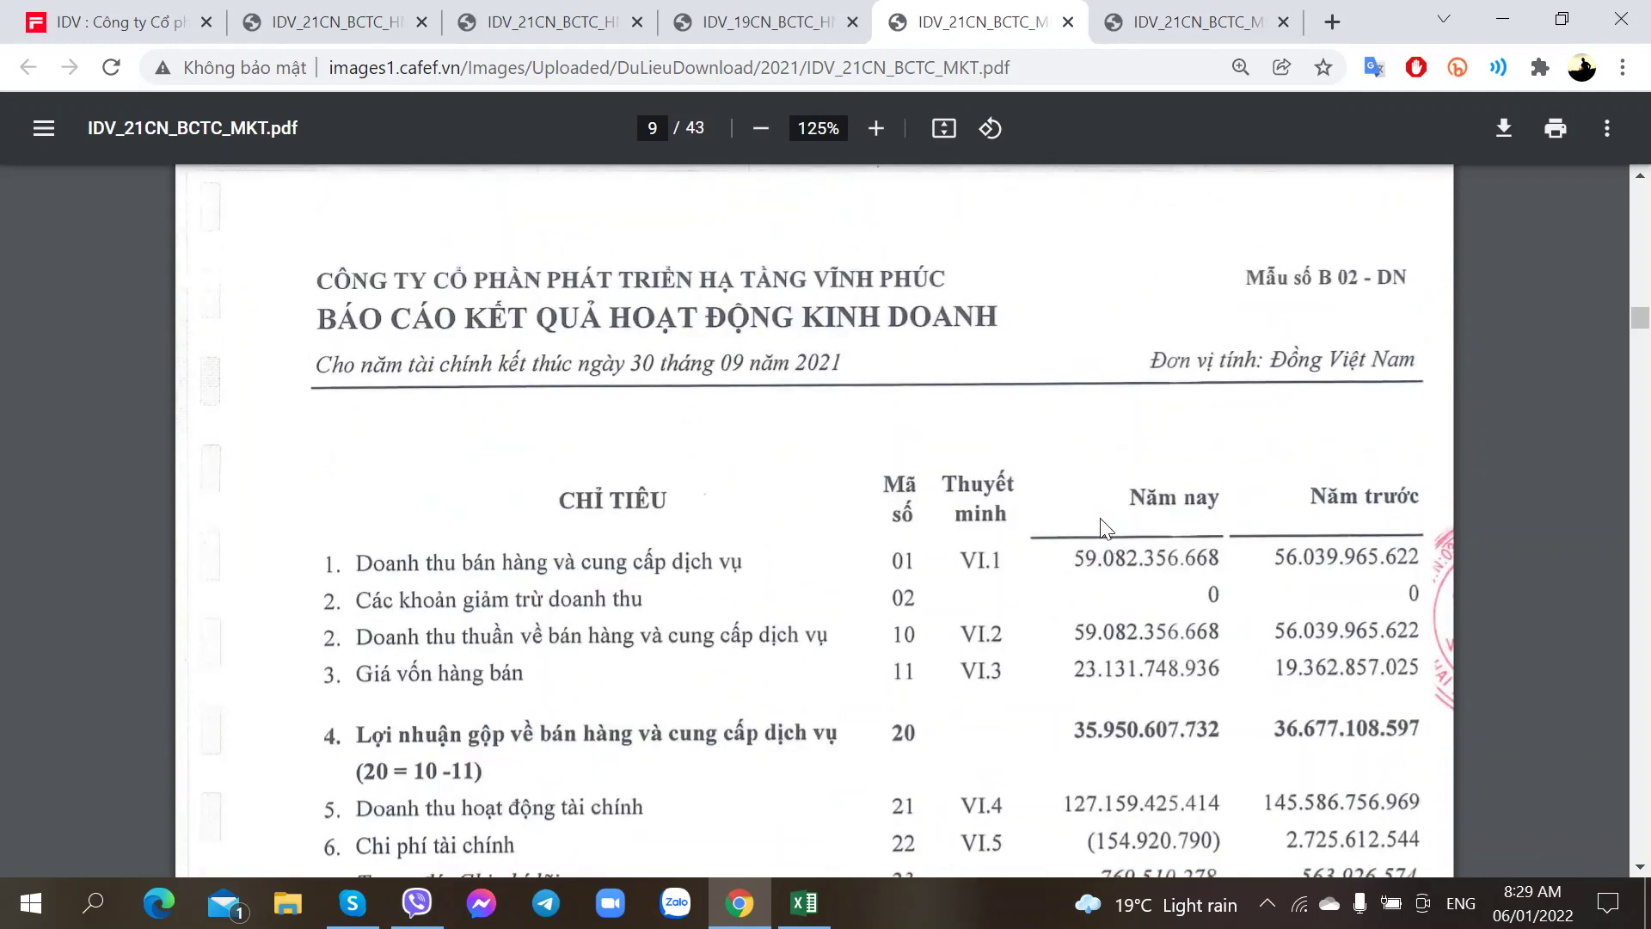
{"action": "scroll", "coordinate": [1103, 527], "scroll_direction": "down", "scroll_amount": 2}
{"action": "scroll", "coordinate": [1103, 526], "scroll_direction": "up", "scroll_amount": 1}
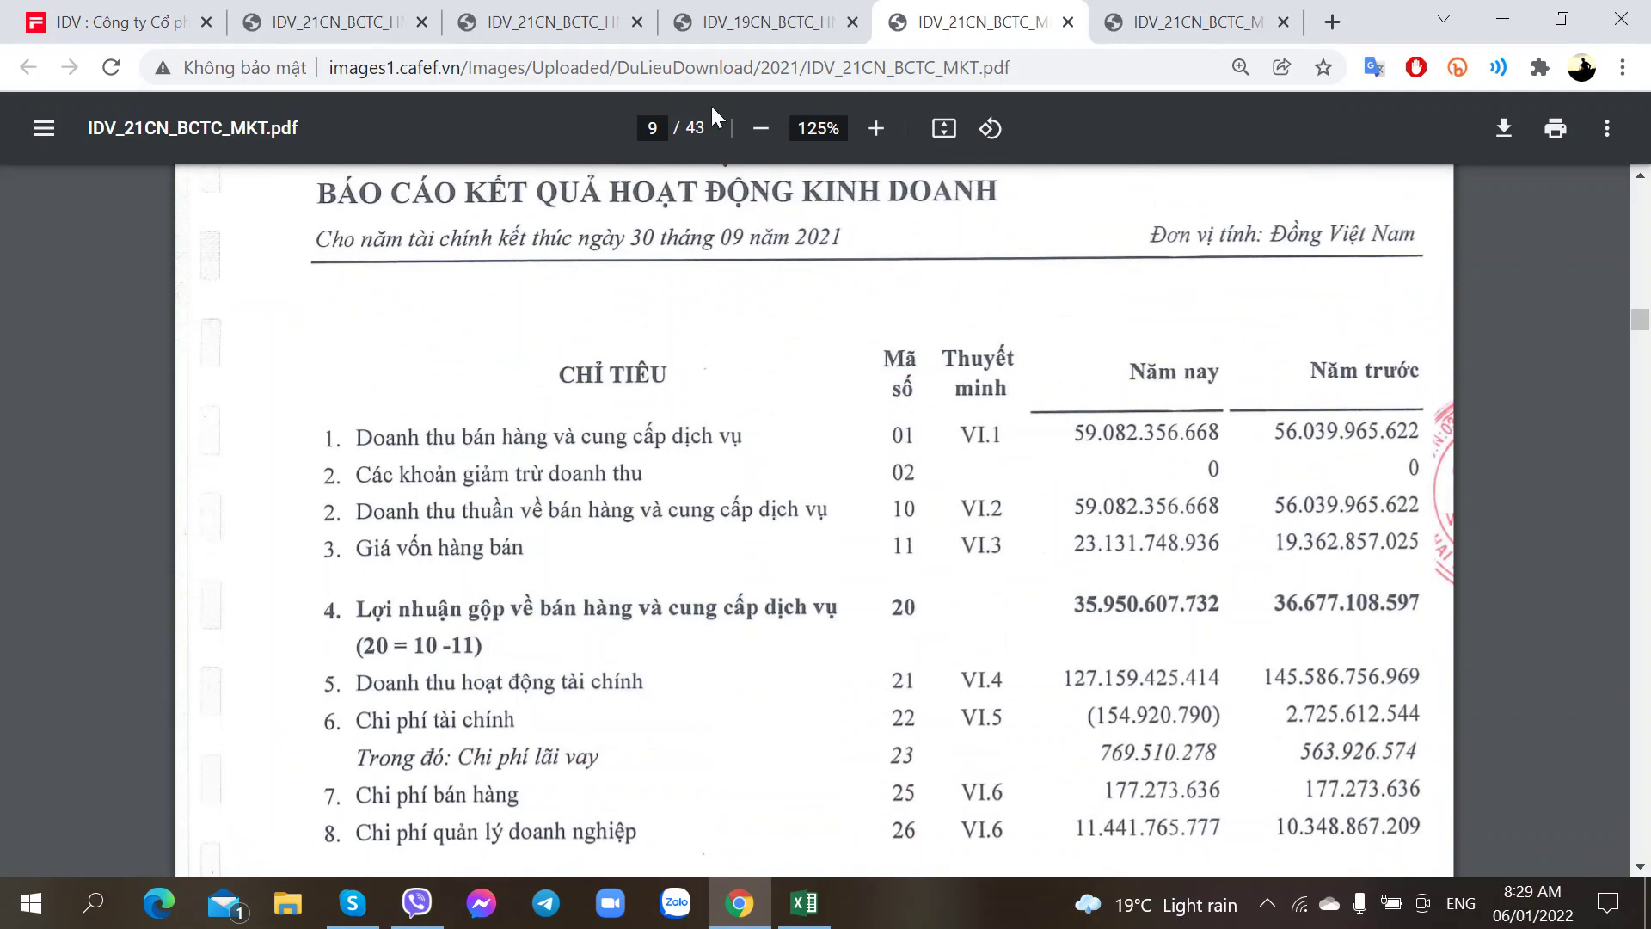
- Return to the consolidated report IDV_21CN_BCTC_HNKT.pdf and locate the income statement on page 10
{"action": "left_click", "coordinate": [336, 21]}
{"action": "scroll", "coordinate": [636, 506], "scroll_direction": "down", "scroll_amount": 15}
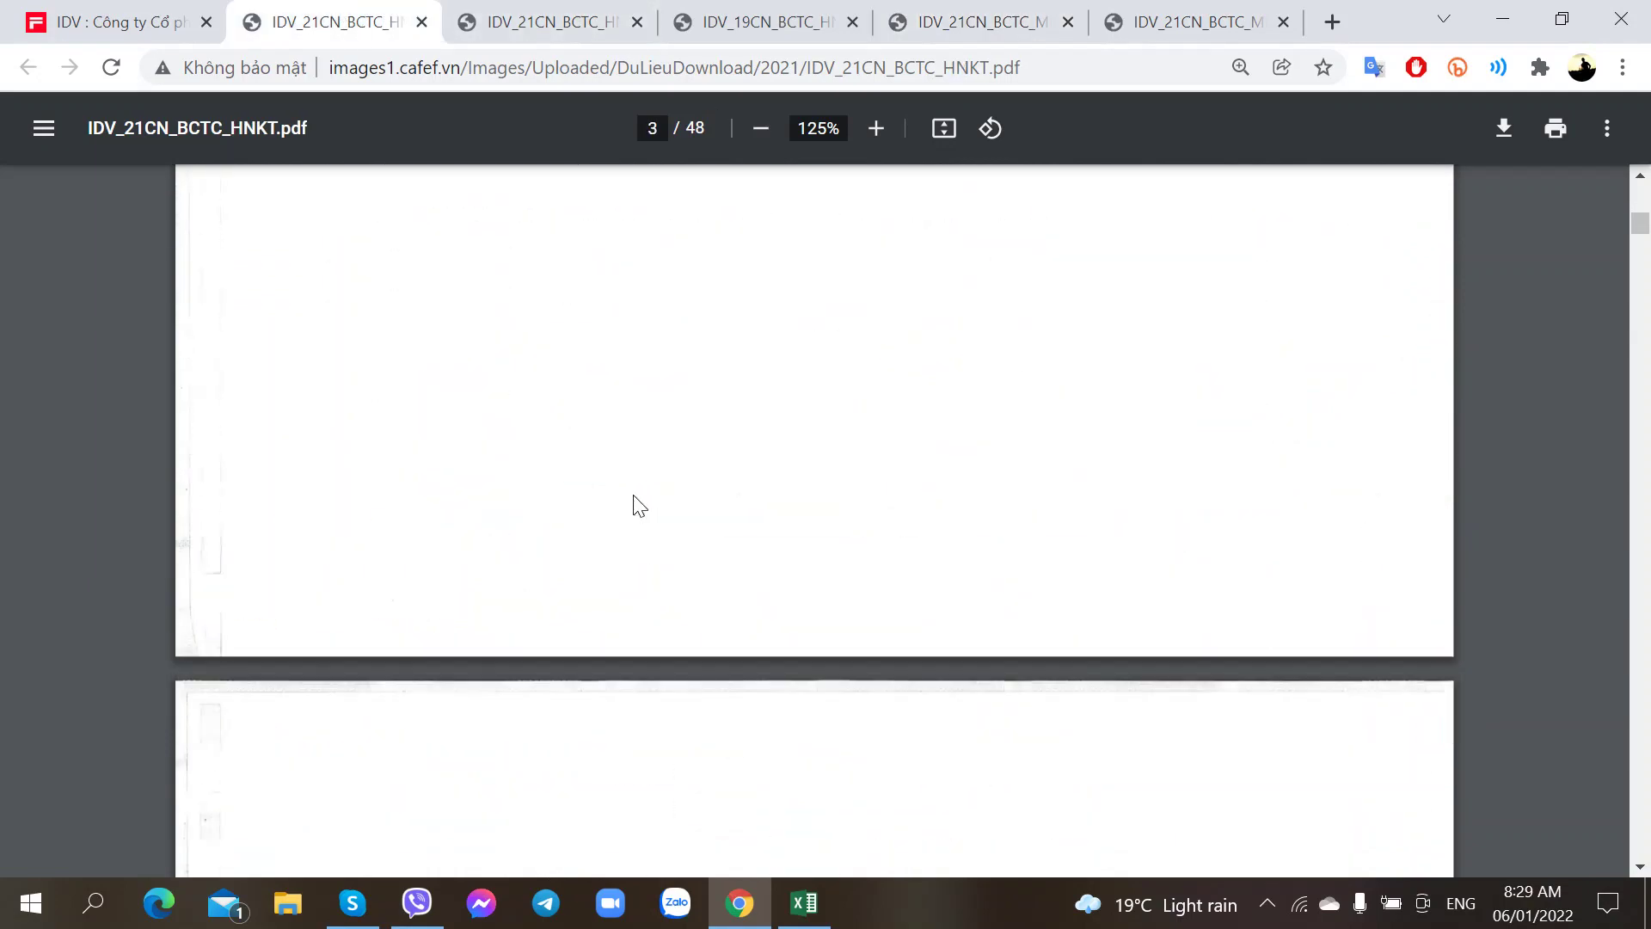
{"action": "scroll", "coordinate": [638, 505], "scroll_direction": "down", "scroll_amount": 20}
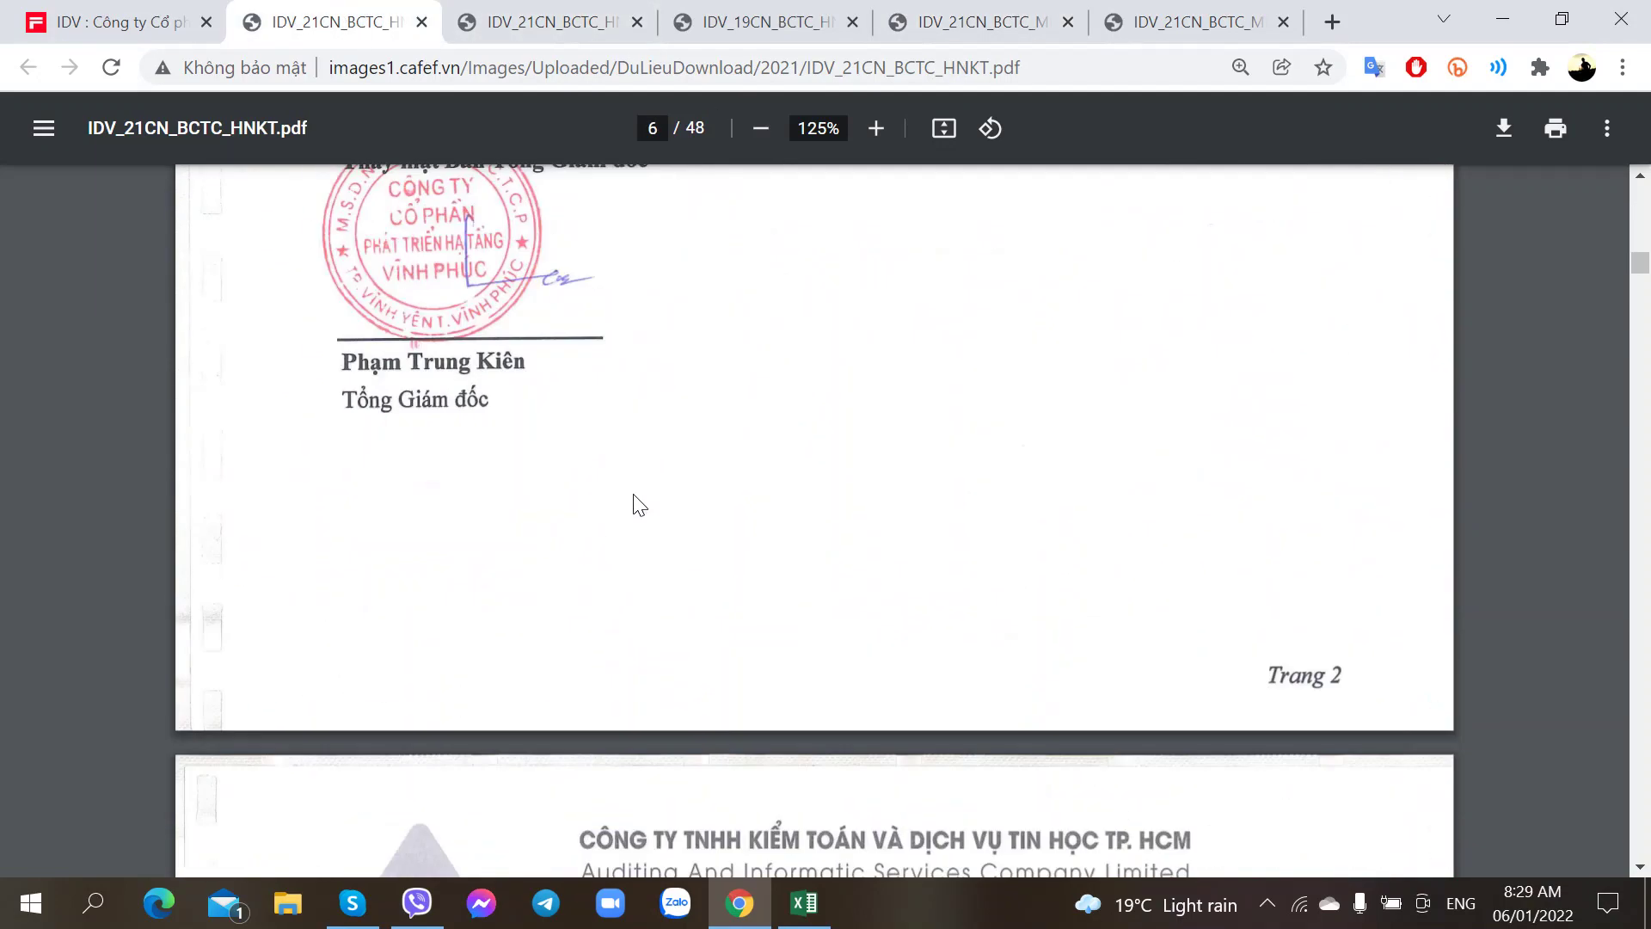
{"action": "scroll", "coordinate": [638, 505], "scroll_direction": "down", "scroll_amount": 20}
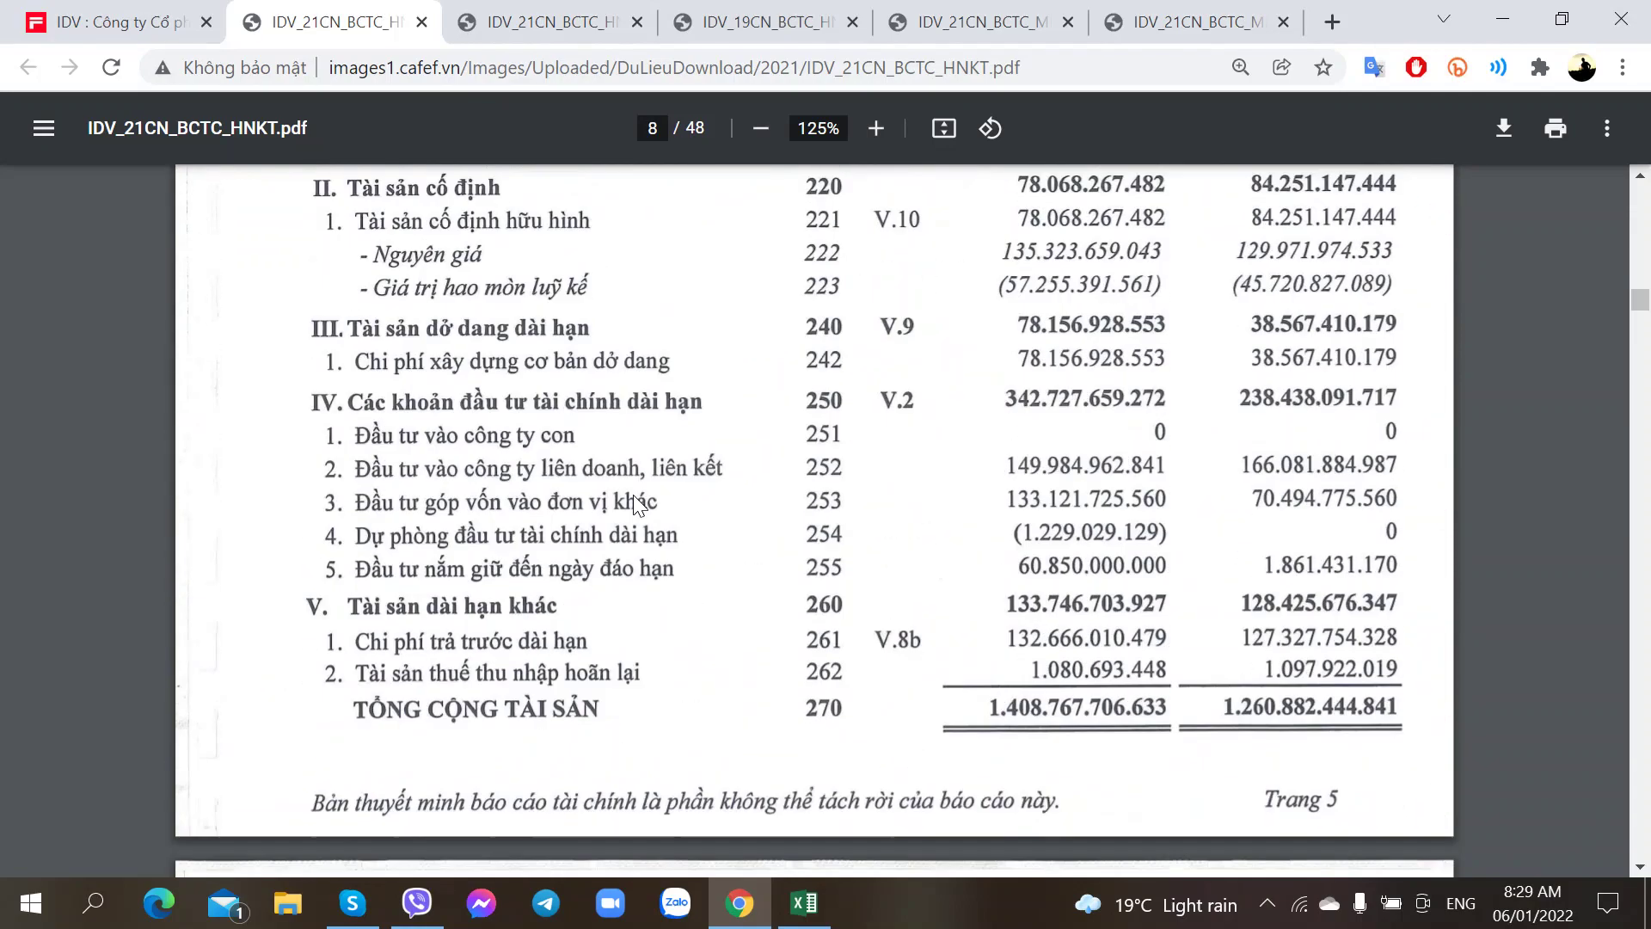
{"action": "scroll", "coordinate": [634, 503], "scroll_direction": "down", "scroll_amount": 20}
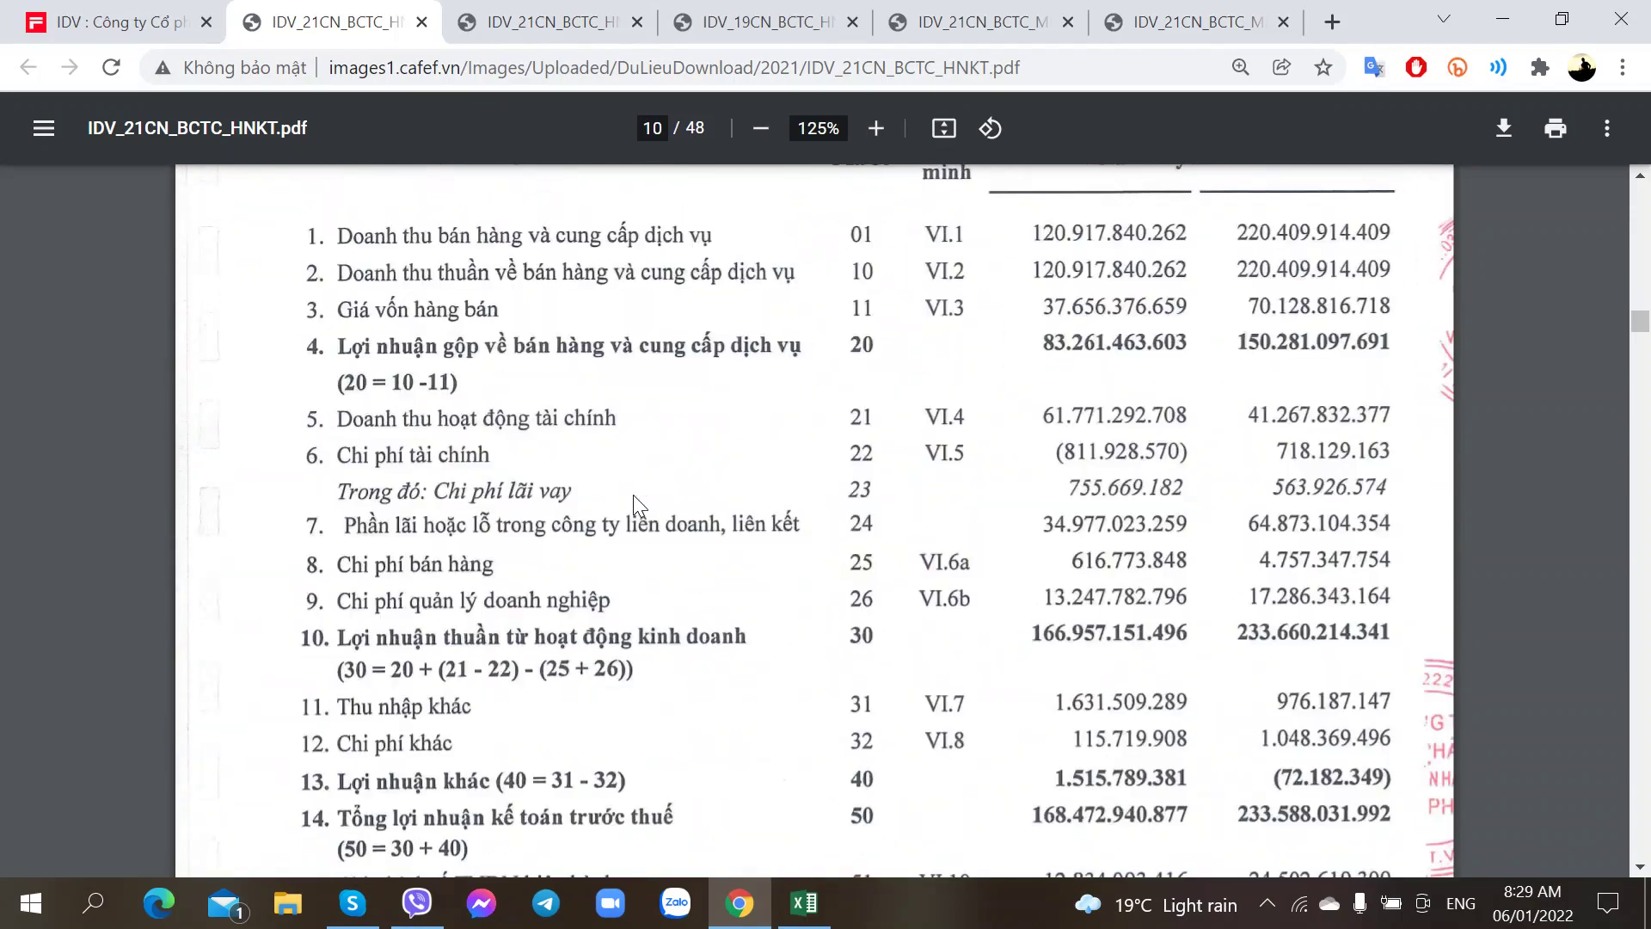
{"action": "scroll", "coordinate": [633, 494], "scroll_direction": "up", "scroll_amount": 2}
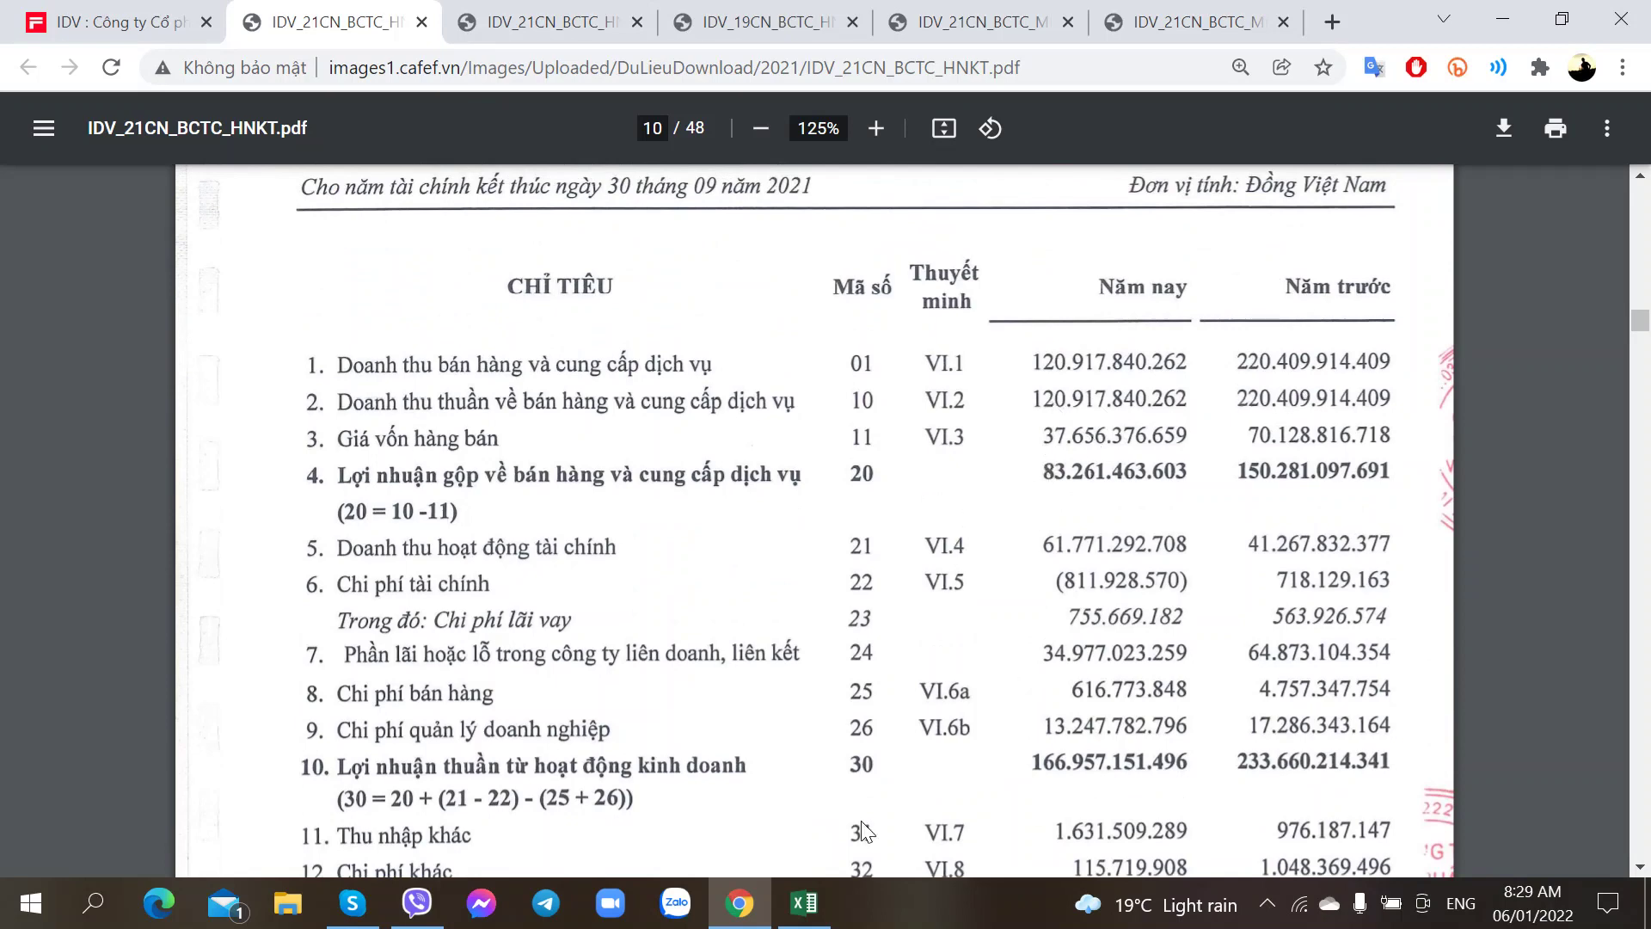
- Switch to the IDV workbook in Excel and review the earlier notes on industrial park projects, 2022 targets, investments and charter capital
{"action": "left_click", "coordinate": [809, 903]}
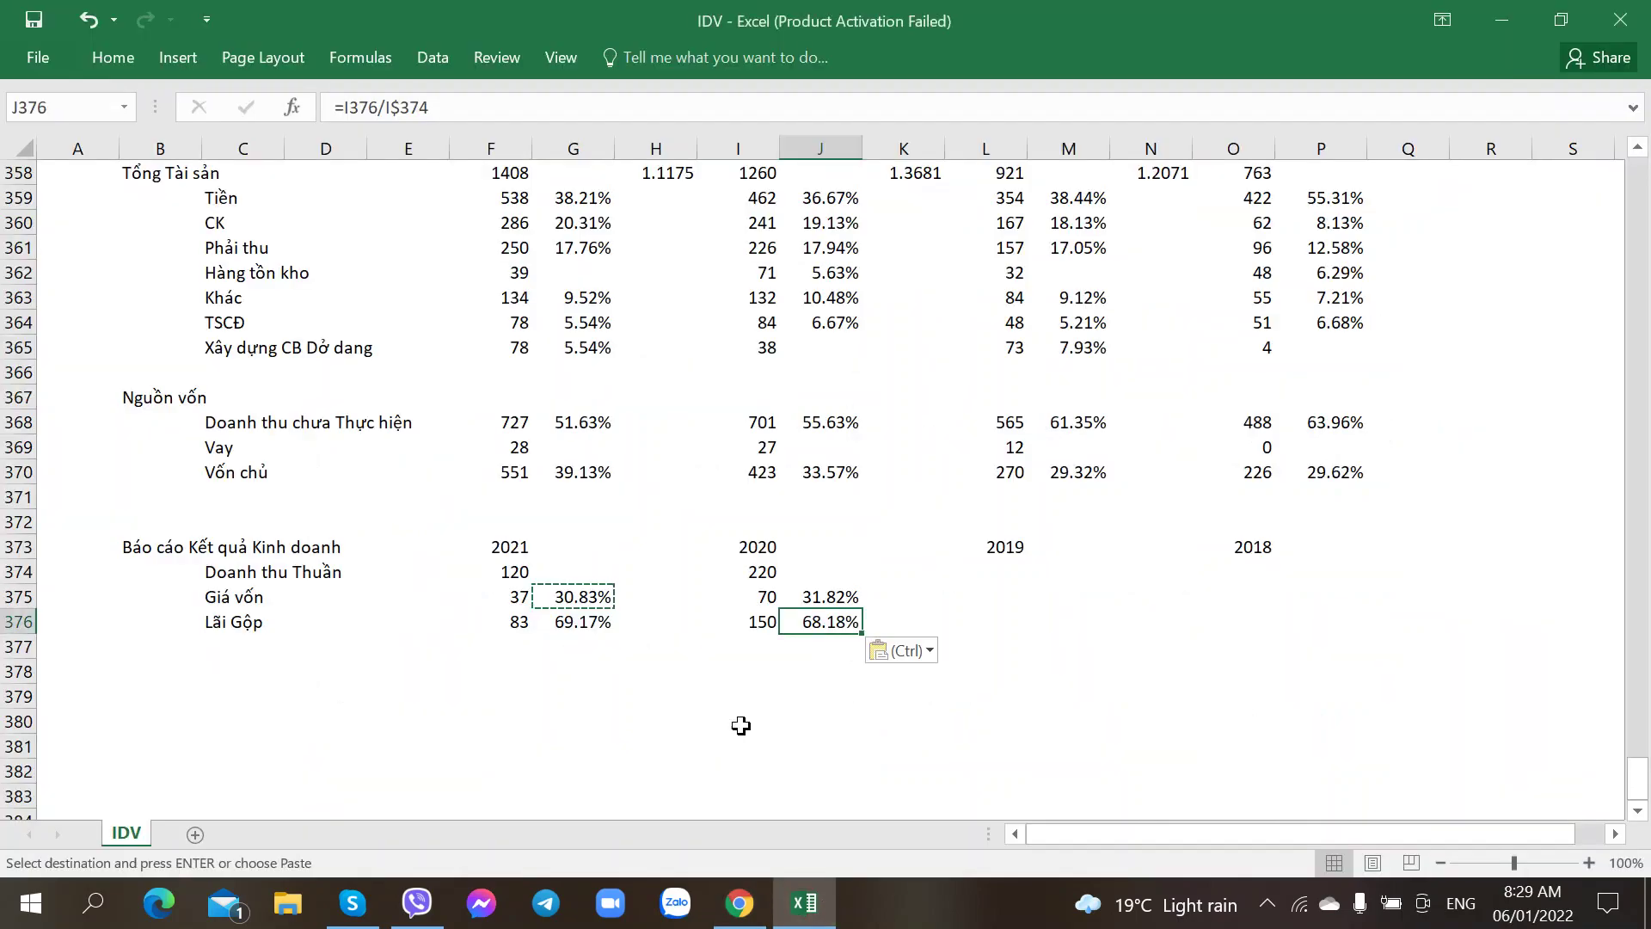
{"action": "scroll", "coordinate": [746, 710], "scroll_direction": "up", "scroll_amount": 9}
{"action": "scroll", "coordinate": [746, 711], "scroll_direction": "up", "scroll_amount": 16}
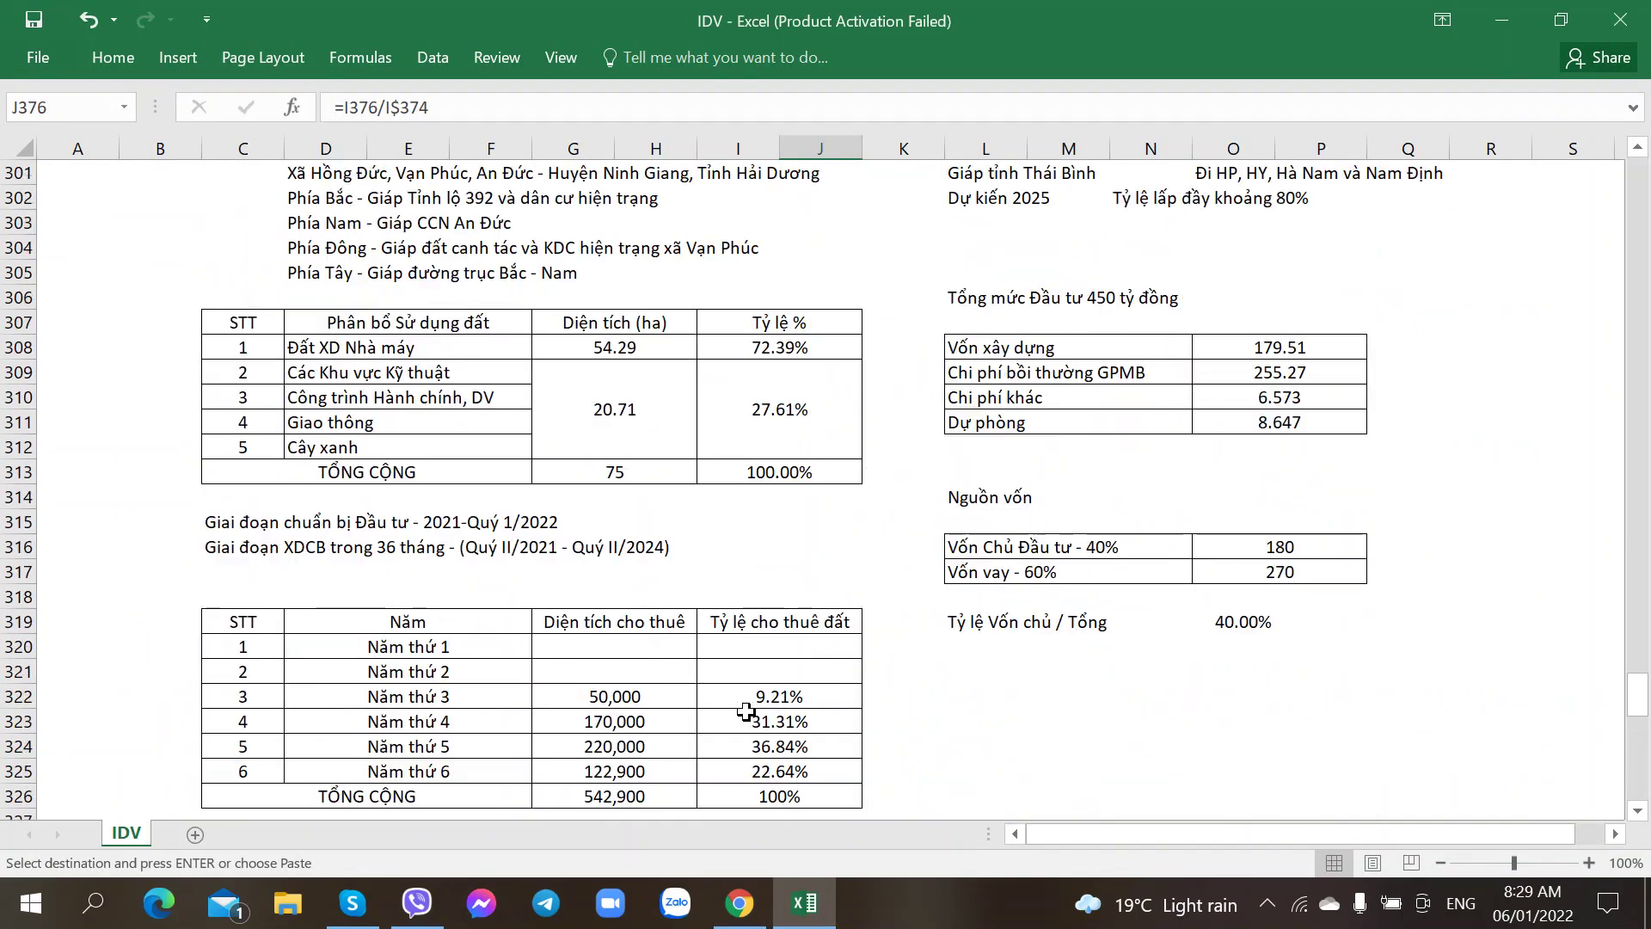
{"action": "scroll", "coordinate": [746, 710], "scroll_direction": "up", "scroll_amount": 12}
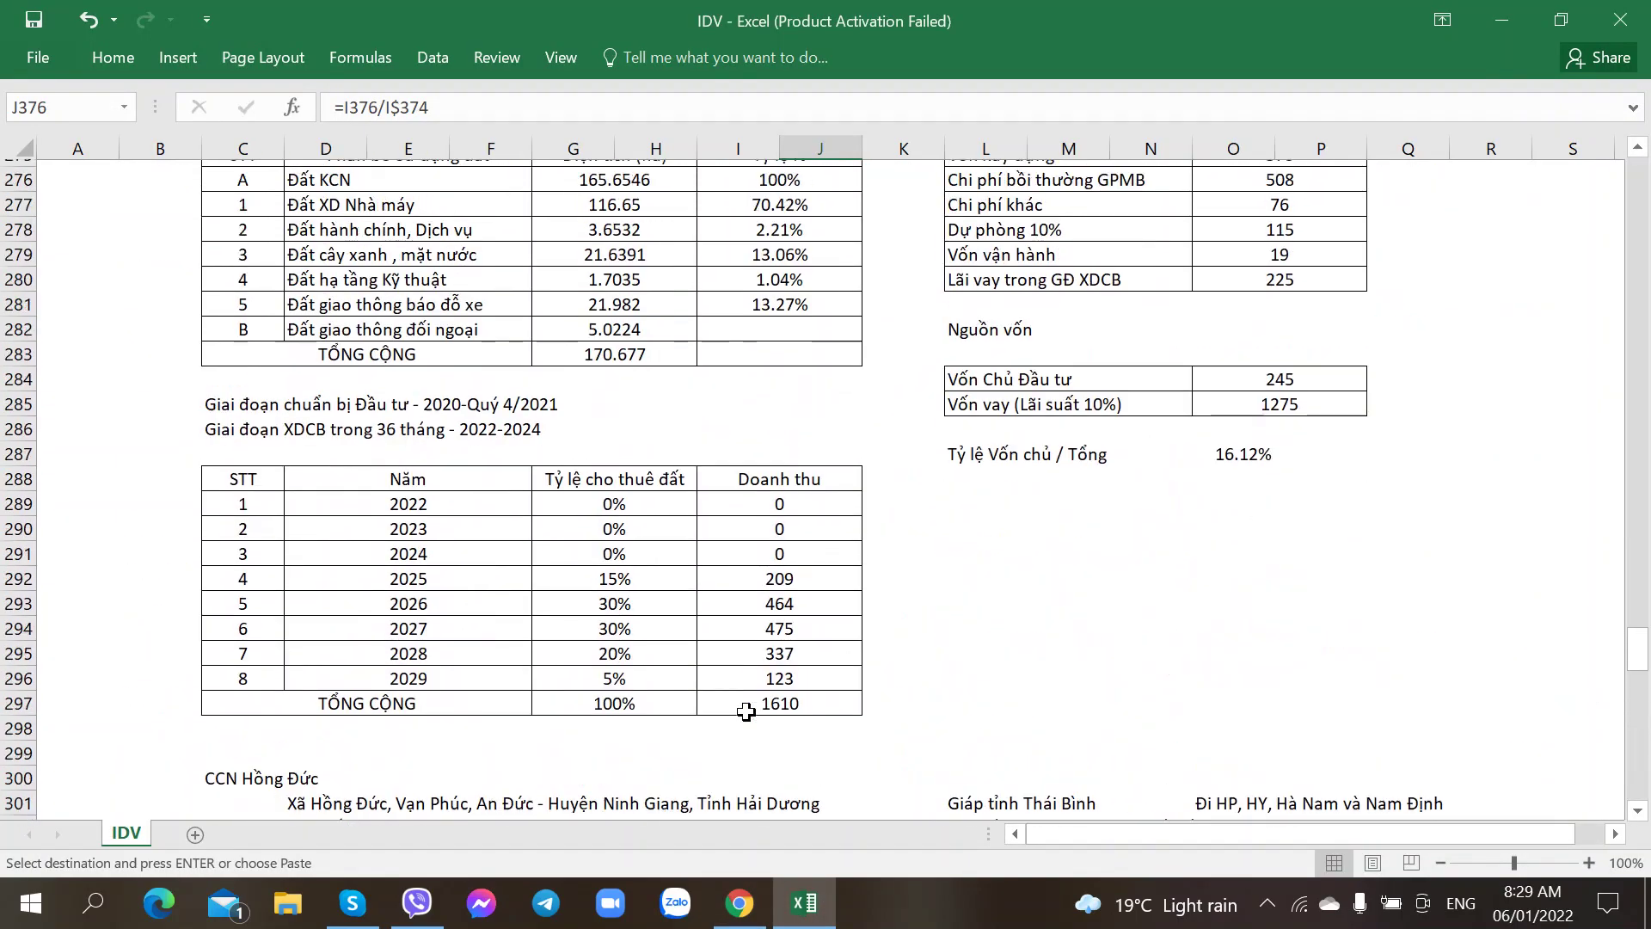
{"action": "scroll", "coordinate": [746, 710], "scroll_direction": "up", "scroll_amount": 5}
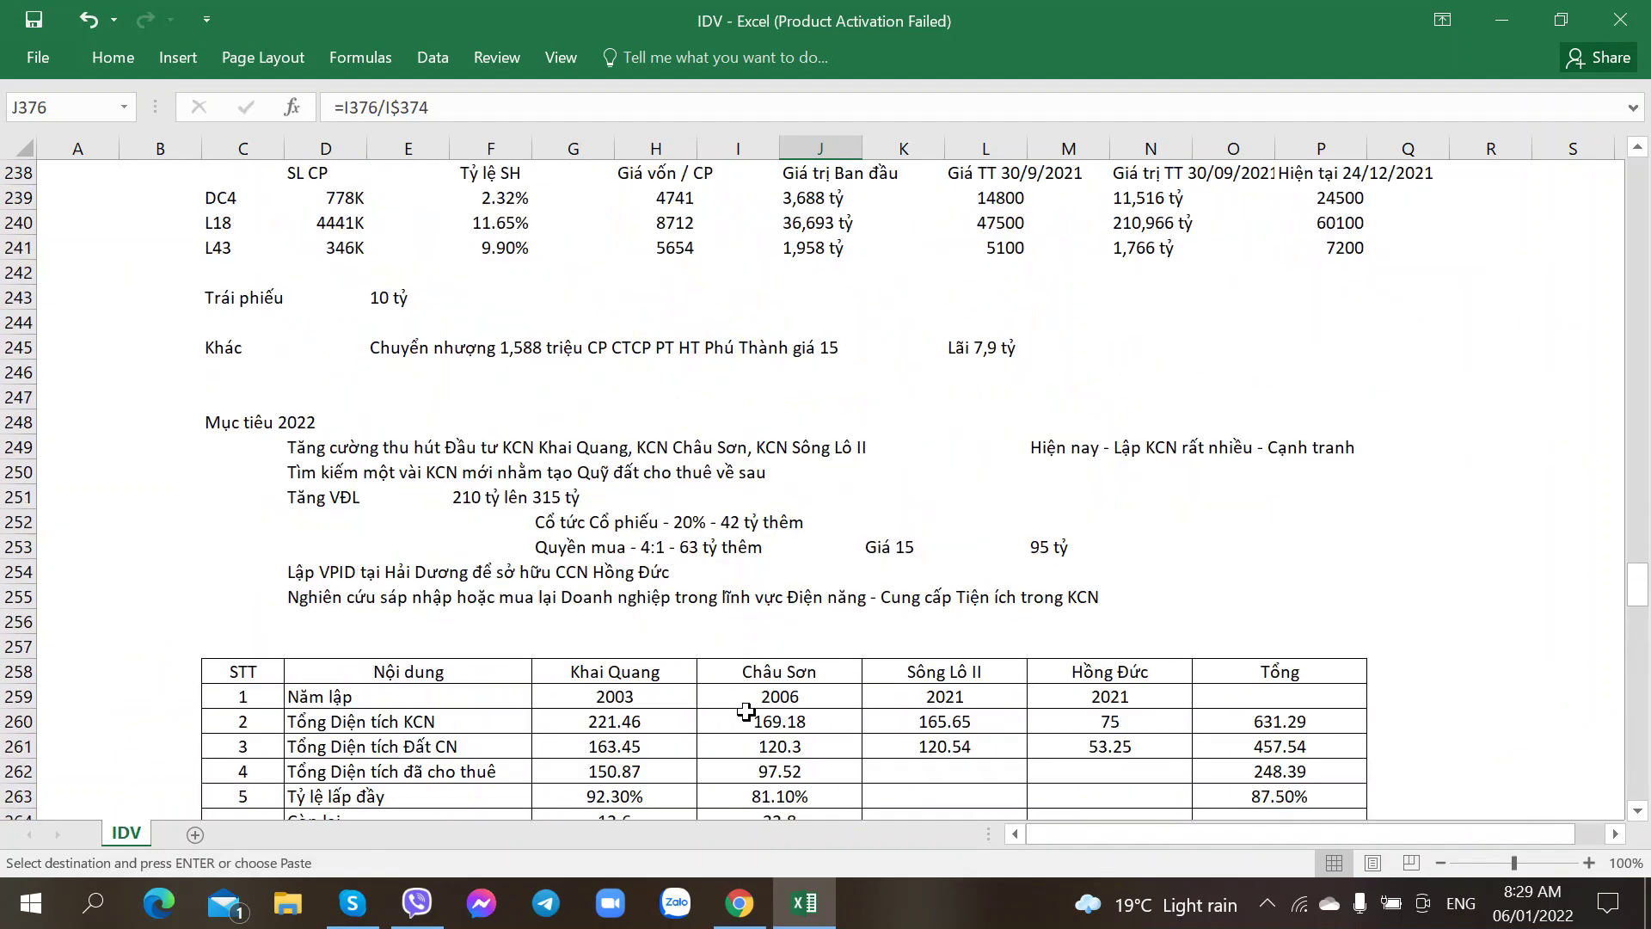
{"action": "scroll", "coordinate": [745, 710], "scroll_direction": "down", "scroll_amount": 7}
{"action": "scroll", "coordinate": [746, 710], "scroll_direction": "down", "scroll_amount": 8}
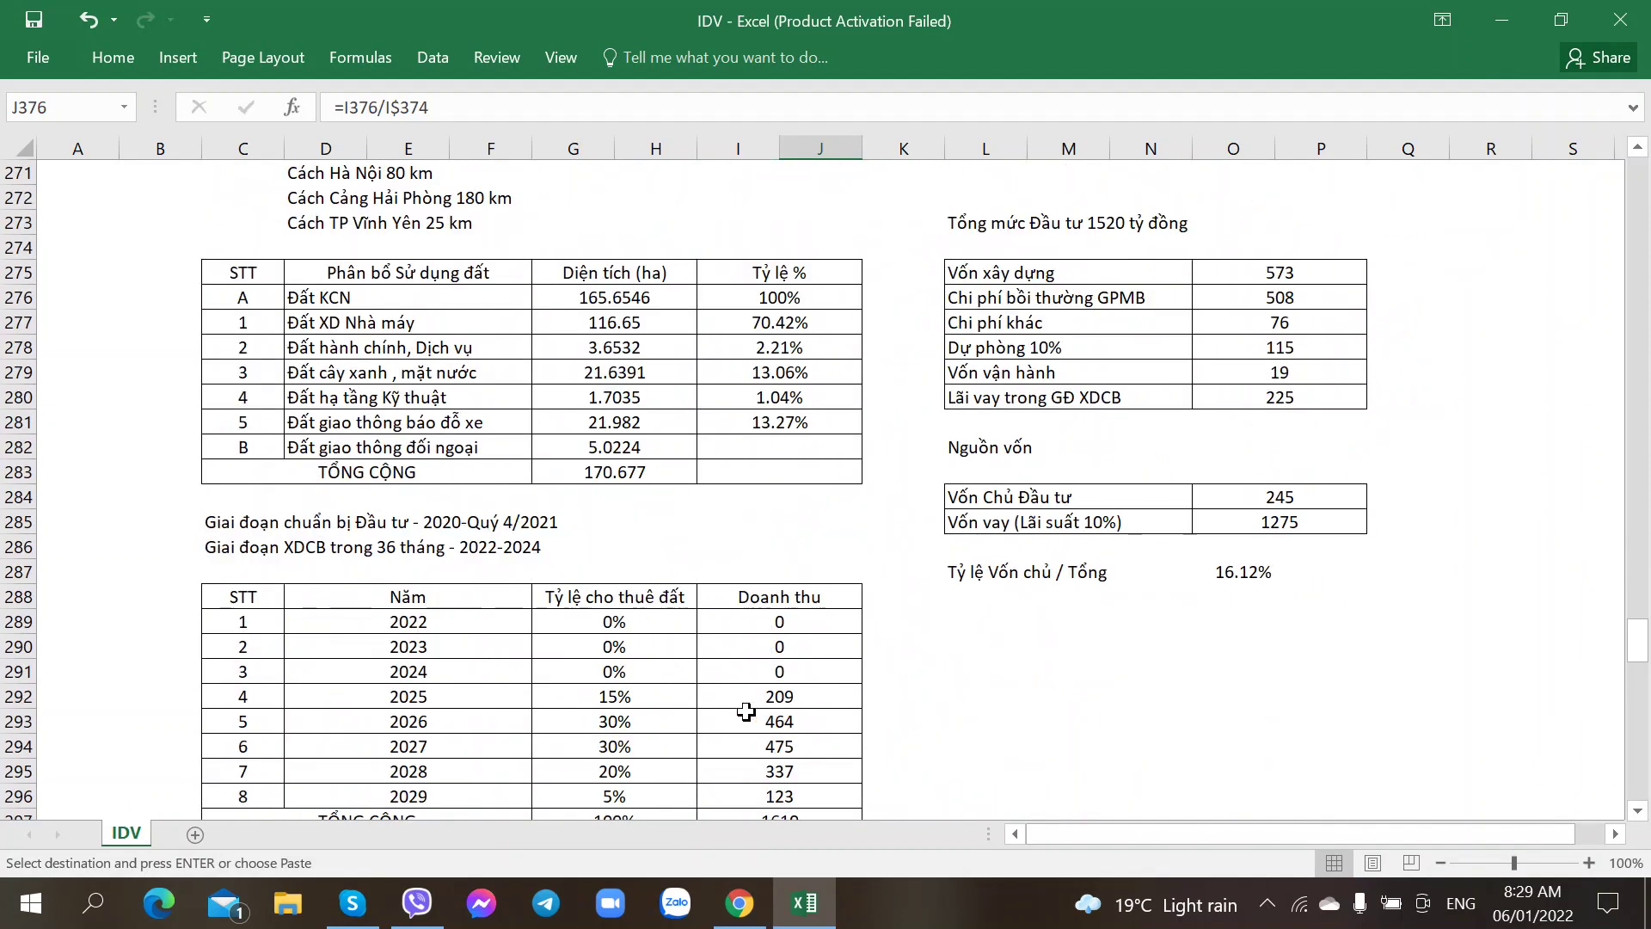
{"action": "scroll", "coordinate": [746, 711], "scroll_direction": "up", "scroll_amount": 6}
{"action": "scroll", "coordinate": [745, 710], "scroll_direction": "up", "scroll_amount": 20}
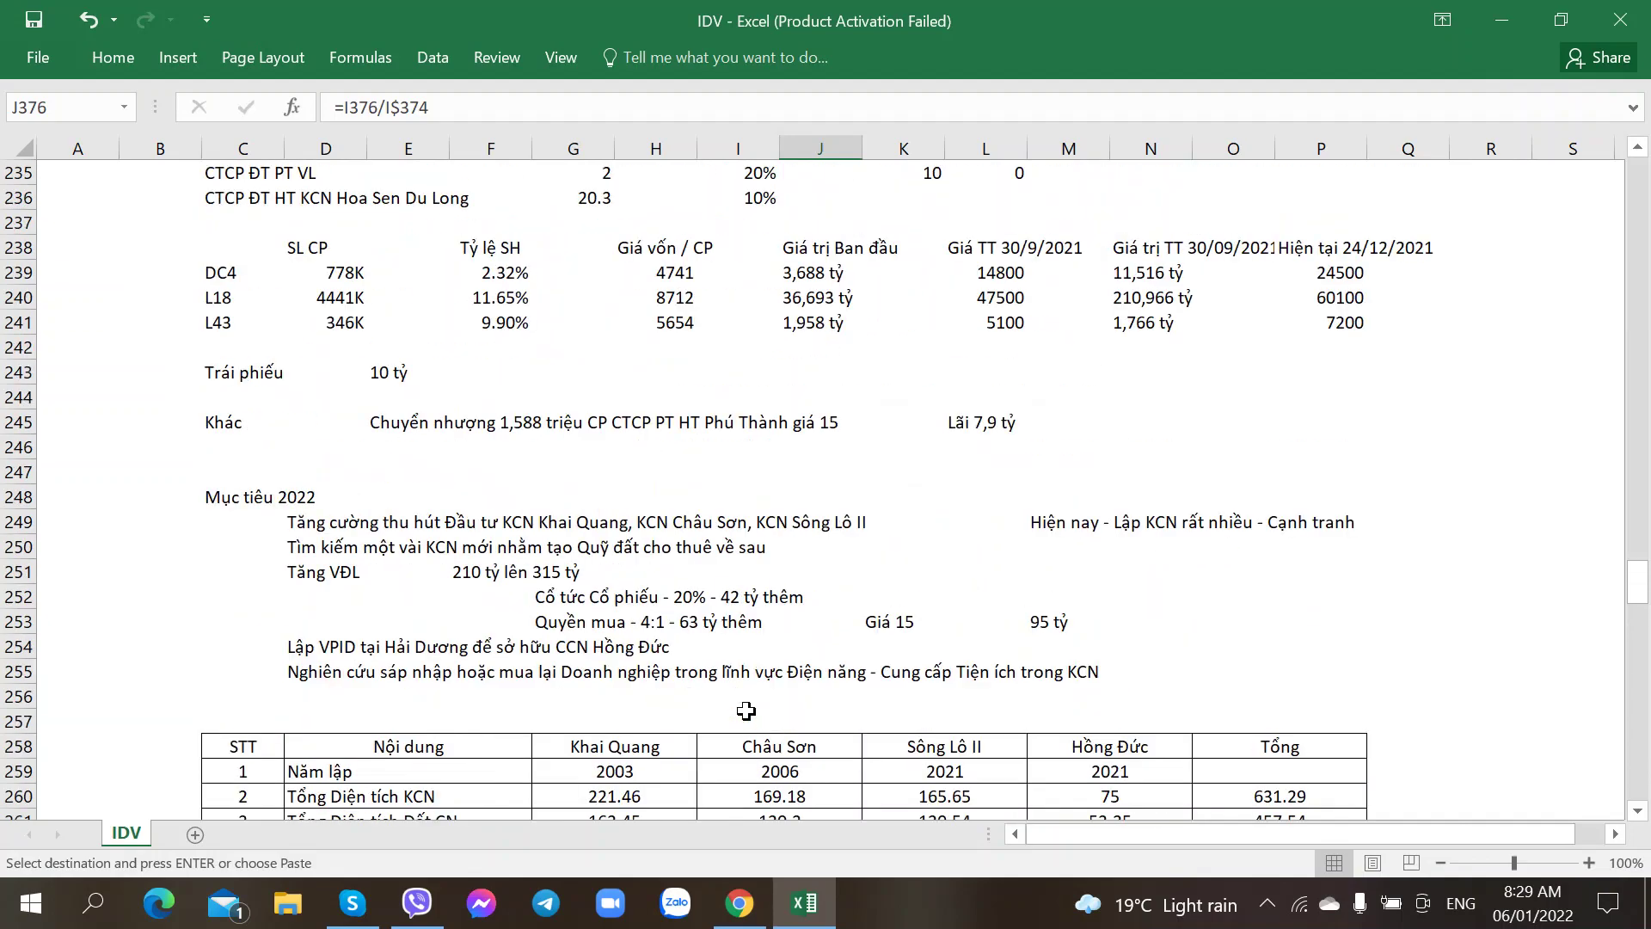
{"action": "scroll", "coordinate": [746, 711], "scroll_direction": "up", "scroll_amount": 12}
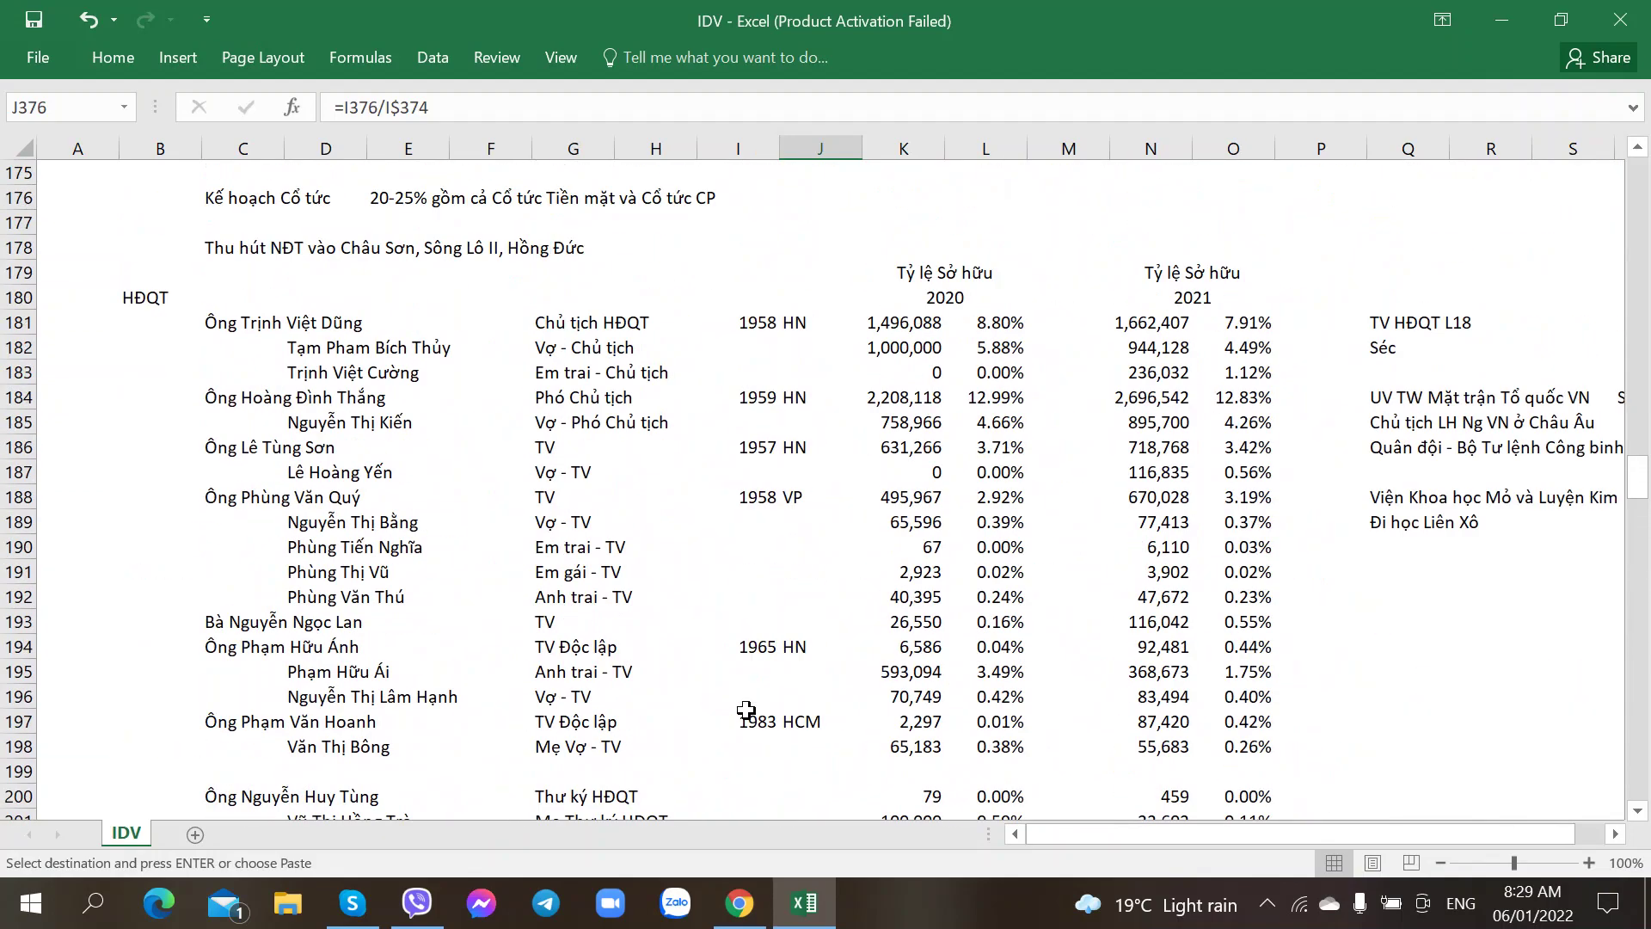
{"action": "scroll", "coordinate": [745, 710], "scroll_direction": "up", "scroll_amount": 8}
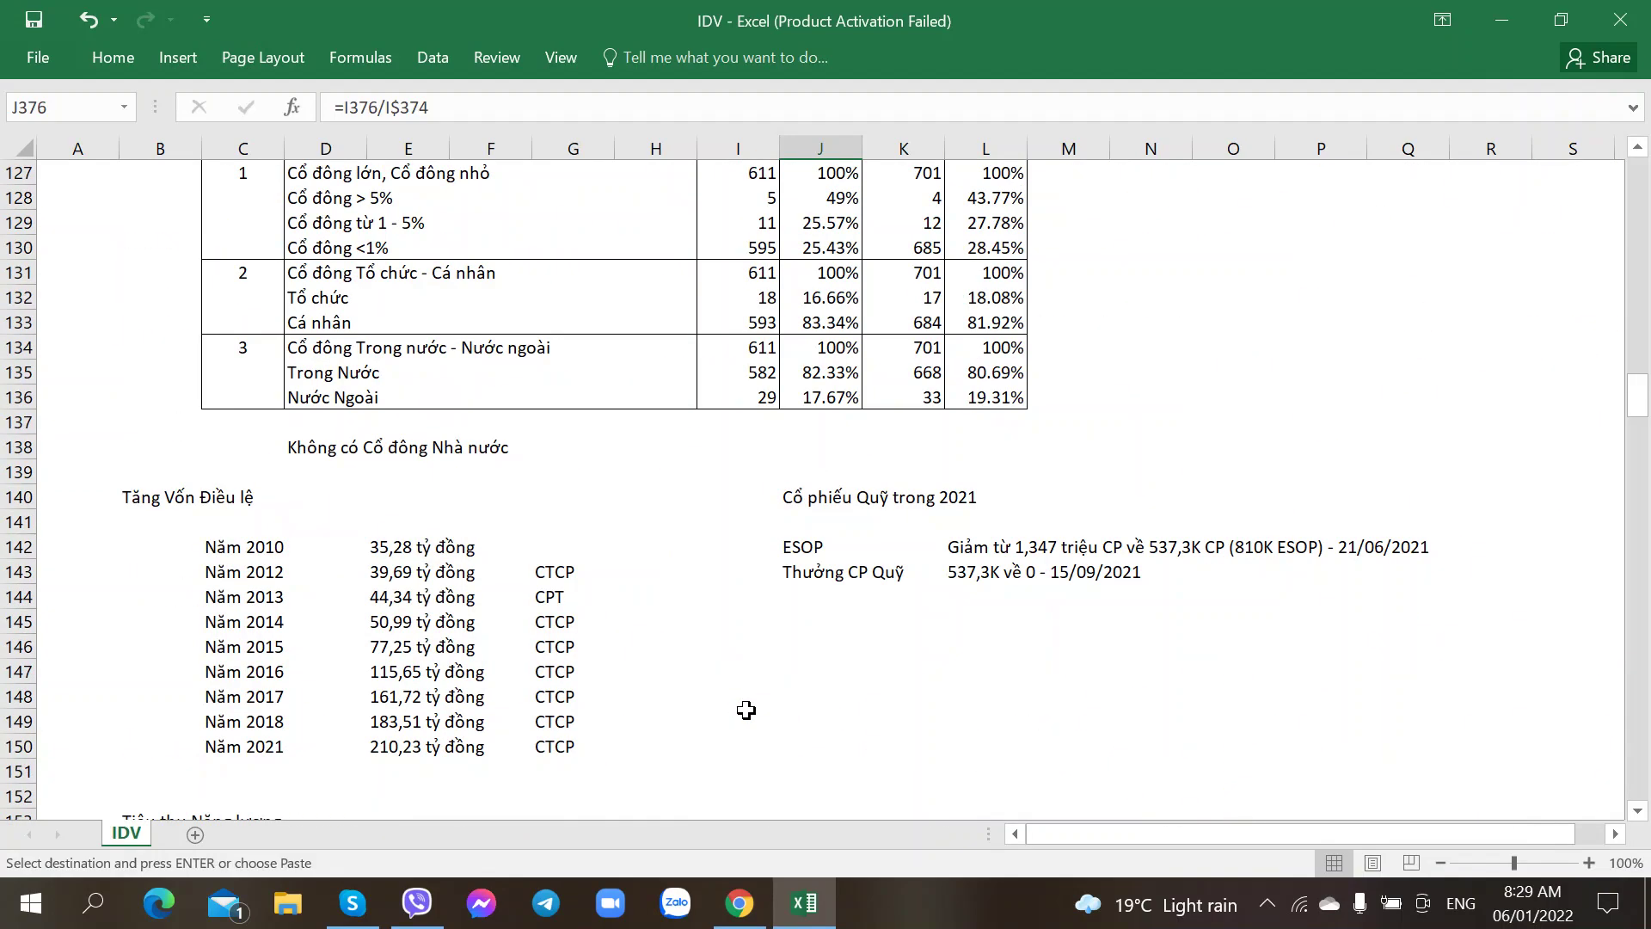
- Examine the leased area and occupancy comparison of Khai Quang, Châu Sơn, Sông Lô II and Hồng Đức, and return to the income statement summary
{"action": "scroll", "coordinate": [746, 710], "scroll_direction": "down", "scroll_amount": 20}
{"action": "scroll", "coordinate": [745, 711], "scroll_direction": "down", "scroll_amount": 15}
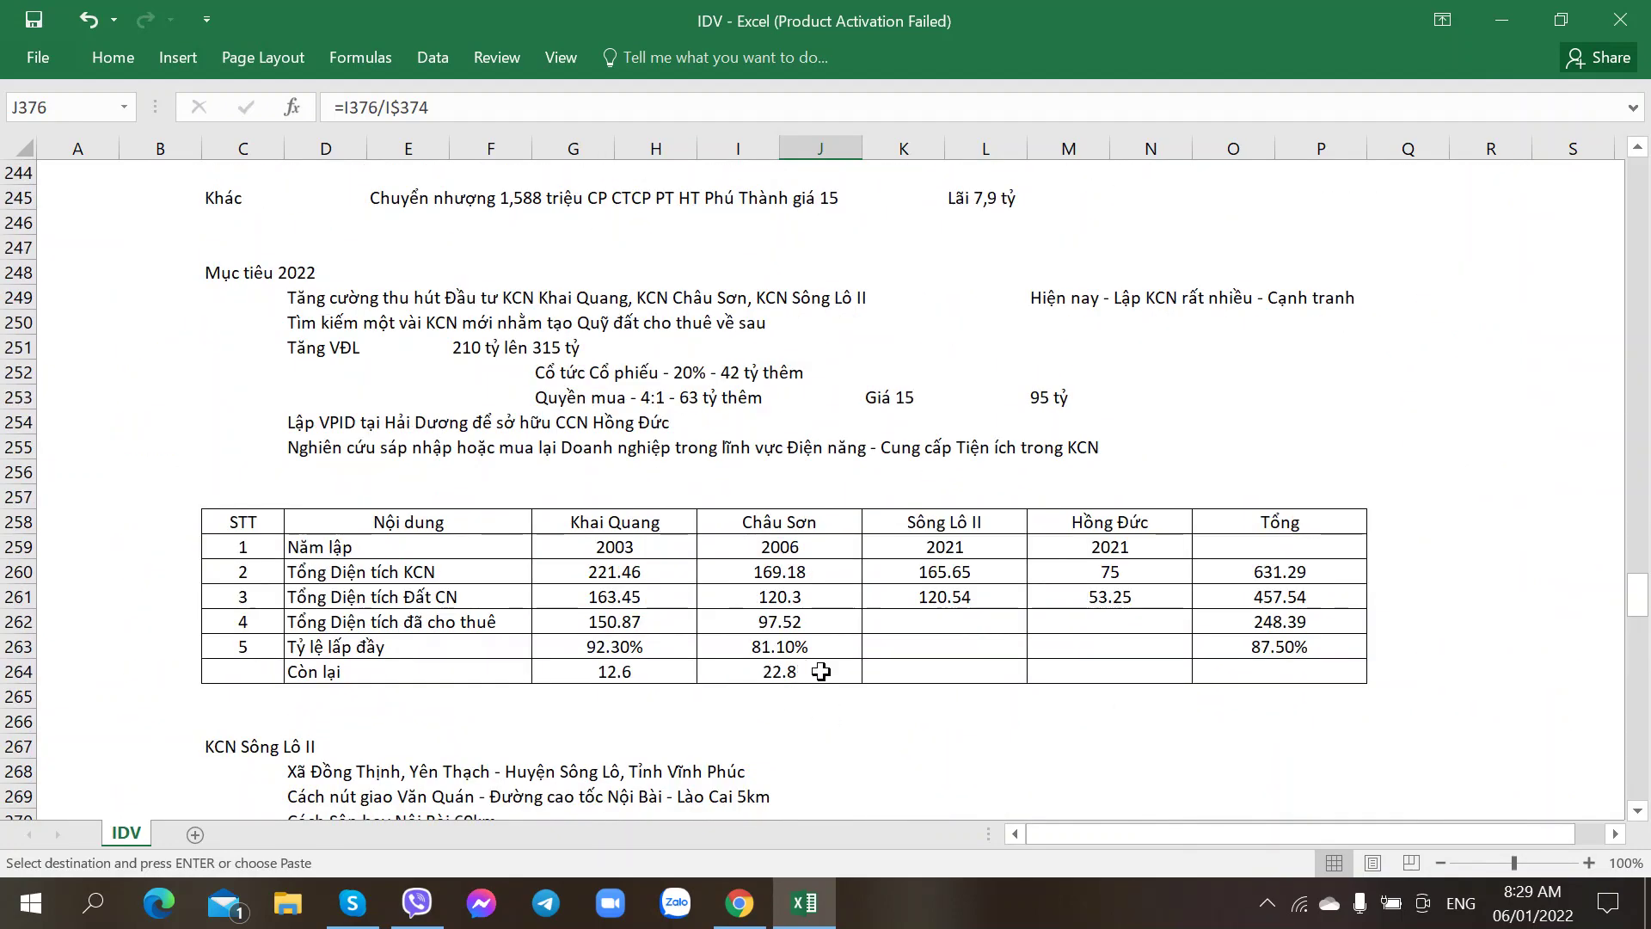
{"action": "scroll", "coordinate": [818, 686], "scroll_direction": "down", "scroll_amount": 3}
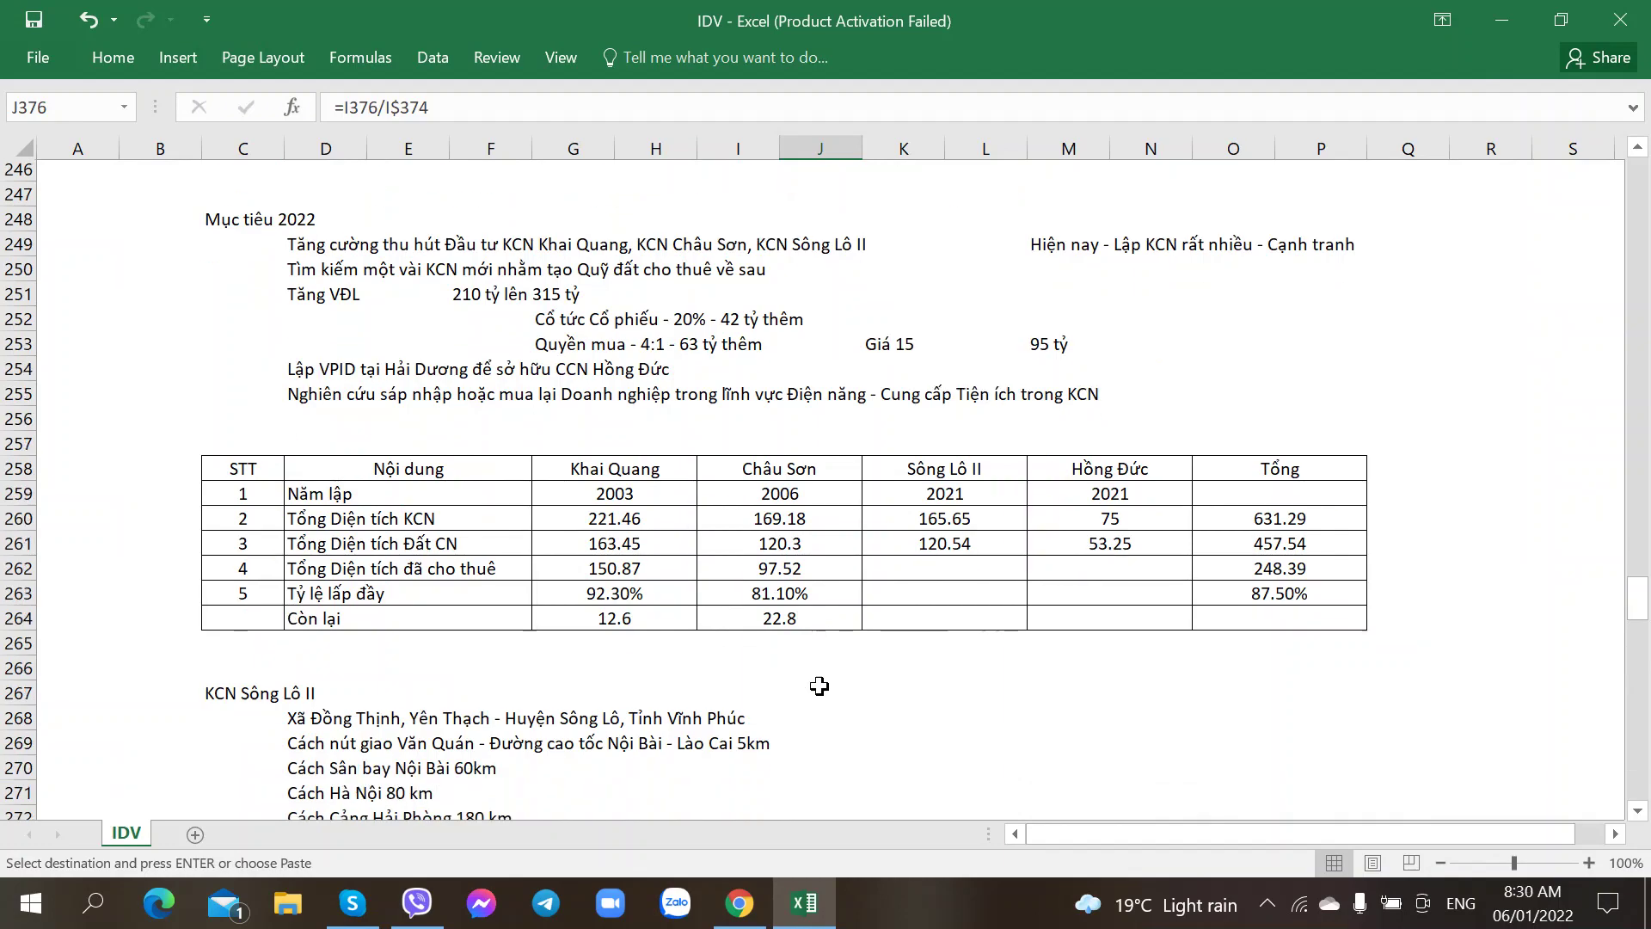
{"action": "scroll", "coordinate": [818, 685], "scroll_direction": "down", "scroll_amount": 20}
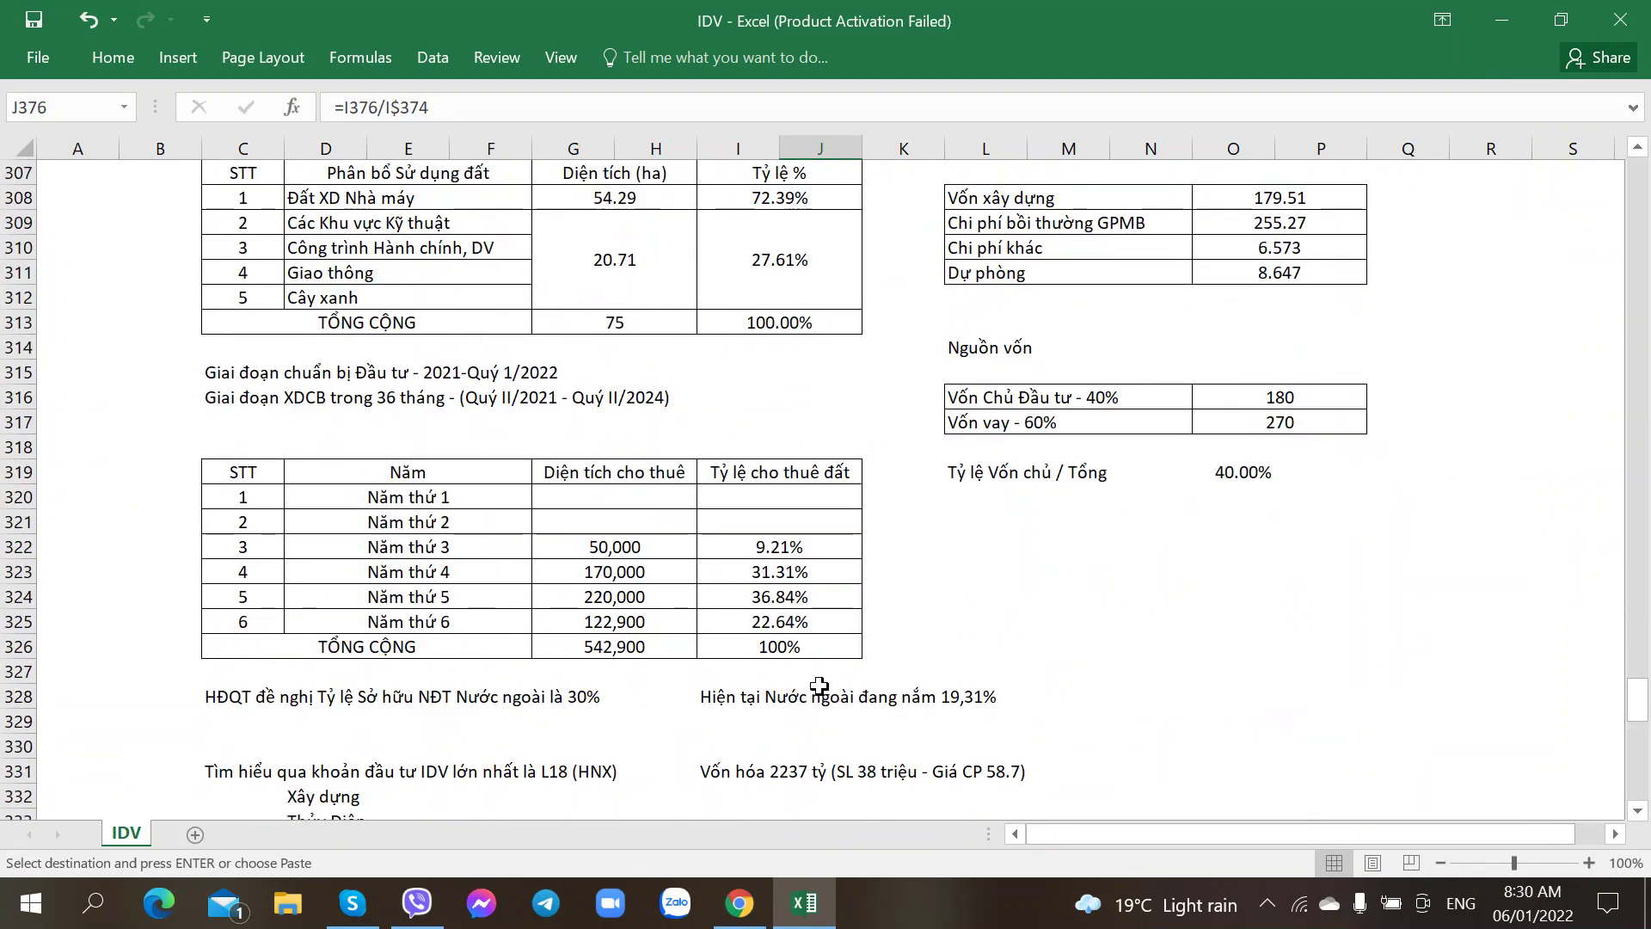
{"action": "scroll", "coordinate": [819, 686], "scroll_direction": "up", "scroll_amount": 3}
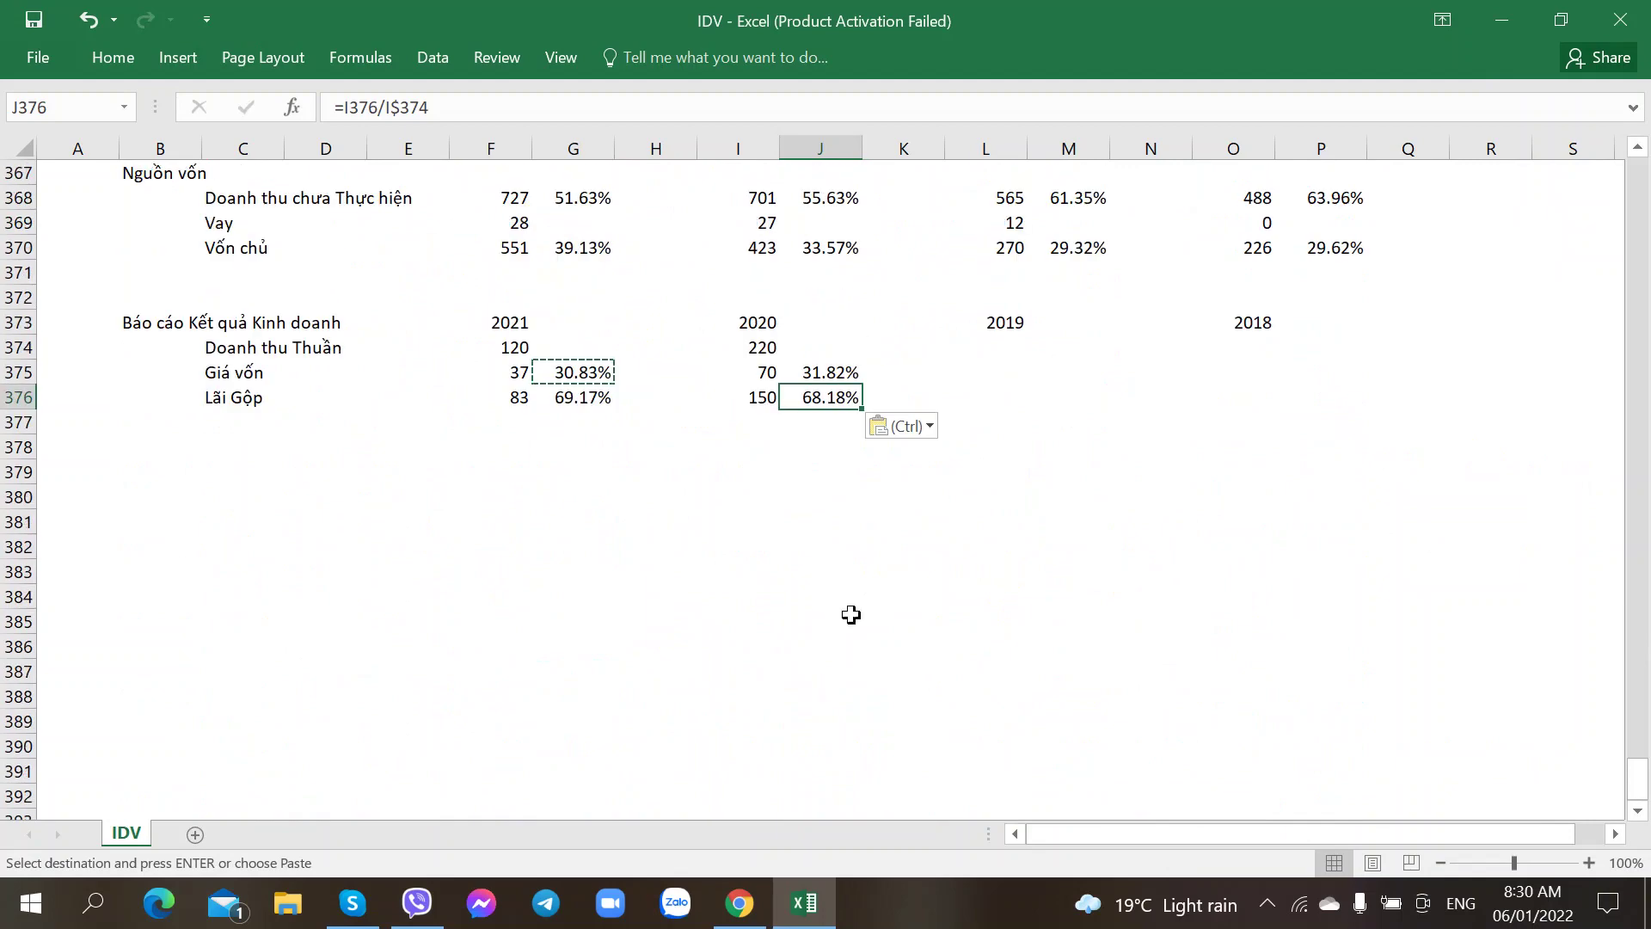
{"action": "left_click", "coordinate": [967, 352]}
{"action": "key", "text": "alt+Tab"}
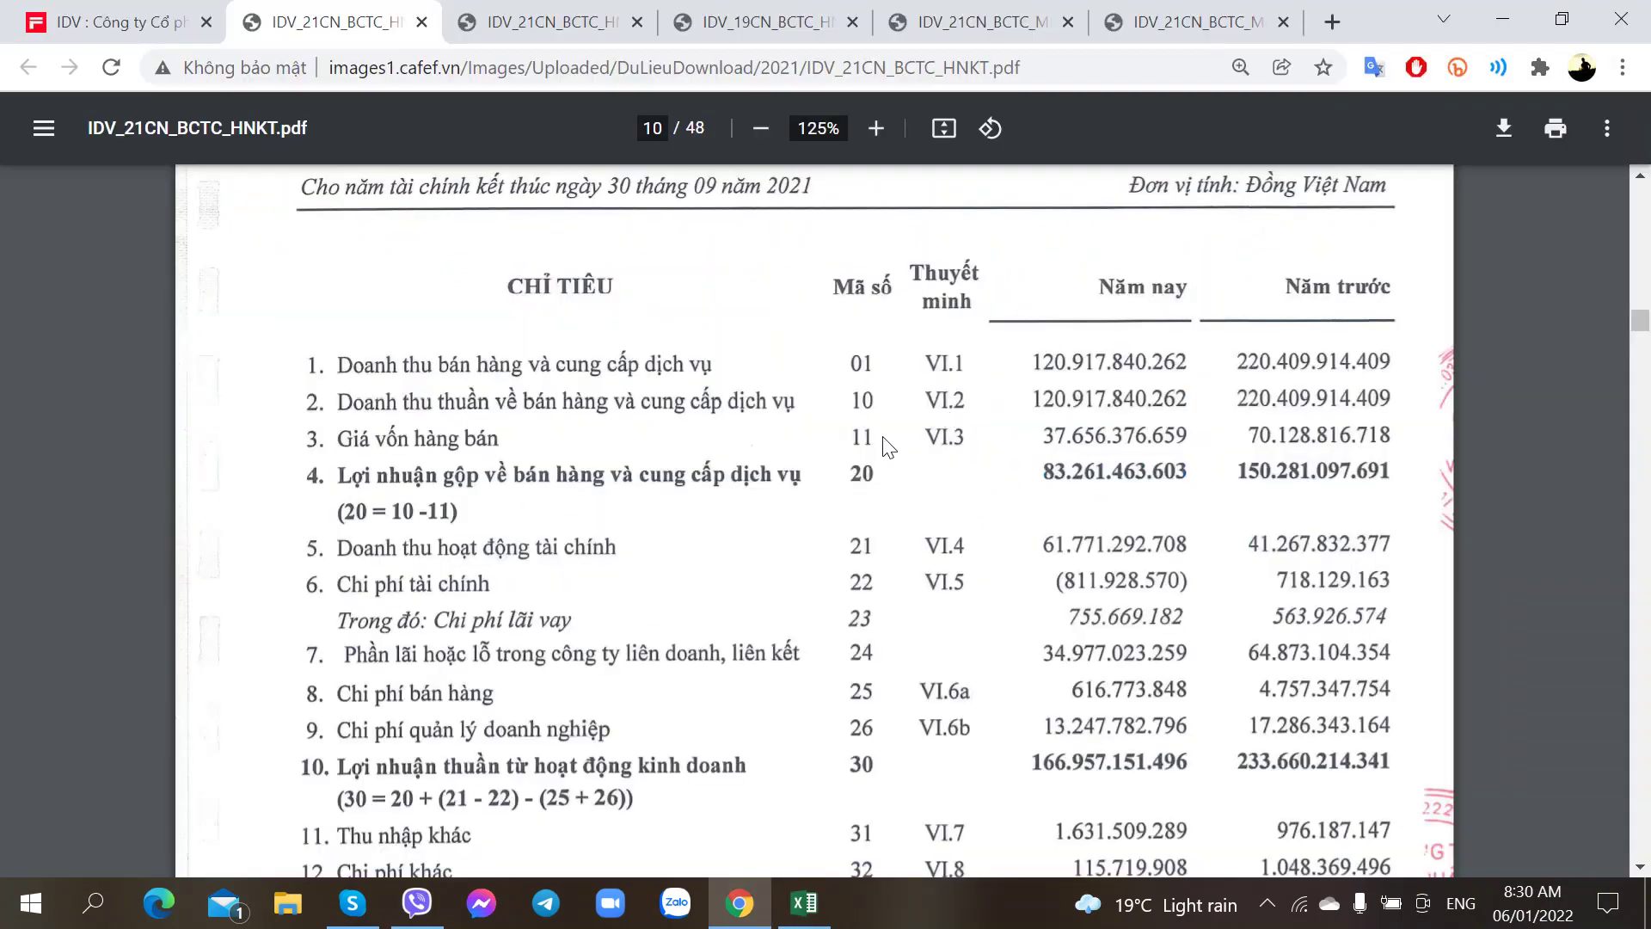
{"action": "key", "text": "alt+Tab"}
{"action": "key", "text": "alt+Tab"}
{"action": "key", "text": "alt+Tab"}
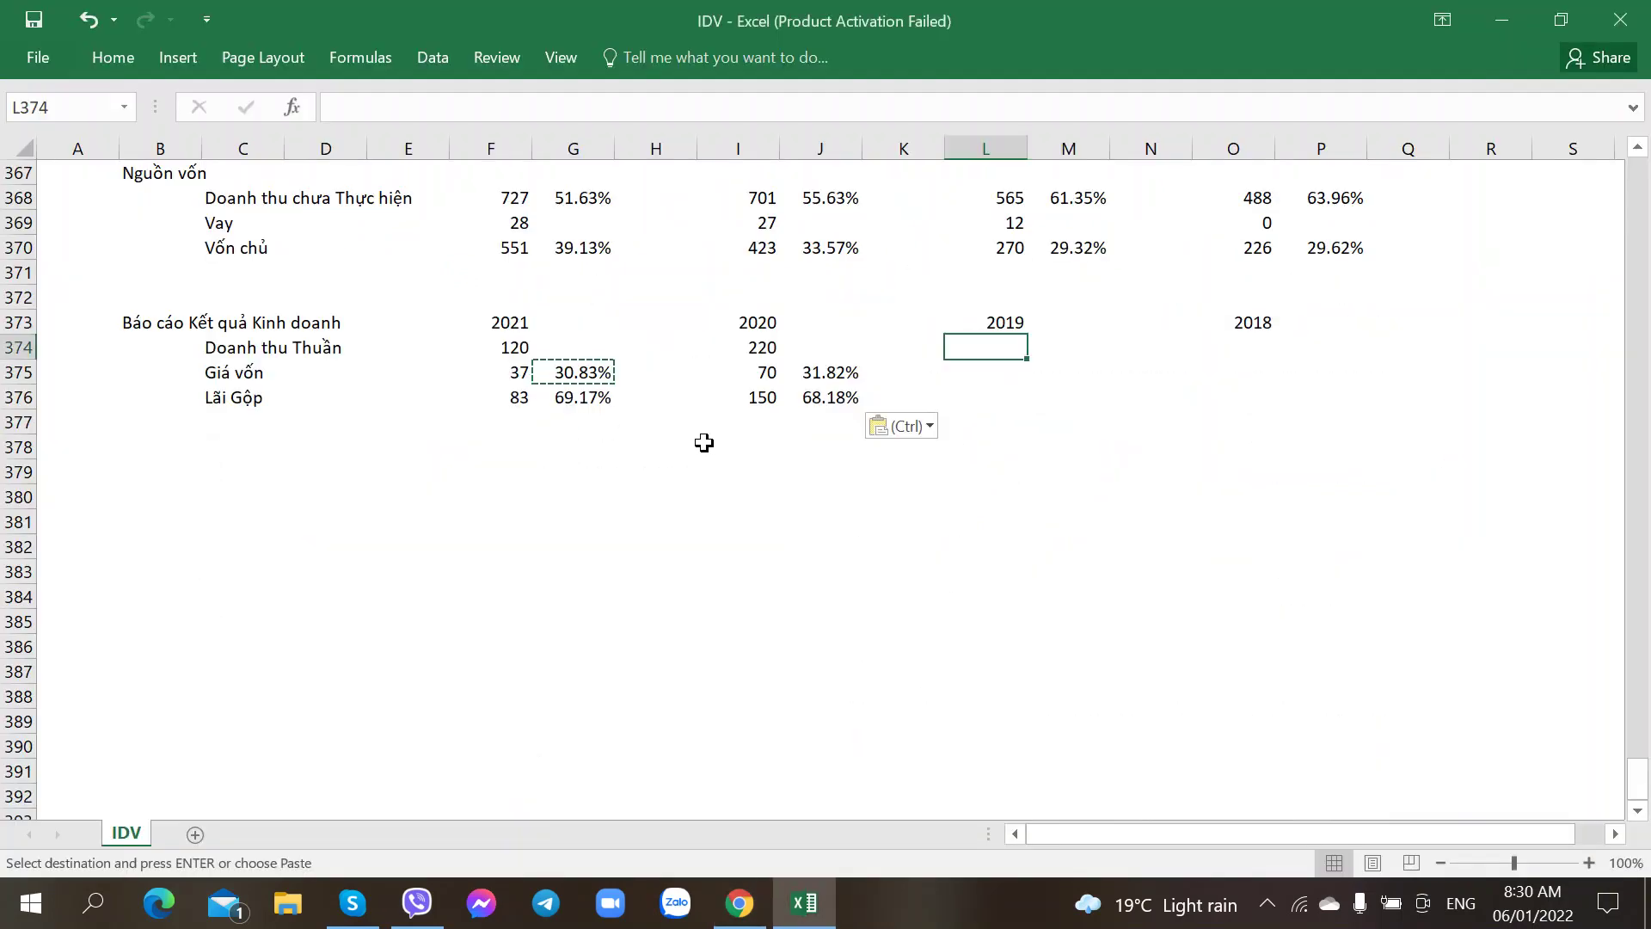
{"action": "left_click", "coordinate": [497, 348]}
{"action": "left_click", "coordinate": [688, 351]}
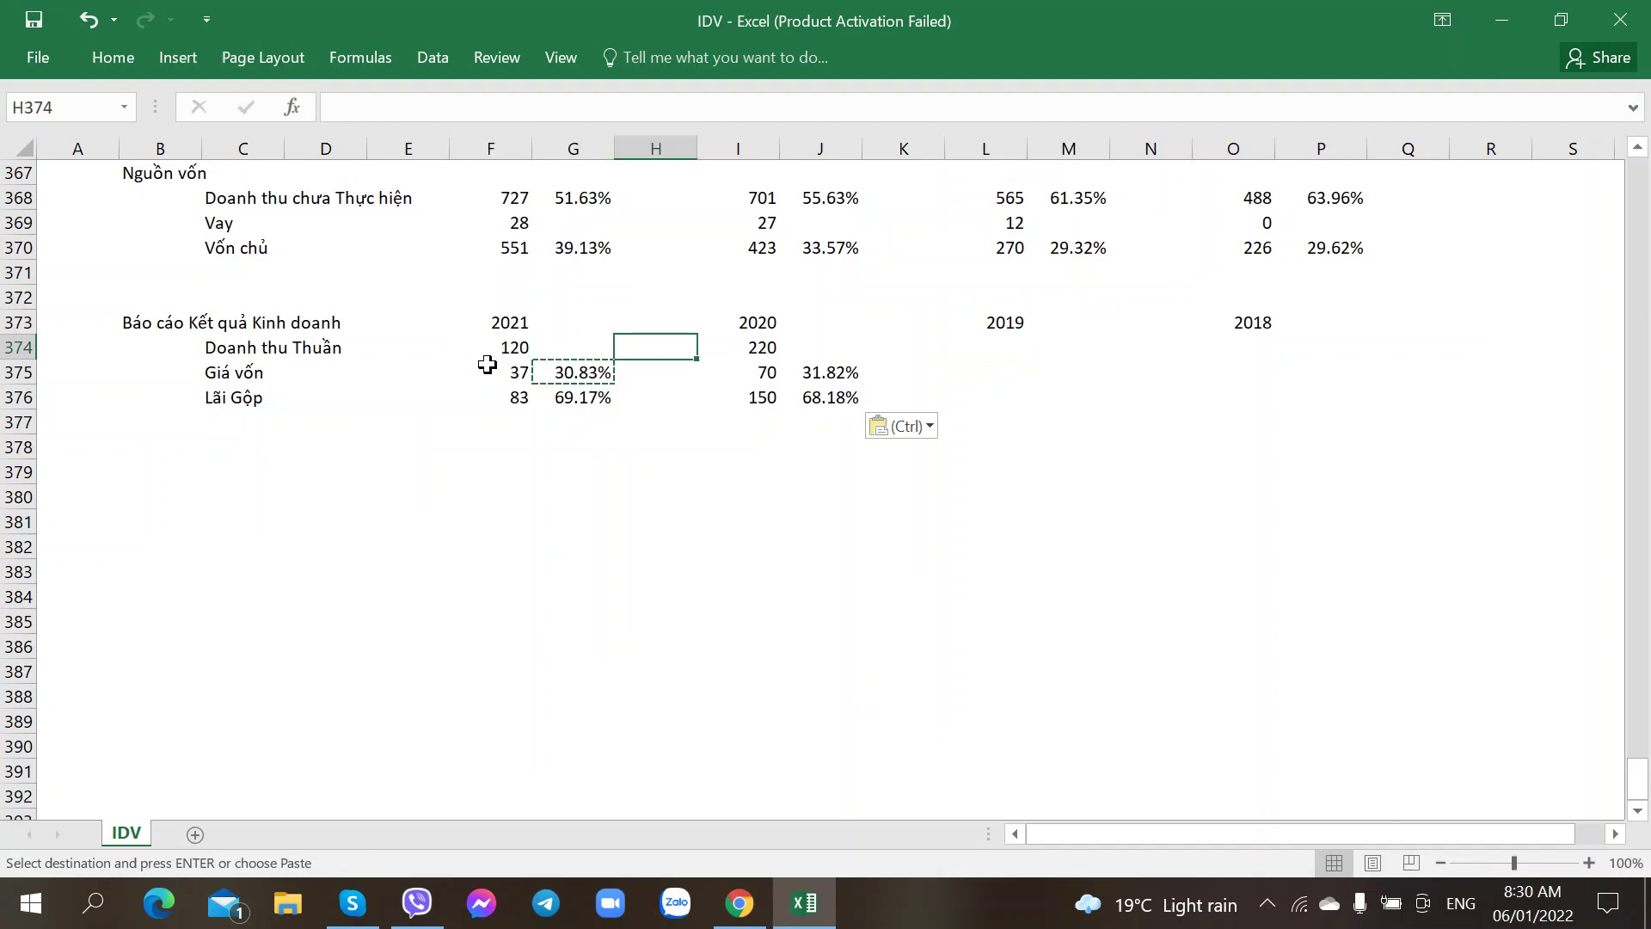
- Insert two blank rows at row 372, above the Báo cáo Kết quả Kinh doanh heading
{"action": "scroll", "coordinate": [488, 365], "scroll_direction": "up", "scroll_amount": 1}
{"action": "right_click", "coordinate": [18, 371]}
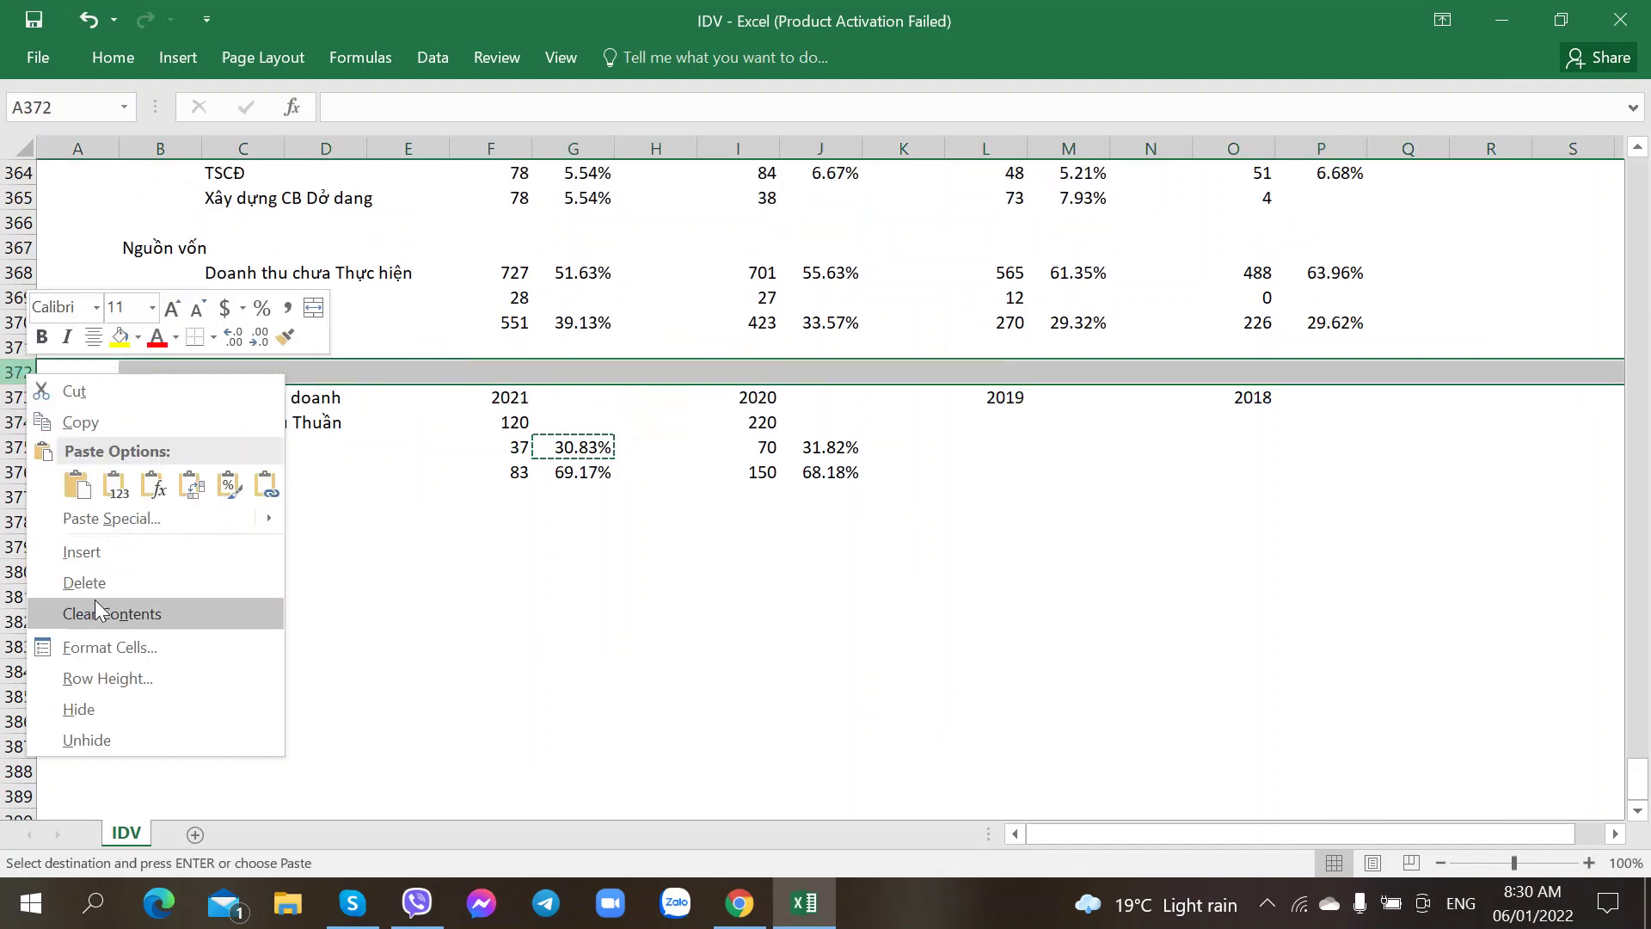
{"action": "left_click", "coordinate": [79, 551]}
{"action": "key", "text": "F4"}
{"action": "left_click", "coordinate": [166, 540]}
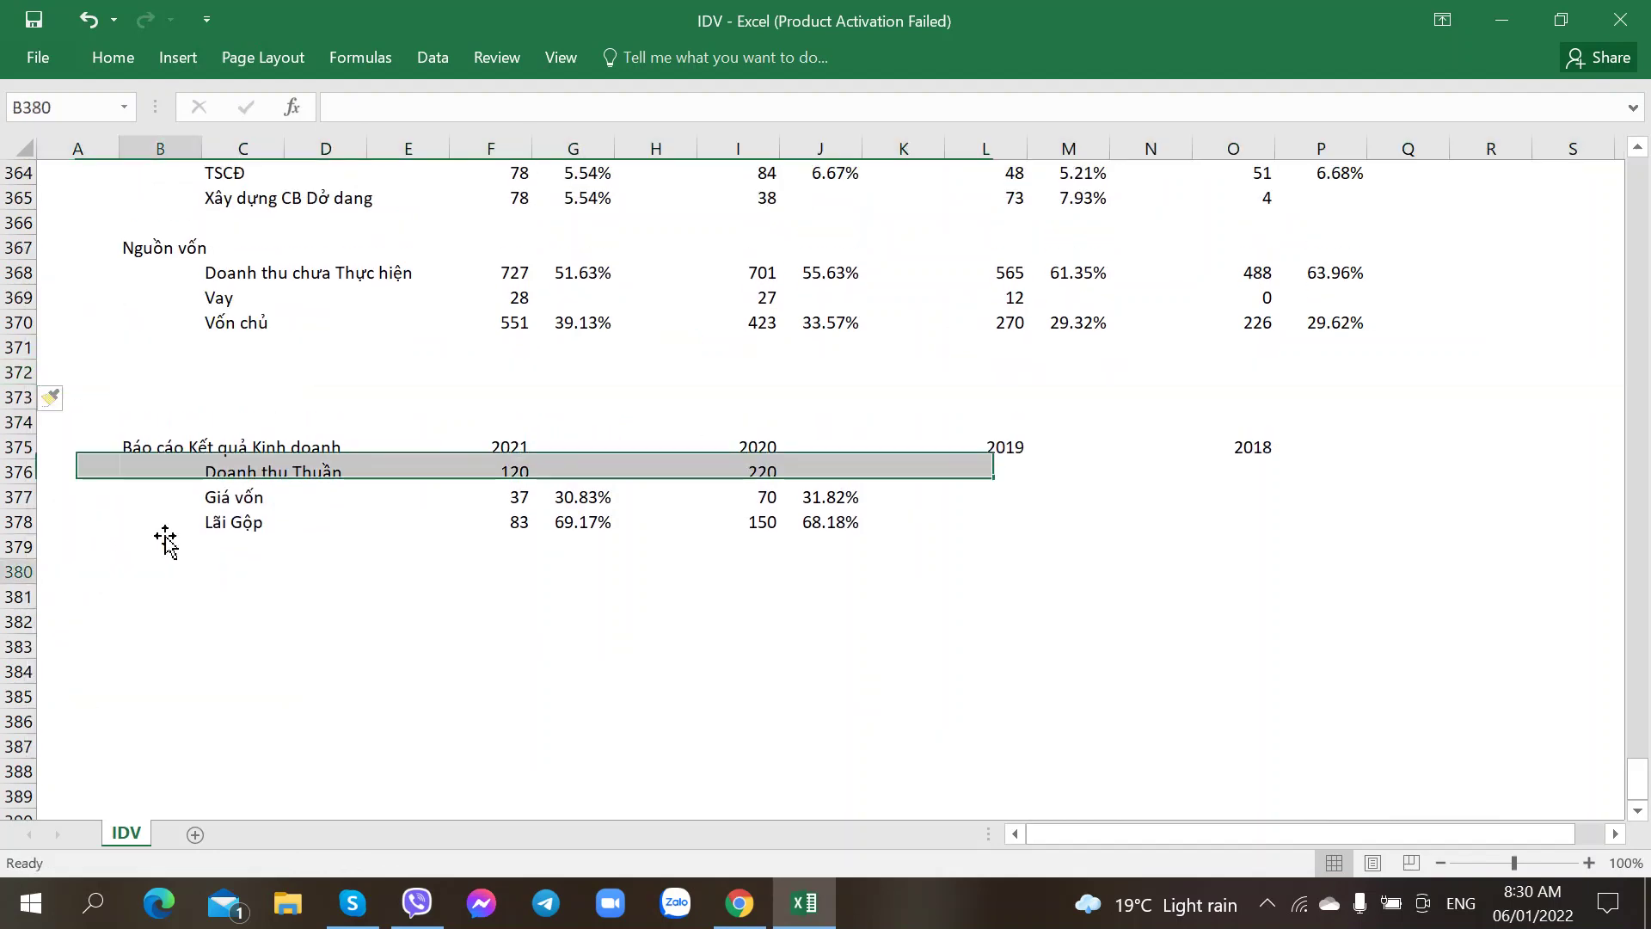
- Enter the note "Doanh thu 2021 giảm mạnh so với 2020" in B372
{"action": "left_click", "coordinate": [144, 371]}
{"action": "type", "text": "Doanh thu"}
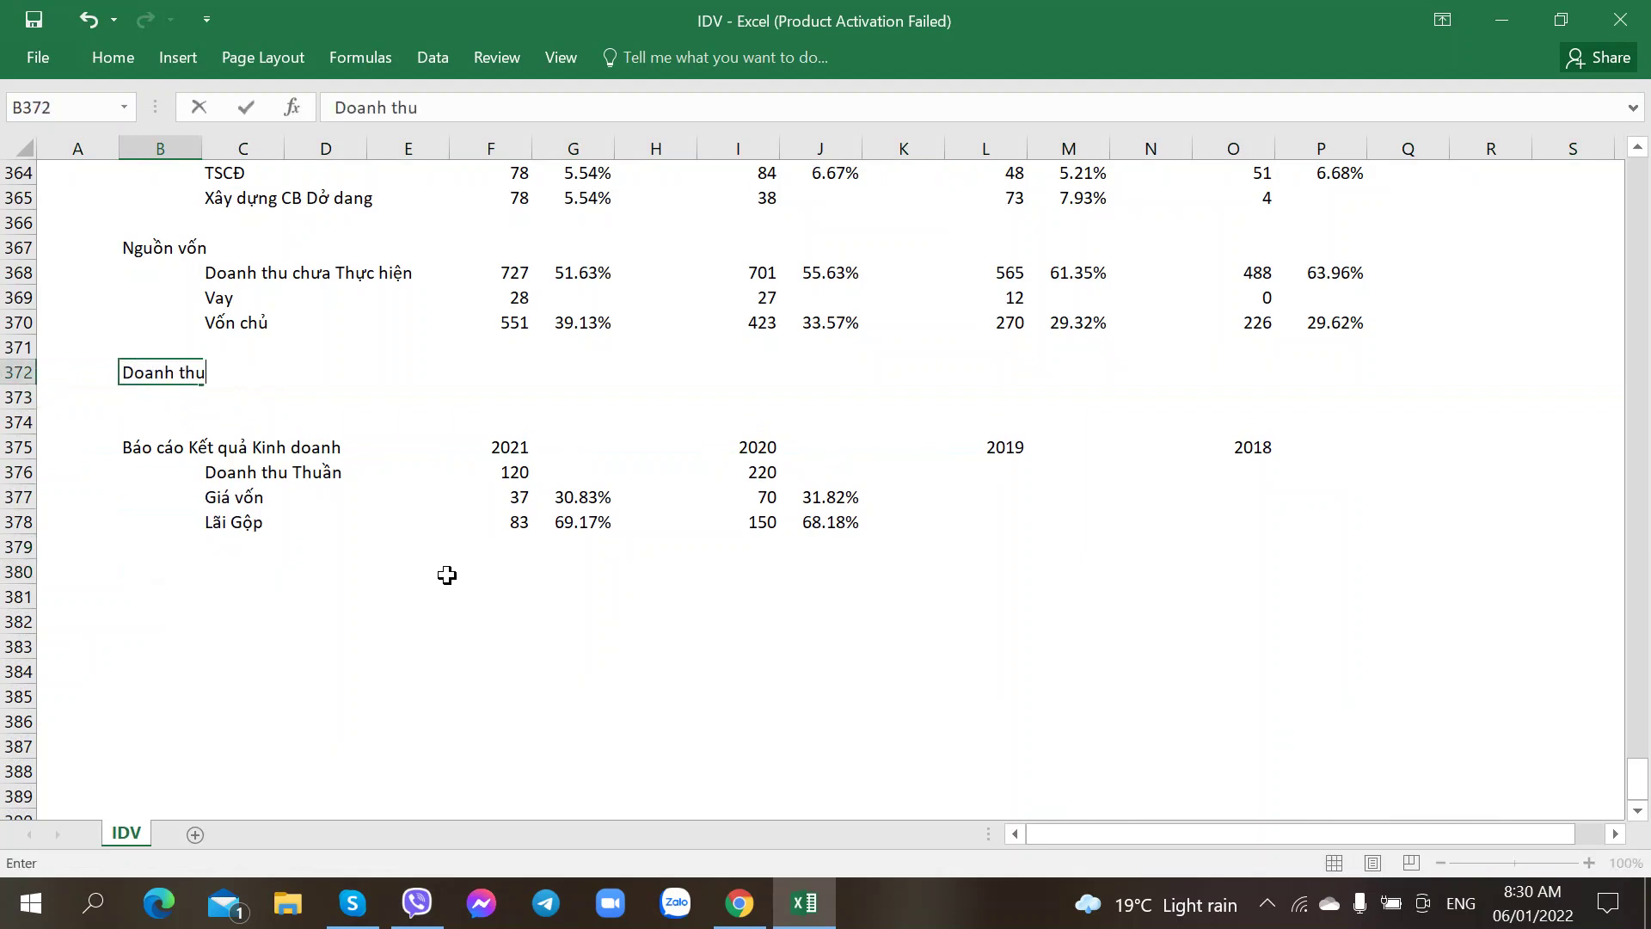
{"action": "type", "text": " 2021 giảm mạnh"}
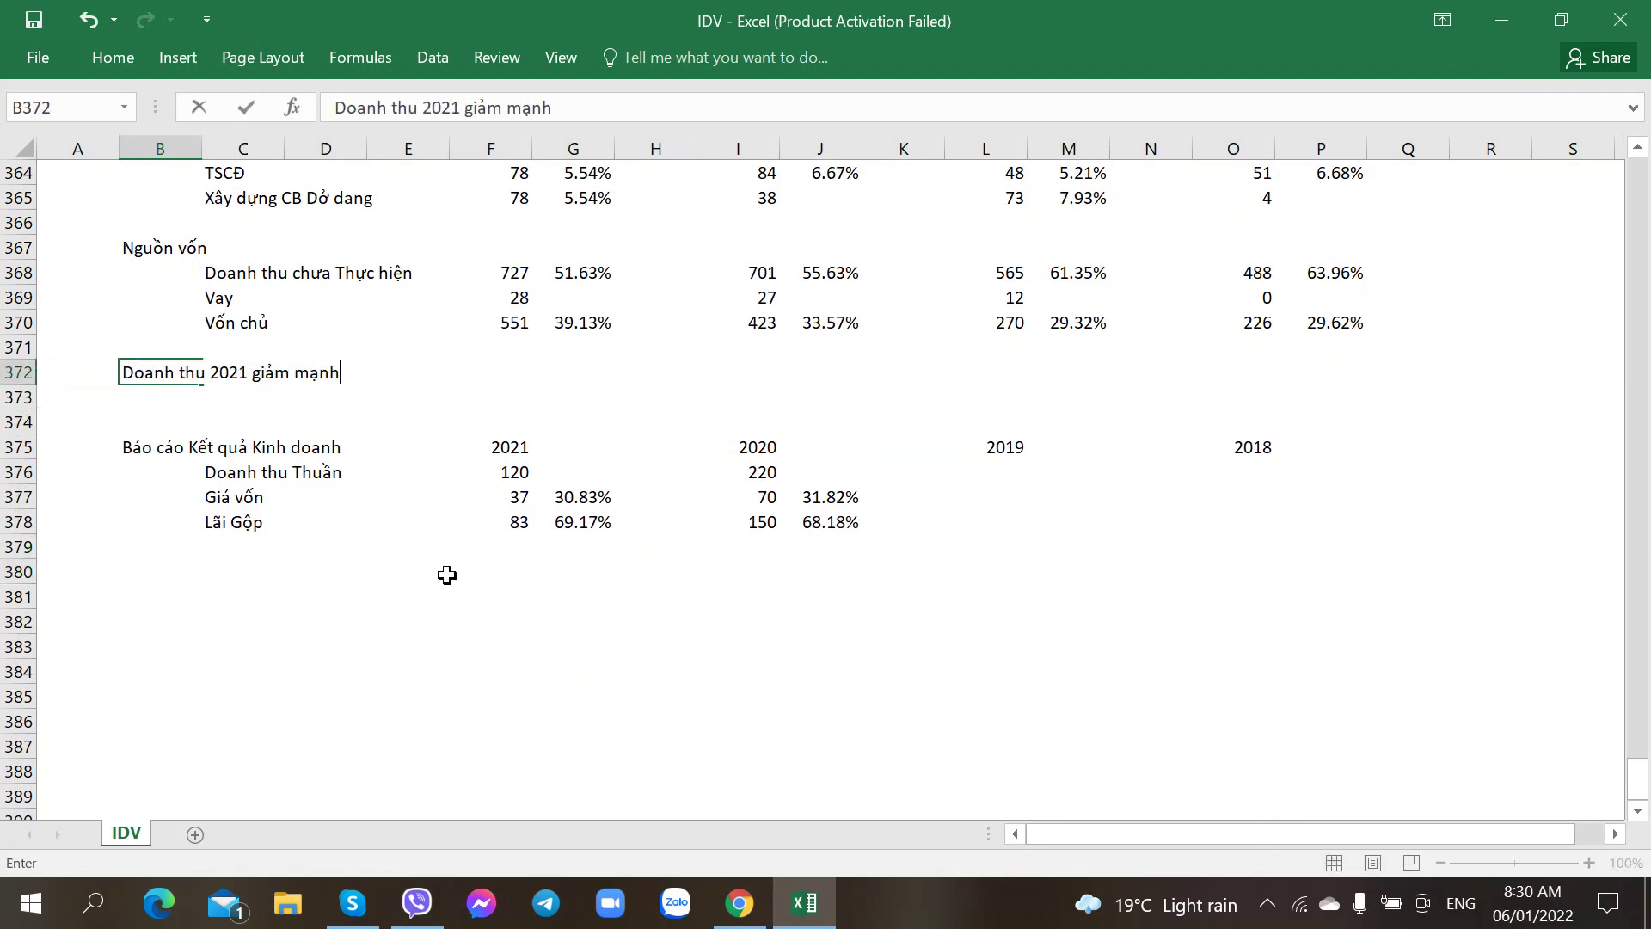
{"action": "type", "text": " so voới 2020"}
- Add the reason "do ở Phía Hà Nam (Châu Sơn)" in F372, in the same row as the revenue note
{"action": "key", "text": "Right"}
{"action": "key", "text": "Right"}
{"action": "key", "text": "Right"}
{"action": "key", "text": "Right"}
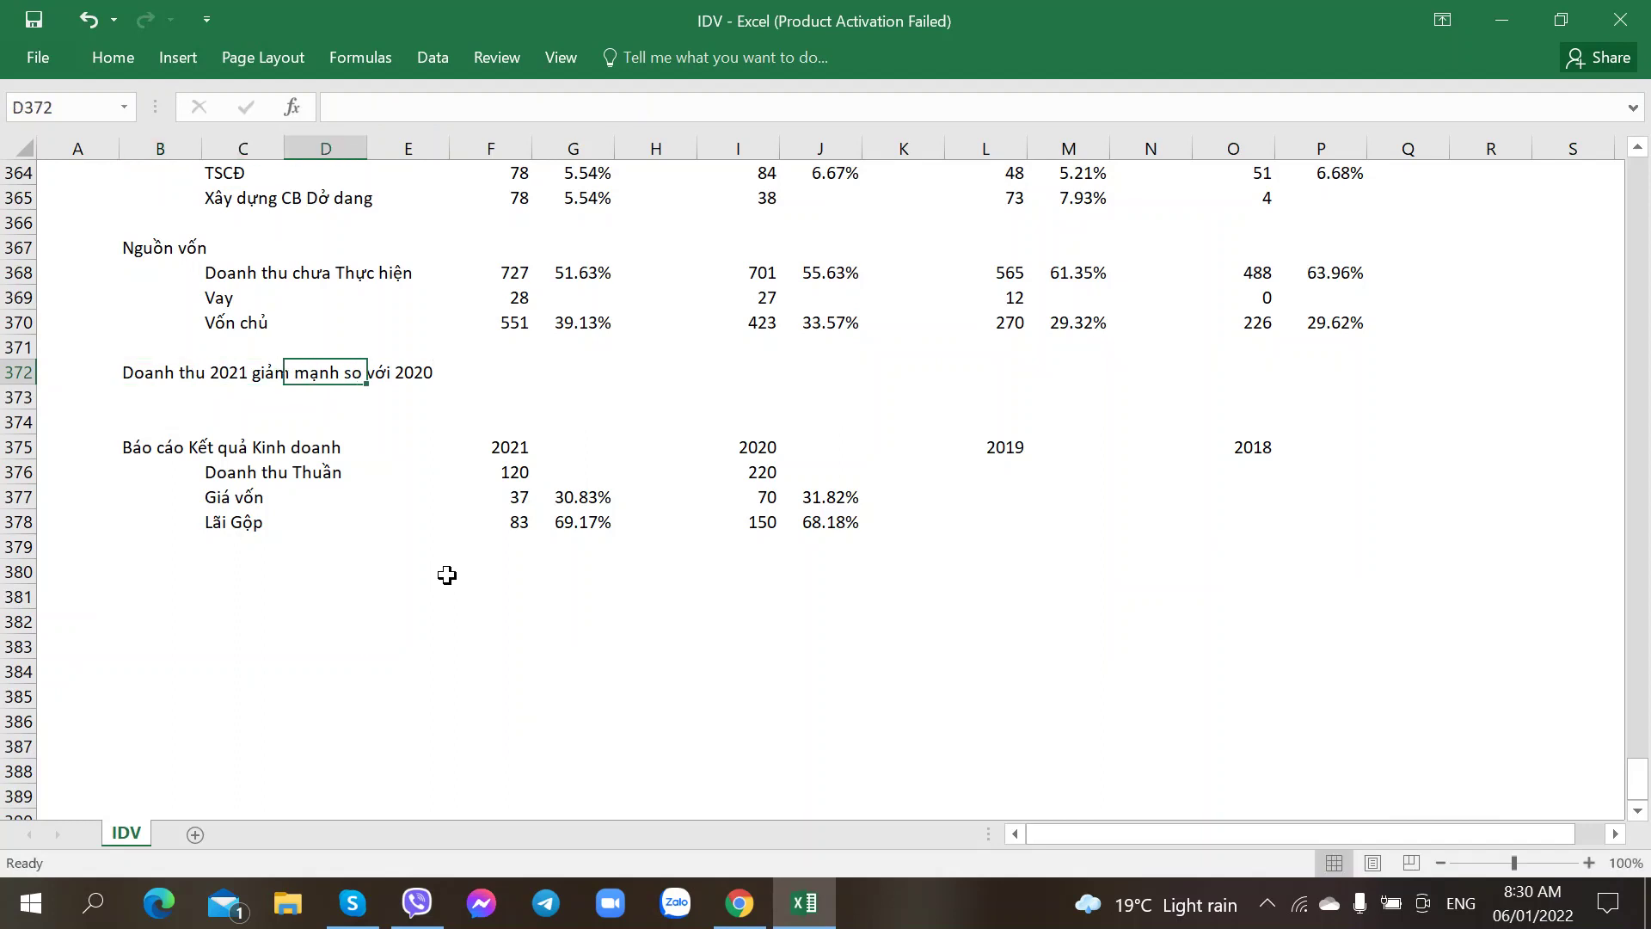
{"action": "type", "text": "do ở P"}
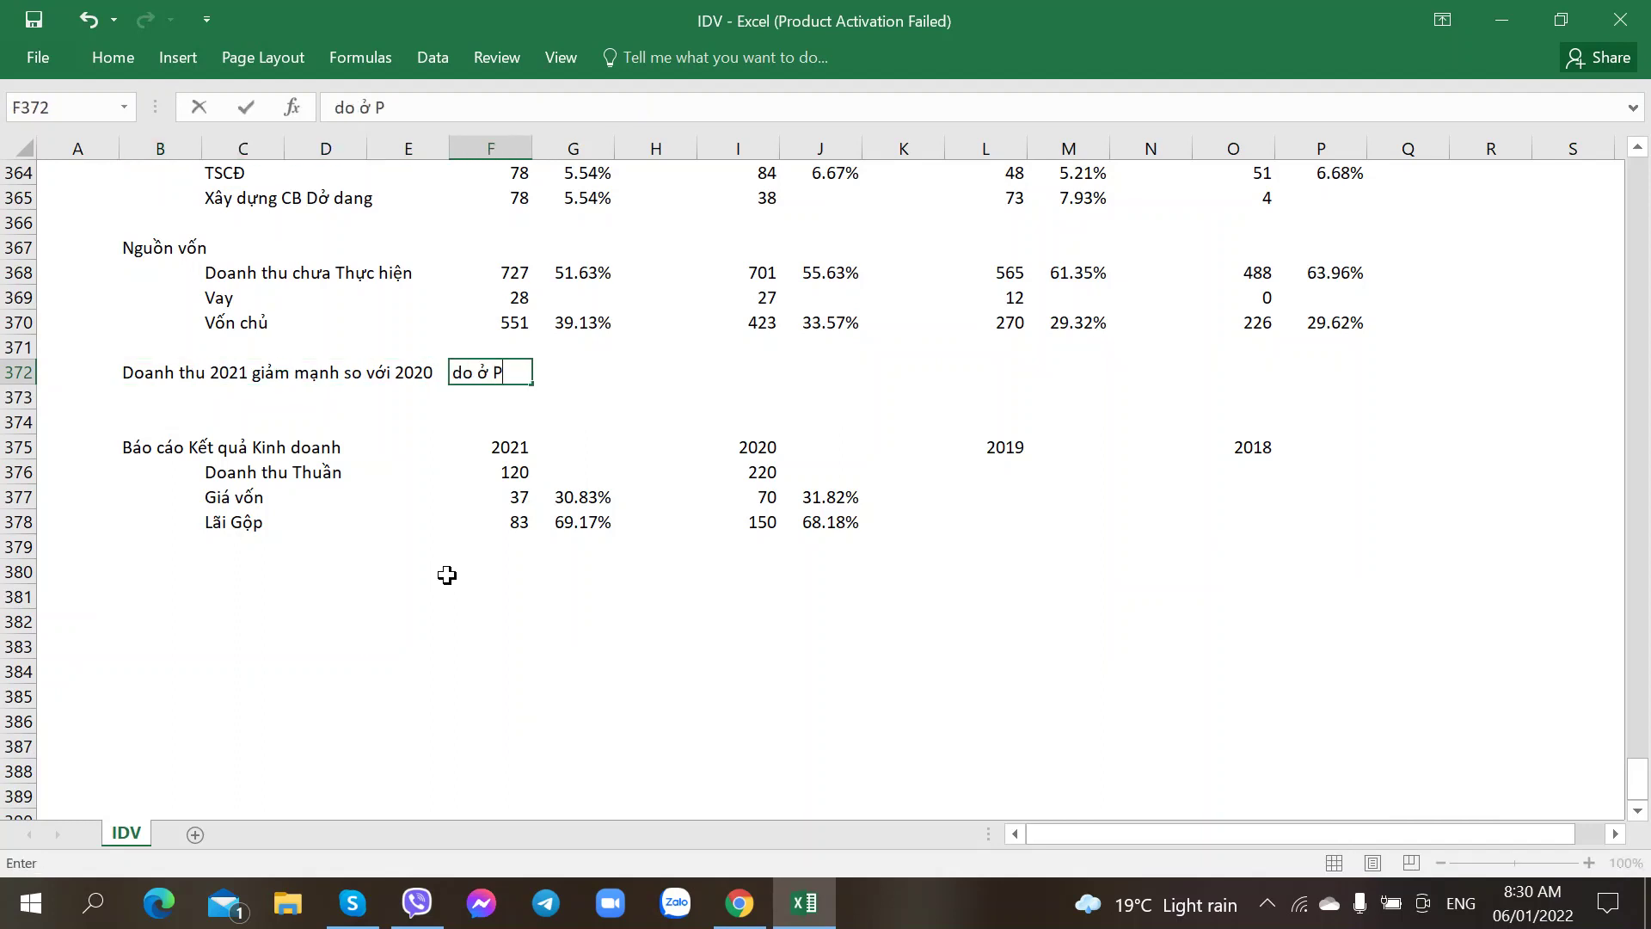
{"action": "type", "text": "hía Hà Nam"}
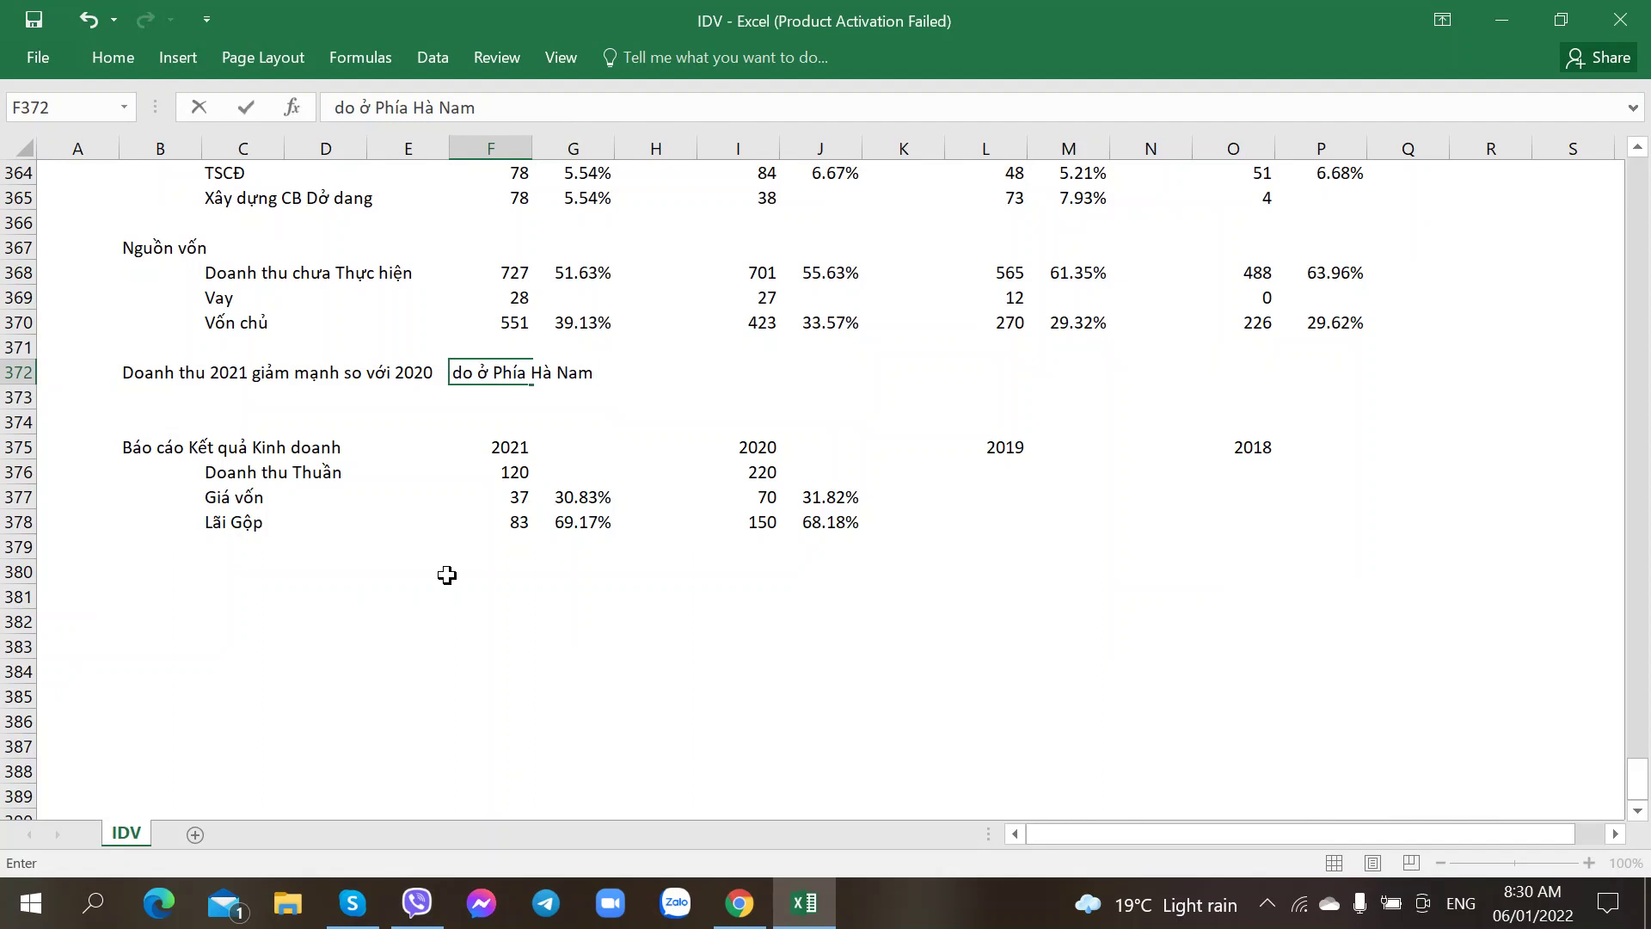
{"action": "type", "text": " (Châu Sơn)"}
{"action": "key", "text": "Return"}
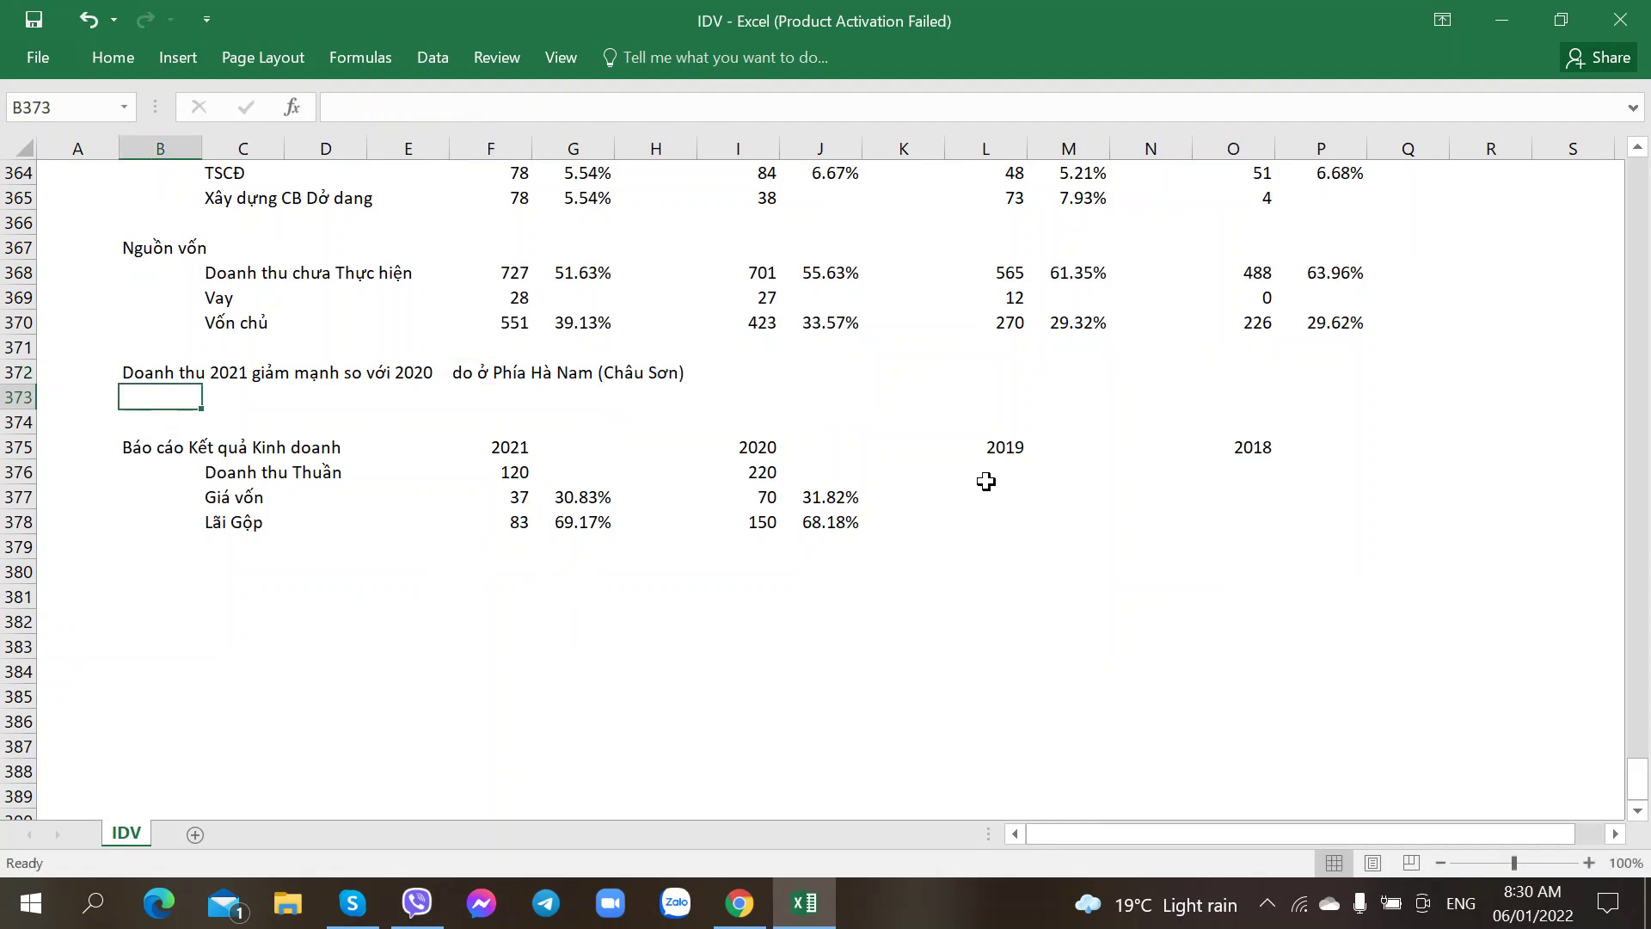
- Select C380 below Lãi Gộp for the next summary row and consult the financial income line in the consolidated report
{"action": "left_click", "coordinate": [987, 477]}
{"action": "left_click", "coordinate": [247, 575]}
{"action": "key", "text": "alt+Tab"}
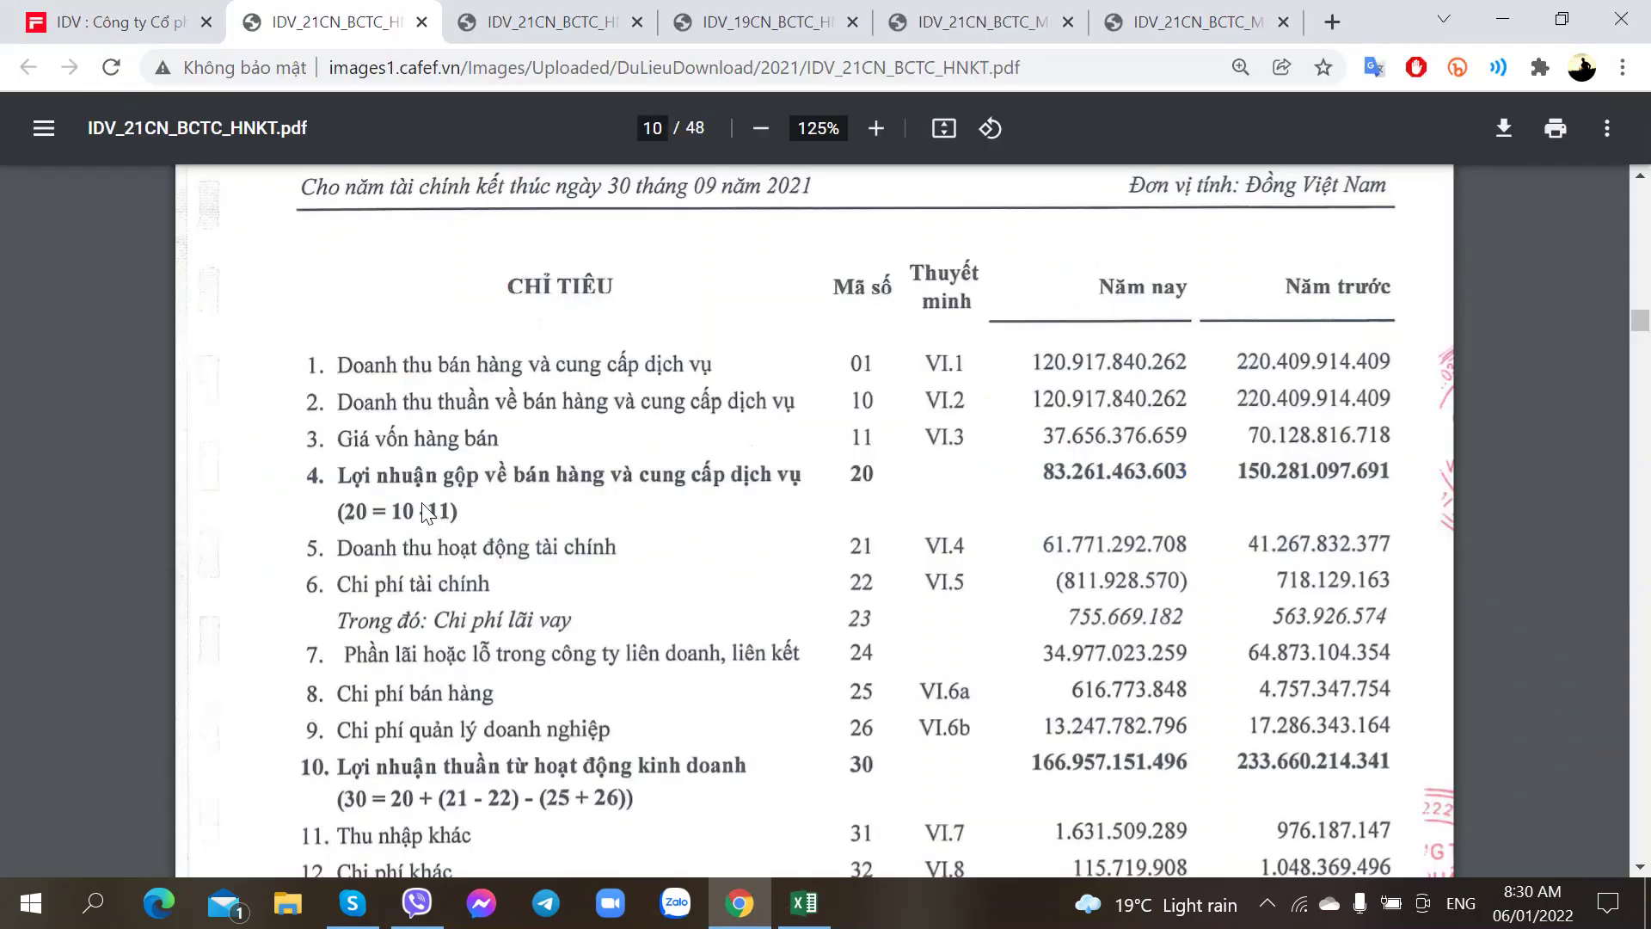
{"action": "key", "text": "alt+Tab"}
{"action": "type", "text": "61"}
{"action": "key", "text": "Tab"}
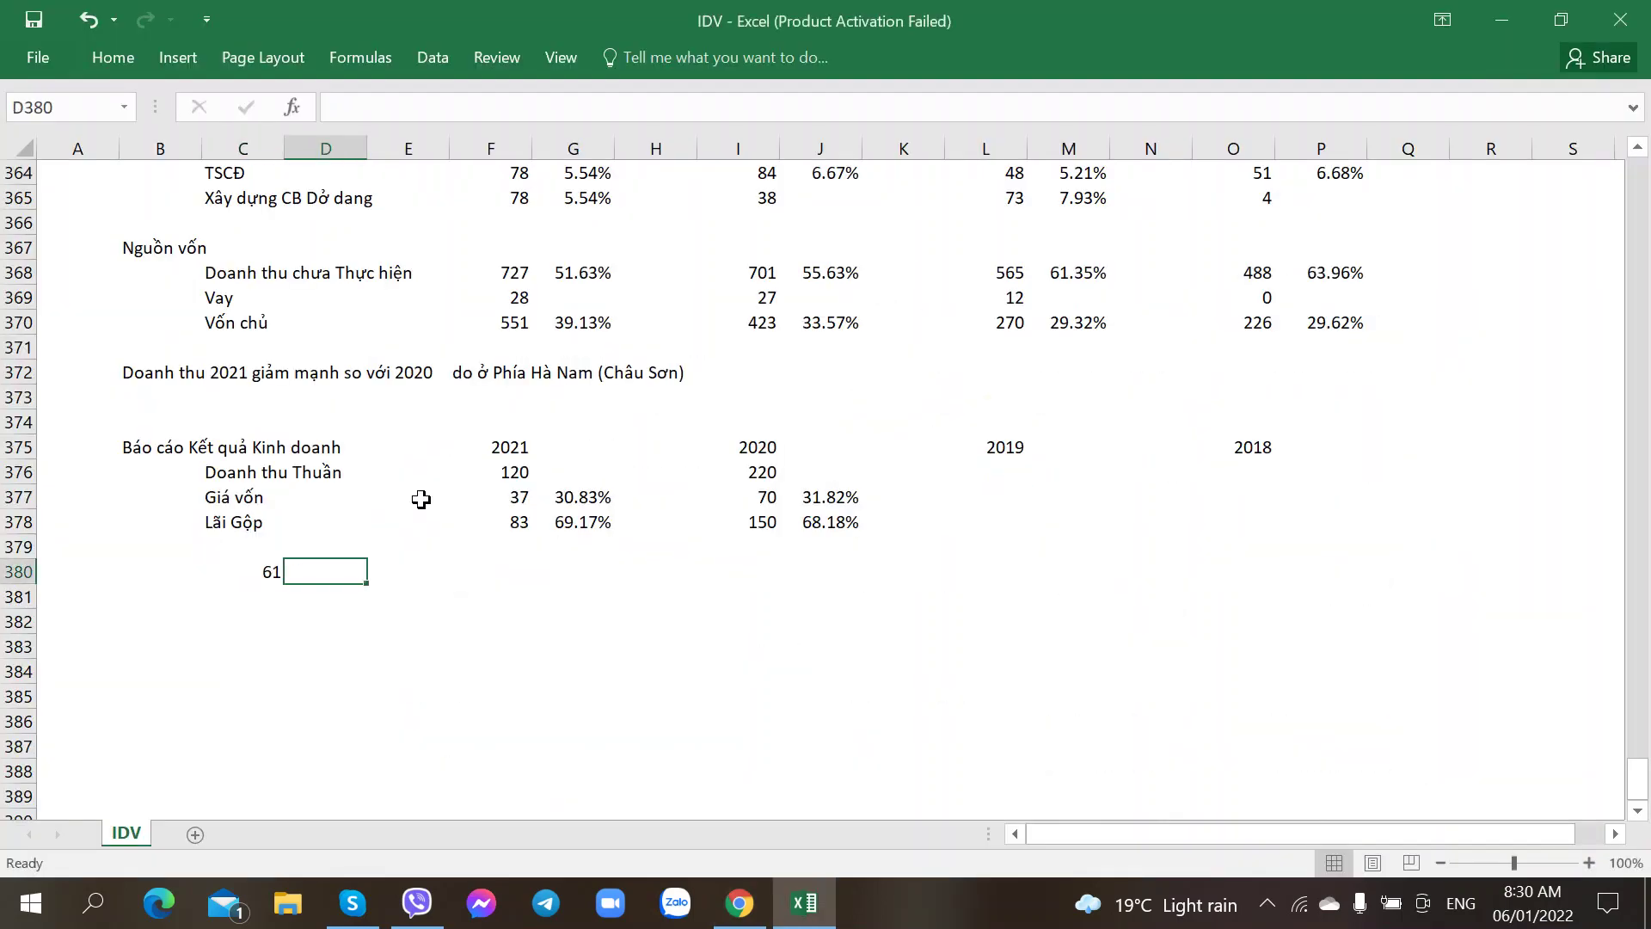
{"action": "key", "text": "ctrl+z"}
- Label the row below Lãi Gộp "Doanh thu Tài chính" in C380
{"action": "key", "text": "alt+Tab"}
{"action": "key", "text": "alt+Tab"}
{"action": "type", "text": "Do"}
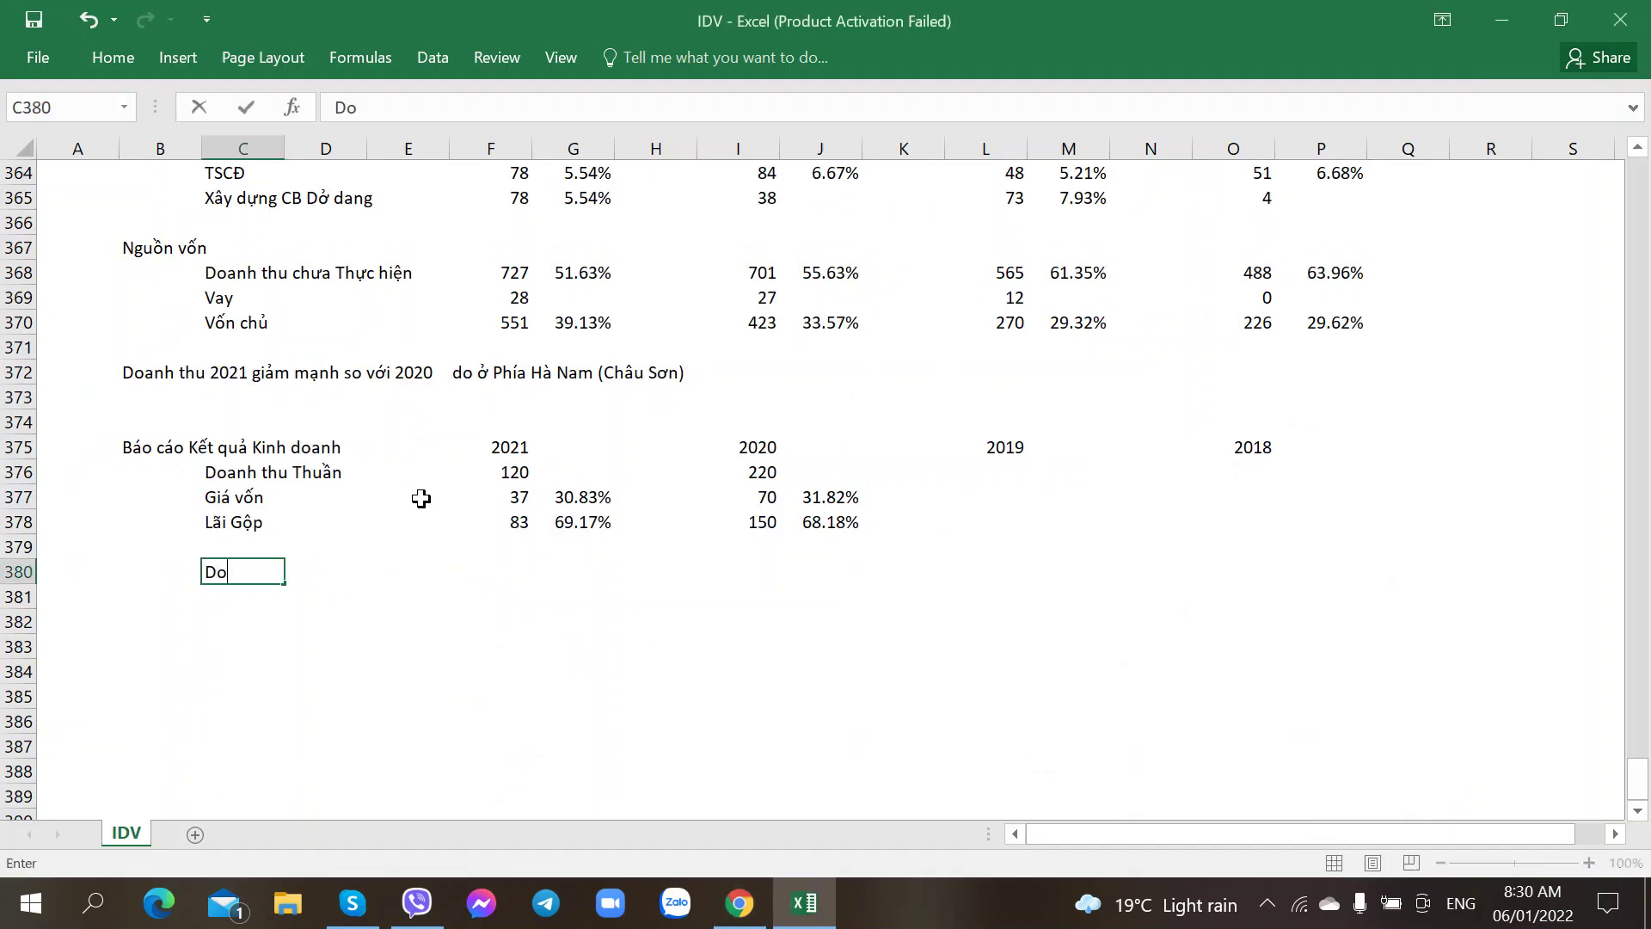
{"action": "type", "text": "anh thu Tai chính"}
{"action": "key", "text": "Return"}
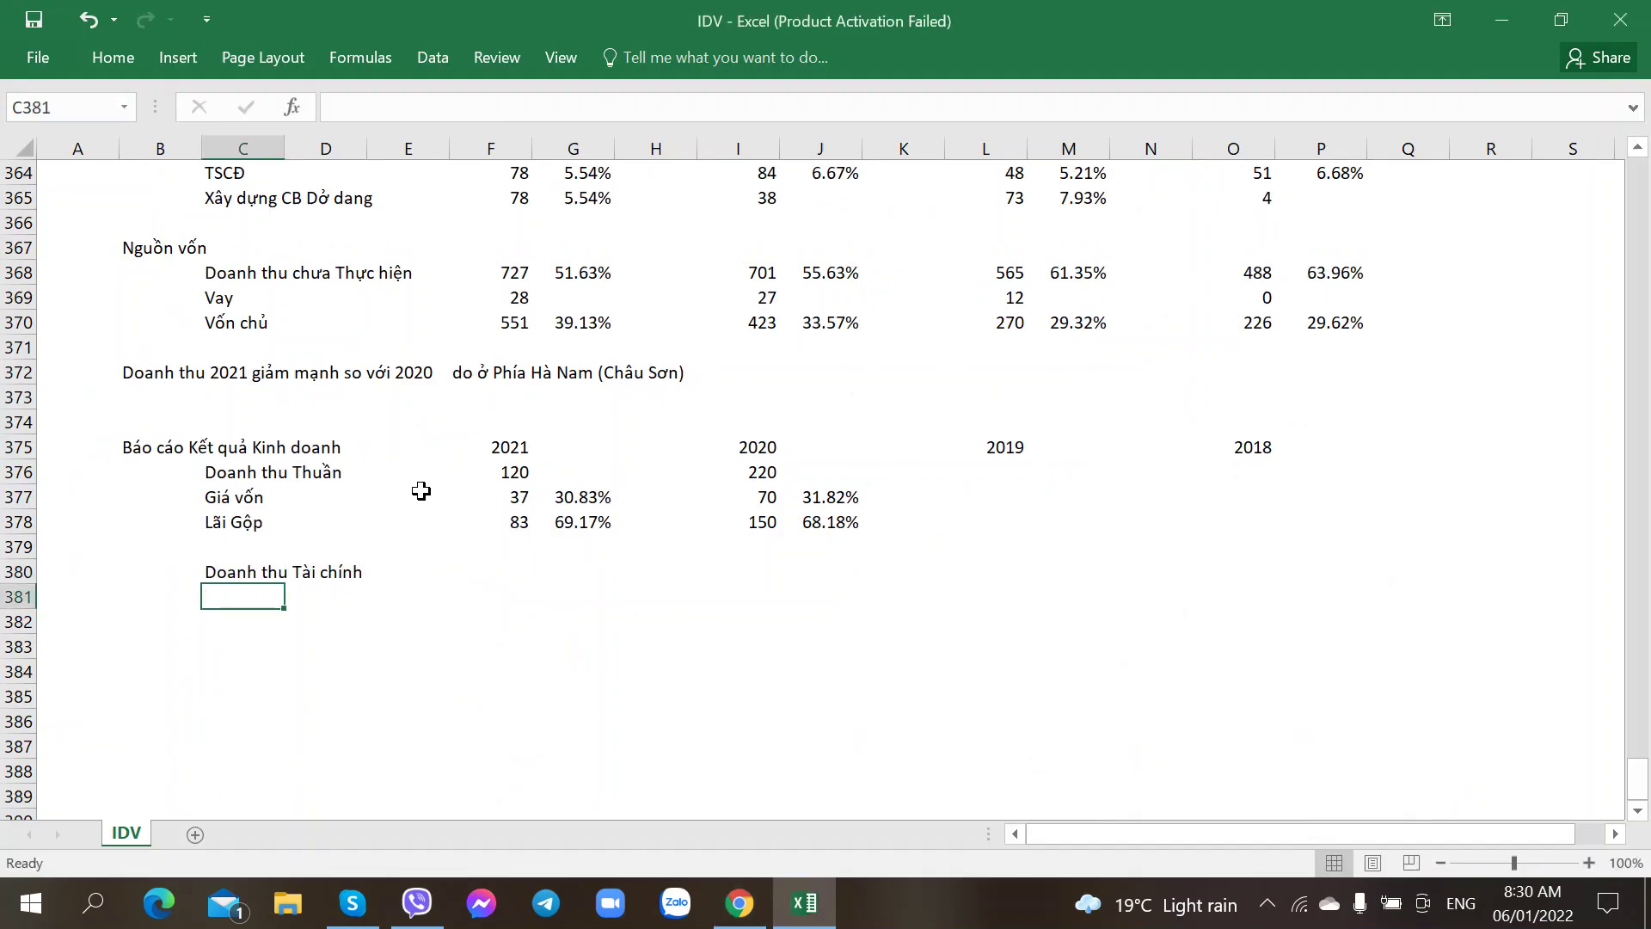
- Enter the note "Trend Đầu tư Công" in B373, under the note on falling 2021 revenue
{"action": "left_click", "coordinate": [155, 397]}
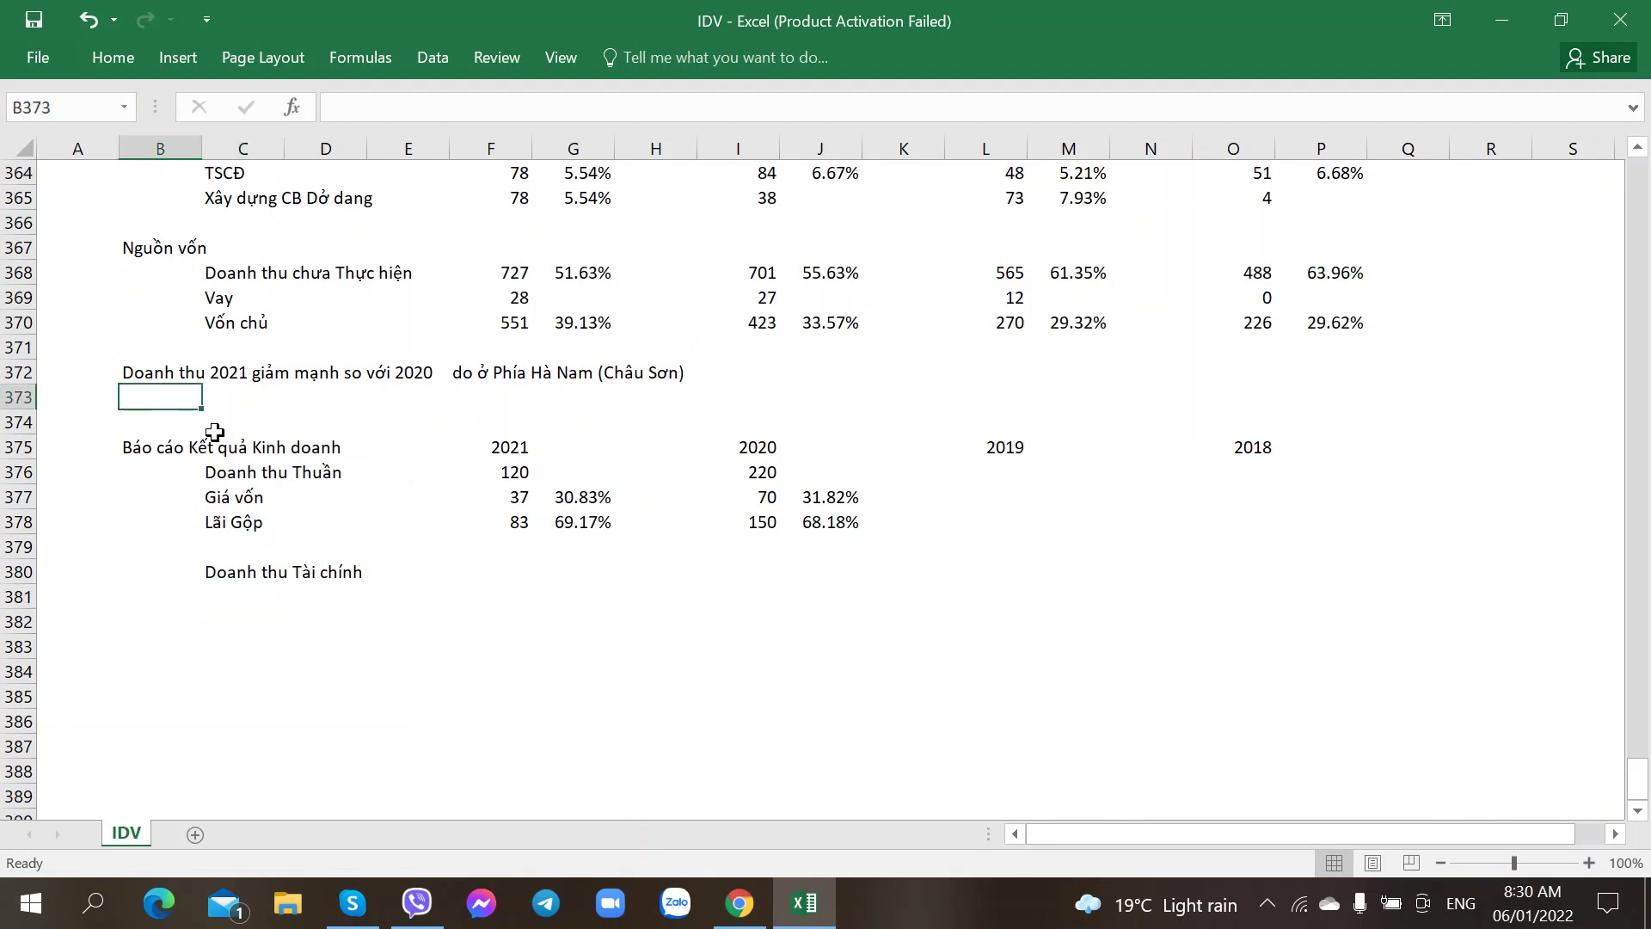
{"action": "type", "text": "re"}
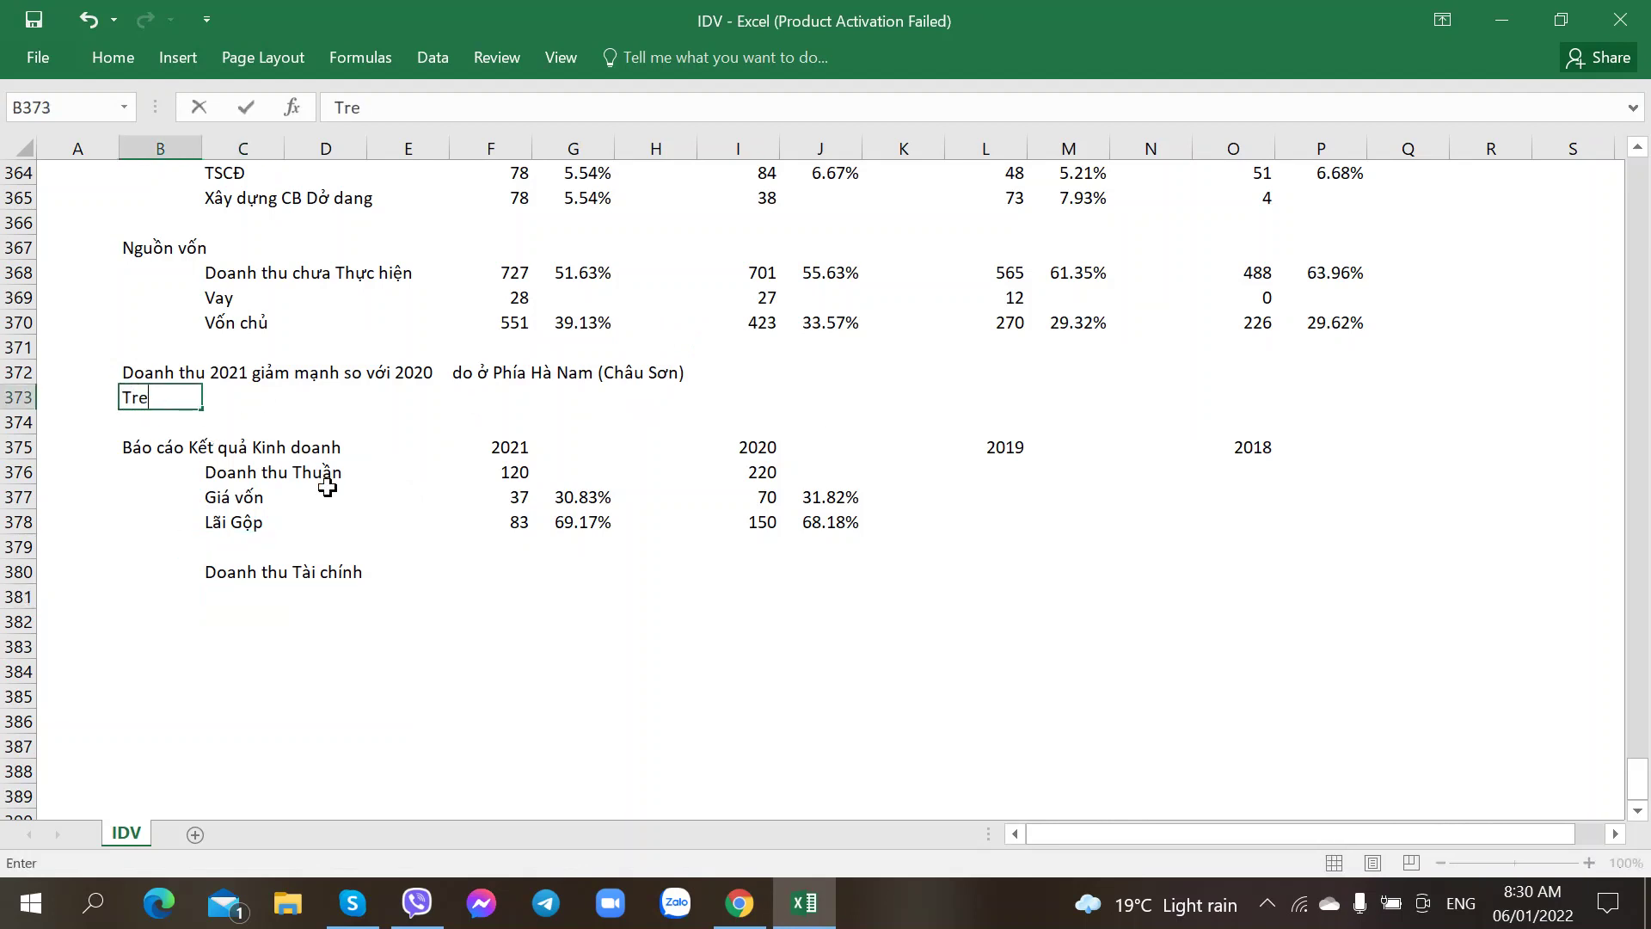
{"action": "type", "text": "nd Đầu tu"}
{"action": "type", "text": " Cô"}
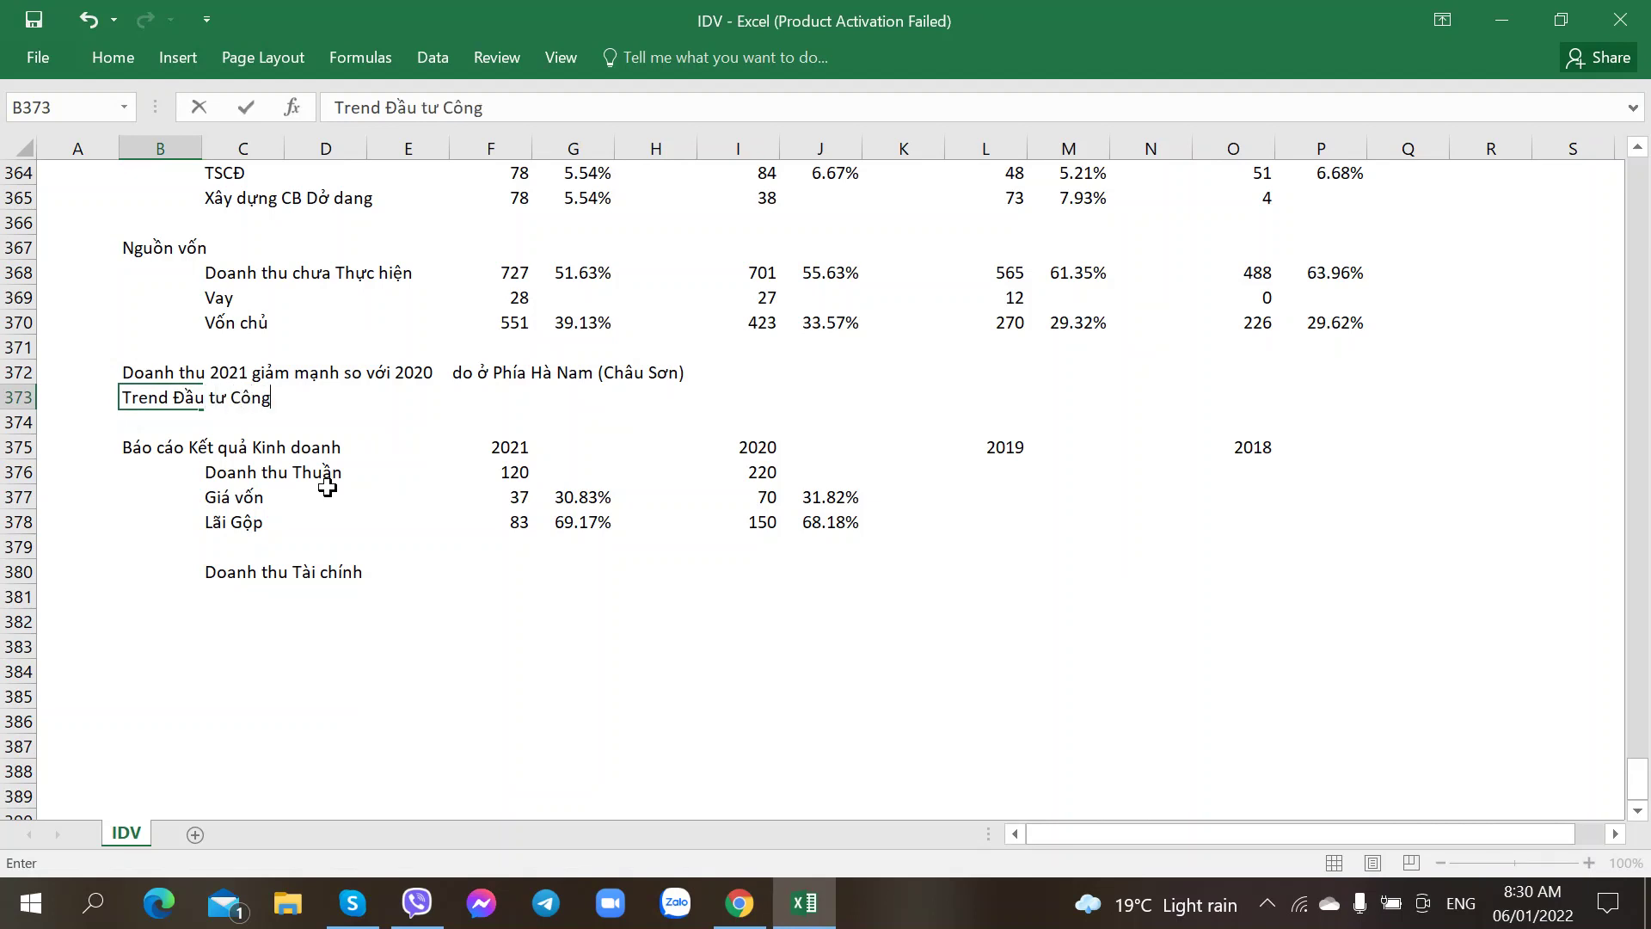
{"action": "type", "text": "ng"}
{"action": "key", "text": "Right"}
- Add the sector list "BĐS KCN VLXD Điện - CK" in E373, beside the Trend Đầu tư Công note
{"action": "key", "text": "Right"}
{"action": "key", "text": "Right"}
{"action": "key", "text": "Left"}
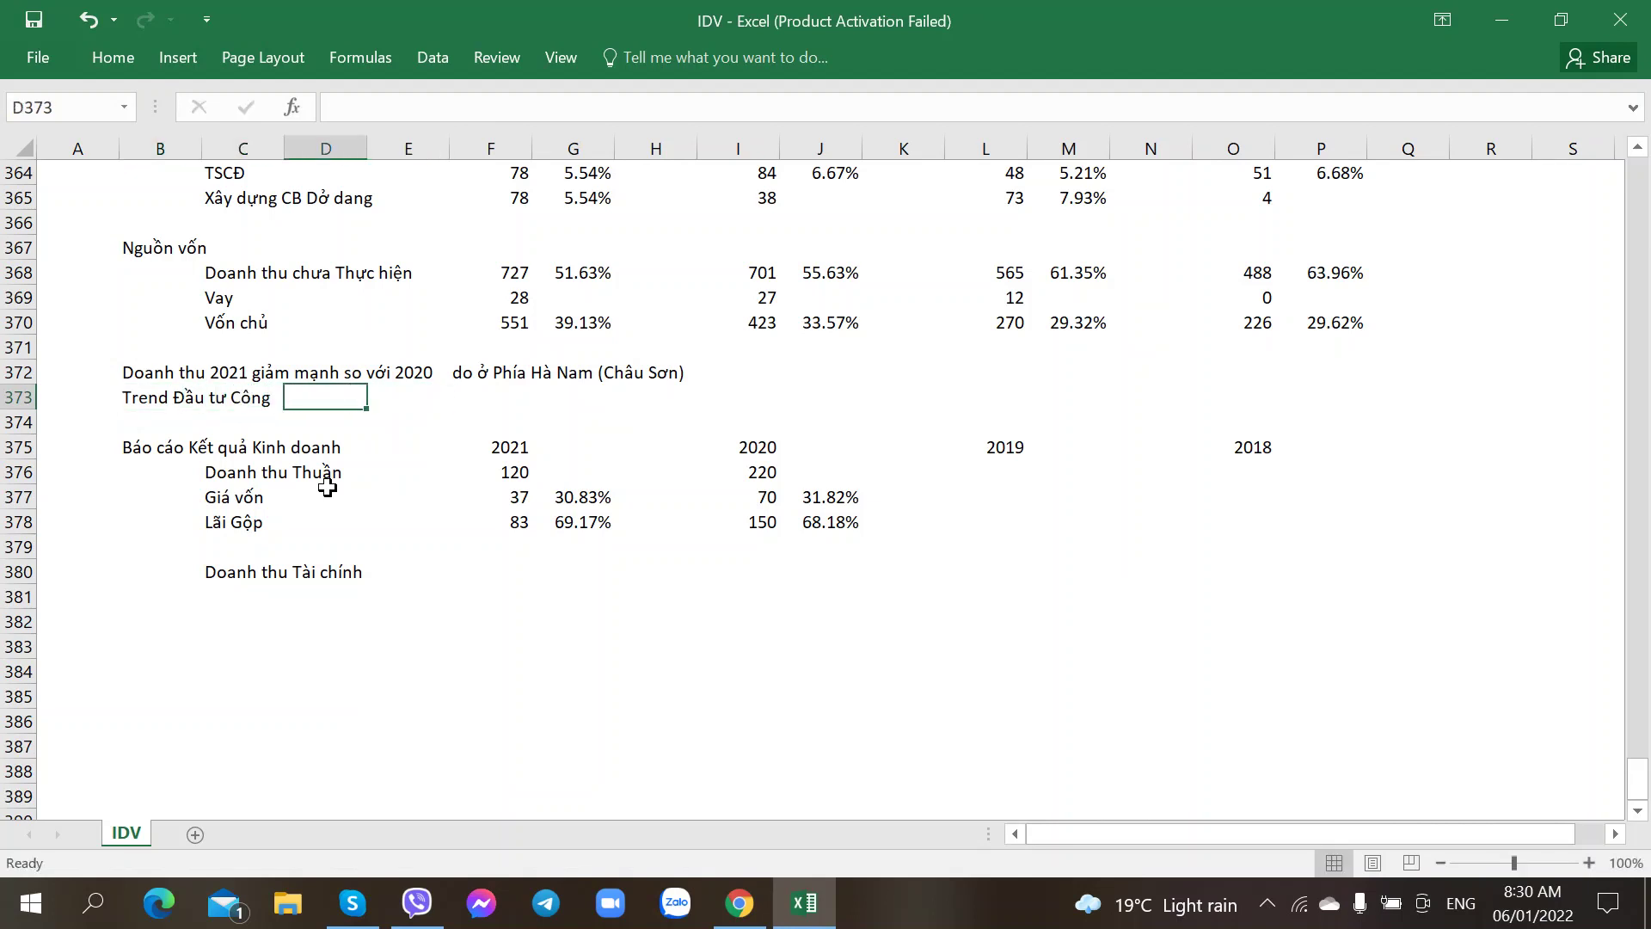
{"action": "key", "text": "Right"}
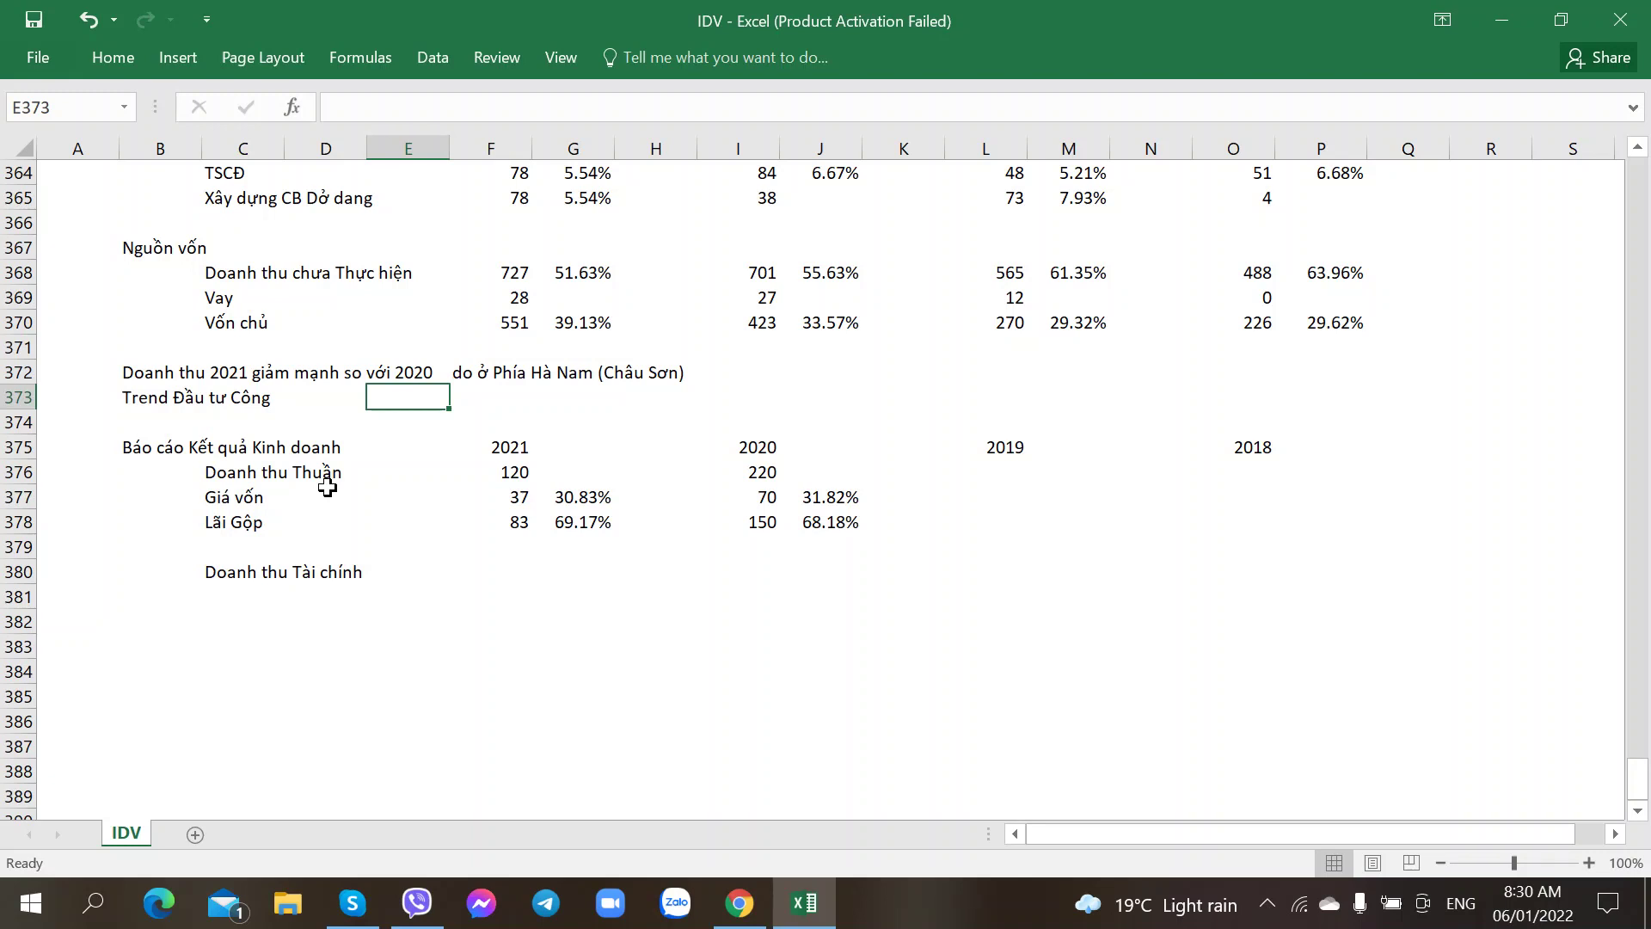
{"action": "type", "text": "BĐS KCN"}
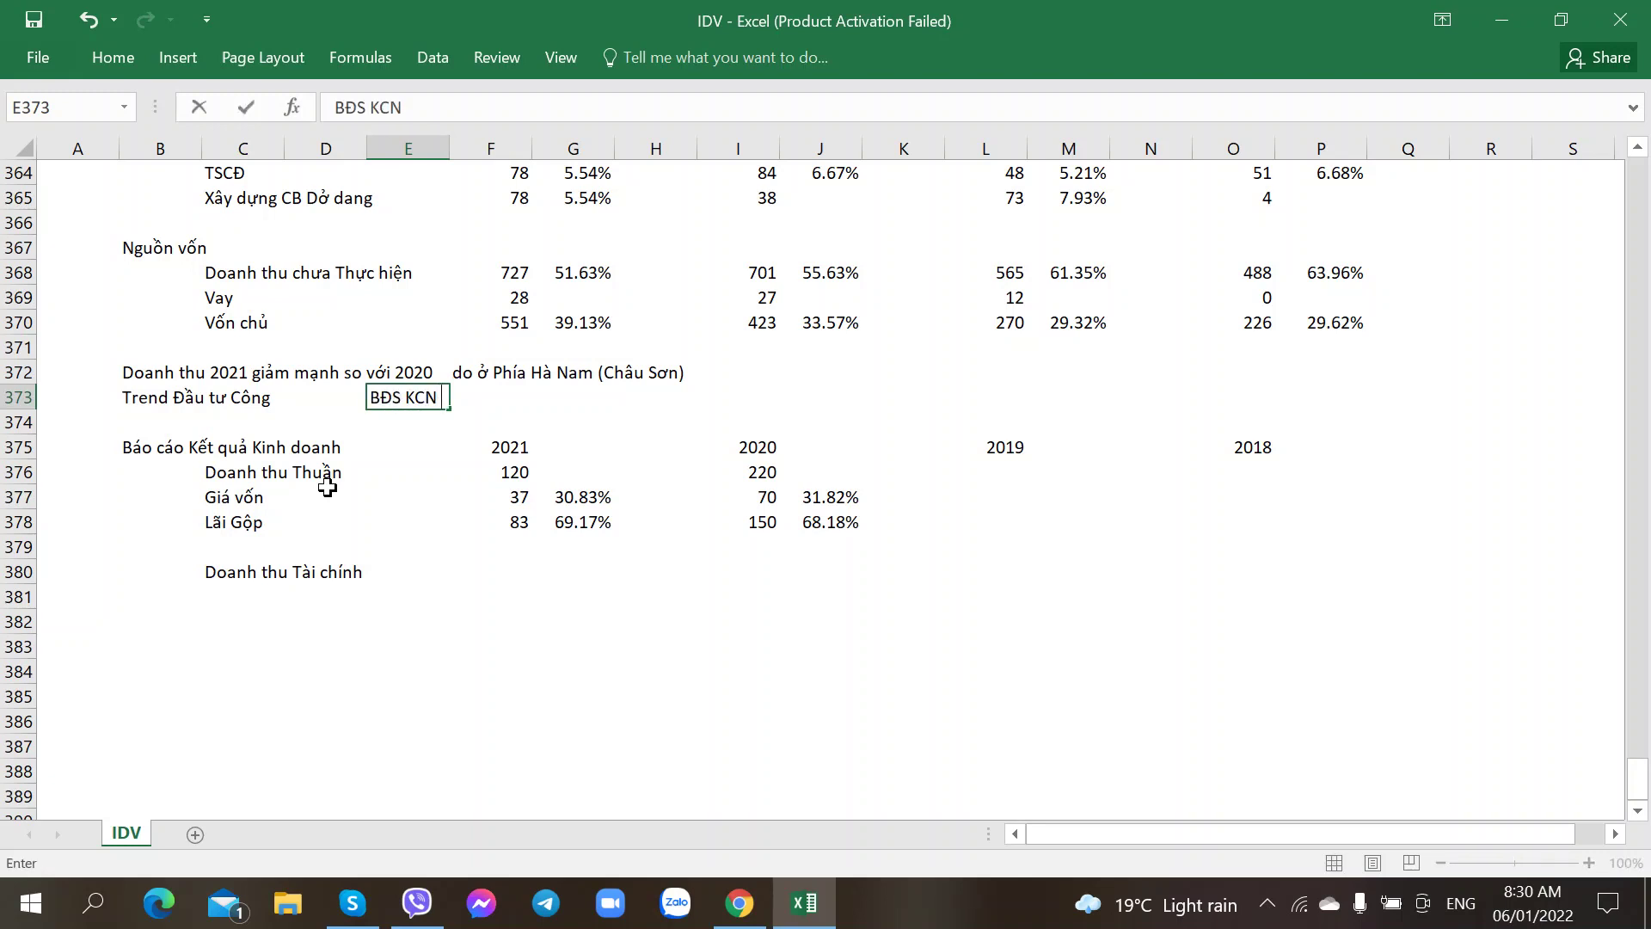
{"action": "type", "text": " VLXD Điện - CK"}
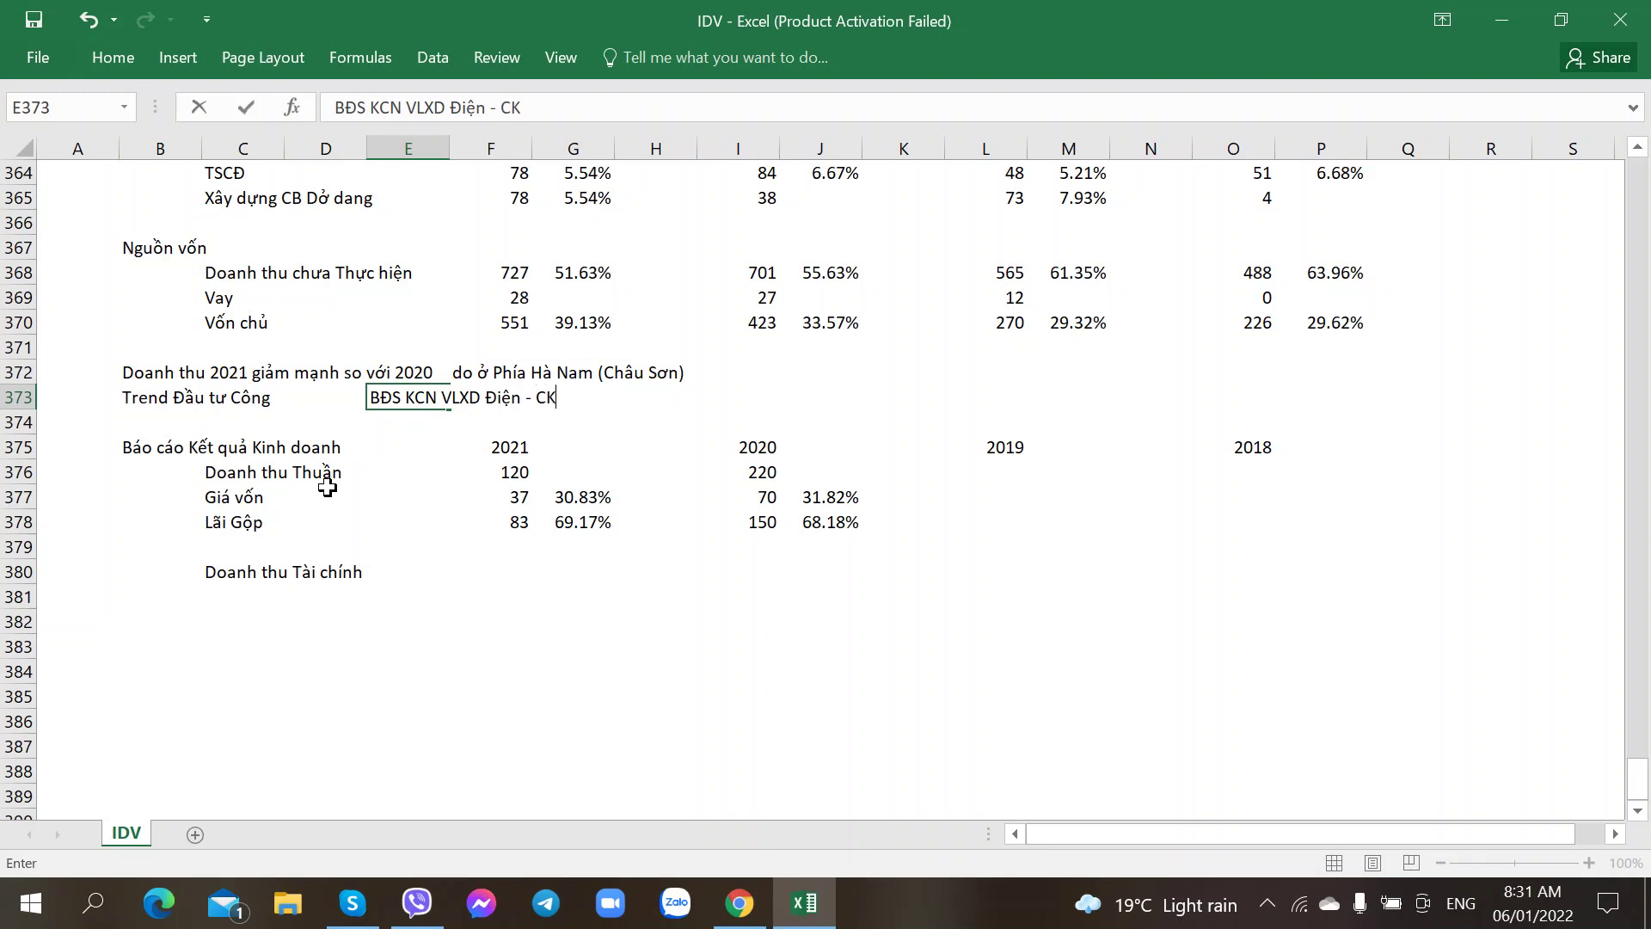
{"action": "key", "text": "Return"}
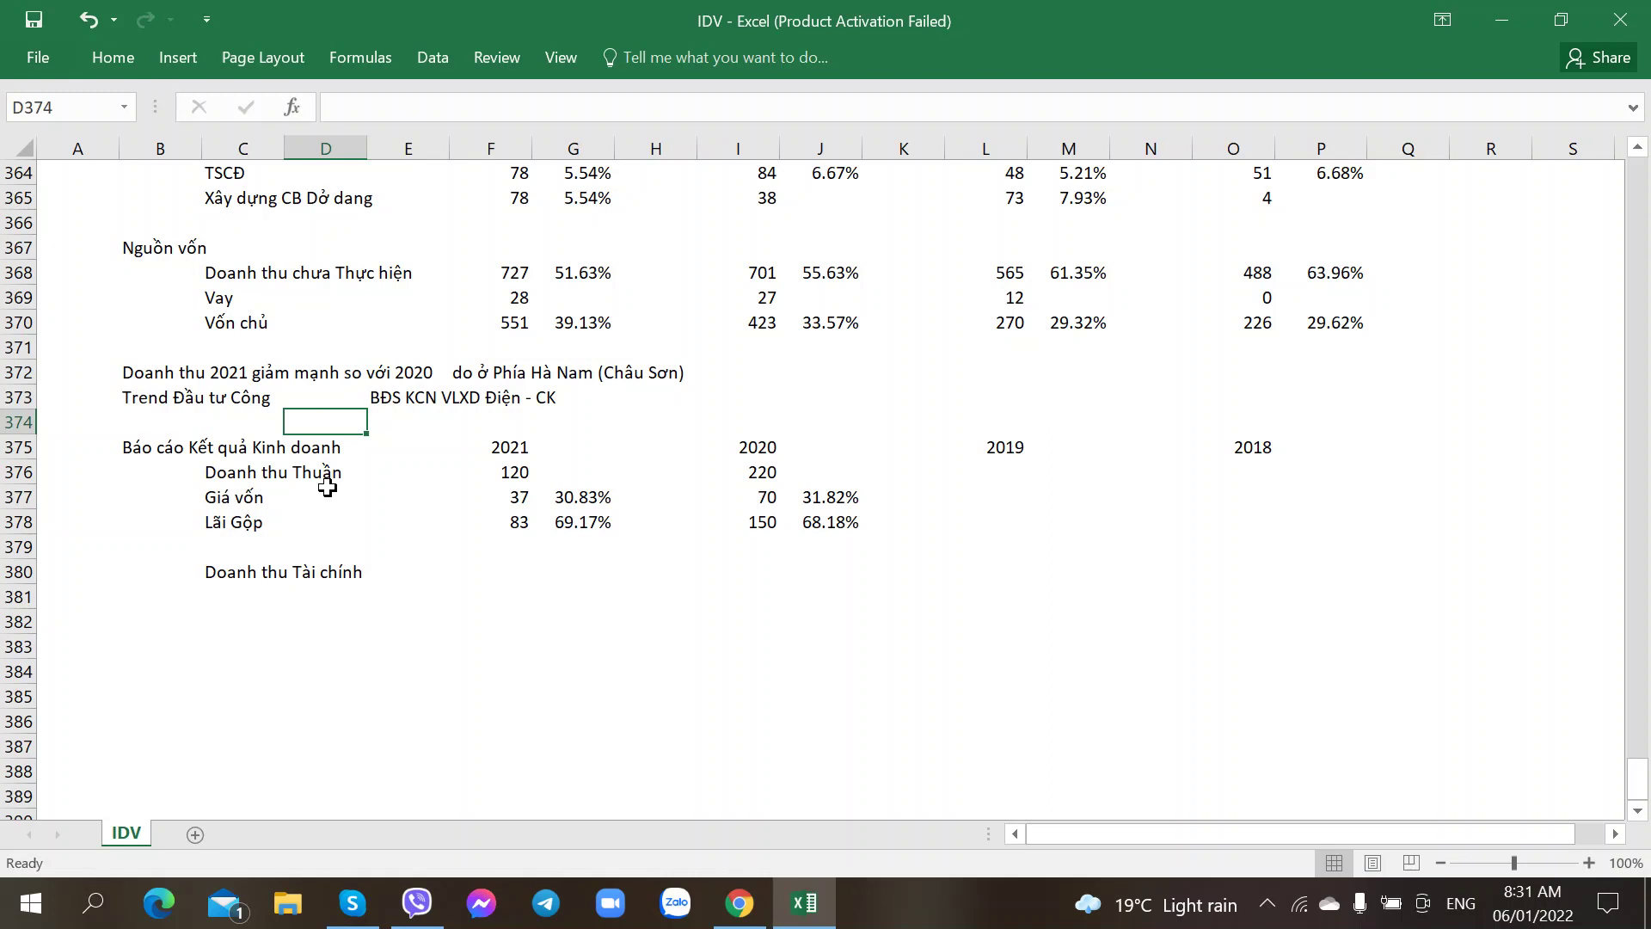
{"action": "left_click", "coordinate": [484, 600]}
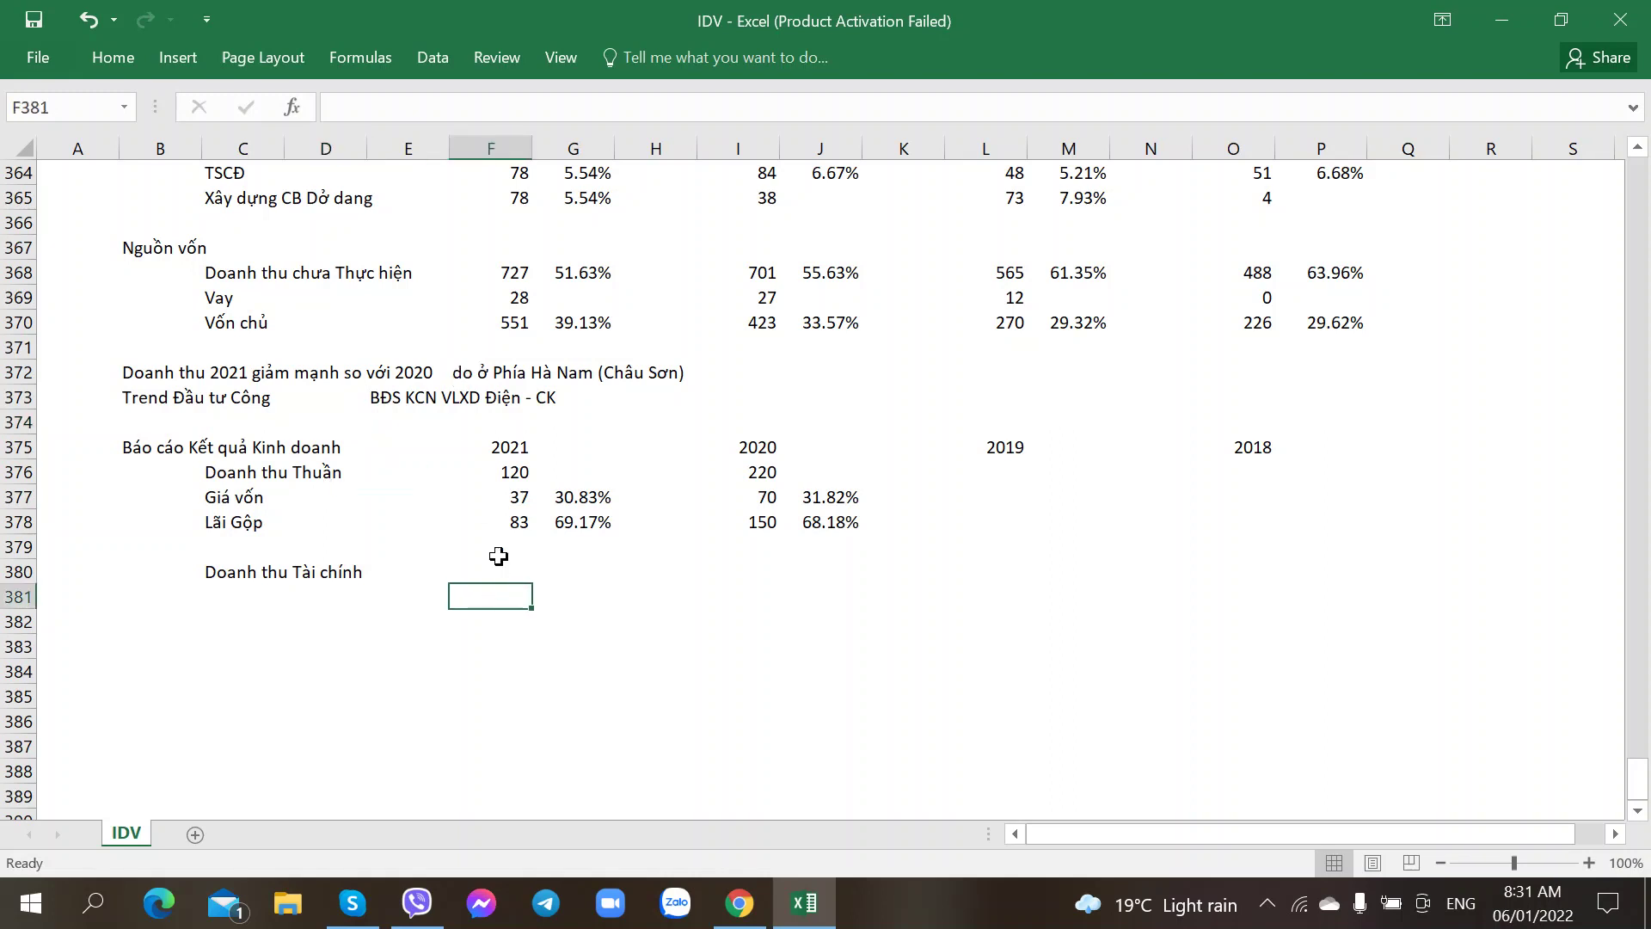
{"action": "left_click", "coordinate": [399, 406]}
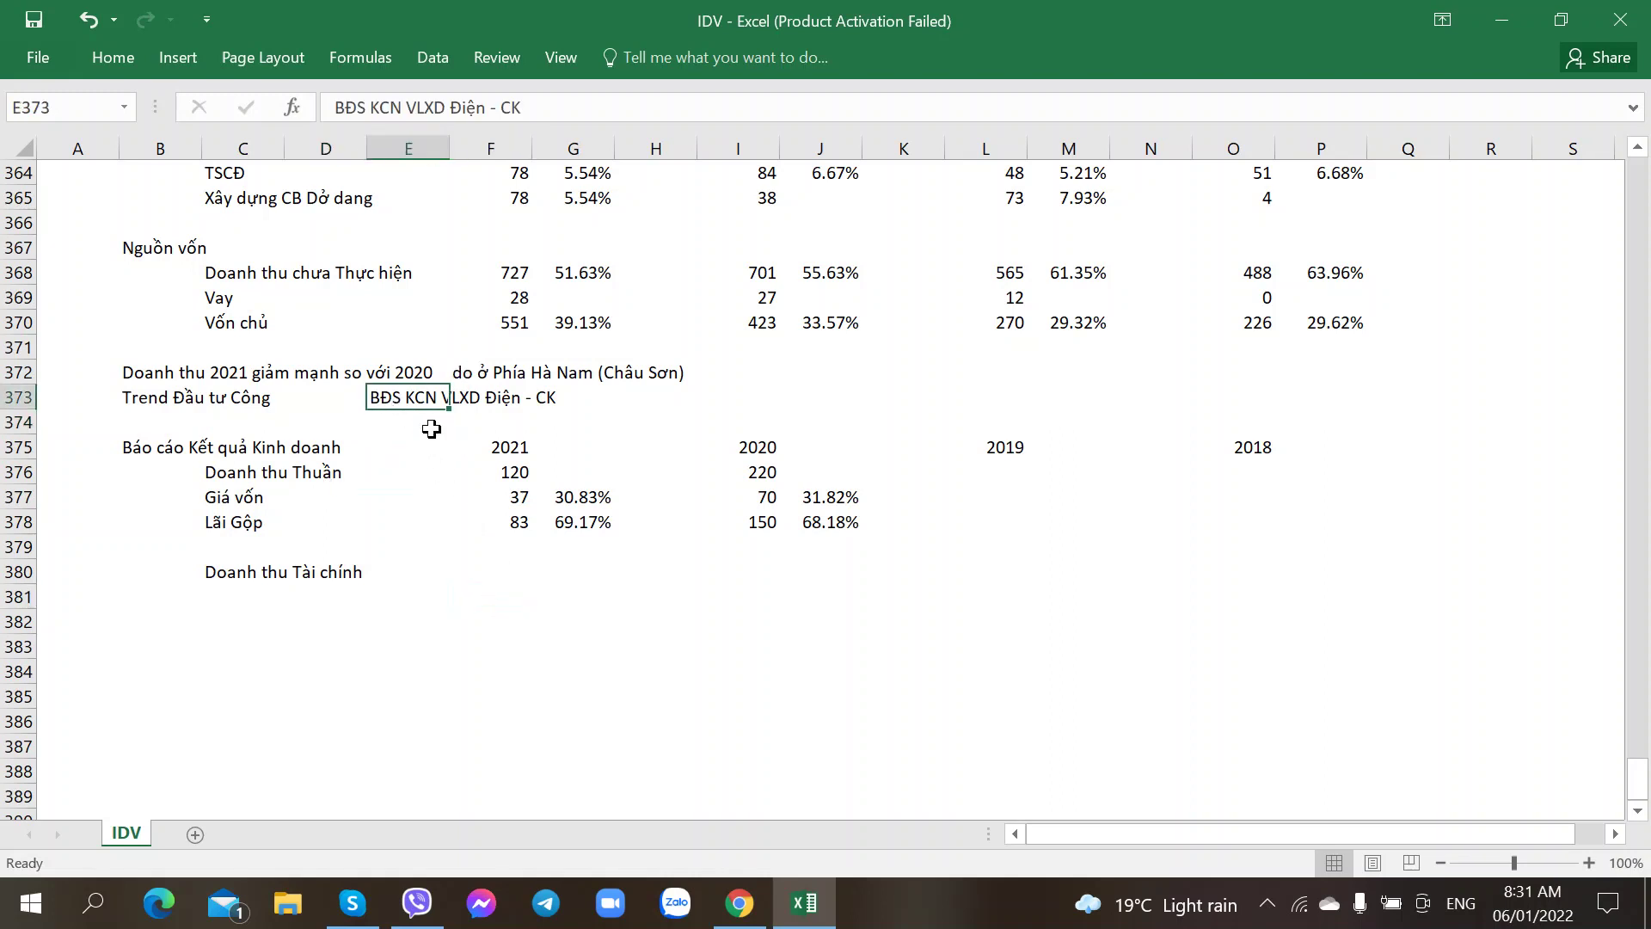
{"action": "left_click", "coordinate": [471, 572]}
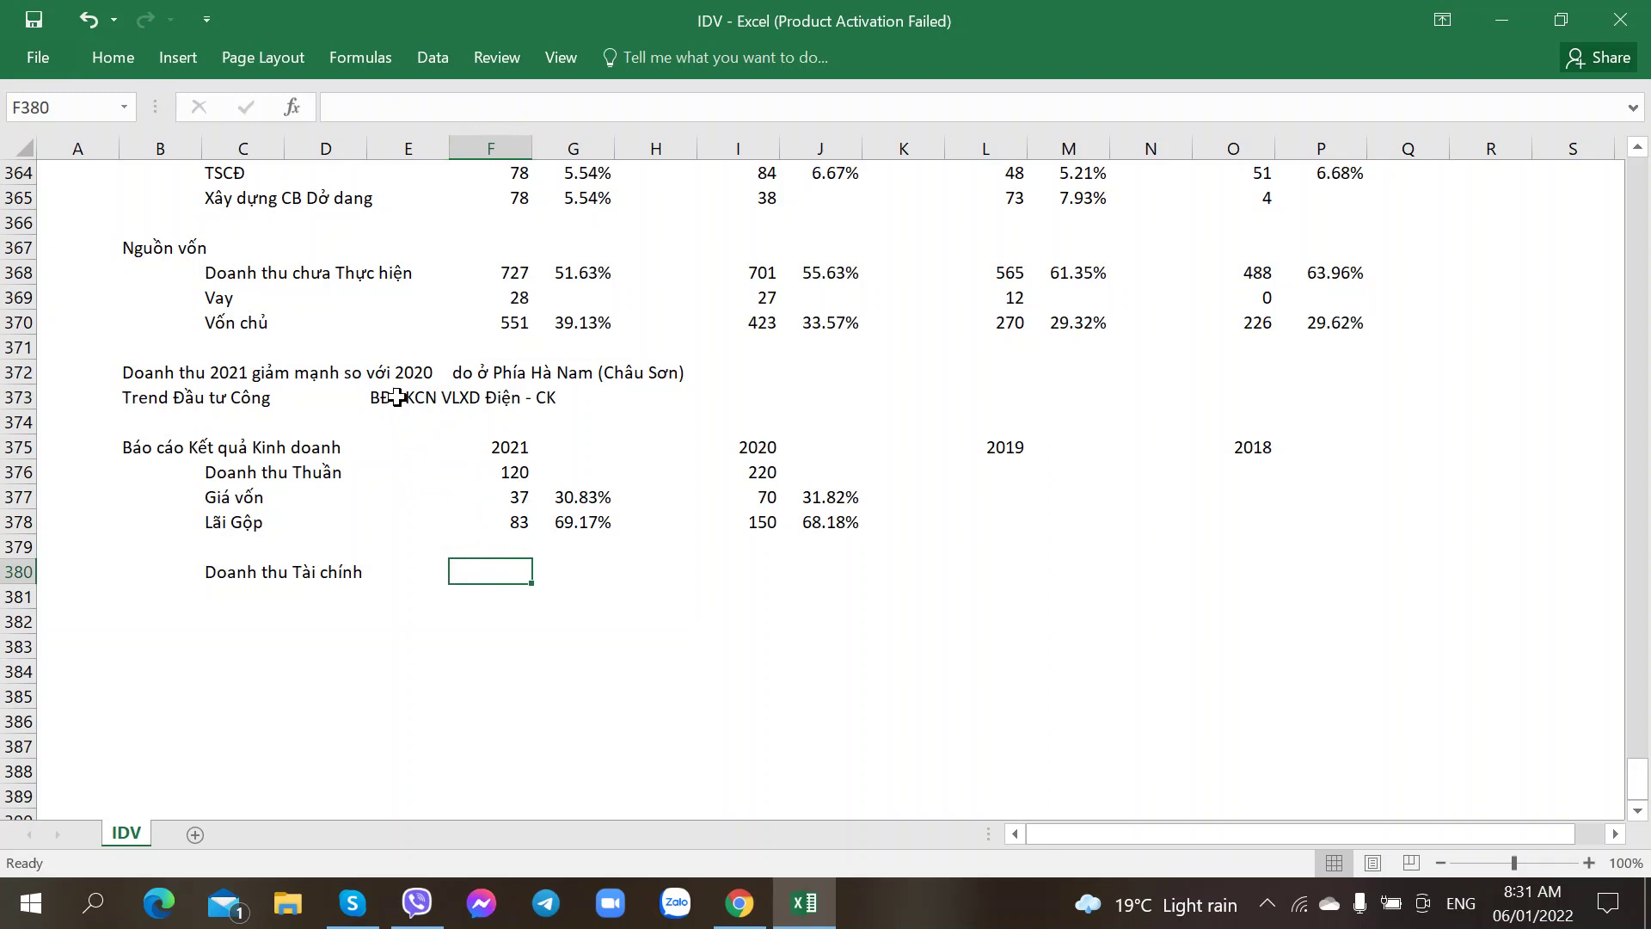
{"action": "left_click_drag", "start_coordinate": [397, 397], "coordinate": [606, 397]}
- Enter 61 as the 2021 Doanh thu Tài chính in F380, taken from the consolidated income statement
{"action": "left_click", "coordinate": [519, 581]}
{"action": "key", "text": "alt+Tab"}
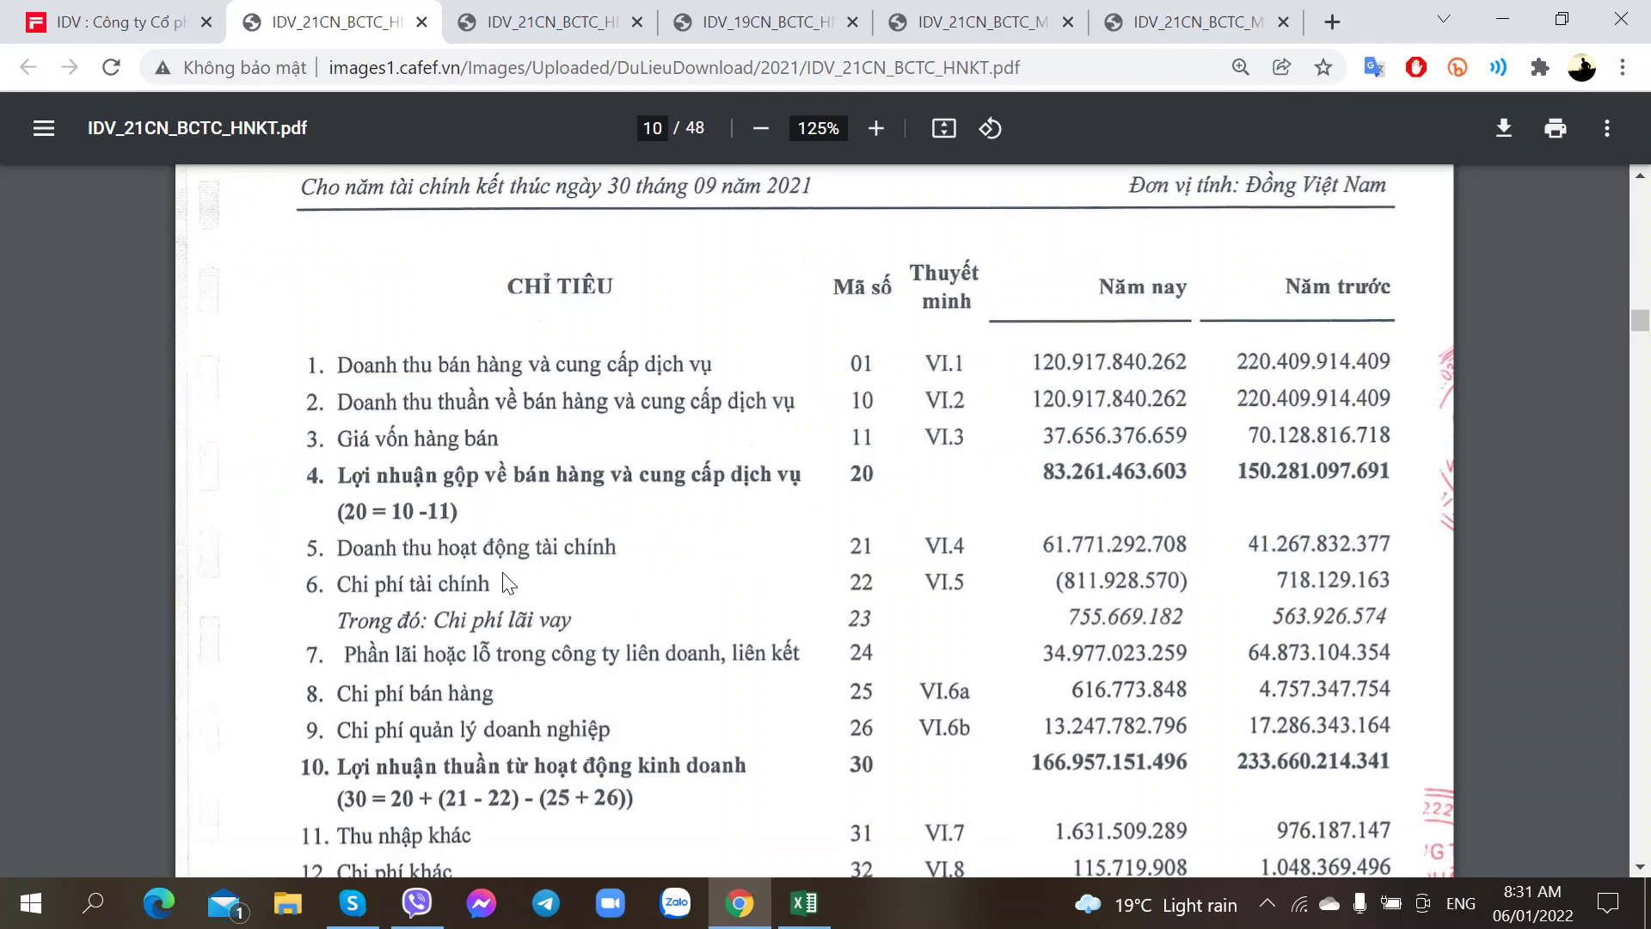
{"action": "key", "text": "alt+Tab"}
{"action": "key", "text": "alt+Tab"}
{"action": "key", "text": "alt+Tab"}
{"action": "key", "text": "alt+Tab"}
{"action": "key", "text": "alt+Tab"}
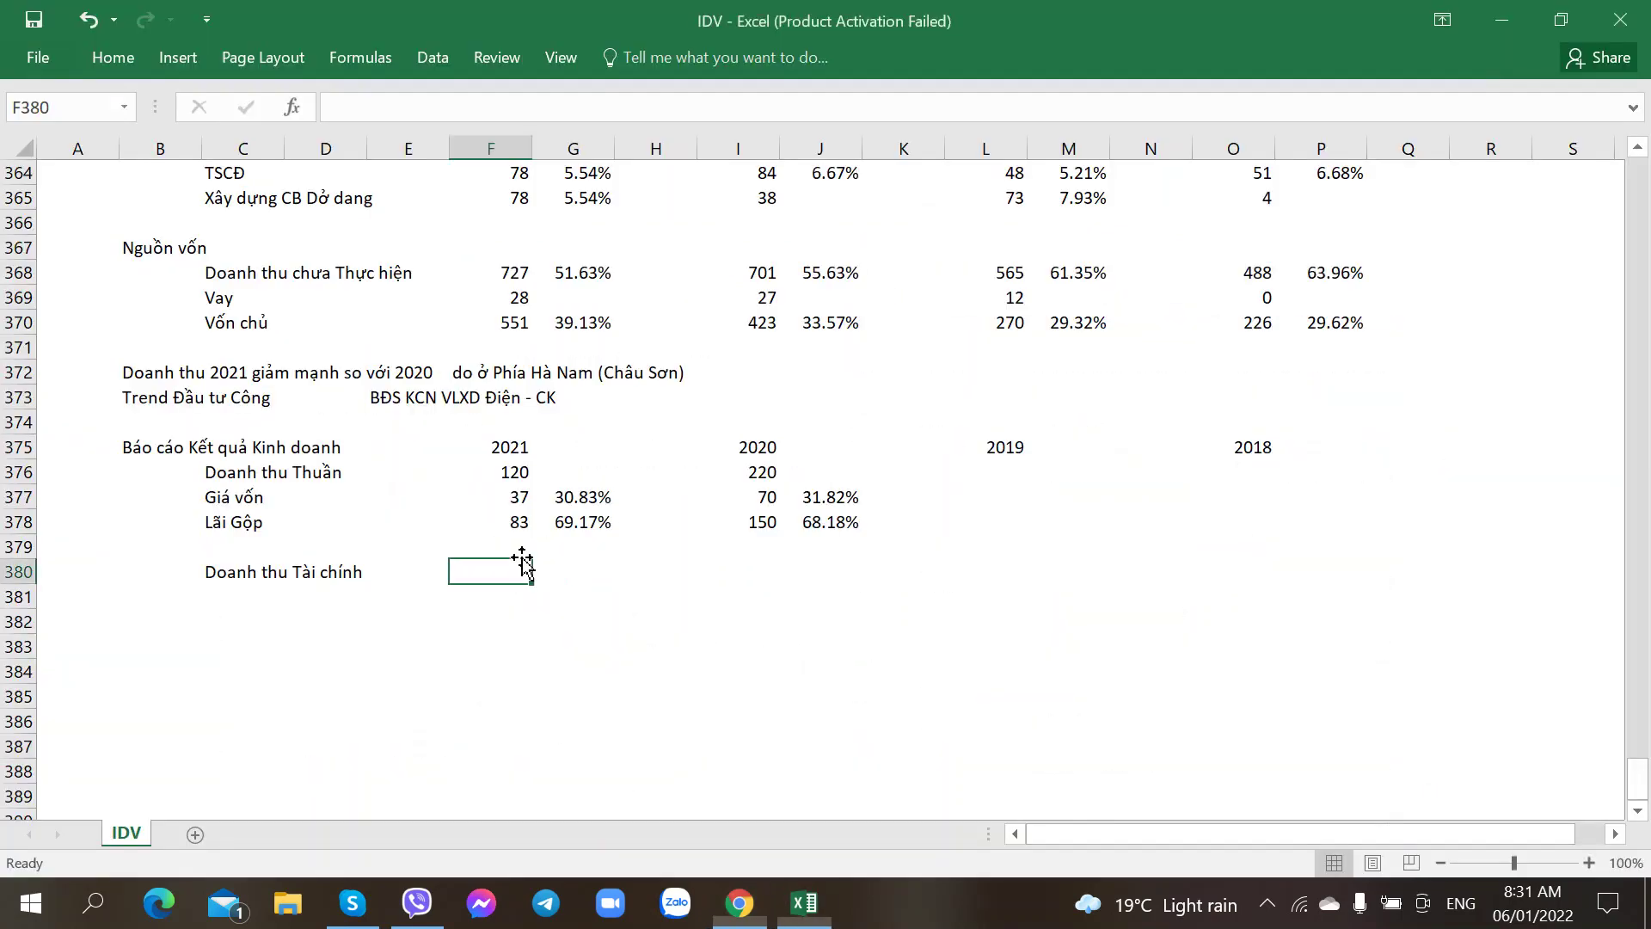
{"action": "type", "text": "5"}
{"action": "key", "text": "BackSpace"}
{"action": "type", "text": "61"}
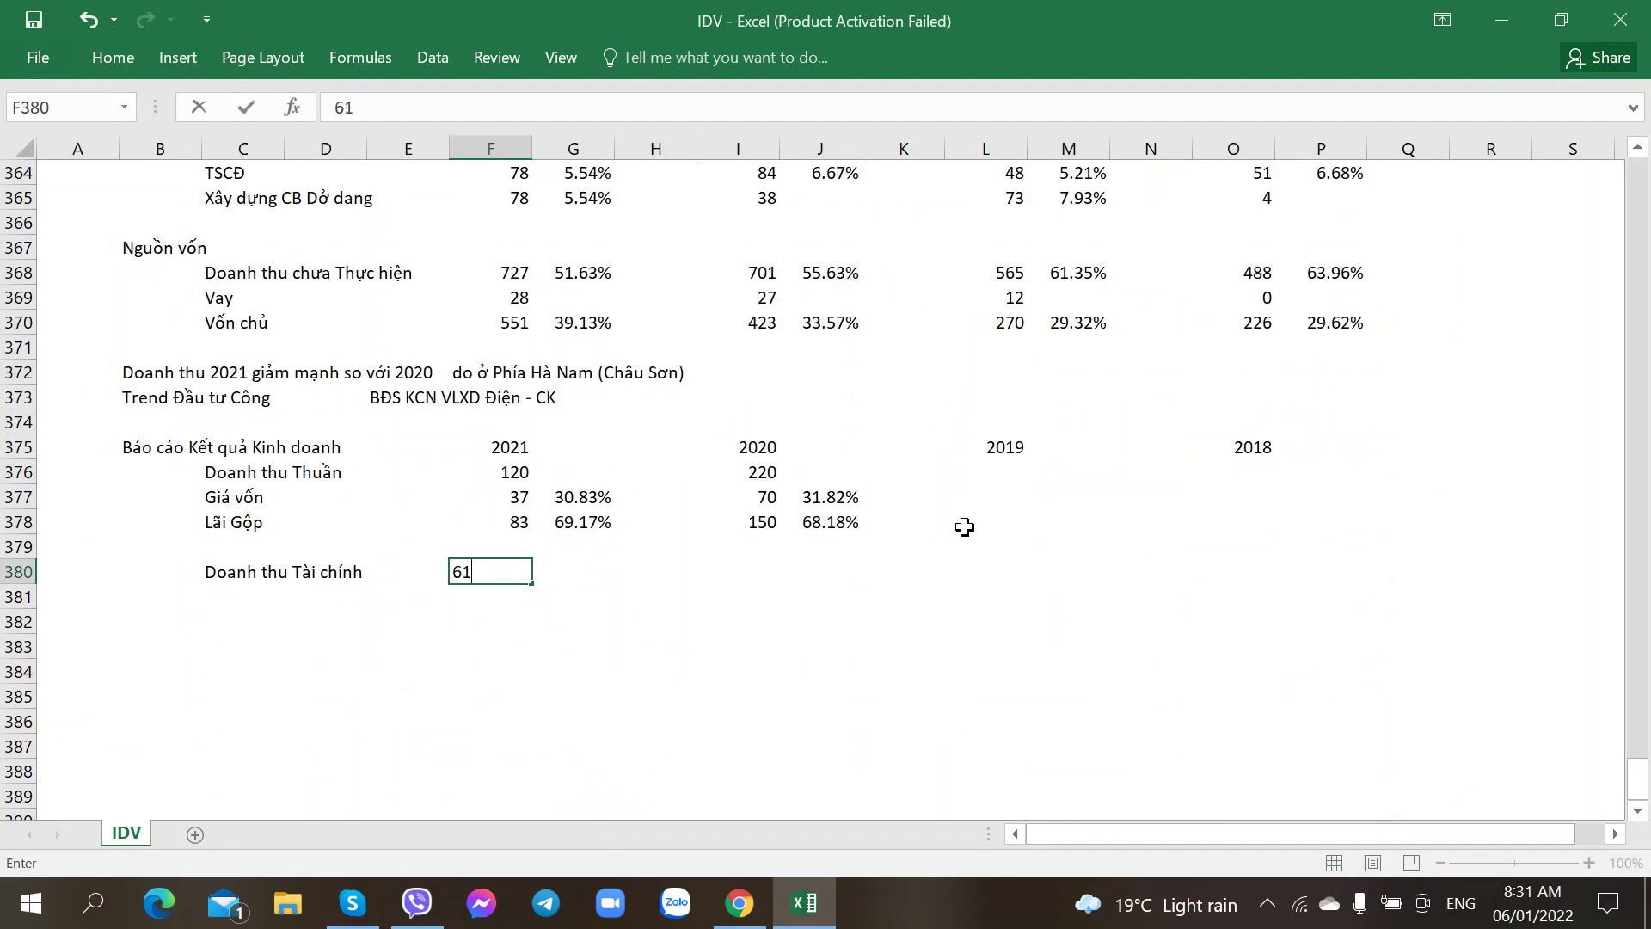
- Copy the 2021 Lãi Gộp ratio formula from G378 into G380 for Doanh thu Tài chính
{"action": "key", "text": "Right"}
{"action": "key", "text": "Right"}
{"action": "key", "text": "Left"}
{"action": "key", "text": "Up"}
{"action": "key", "text": "Up"}
{"action": "key", "text": "ctrl+c"}
{"action": "key", "text": "Down"}
{"action": "key", "text": "Down"}
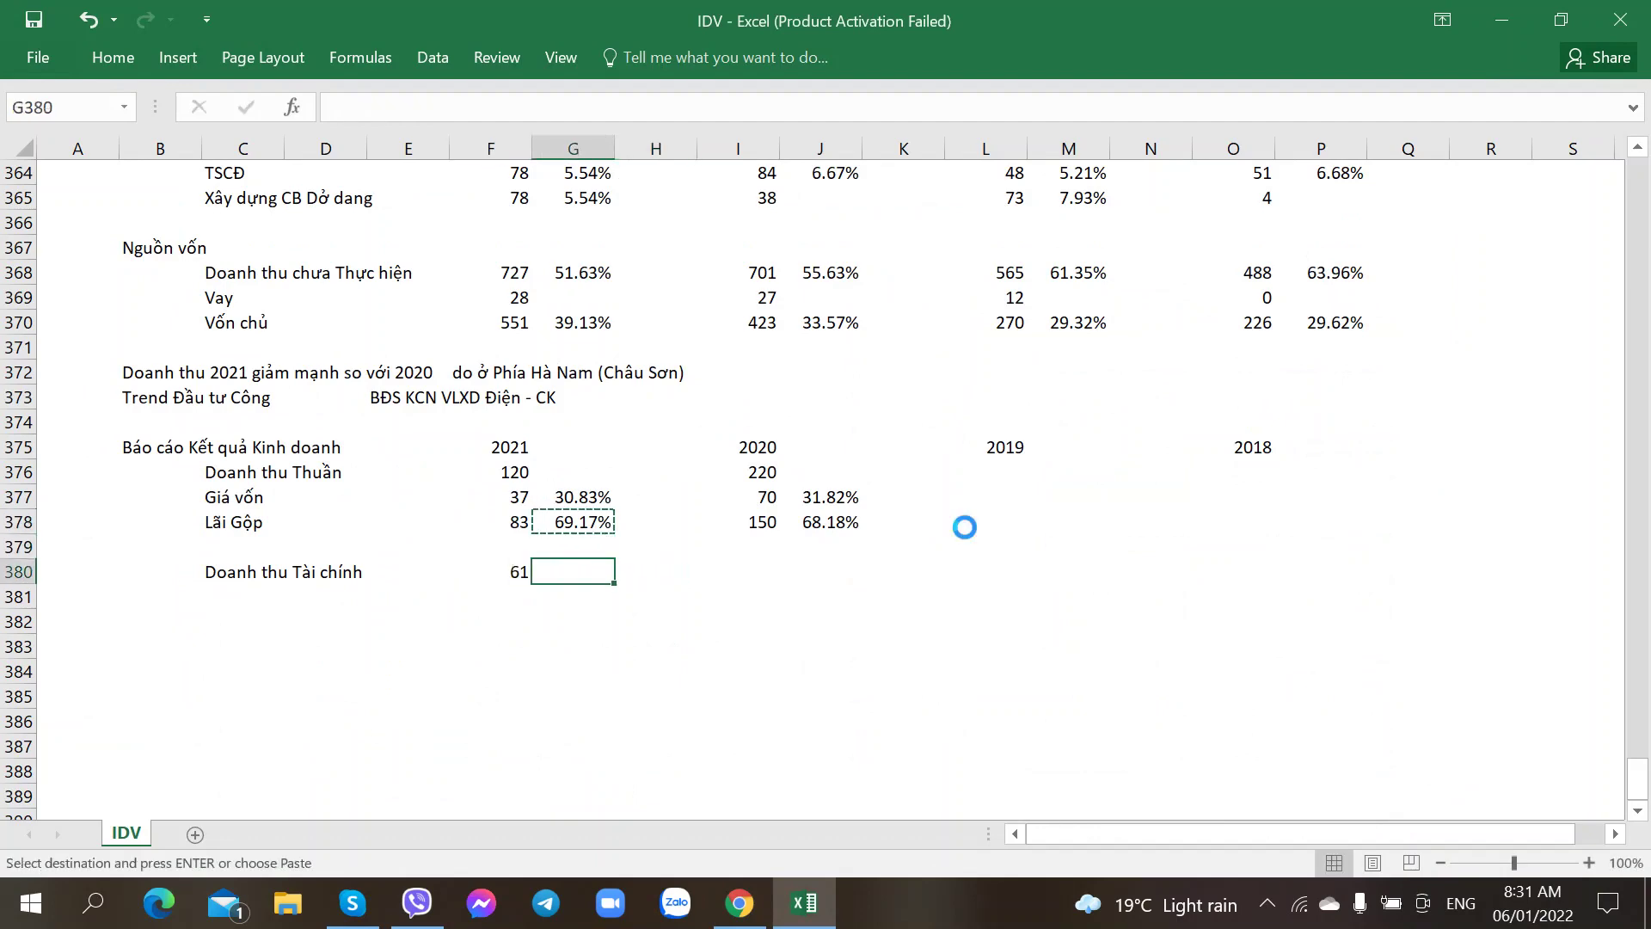
{"action": "key", "text": "ctrl+v"}
- Enter 41 as the 2020 Doanh thu Tài chính in I380, taken from the consolidated income statement
{"action": "key", "text": "Right"}
{"action": "key", "text": "Right"}
{"action": "key", "text": "alt+Tab"}
{"action": "key", "text": "alt+Tab"}
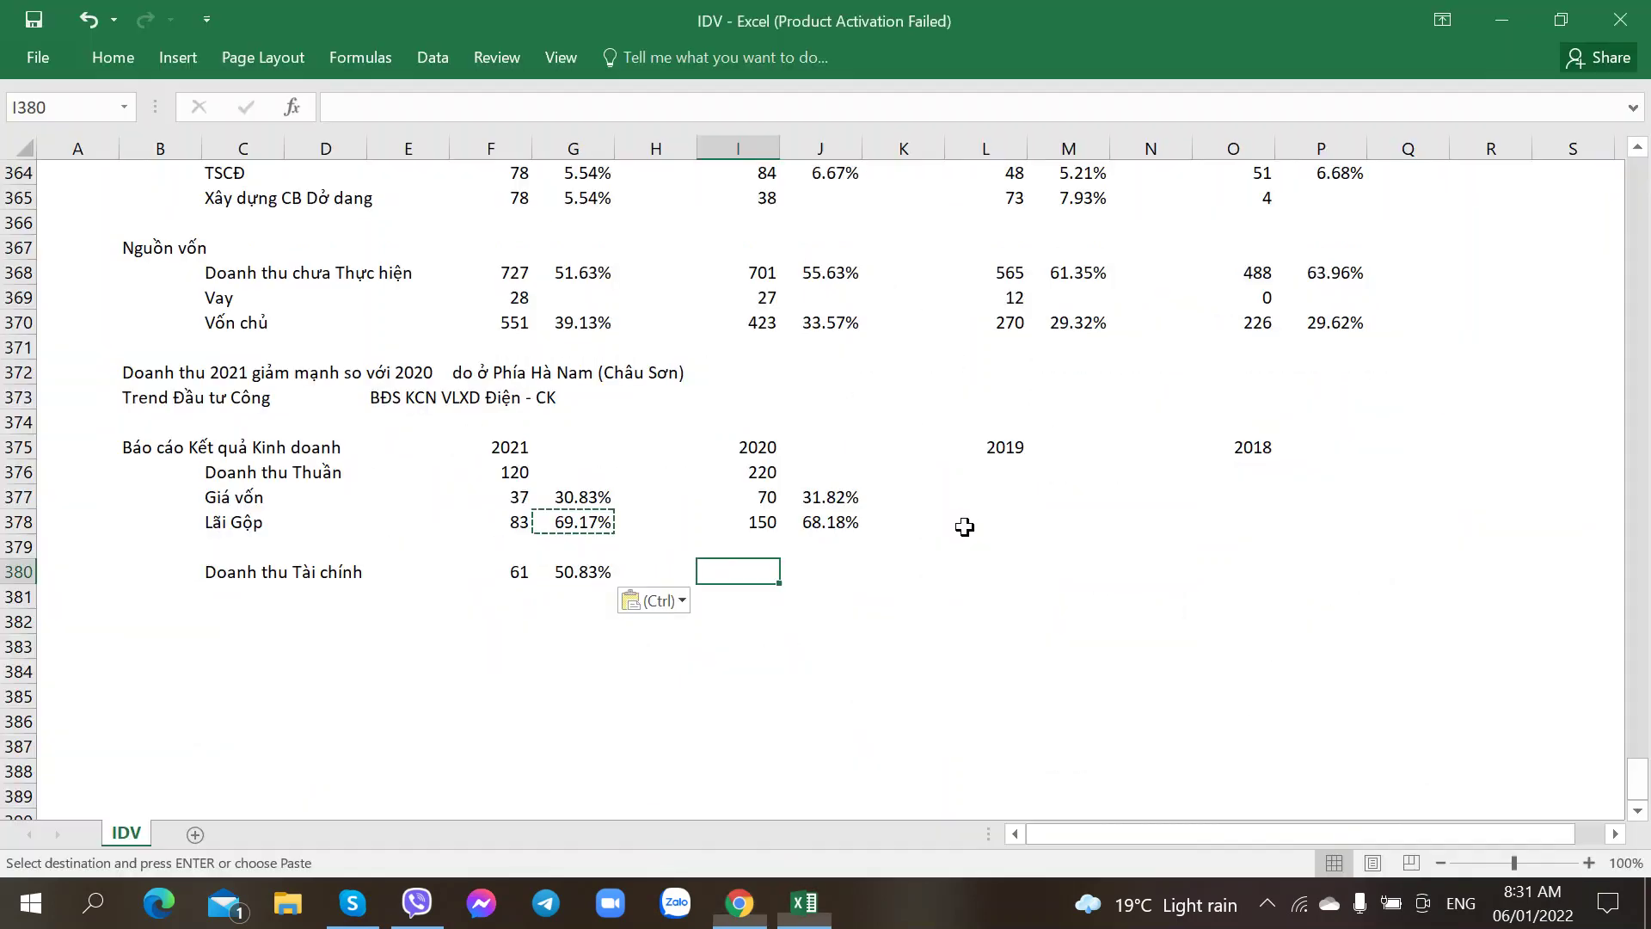
{"action": "type", "text": "41"}
- Copy the 2020 Lãi Gộp ratio formula from J378 into J380 for Doanh thu Tài chính
{"action": "key", "text": "Right"}
{"action": "key", "text": "Up"}
{"action": "key", "text": "Up"}
{"action": "key", "text": "ctrl+c"}
{"action": "key", "text": "Down"}
{"action": "key", "text": "Down"}
{"action": "key", "text": "ctrl+v"}
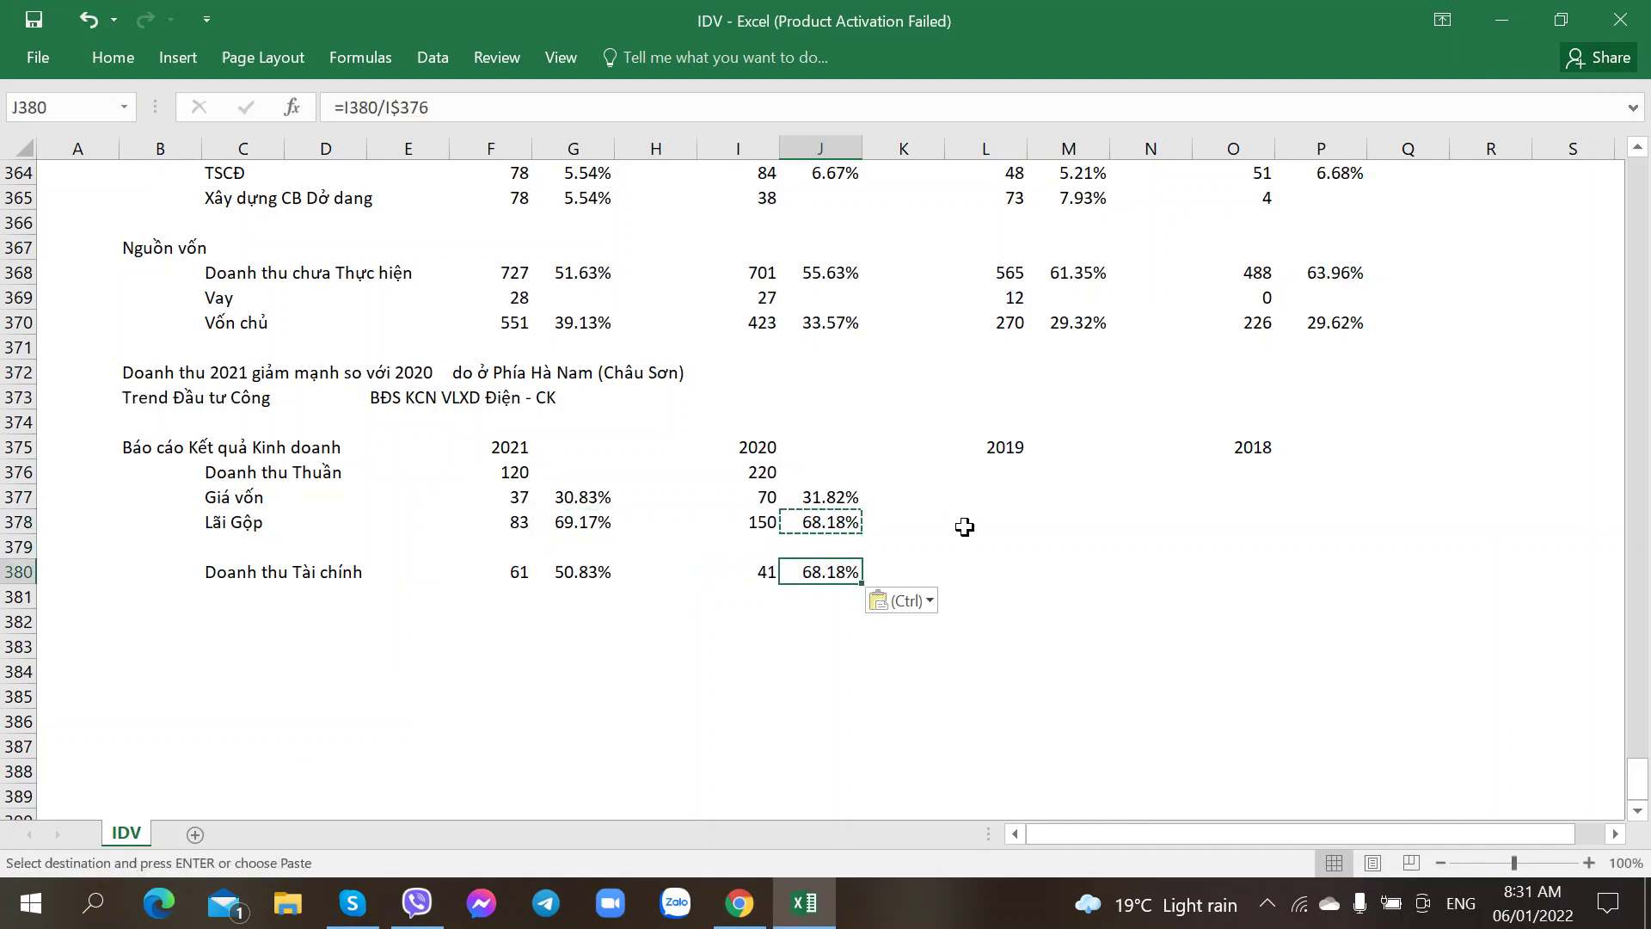
- Examine the breakdown of financial income in note 4 on page 39 of the consolidated report against the Doanh thu Tài chính row
{"action": "key", "text": "Down"}
{"action": "key", "text": "Left"}
{"action": "key", "text": "Left"}
{"action": "key", "text": "Left"}
{"action": "key", "text": "Left"}
{"action": "key", "text": "Up"}
{"action": "key", "text": "alt+Tab"}
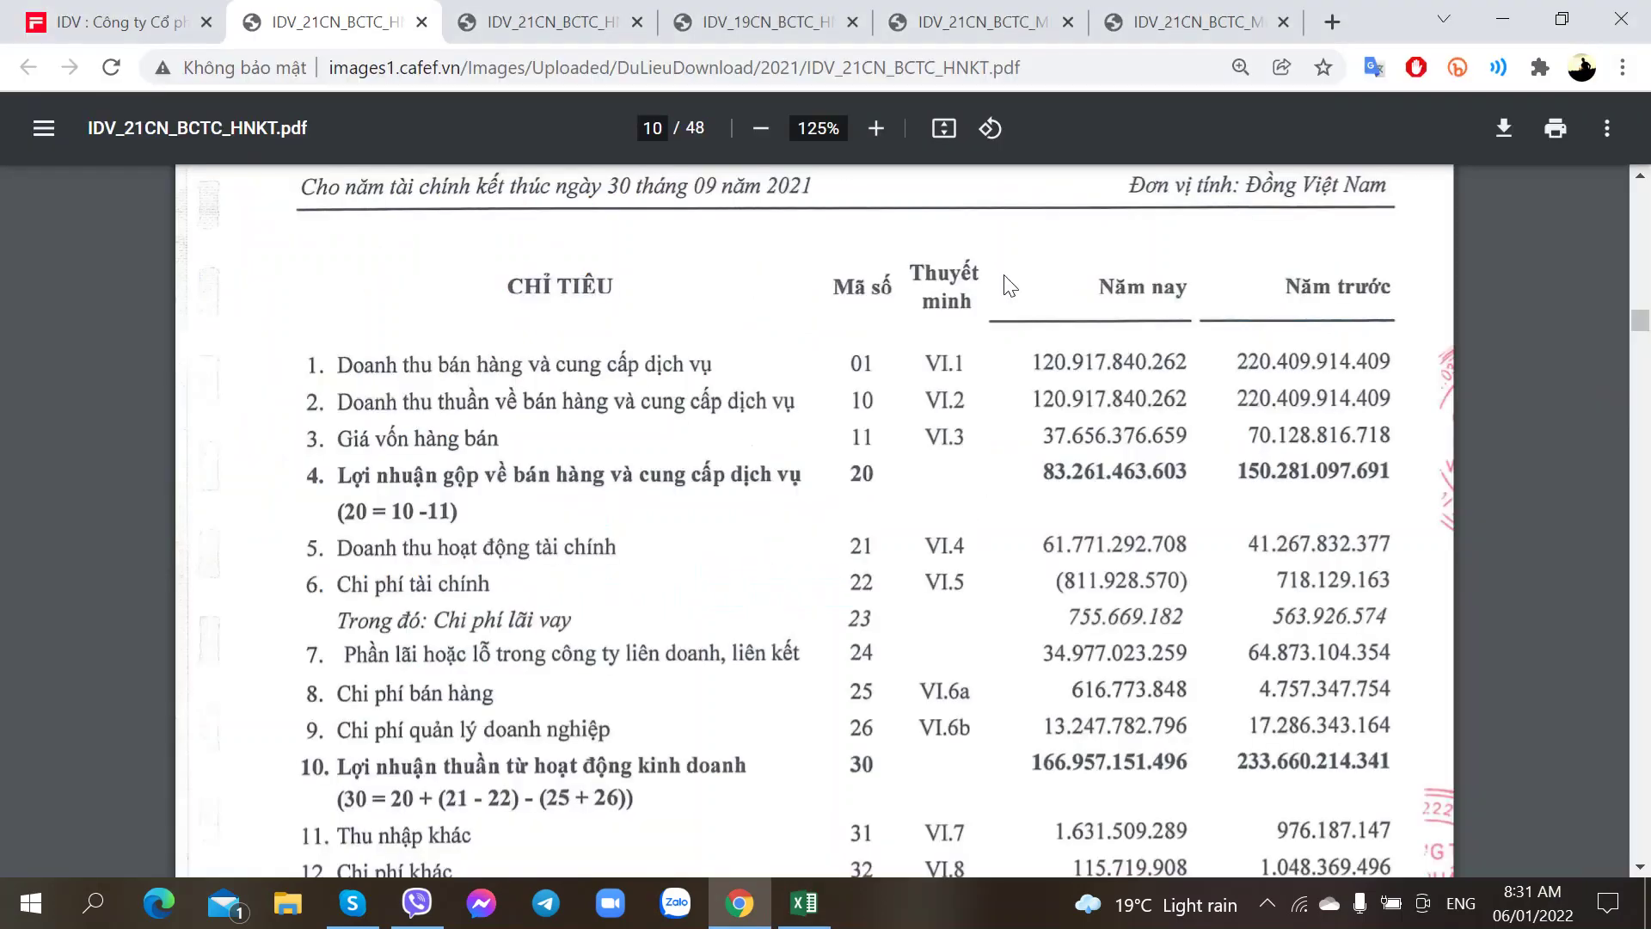
{"action": "left_click", "coordinate": [587, 10]}
{"action": "scroll", "coordinate": [548, 357], "scroll_direction": "down", "scroll_amount": 3}
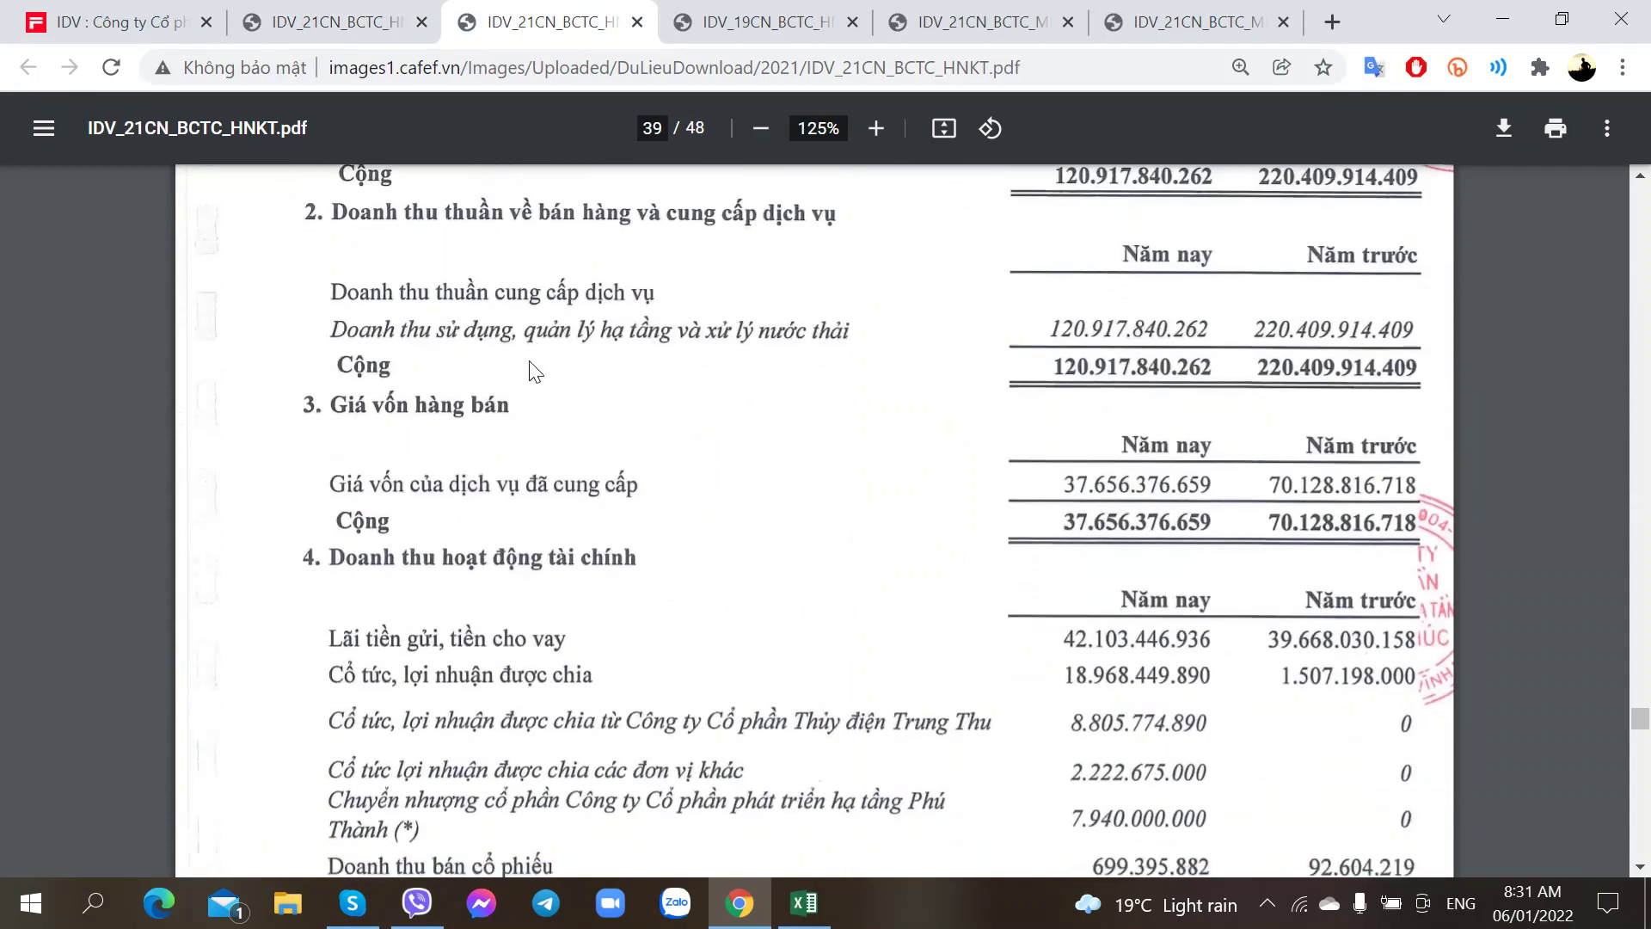
{"action": "scroll", "coordinate": [533, 371], "scroll_direction": "down", "scroll_amount": 3}
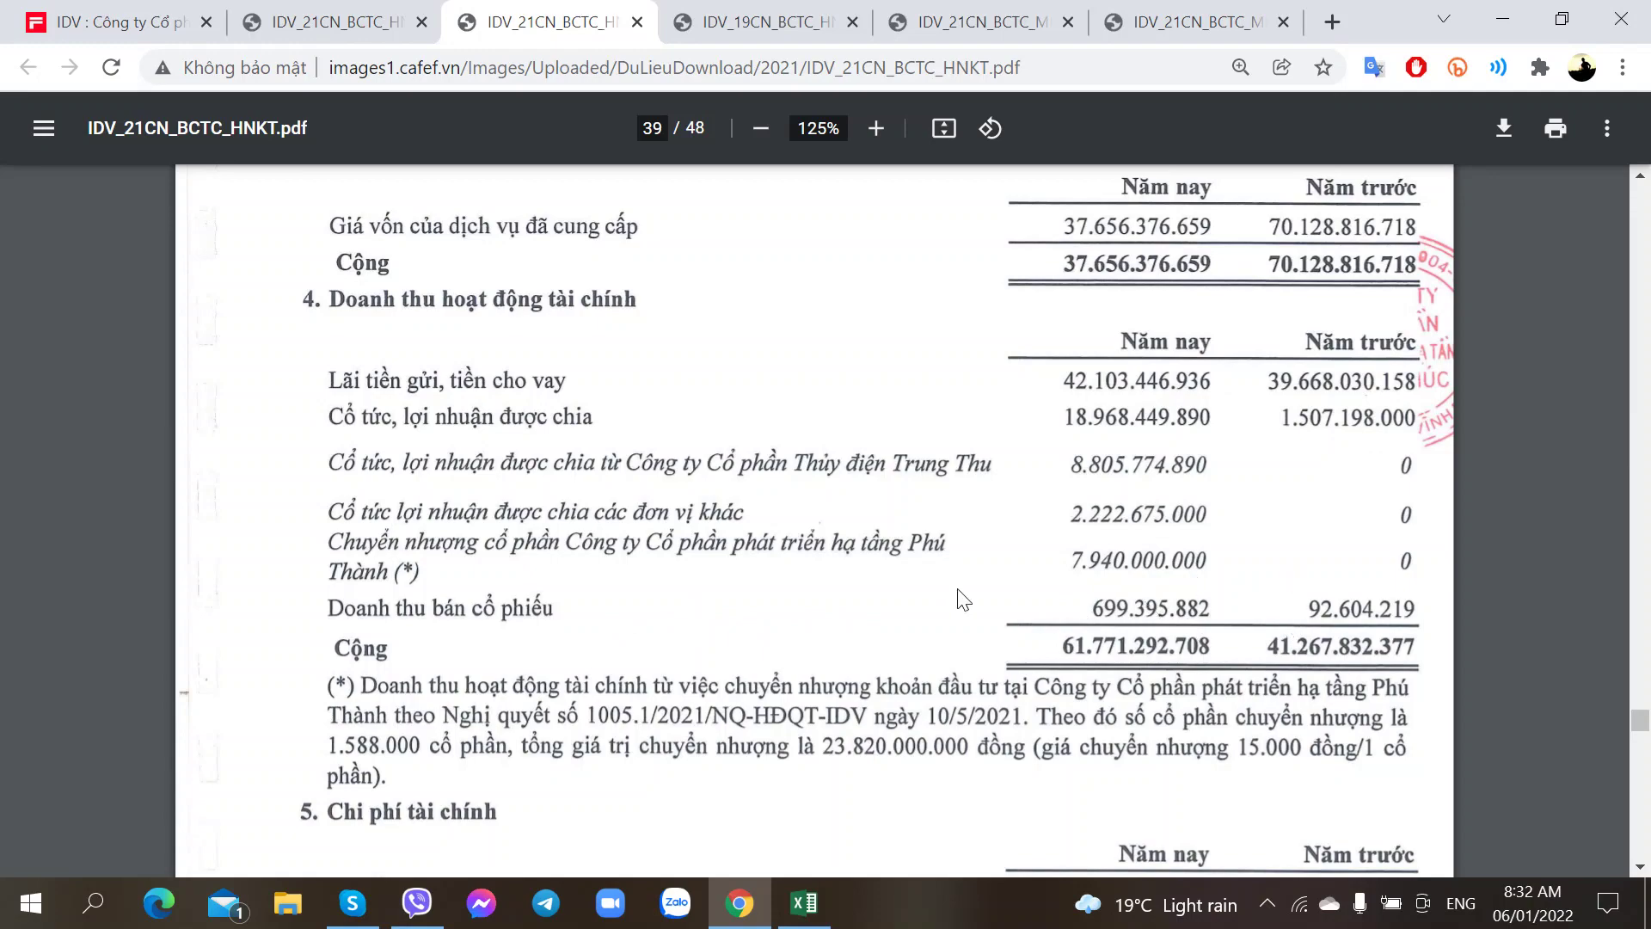
{"action": "scroll", "coordinate": [957, 593], "scroll_direction": "down", "scroll_amount": 5}
{"action": "scroll", "coordinate": [830, 557], "scroll_direction": "up", "scroll_amount": 3}
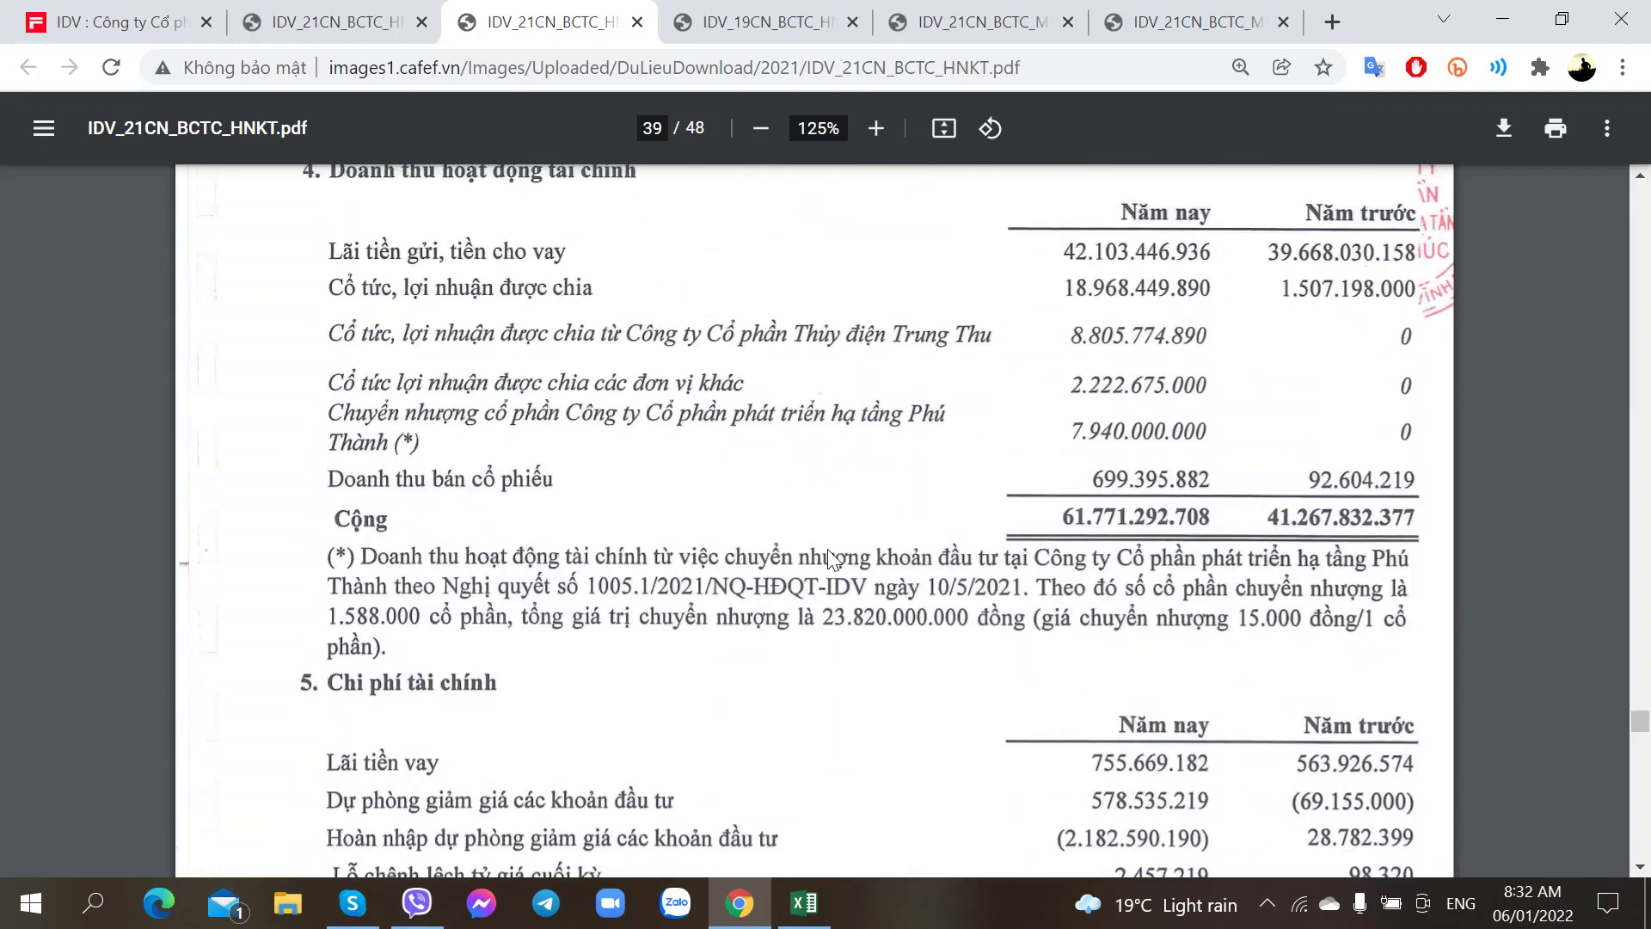
{"action": "key", "text": "alt+Tab"}
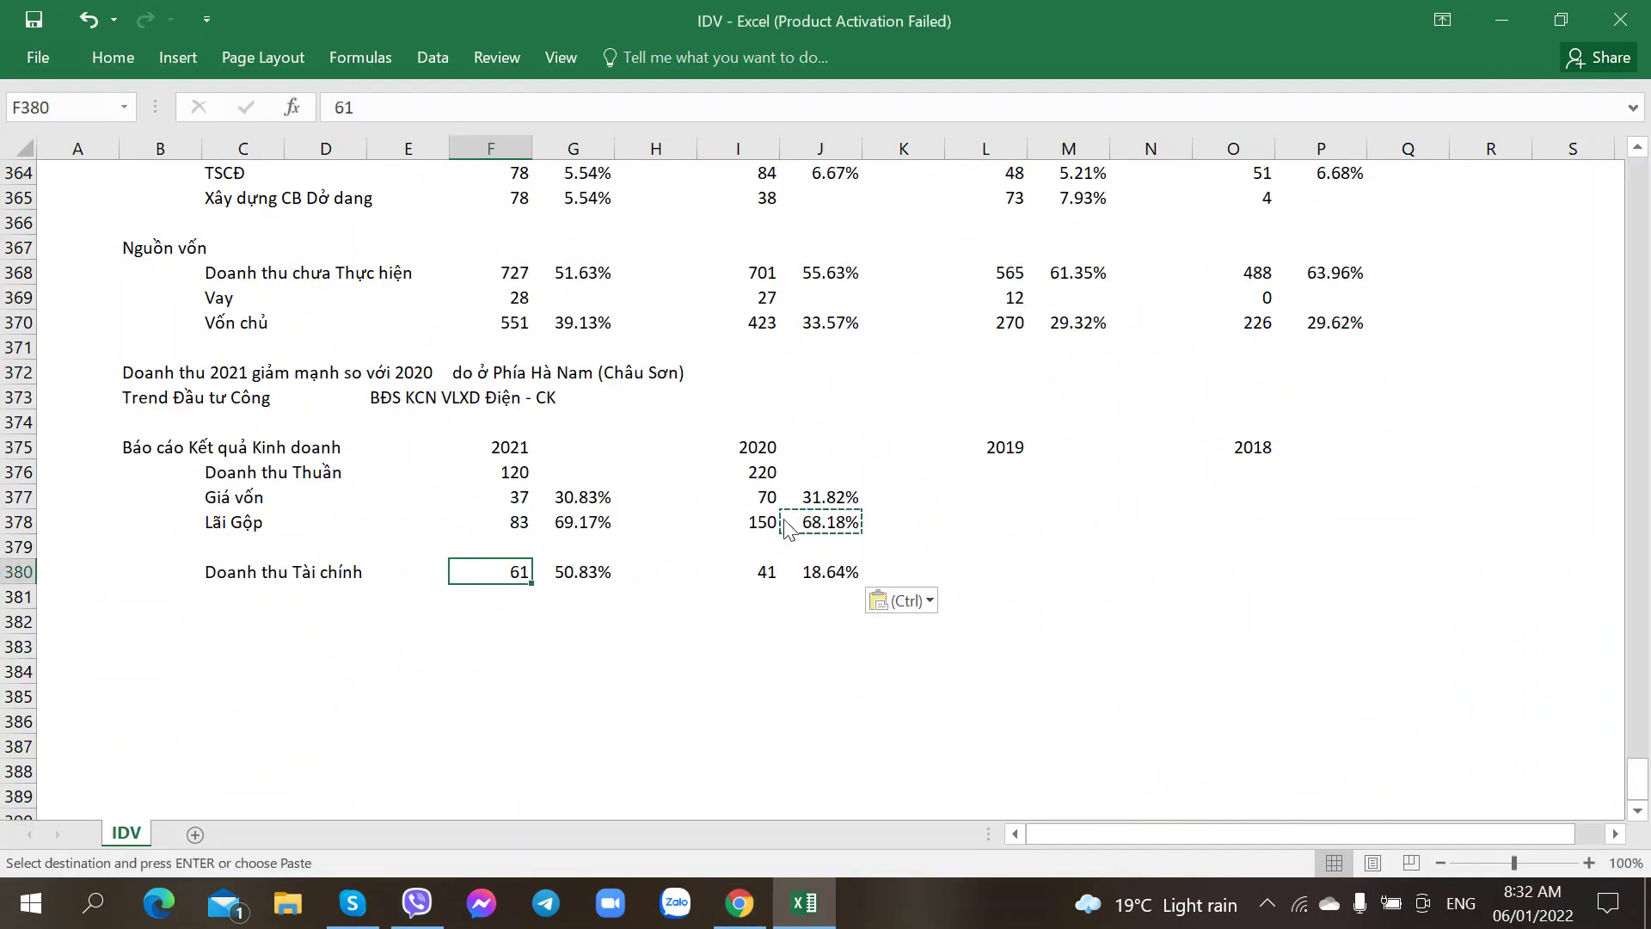
{"action": "key", "text": "alt+Tab"}
{"action": "key", "text": "alt+Tab"}
- Select C381 below Doanh thu Tài chính and bring up the income statement on page 10 of the consolidated report
{"action": "left_click", "coordinate": [211, 601]}
{"action": "key", "text": "alt+Tab"}
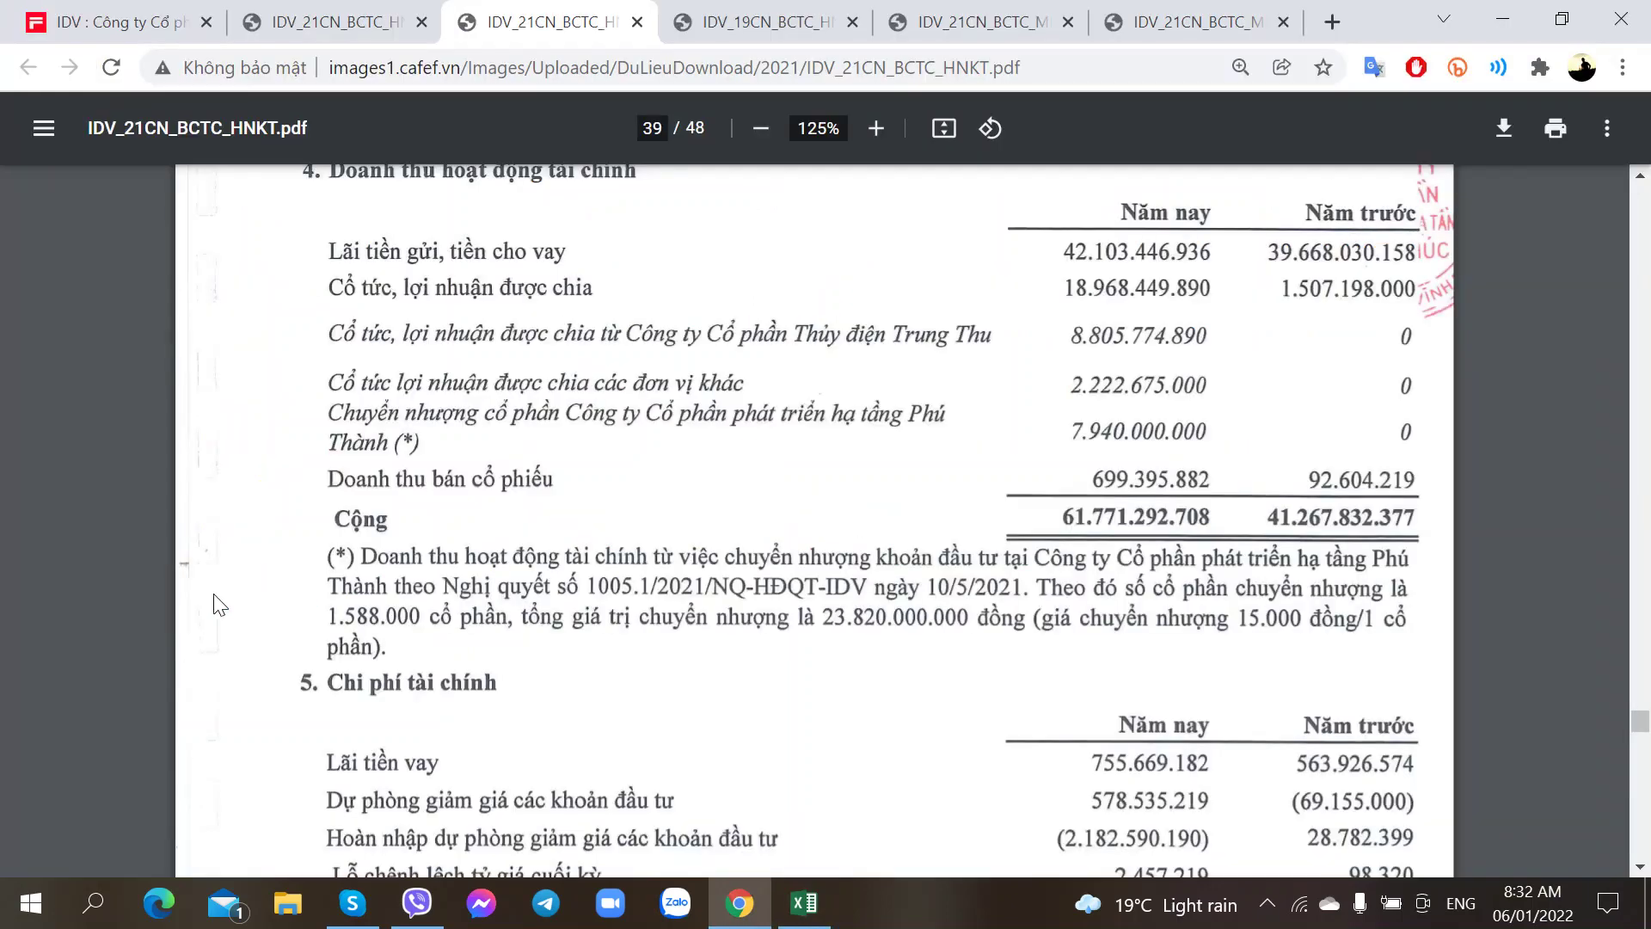
{"action": "key", "text": "alt+Tab"}
{"action": "key", "text": "alt+Tab"}
{"action": "key", "text": "alt+Tab"}
{"action": "key", "text": "alt+Tab"}
{"action": "key", "text": "alt+Tab"}
{"action": "key", "text": "alt+Tab"}
{"action": "key", "text": "alt+Tab"}
{"action": "key", "text": "alt+Tab"}
{"action": "key", "text": "alt+Tab"}
{"action": "key", "text": "alt+Tab"}
{"action": "left_click", "coordinate": [337, 12]}
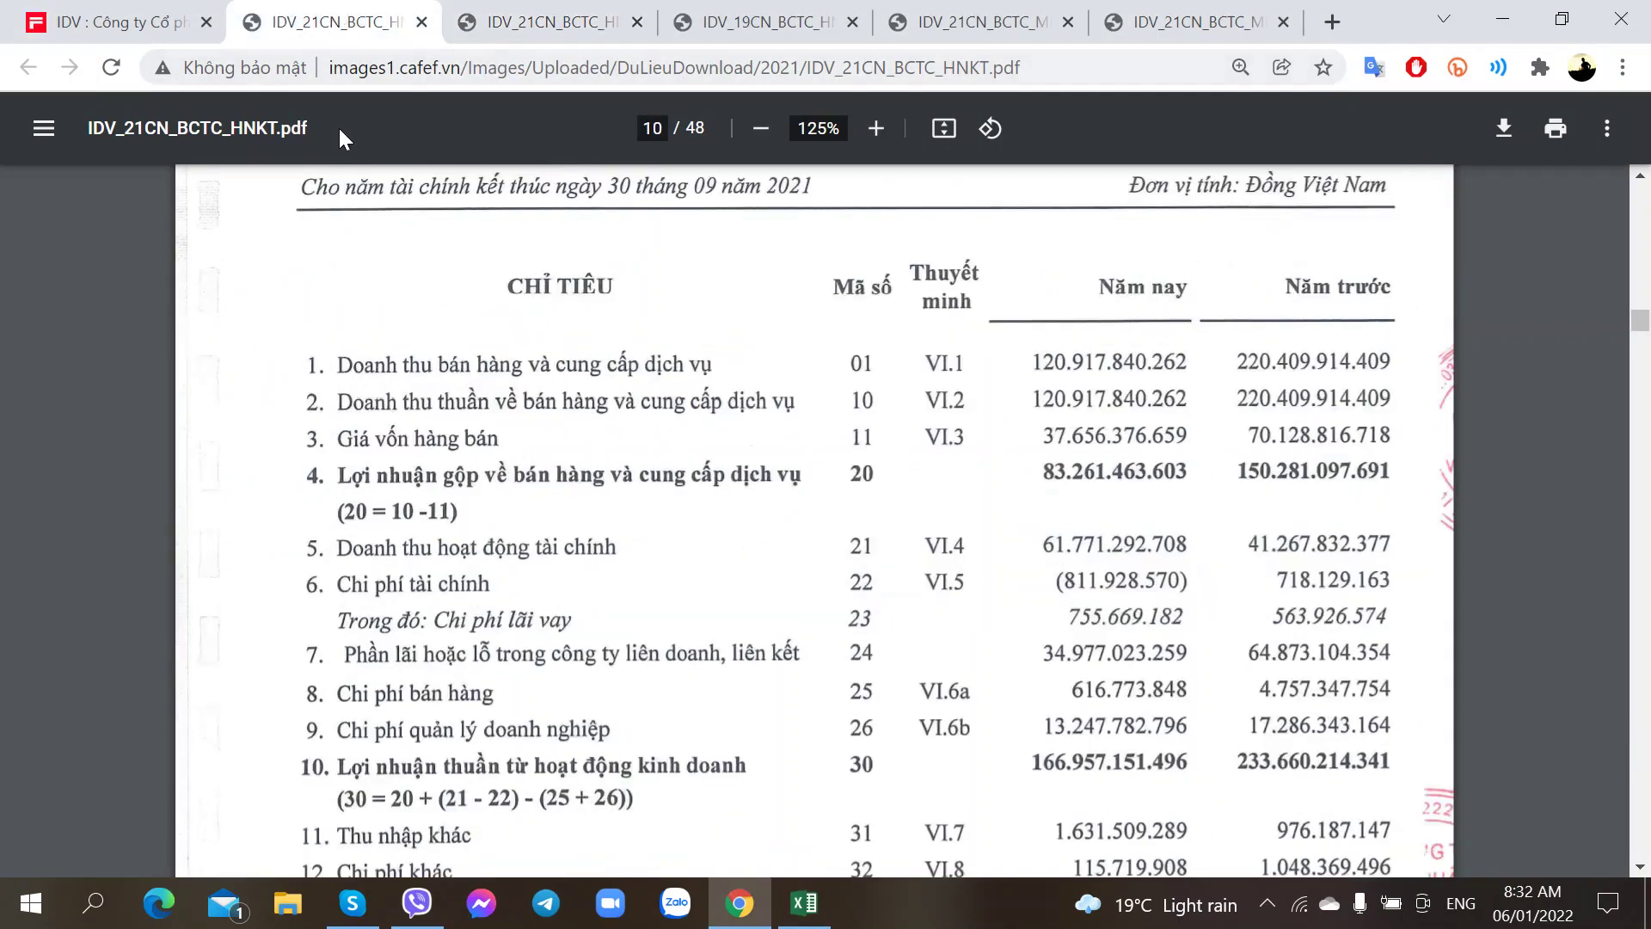
- Label the row below Doanh thu Tài chính "Chi phí Tài chính" in C381
{"action": "key", "text": "alt+Tab"}
{"action": "type", "text": "Ci ph"}
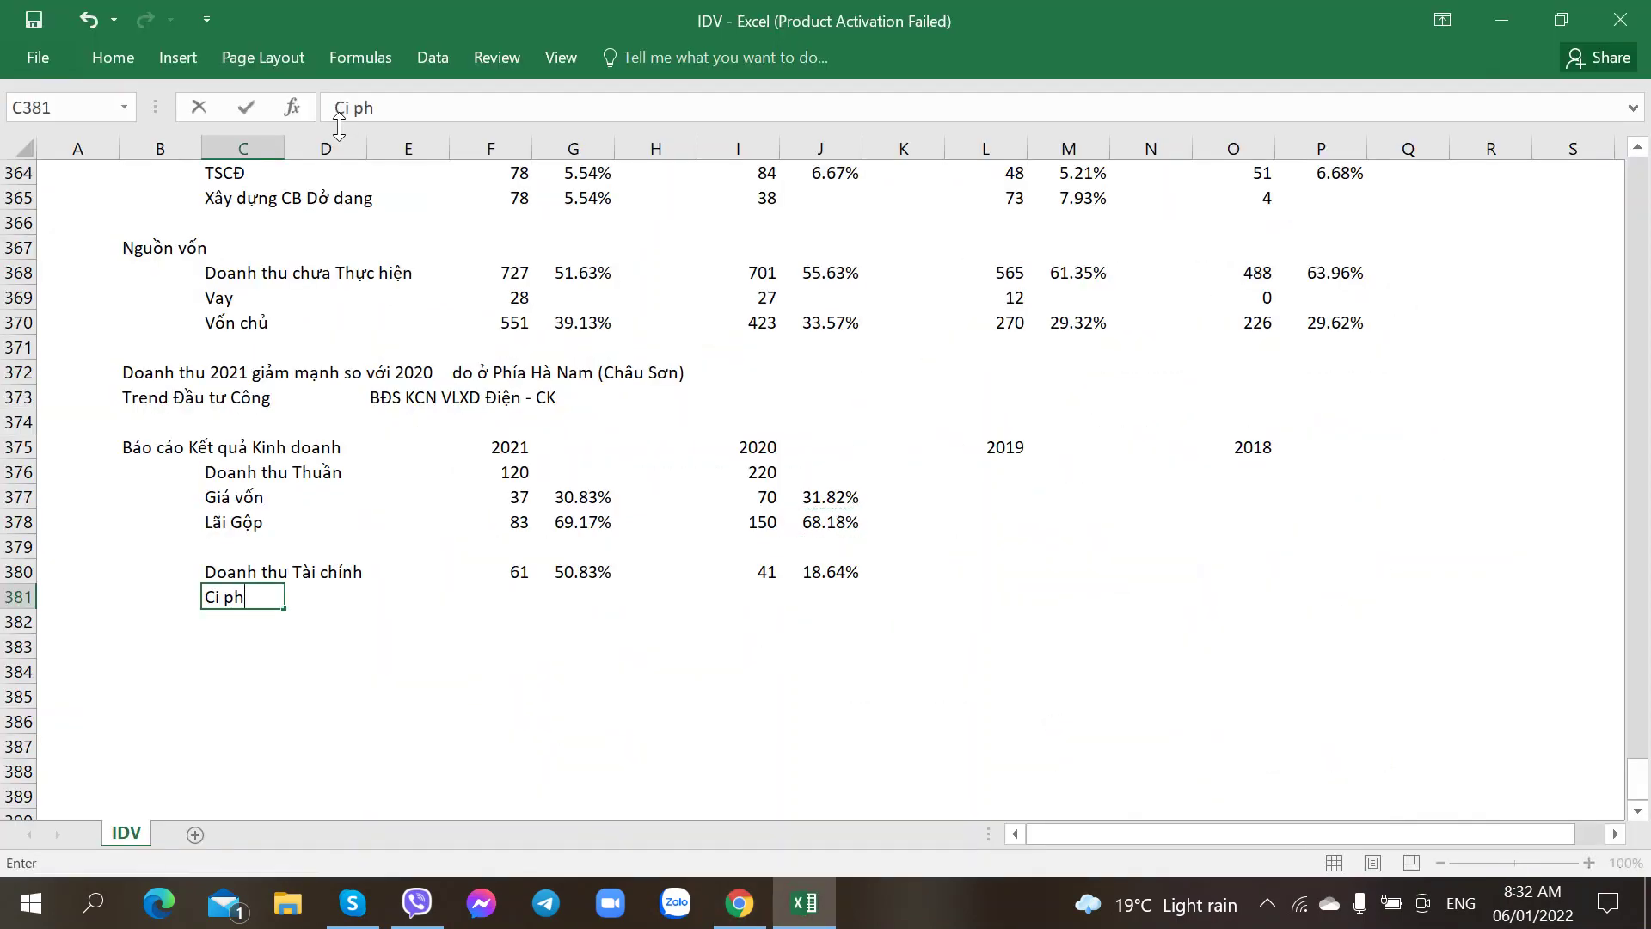
{"action": "key", "text": "BackSpace"}
{"action": "key", "text": "BackSpace"}
{"action": "key", "text": "BackSpace"}
{"action": "key", "text": "BackSpace"}
{"action": "type", "text": "hi phi Taài chính"}
- Enter 0 as the 2021 Chi phí Tài chính in F381 after consulting the consolidated report
{"action": "key", "text": "Right"}
{"action": "key", "text": "Right"}
{"action": "key", "text": "Right"}
{"action": "key", "text": "Right"}
{"action": "key", "text": "Left"}
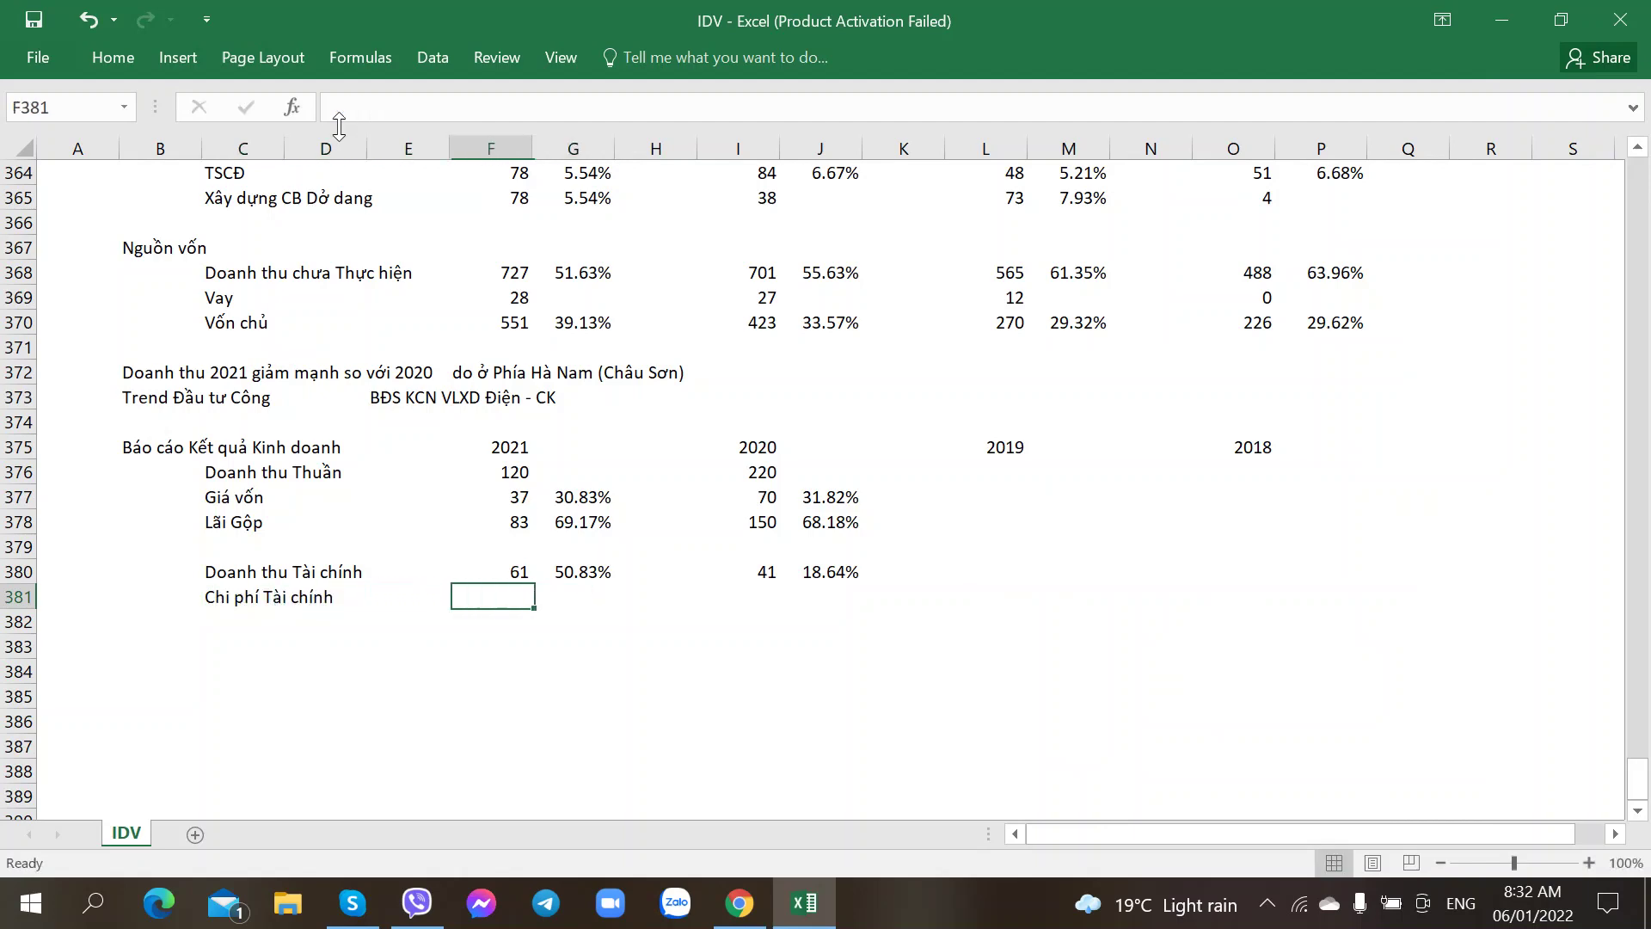
{"action": "key", "text": "alt+Tab"}
{"action": "key", "text": "alt+Tab"}
{"action": "type", "text": "0"}
{"action": "key", "text": "Right"}
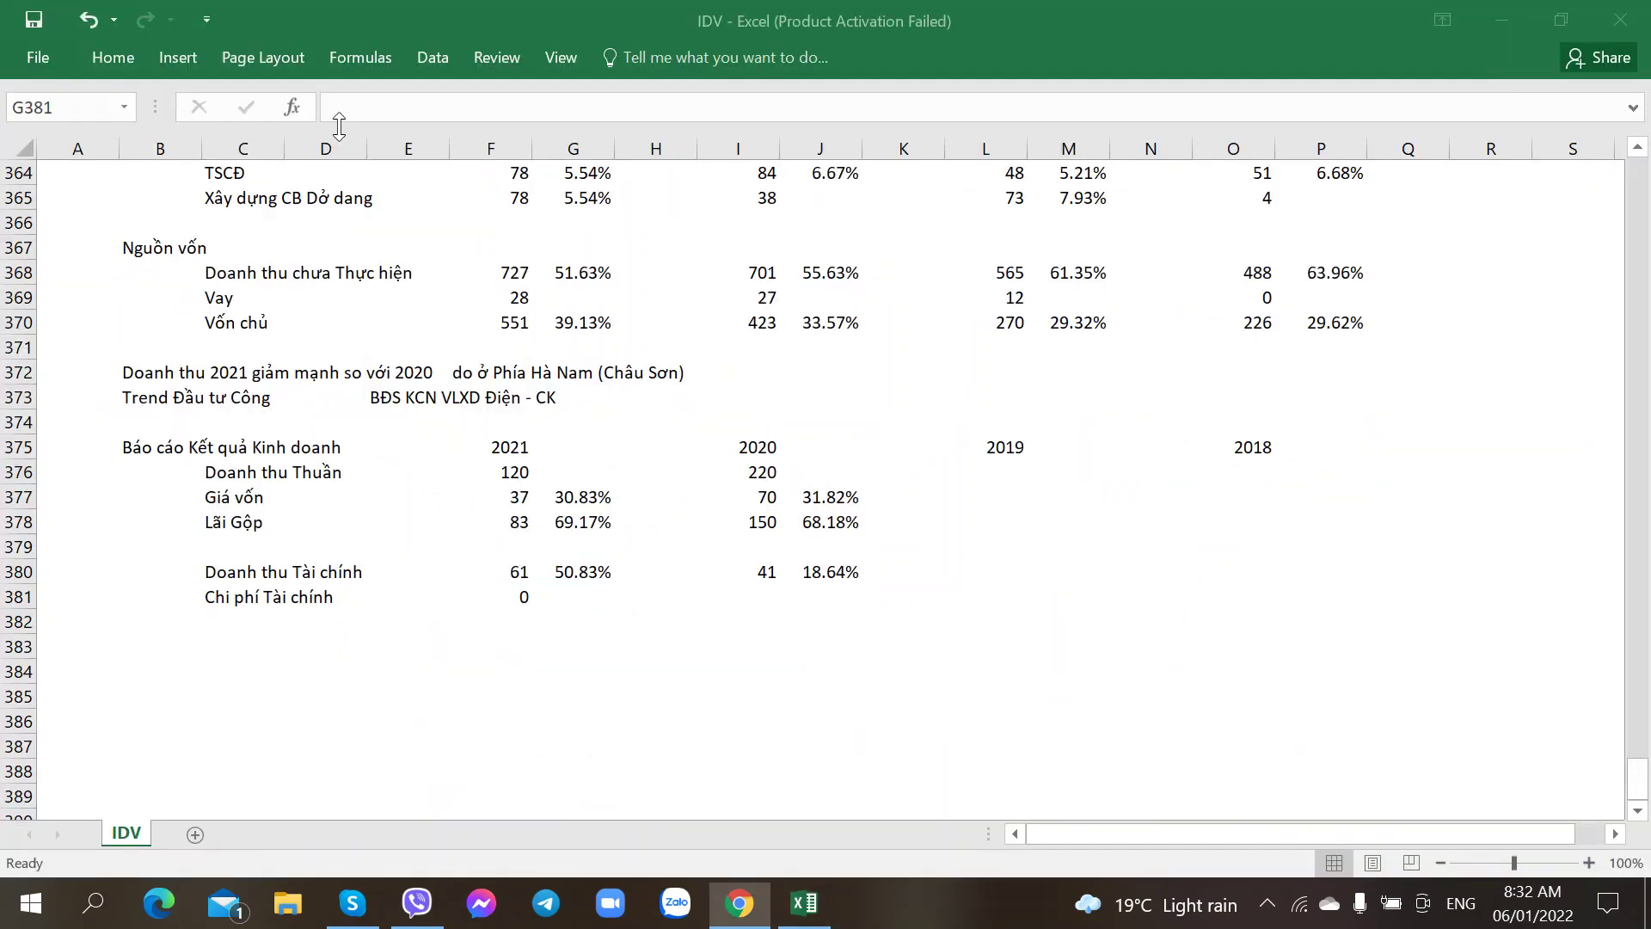
- Enter 0 as the 2020 Chi phí Tài chính in I381 after consulting the consolidated report
{"action": "key", "text": "Right"}
{"action": "key", "text": "Right"}
{"action": "key", "text": "alt+Tab"}
{"action": "key", "text": "alt+Tab"}
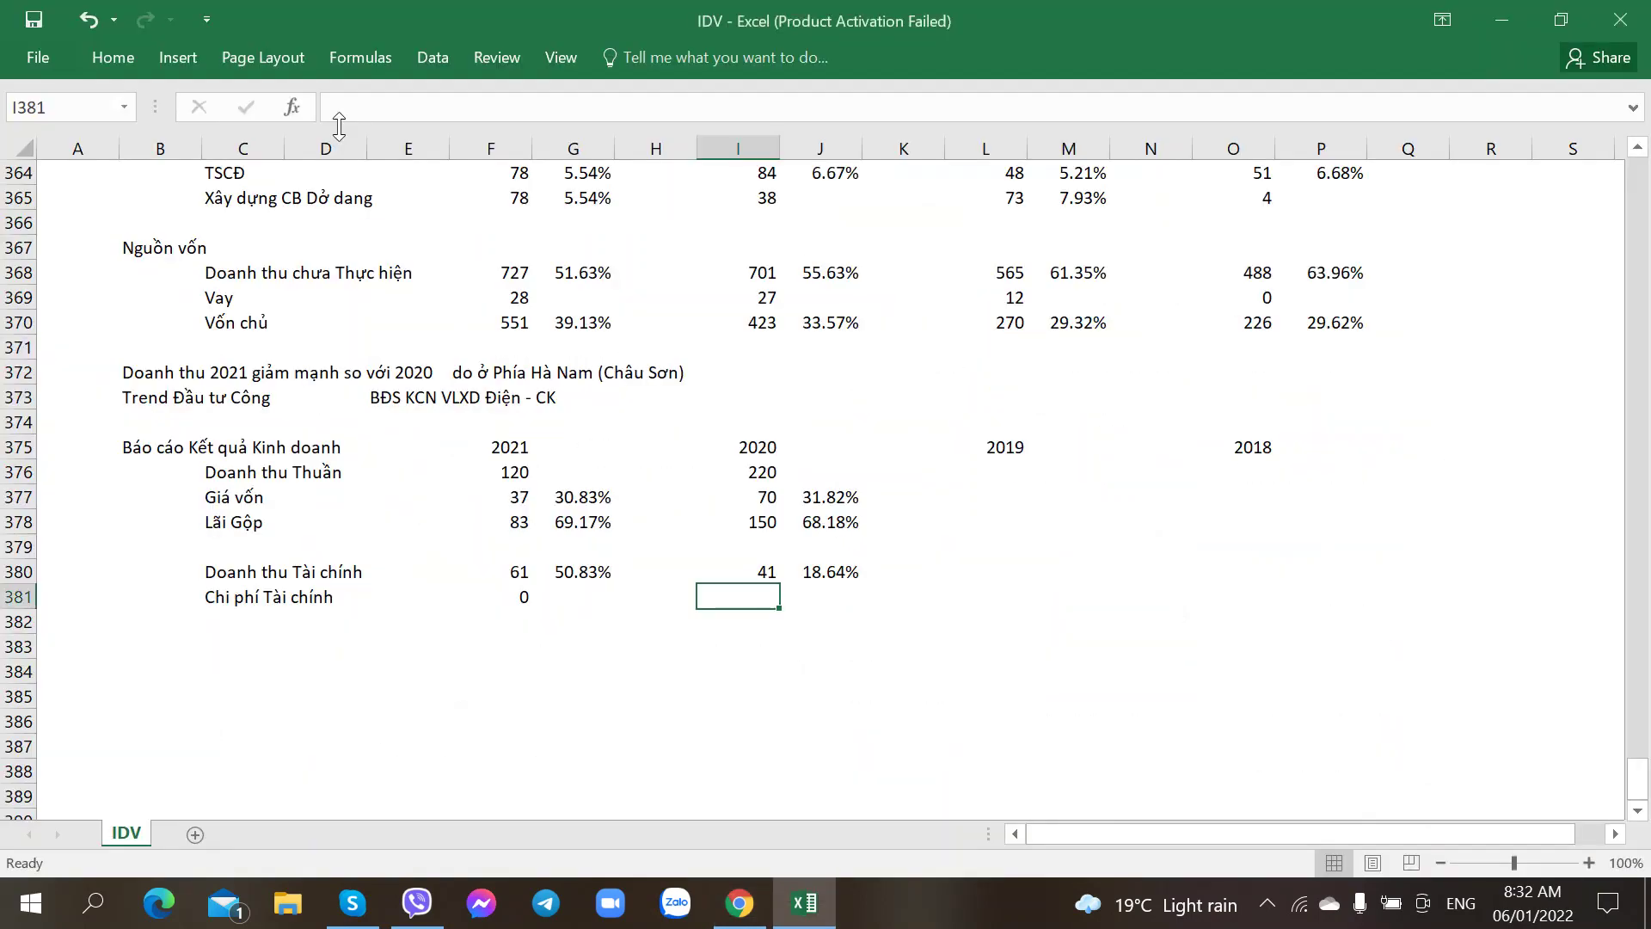
{"action": "type", "text": "0"}
{"action": "key", "text": "Return"}
- Label the row below Chi phí Tài chính "Lãi Công ty Liên kết" in C382
{"action": "key", "text": "Home"}
{"action": "key", "text": "Right"}
{"action": "key", "text": "Right"}
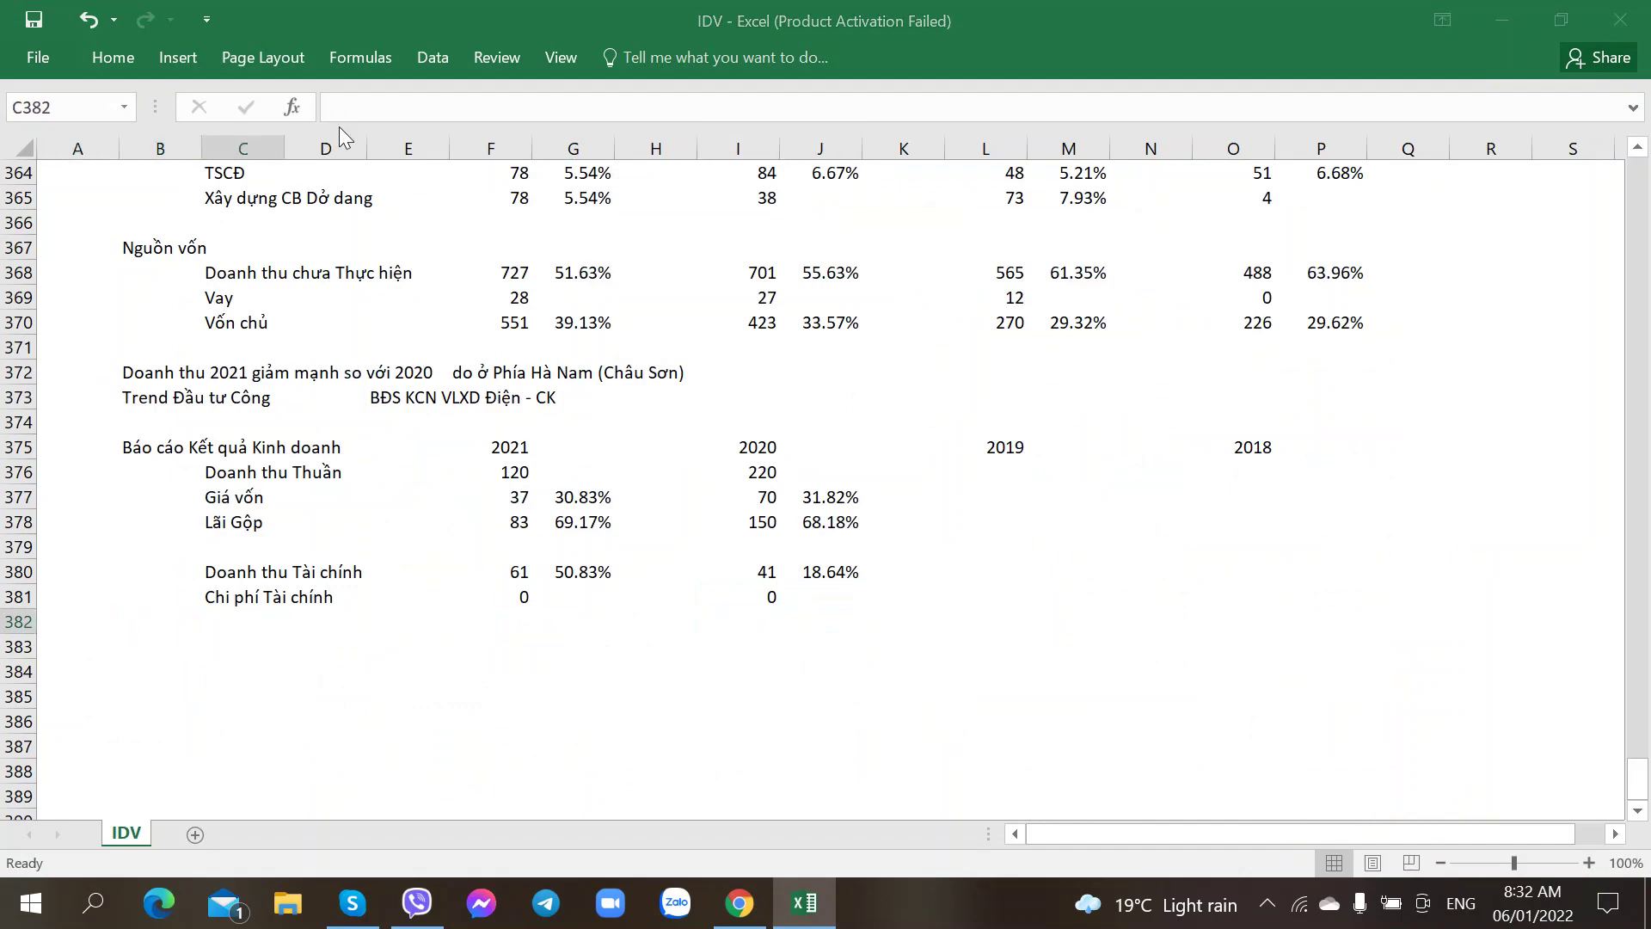
{"action": "key", "text": "alt+Tab"}
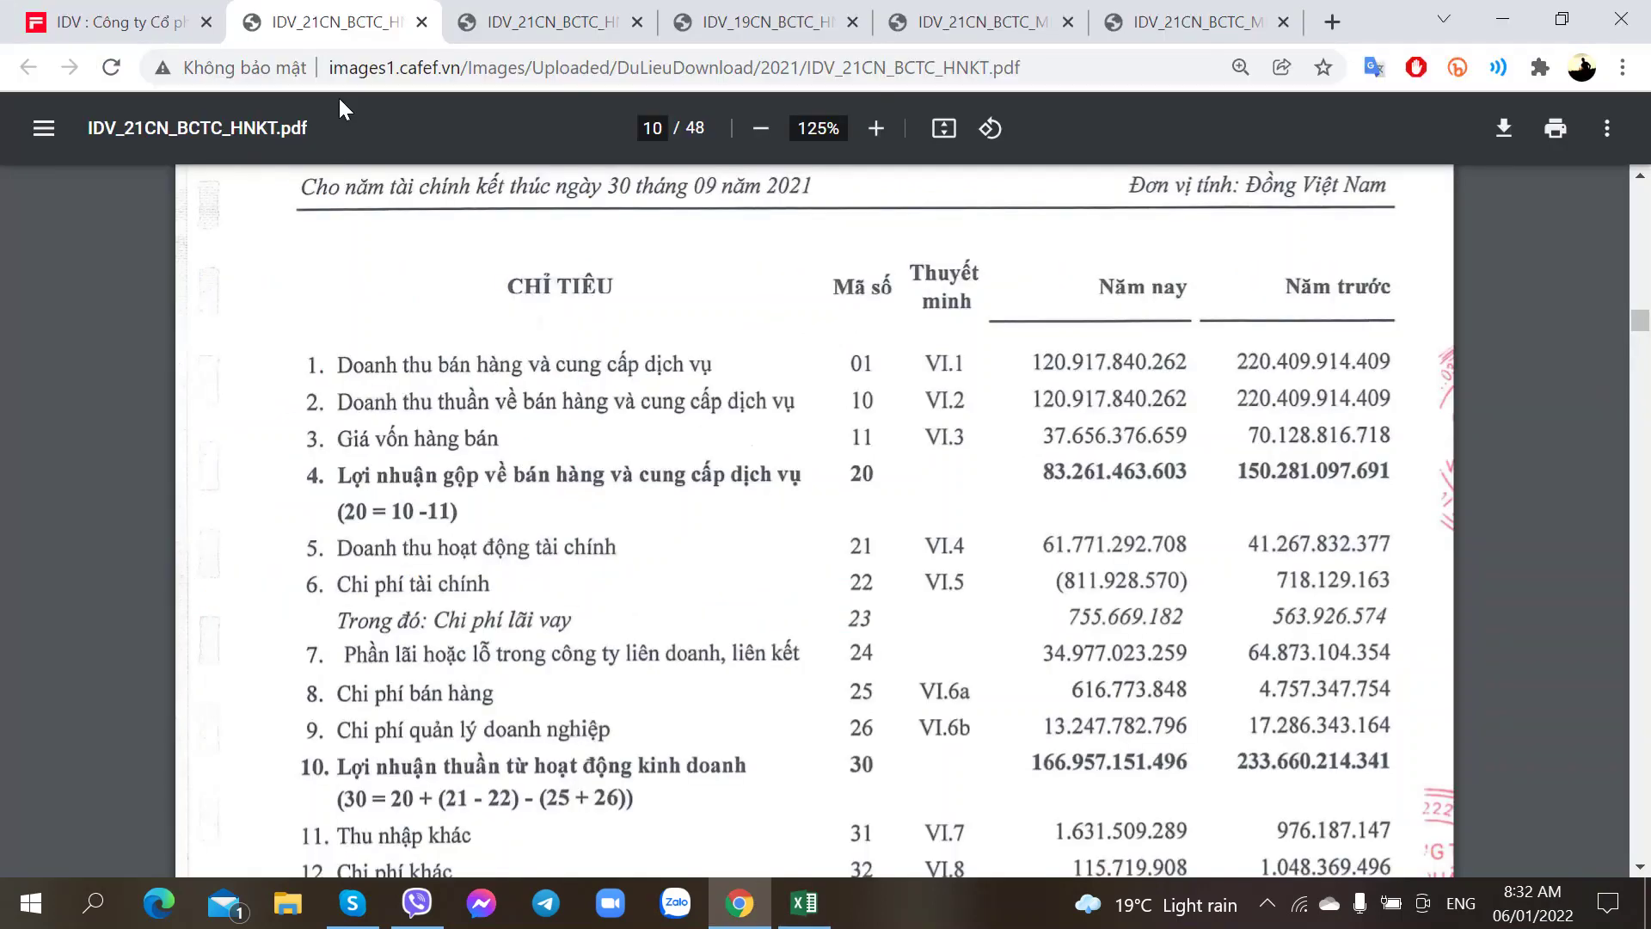
{"action": "key", "text": "alt+Tab"}
{"action": "type", "text": "Lã"}
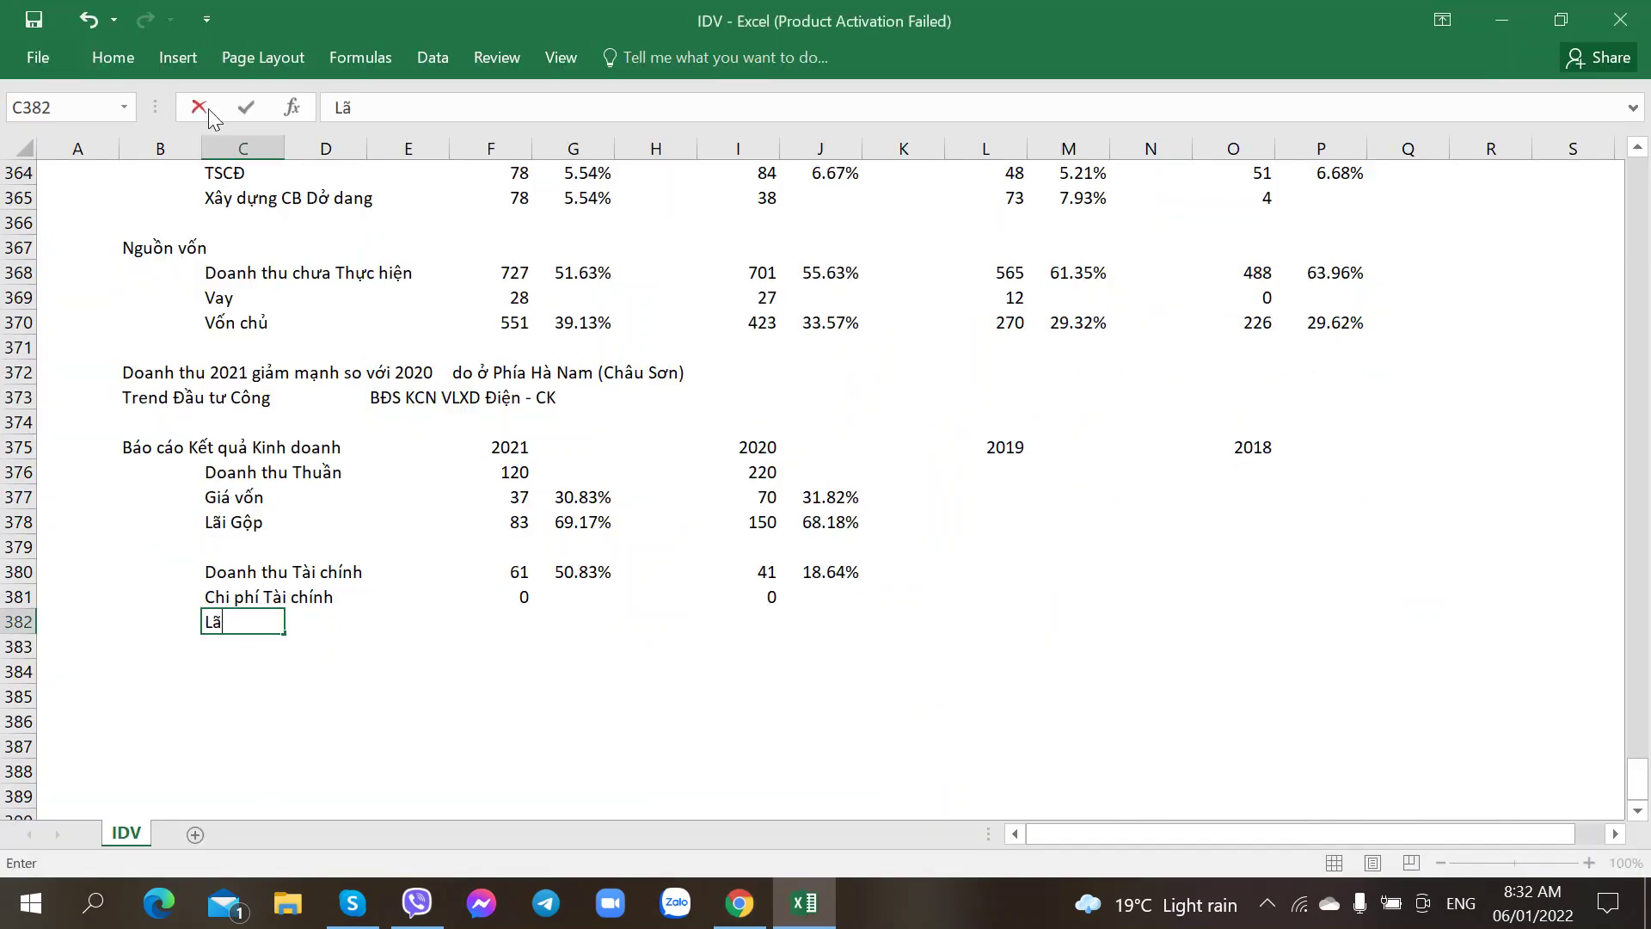
{"action": "type", "text": "i Cong ty L"}
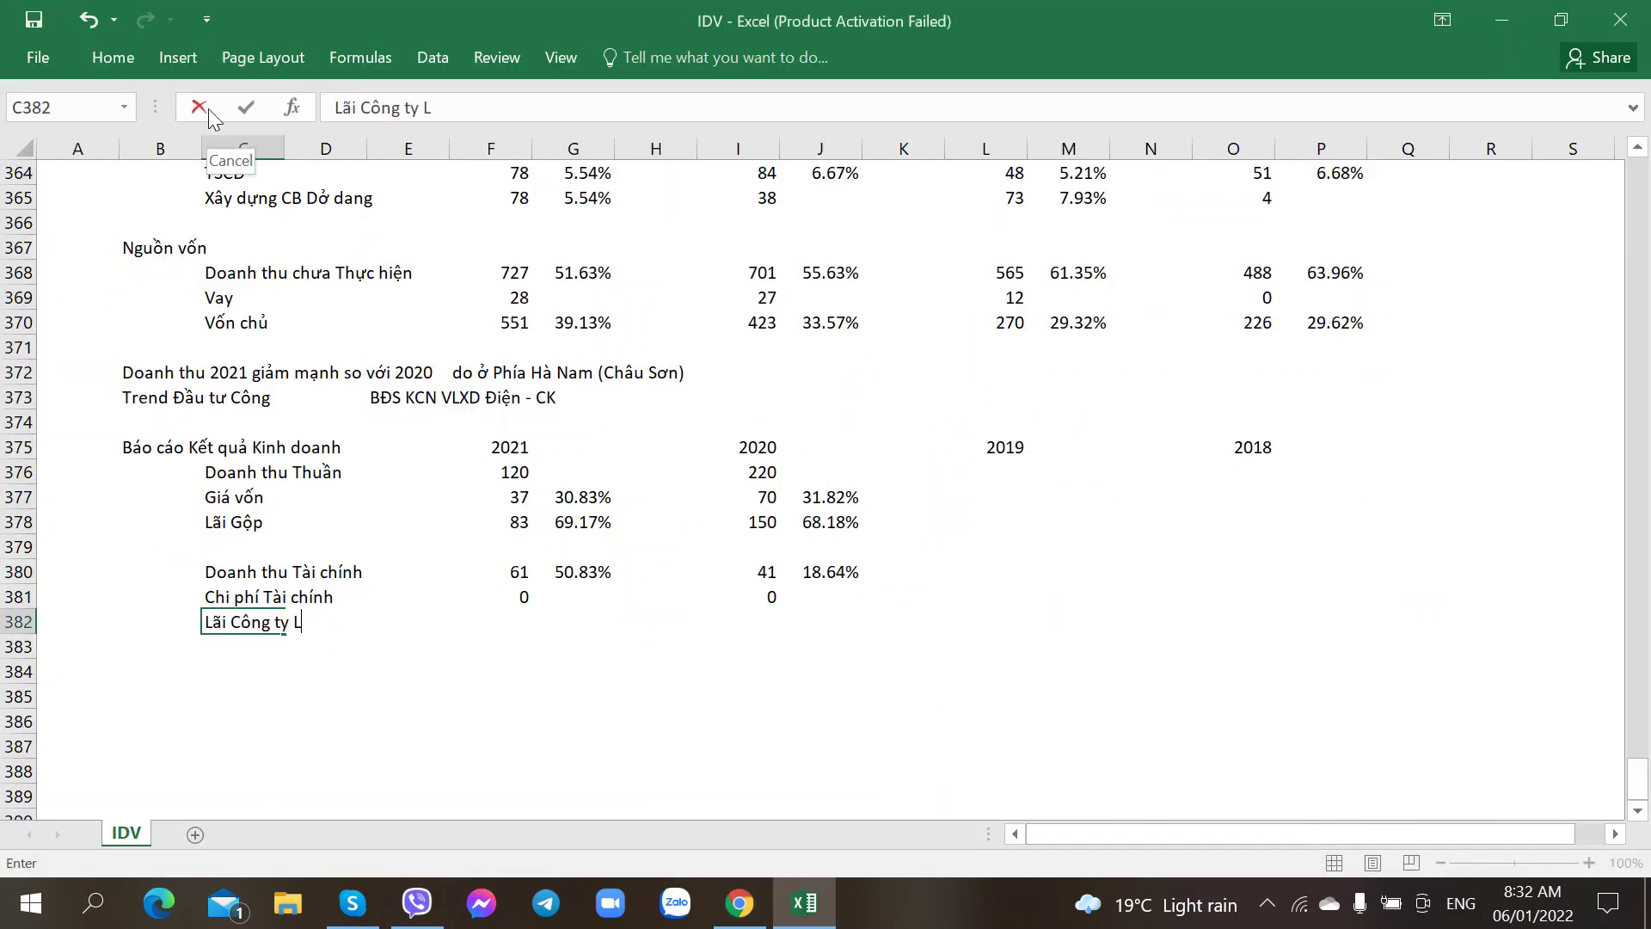
{"action": "type", "text": "iên kết"}
- Enter Lãi Công ty Liên kết from the consolidated report as 34 for 2021 in F382 and 64 for 2020 in I382
{"action": "key", "text": "Tab"}
{"action": "key", "text": "Tab"}
{"action": "key", "text": "Tab"}
{"action": "key", "text": "alt+Tab"}
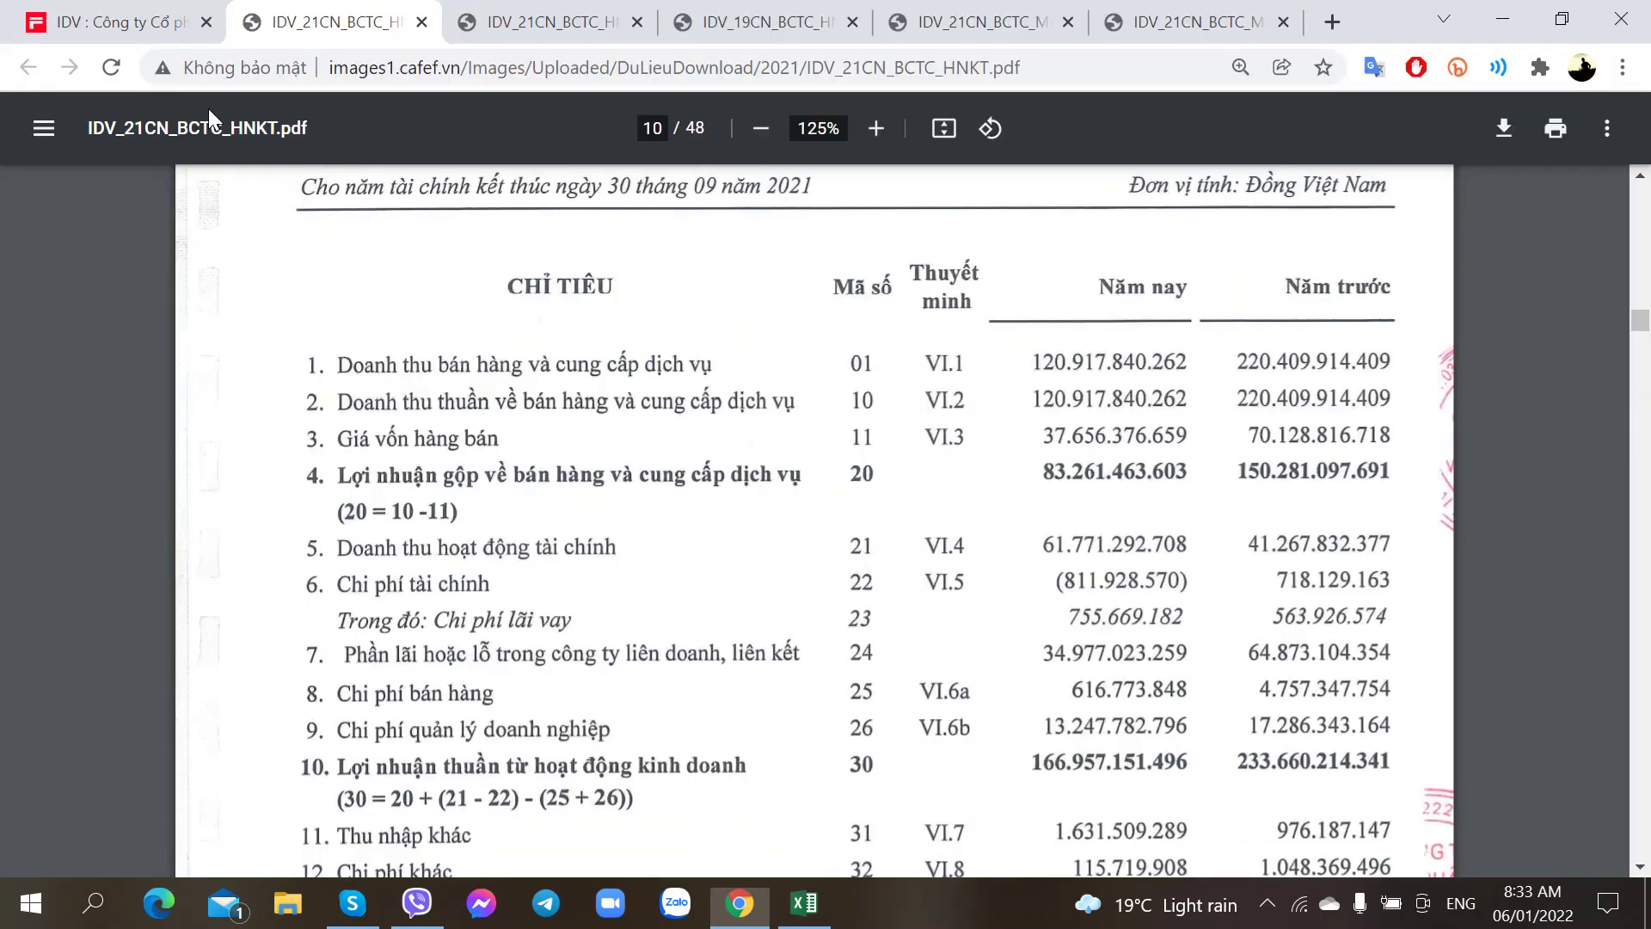
{"action": "key", "text": "alt+Tab"}
{"action": "type", "text": "34"}
{"action": "key", "text": "Tab"}
{"action": "key", "text": "Tab"}
{"action": "key", "text": "Tab"}
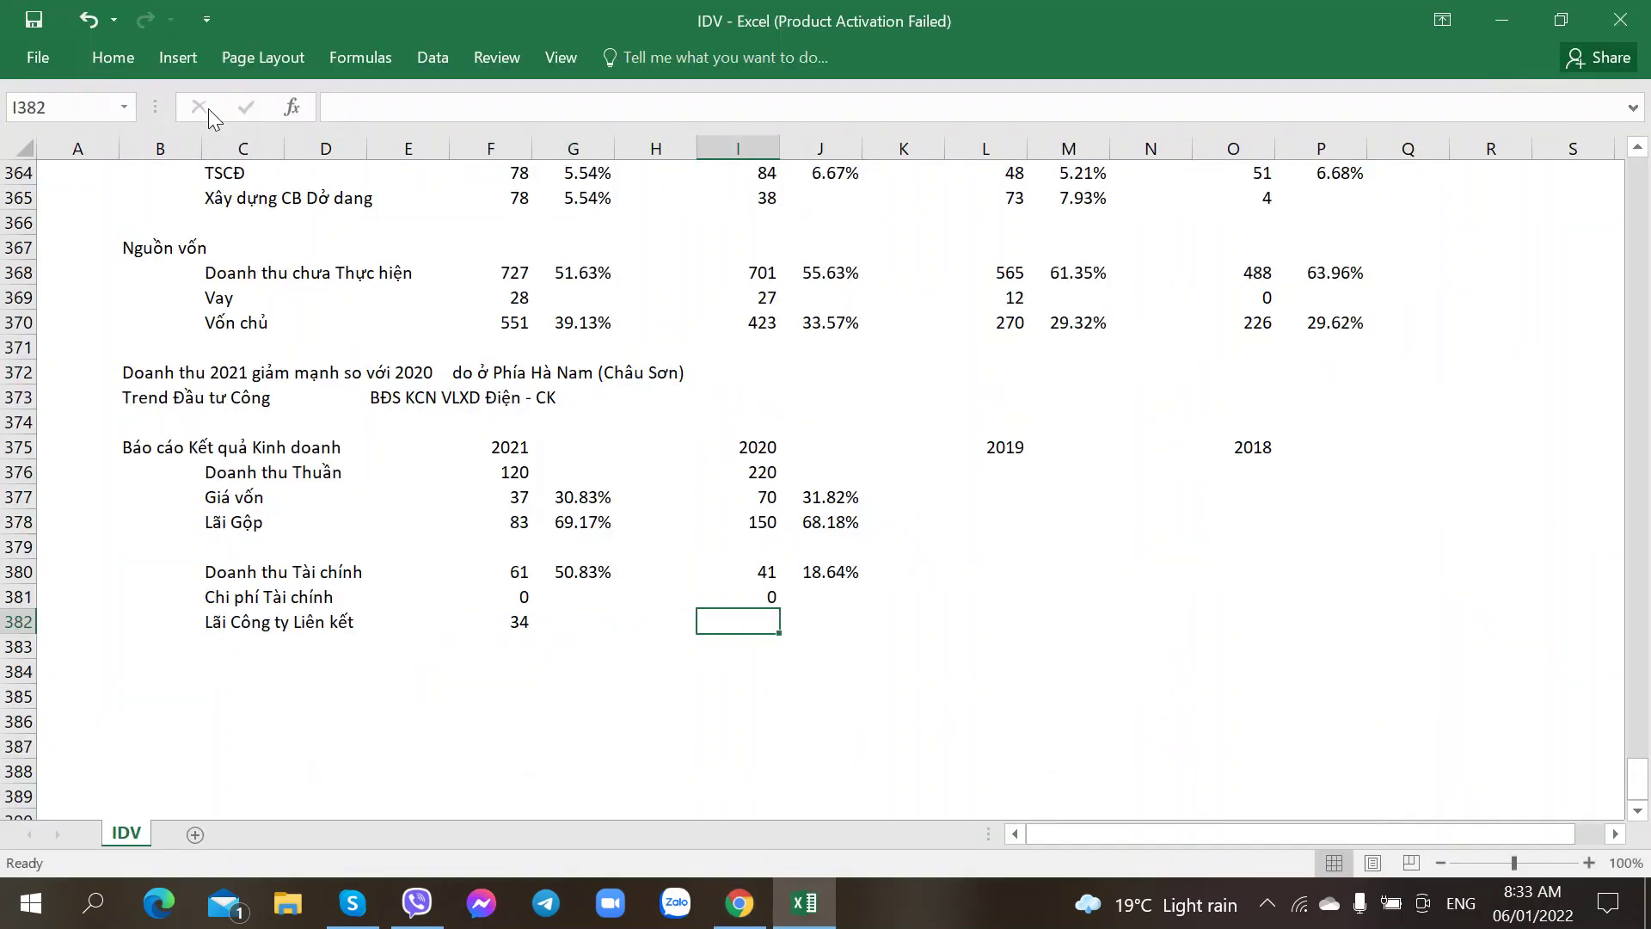
{"action": "type", "text": "64"}
{"action": "key", "text": "Tab"}
- Examine the consolidated report's notes on financial income, financial expenses, and selling and administrative expenses
{"action": "key", "text": "alt+Tab"}
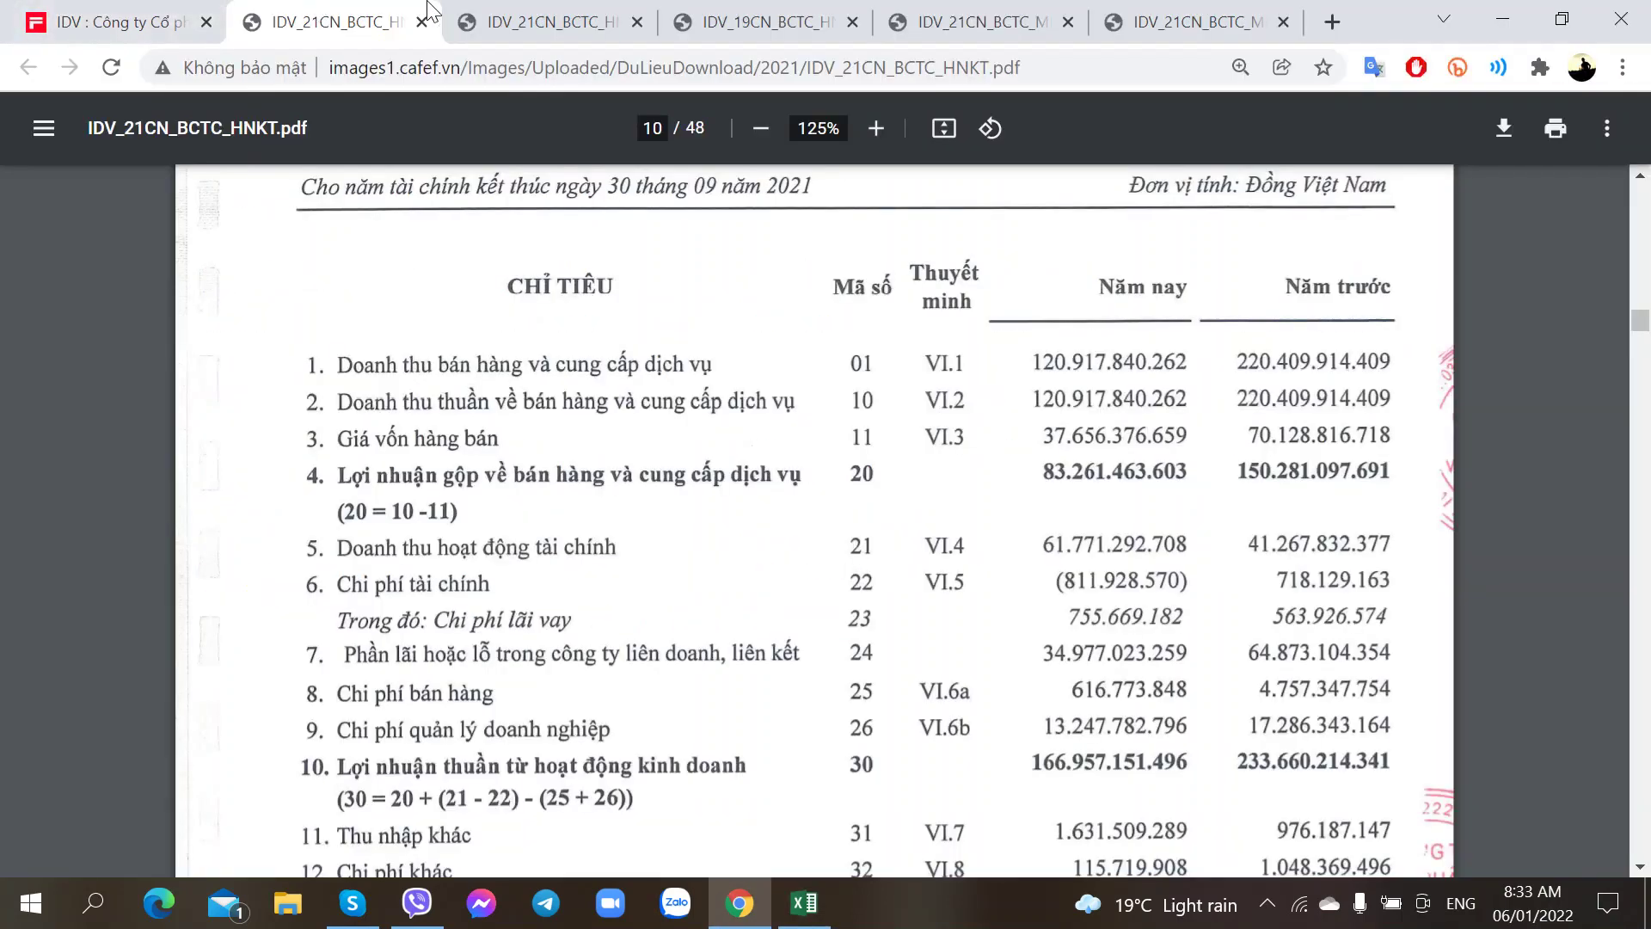
{"action": "left_click", "coordinate": [516, 22]}
{"action": "scroll", "coordinate": [343, 354], "scroll_direction": "down", "scroll_amount": 3}
{"action": "scroll", "coordinate": [341, 353], "scroll_direction": "up", "scroll_amount": 3}
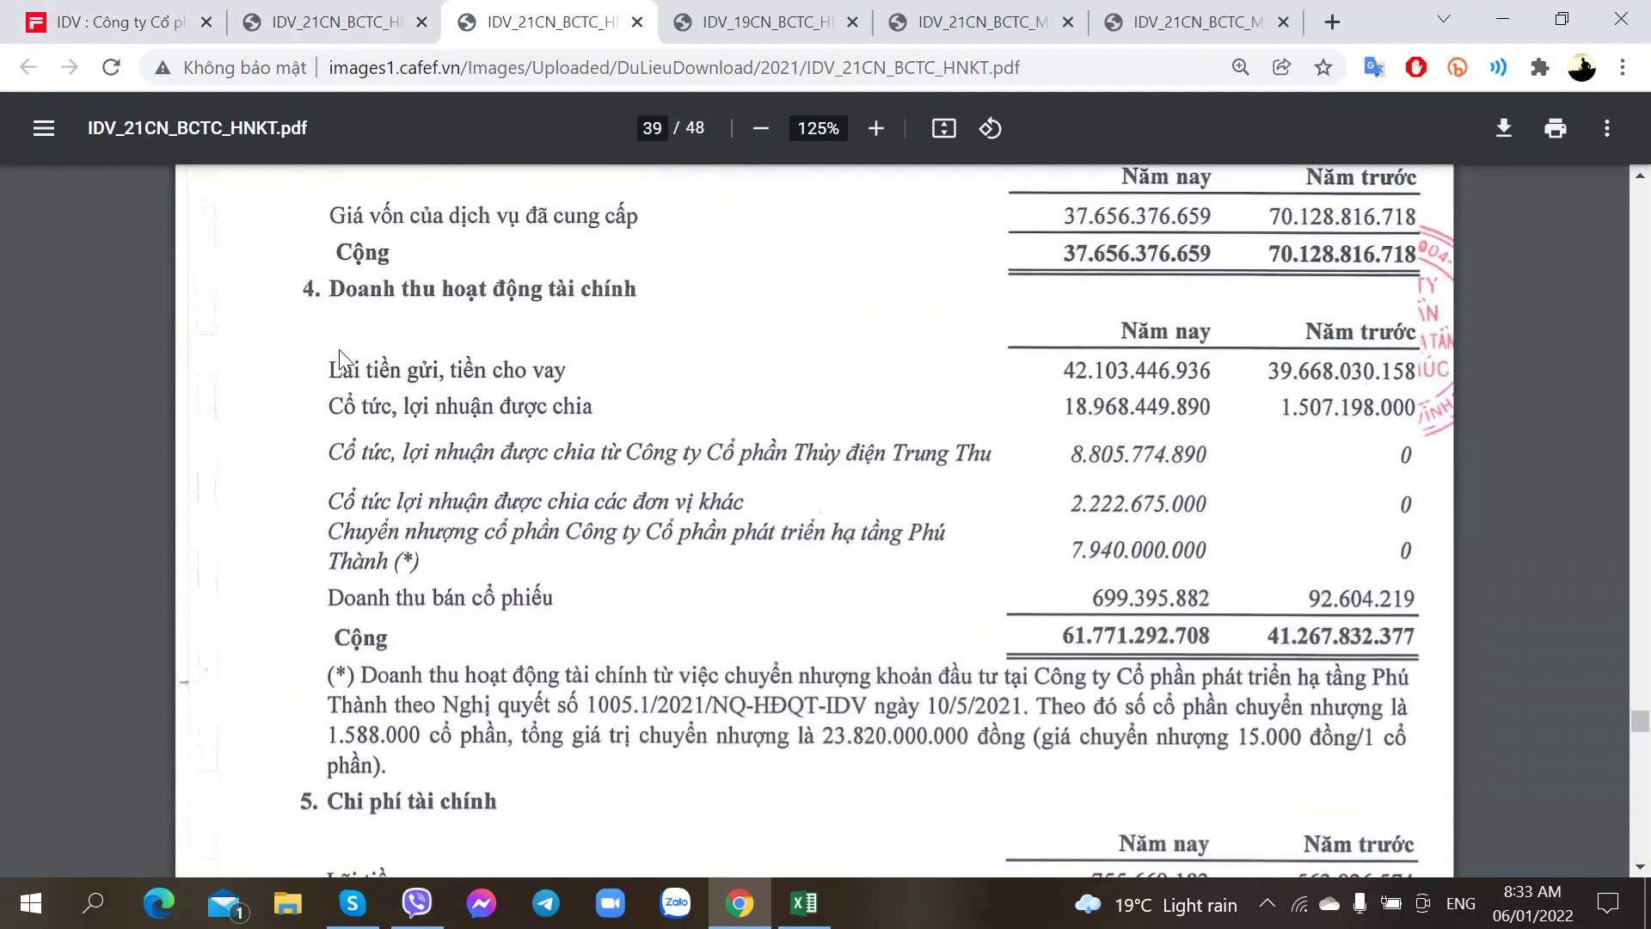
{"action": "scroll", "coordinate": [344, 359], "scroll_direction": "down", "scroll_amount": 6}
{"action": "scroll", "coordinate": [342, 359], "scroll_direction": "up", "scroll_amount": 1}
{"action": "scroll", "coordinate": [342, 360], "scroll_direction": "down", "scroll_amount": 10}
{"action": "scroll", "coordinate": [340, 361], "scroll_direction": "up", "scroll_amount": 3}
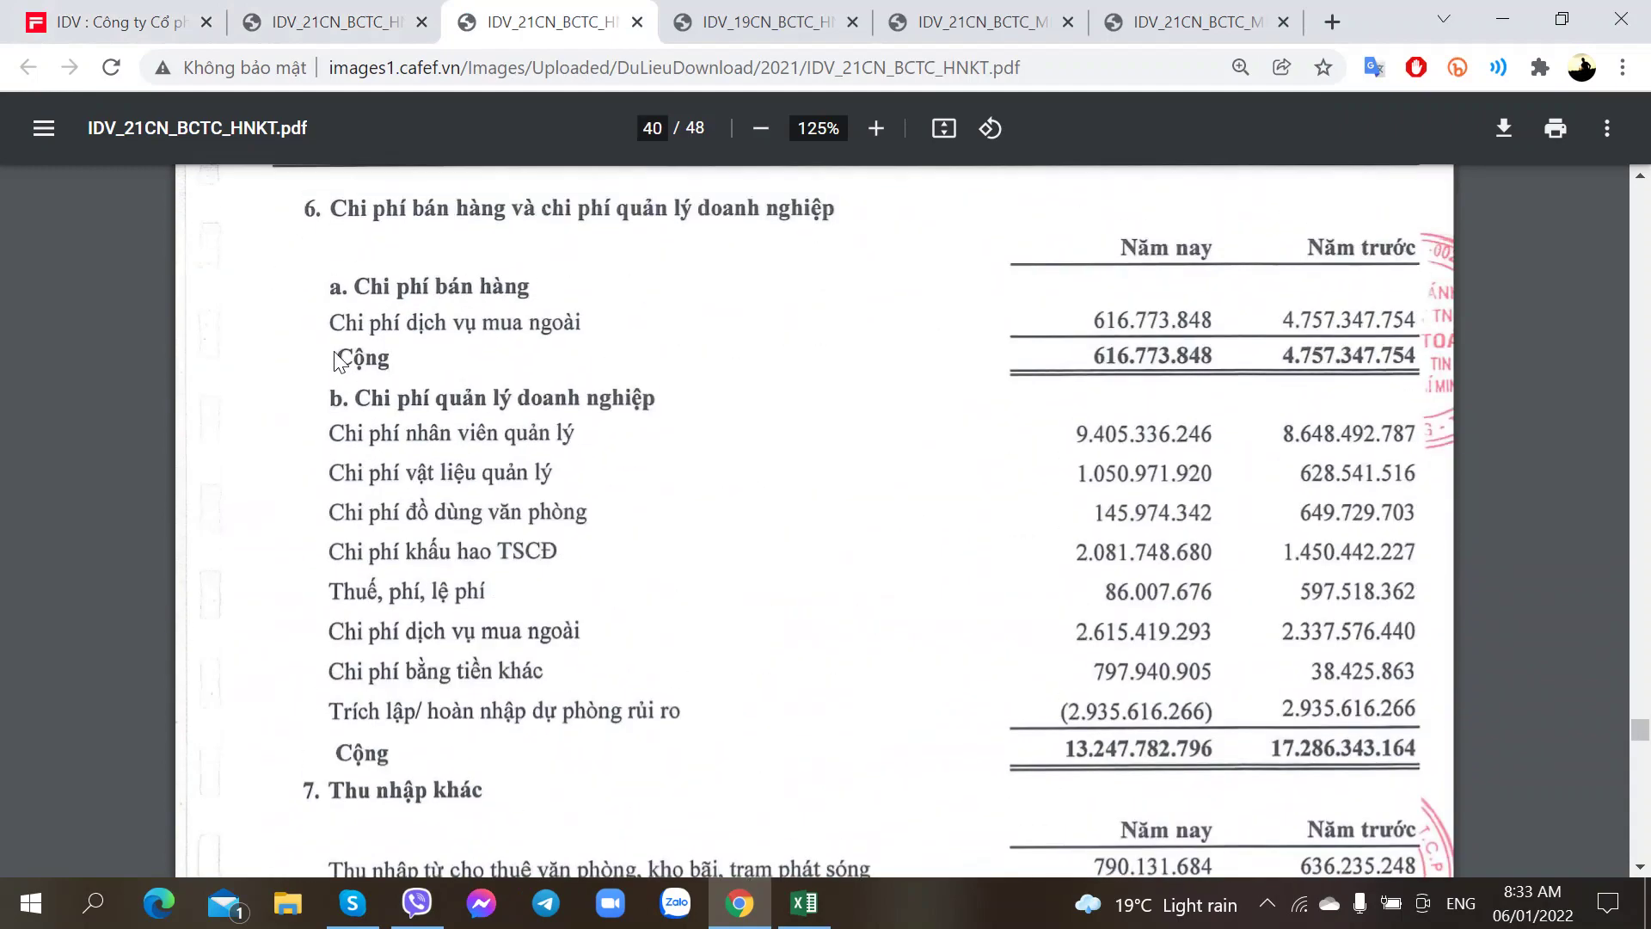
{"action": "scroll", "coordinate": [340, 361], "scroll_direction": "up", "scroll_amount": 7}
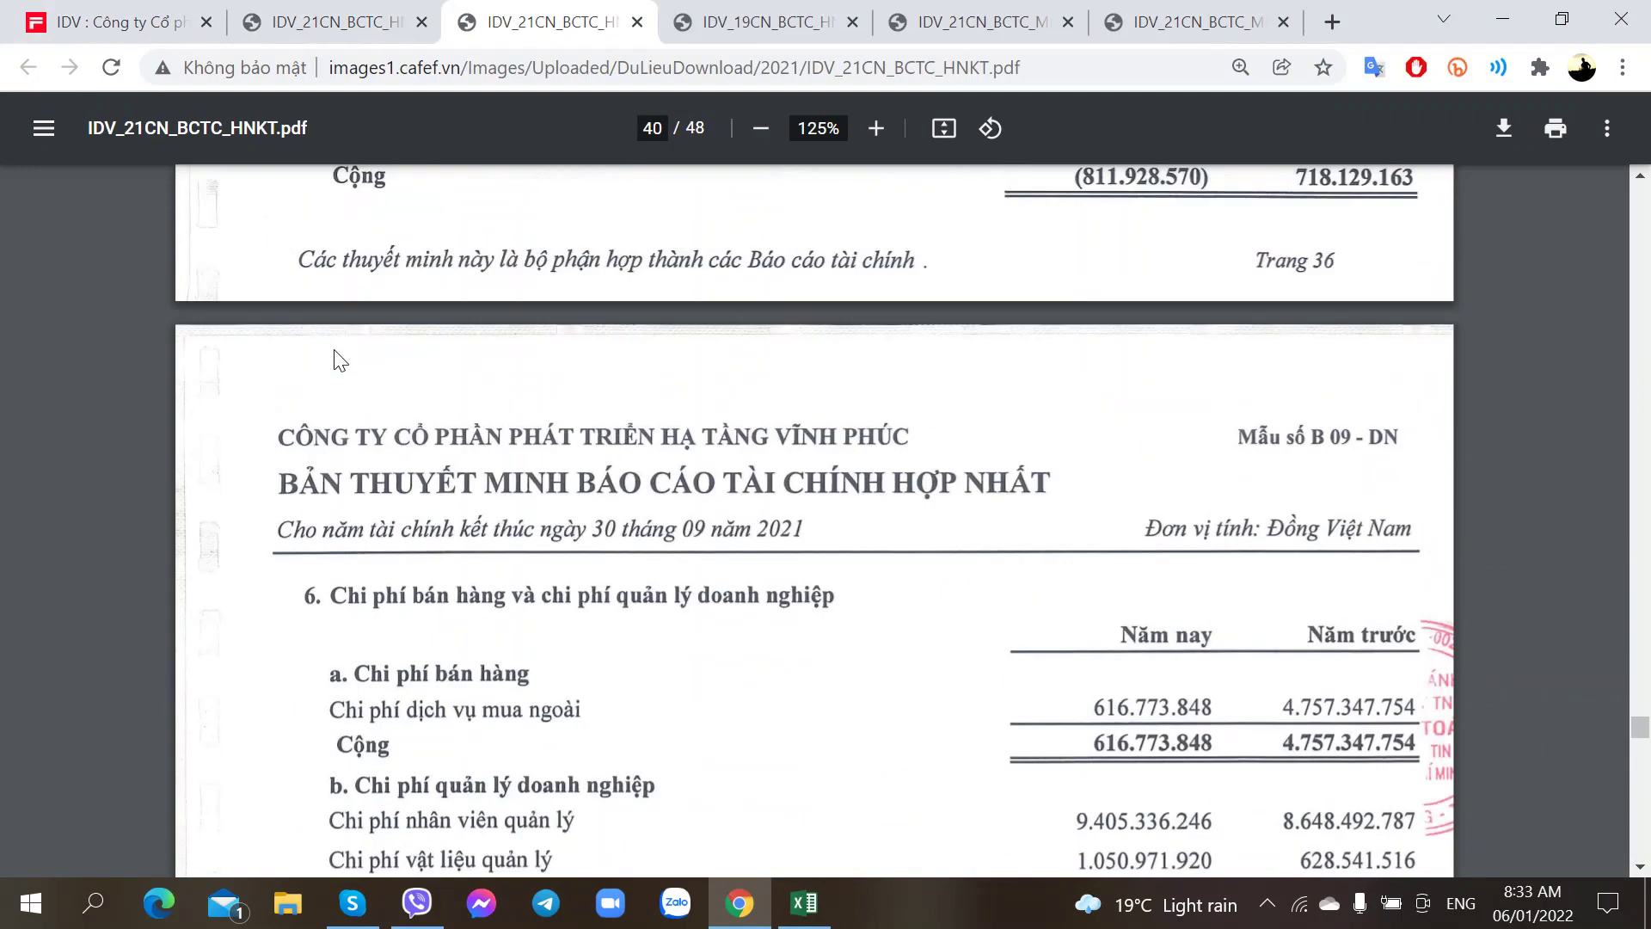
{"action": "scroll", "coordinate": [327, 172], "scroll_direction": "down", "scroll_amount": 1}
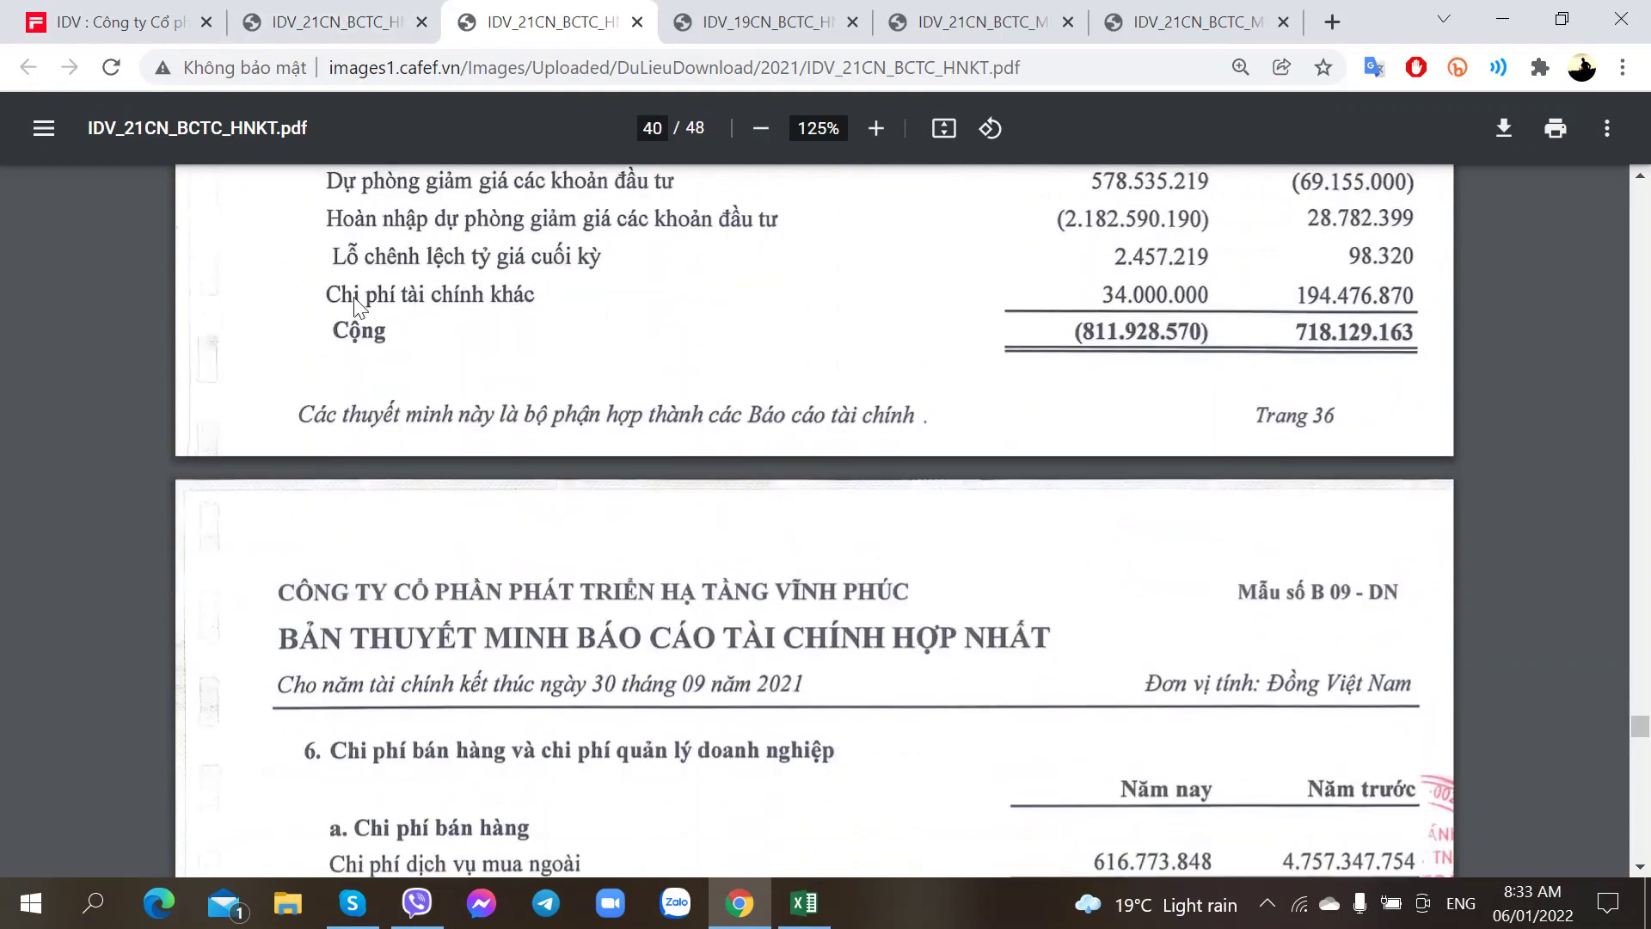
{"action": "scroll", "coordinate": [327, 172], "scroll_direction": "up", "scroll_amount": 2}
{"action": "scroll", "coordinate": [326, 172], "scroll_direction": "down", "scroll_amount": 1}
{"action": "left_click", "coordinate": [361, 21]}
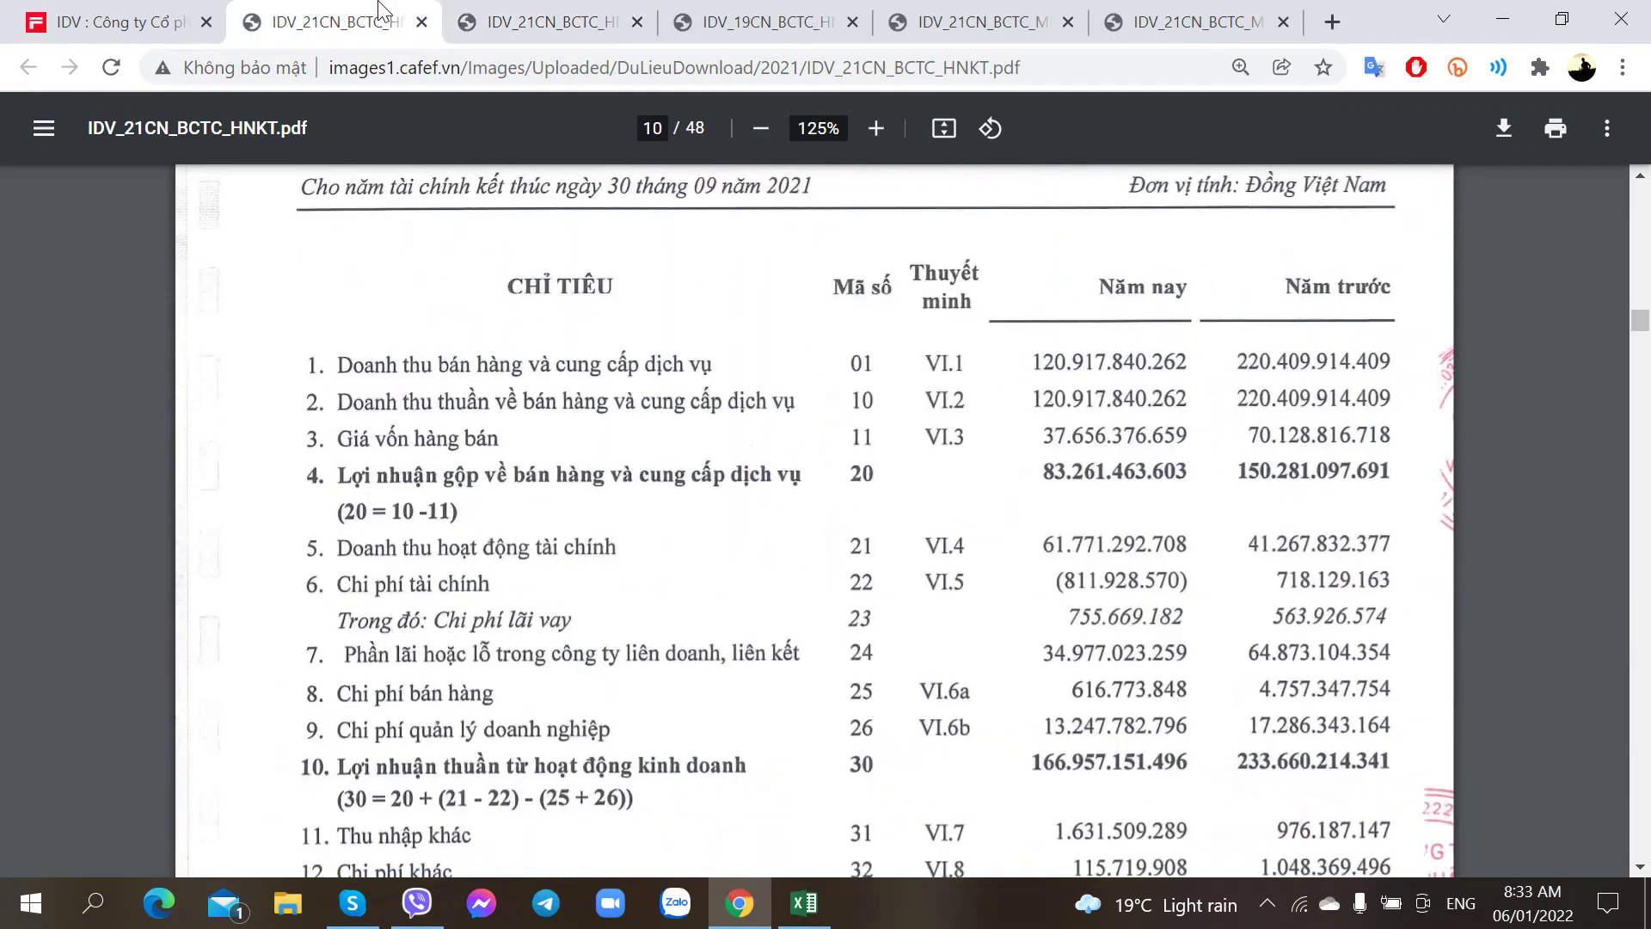
{"action": "key", "text": "alt+Tab"}
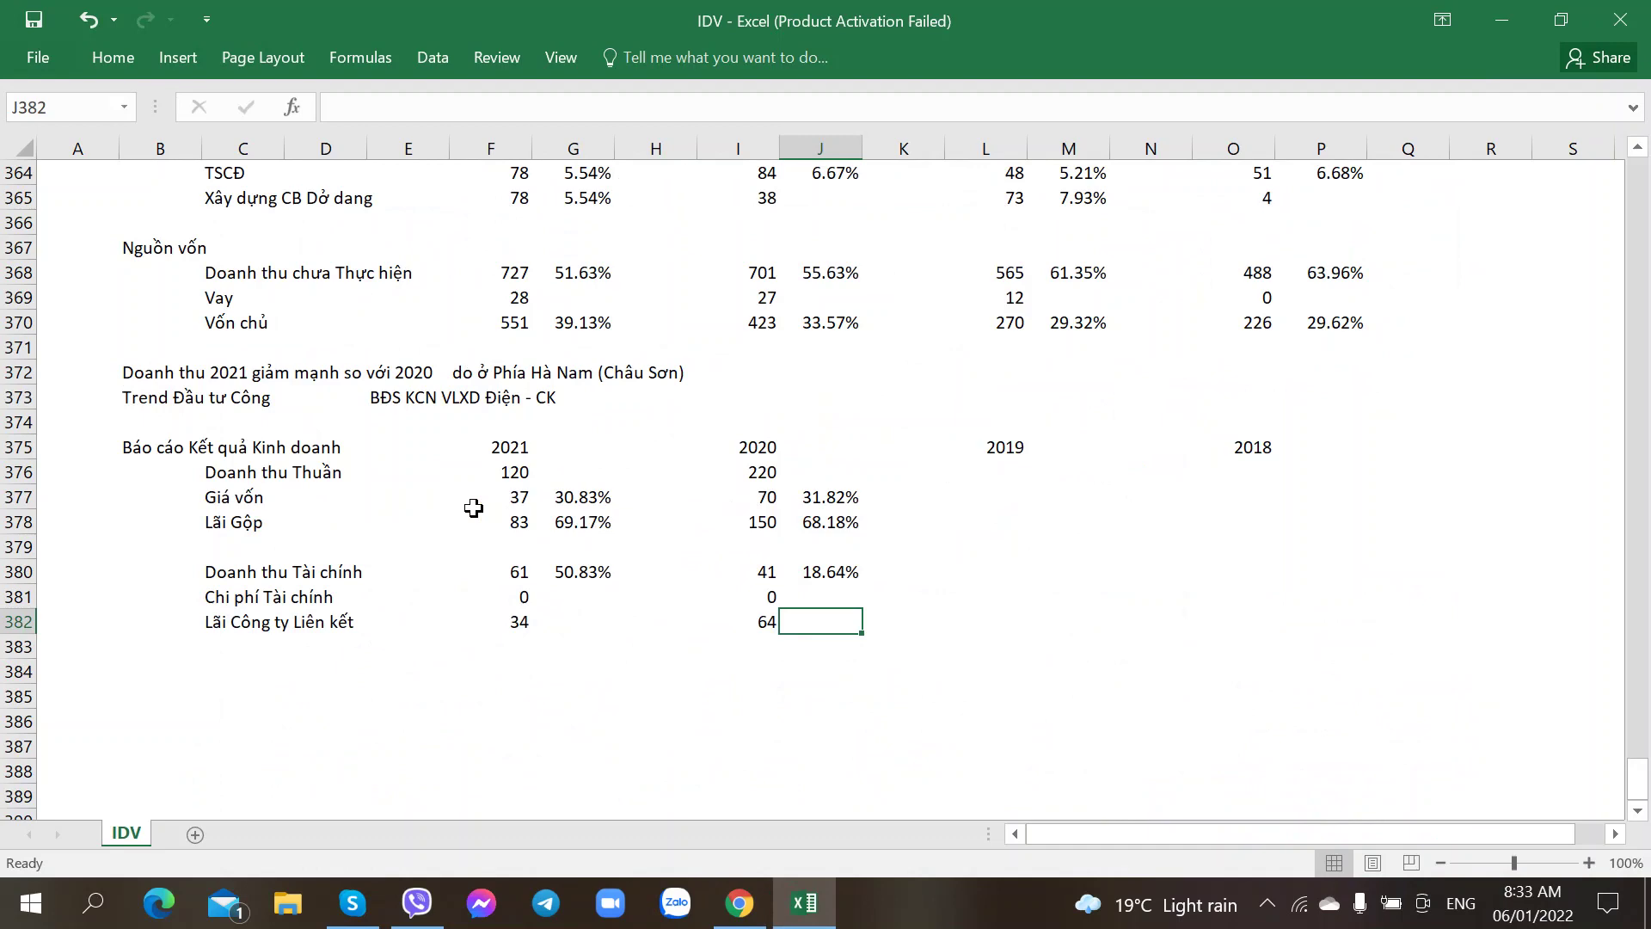
- Copy the revenue ratio formula from G380 to the Lãi Công ty Liên kết row in G382 and J382
{"action": "left_click", "coordinate": [209, 663]}
{"action": "left_click", "coordinate": [569, 573]}
{"action": "key", "text": "ctrl+c"}
{"action": "left_click", "coordinate": [602, 622]}
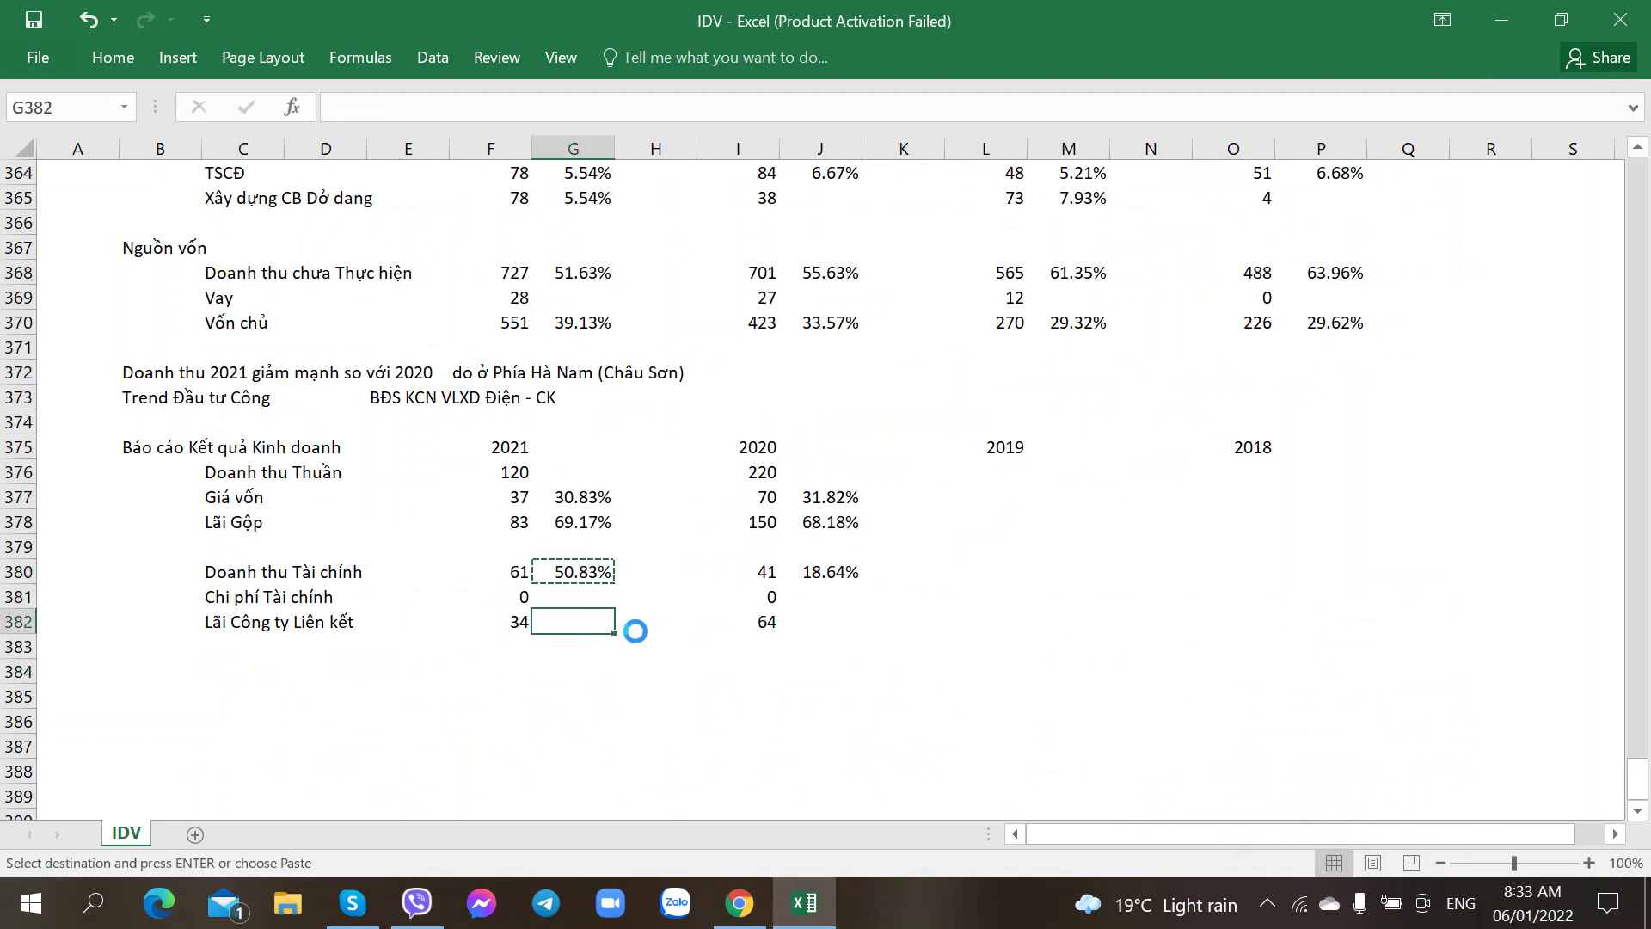
{"action": "key", "text": "ctrl+v"}
{"action": "key", "text": "Right"}
{"action": "key", "text": "Right"}
{"action": "key", "text": "Right"}
{"action": "key", "text": "ctrl+v"}
- Label the row below Lãi Công ty Liên kết "Chi phí Bán hàng" in C383 after consulting the consolidated income statement
{"action": "key", "text": "Down"}
{"action": "key", "text": "Home"}
{"action": "key", "text": "Right"}
{"action": "key", "text": "Right"}
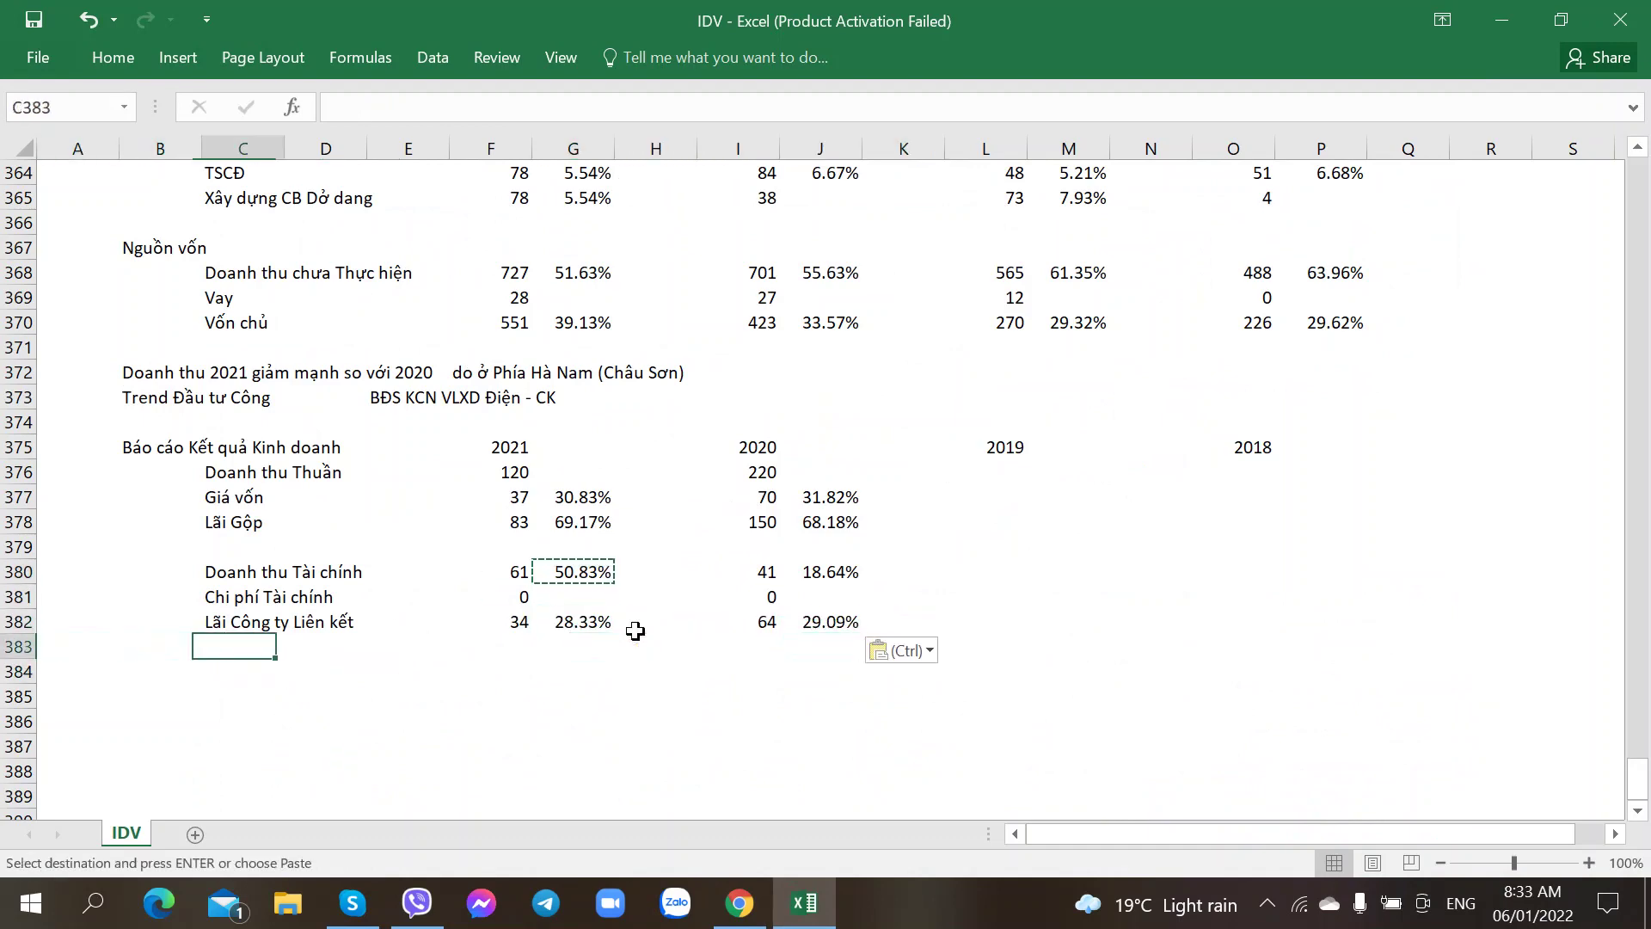
{"action": "key", "text": "alt+Tab"}
{"action": "scroll", "coordinate": [637, 631], "scroll_direction": "down", "scroll_amount": 1}
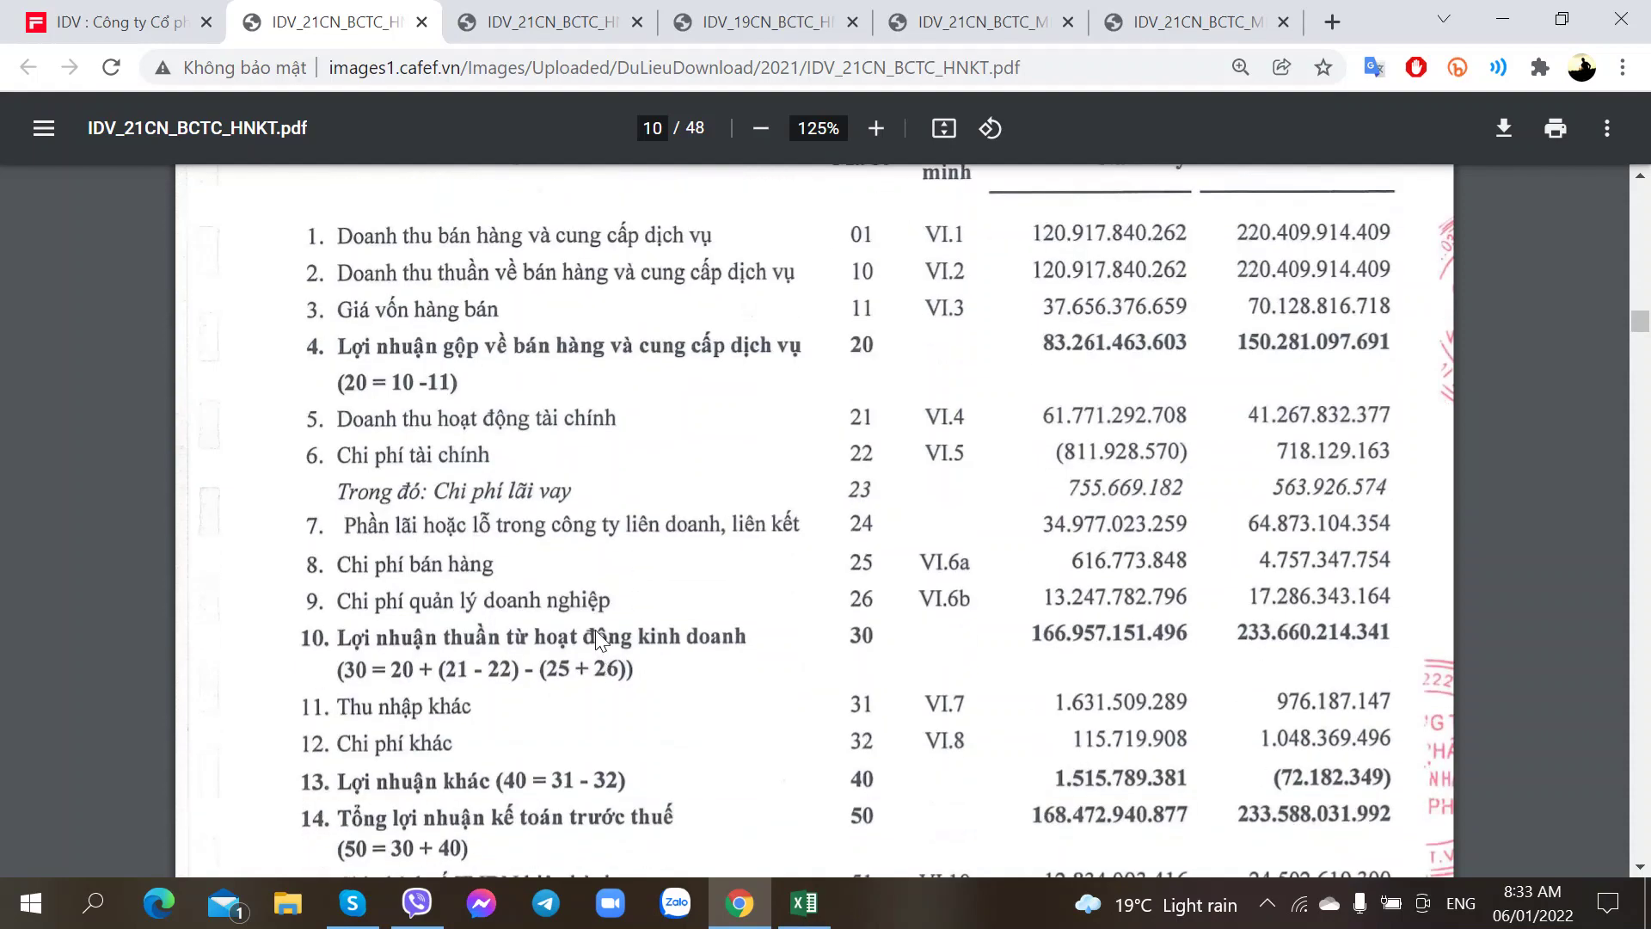
{"action": "key", "text": "alt+Tab"}
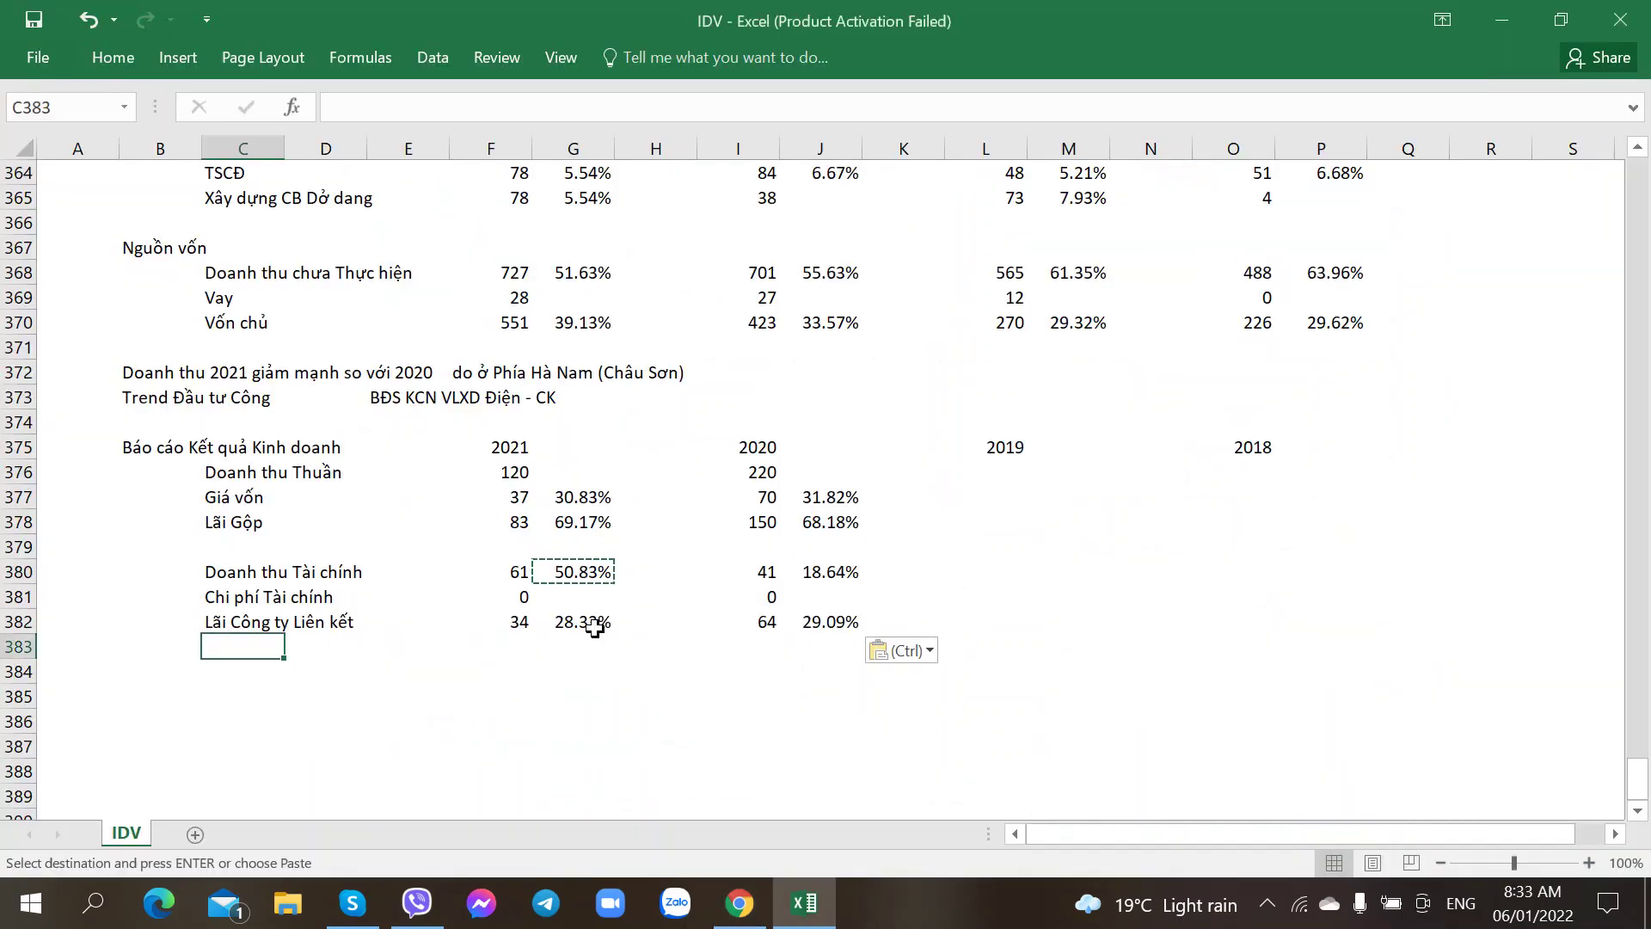
{"action": "key", "text": "alt+Tab"}
{"action": "key", "text": "alt+Tab"}
{"action": "type", "text": "Ch p"}
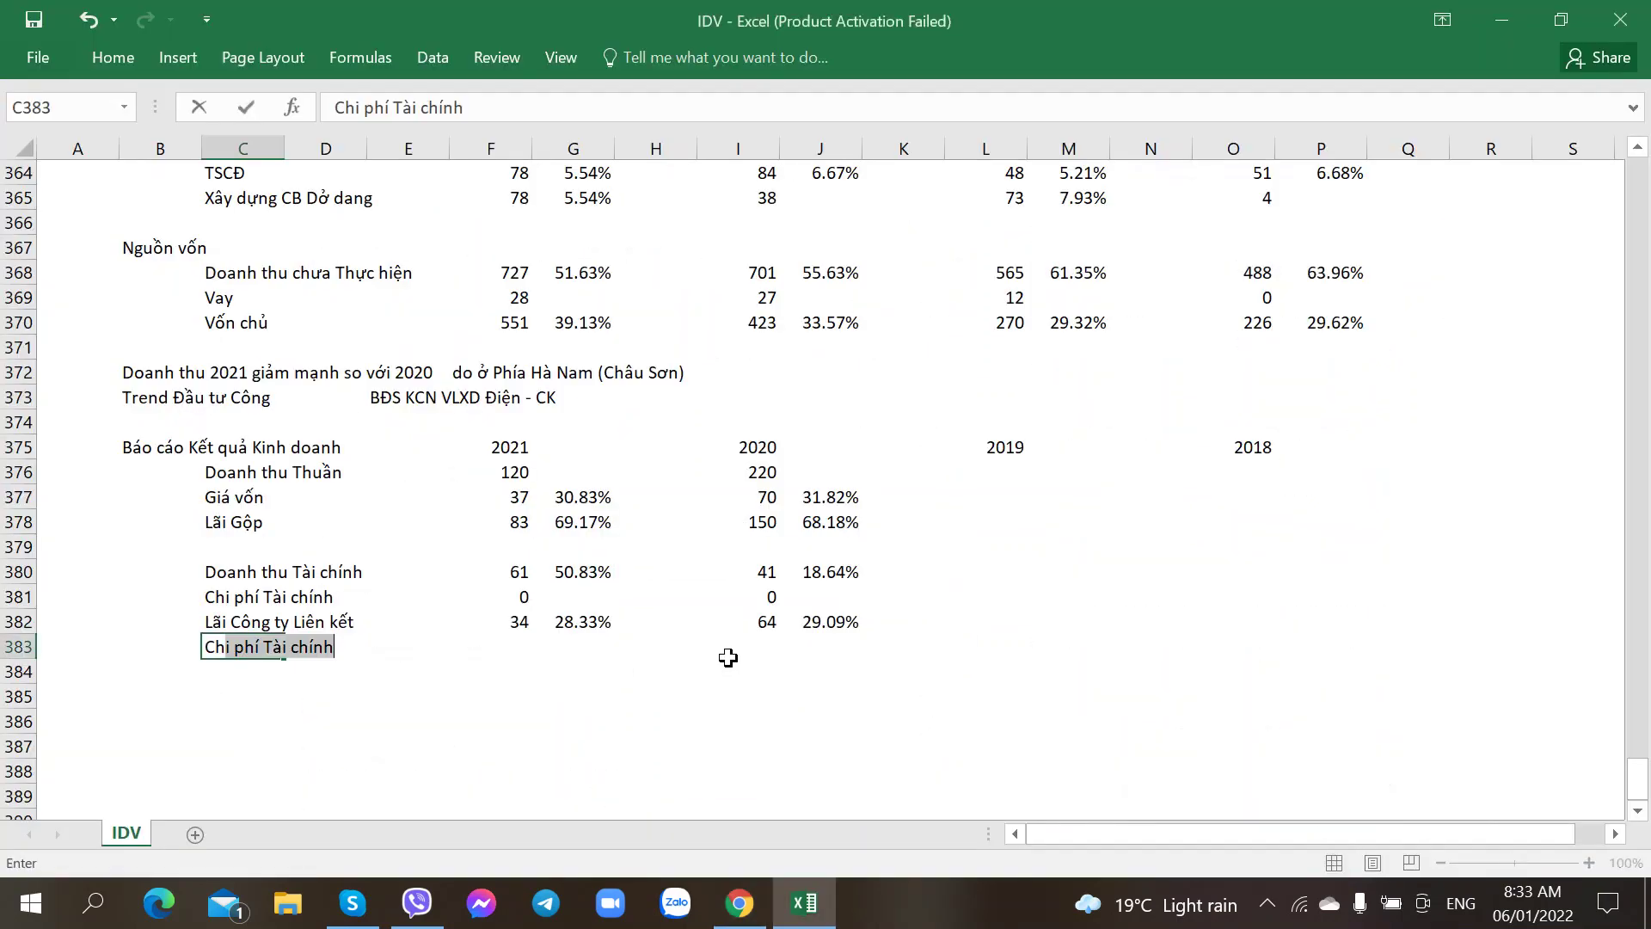
{"action": "type", "text": "i phí Bán hàng"}
{"action": "key", "text": "Return"}
- Enter Chi phí Bán hàng from the consolidated report as 0 for 2021 in F383 and 4 for 2020 in I383
{"action": "key", "text": "alt+Tab"}
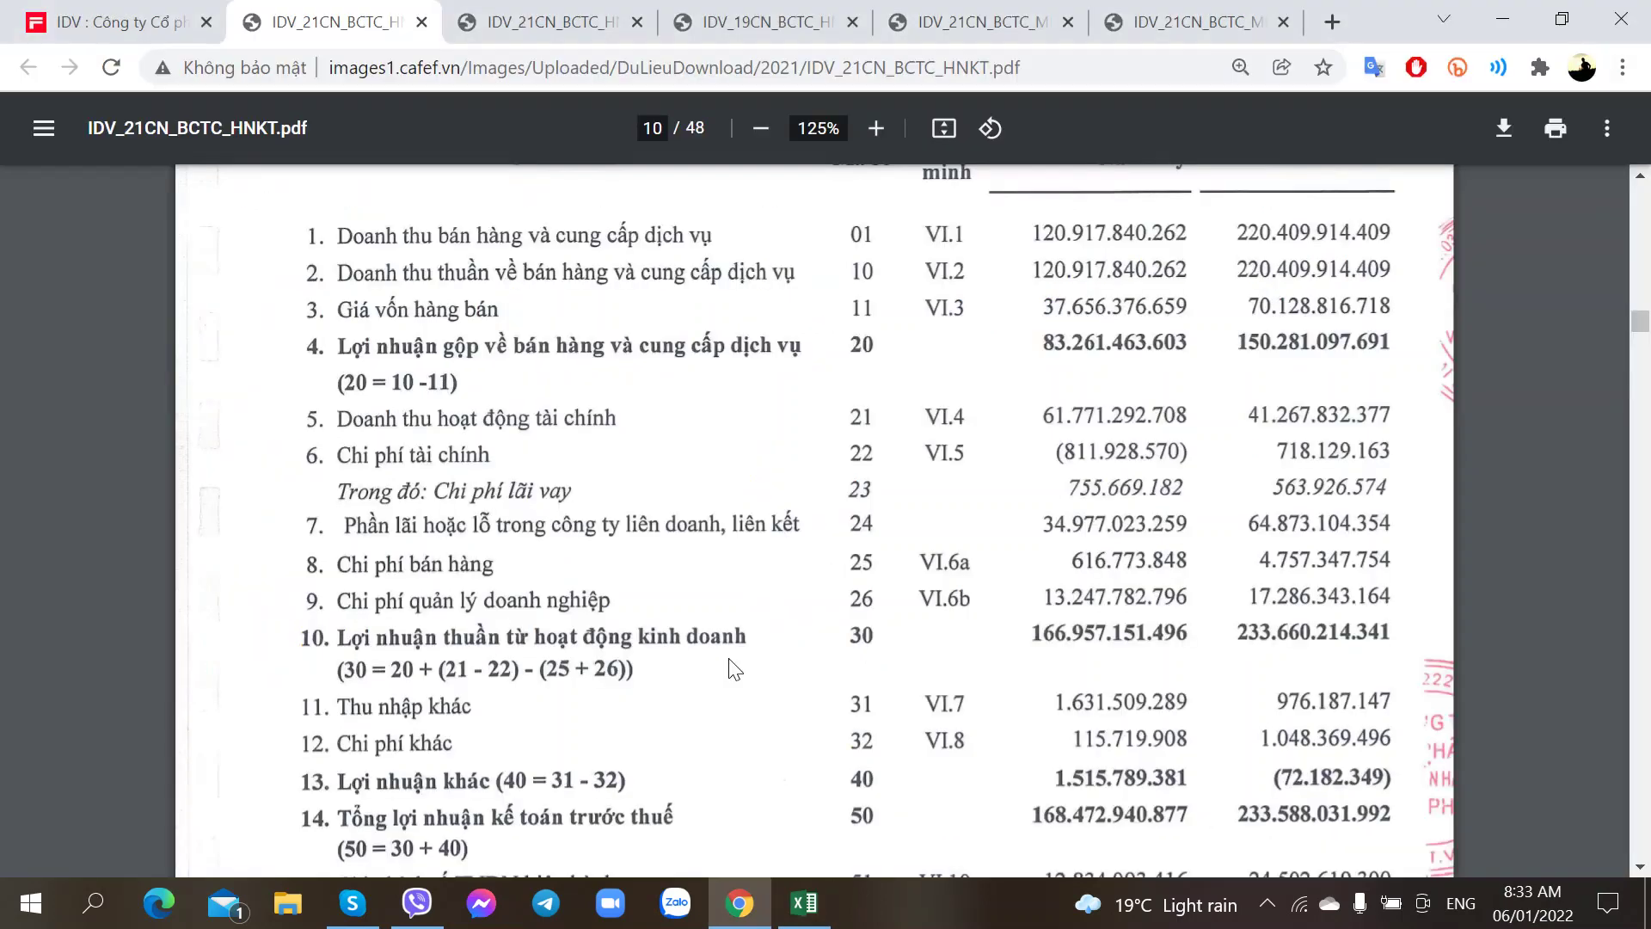
{"action": "key", "text": "alt+Tab"}
{"action": "key", "text": "Right"}
{"action": "key", "text": "Right"}
{"action": "key", "text": "Right"}
{"action": "key", "text": "Up"}
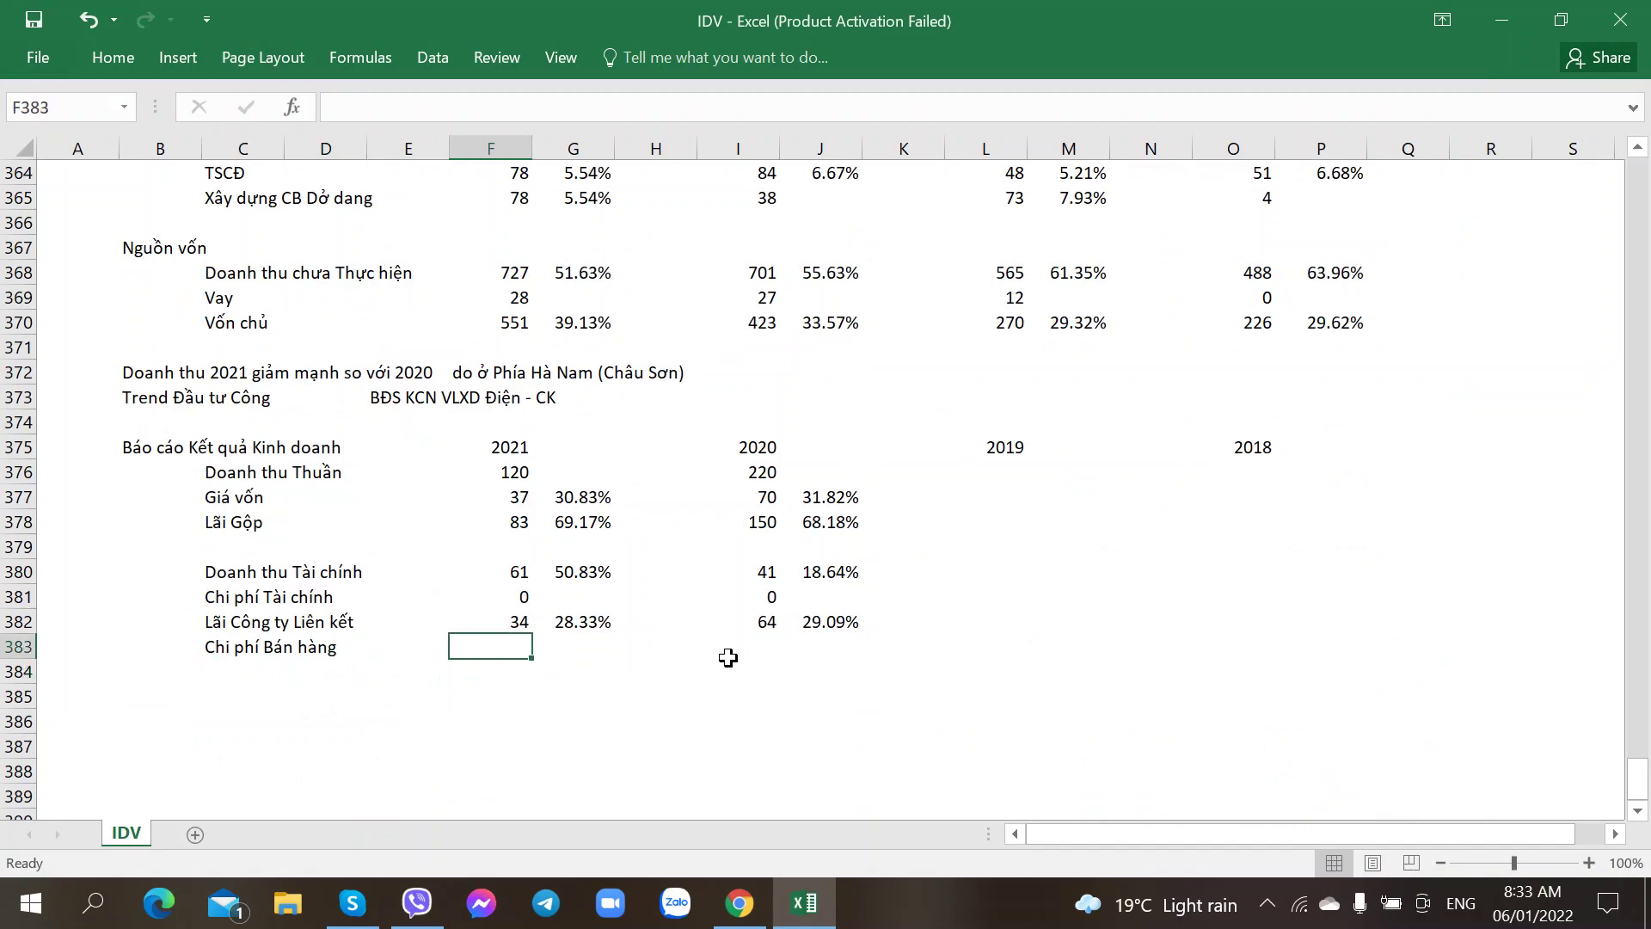
{"action": "type", "text": "0"}
{"action": "key", "text": "Tab"}
{"action": "left_click", "coordinate": [728, 657]}
{"action": "key", "text": "alt+Tab"}
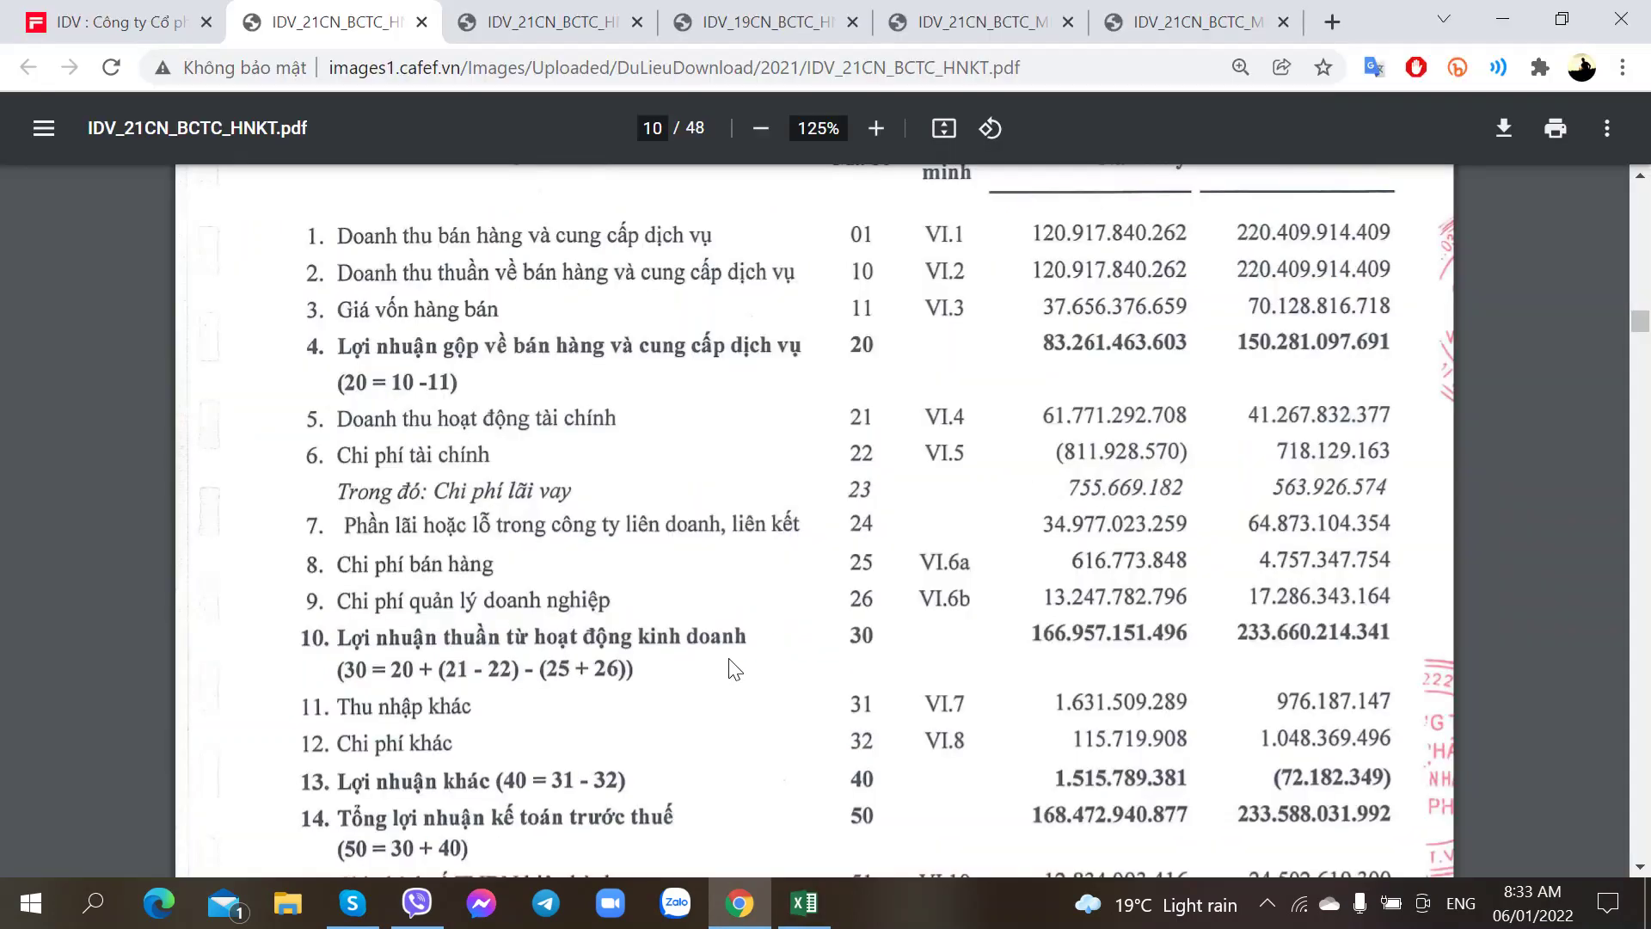
{"action": "key", "text": "alt+Tab"}
{"action": "type", "text": "0"}
{"action": "key", "text": "Tab"}
- Label the row below Chi phí Bán hàng "Chi phí Quản lý Doanh nghiệp" in C384
{"action": "key", "text": "Return"}
{"action": "key", "text": "Home"}
{"action": "key", "text": "Right"}
{"action": "key", "text": "Right"}
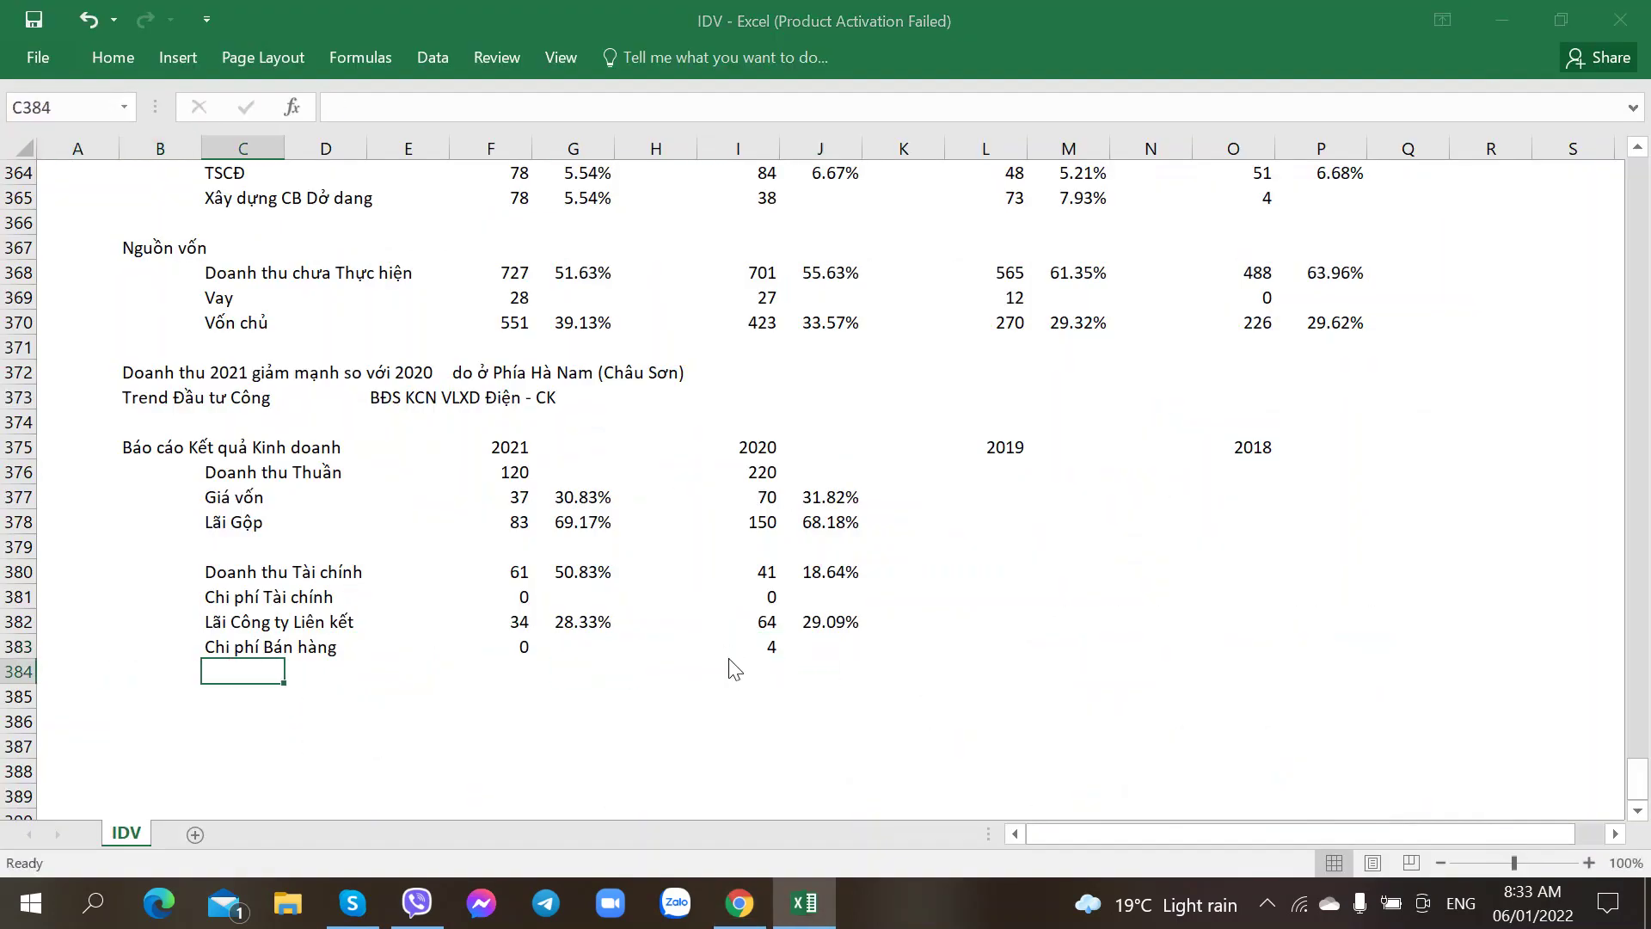
{"action": "key", "text": "alt+Tab"}
{"action": "key", "text": "alt+Tab"}
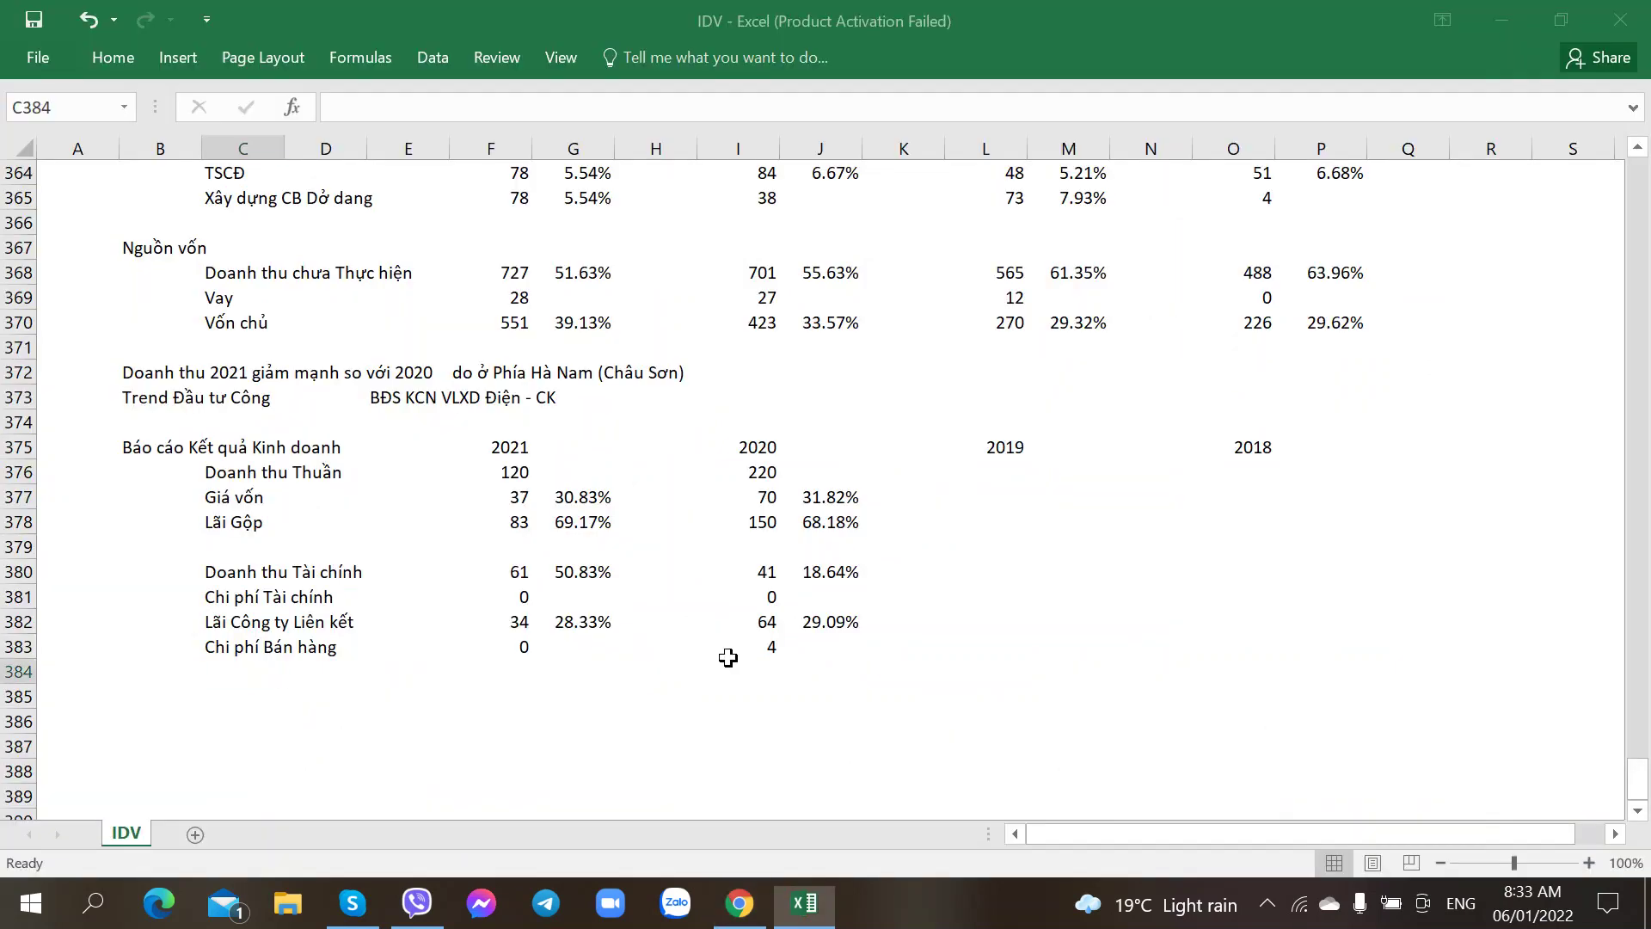
{"action": "type", "text": "Chi phí Quản "}
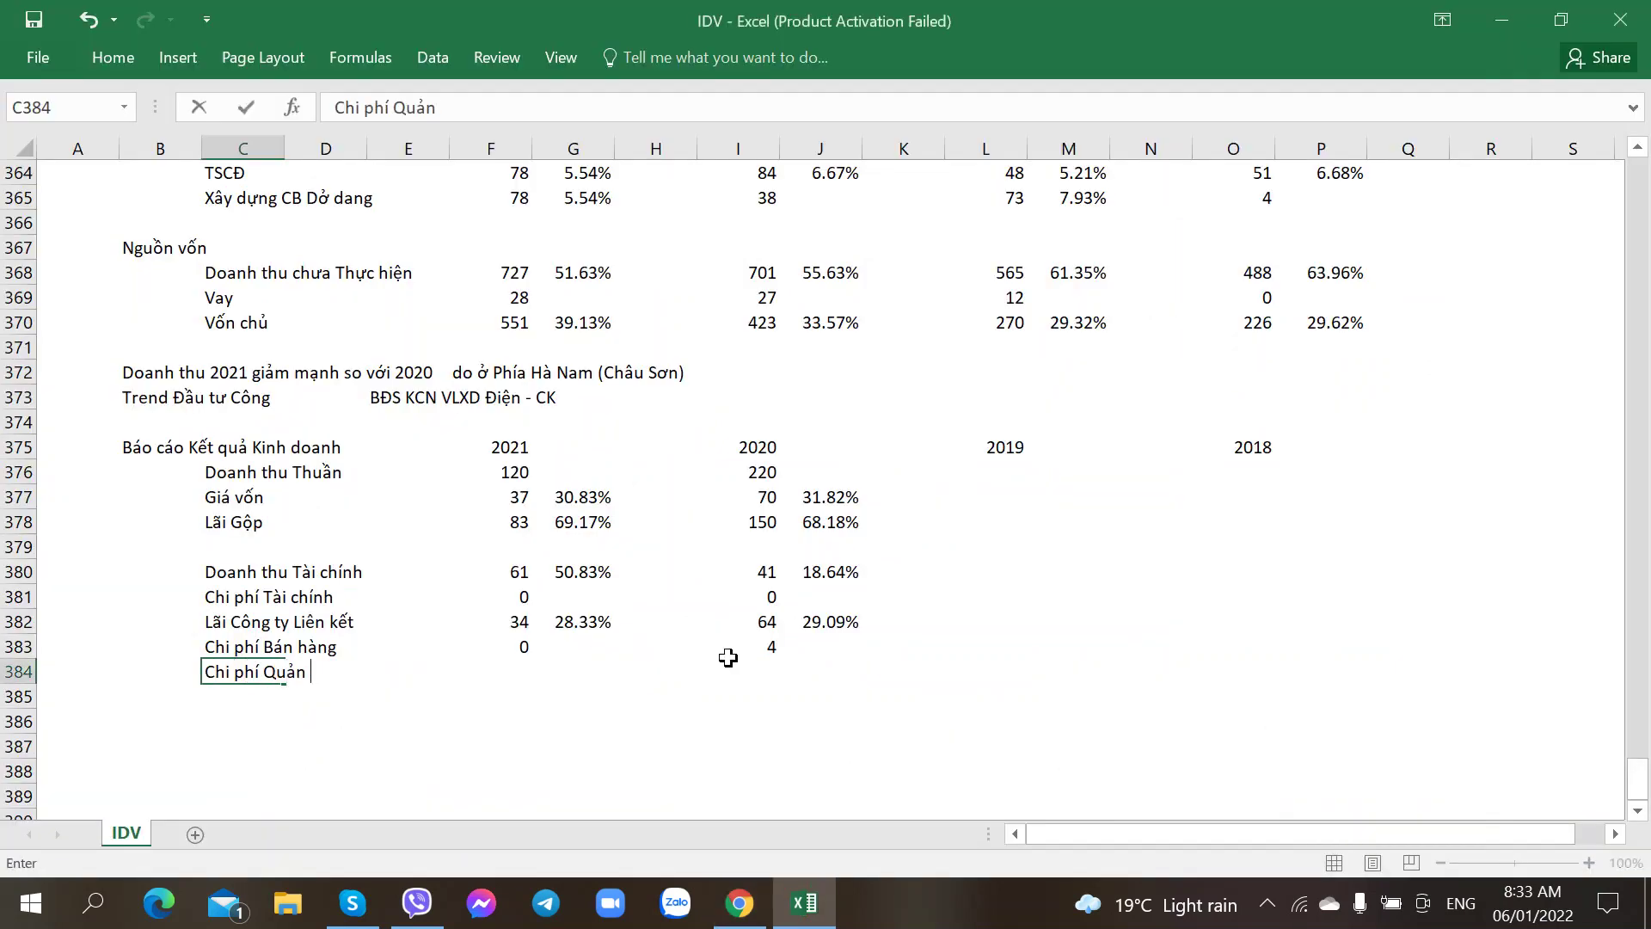
{"action": "type", "text": "lý Doanh nghiệp"}
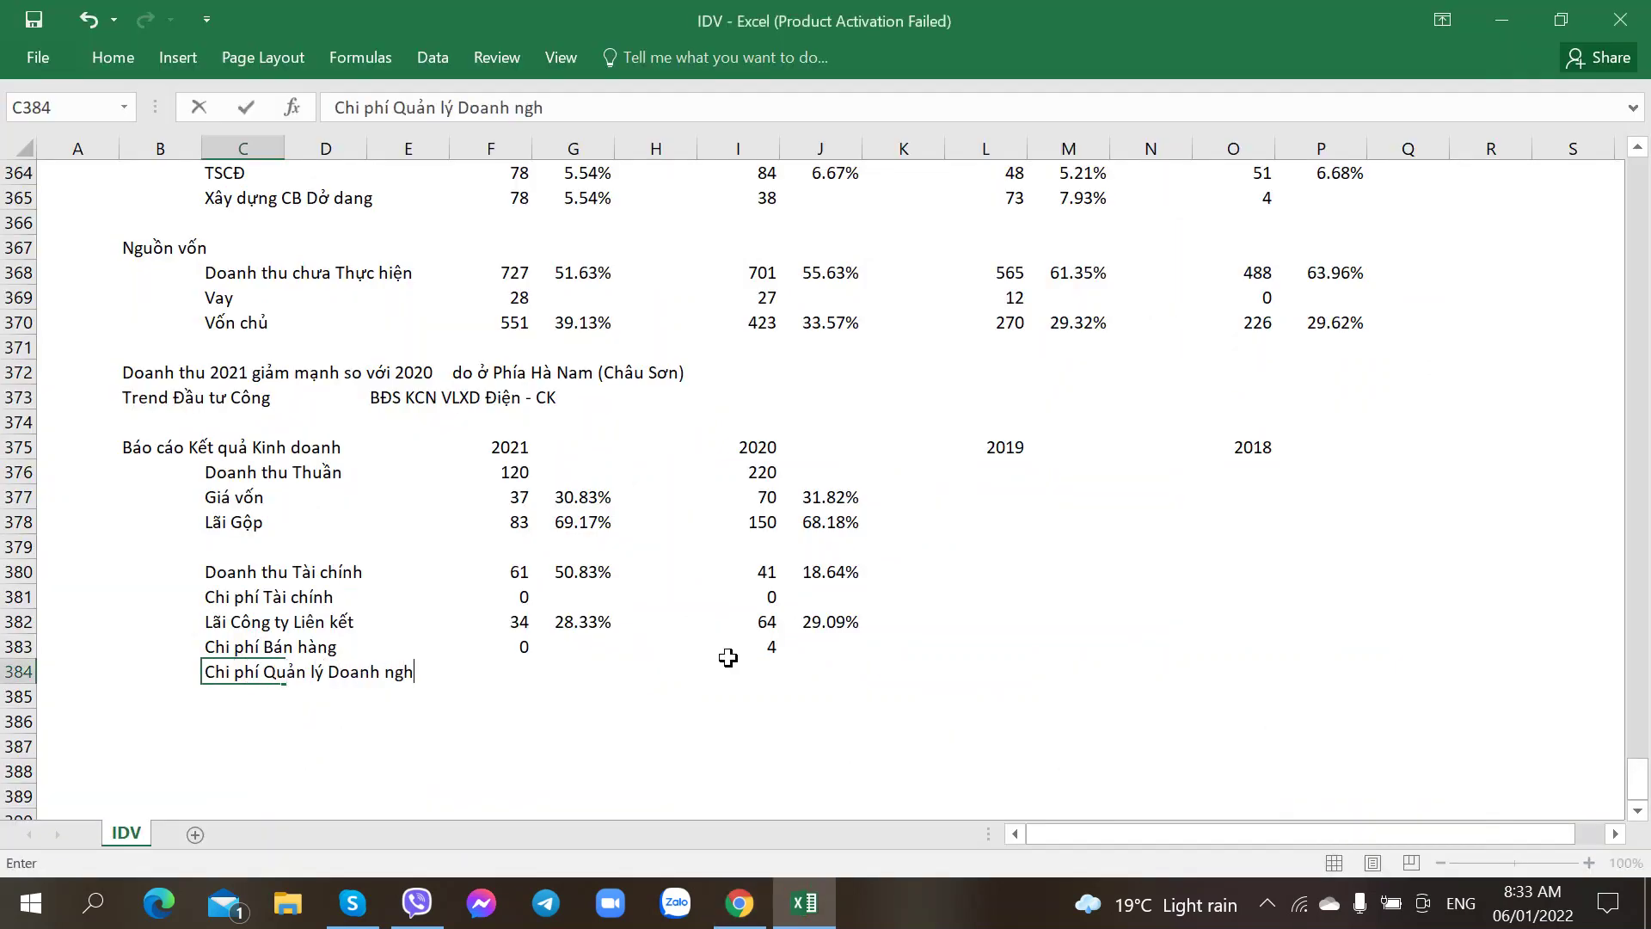
- Enter Chi phí Quản lý Doanh nghiệp from the consolidated report as 13 for 2021 in F384 and 17 for 2020 in I384
{"action": "key", "text": "Tab"}
{"action": "key", "text": "Tab"}
{"action": "key", "text": "Tab"}
{"action": "key", "text": "alt+Tab"}
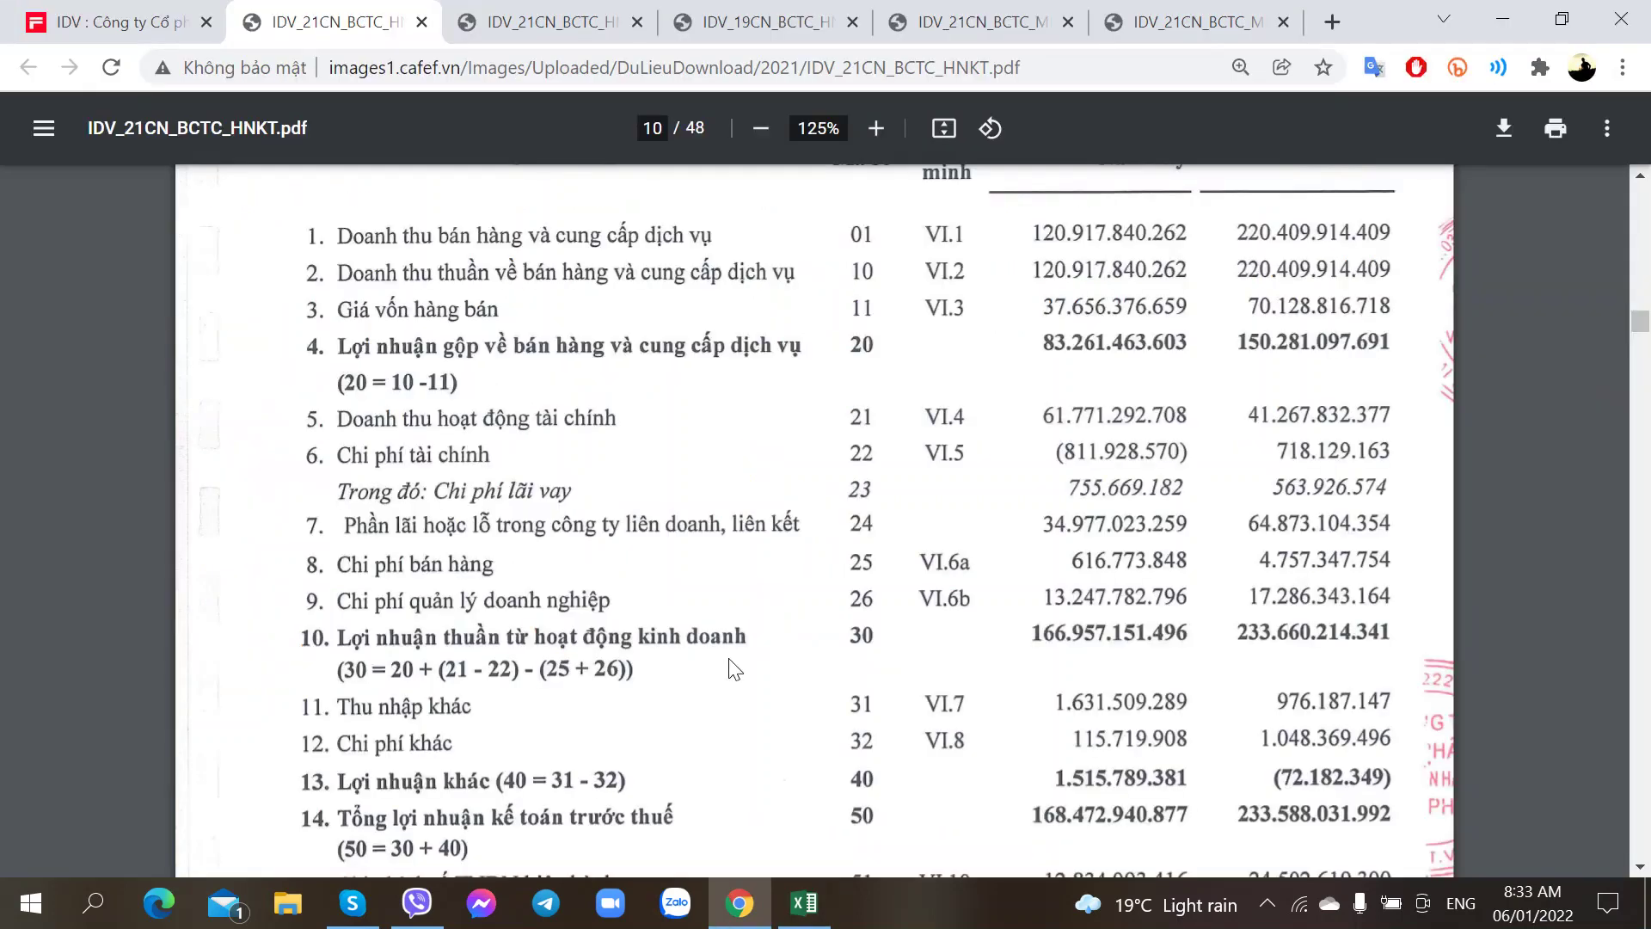
{"action": "key", "text": "alt+Tab"}
{"action": "type", "text": "13"}
{"action": "key", "text": "Tab"}
{"action": "key", "text": "Tab"}
{"action": "key", "text": "Tab"}
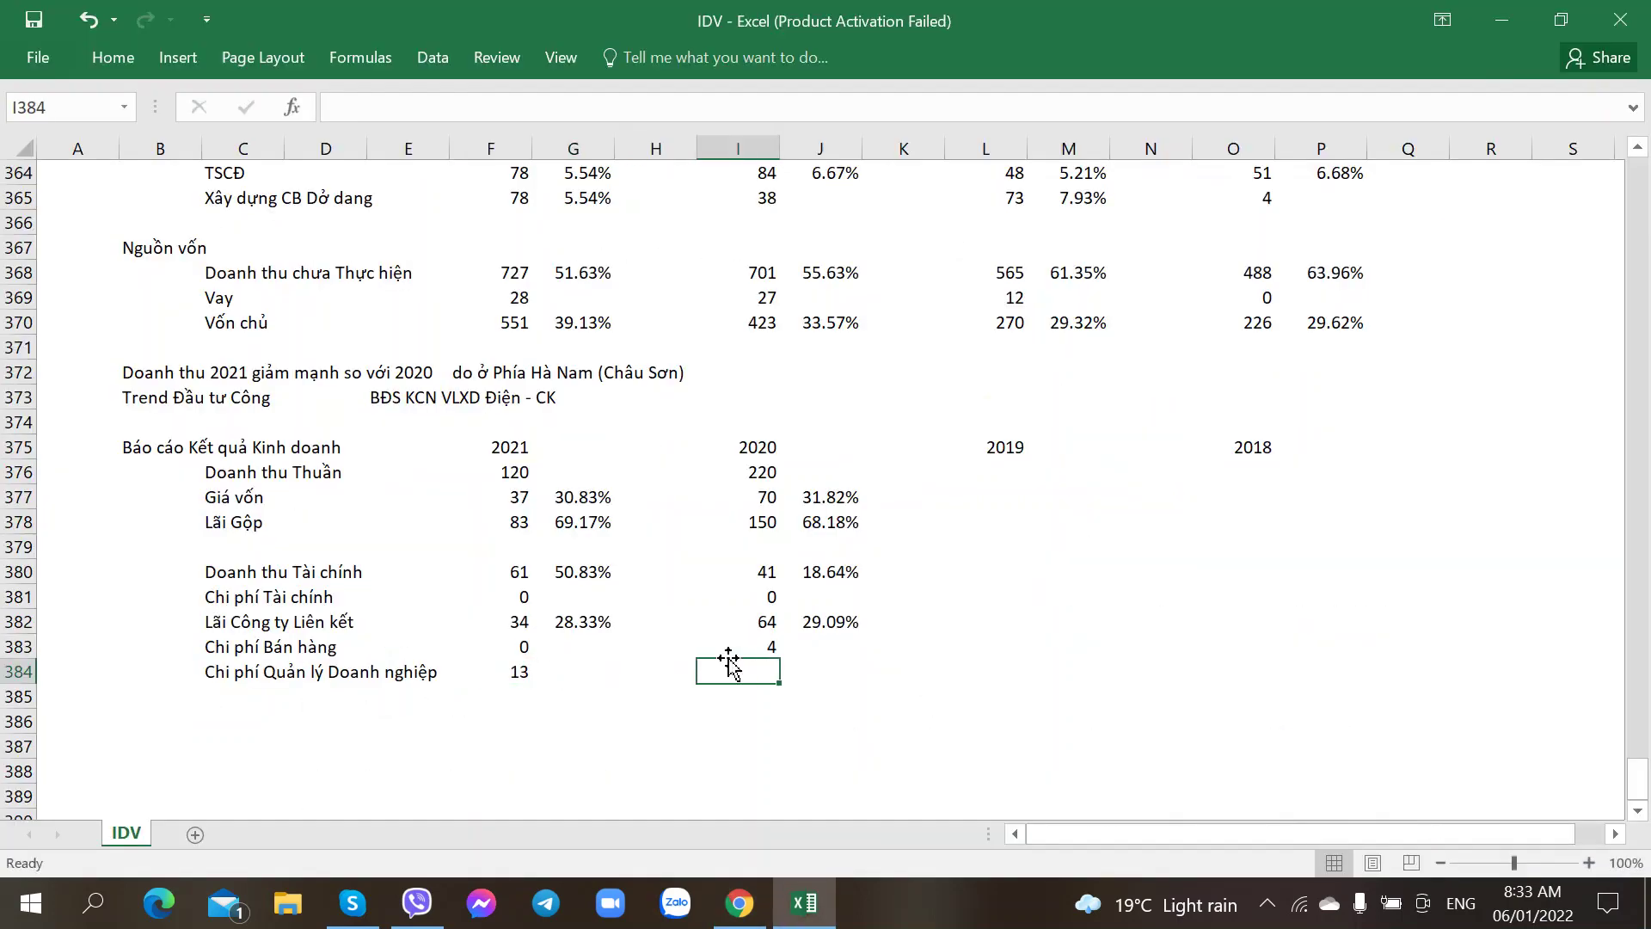
{"action": "type", "text": "17"}
{"action": "key", "text": "Tab"}
- Label the row below Chi phí Quản lý Doanh nghiệp "Lãi Thuần" in C385
{"action": "left_click", "coordinate": [229, 698]}
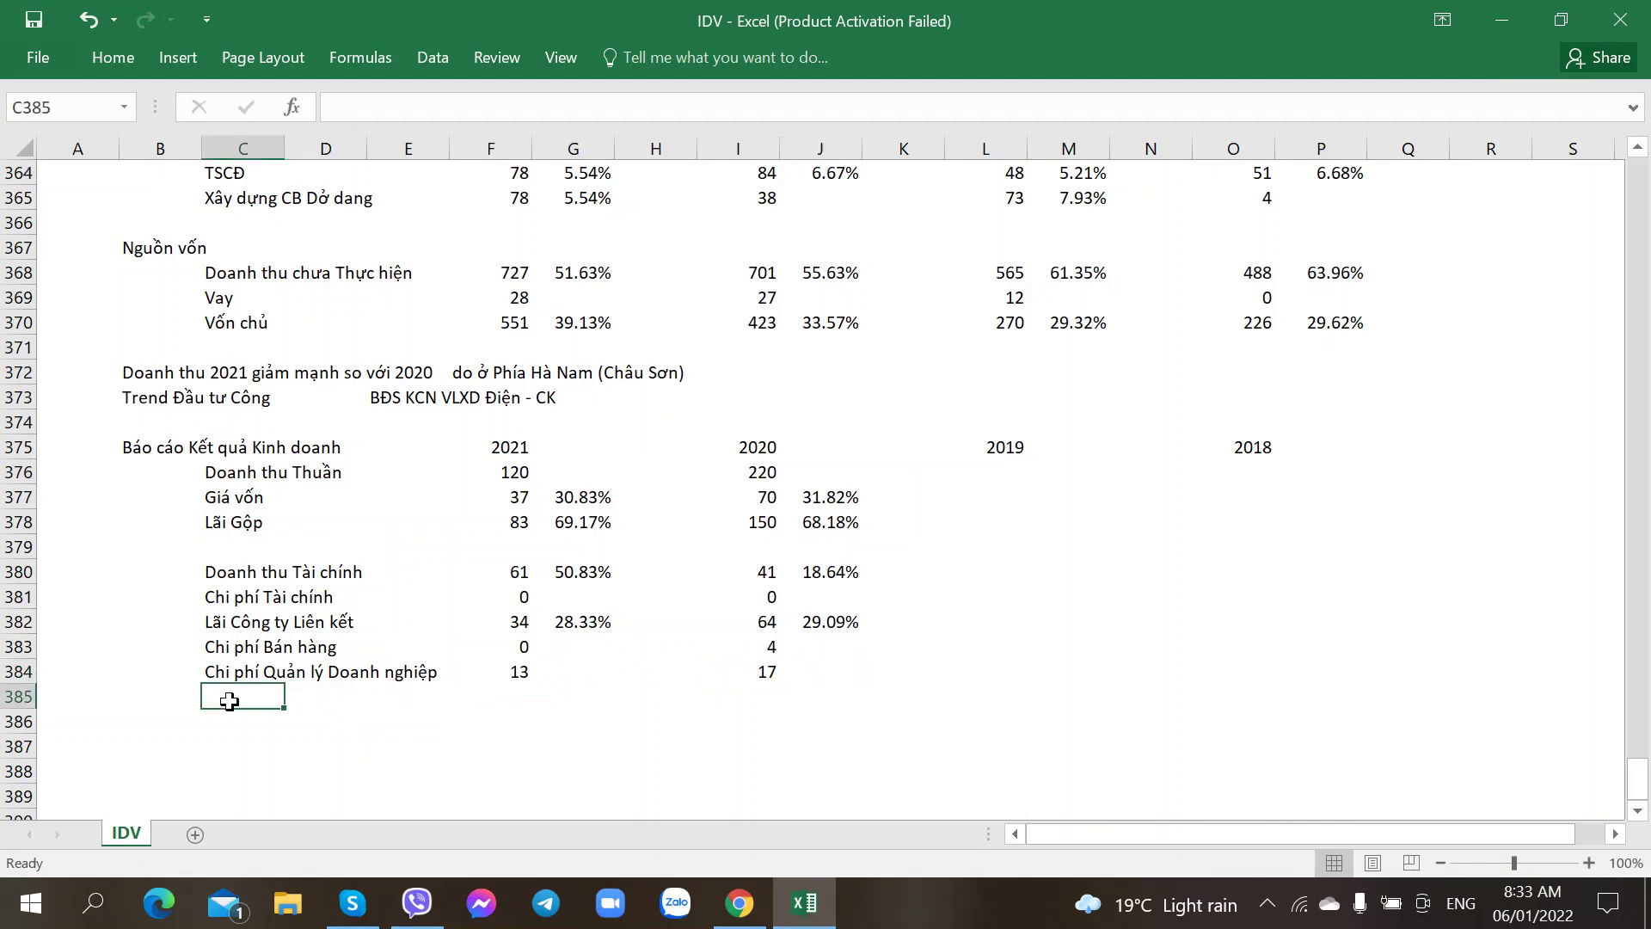
{"action": "key", "text": "alt+Tab"}
{"action": "key", "text": "alt+Tab"}
{"action": "type", "text": "Lãi D"}
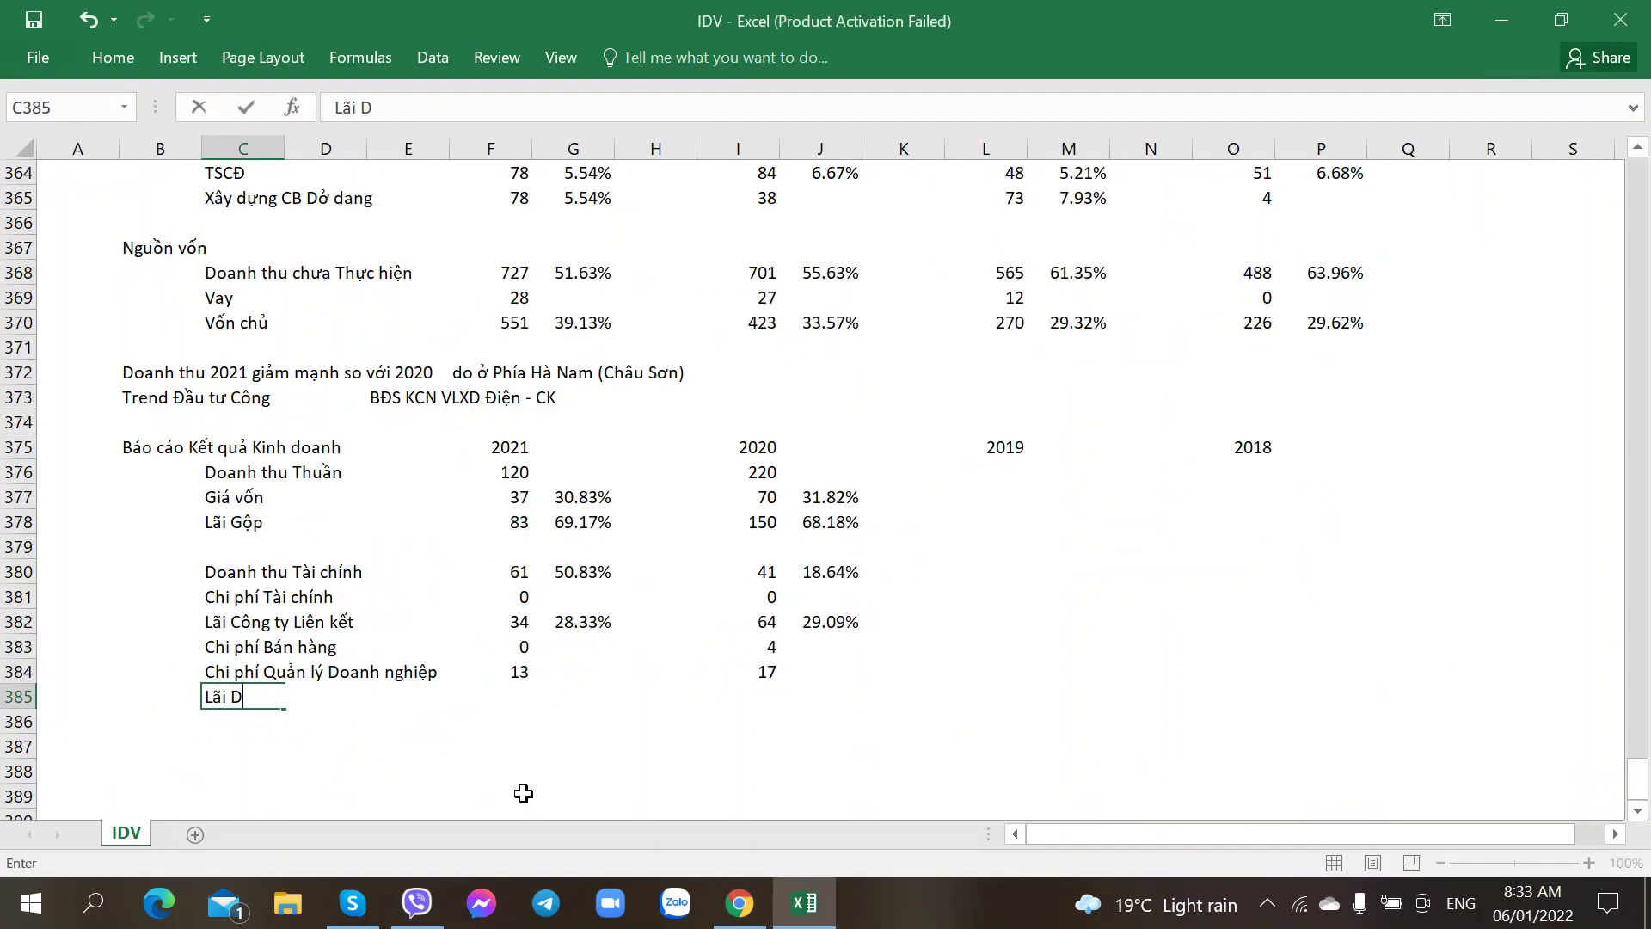
{"action": "key", "text": "BackSpace"}
{"action": "type", "text": "Thuần"}
- Enter 166 as the 2021 Lãi Thuần in F385 after consulting the consolidated report
{"action": "key", "text": "Tab"}
{"action": "key", "text": "Tab"}
{"action": "key", "text": "Tab"}
{"action": "key", "text": "alt+Tab"}
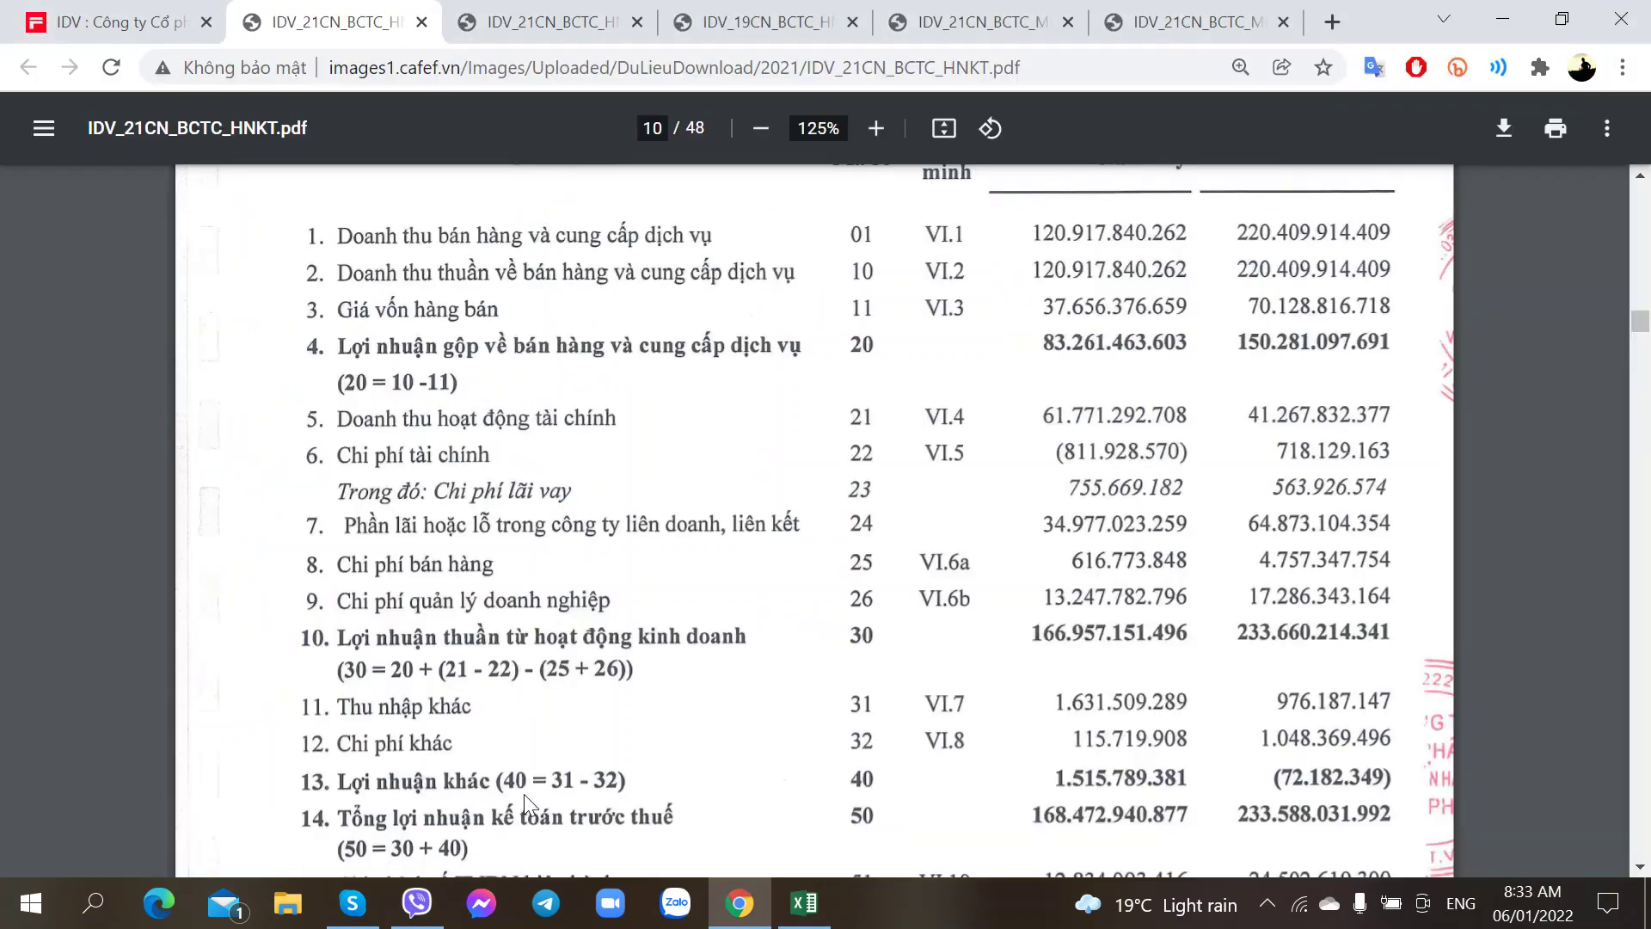
{"action": "key", "text": "alt+Tab"}
{"action": "type", "text": "166"}
{"action": "key", "text": "Tab"}
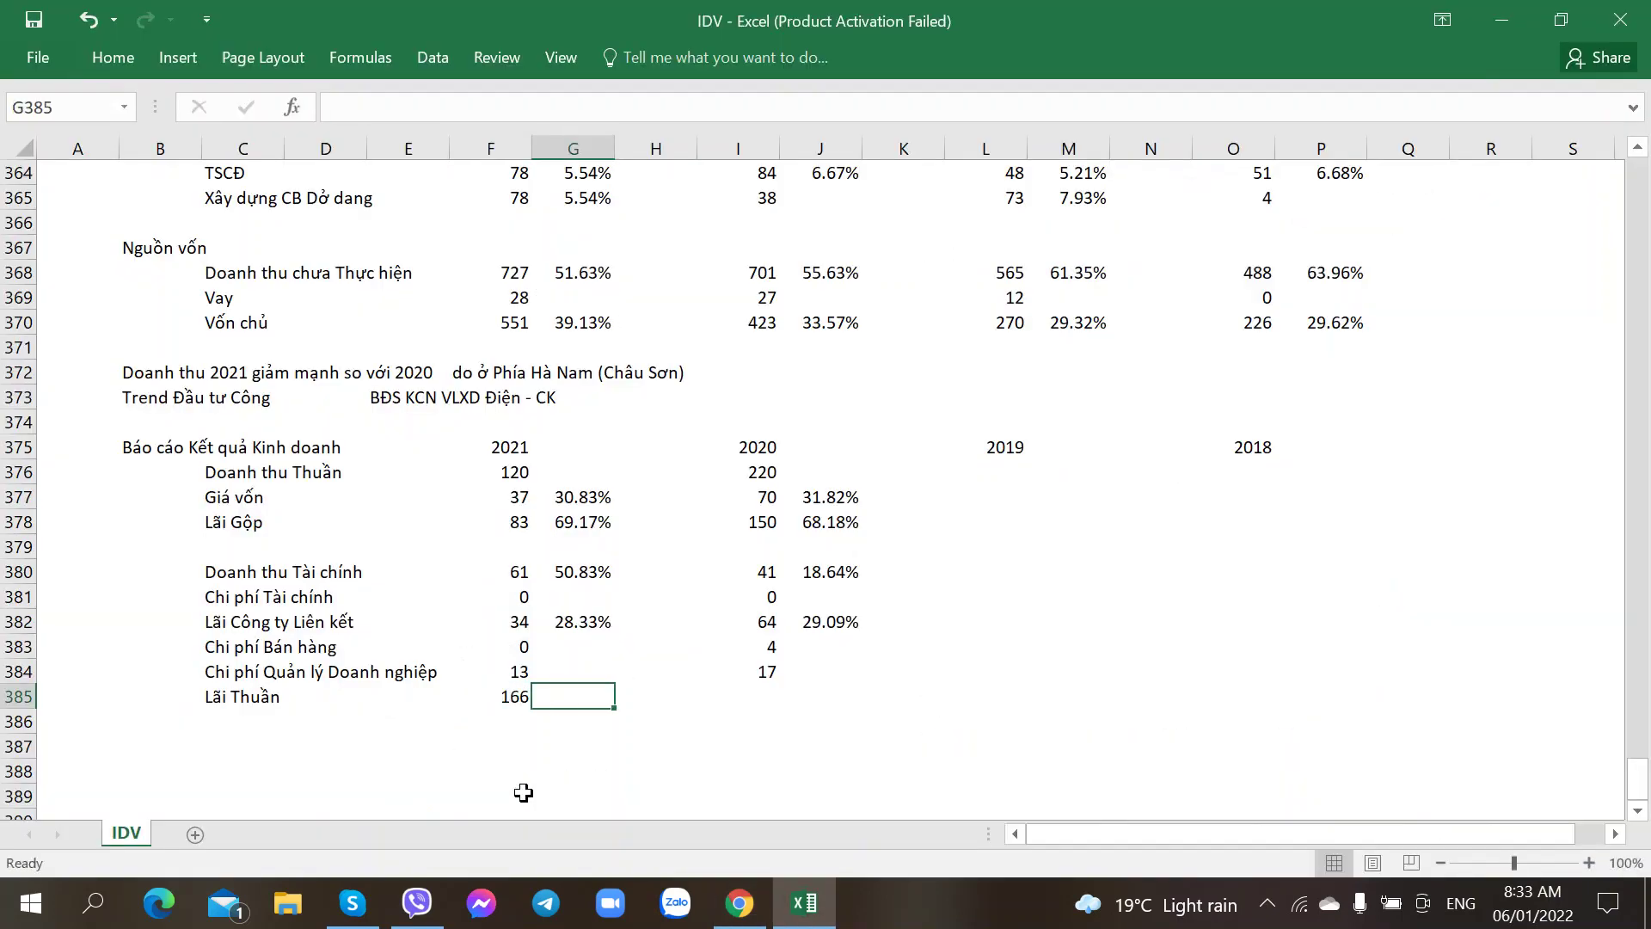
- Copy the revenue ratio formula from G382 to the Lãi Thuần row in G385
{"action": "key", "text": "Up"}
{"action": "key", "text": "Up"}
{"action": "key", "text": "Up"}
{"action": "key", "text": "ctrl+c"}
{"action": "key", "text": "Down"}
{"action": "key", "text": "Down"}
{"action": "key", "text": "Down"}
{"action": "key", "text": "ctrl+v"}
- Paste the copied revenue ratio formula into G384 for the 2021 Chi phí Quản lý Doanh nghiệp
{"action": "key", "text": "Right"}
{"action": "key", "text": "Right"}
{"action": "key", "text": "Right"}
{"action": "key", "text": "Left"}
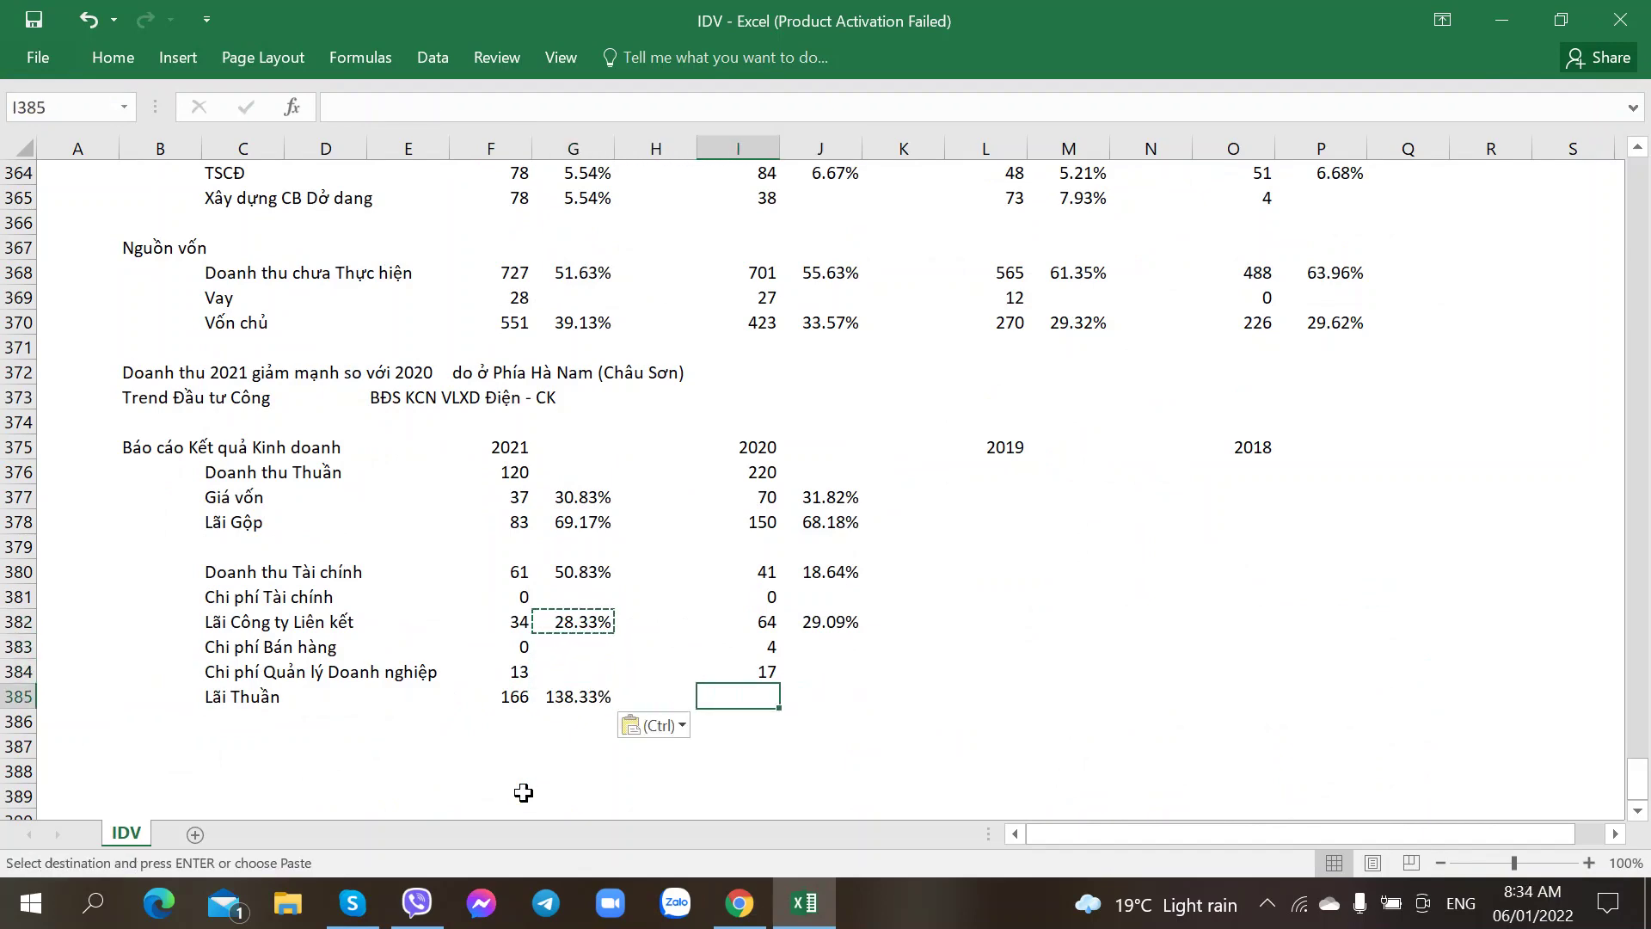
{"action": "key", "text": "alt+Tab"}
{"action": "key", "text": "alt+Tab"}
{"action": "key", "text": "Left"}
{"action": "key", "text": "Left"}
{"action": "key", "text": "Up"}
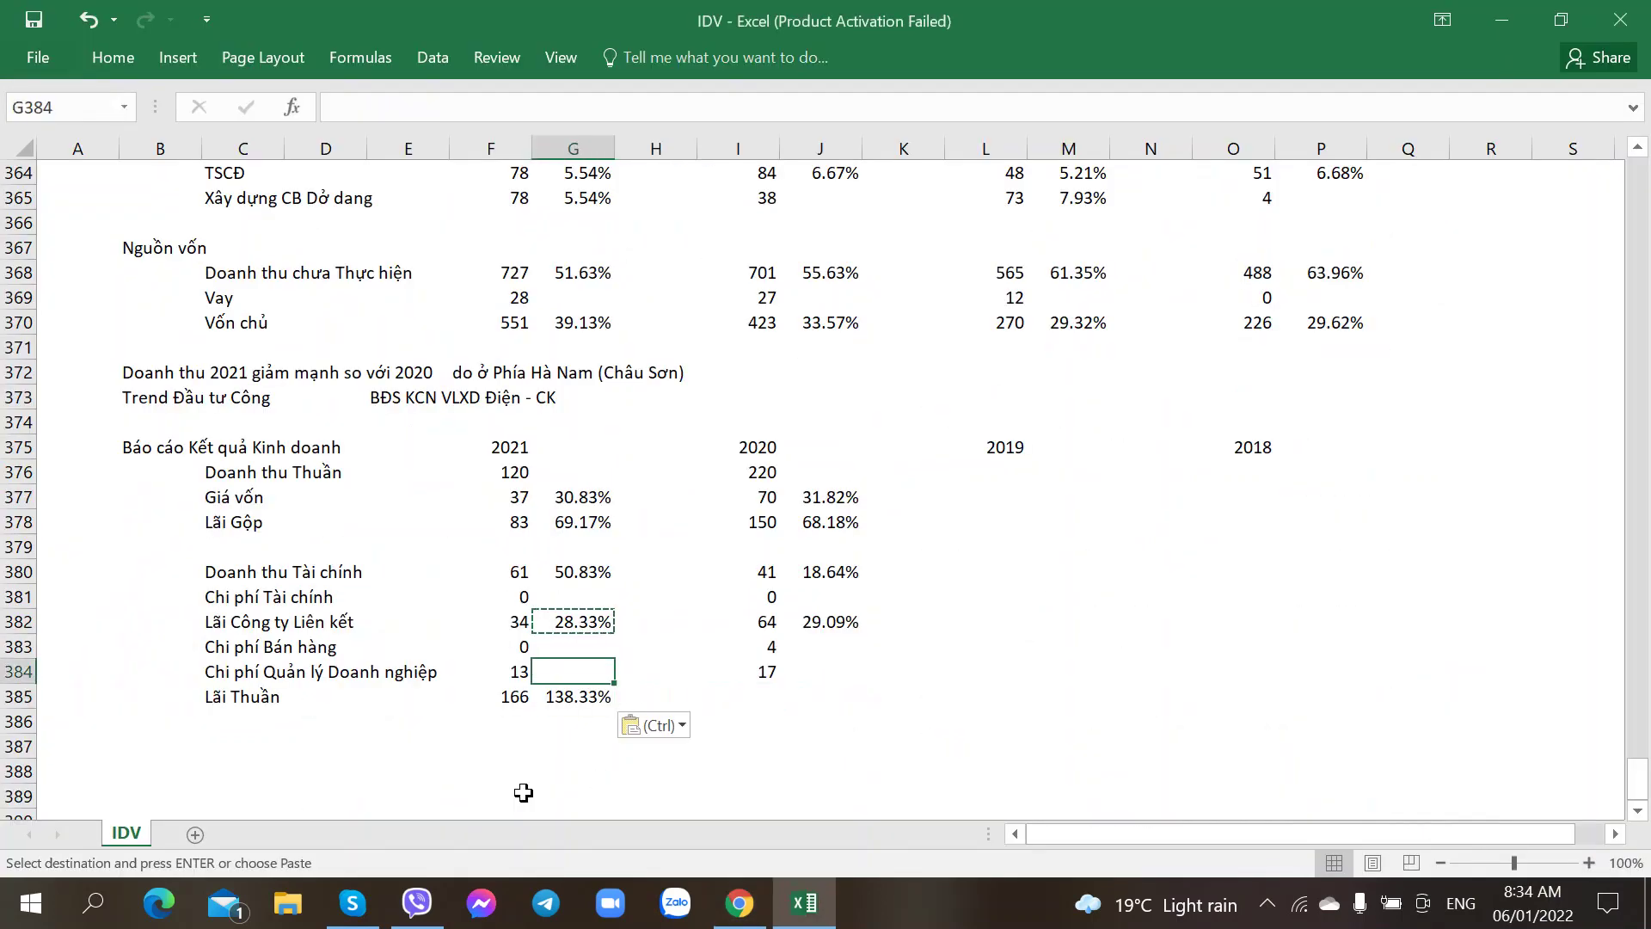
{"action": "key", "text": "ctrl+v"}
- Enter 233 as the 2020 Lãi Thuần in I385 after consulting the consolidated report
{"action": "key", "text": "Down"}
{"action": "key", "text": "Right"}
{"action": "key", "text": "Right"}
{"action": "key", "text": "Right"}
{"action": "key", "text": "alt+Tab"}
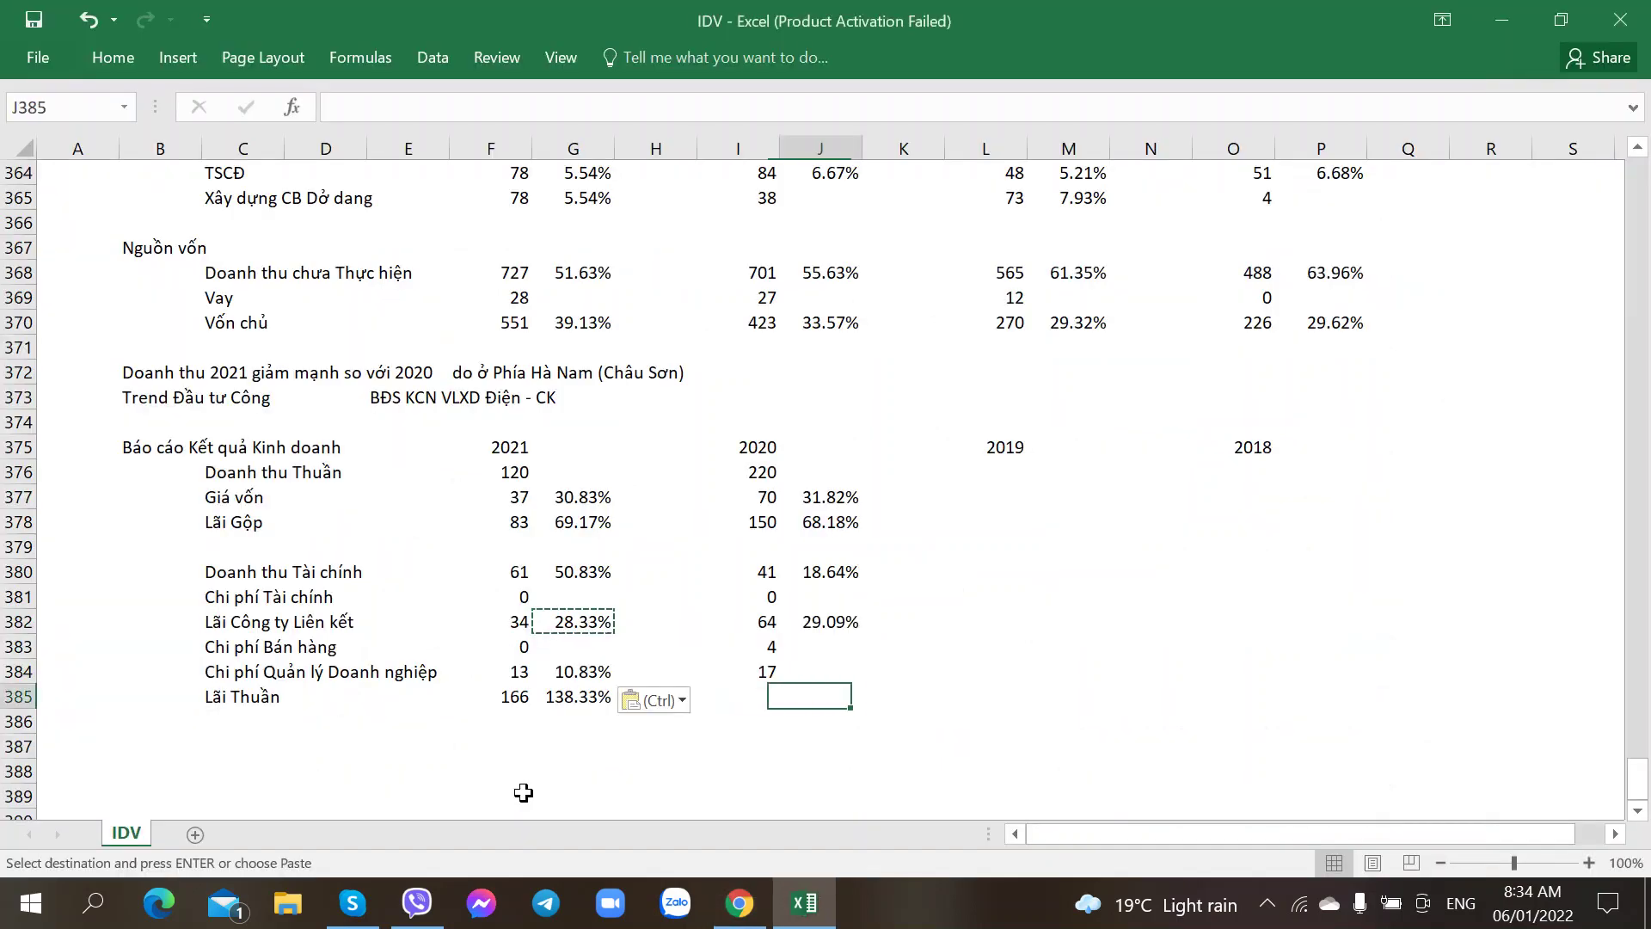
{"action": "key", "text": "alt+Tab"}
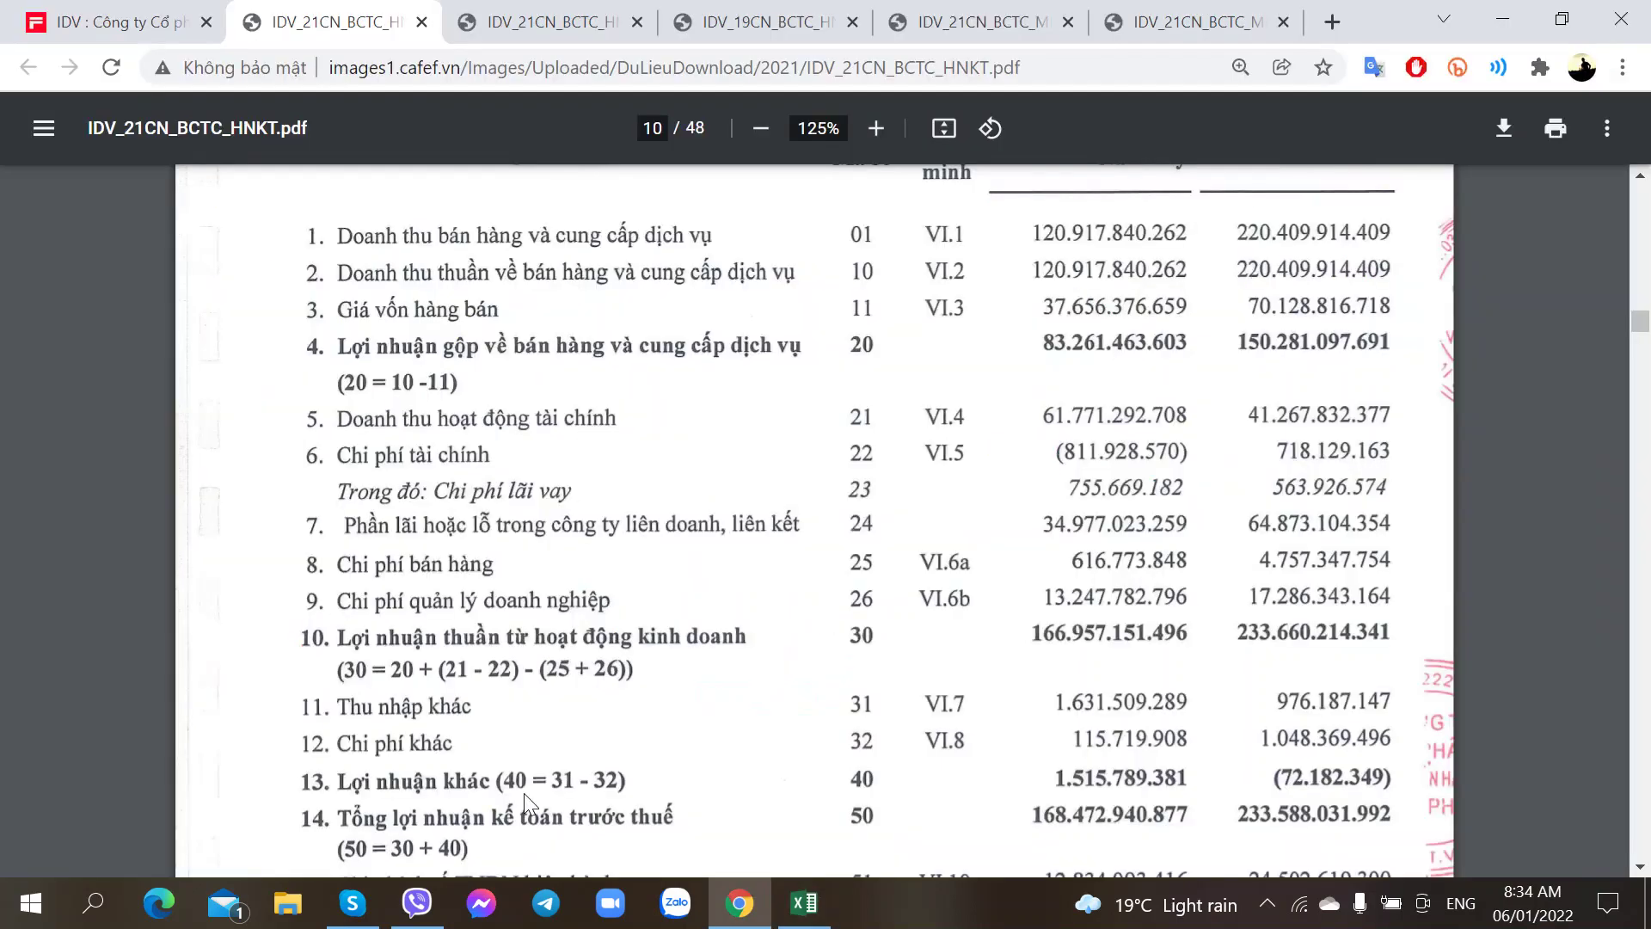
{"action": "key", "text": "alt+Tab"}
{"action": "type", "text": "233"}
{"action": "key", "text": "Tab"}
- Add the 2020 revenue ratios for Chi phí Quản lý Doanh nghiệp in J384 (=I384/I$376) and Lãi Thuần in J385
{"action": "key", "text": "alt+Tab"}
{"action": "key", "text": "alt+Tab"}
{"action": "key", "text": "ctrl+d"}
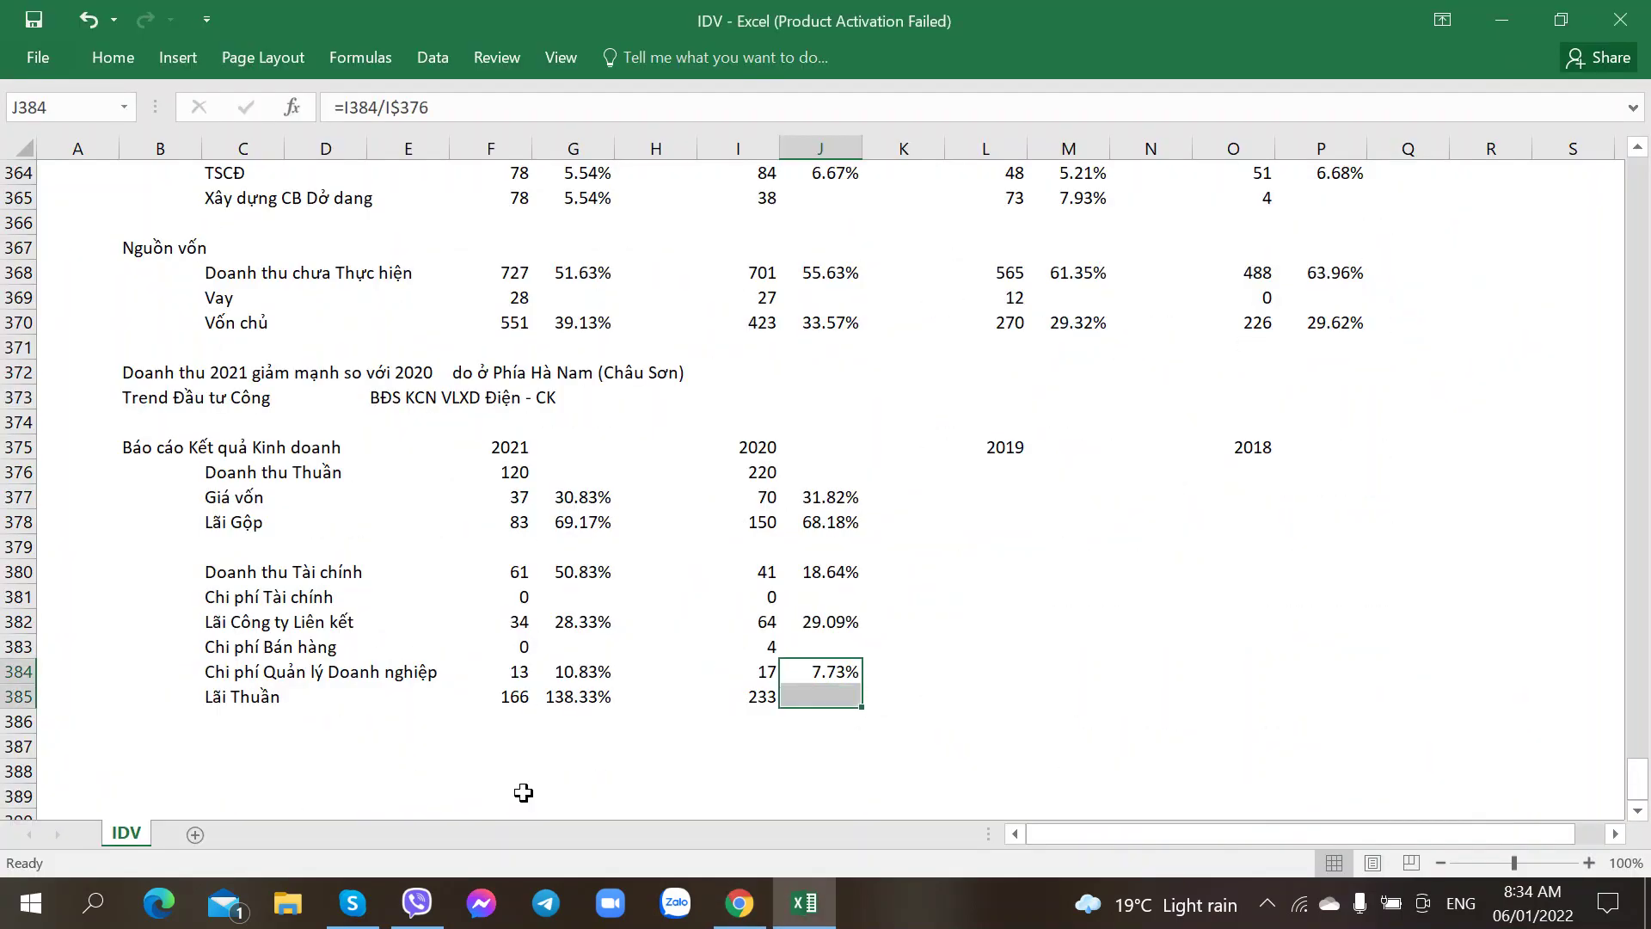
{"action": "key", "text": "Return"}
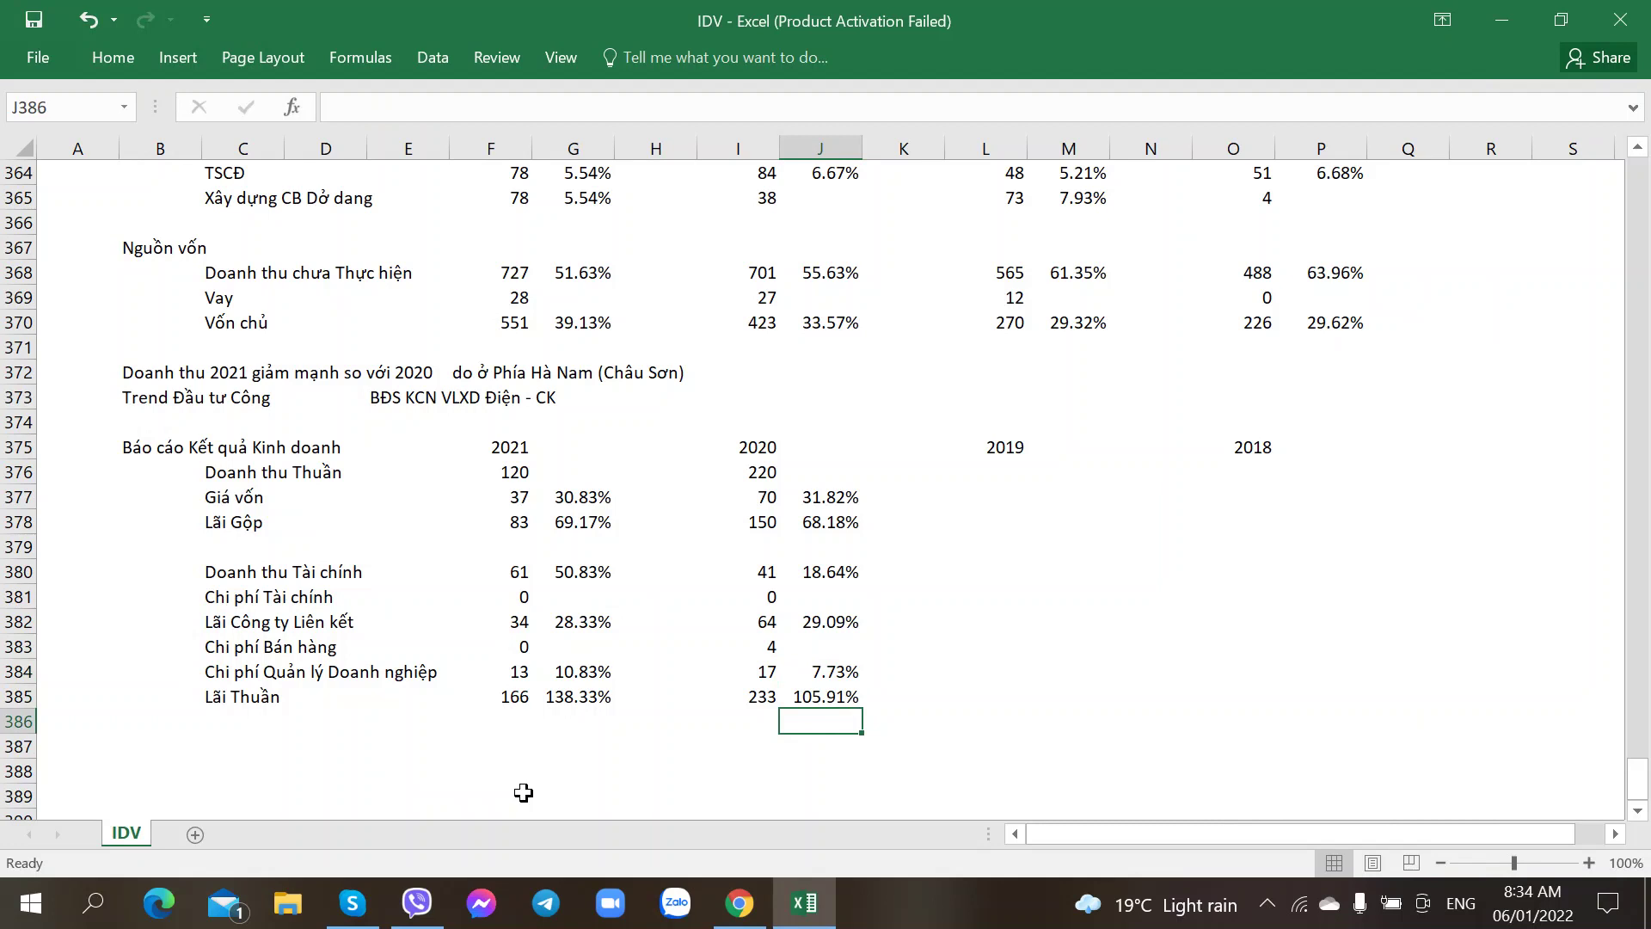
{"action": "left_click", "coordinate": [774, 700]}
{"action": "left_click", "coordinate": [496, 703]}
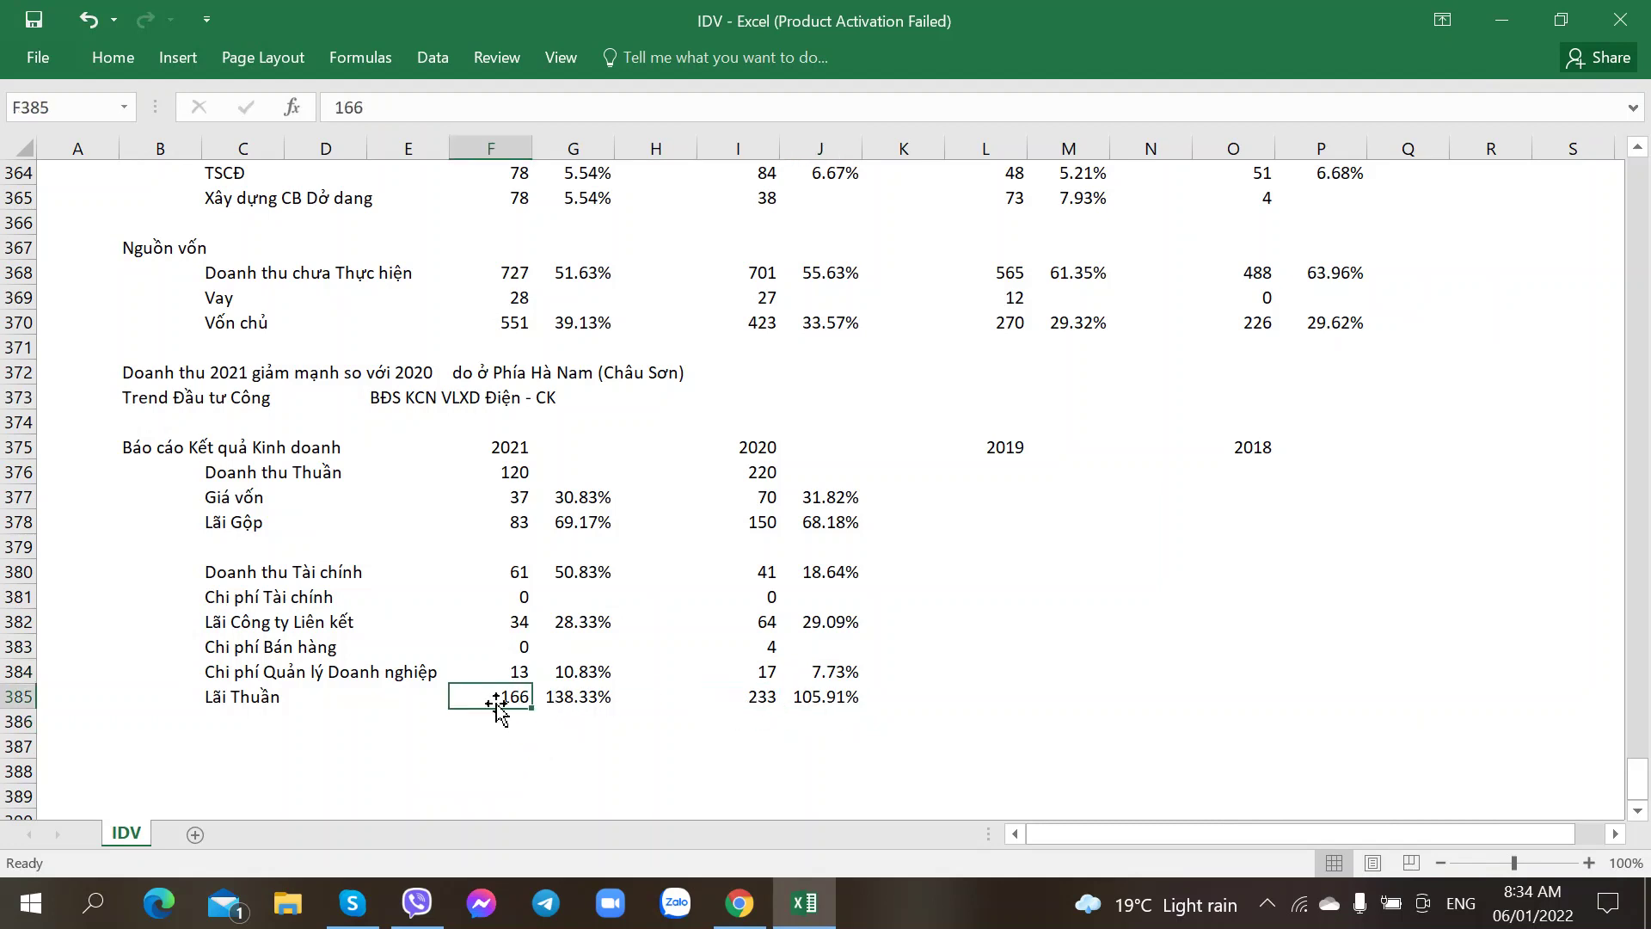
{"action": "left_click", "coordinate": [496, 572]}
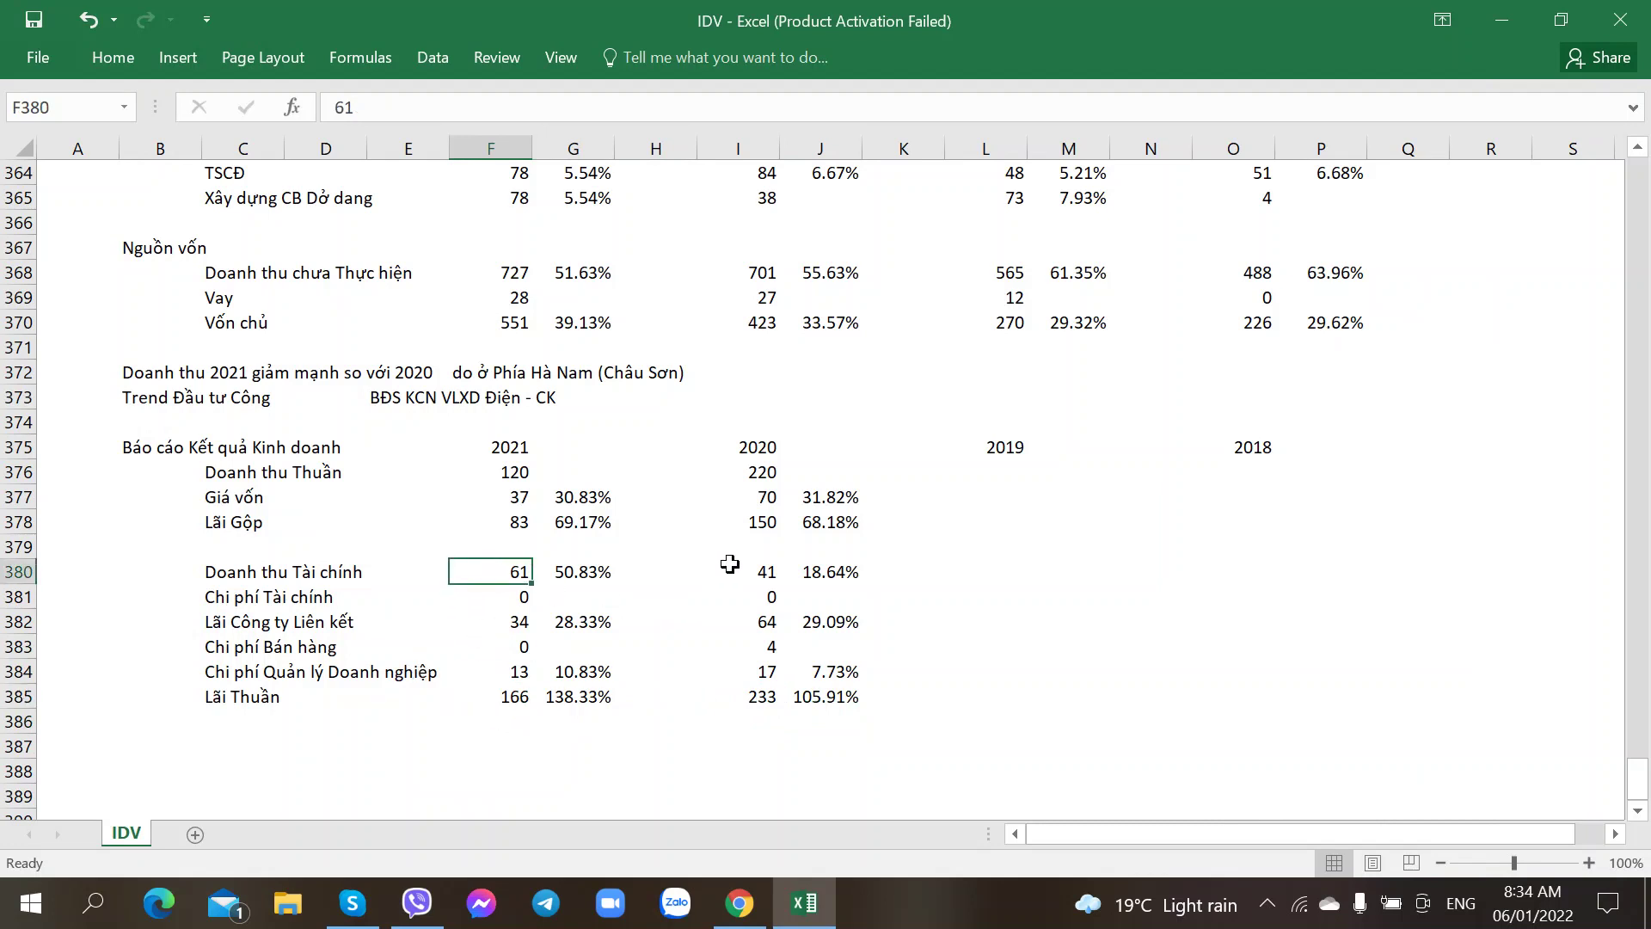
- Review the 2021 income figures and add the note "Lãi 2020 giảm do Doanh thu Thuần giảm" in J372
{"action": "left_click", "coordinate": [512, 605]}
{"action": "left_click", "coordinate": [507, 622]}
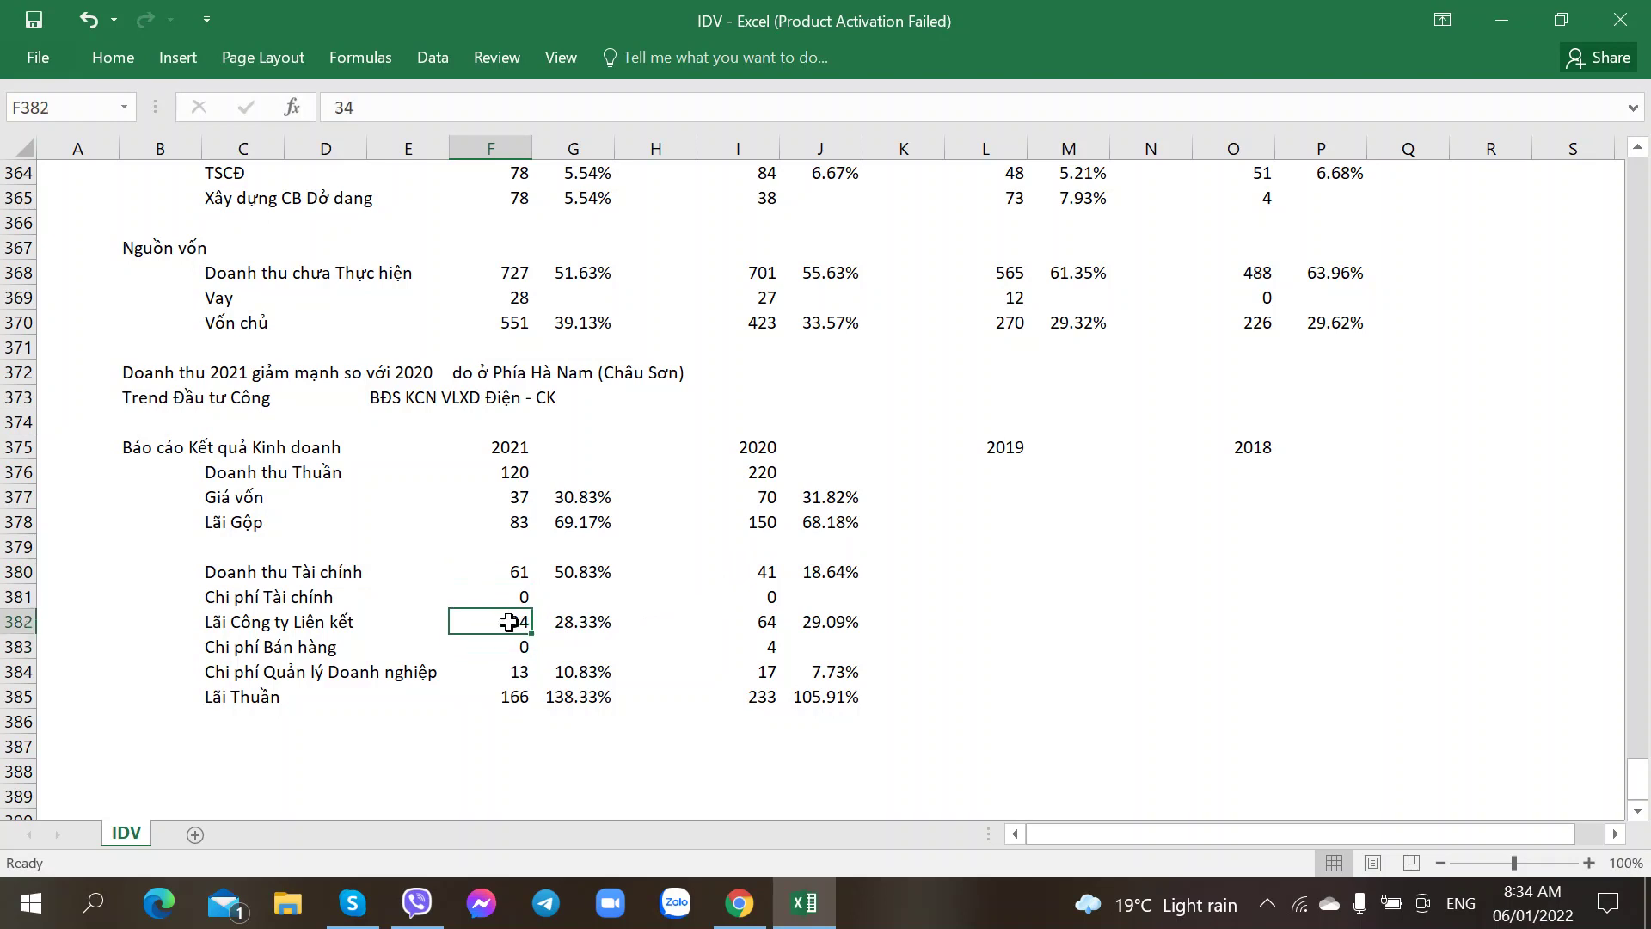
{"action": "left_click", "coordinate": [517, 504]}
{"action": "left_click", "coordinate": [519, 472]}
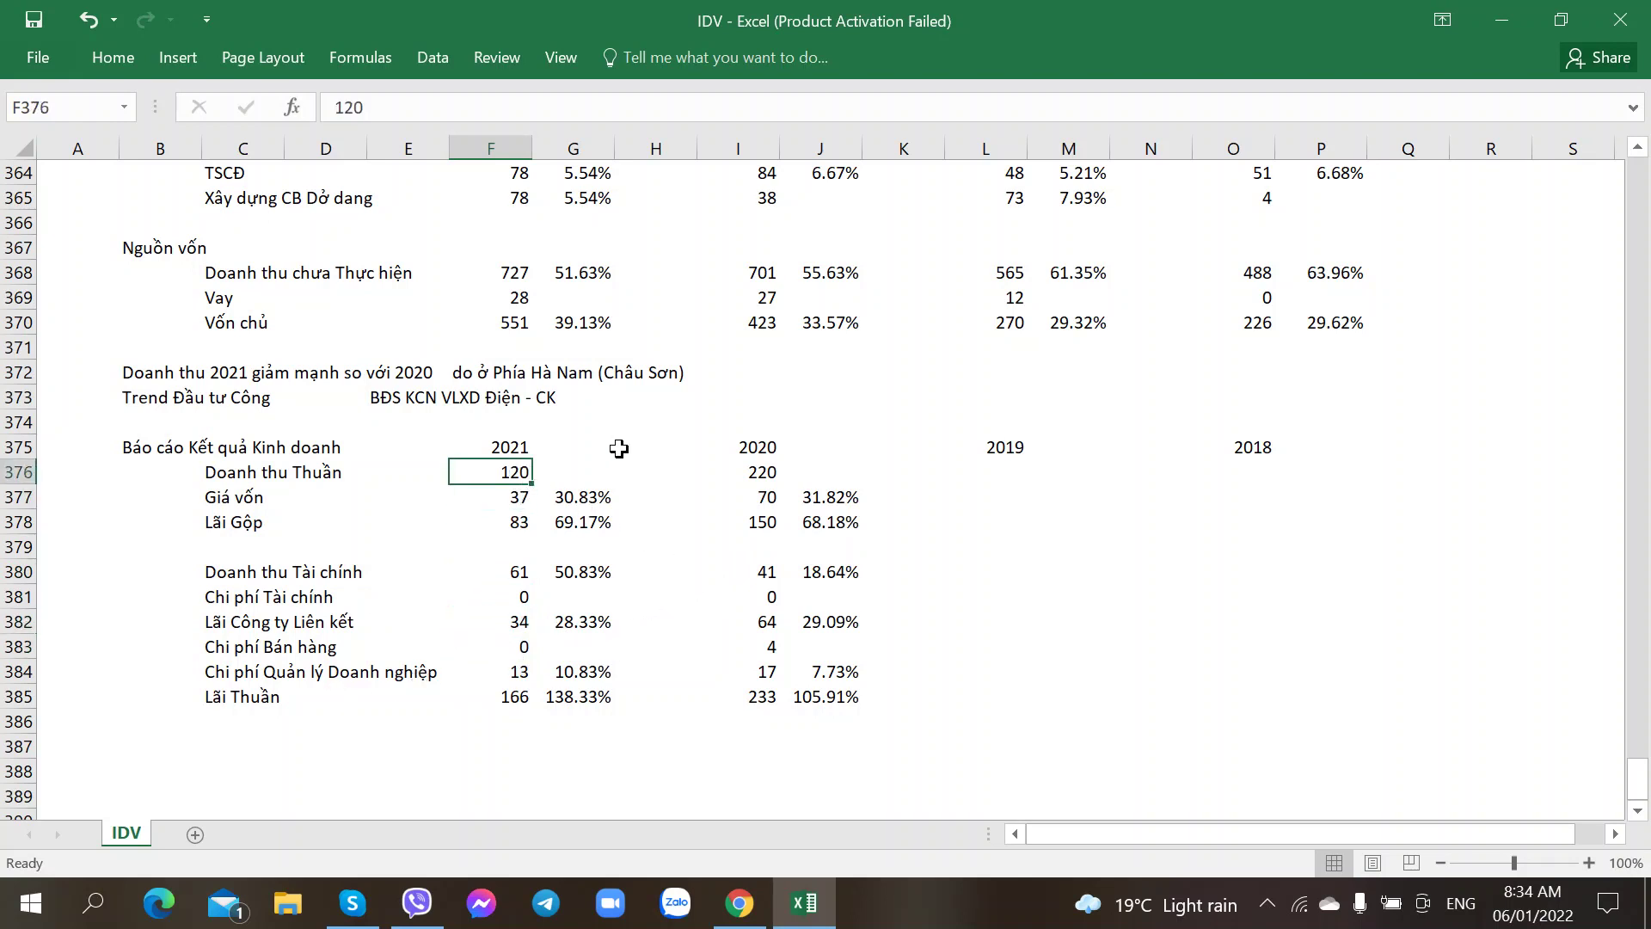
{"action": "left_click", "coordinate": [799, 372]}
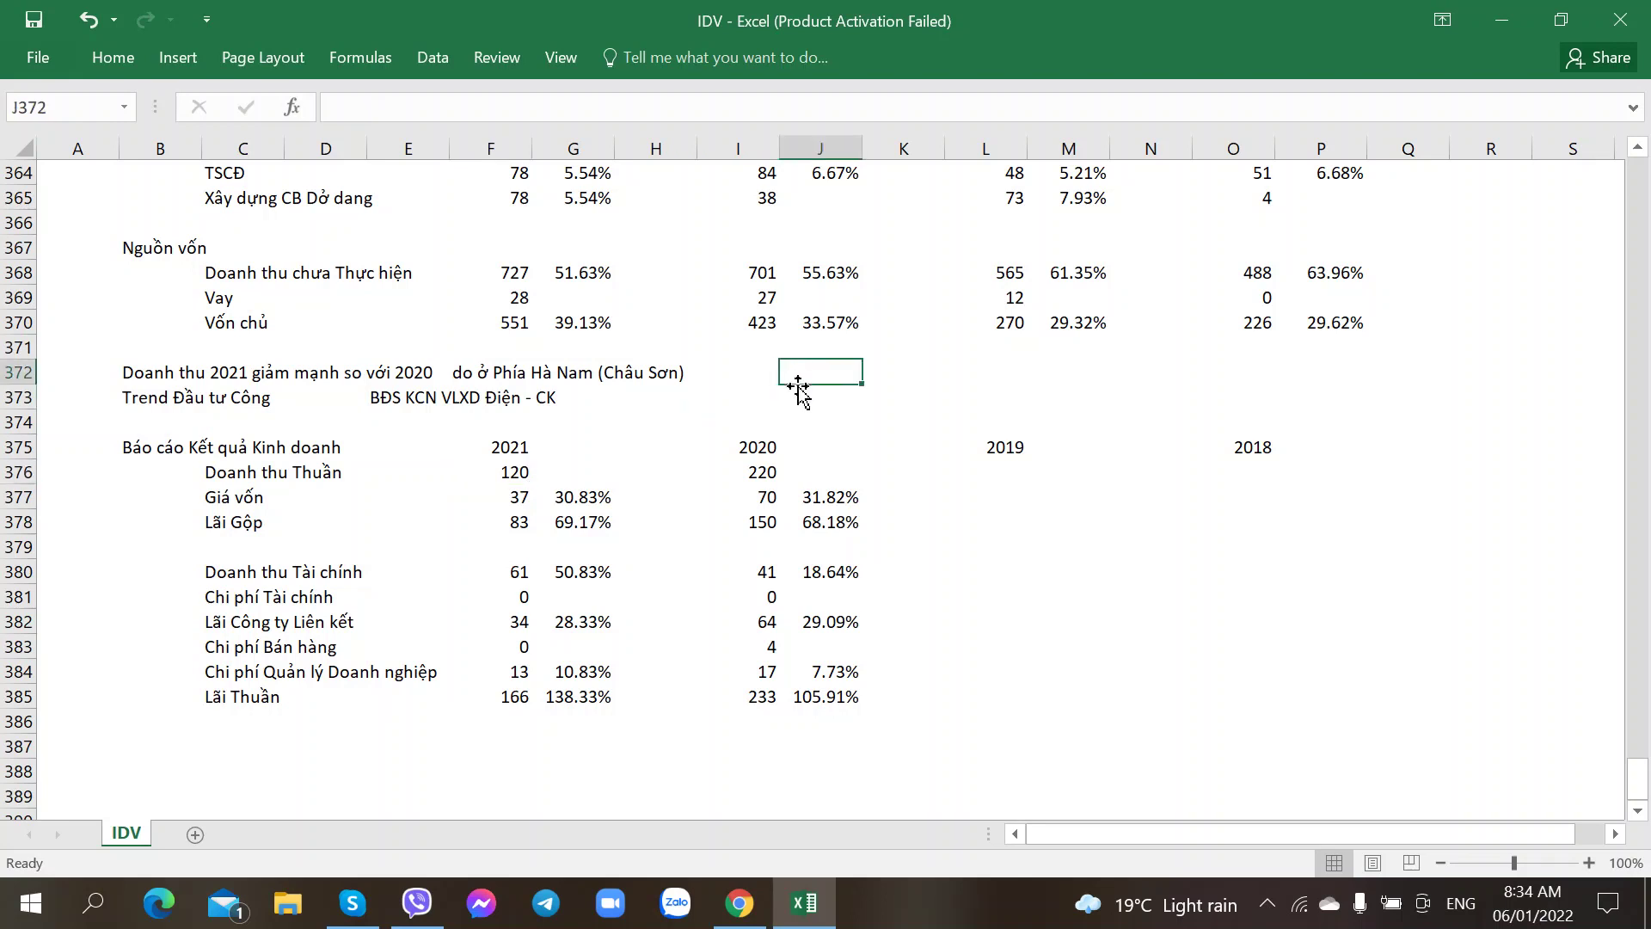
{"action": "type", "text": "Lãi "}
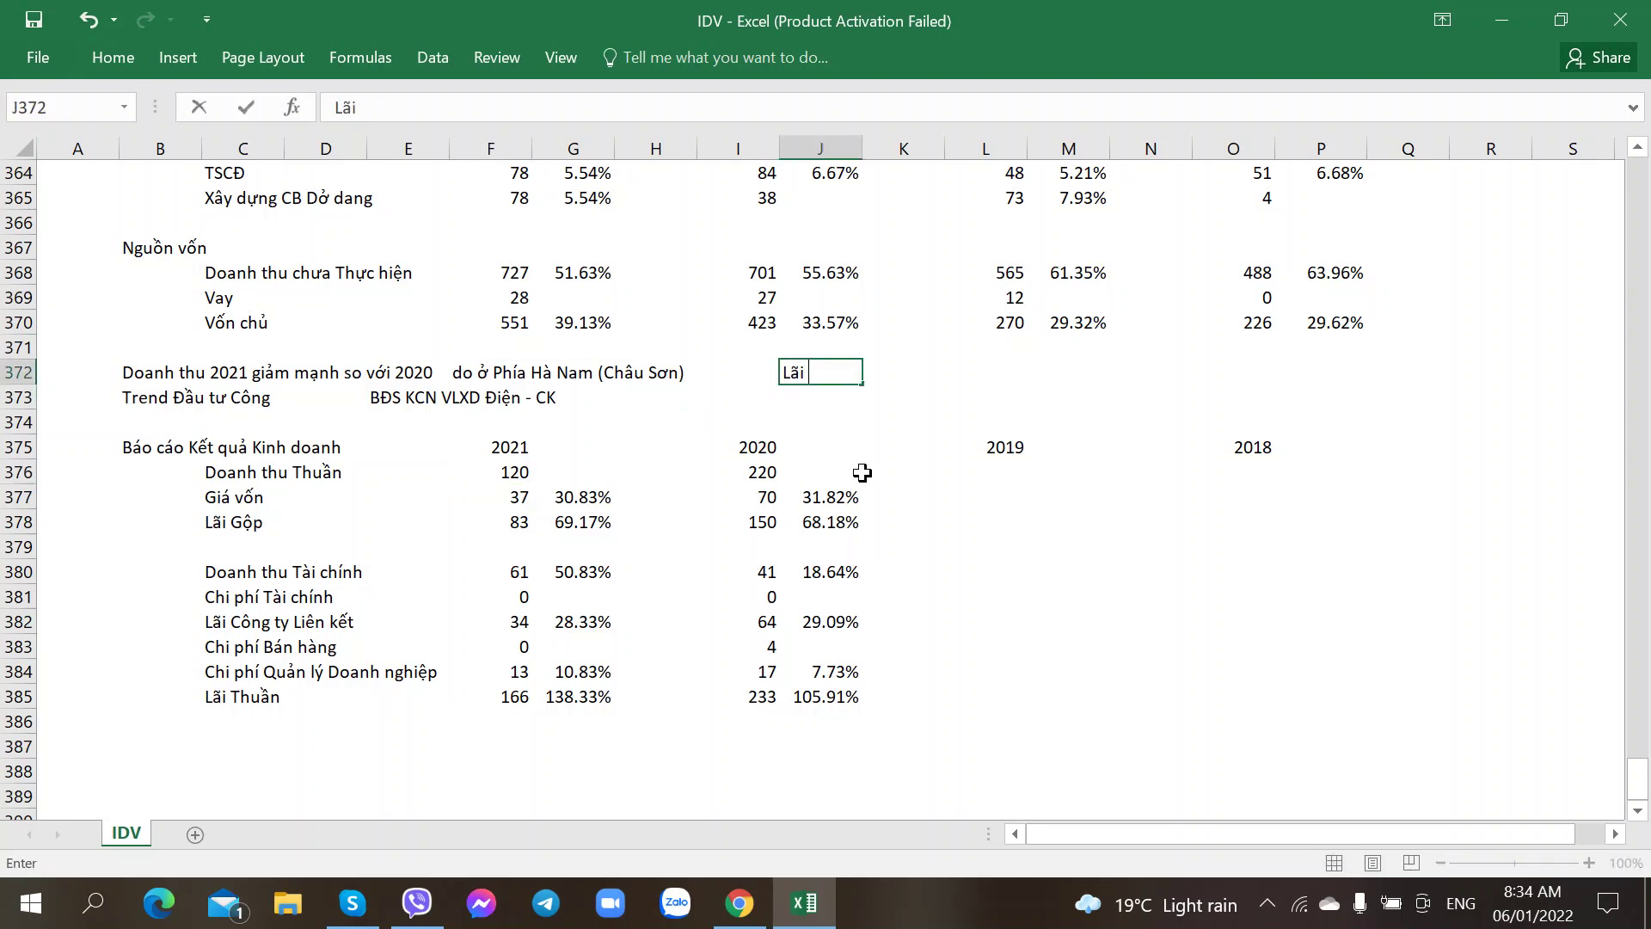
{"action": "type", "text": "2020 gia"}
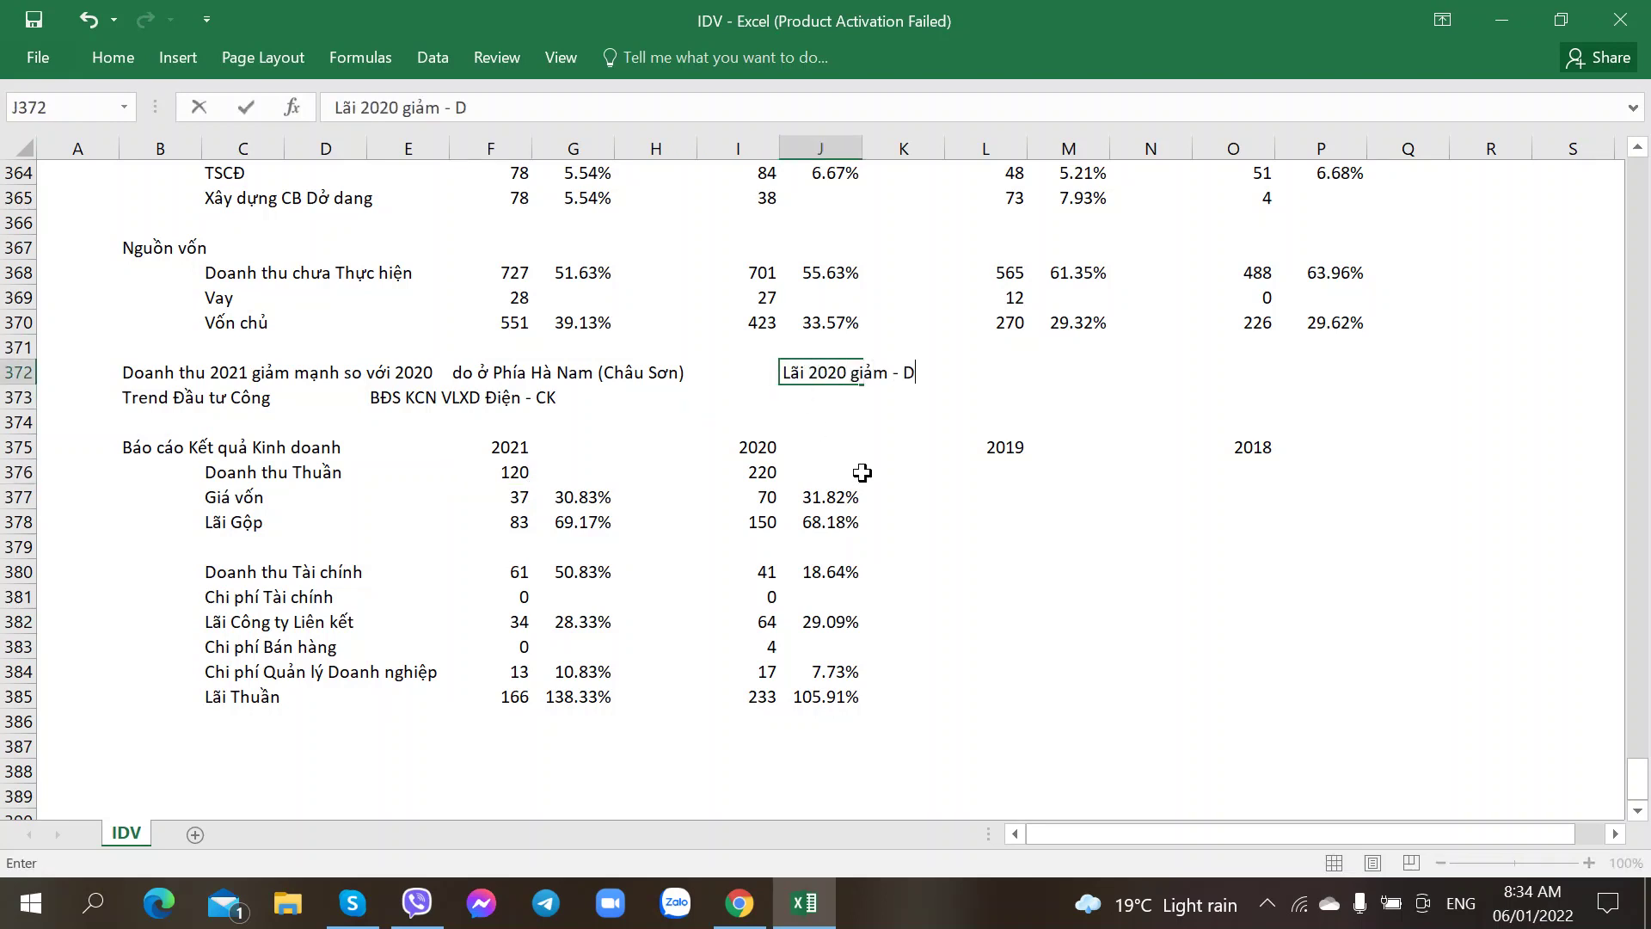
{"action": "type", "text": "m do Doanh Thu Thuần"}
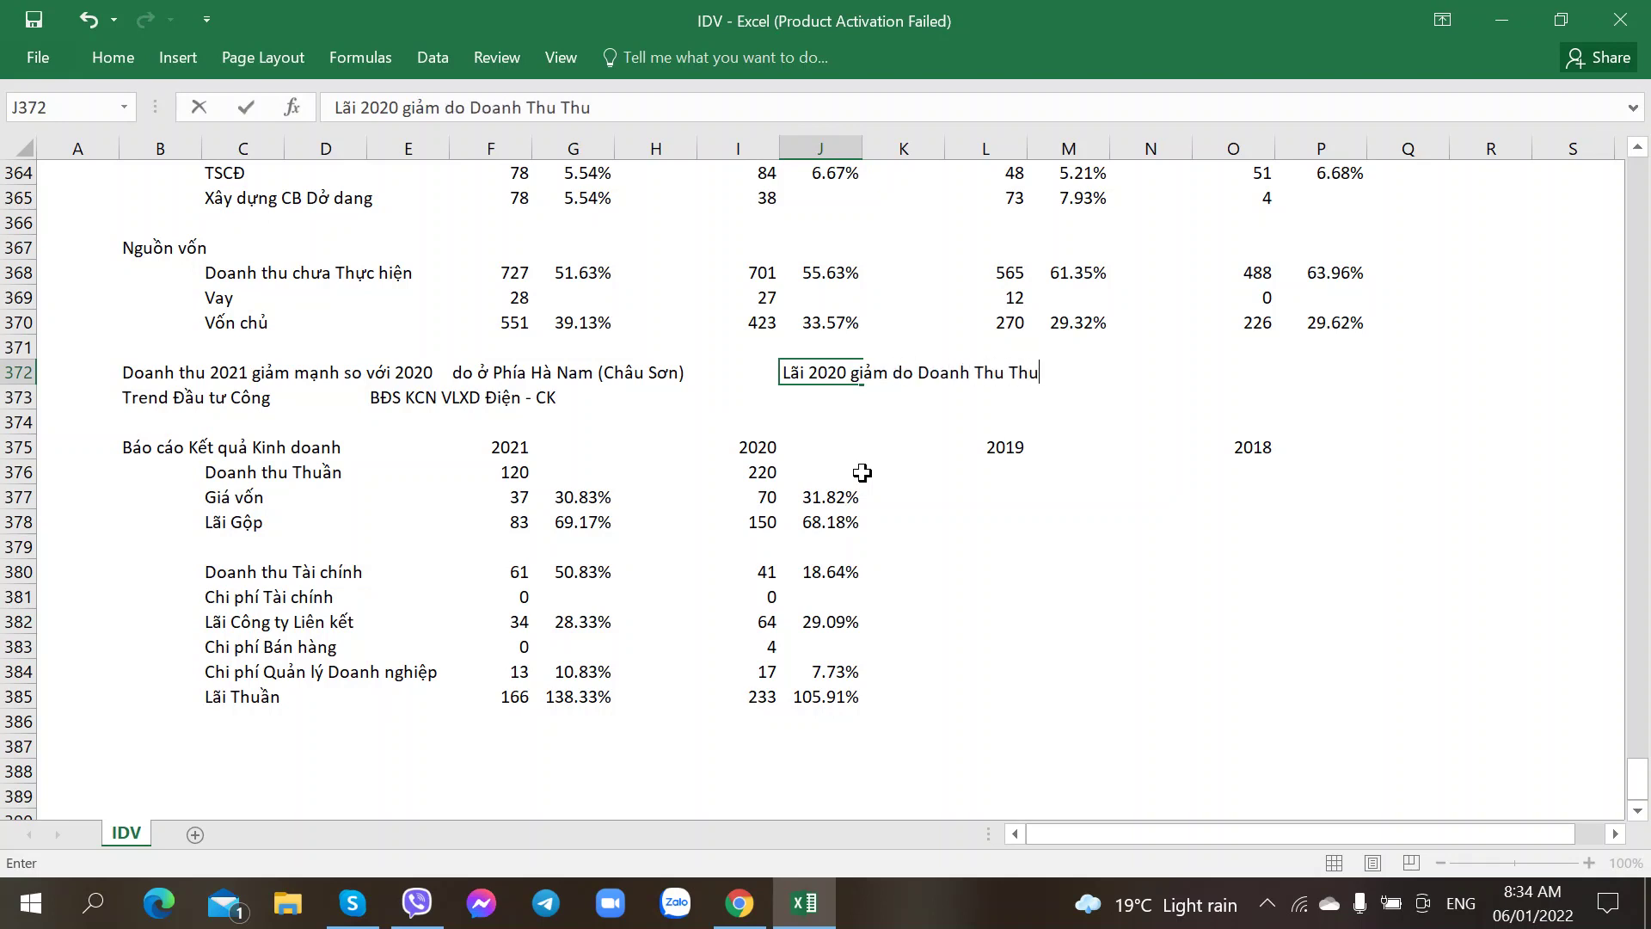
{"action": "key", "text": "BackSpace"}
{"action": "key", "text": "BackSpace"}
{"action": "key", "text": "BackSpace"}
{"action": "key", "text": "BackSpace"}
{"action": "key", "text": "BackSpace"}
{"action": "key", "text": "BackSpace"}
{"action": "type", "text": "thu Thuần giảm"}
{"action": "key", "text": "Return"}
- Add a Lãi khác row in C387 and enter 1 as its 2021 value in F387, taken from the consolidated report
{"action": "key", "text": "alt+Tab"}
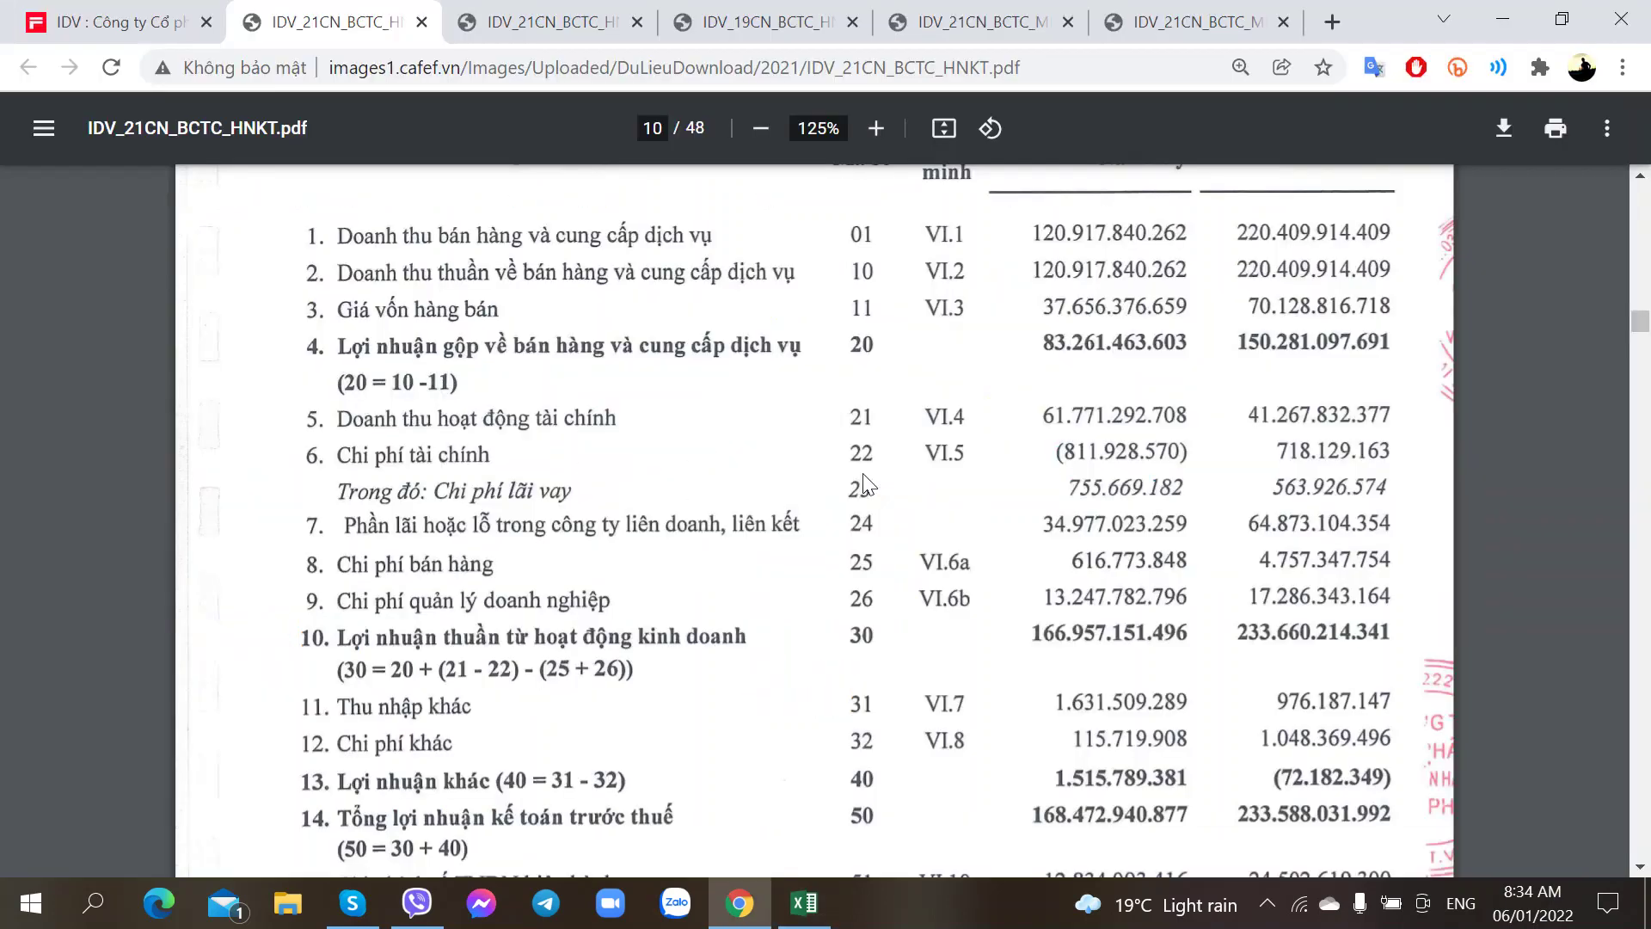
{"action": "scroll", "coordinate": [791, 483], "scroll_direction": "down", "scroll_amount": 2}
{"action": "key", "text": "alt+Tab"}
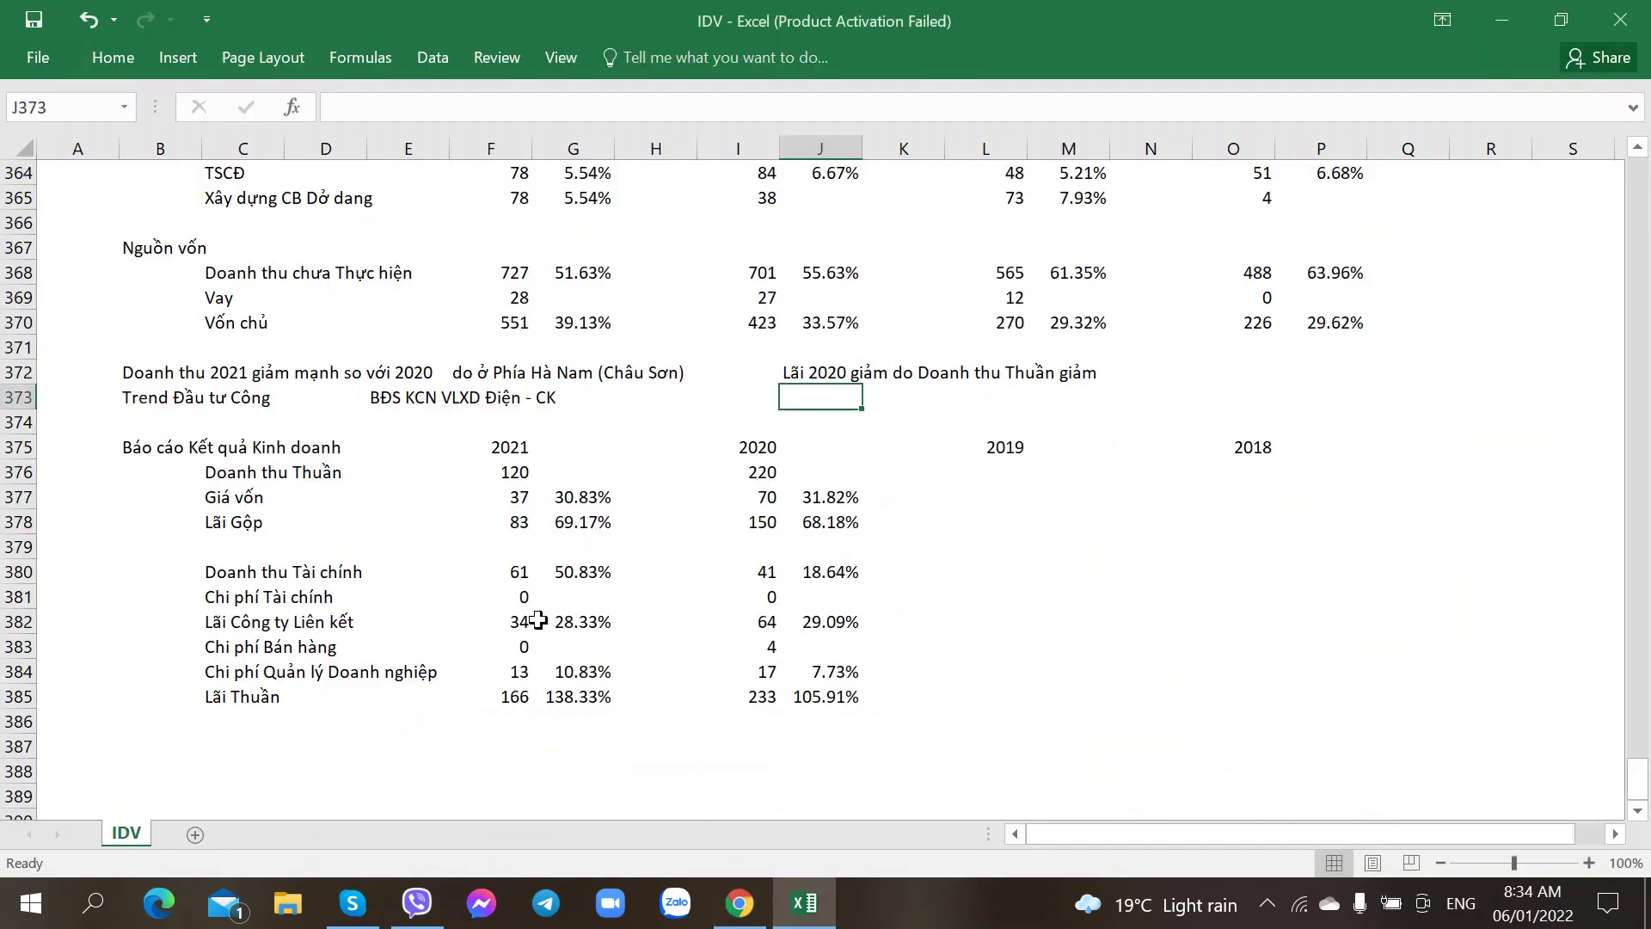
{"action": "left_click", "coordinate": [263, 738]}
{"action": "key", "text": "alt+Tab"}
{"action": "key", "text": "alt+Tab"}
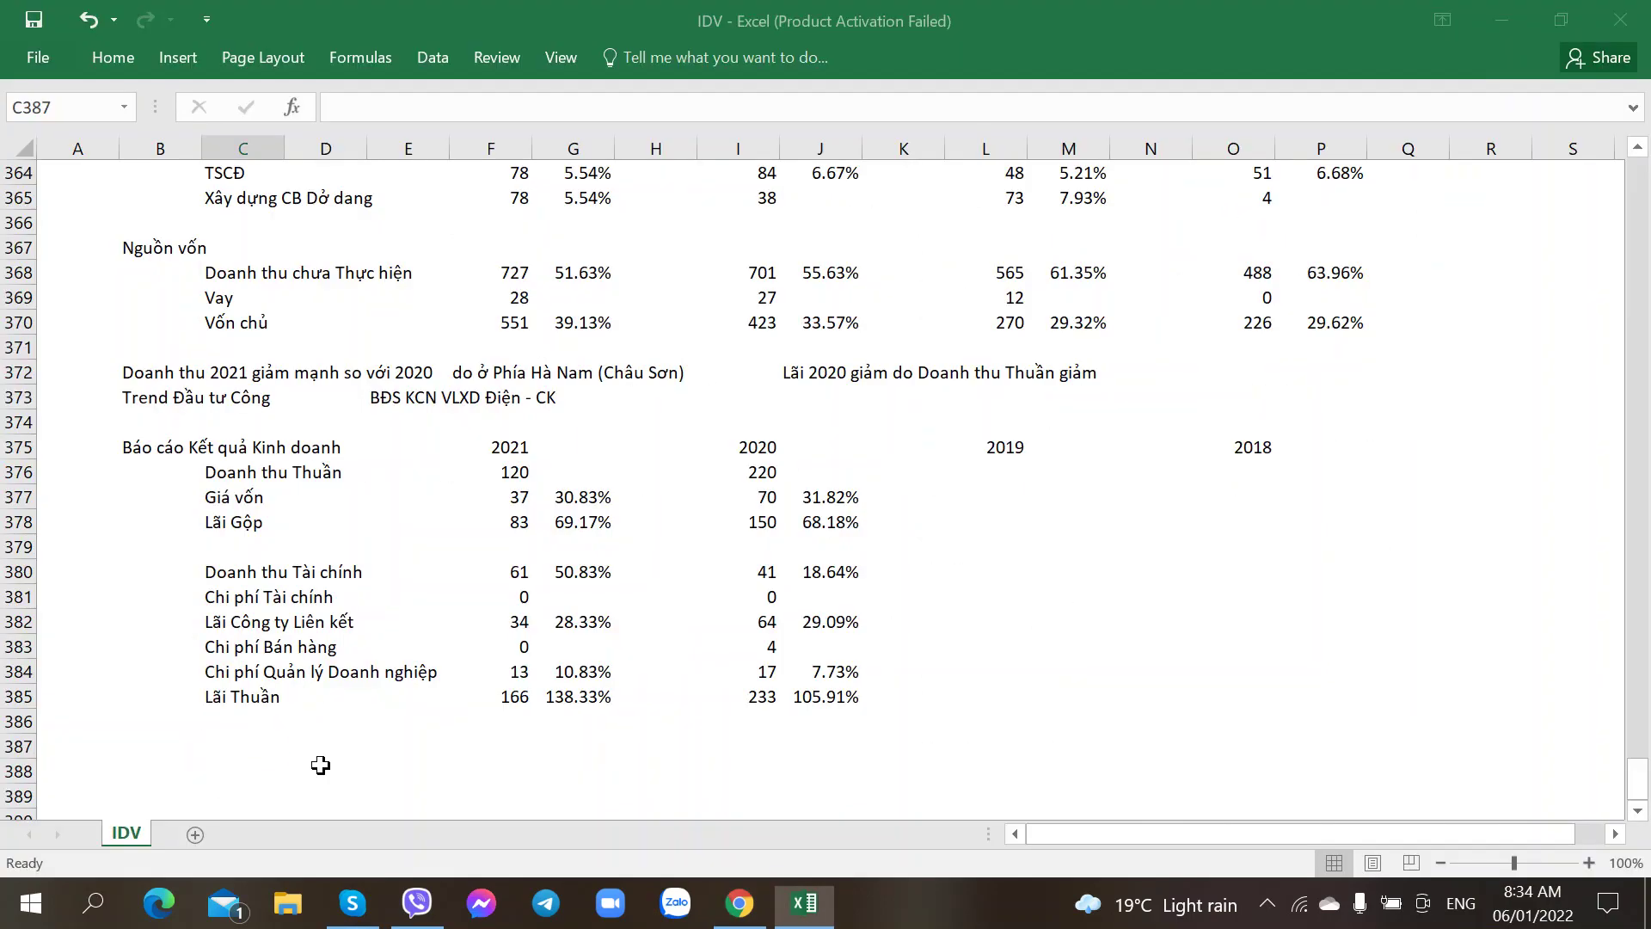
{"action": "type", "text": "Lãi khác"}
{"action": "key", "text": "Tab"}
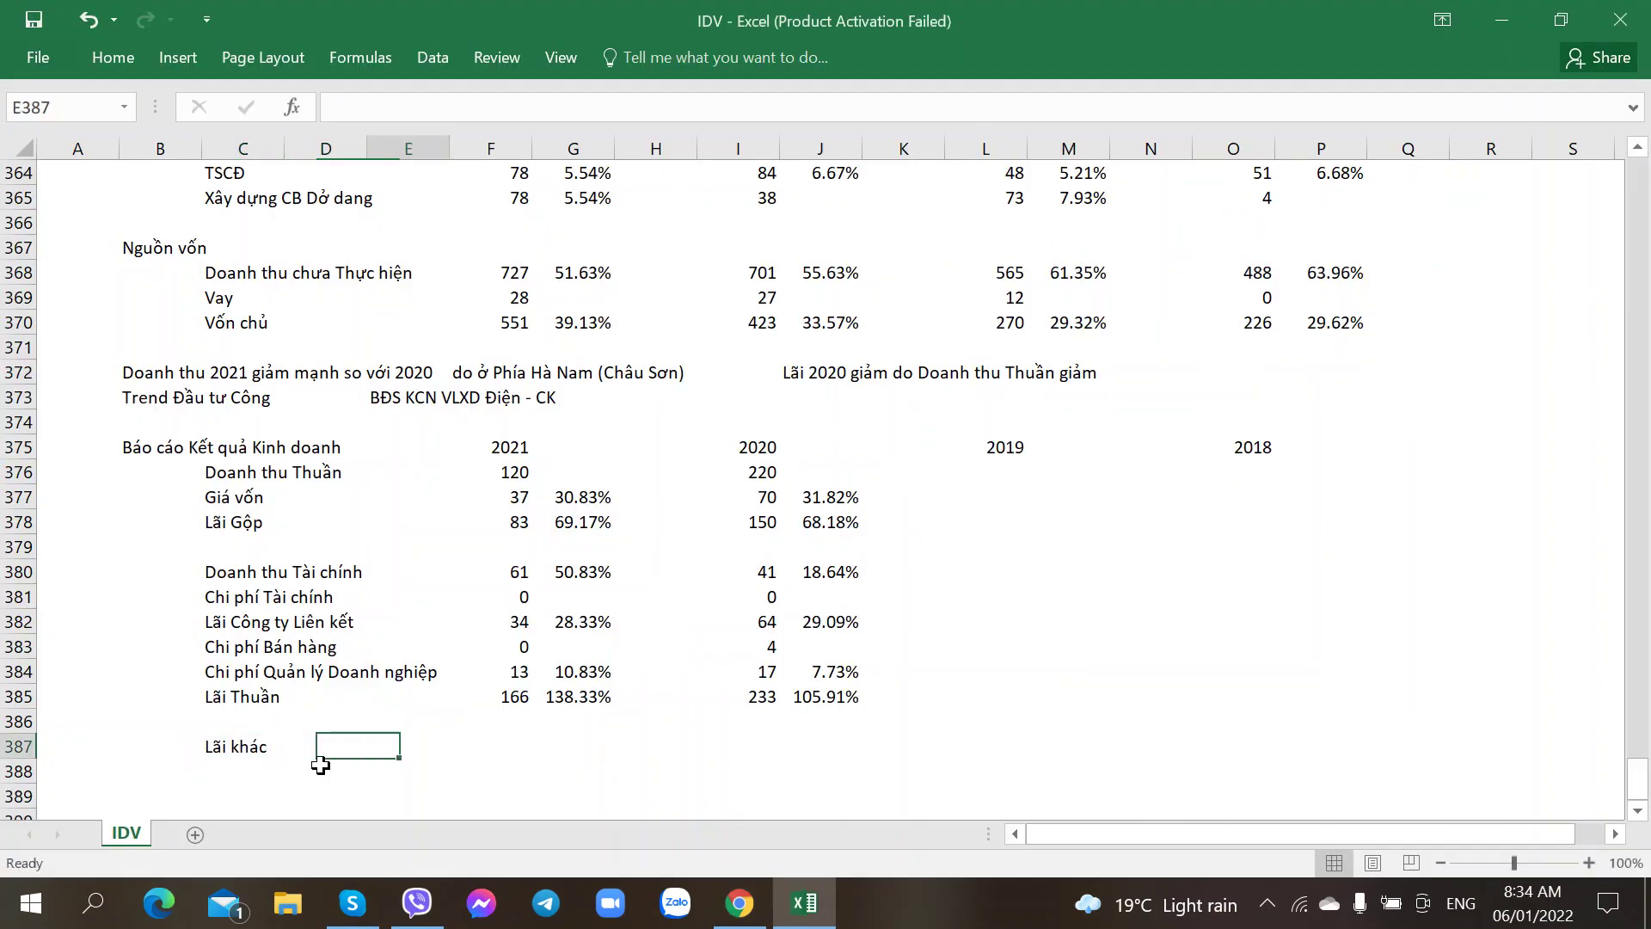
{"action": "key", "text": "alt+Tab"}
{"action": "key", "text": "alt+Tab"}
{"action": "key", "text": "alt+Tab"}
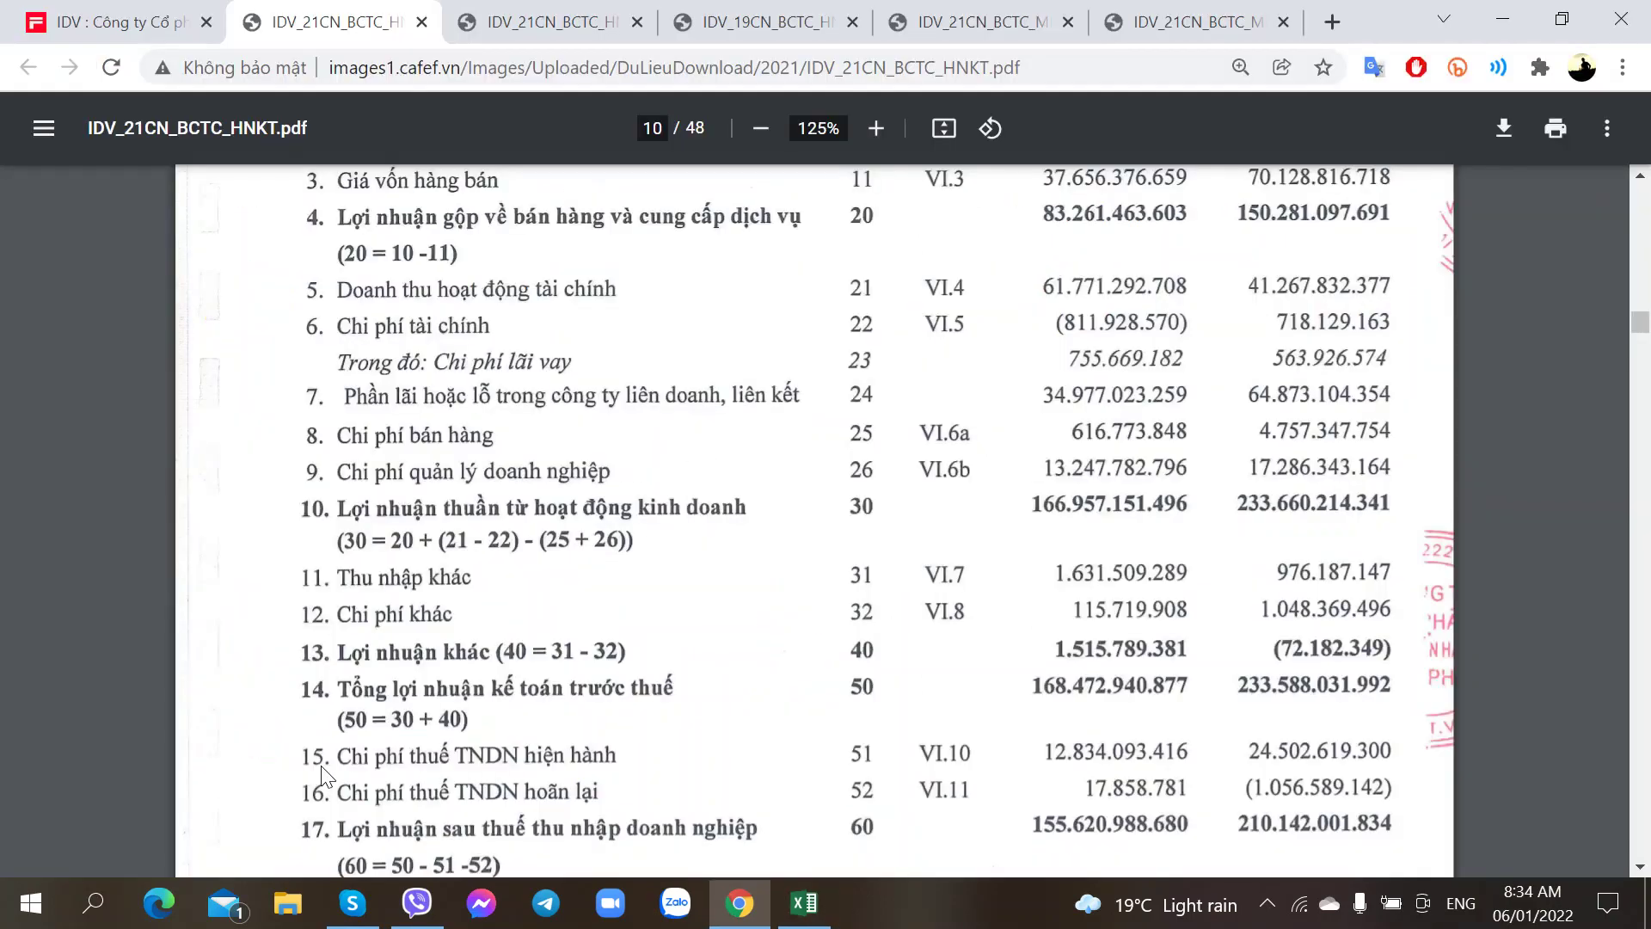
{"action": "key", "text": "alt+Tab"}
- Add a Lãi trước thuế row in C388 with 168 as its 2021 value in F388 from the consolidated report
{"action": "type", "text": "Lãi t"}
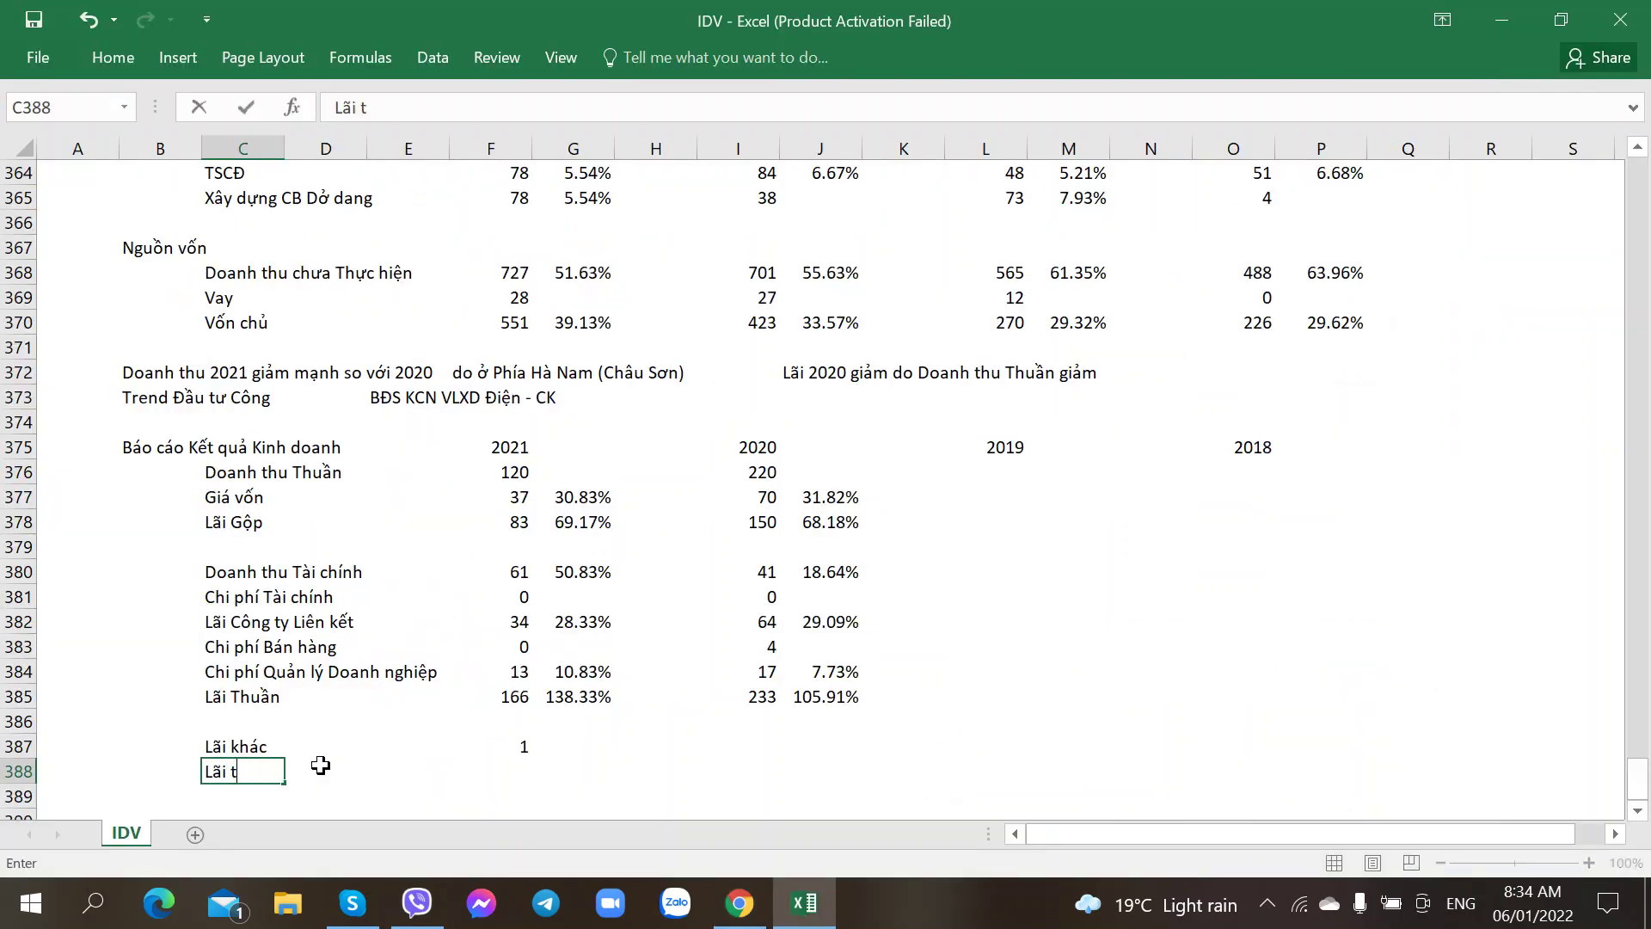
{"action": "type", "text": "rước thuế"}
{"action": "key", "text": "Tab"}
{"action": "key", "text": "Tab"}
{"action": "key", "text": "Tab"}
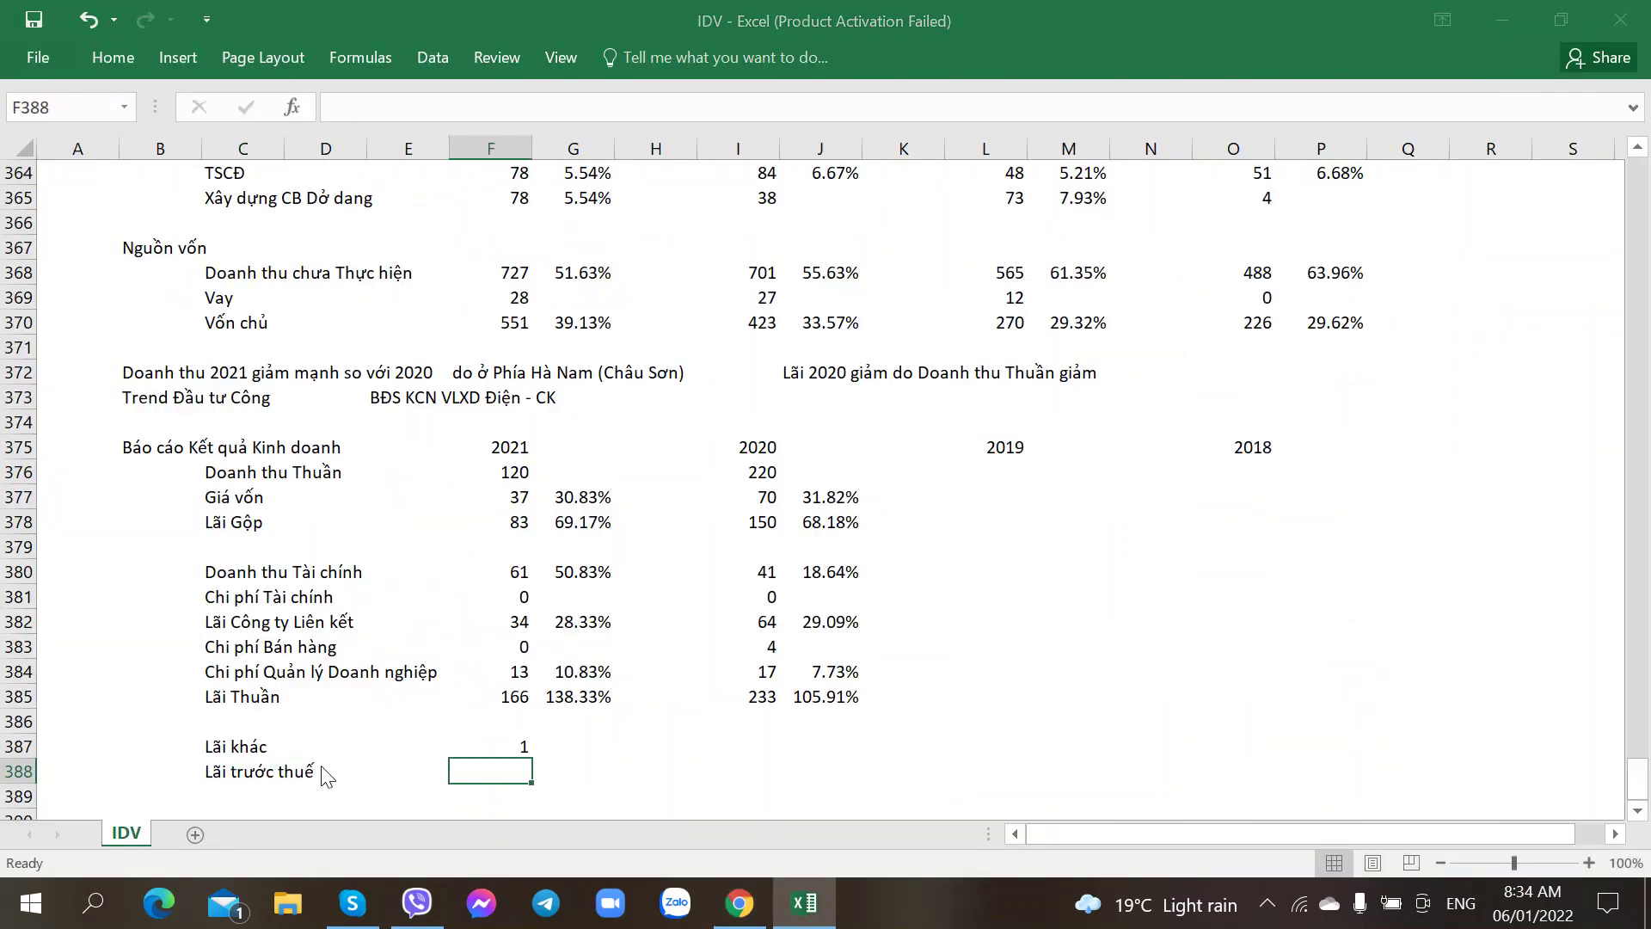
{"action": "key", "text": "alt+Tab"}
{"action": "key", "text": "alt+Tab"}
{"action": "type", "text": "168"}
{"action": "key", "text": "Tab"}
{"action": "key", "text": "Down"}
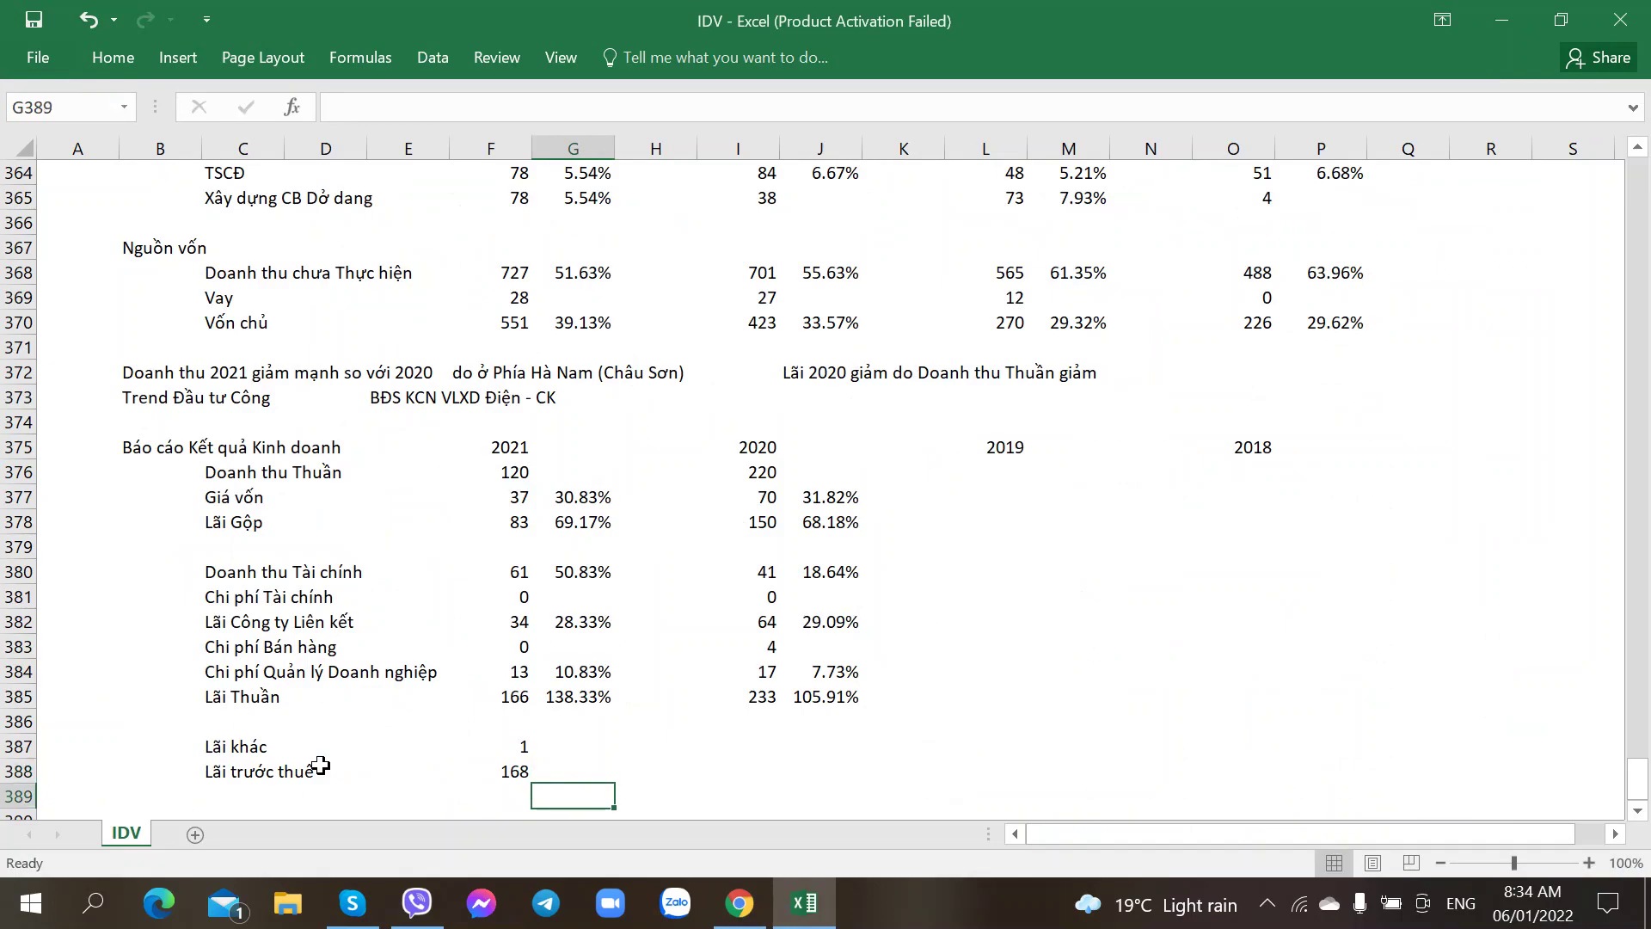
- Add a Lãi sau thuế Cty Mẹ row in C389 with 155 as its 2021 value in F389 from the consolidated report
{"action": "key", "text": "Left"}
{"action": "key", "text": "Left"}
{"action": "key", "text": "Left"}
{"action": "key", "text": "Left"}
{"action": "key", "text": "Left"}
{"action": "key", "text": "Right"}
{"action": "key", "text": "alt+Tab"}
{"action": "key", "text": "alt+Tab"}
{"action": "key", "text": "alt+Tab"}
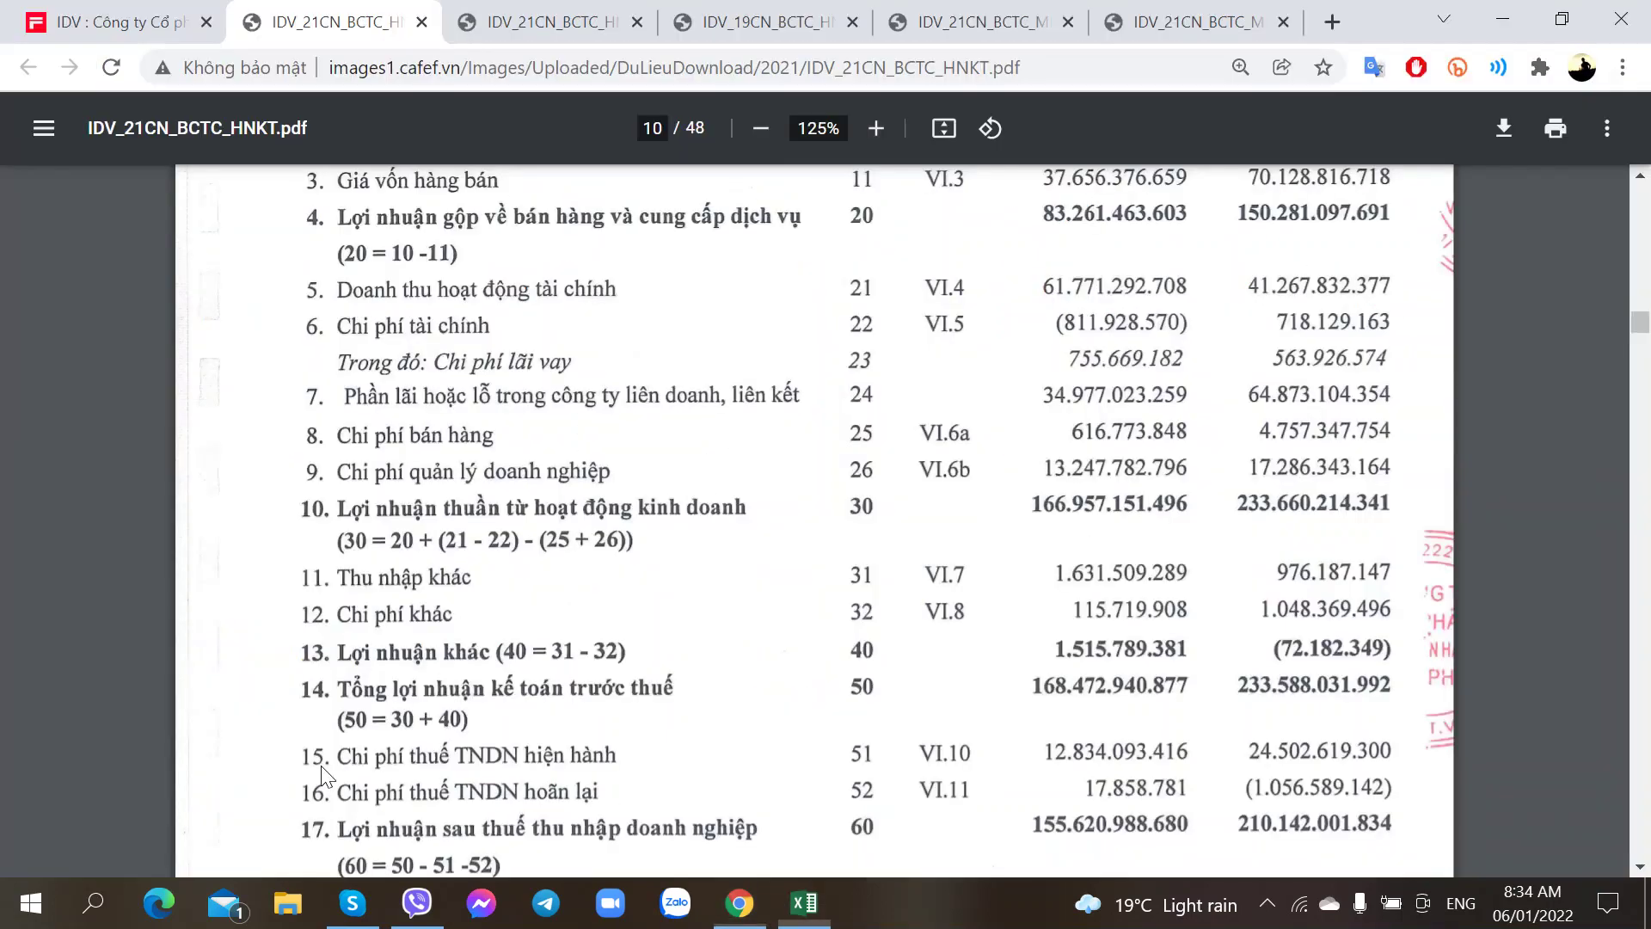
{"action": "scroll", "coordinate": [337, 750], "scroll_direction": "down", "scroll_amount": 2}
{"action": "scroll", "coordinate": [337, 750], "scroll_direction": "down", "scroll_amount": 3}
{"action": "key", "text": "alt+Tab"}
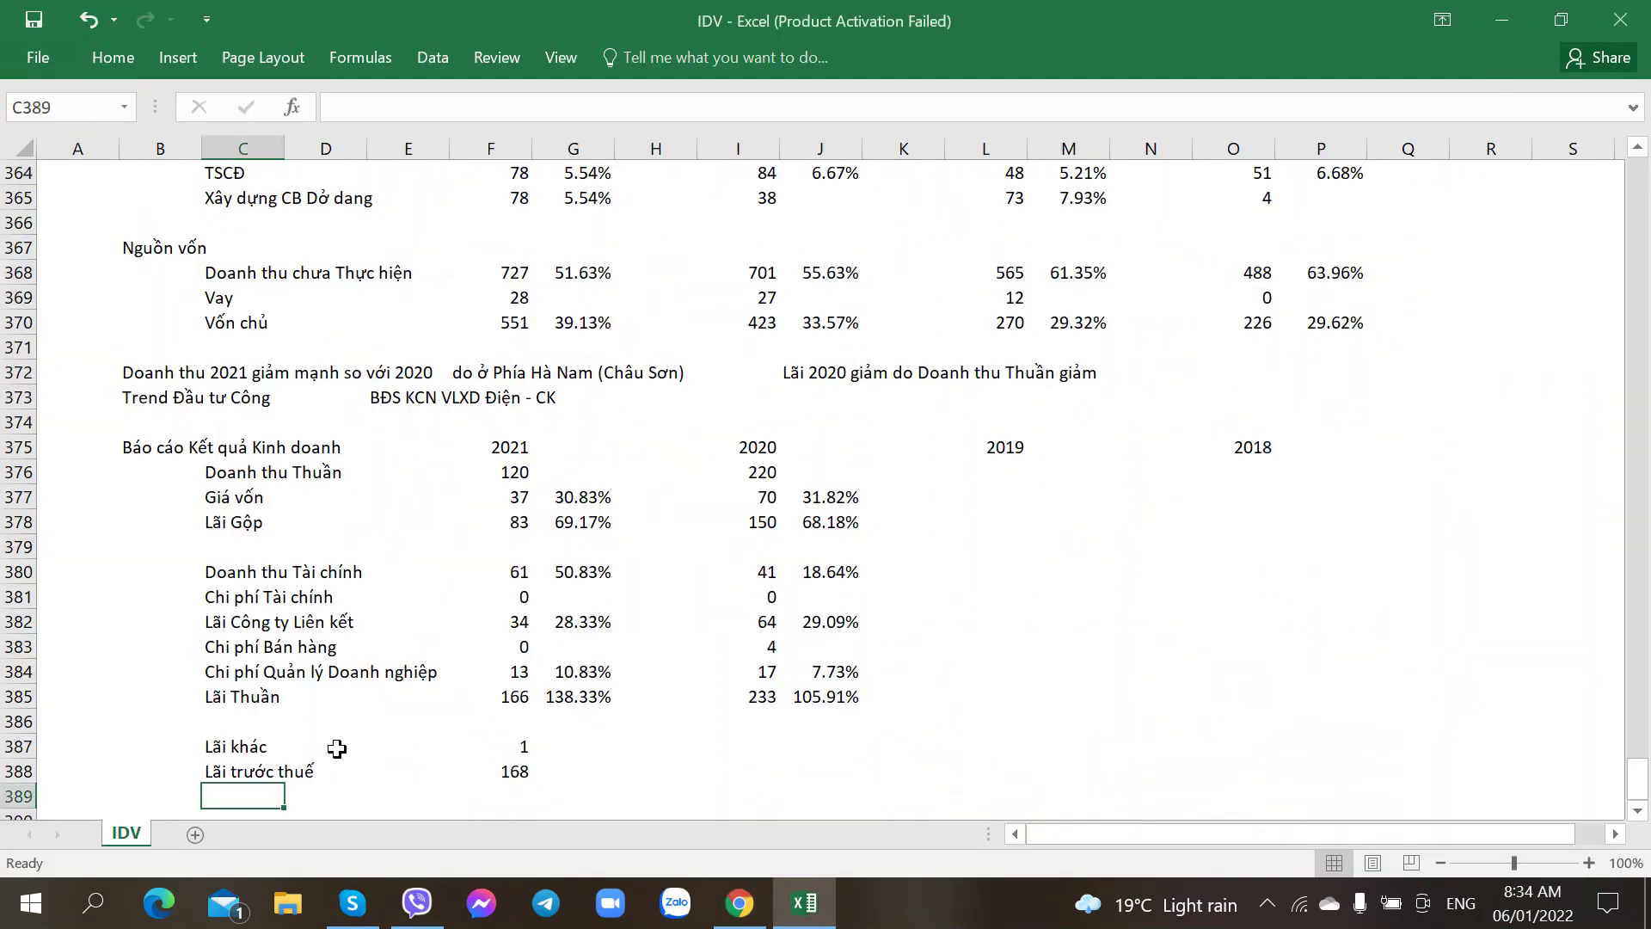
{"action": "type", "text": "Lãi sau thuế C"}
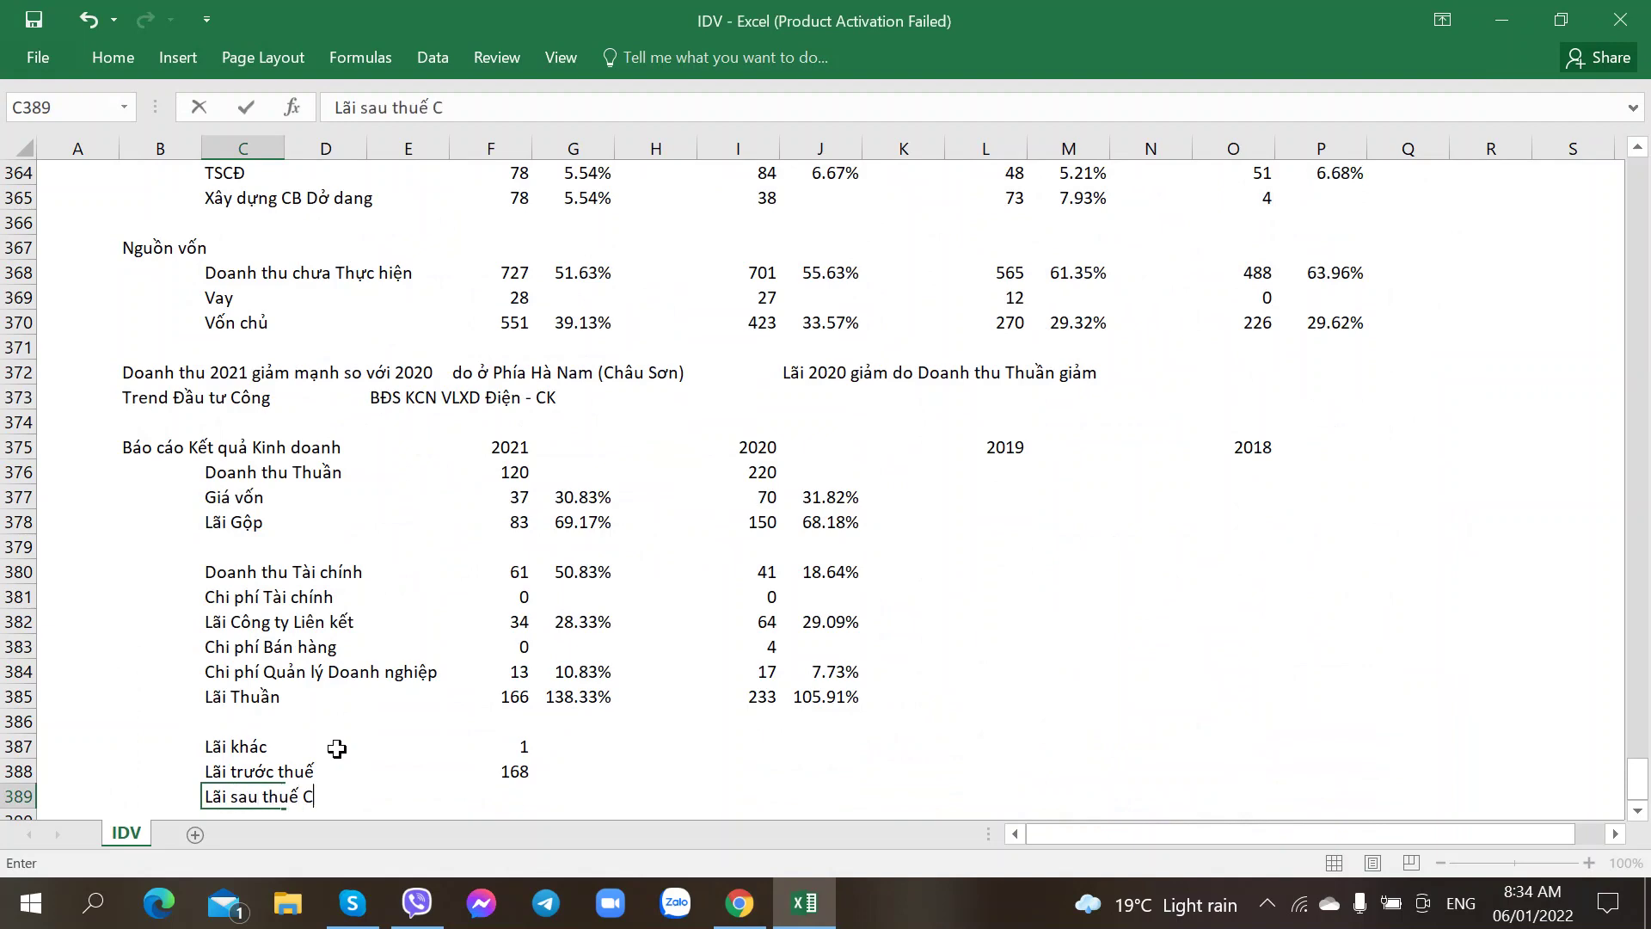
{"action": "type", "text": "ty Mẹ"}
{"action": "key", "text": "Right"}
{"action": "key", "text": "Right"}
{"action": "key", "text": "Right"}
{"action": "key", "text": "alt+Tab"}
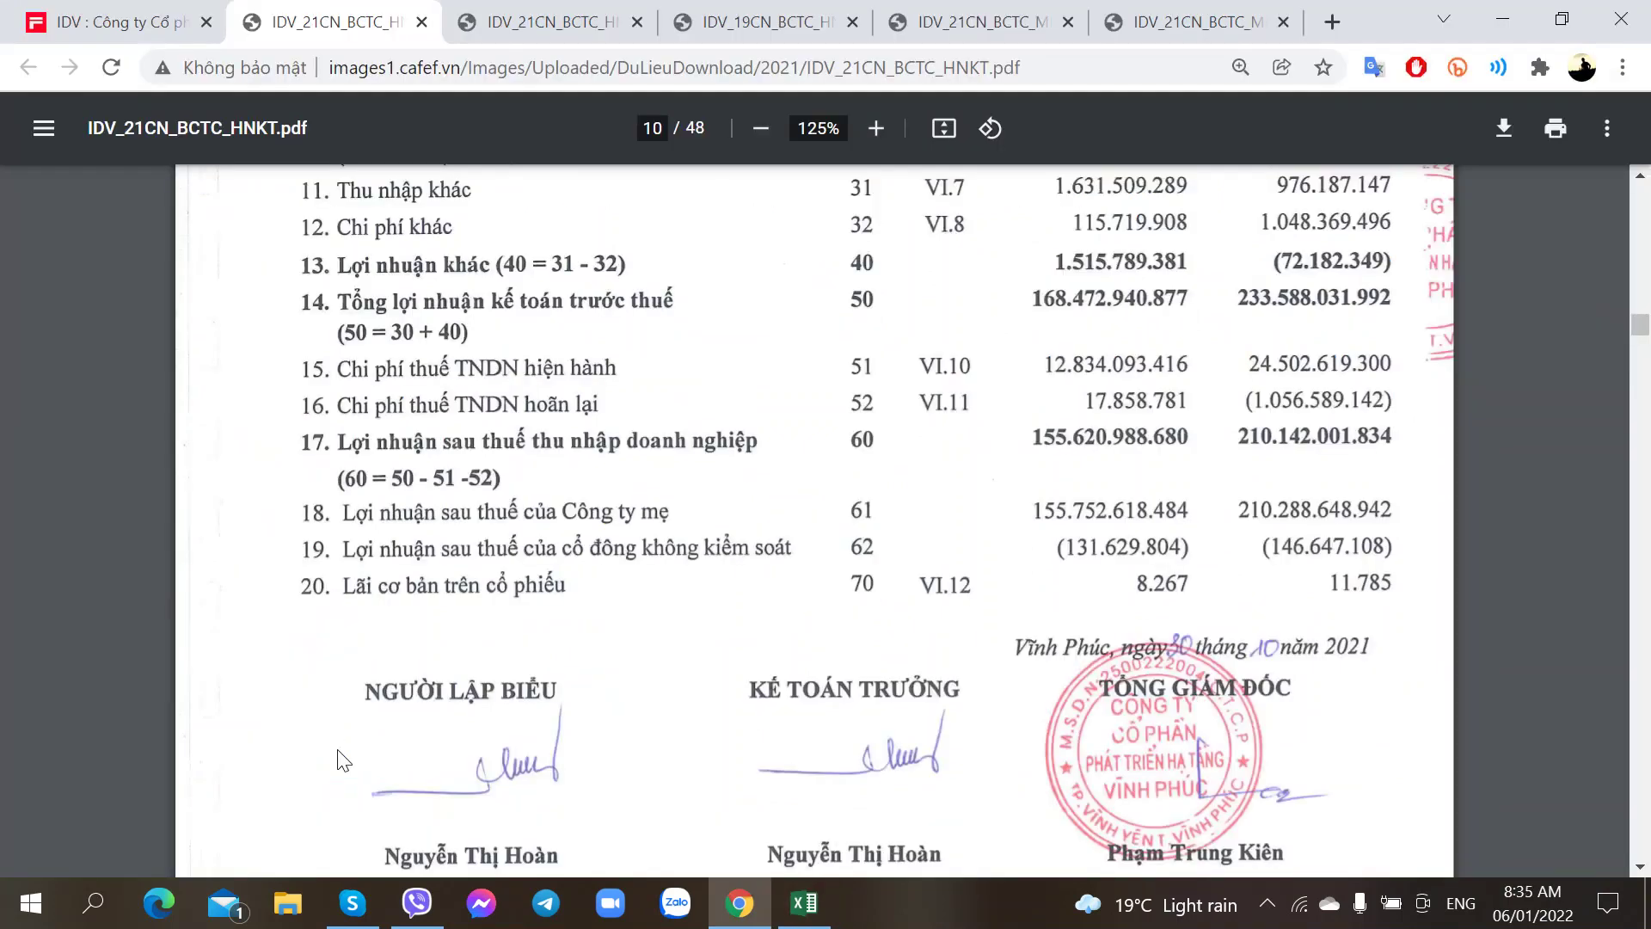
{"action": "key", "text": "alt+Tab"}
{"action": "type", "text": "155"}
{"action": "key", "text": "Right"}
{"action": "key", "text": "Right"}
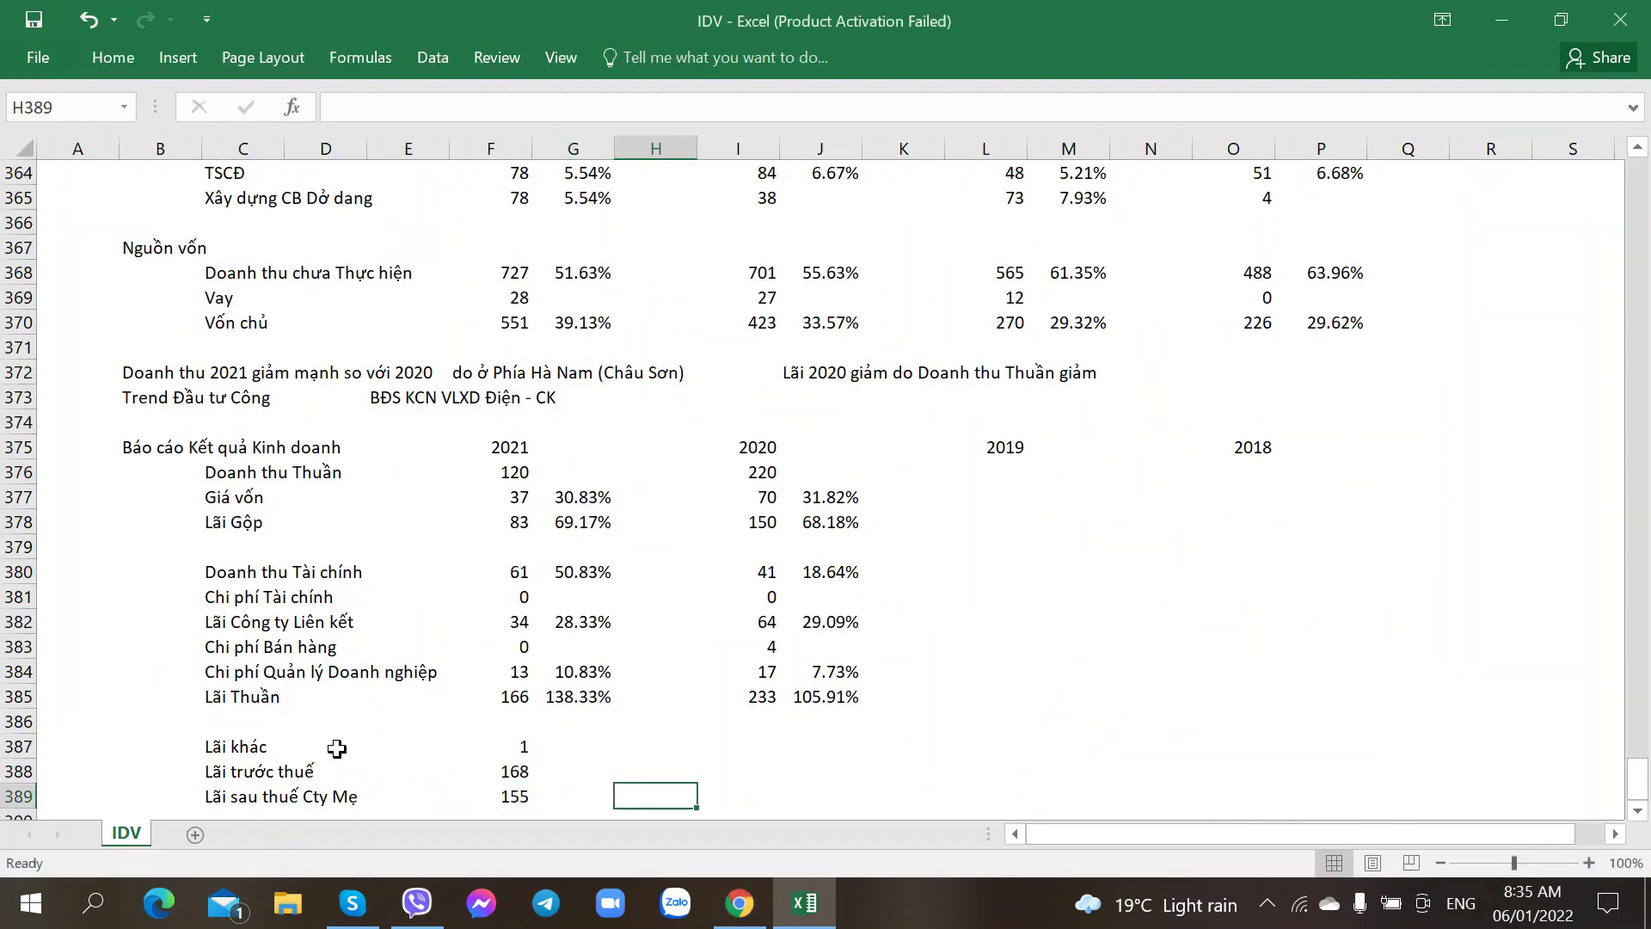
- Enter 0 as the 2020 Lãi khác in I387 after consulting the consolidated report
{"action": "key", "text": "Right"}
{"action": "key", "text": "Up"}
{"action": "key", "text": "Up"}
{"action": "key", "text": "alt+Tab"}
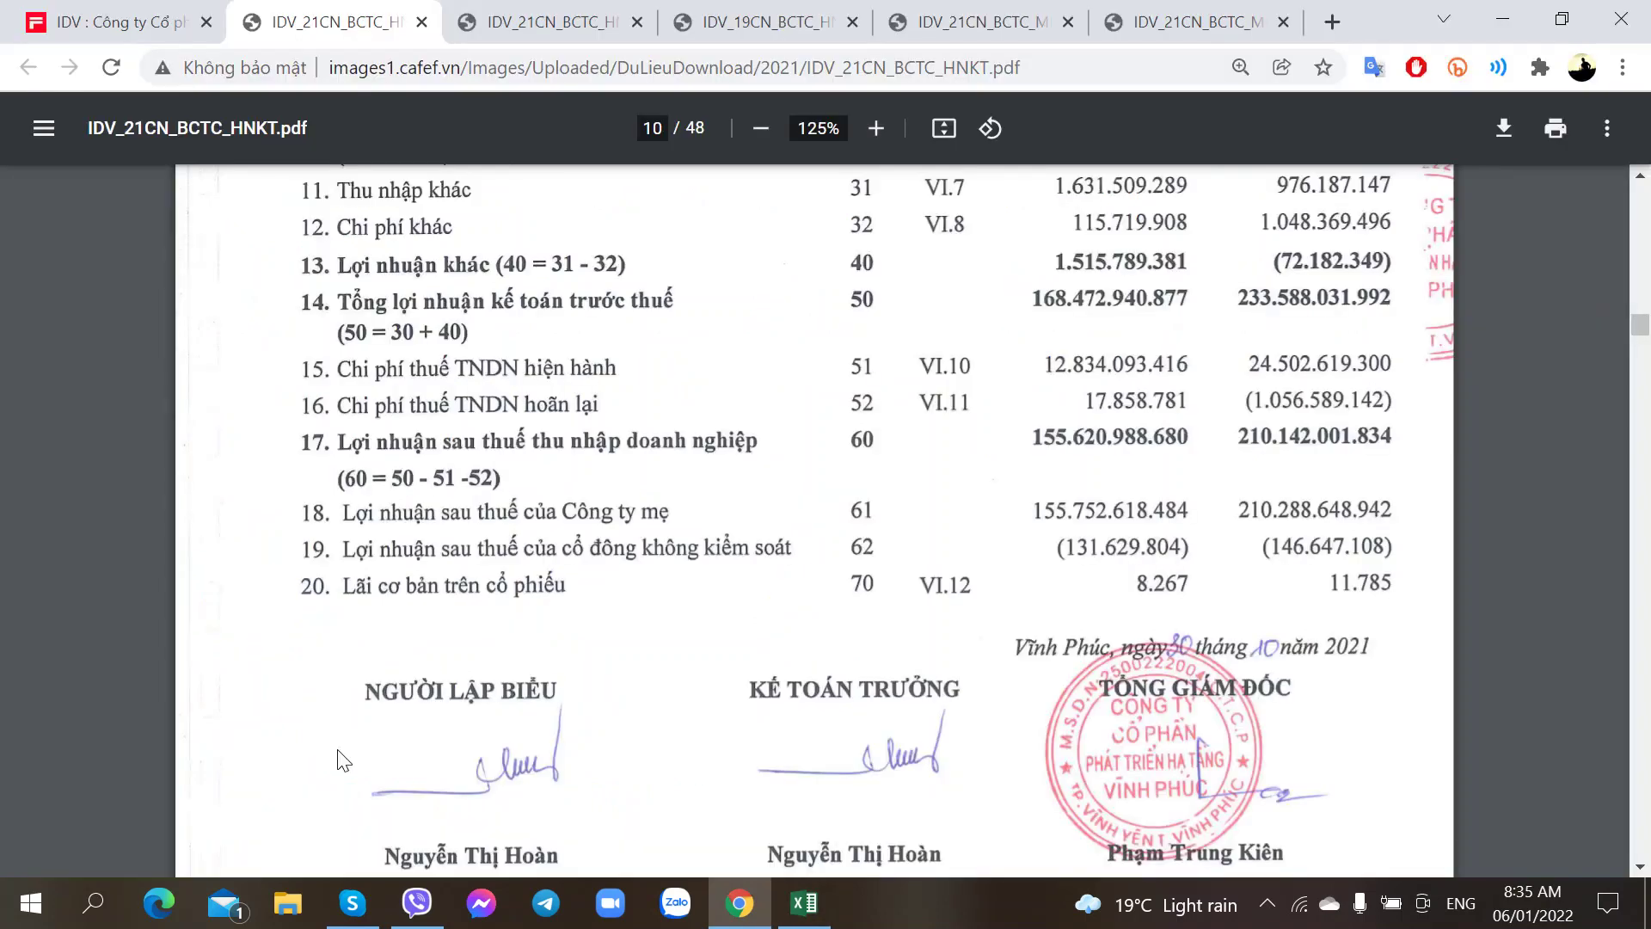
{"action": "key", "text": "alt+Tab"}
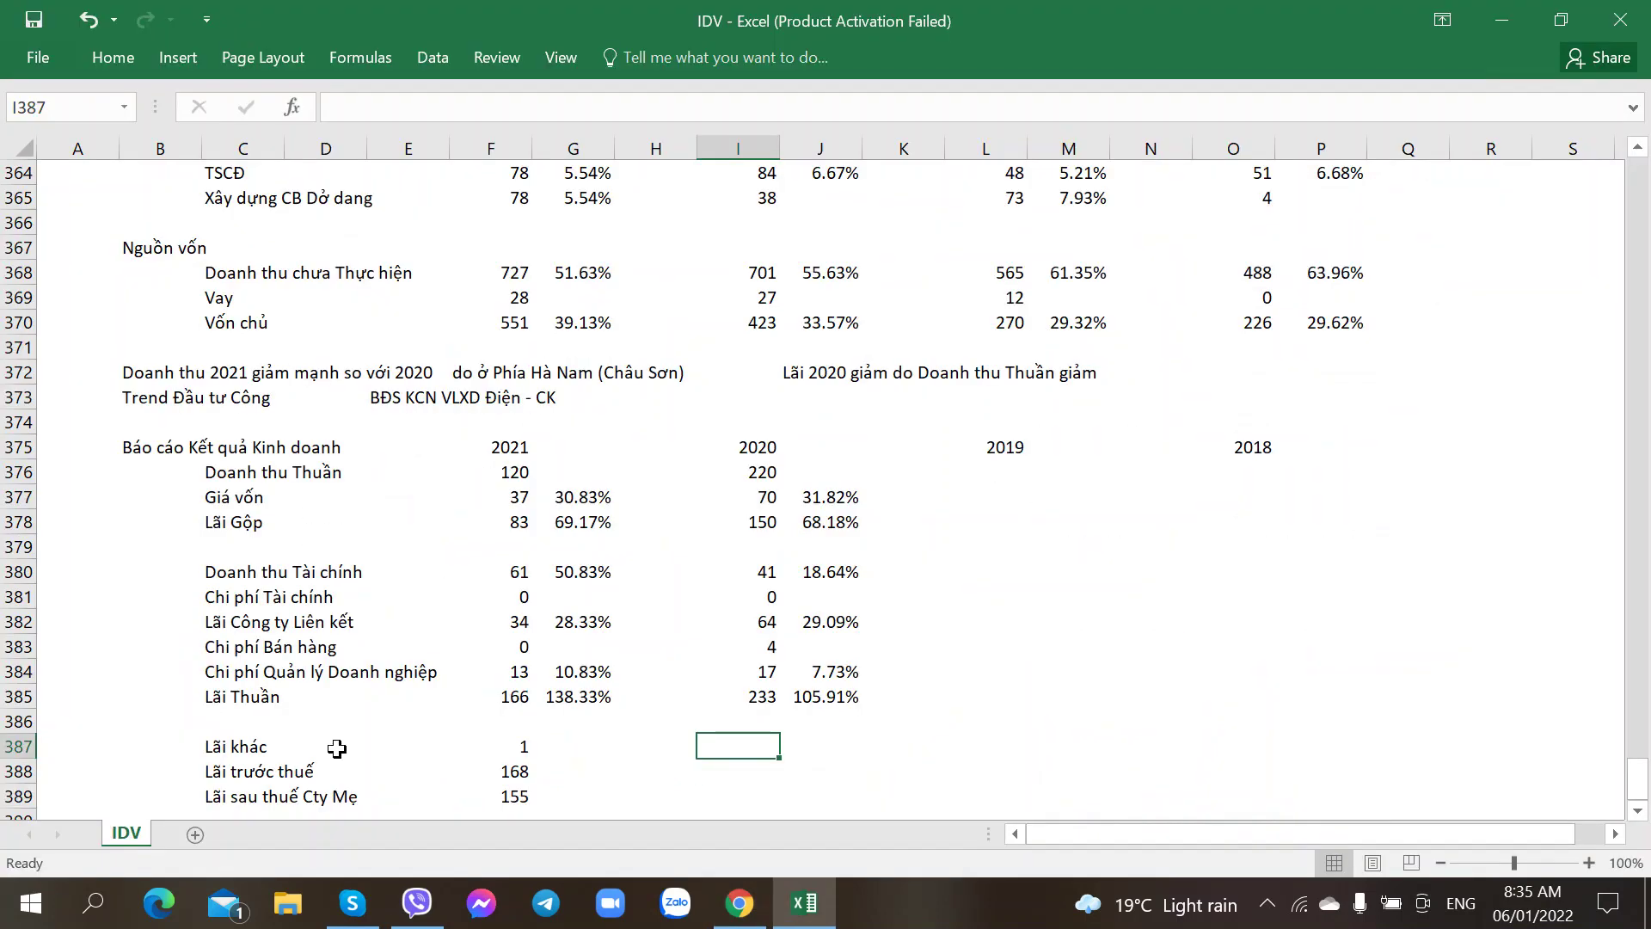
{"action": "key", "text": "alt+Tab"}
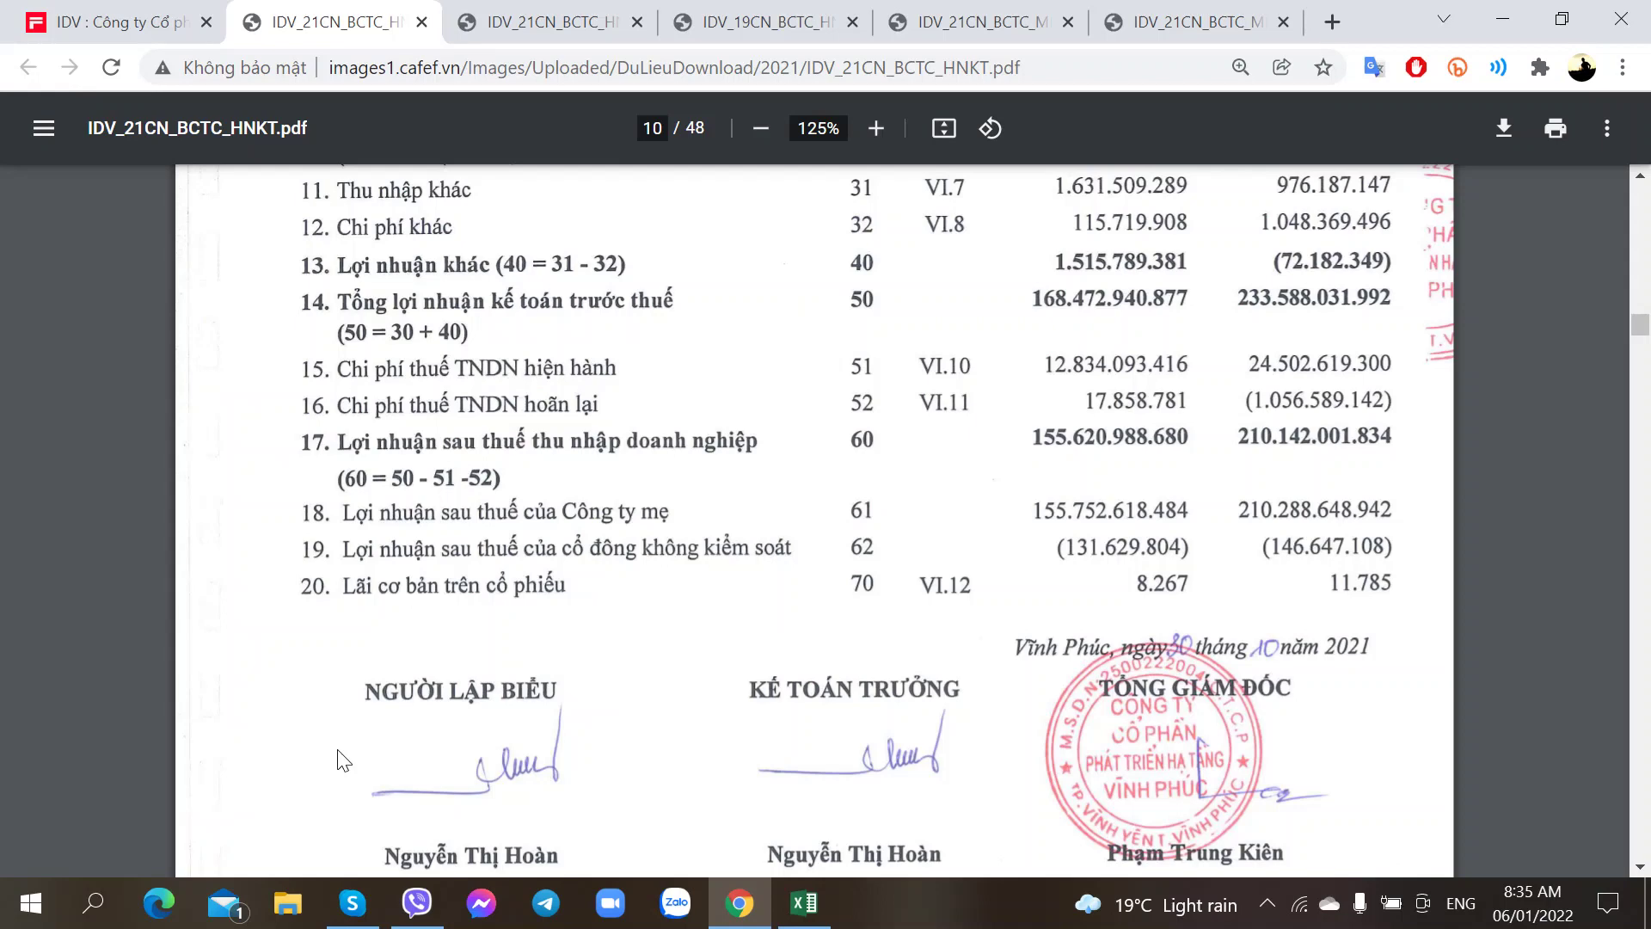
{"action": "key", "text": "alt+Tab"}
{"action": "type", "text": "0"}
{"action": "key", "text": "Return"}
- Enter the 2020 Lãi trước thuế as 233 in I388 and Lãi sau thuế Cty Mẹ as 210 in I389
{"action": "key", "text": "alt+Tab"}
{"action": "key", "text": "alt+Tab"}
{"action": "type", "text": "233"}
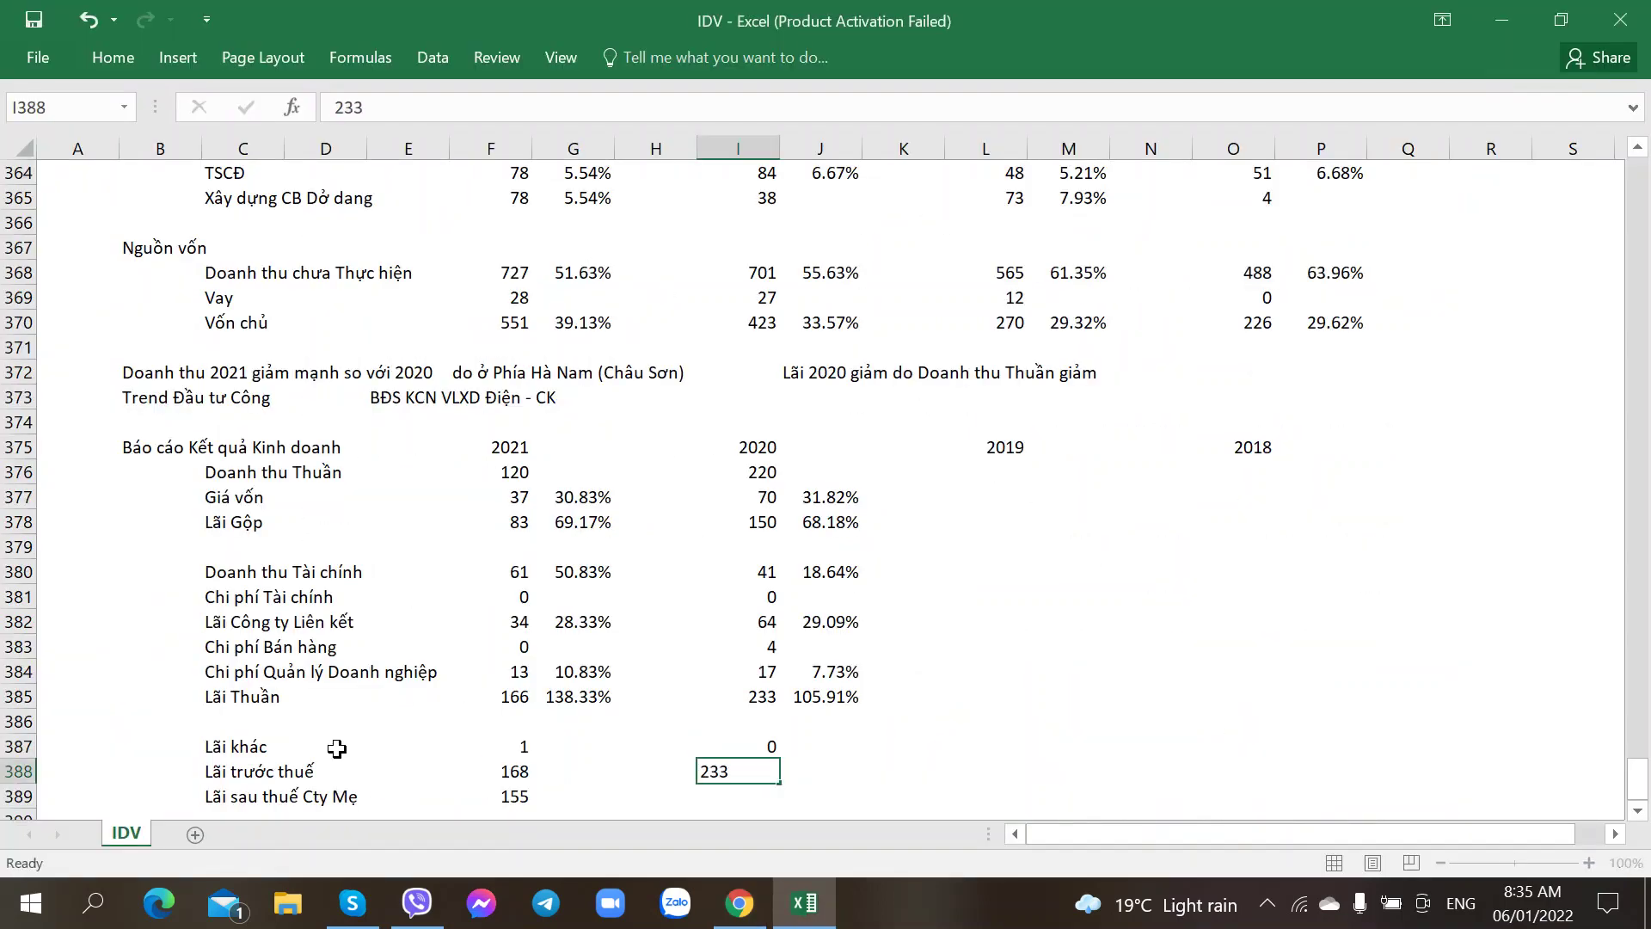
{"action": "key", "text": "alt+Tab"}
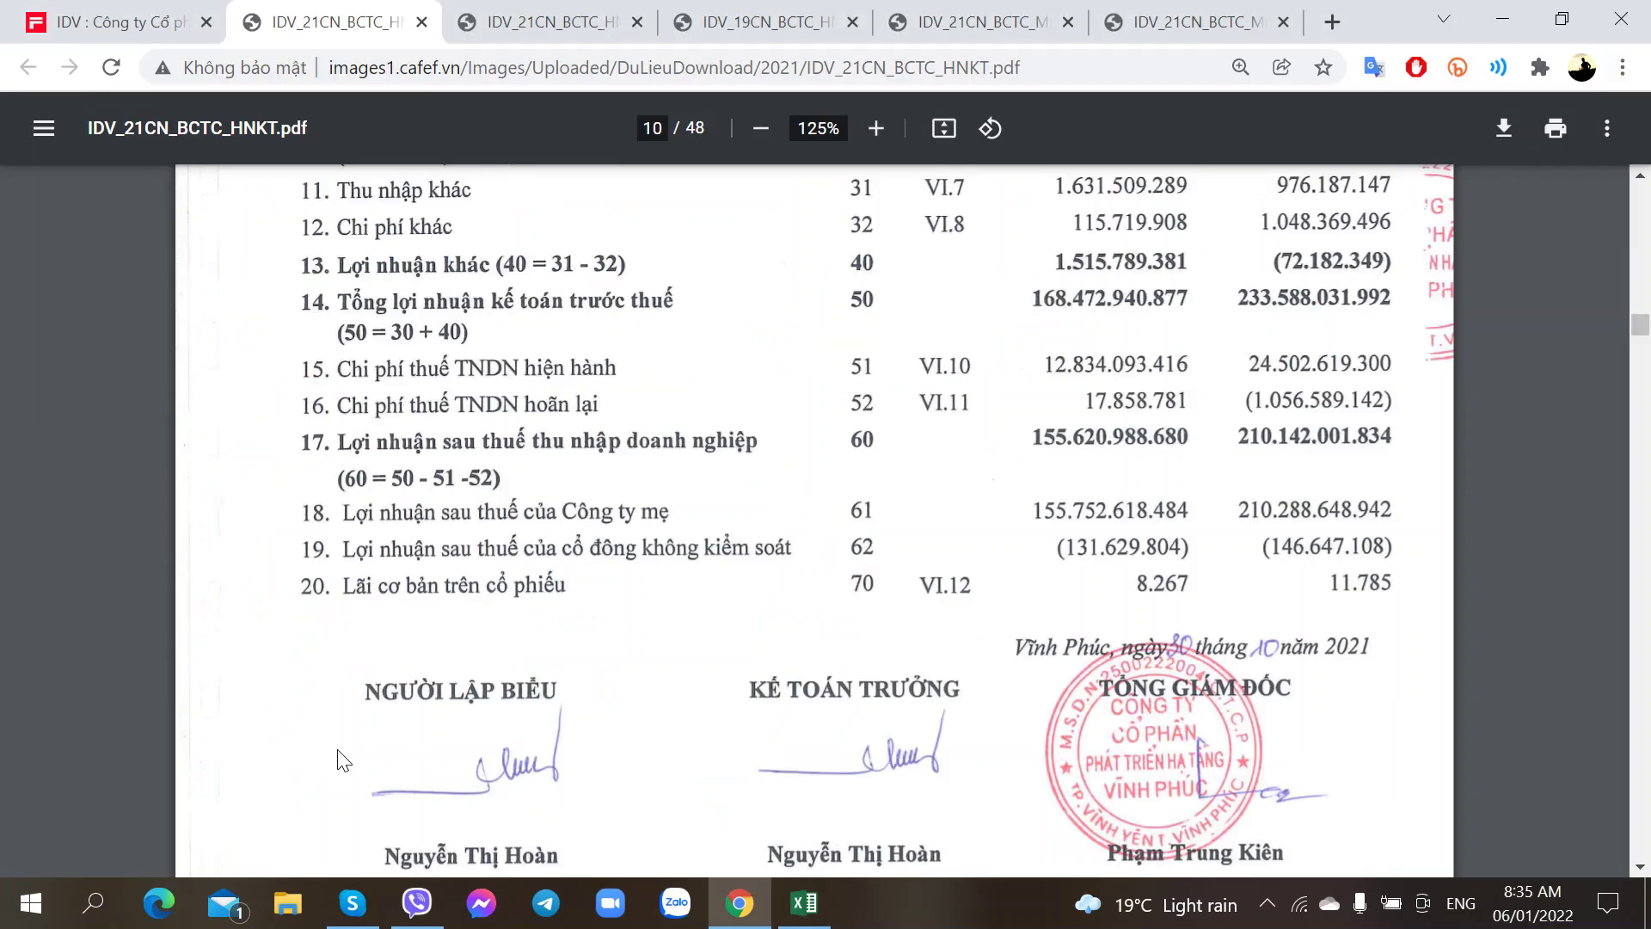
{"action": "key", "text": "alt+Tab"}
{"action": "type", "text": "210"}
- Copy the revenue ratio formula from G385 to G387, G388 and G389 for the 2021 profit rows
{"action": "key", "text": "Left"}
{"action": "key", "text": "Left"}
{"action": "key", "text": "Left"}
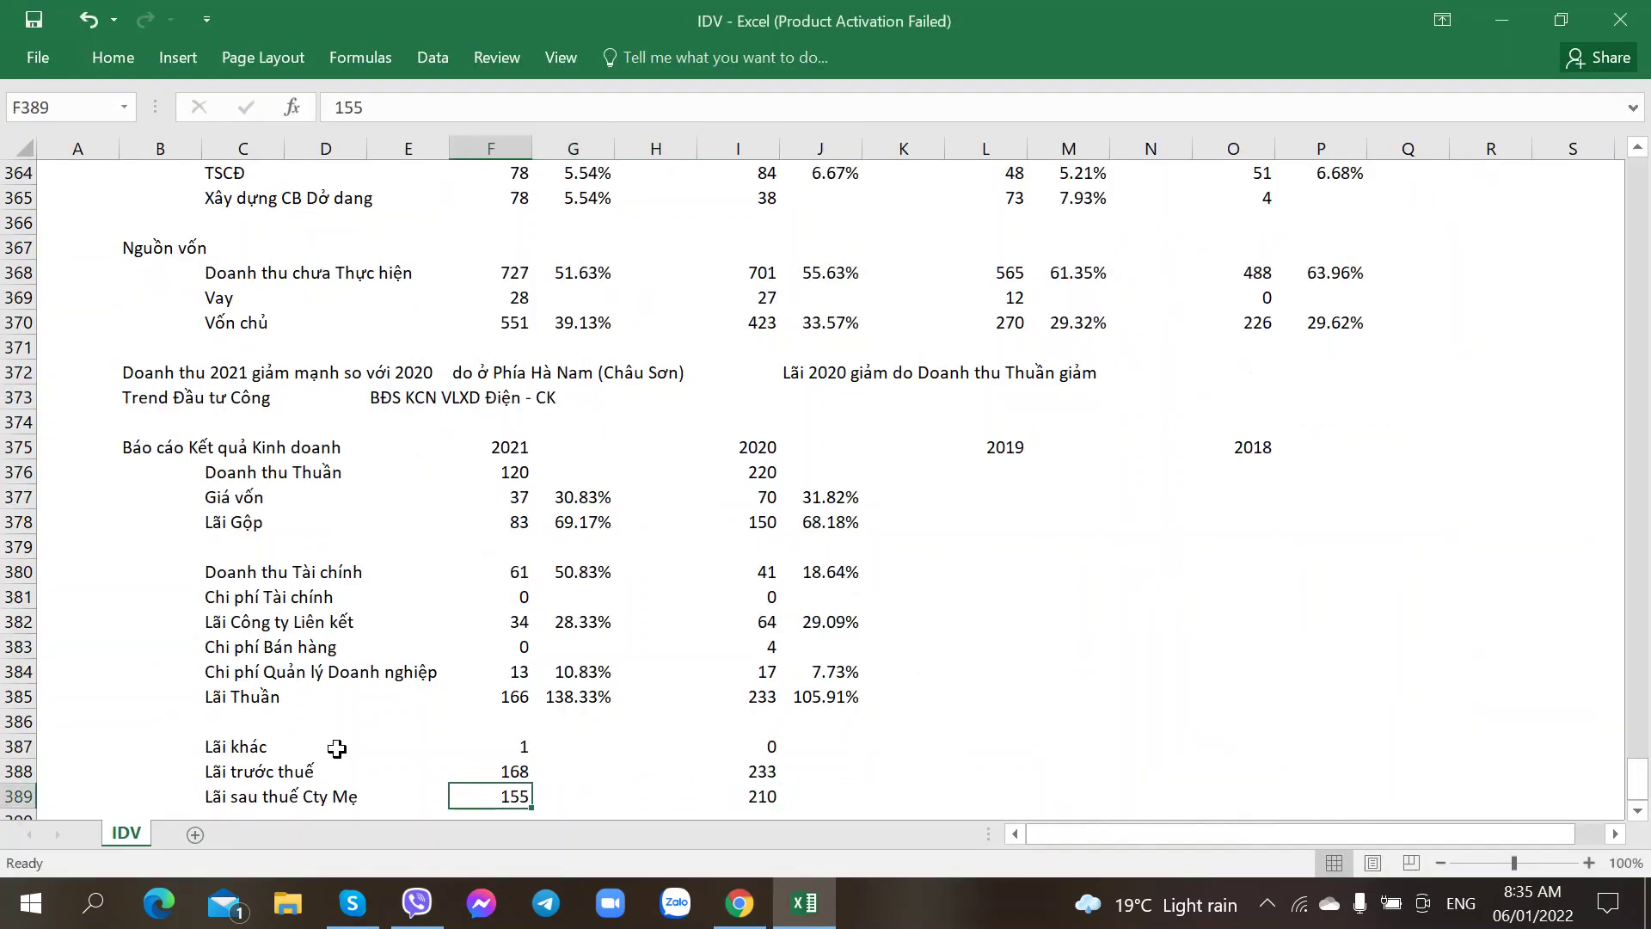
{"action": "key", "text": "Right"}
{"action": "key", "text": "Up"}
{"action": "key", "text": "Up"}
{"action": "key", "text": "Up"}
{"action": "key", "text": "Up"}
{"action": "key", "text": "ctrl+c"}
{"action": "key", "text": "Down"}
{"action": "key", "text": "Down"}
{"action": "key", "text": "ctrl+v"}
{"action": "key", "text": "Down"}
{"action": "key", "text": "ctrl+v"}
{"action": "key", "text": "Down"}
{"action": "key", "text": "ctrl+v"}
- Paste the copied revenue ratio formula into J387, J388 and J389 for the 2020 profit rows
{"action": "key", "text": "Right"}
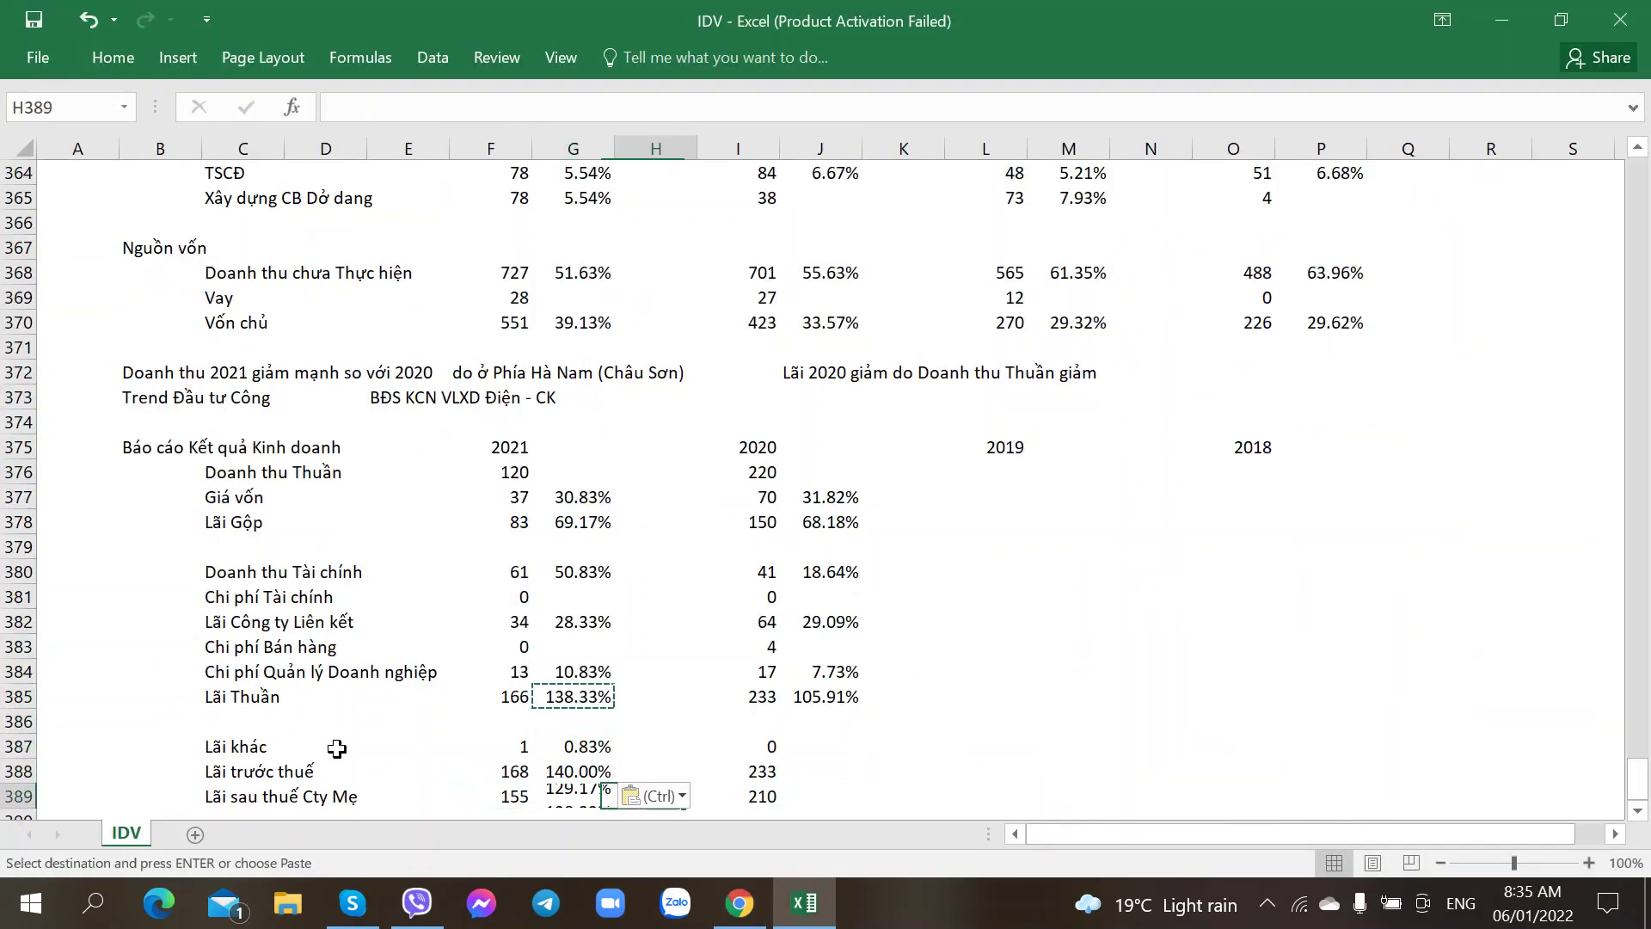
{"action": "key", "text": "Right"}
{"action": "key", "text": "Right"}
{"action": "key", "text": "Up"}
{"action": "key", "text": "Up"}
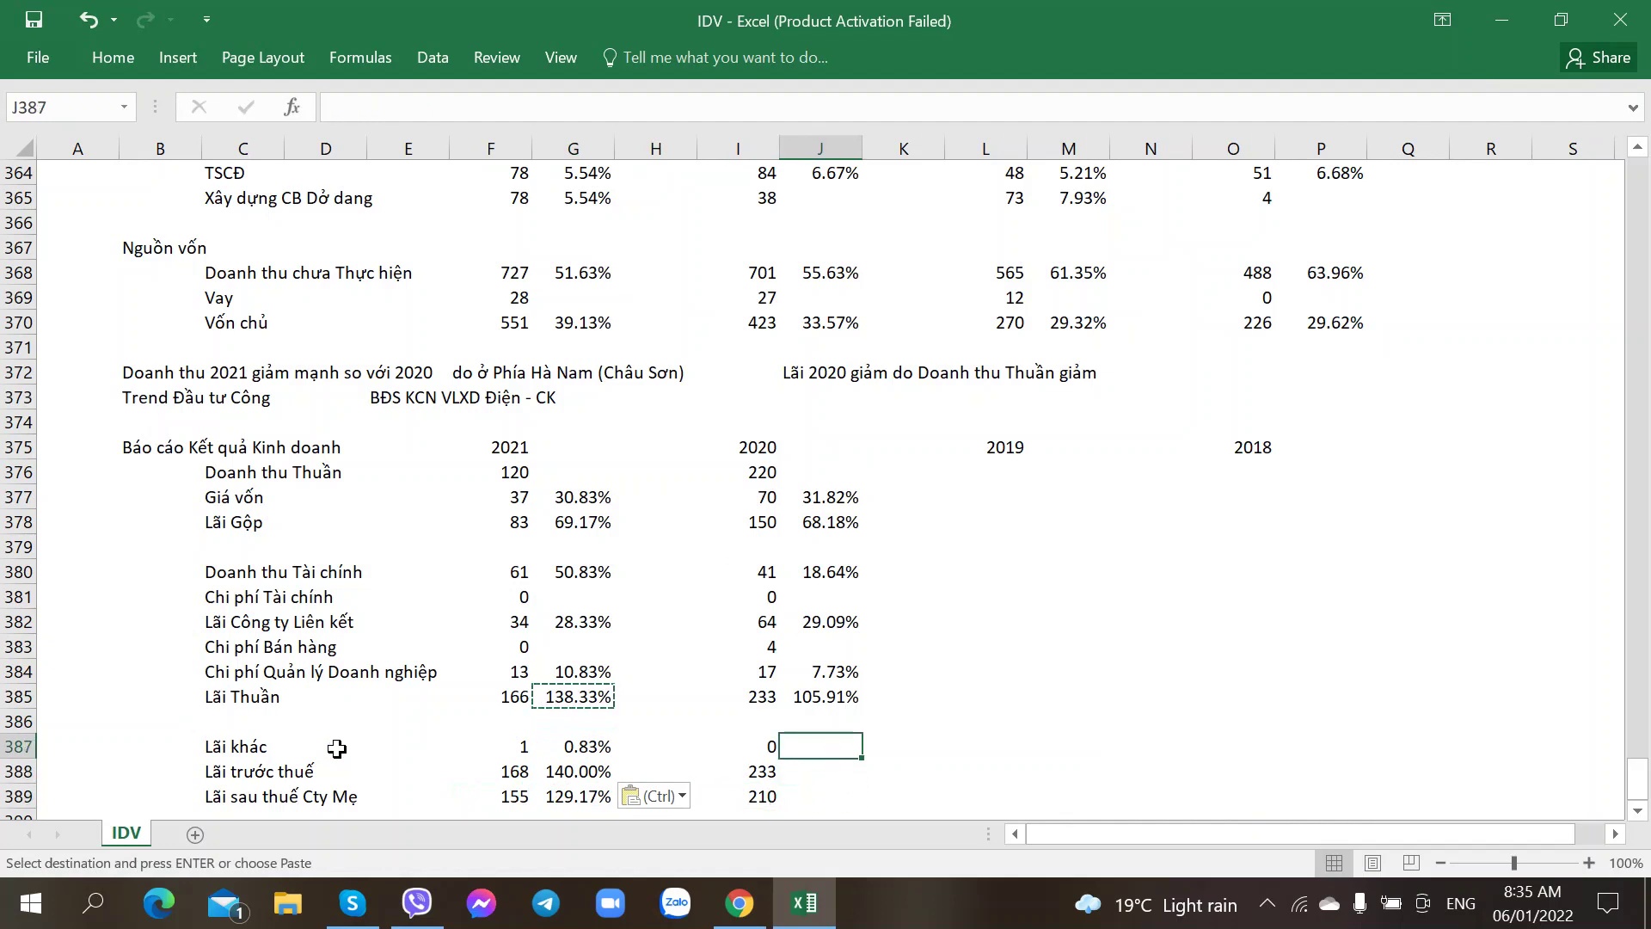
{"action": "key", "text": "ctrl+v"}
{"action": "key", "text": "Down"}
{"action": "key", "text": "ctrl+v"}
{"action": "key", "text": "Down"}
{"action": "key", "text": "ctrl+v"}
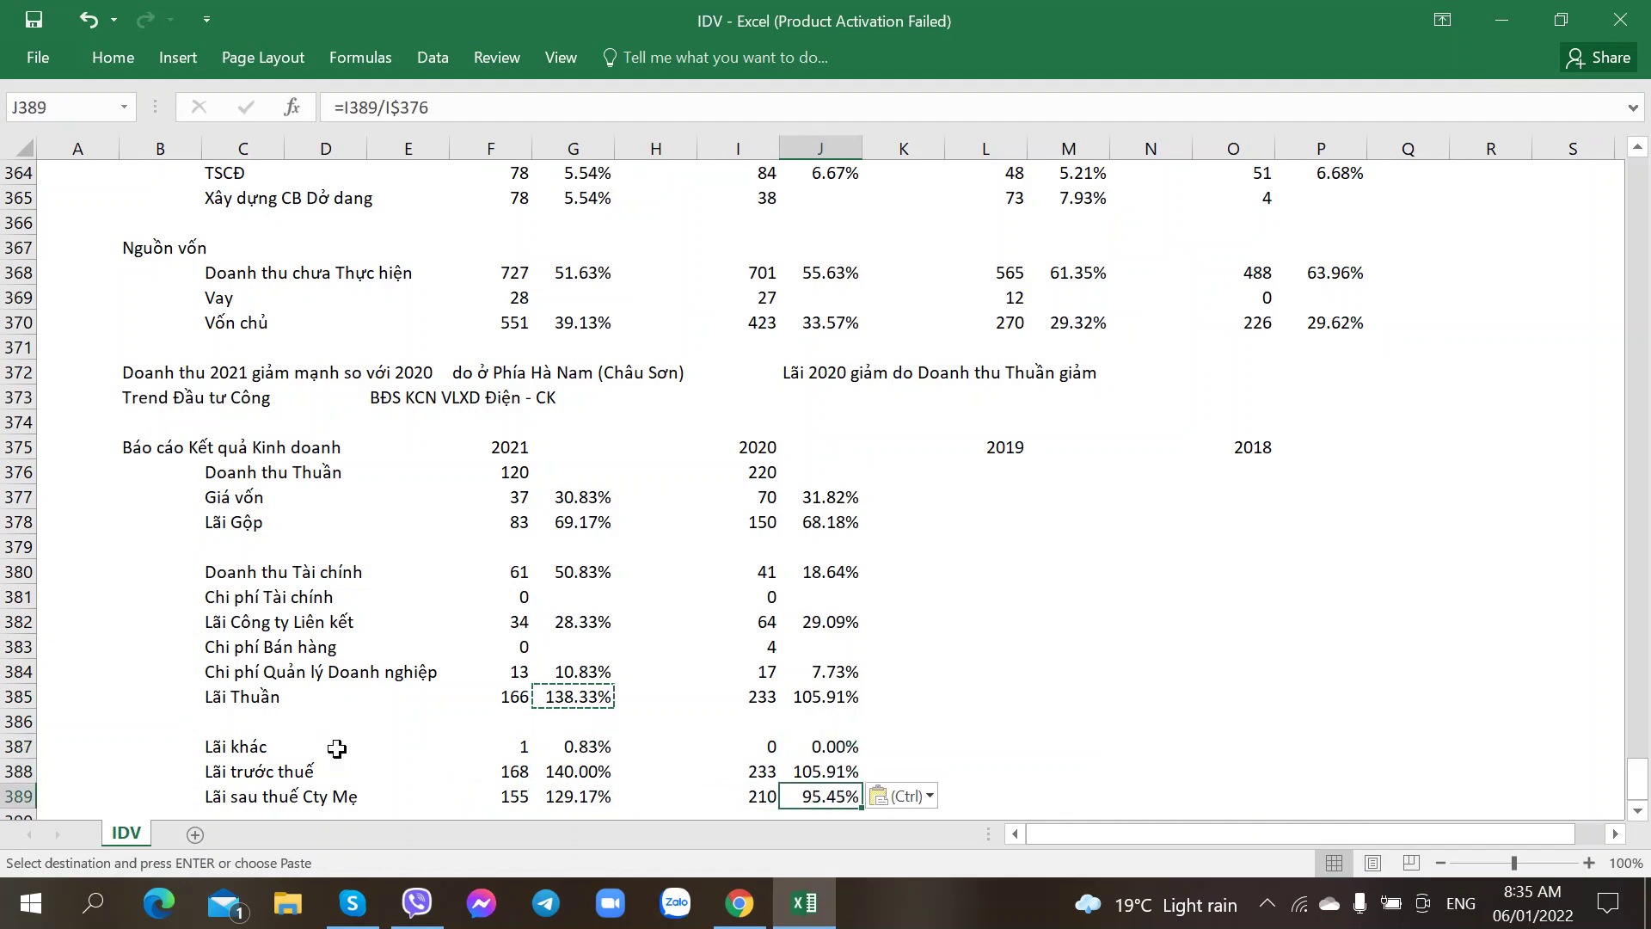
- Compare the 2021 and 2020 income statement figures, covering the revenue ratios, expenses and parent-company after-tax profit
{"action": "left_click", "coordinate": [560, 506]}
{"action": "left_click", "coordinate": [553, 561]}
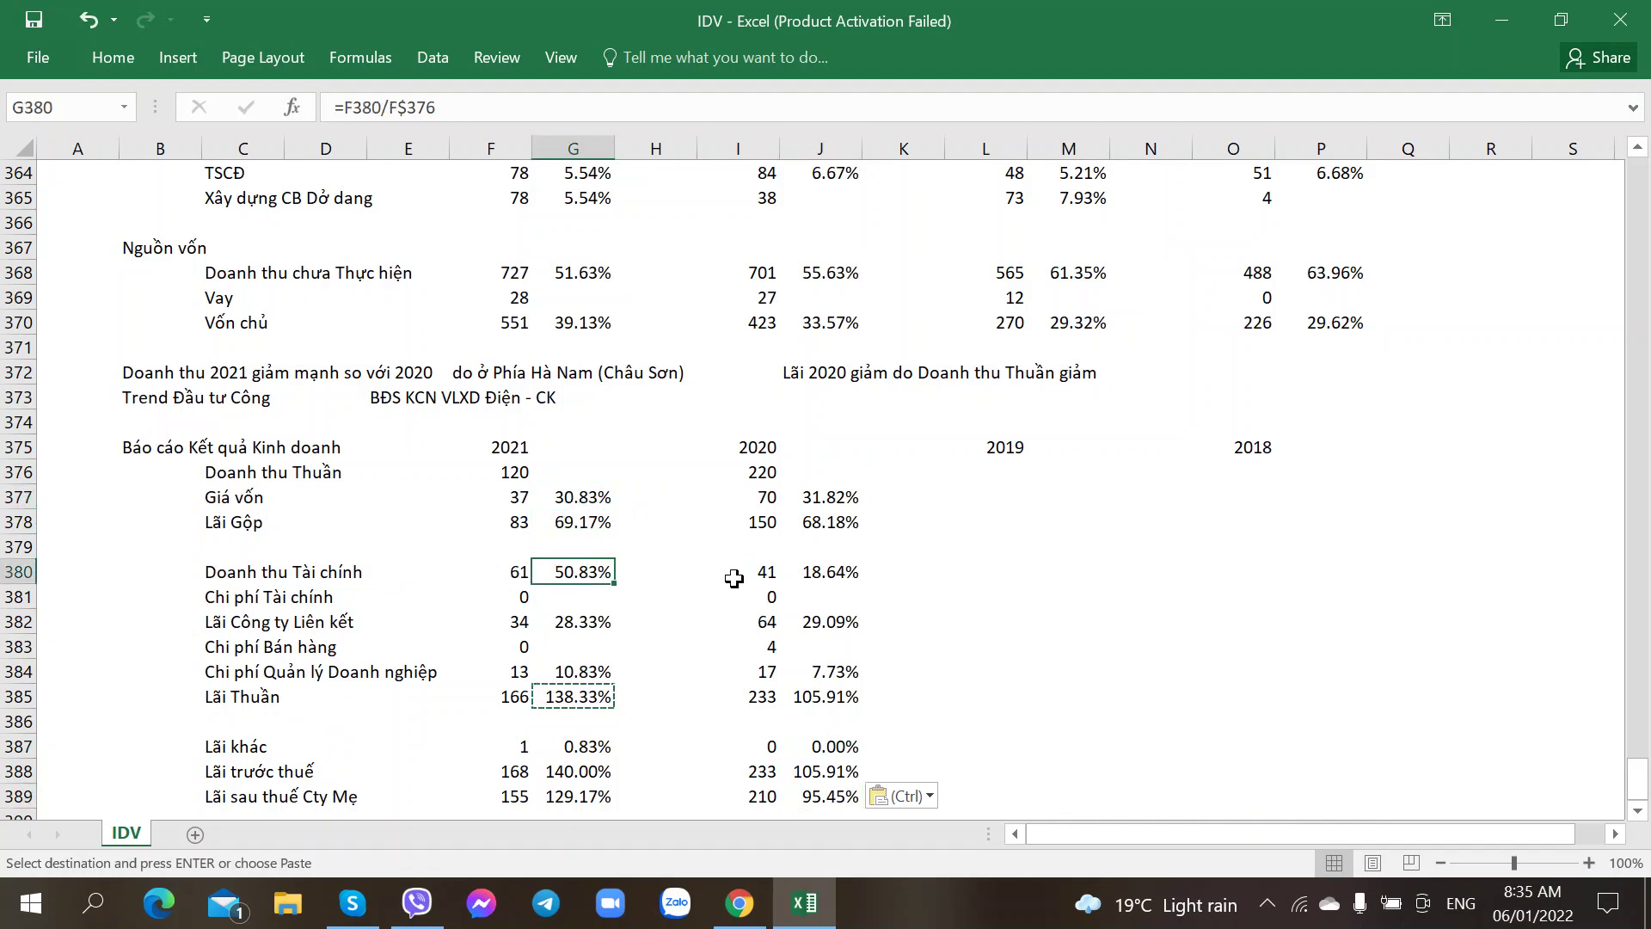
{"action": "left_click_drag", "start_coordinate": [518, 621], "coordinate": [484, 666]}
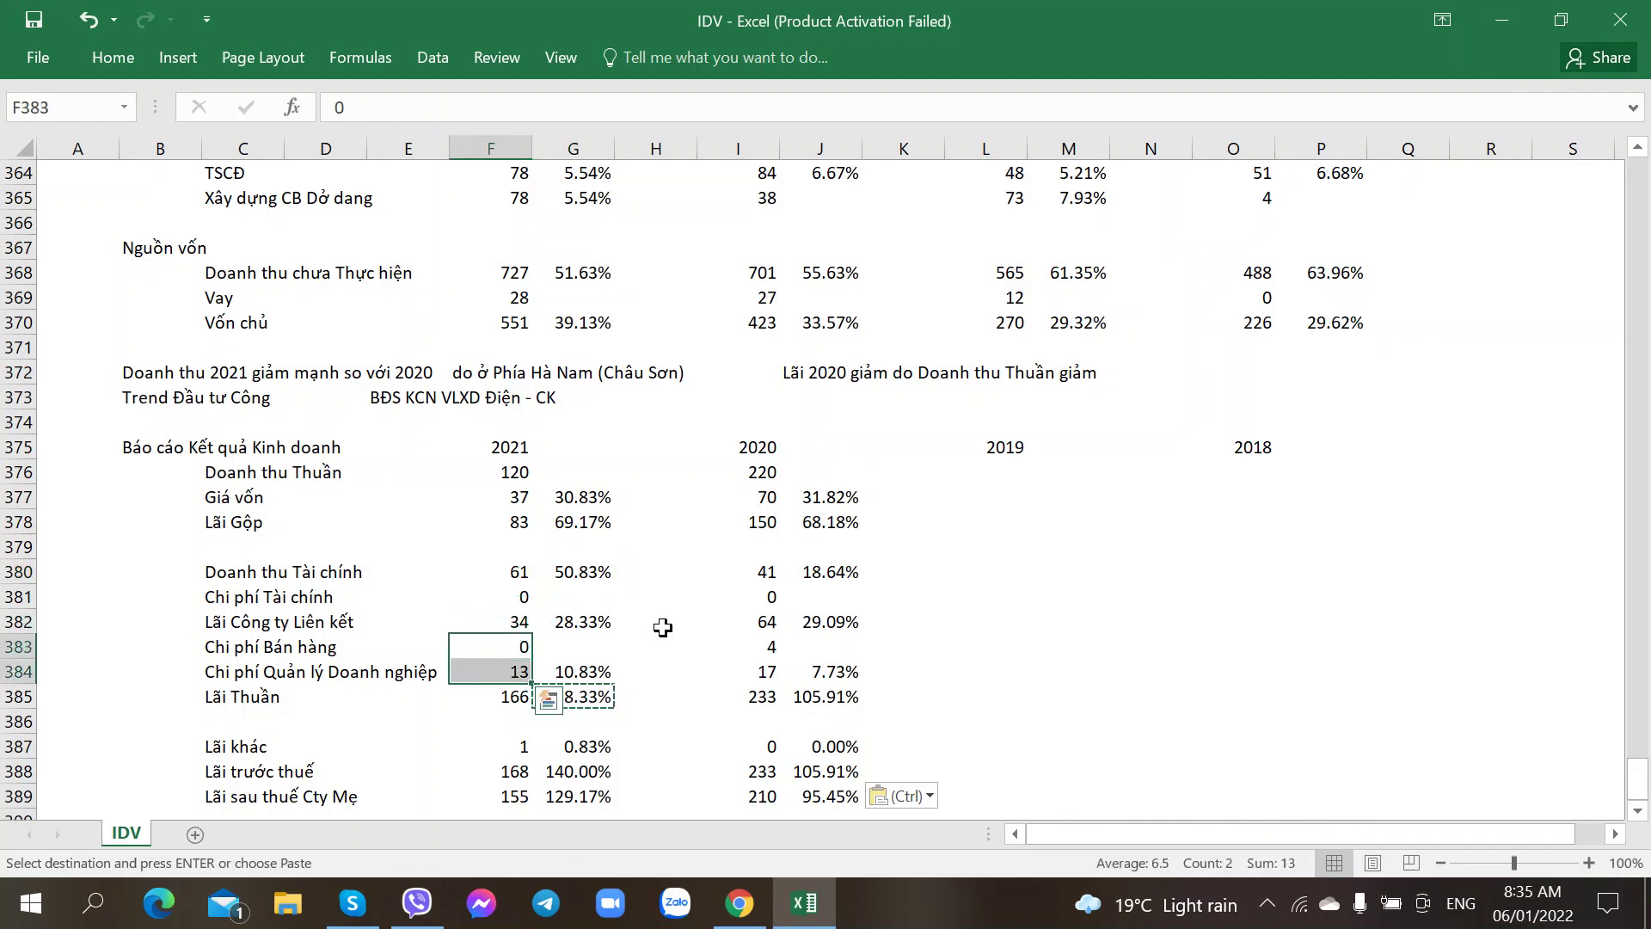
{"action": "left_click", "coordinate": [679, 621]}
{"action": "scroll", "coordinate": [680, 621], "scroll_direction": "down", "scroll_amount": 1}
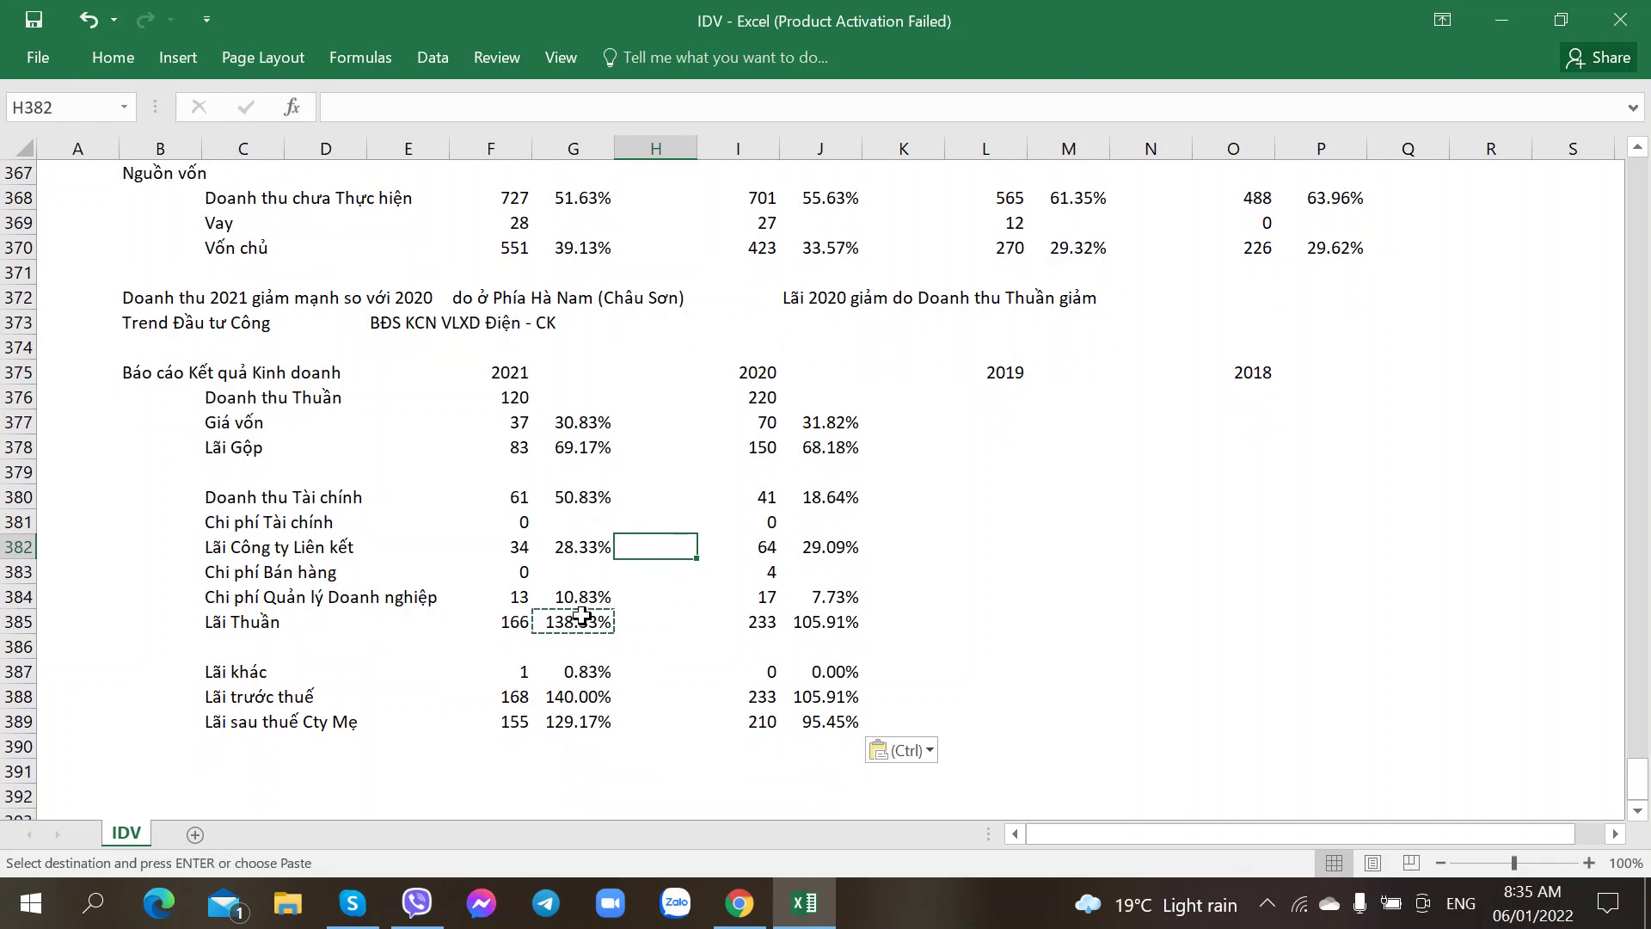
{"action": "left_click", "coordinate": [739, 720]}
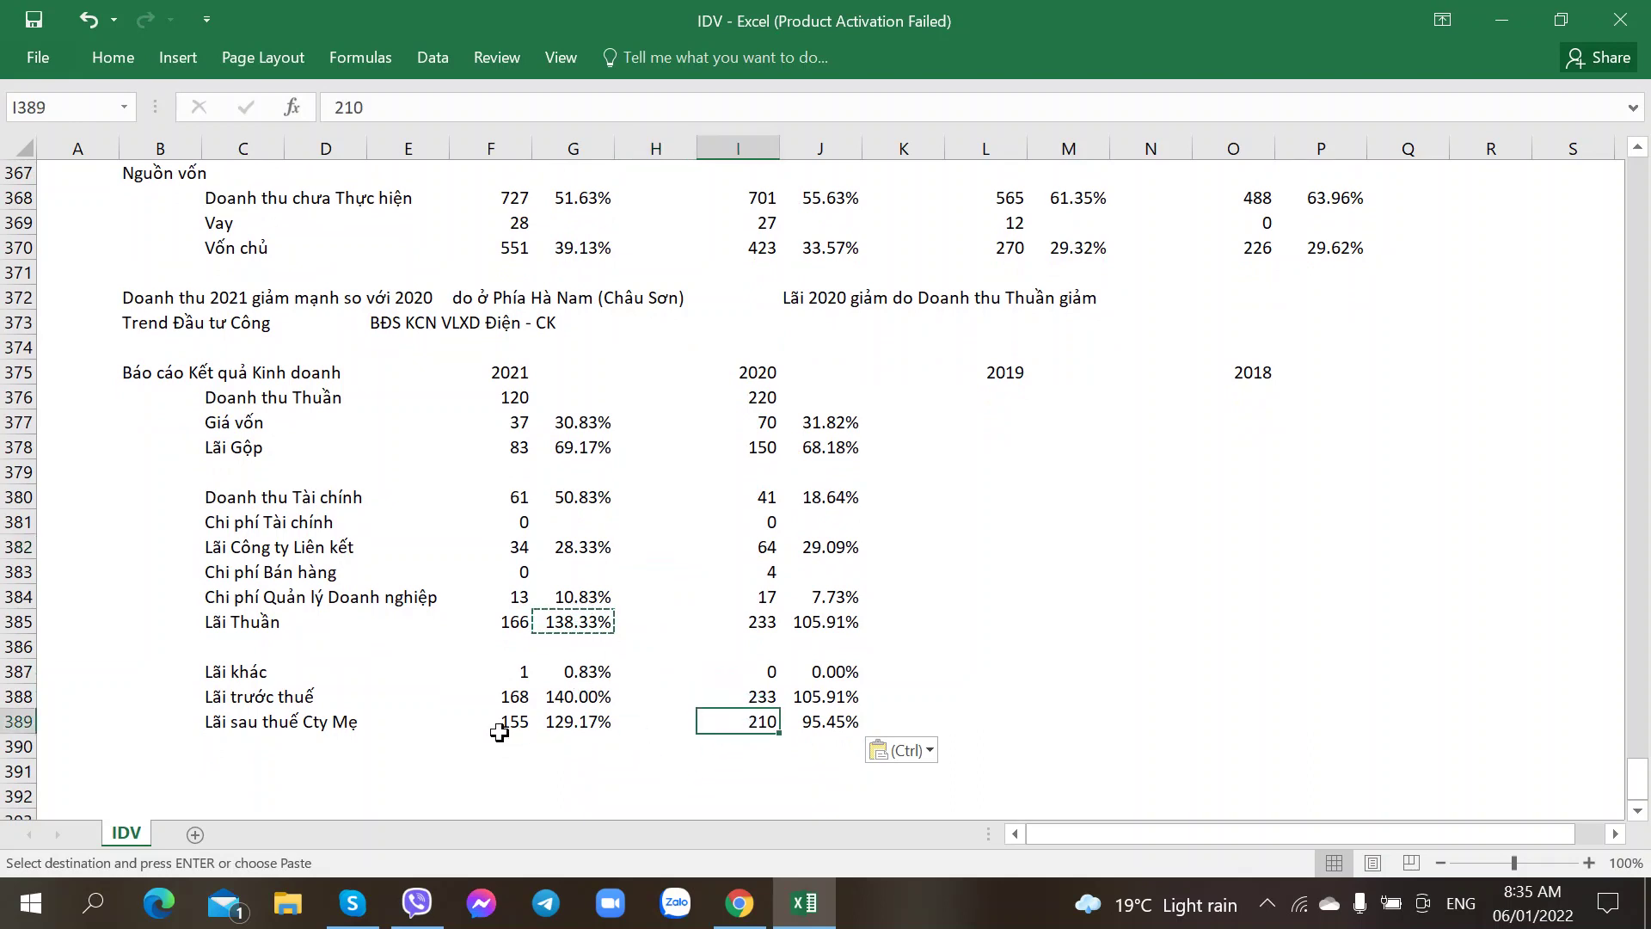
{"action": "left_click", "coordinate": [519, 721]}
{"action": "left_click", "coordinate": [735, 421]}
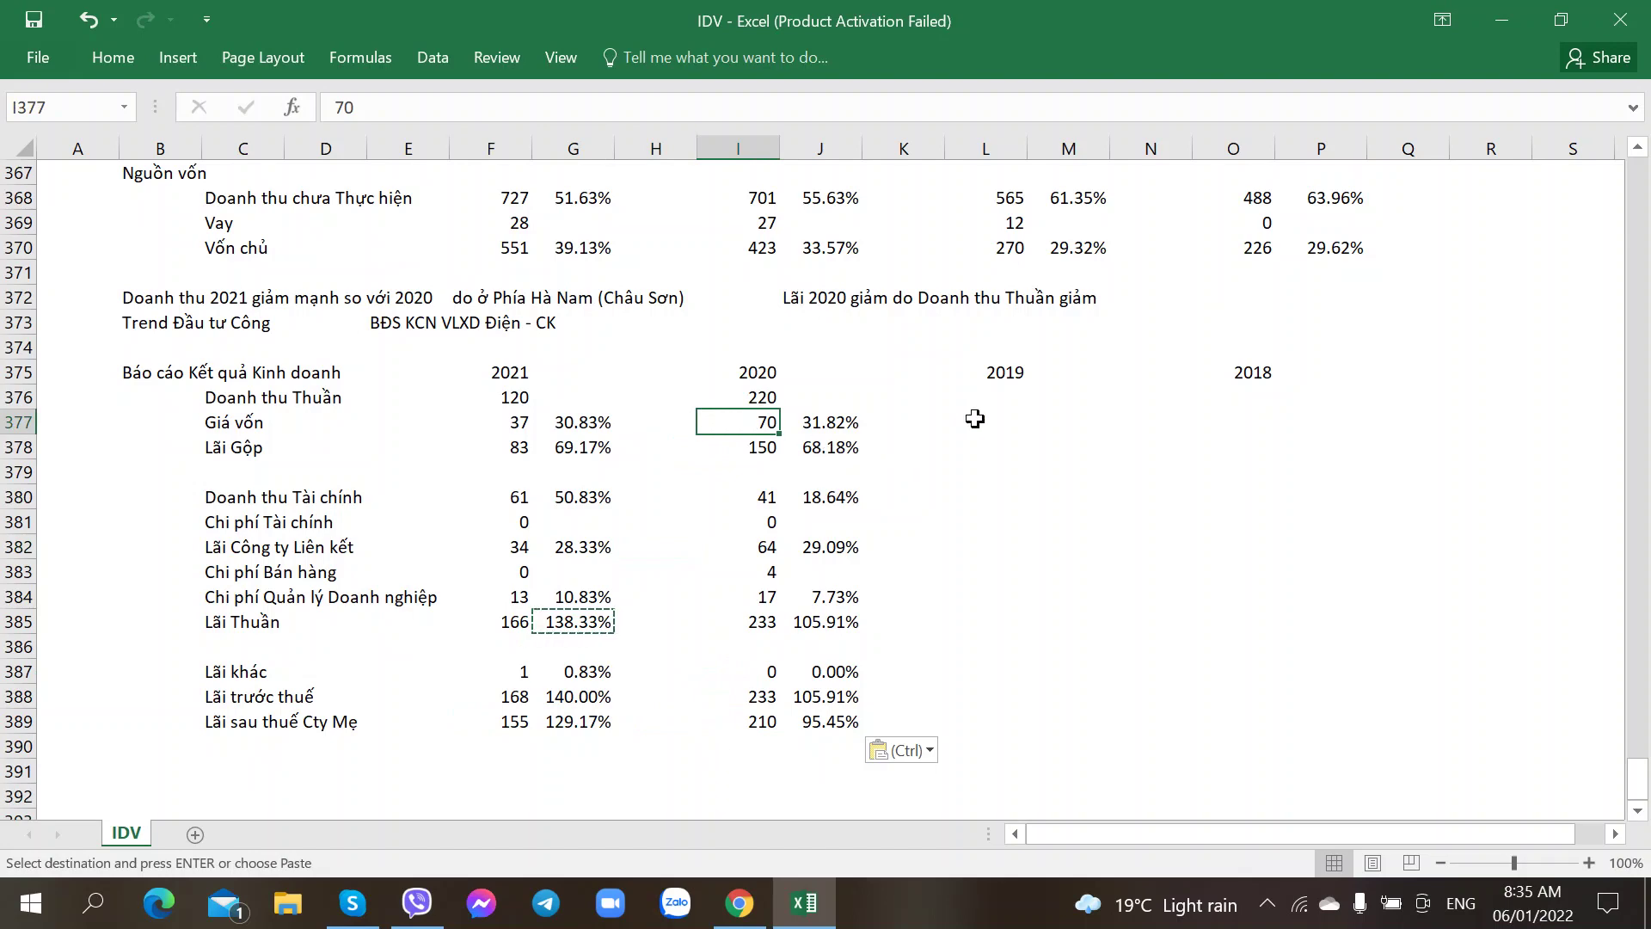
- Examine the remaining area and occupancy rates of Khai Quang and Châu Sơn in the industrial park table
{"action": "left_click", "coordinate": [987, 395]}
{"action": "key", "text": "alt+Tab"}
{"action": "key", "text": "alt+Tab"}
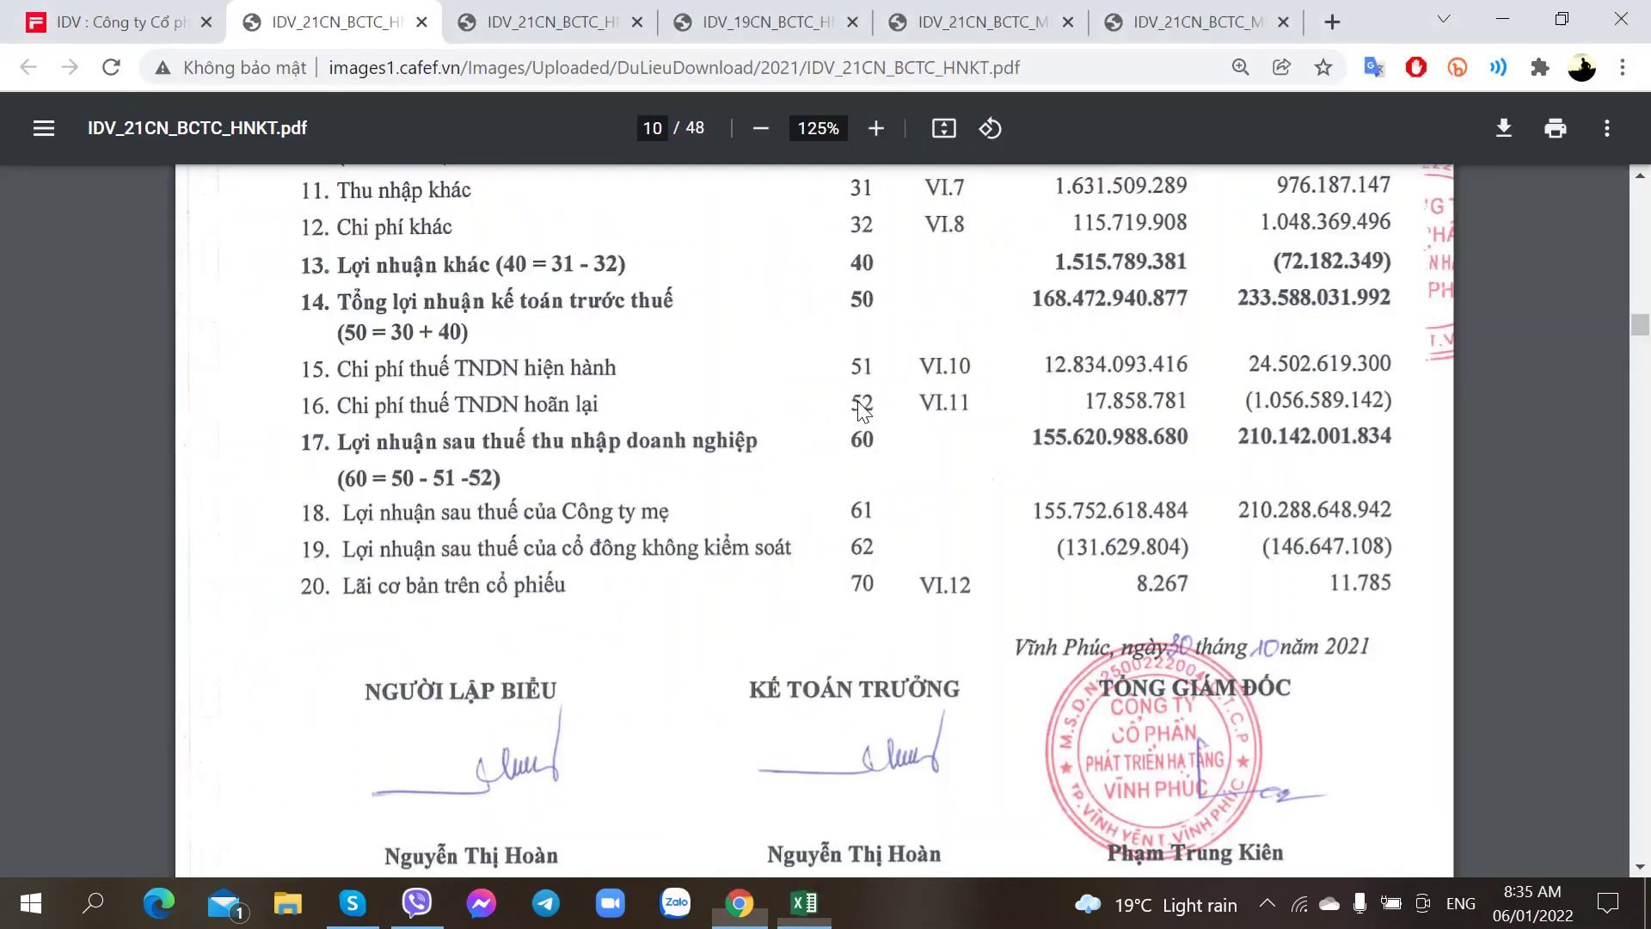
{"action": "key", "text": "alt+Tab"}
{"action": "key", "text": "alt+Tab"}
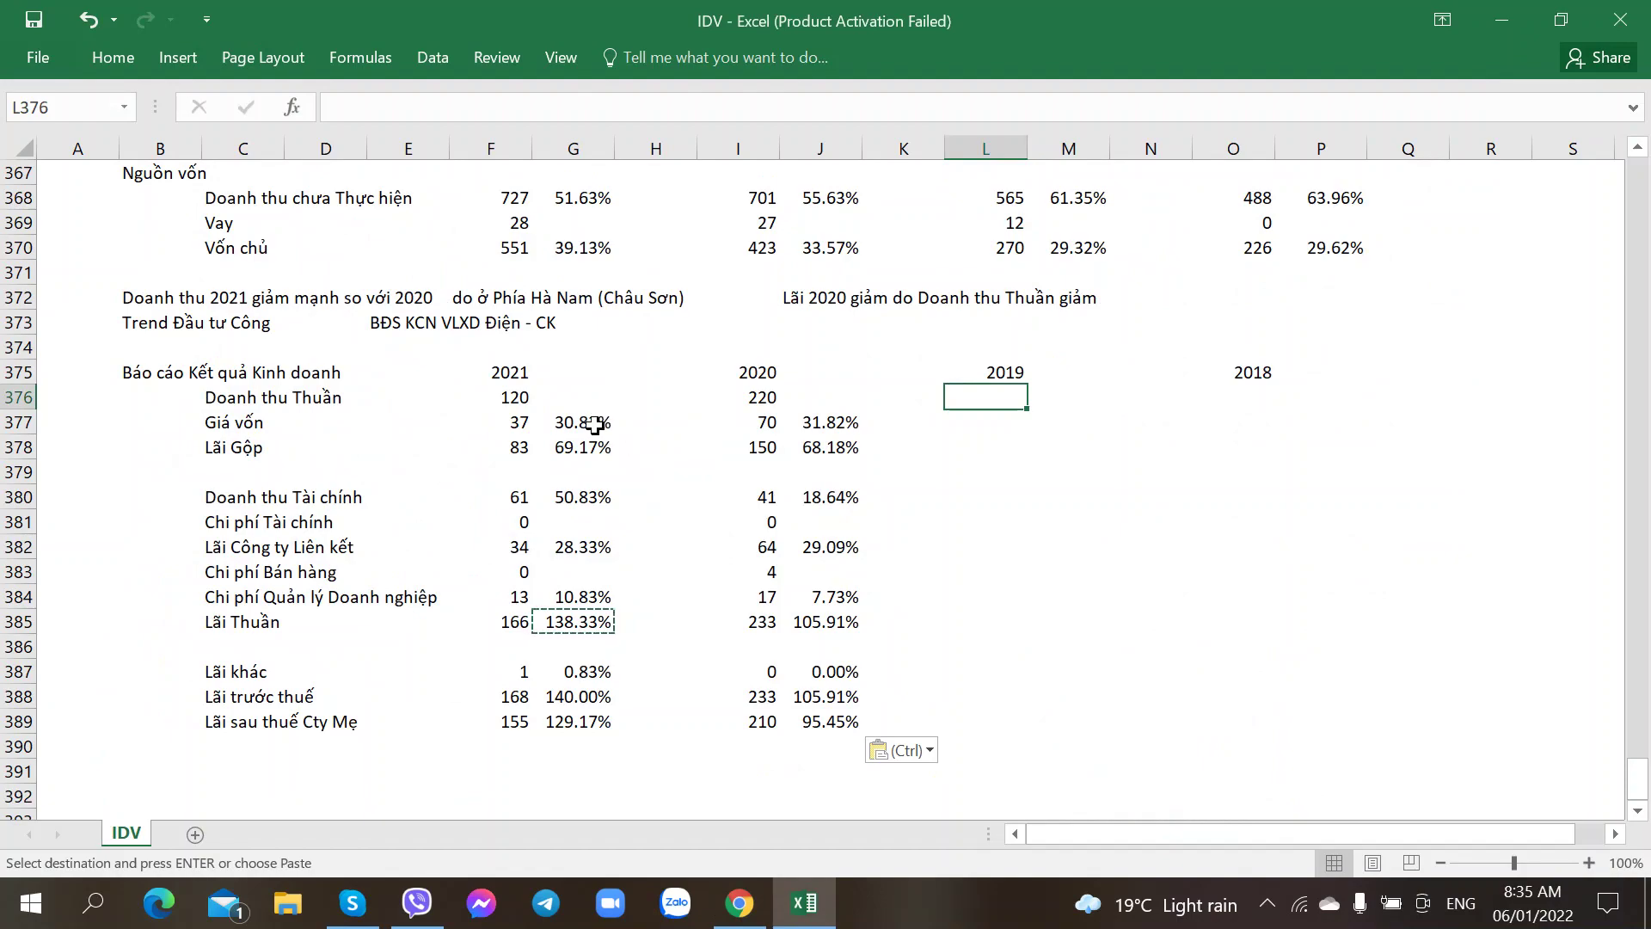
{"action": "scroll", "coordinate": [594, 425], "scroll_direction": "up", "scroll_amount": 20}
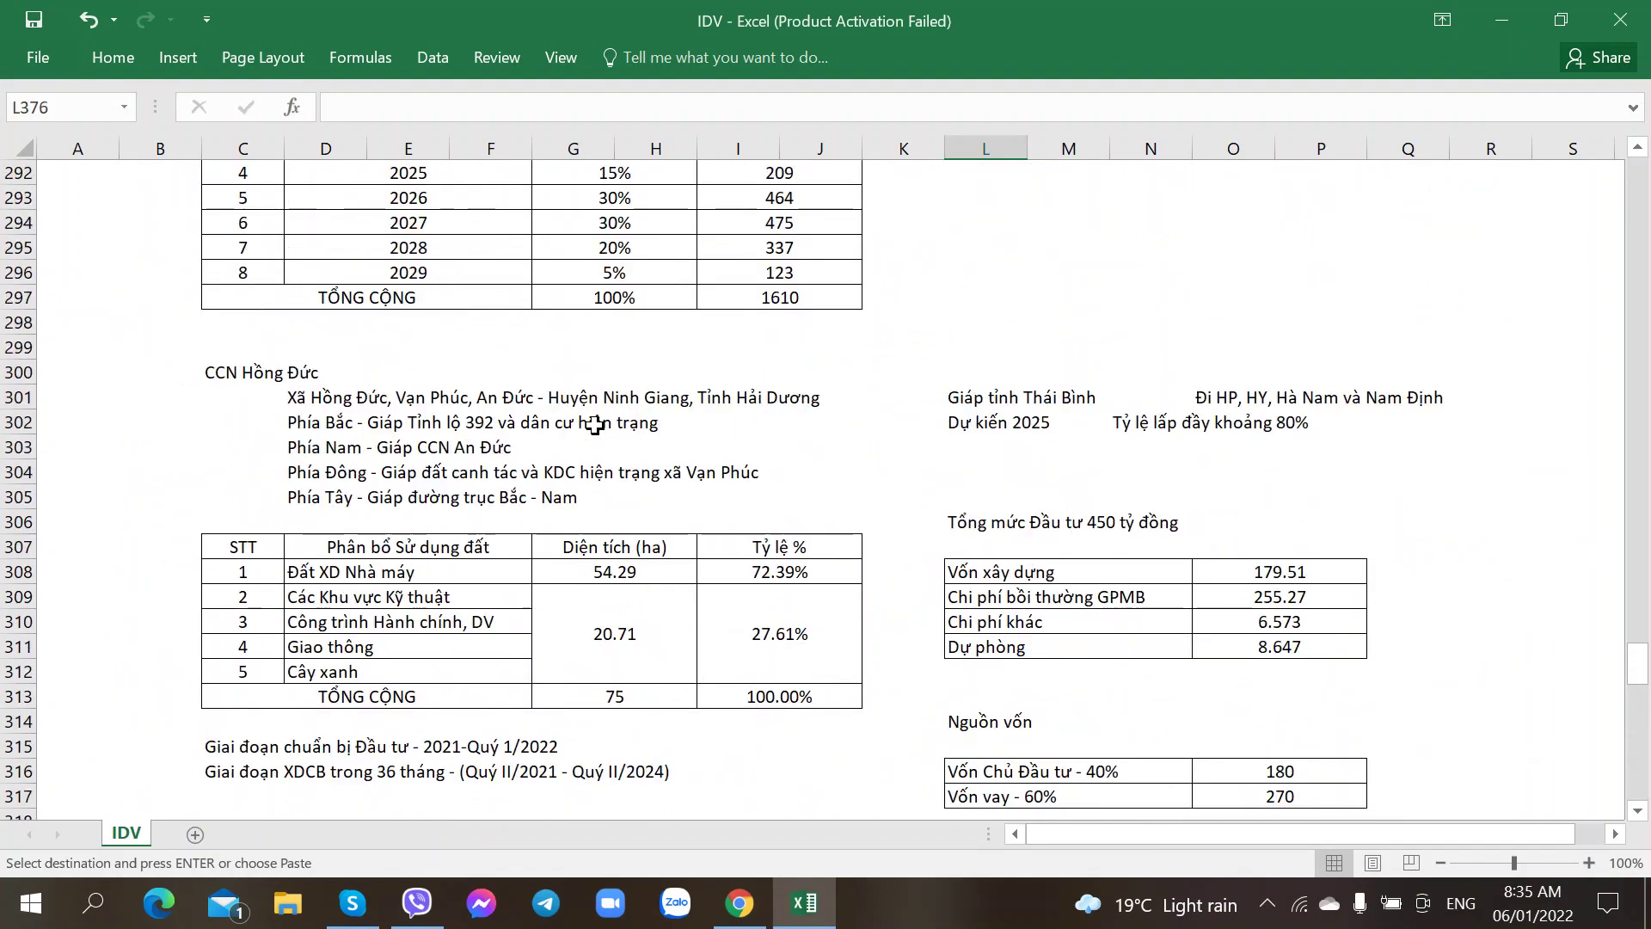
{"action": "scroll", "coordinate": [594, 424], "scroll_direction": "up", "scroll_amount": 17}
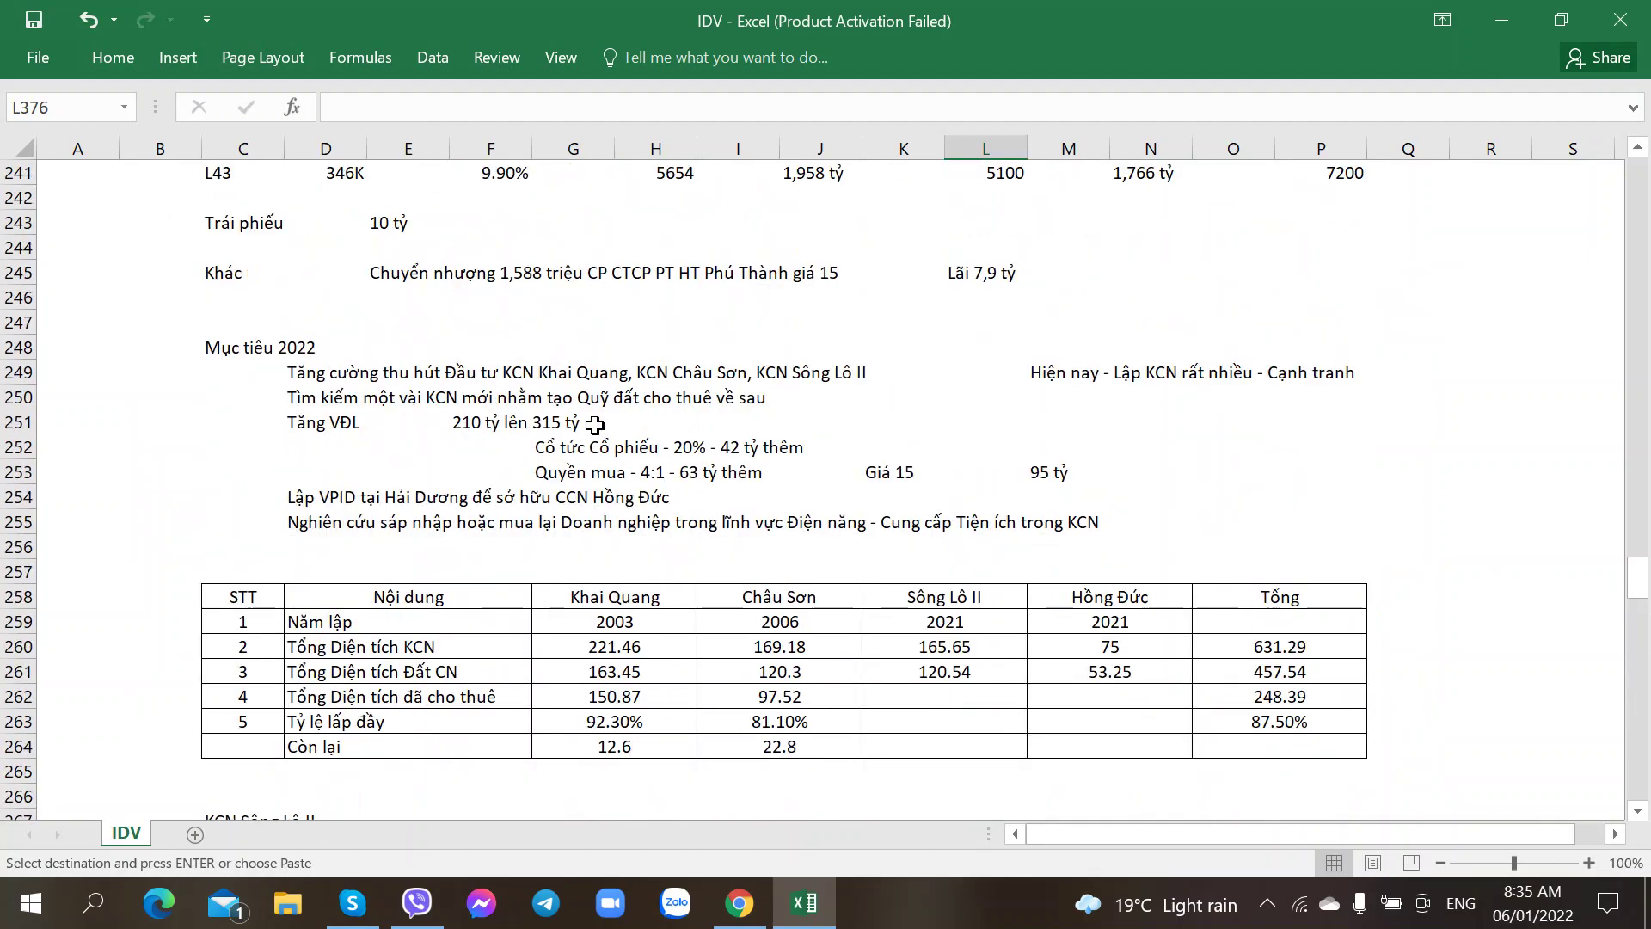
{"action": "scroll", "coordinate": [594, 425], "scroll_direction": "down", "scroll_amount": 3}
{"action": "scroll", "coordinate": [594, 425], "scroll_direction": "up", "scroll_amount": 1}
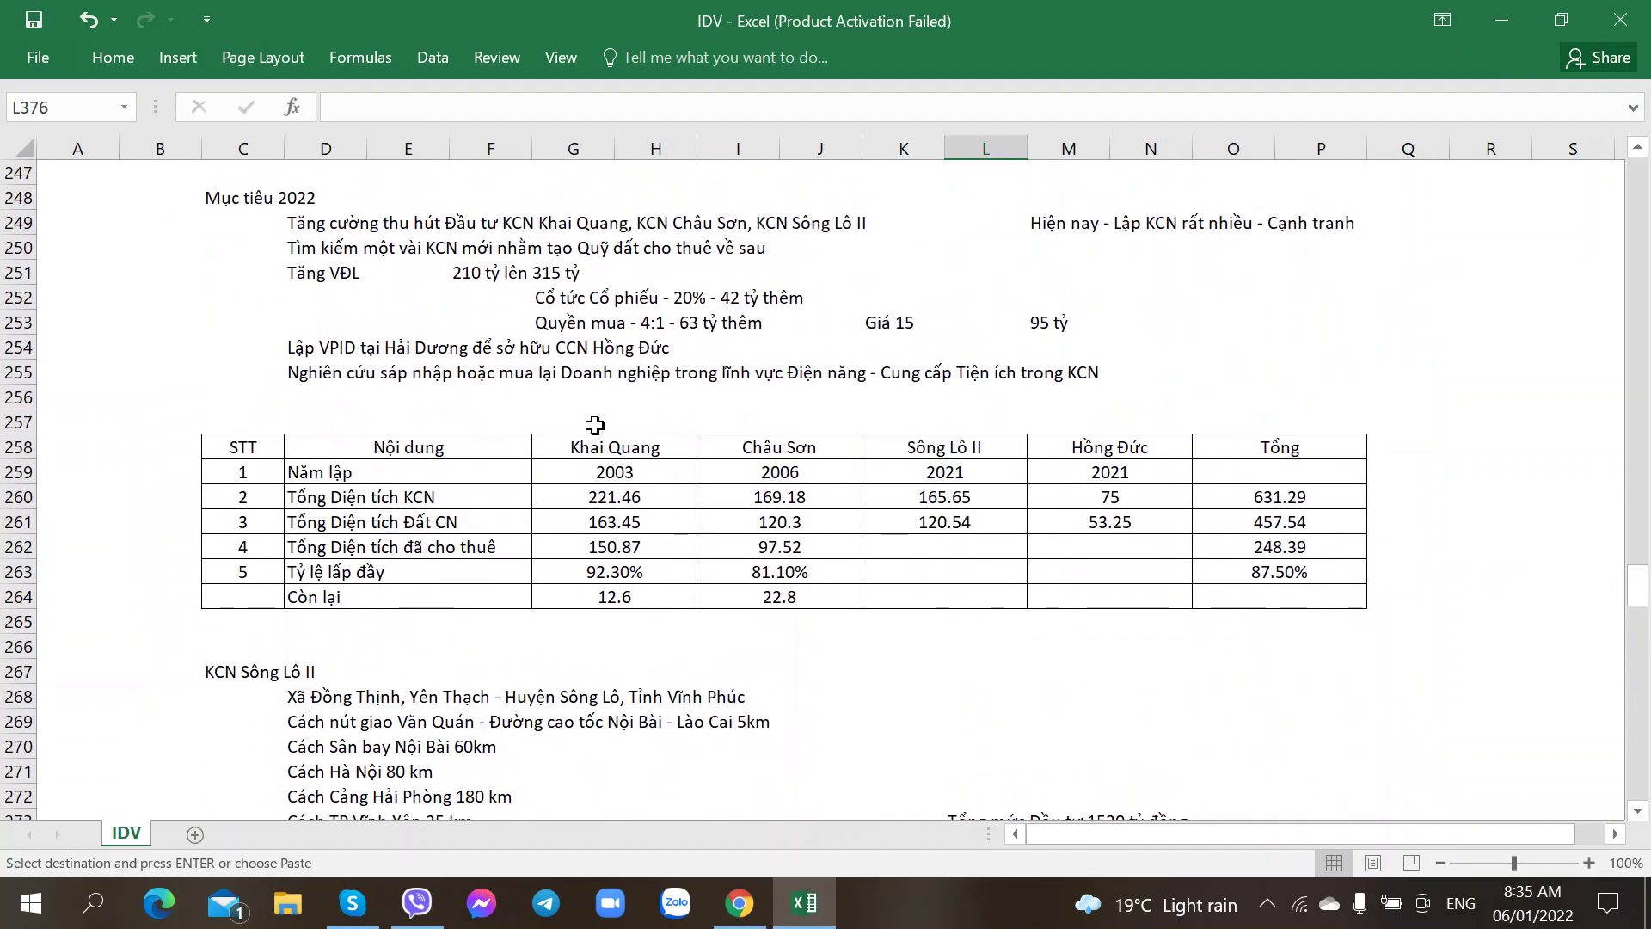
{"action": "left_click", "coordinate": [615, 629]}
{"action": "left_click", "coordinate": [589, 641]}
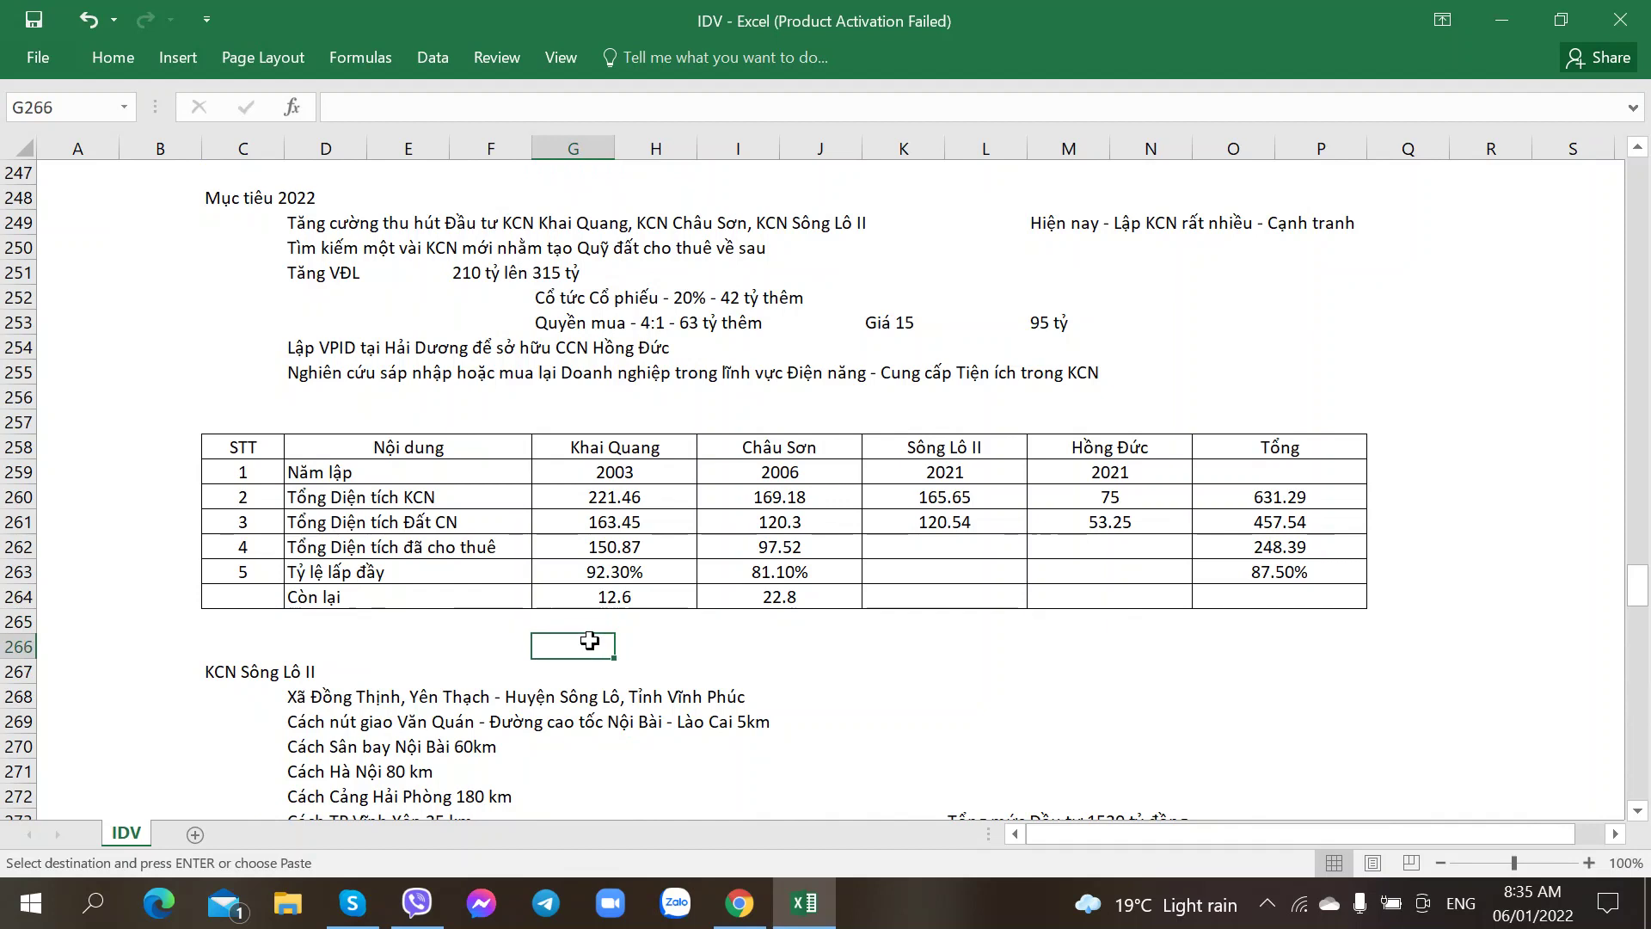
{"action": "left_click", "coordinate": [726, 602]}
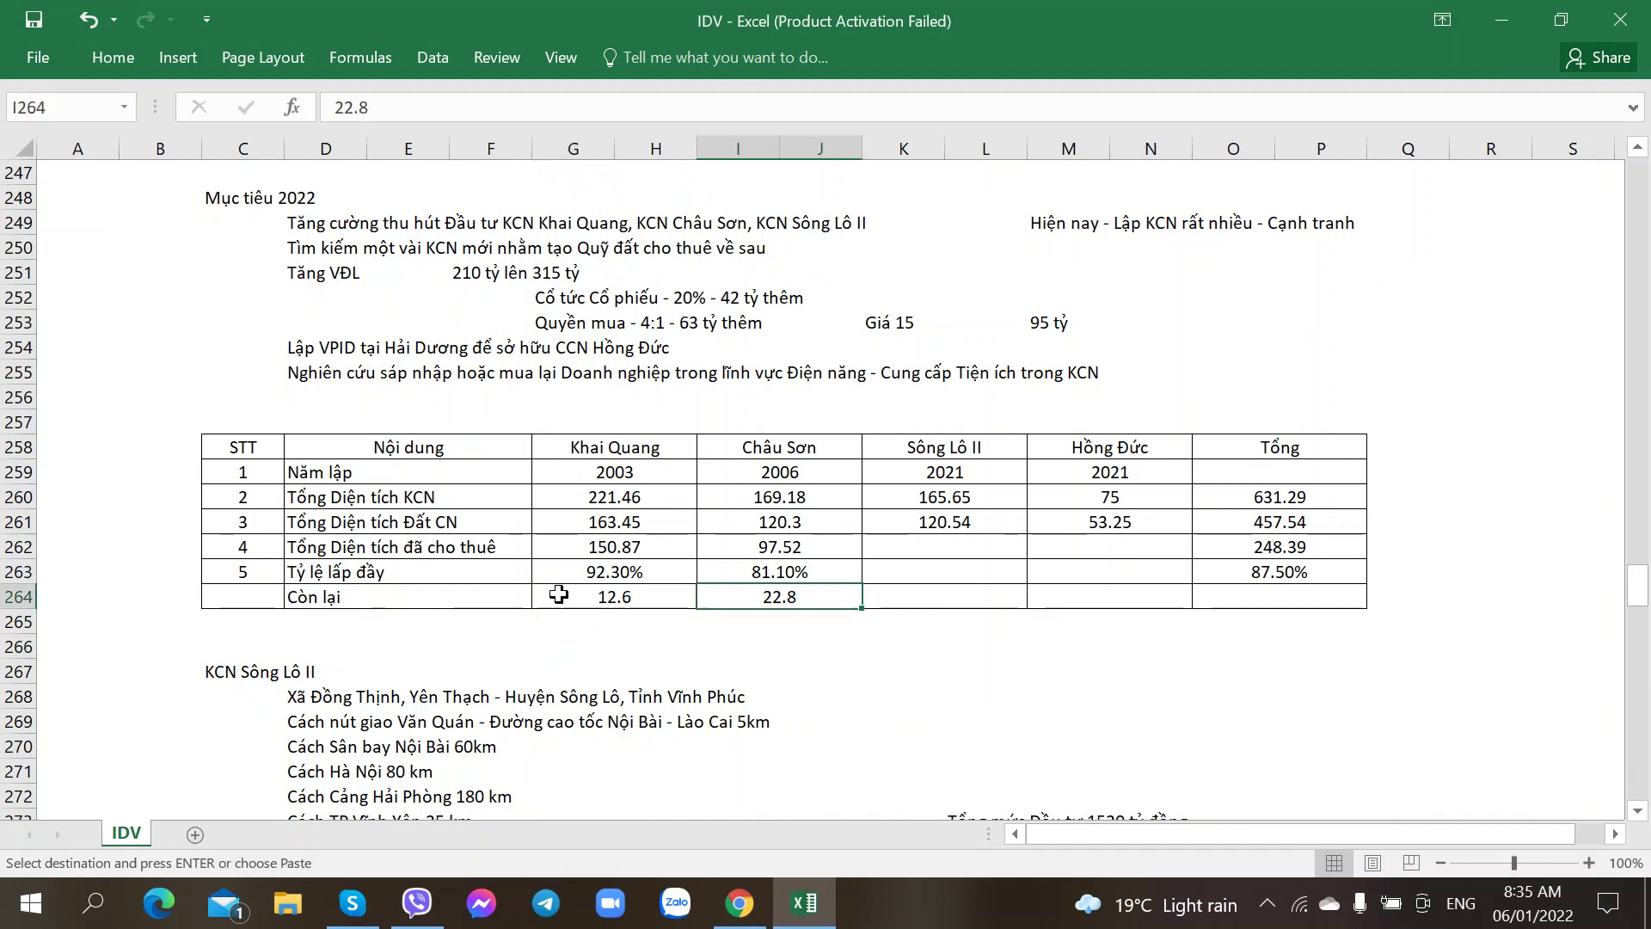
{"action": "left_click", "coordinate": [587, 568]}
{"action": "left_click", "coordinate": [795, 573]}
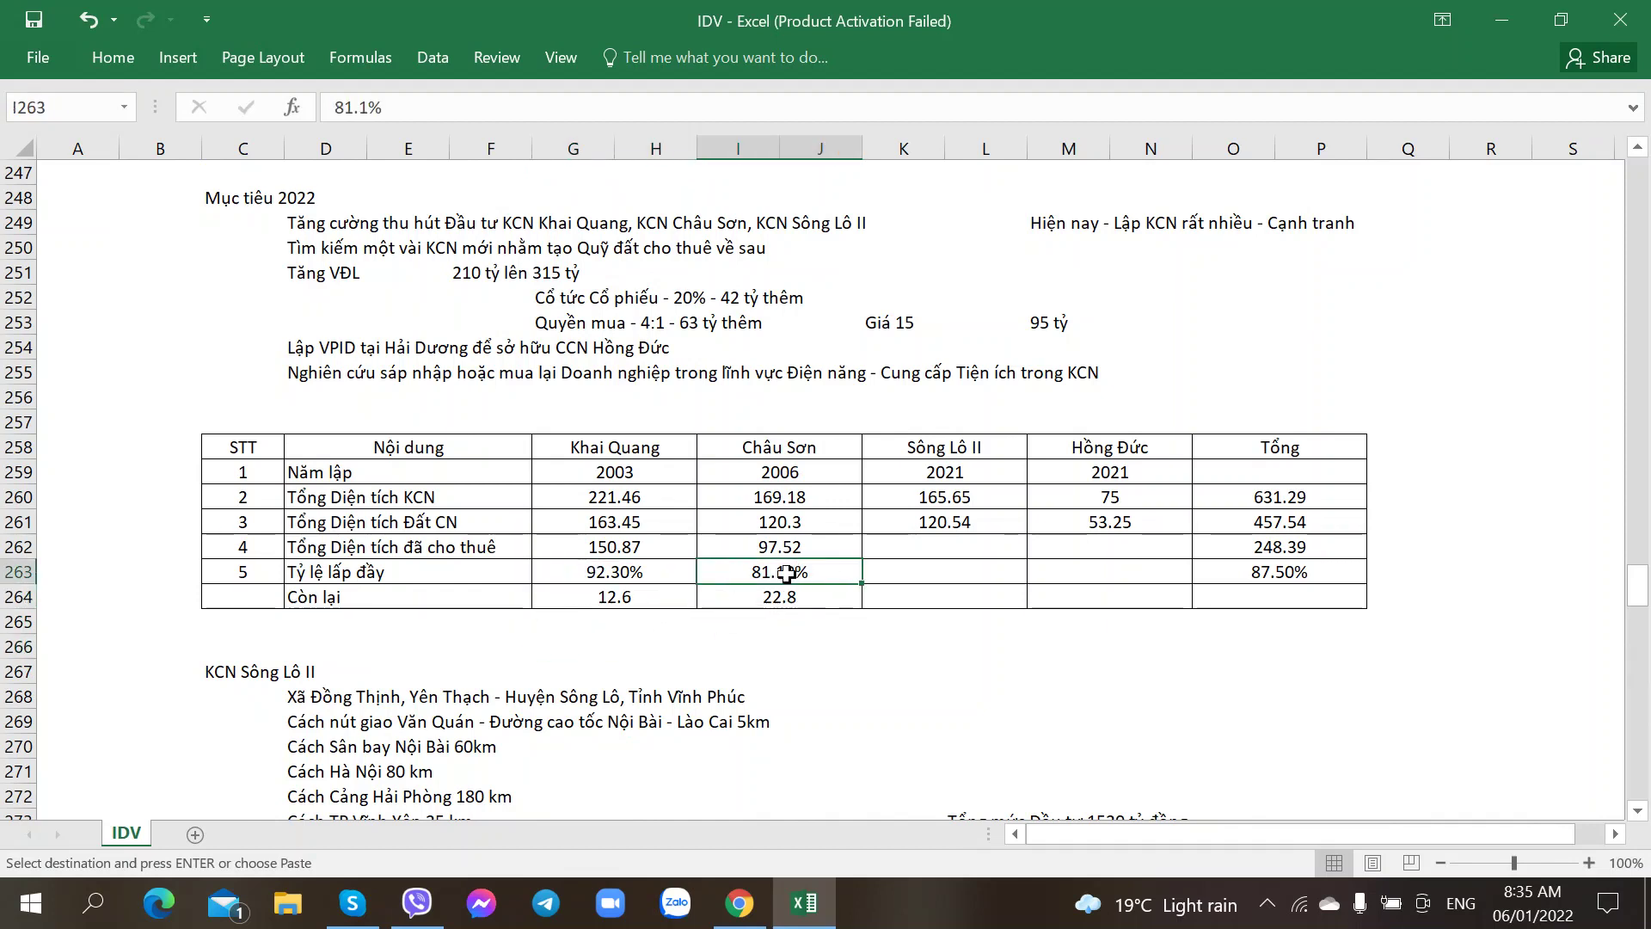
{"action": "left_click", "coordinate": [594, 625]}
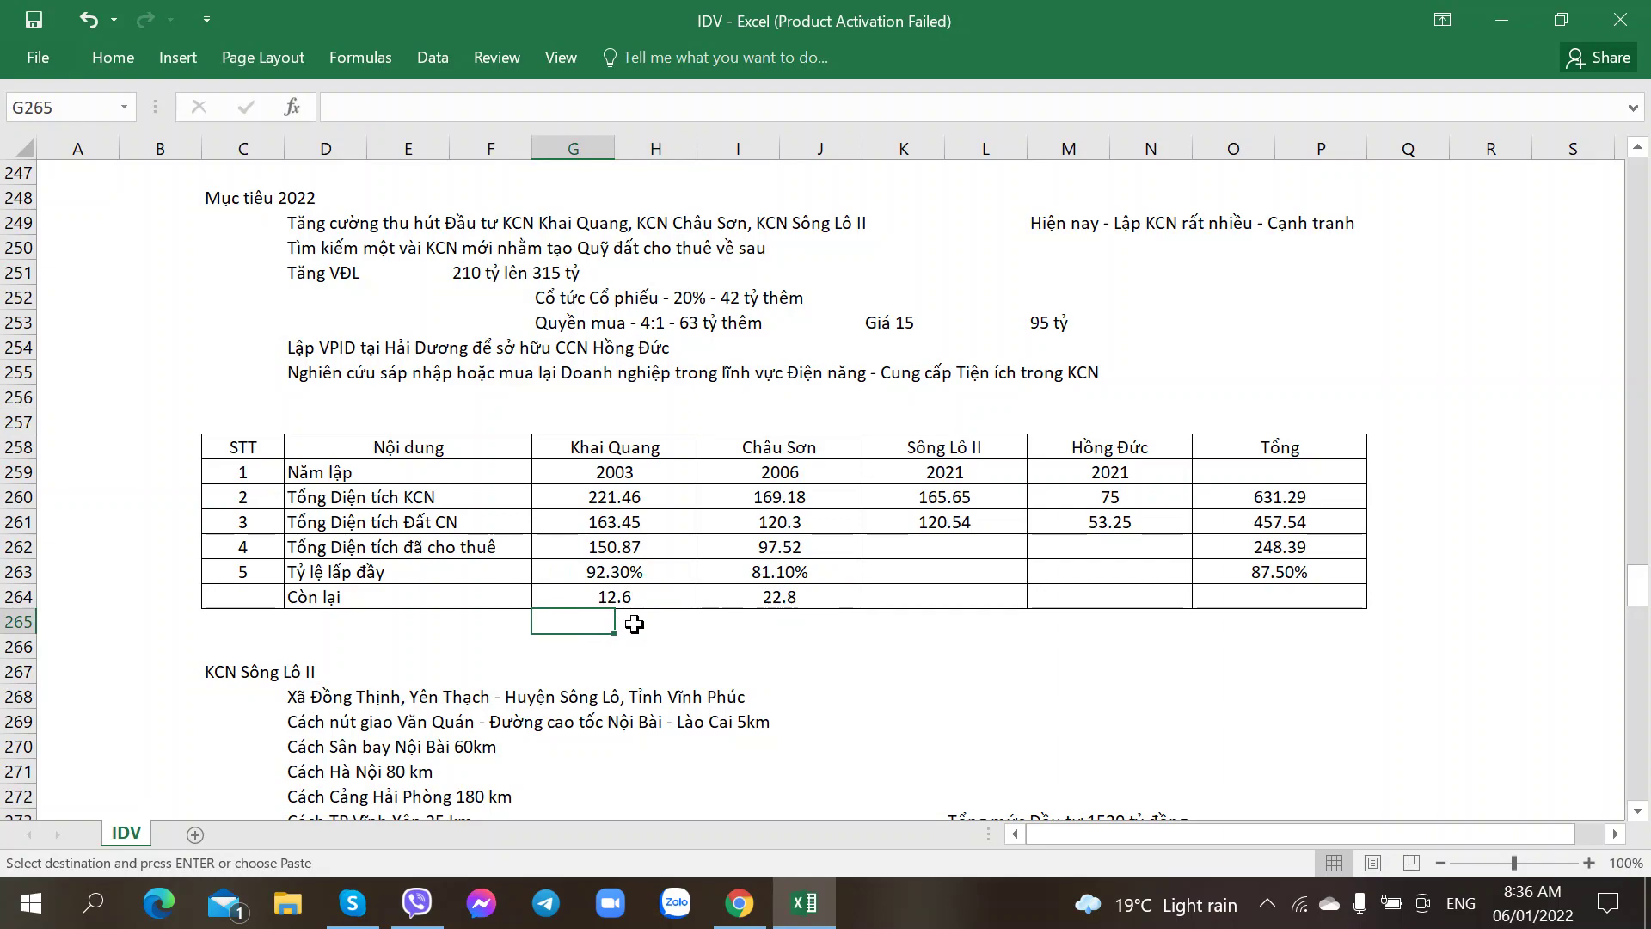
- Switch to Chrome and review the 2021 shareholder meeting document list on the vpid.vn page
{"action": "key", "text": "alt+Tab"}
{"action": "scroll", "coordinate": [849, 432], "scroll_direction": "up", "scroll_amount": 5}
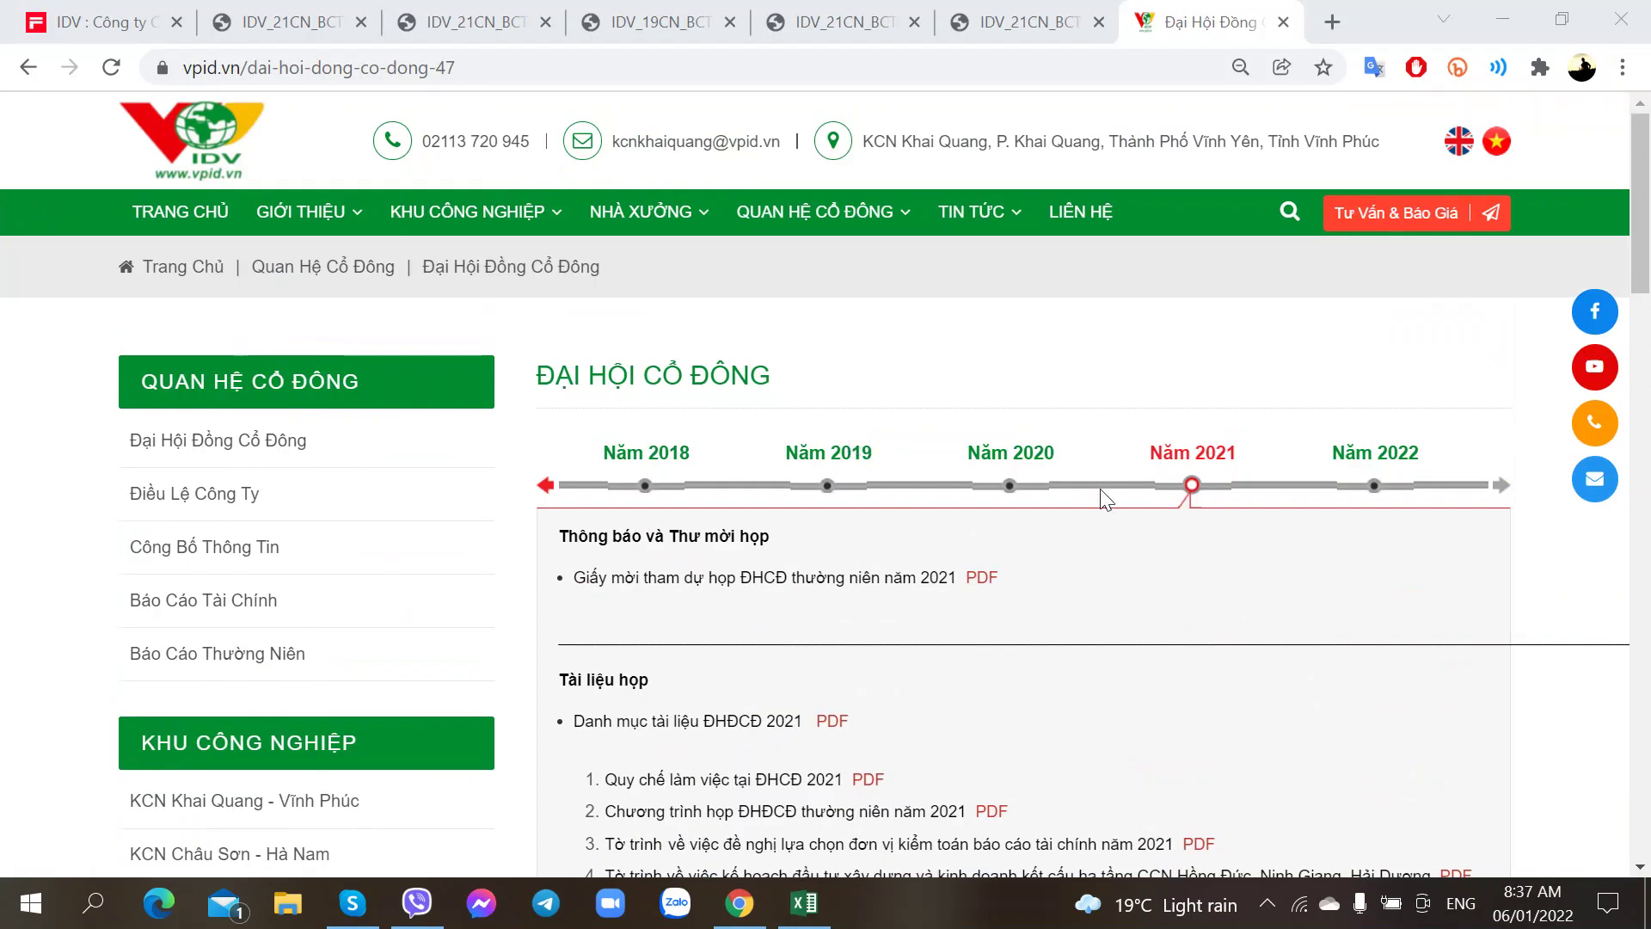
{"action": "scroll", "coordinate": [1139, 575], "scroll_direction": "down", "scroll_amount": 5}
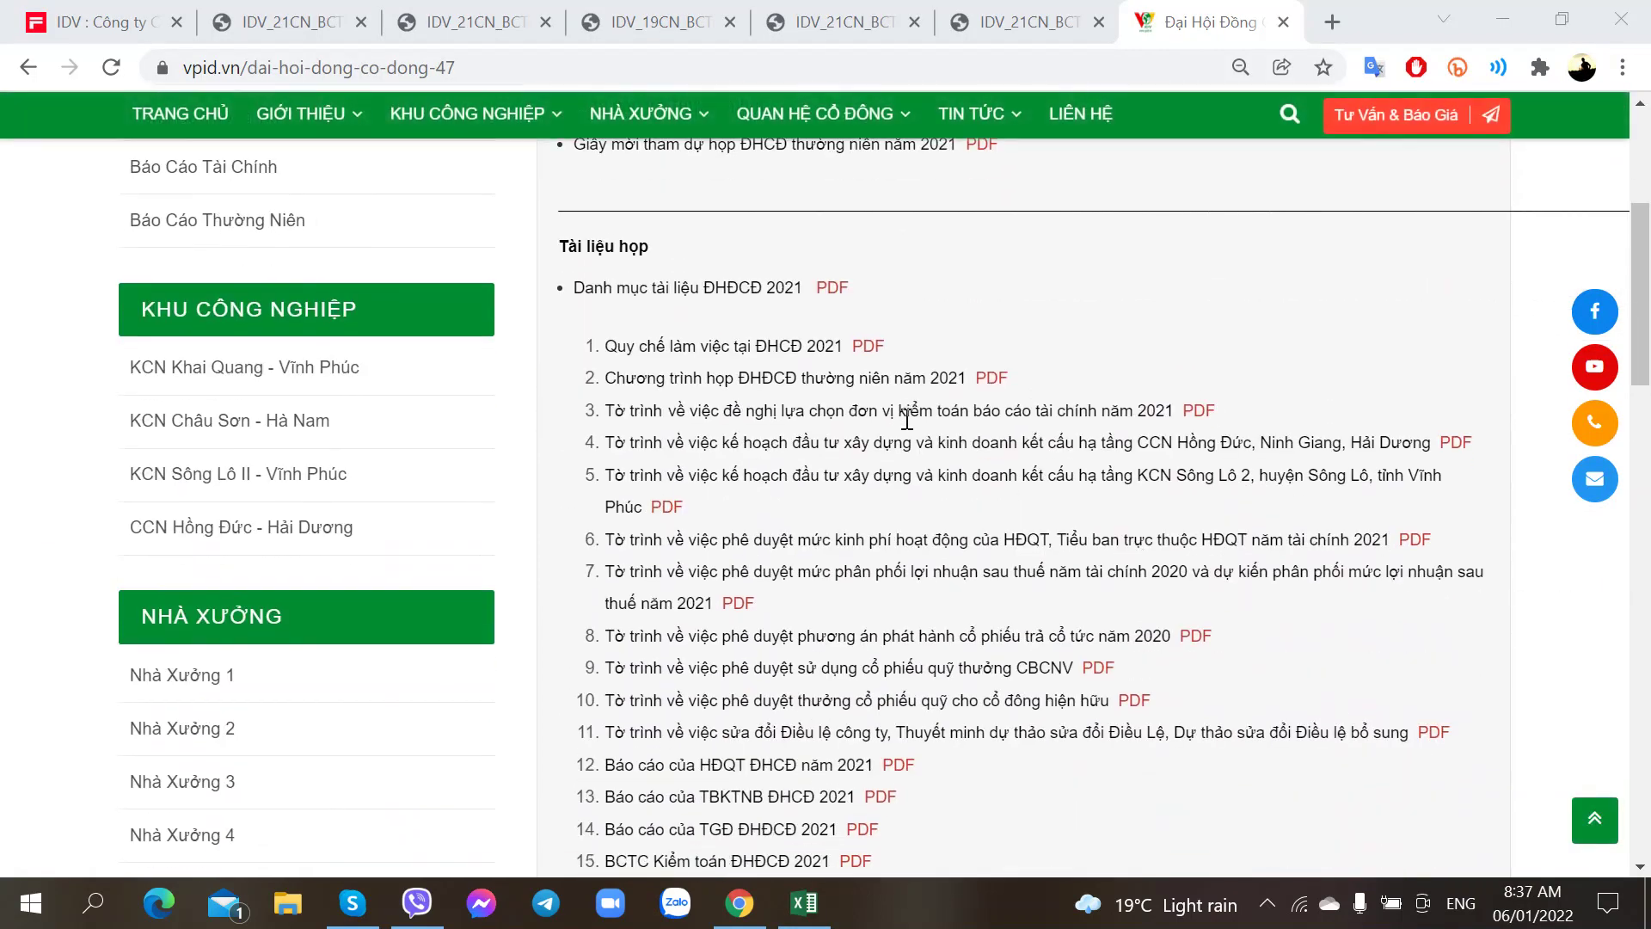
{"action": "scroll", "coordinate": [899, 434], "scroll_direction": "up", "scroll_amount": 1}
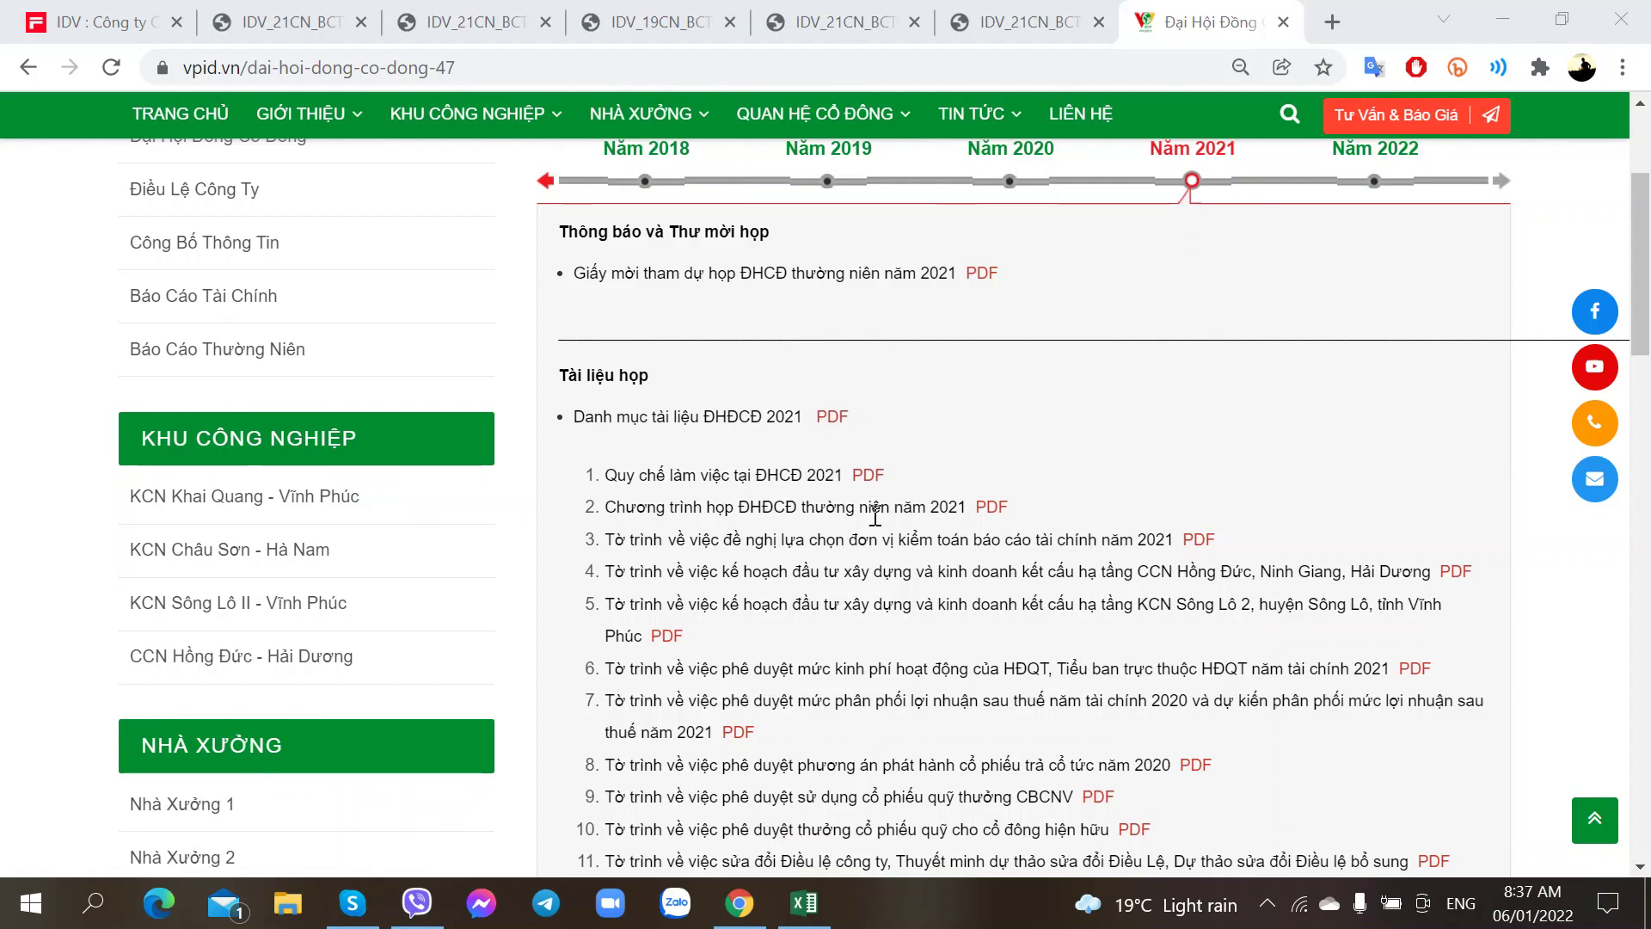
- Switch back to Excel and re-check the occupancy and remaining land of Khai Quang and Châu Sơn in rows 263–264
{"action": "left_click", "coordinate": [804, 903]}
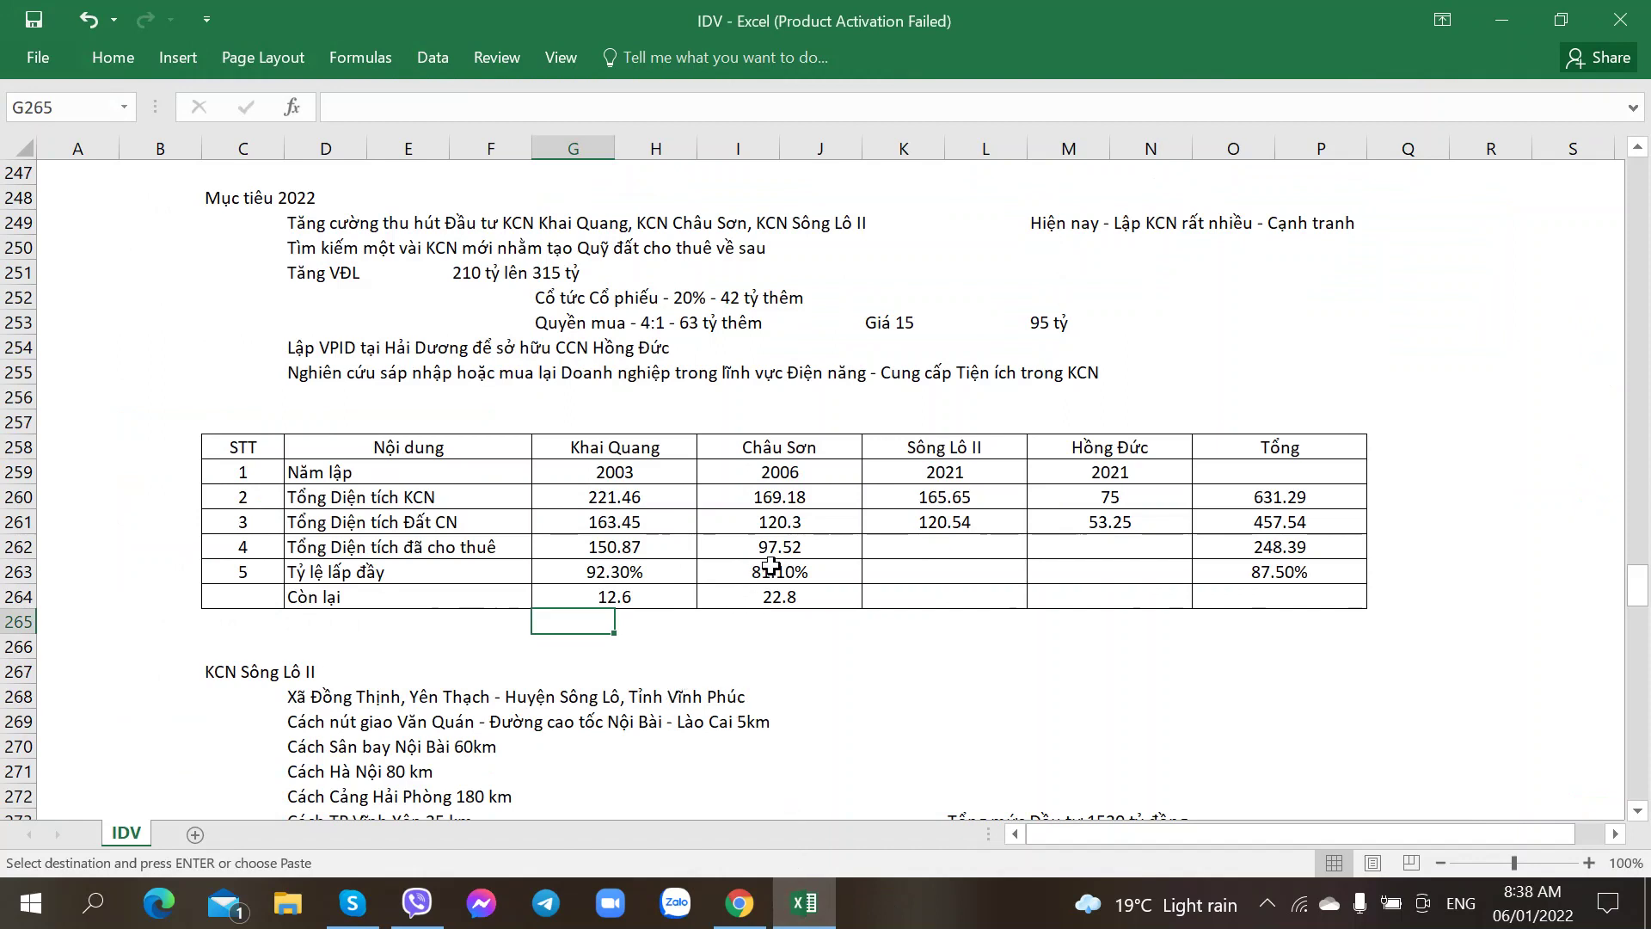
{"action": "left_click", "coordinate": [771, 566]}
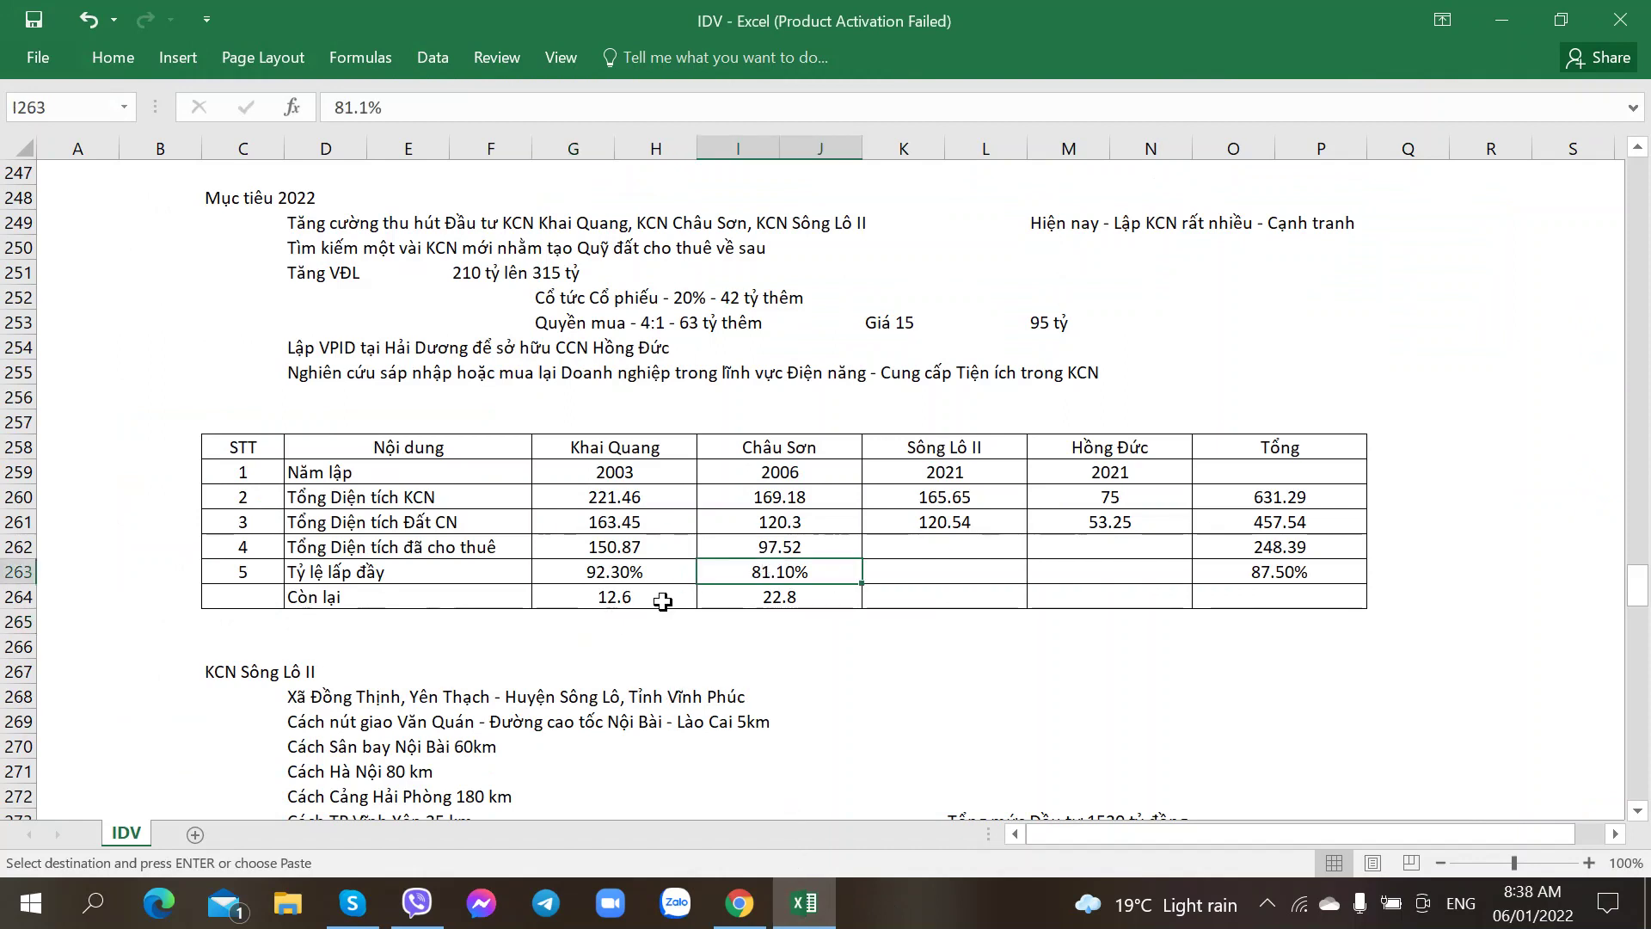
{"action": "scroll", "coordinate": [666, 590], "scroll_direction": "down", "scroll_amount": 2}
{"action": "scroll", "coordinate": [665, 590], "scroll_direction": "up", "scroll_amount": 2}
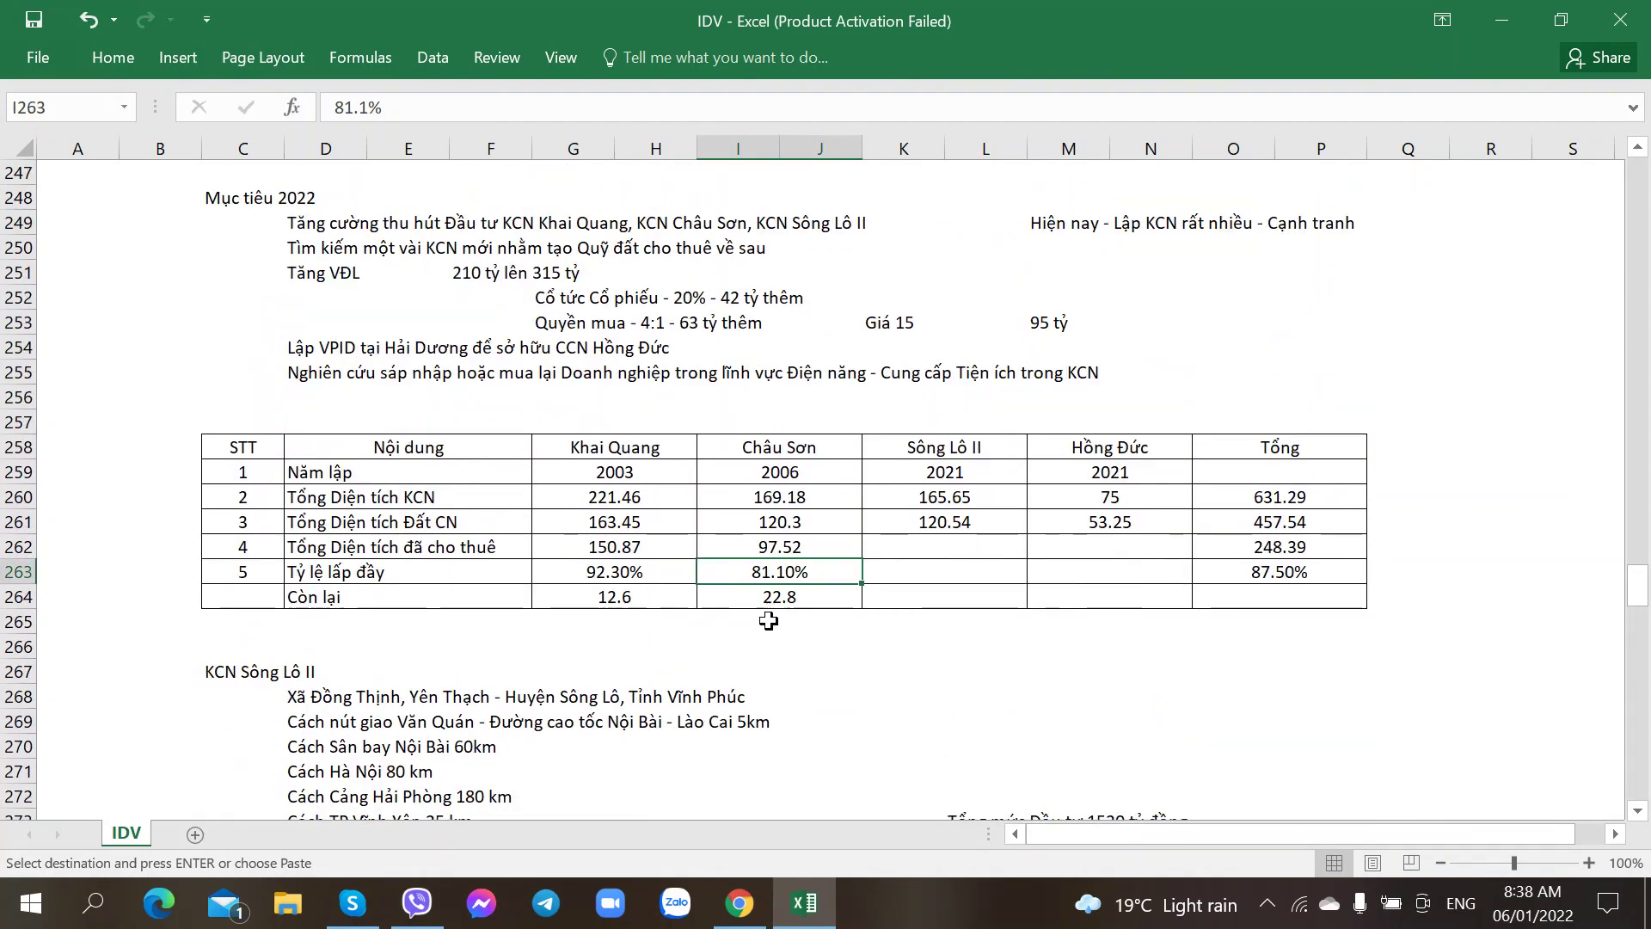
{"action": "left_click", "coordinate": [619, 613]}
{"action": "left_click", "coordinate": [618, 572]}
{"action": "left_click", "coordinate": [618, 596]}
{"action": "left_click", "coordinate": [726, 600]}
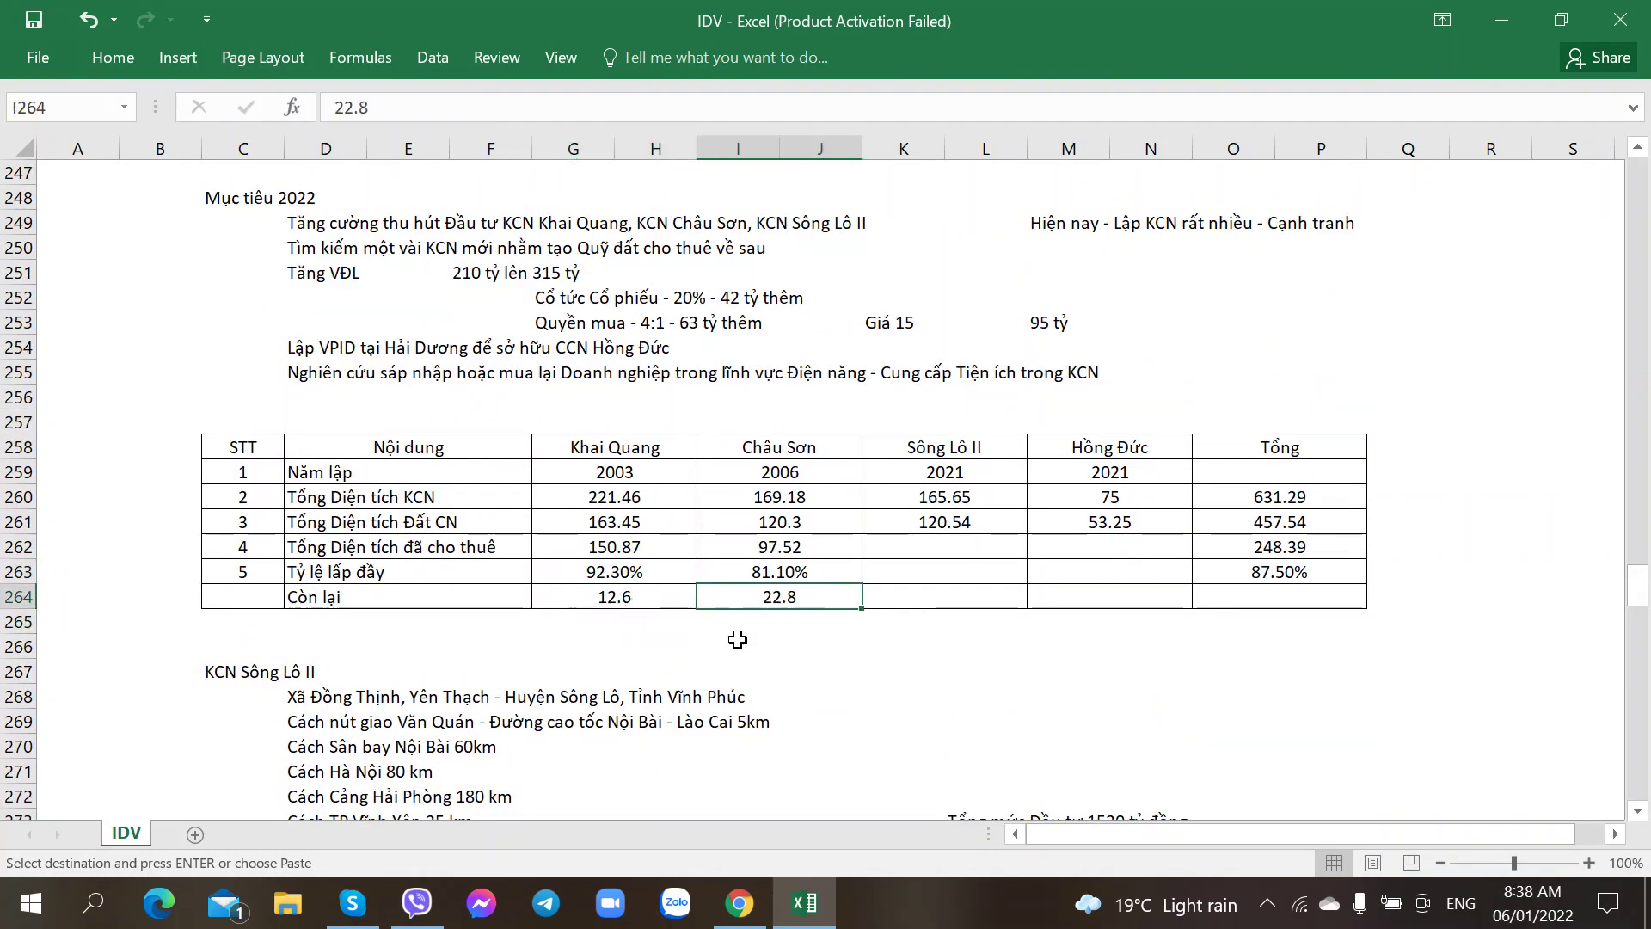
{"action": "left_click", "coordinate": [725, 639]}
{"action": "scroll", "coordinate": [725, 639], "scroll_direction": "down", "scroll_amount": 20}
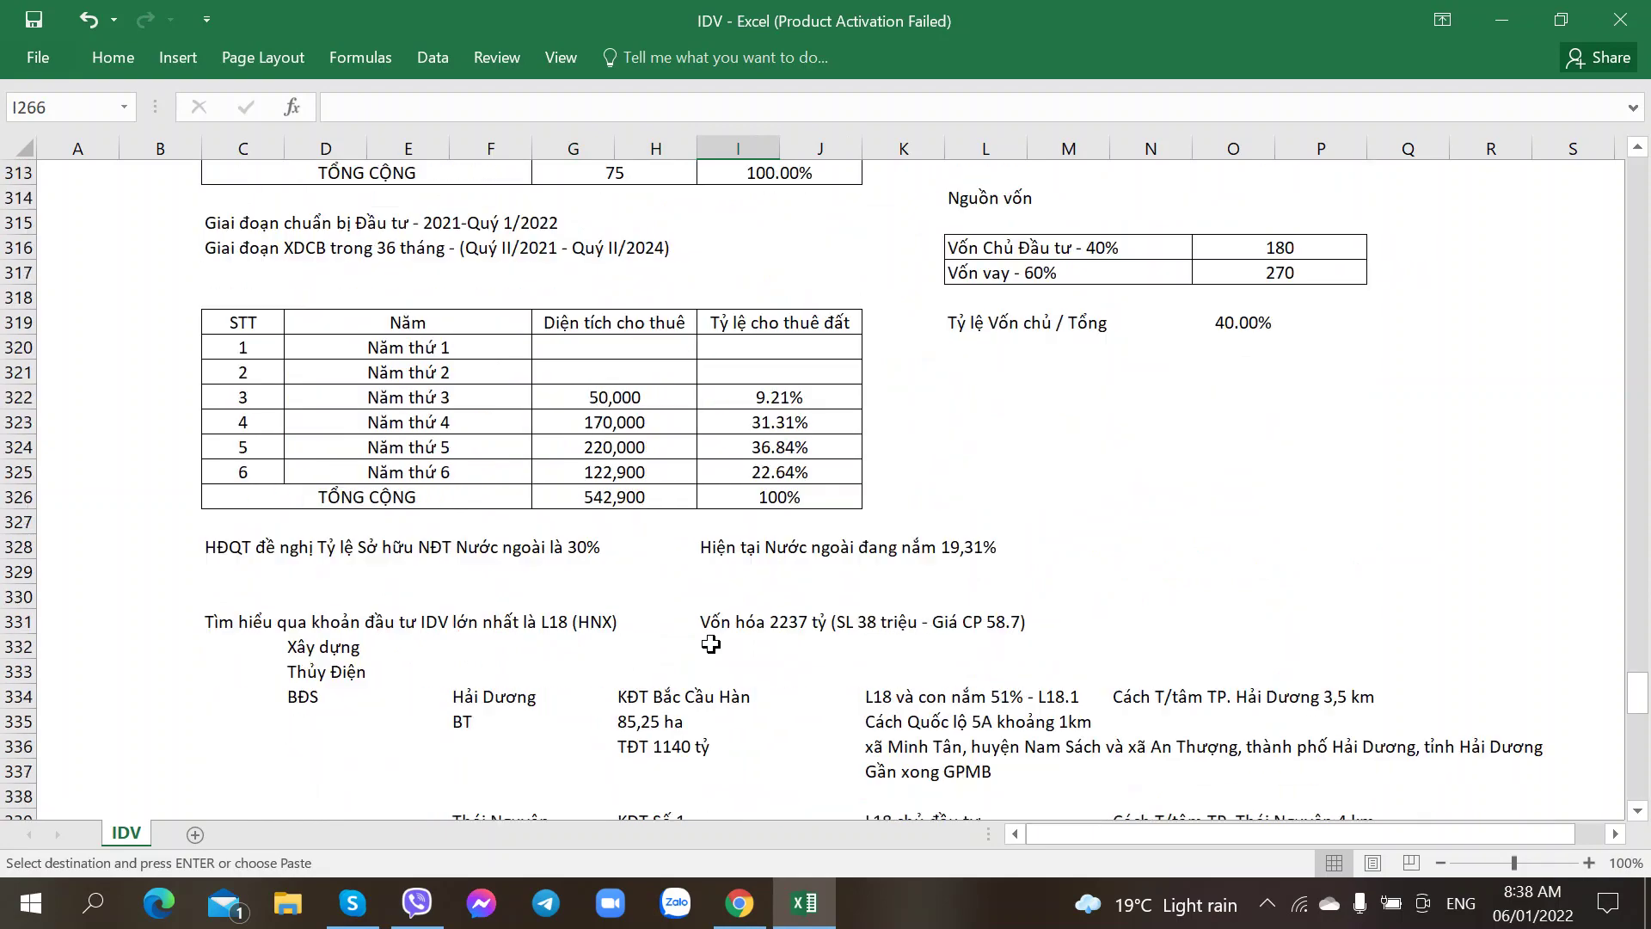
{"action": "scroll", "coordinate": [711, 644], "scroll_direction": "up", "scroll_amount": 4}
{"action": "scroll", "coordinate": [711, 644], "scroll_direction": "up", "scroll_amount": 15}
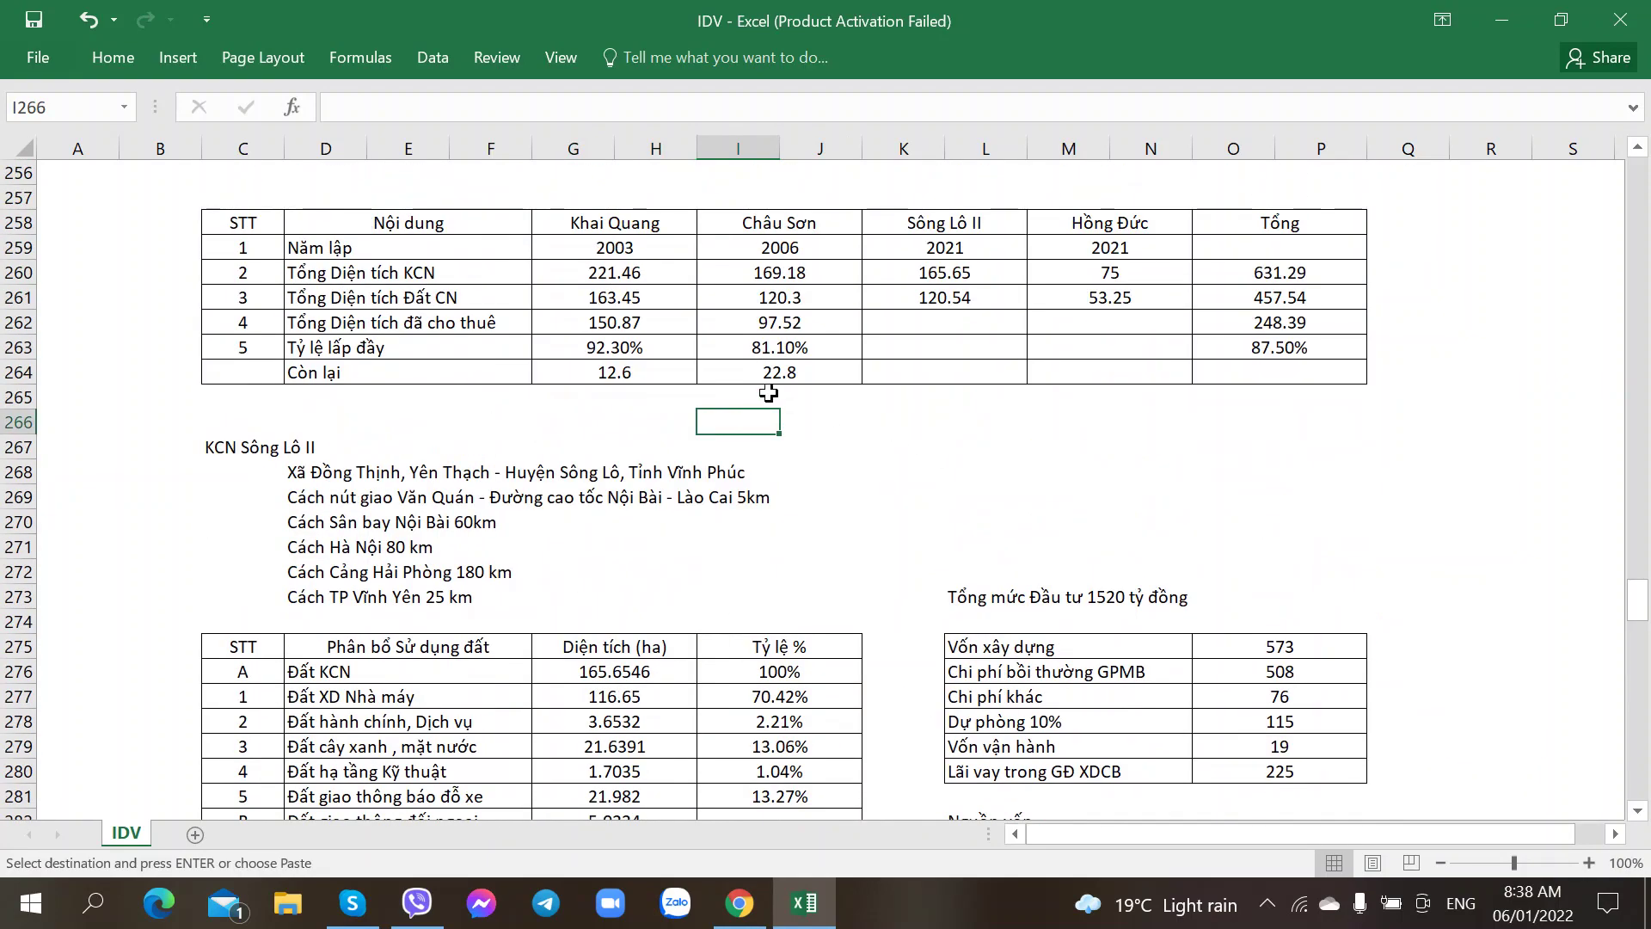
{"action": "left_click", "coordinate": [634, 380]}
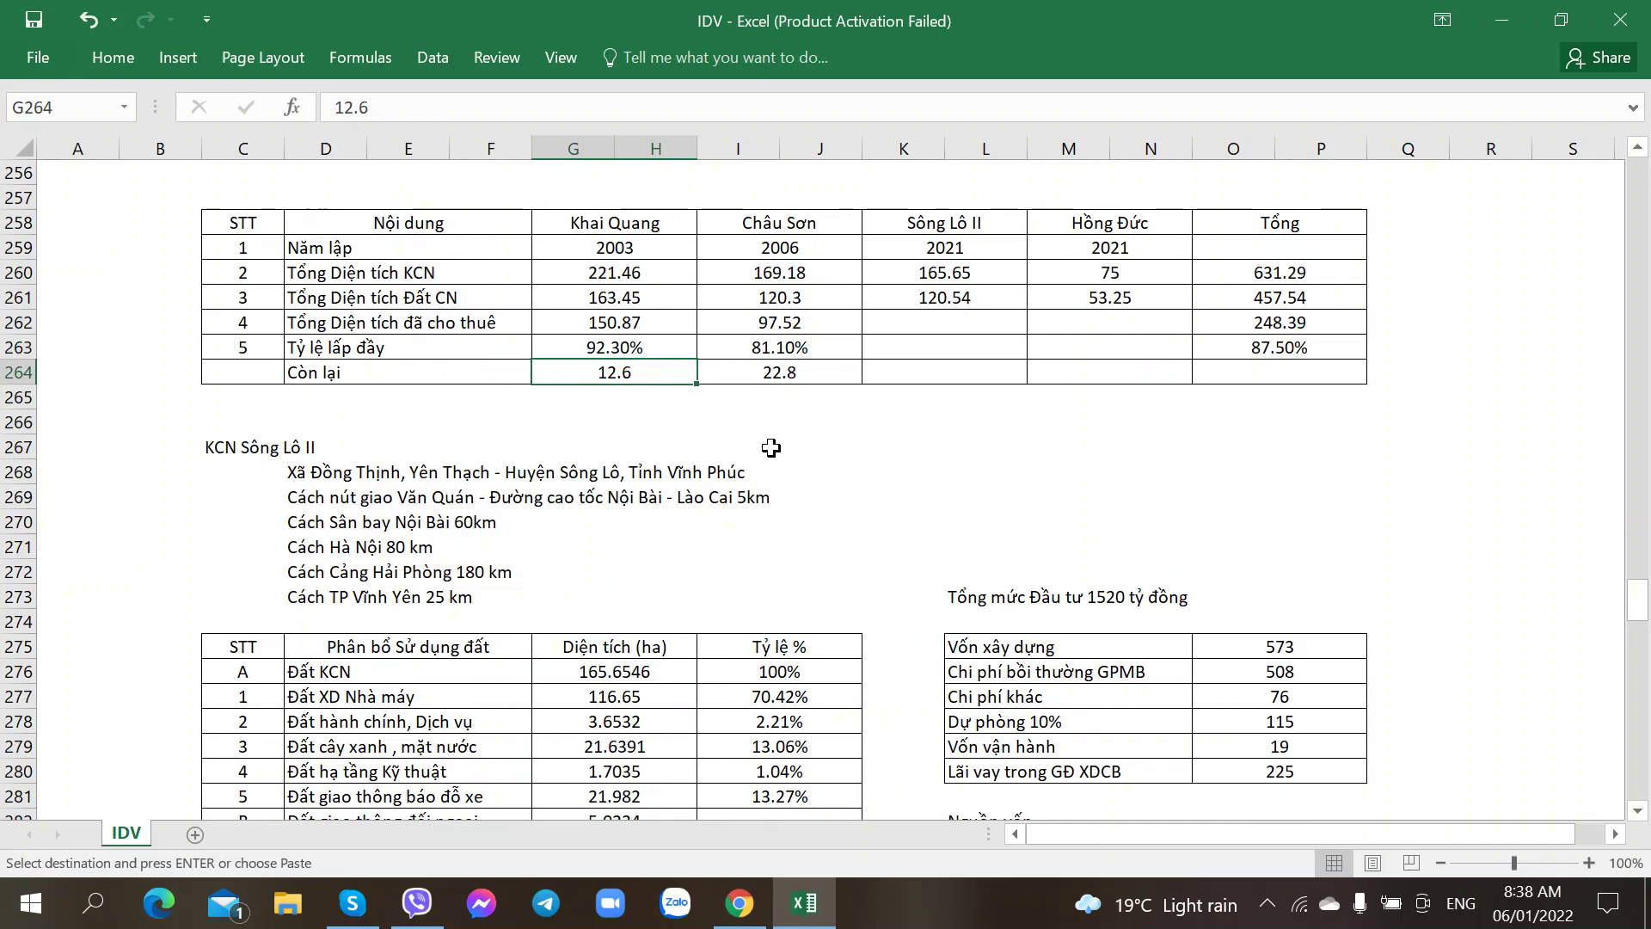
- Find the net revenue in the 2019 consolidated report and enter the 2019 Doanh thu Thuần as 124 in L376
{"action": "scroll", "coordinate": [771, 447], "scroll_direction": "down", "scroll_amount": 20}
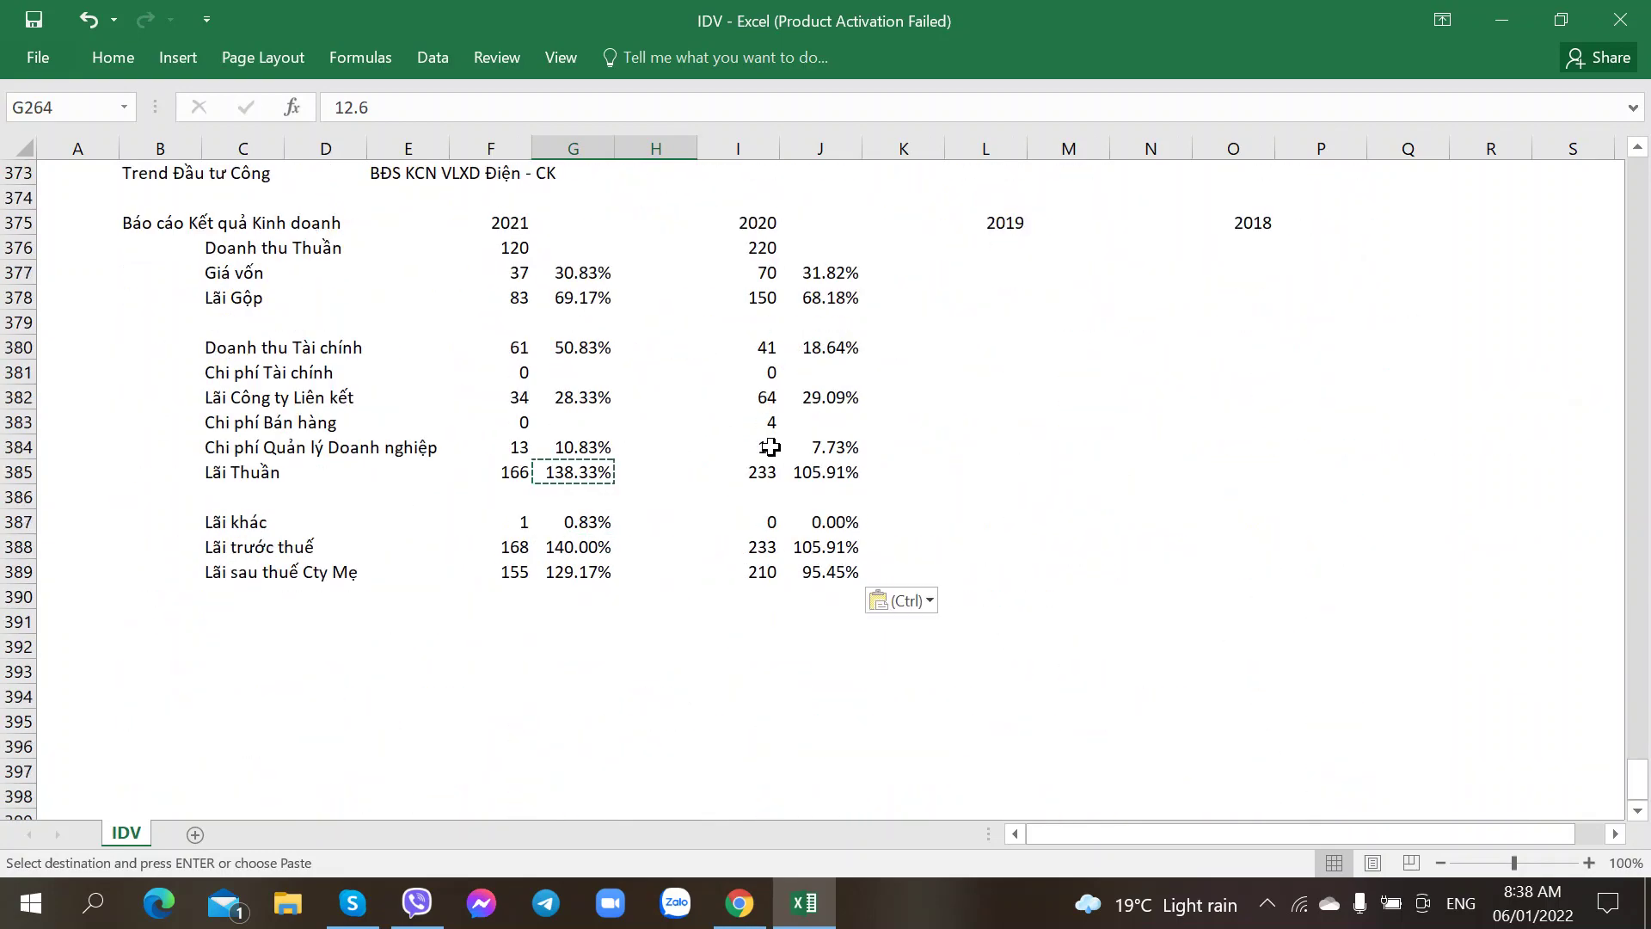
{"action": "left_click", "coordinate": [555, 692]}
{"action": "left_click", "coordinate": [564, 618]}
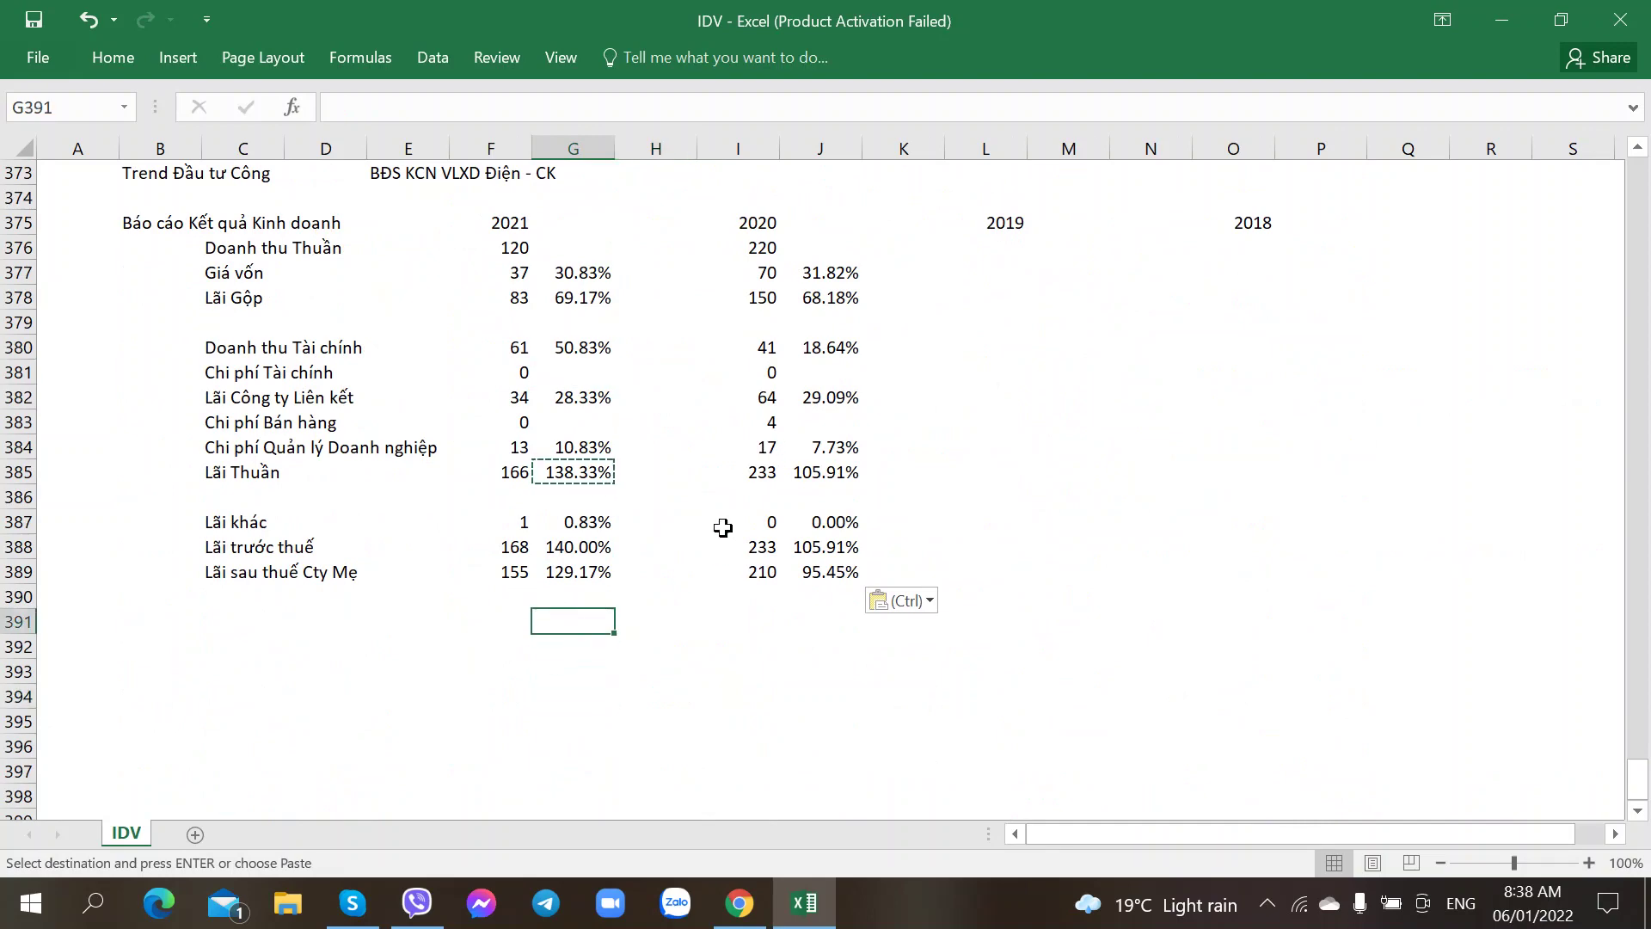
{"action": "left_click", "coordinate": [722, 527]}
{"action": "left_click", "coordinate": [946, 275]}
{"action": "key", "text": "alt+Tab"}
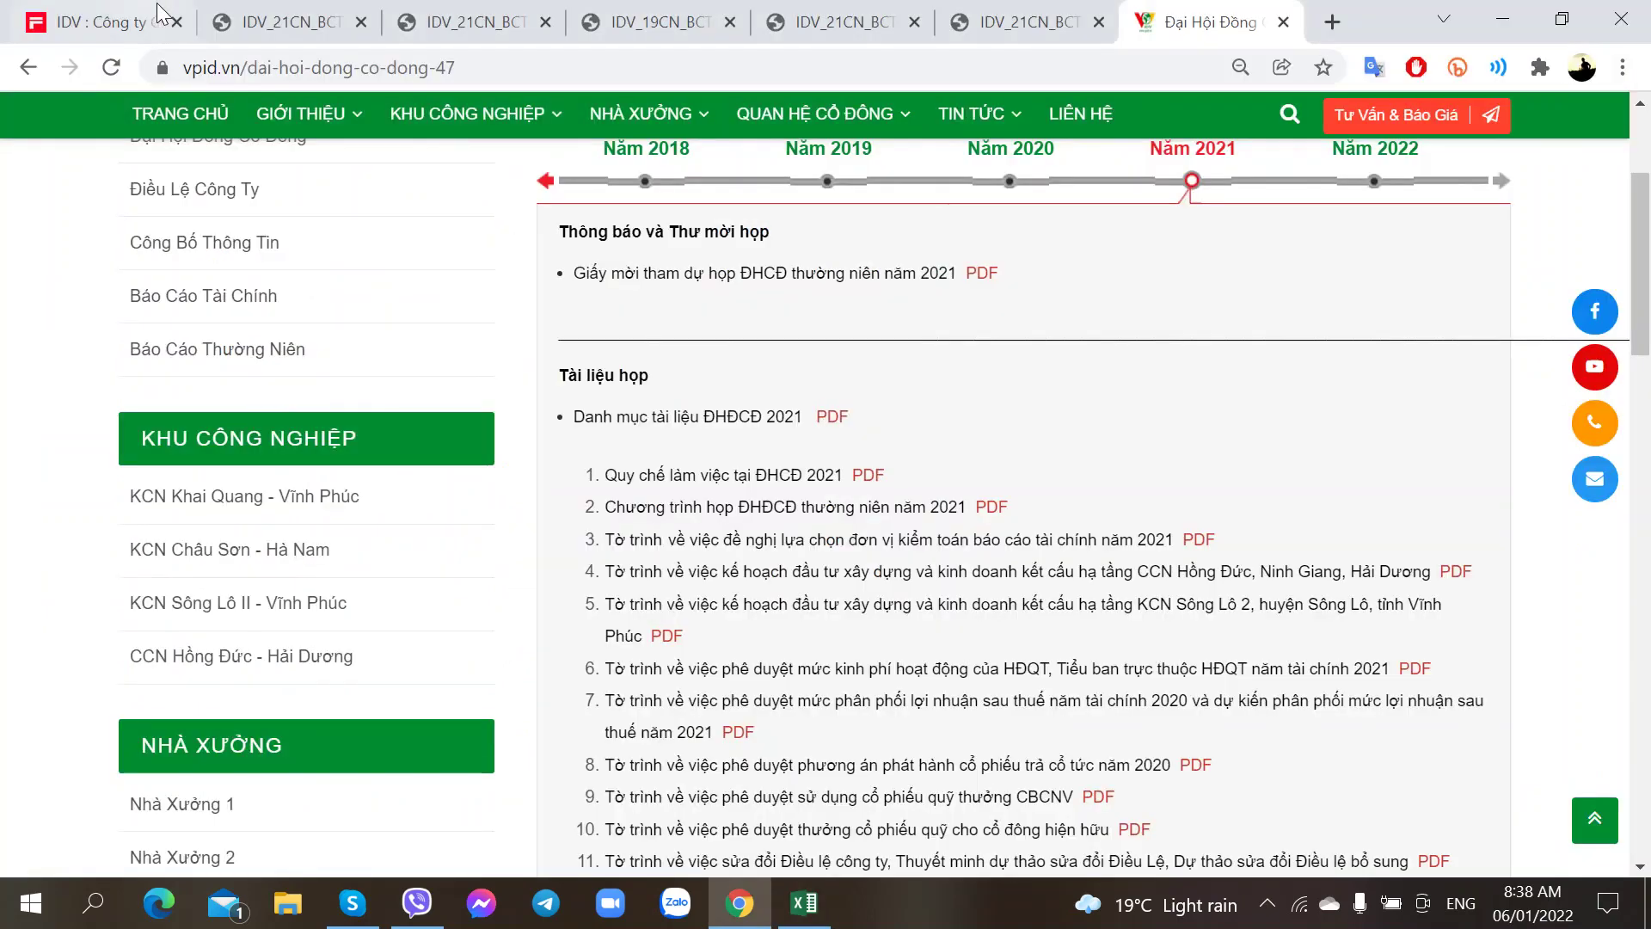
{"action": "left_click", "coordinate": [721, 12]}
{"action": "scroll", "coordinate": [572, 465], "scroll_direction": "down", "scroll_amount": 7}
{"action": "scroll", "coordinate": [571, 464], "scroll_direction": "up", "scroll_amount": 4}
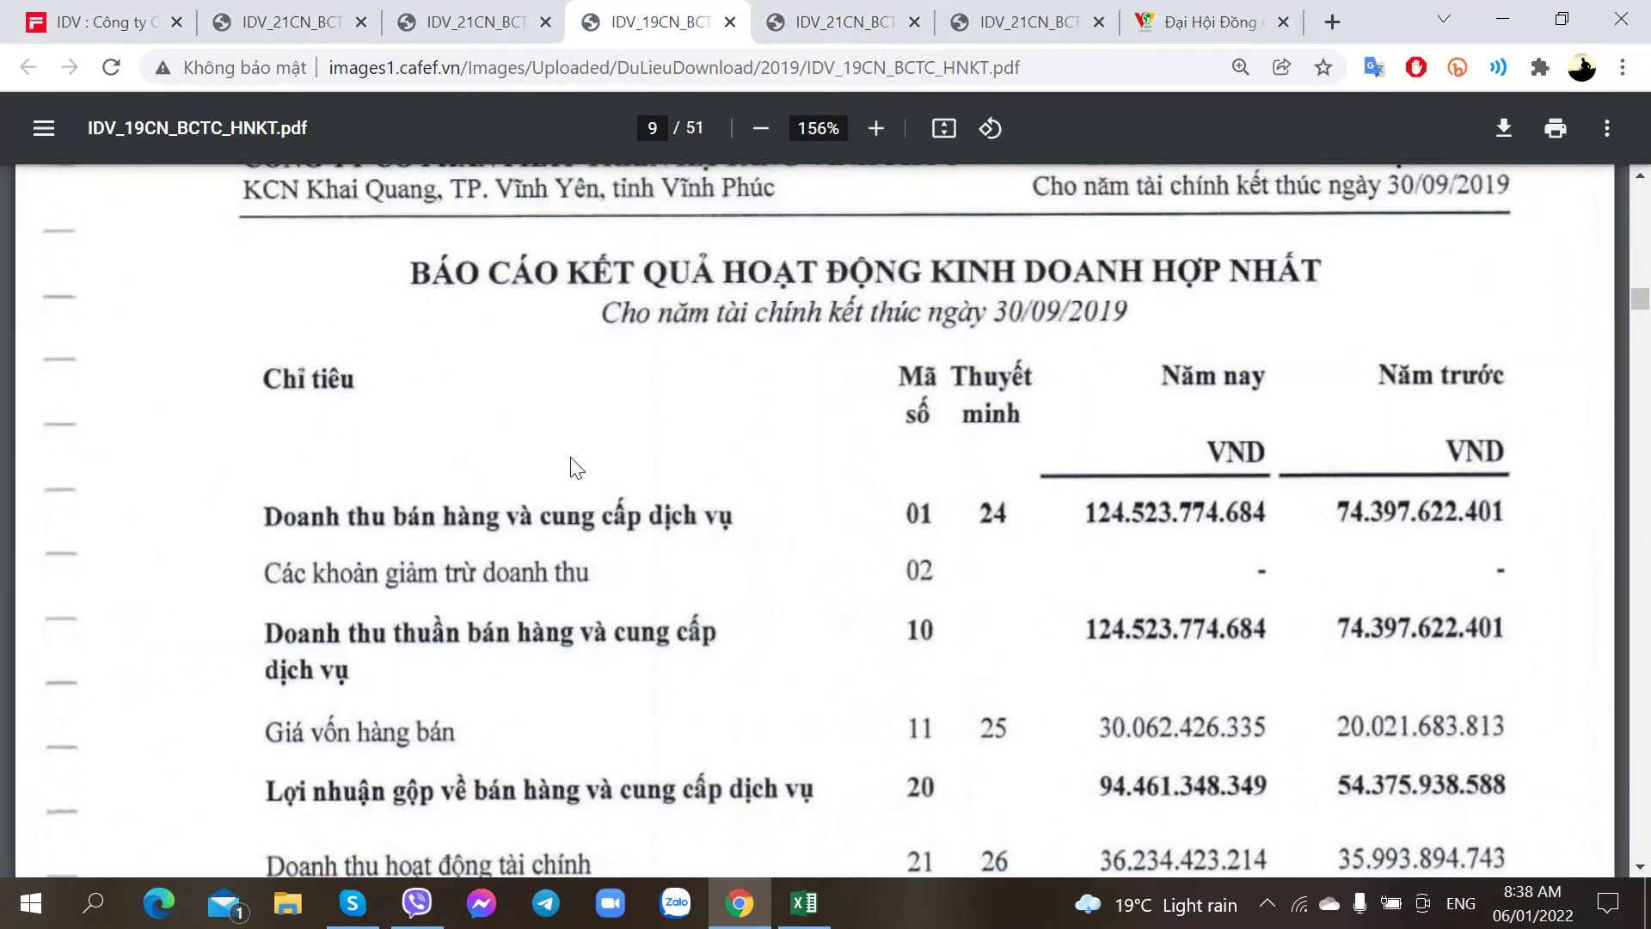
{"action": "scroll", "coordinate": [571, 467], "scroll_direction": "down", "scroll_amount": 1}
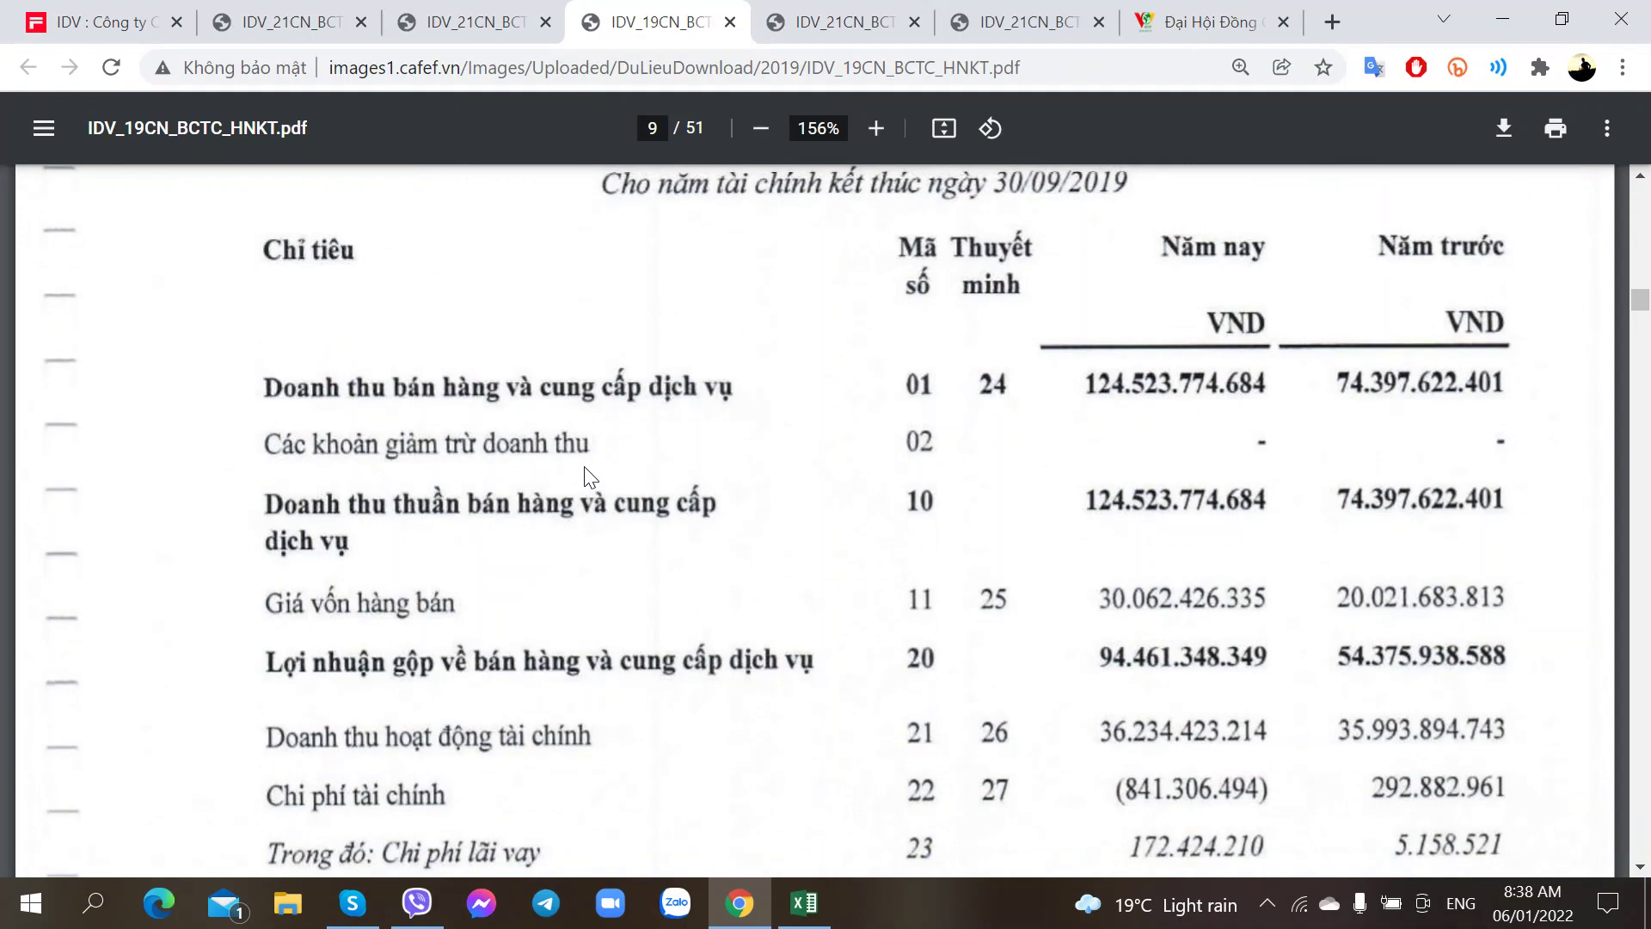
{"action": "key", "text": "alt+Tab"}
{"action": "type", "text": "124"}
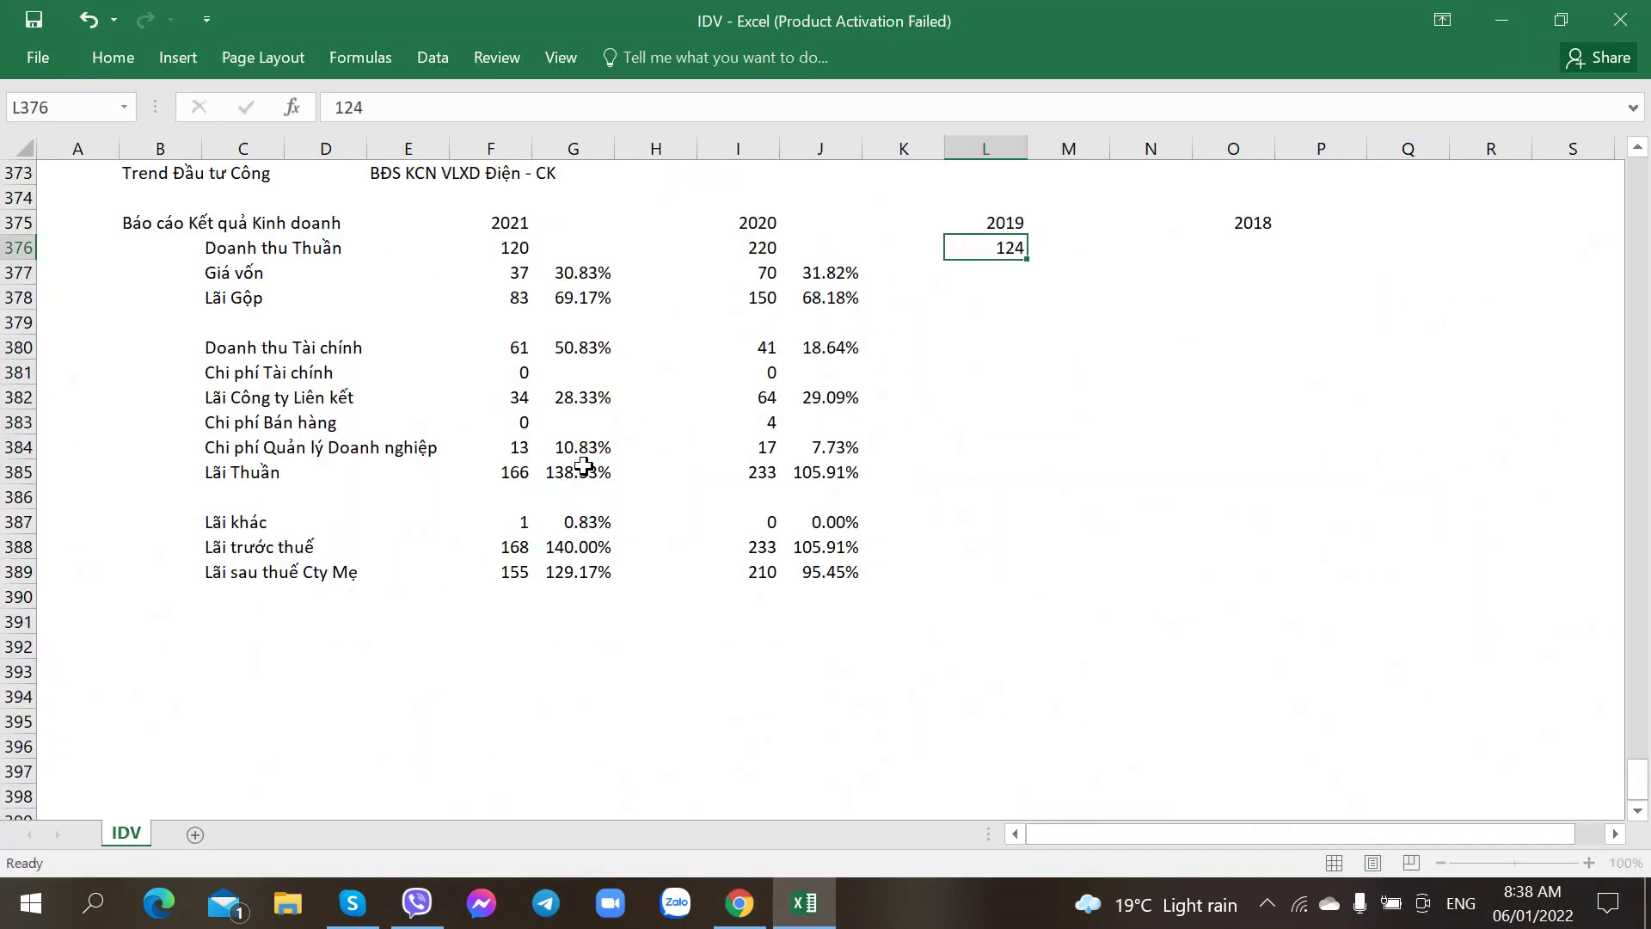
- Enter the 2018 Doanh thu Thuần from the 2019 report's prior-year column as 74 in O376
{"action": "key", "text": "alt+Tab"}
{"action": "key", "text": "alt+Tab"}
{"action": "key", "text": "Right"}
{"action": "key", "text": "Right"}
{"action": "key", "text": "Right"}
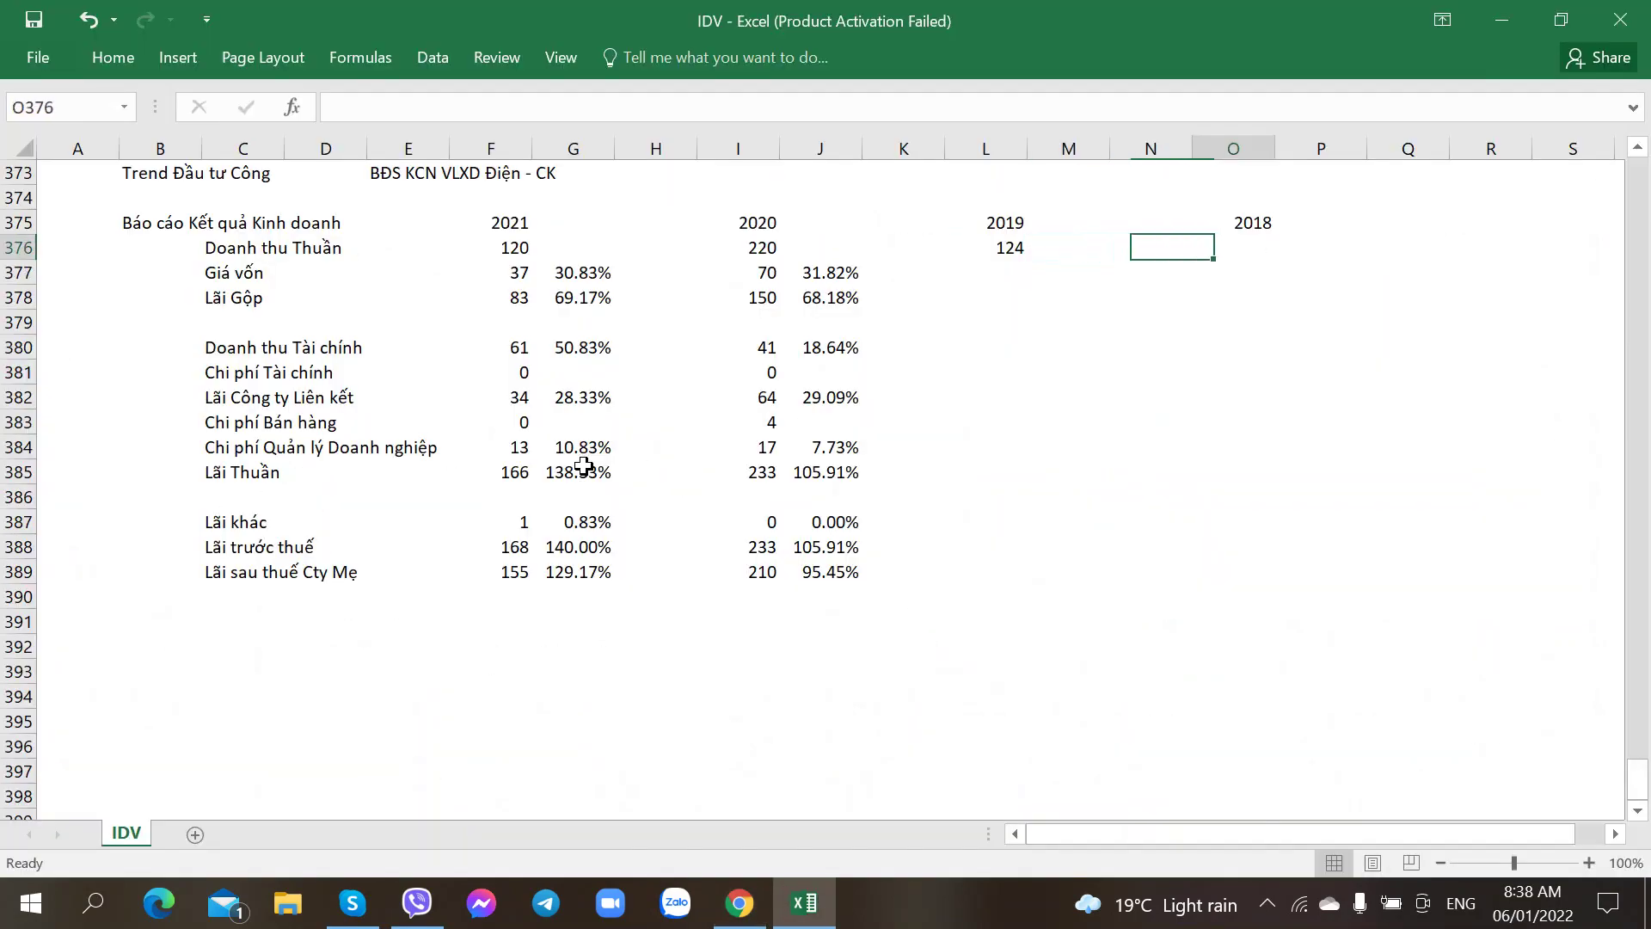
{"action": "key", "text": "alt+Tab"}
{"action": "key", "text": "alt+Tab"}
{"action": "type", "text": "74"}
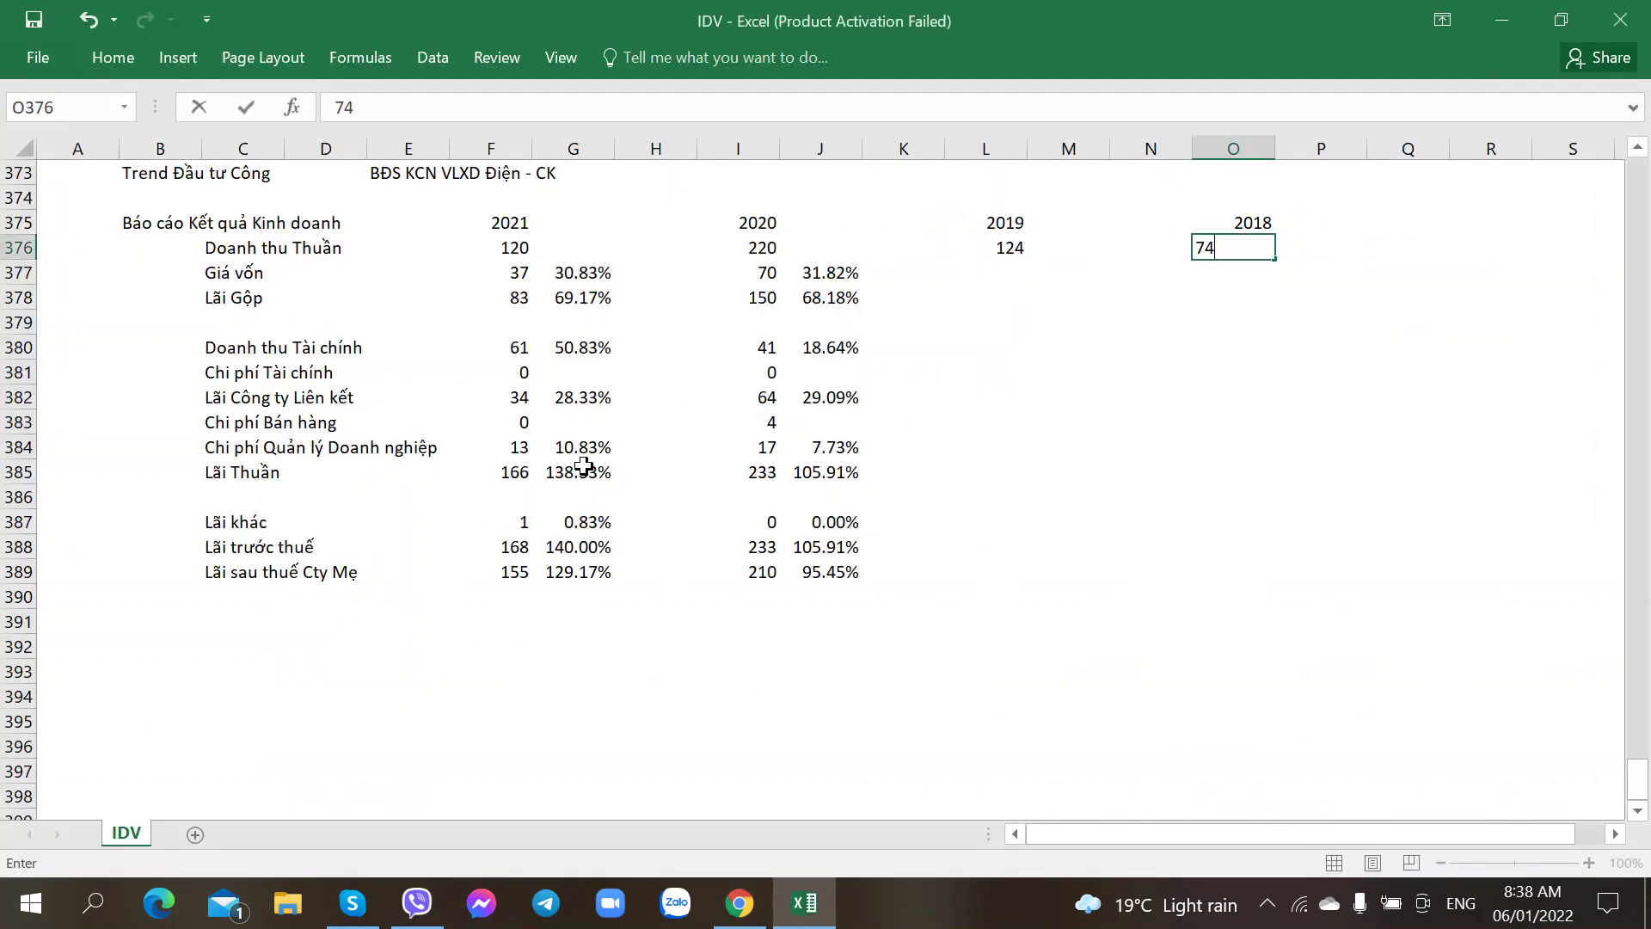
{"action": "key", "text": "Right"}
- Enter the 2019 Giá vốn from the consolidated income statement as 30 in L377
{"action": "key", "text": "Down"}
{"action": "key", "text": "Left"}
{"action": "key", "text": "Left"}
{"action": "key", "text": "Left"}
{"action": "key", "text": "Left"}
{"action": "key", "text": "alt+Tab"}
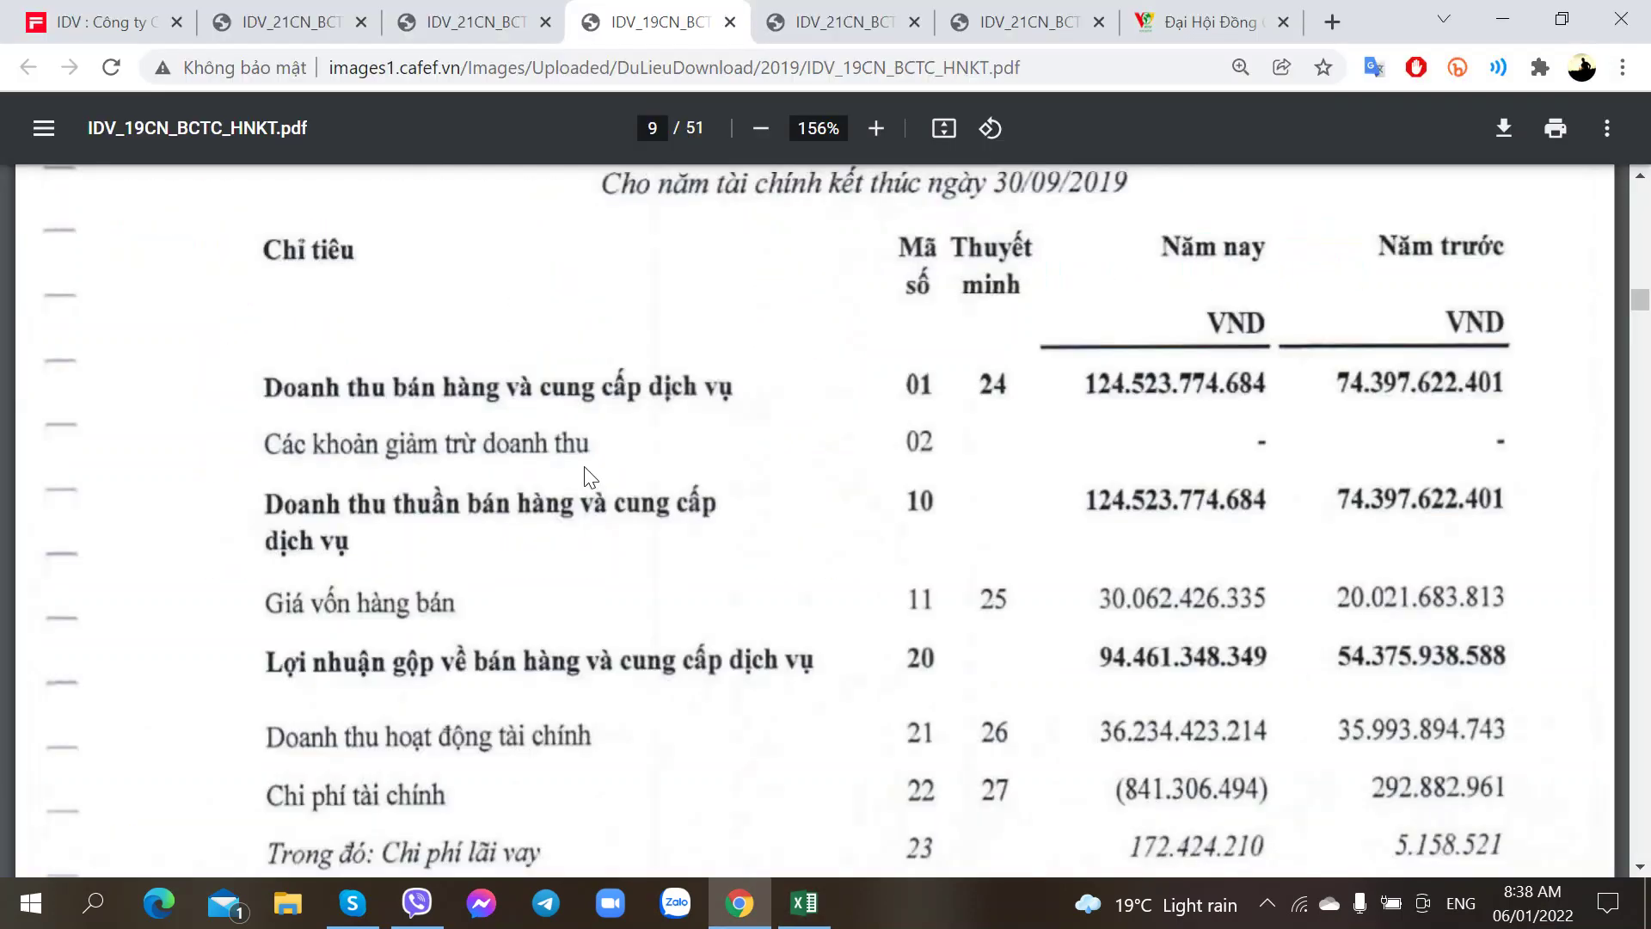
{"action": "key", "text": "alt+Tab"}
{"action": "type", "text": "30"}
{"action": "key", "text": "Right"}
- Enter the 2019 Lãi Gộp from the consolidated income statement as 94 in L378
{"action": "key", "text": "Down"}
{"action": "key", "text": "Left"}
{"action": "key", "text": "alt+Tab"}
{"action": "key", "text": "alt+Tab"}
{"action": "key", "text": "alt+Tab"}
{"action": "key", "text": "alt+Tab"}
{"action": "type", "text": "94"}
{"action": "key", "text": "Right"}
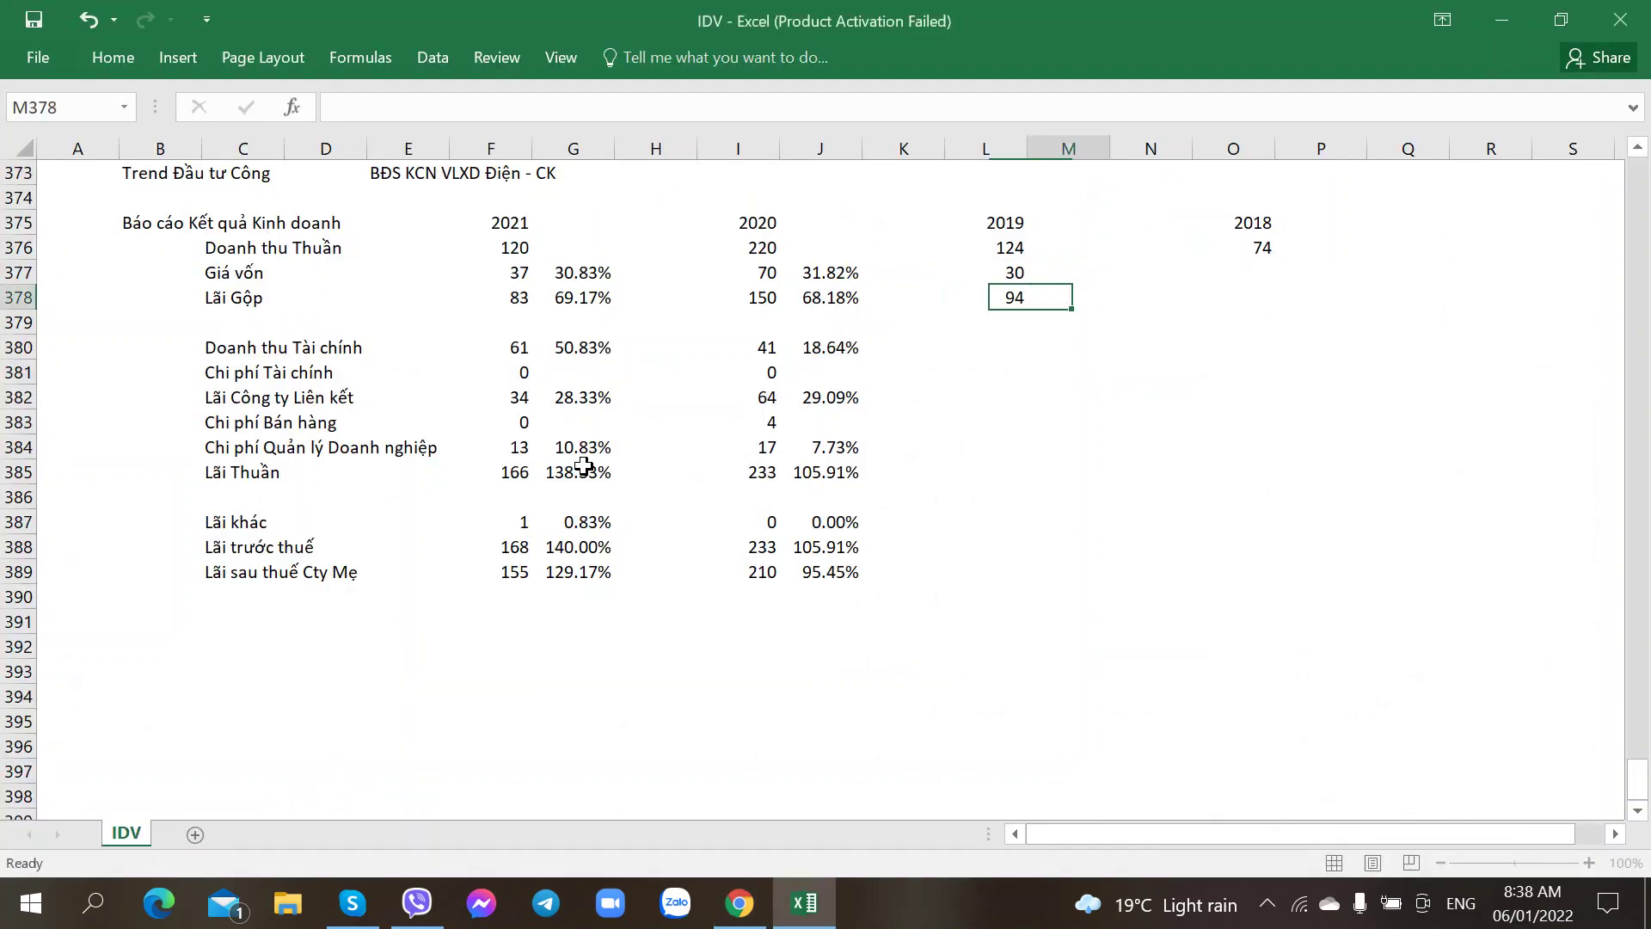
- Copy the revenue ratio formula from J377 to M377 and M378 for the 2019 Giá vốn and Lãi Gộp
{"action": "key", "text": "Left"}
{"action": "key", "text": "Left"}
{"action": "key", "text": "Left"}
{"action": "key", "text": "Up"}
{"action": "key", "text": "ctrl+c"}
{"action": "key", "text": "Right"}
{"action": "key", "text": "Right"}
{"action": "key", "text": "Right"}
{"action": "key", "text": "ctrl+v"}
{"action": "key", "text": "Down"}
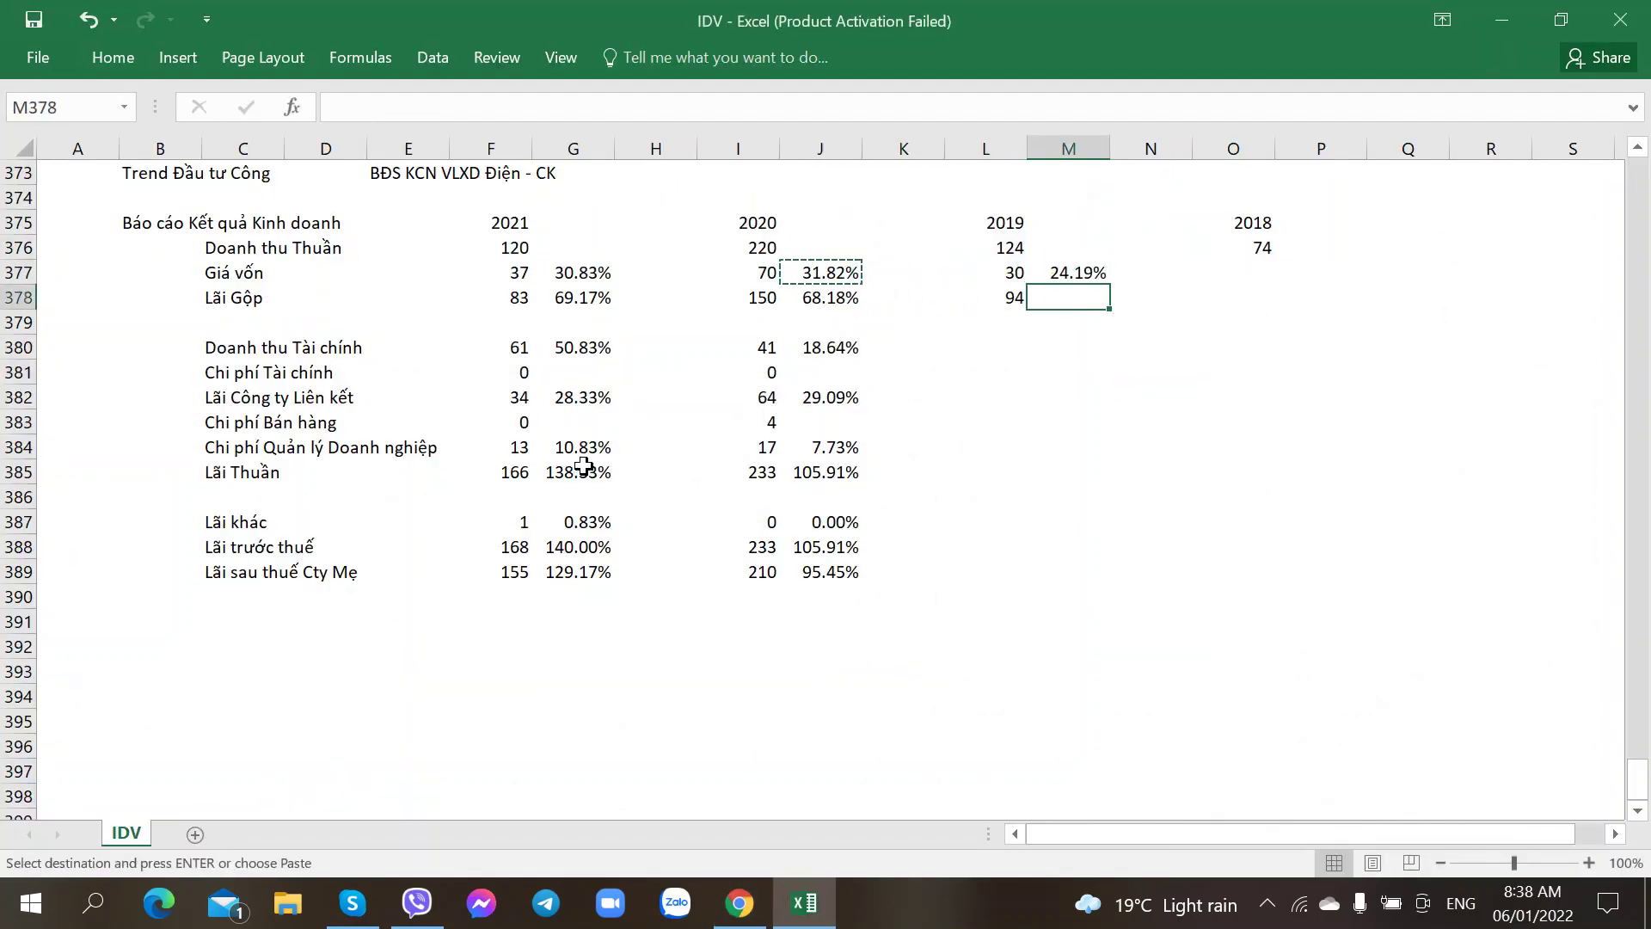
{"action": "key", "text": "ctrl+v"}
- Enter the 2018 Giá vốn as 20 in O377 and calculate Lãi Gộp in O378 with =O376-O377
{"action": "key", "text": "Right"}
{"action": "key", "text": "Right"}
{"action": "key", "text": "Up"}
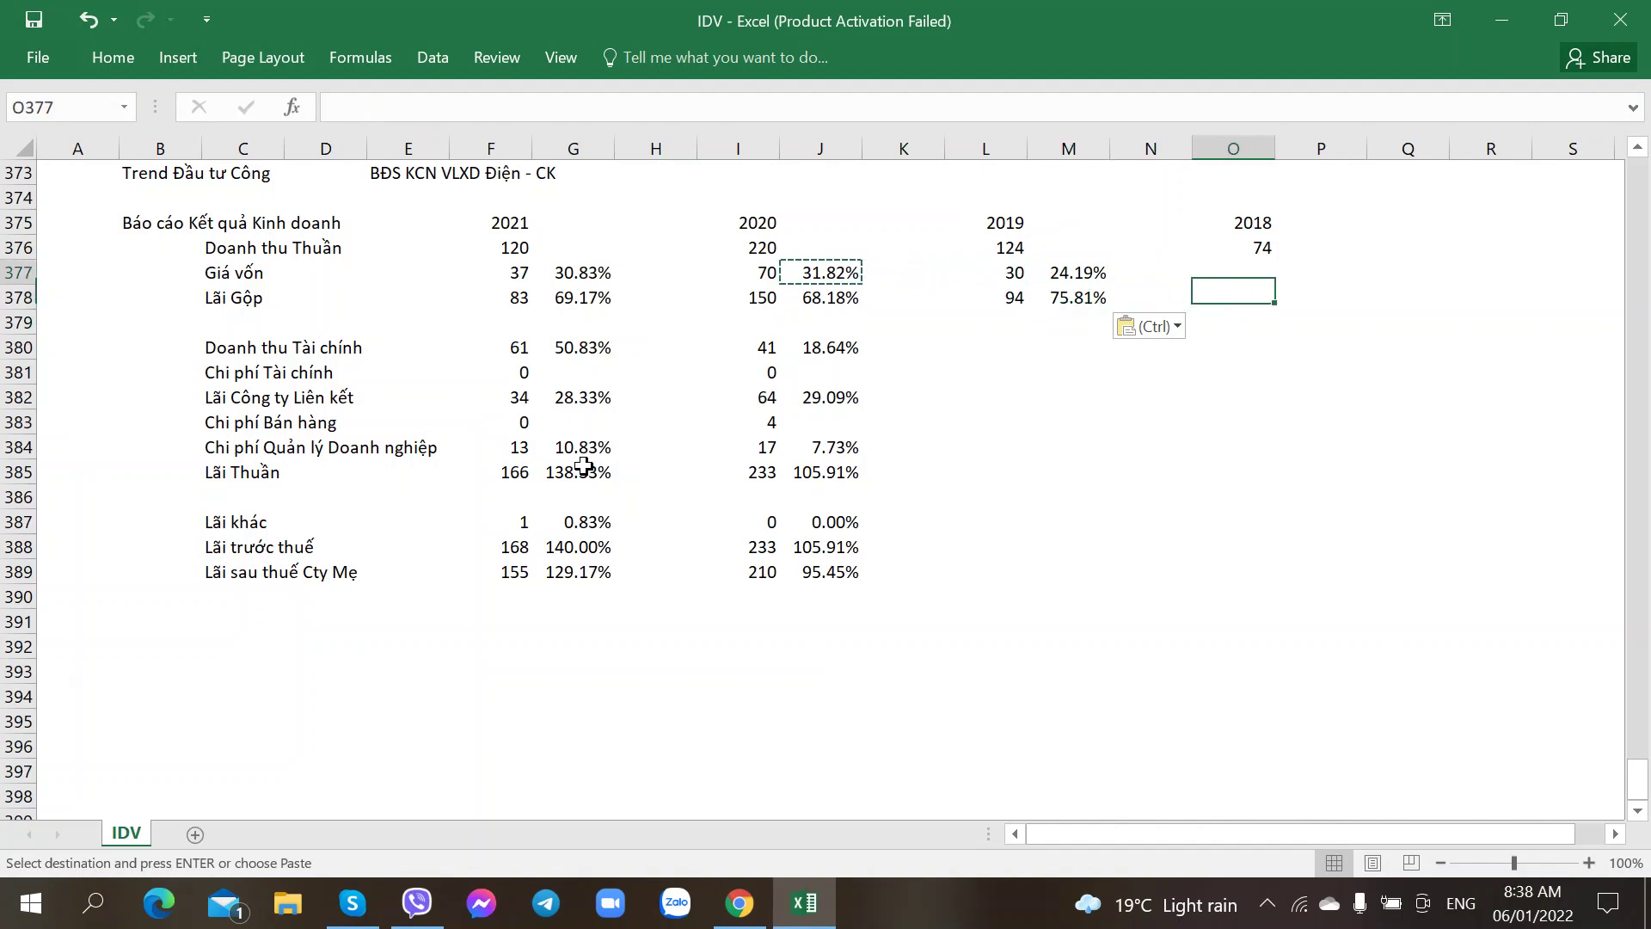
{"action": "key", "text": "alt+Tab"}
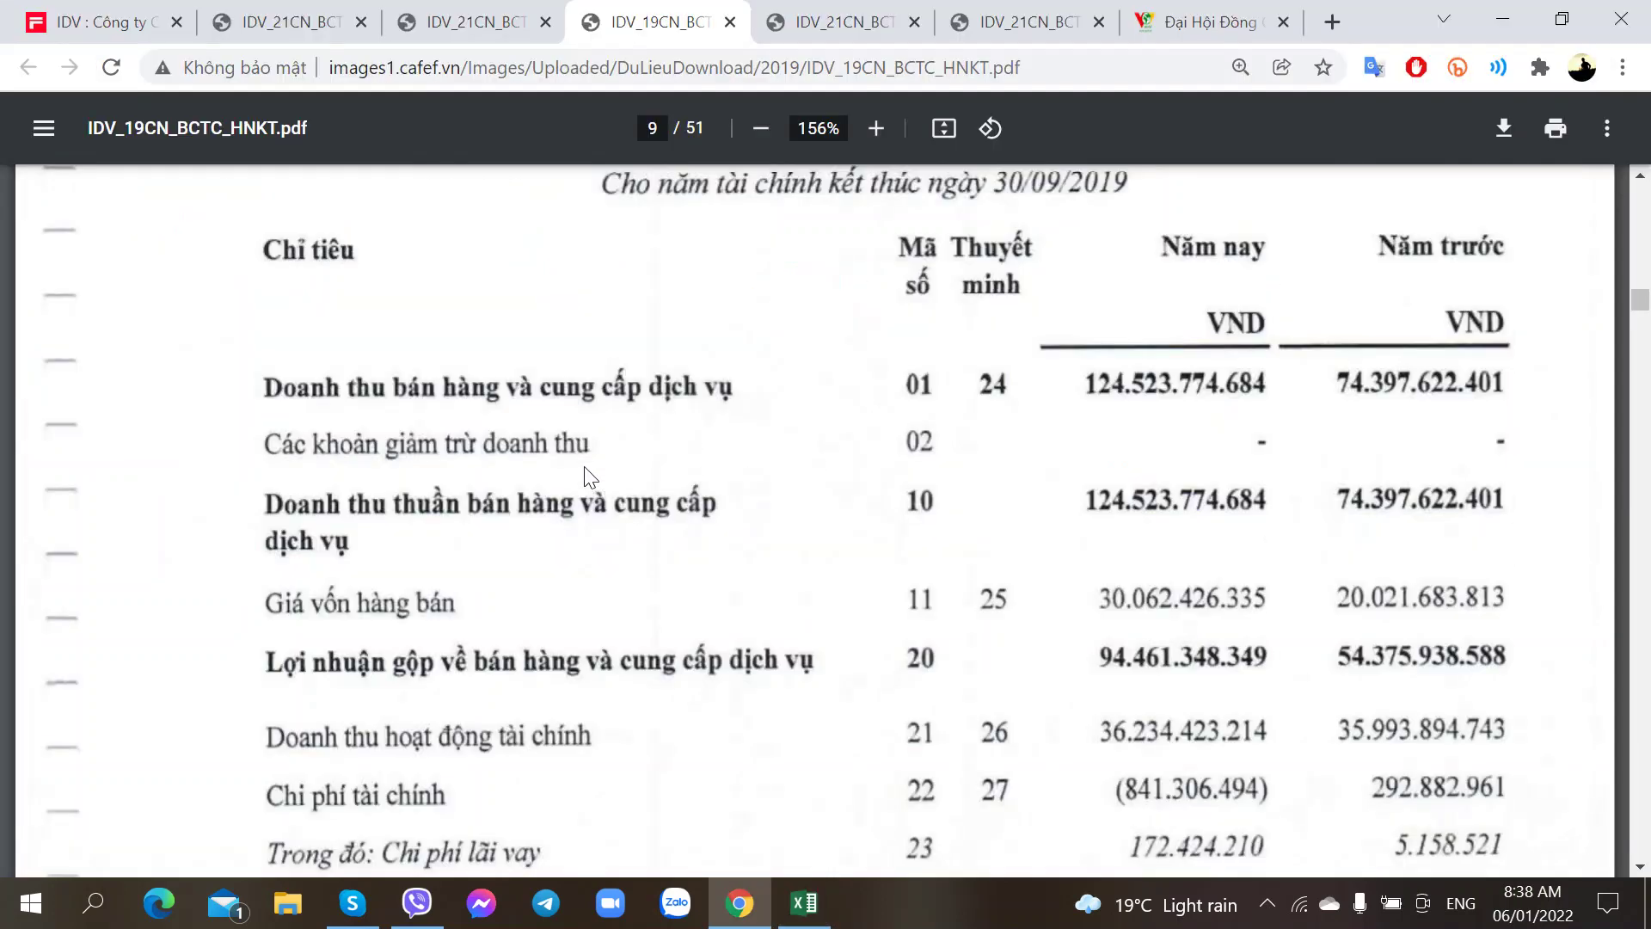
{"action": "key", "text": "alt+Tab"}
{"action": "type", "text": "20"}
{"action": "key", "text": "Return"}
{"action": "key", "text": "alt+Tab"}
{"action": "key", "text": "alt+Tab"}
{"action": "type", "text": "=O376-O377"}
{"action": "key", "text": "Return"}
- Start copying the 2019 Giá vốn revenue ratio formula from M377
{"action": "key", "text": "Up"}
{"action": "key", "text": "Left"}
{"action": "key", "text": "Left"}
{"action": "key", "text": "Up"}
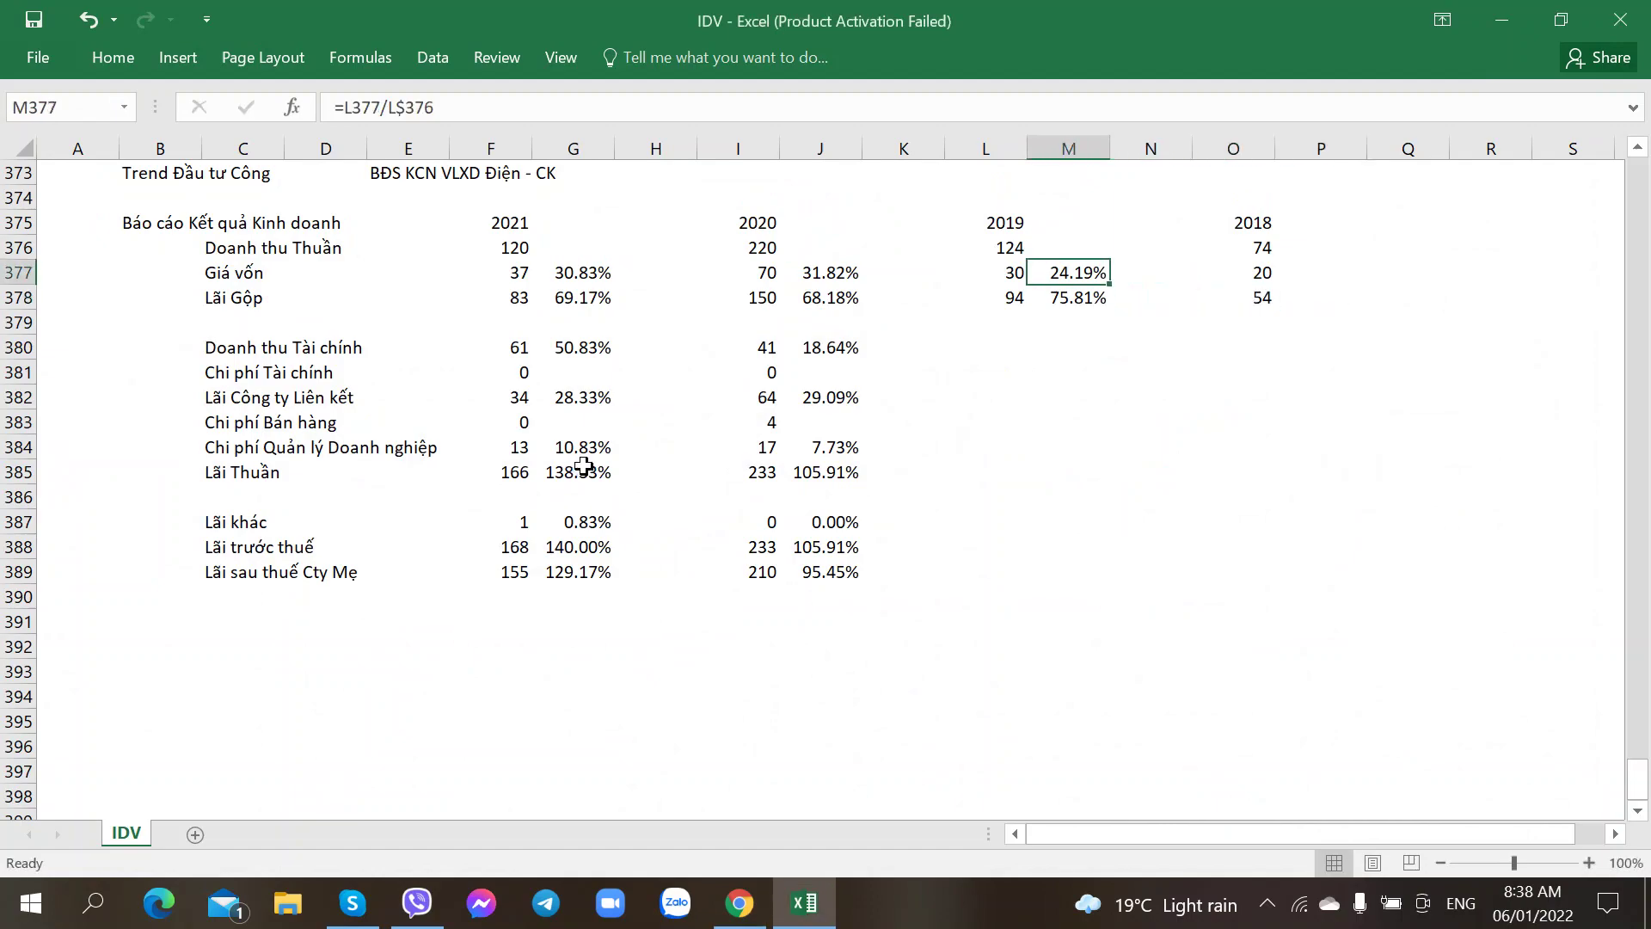